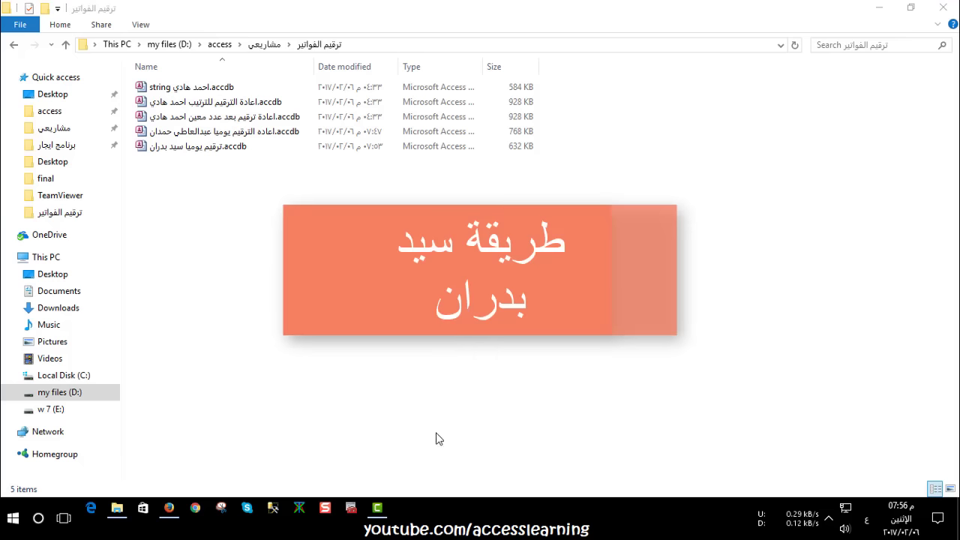
pyautogui.click(163, 150)
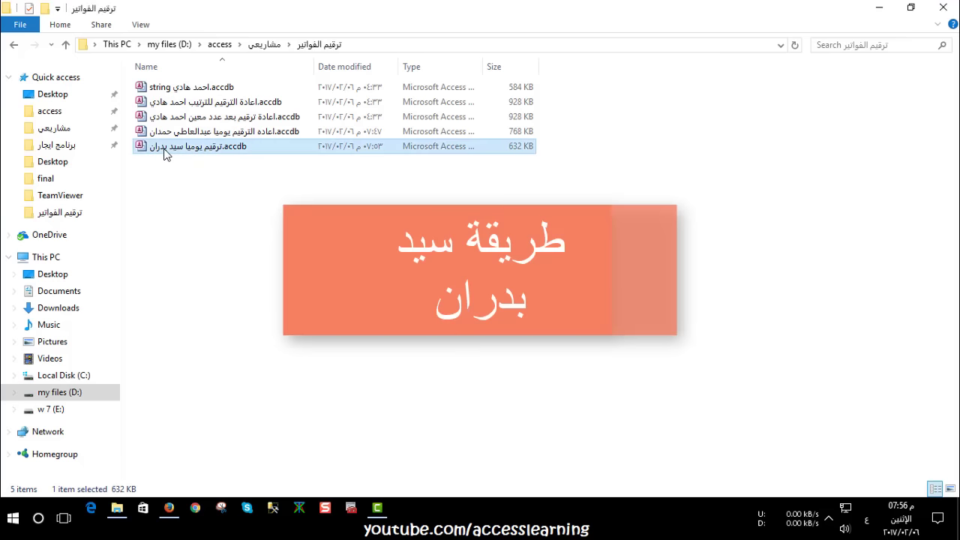
pyautogui.press('Return')
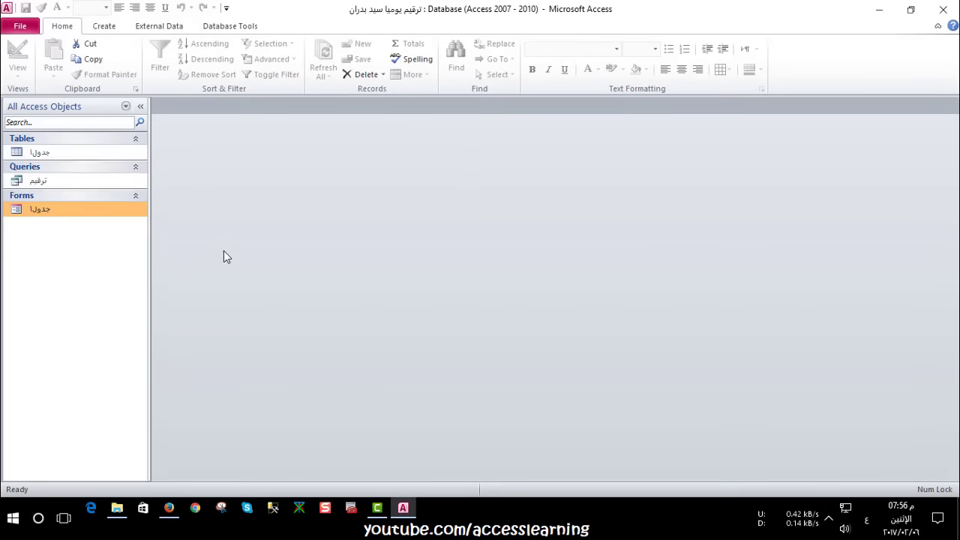
# Check جدول1's design fields: التاريخ (Date/Time), الرقم (Number) and anydata (Text)
pyautogui.doubleClick(41, 151)
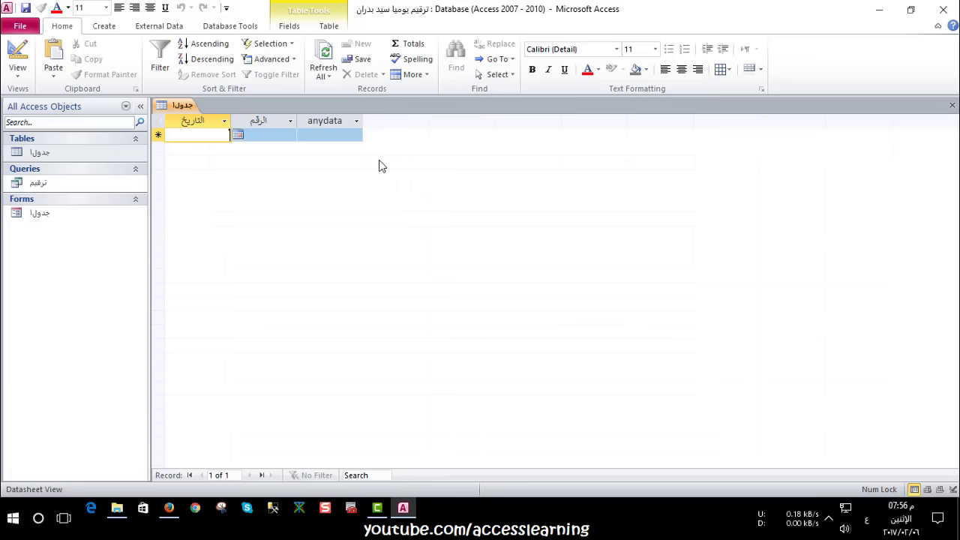
pyautogui.click(17, 56)
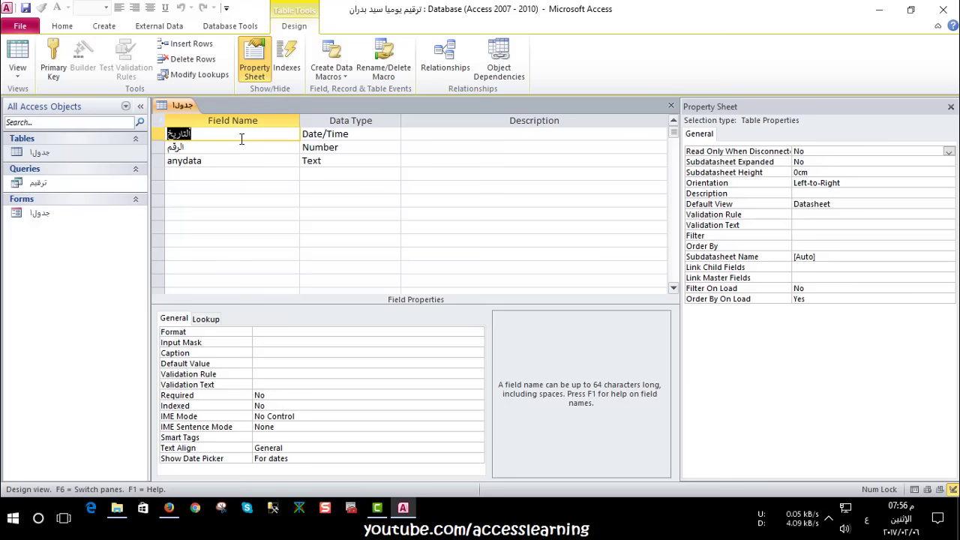
pyautogui.click(197, 147)
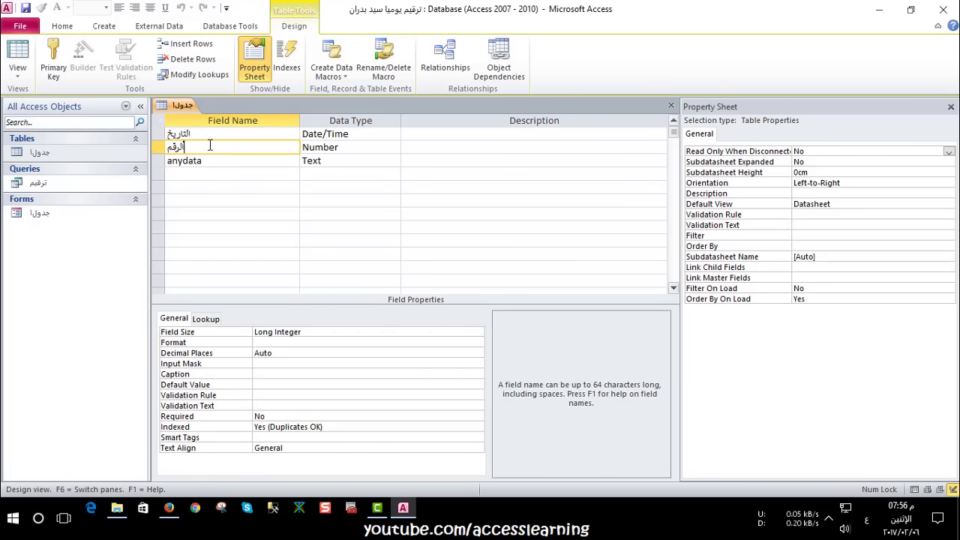
pyautogui.click(192, 160)
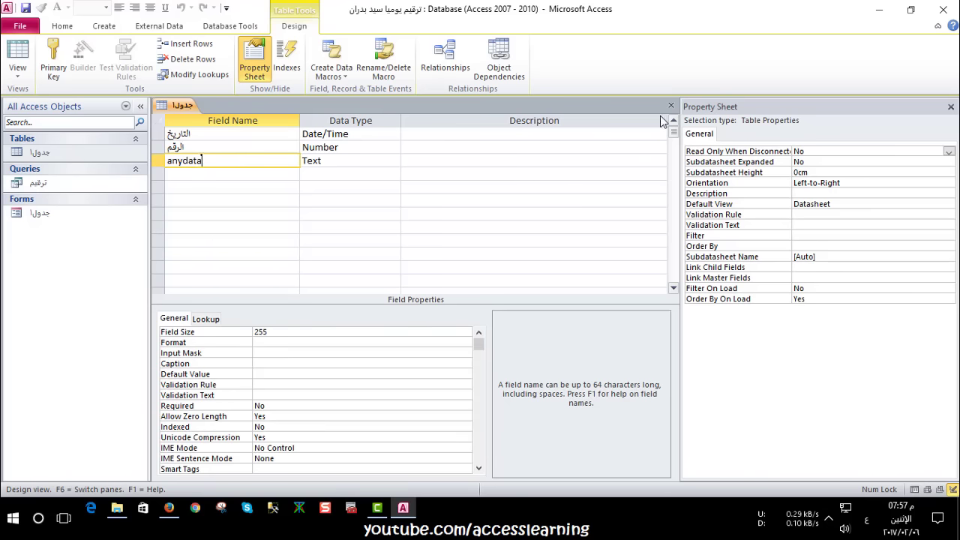
pyautogui.click(672, 106)
pyautogui.click(53, 186)
# In the ترقيم query design, delete the 0 criterion under الرقم, keeping Date() on التاريخ
pyautogui.rightClick(53, 186)
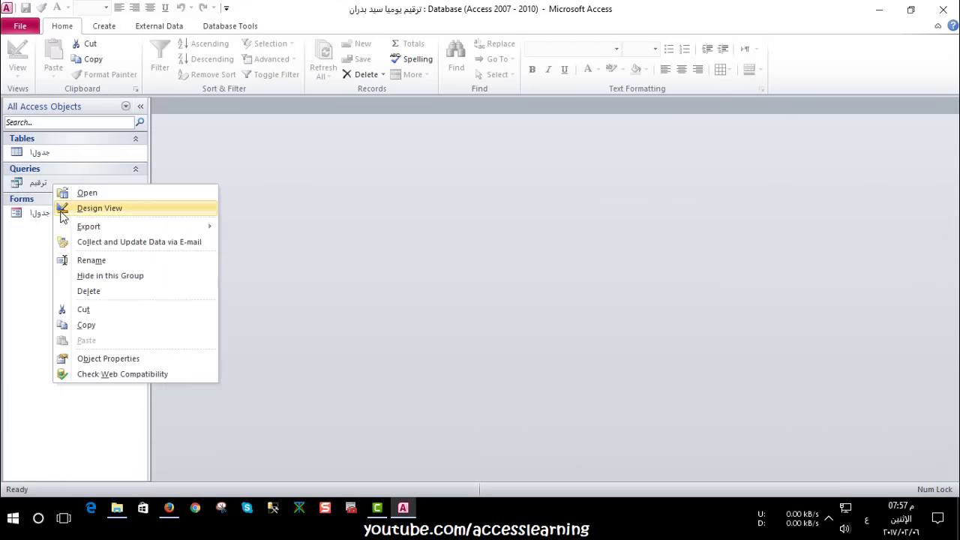
pyautogui.click(75, 210)
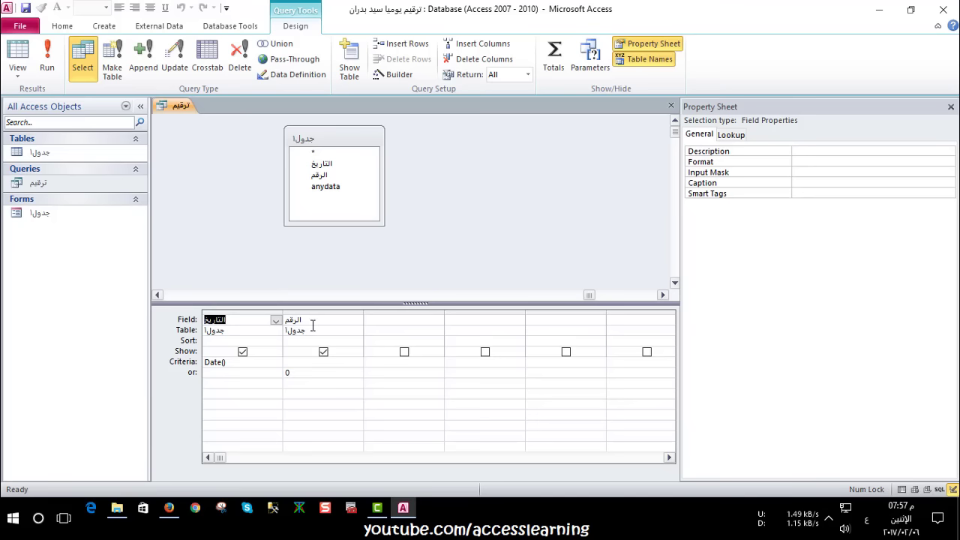
pyautogui.click(296, 373)
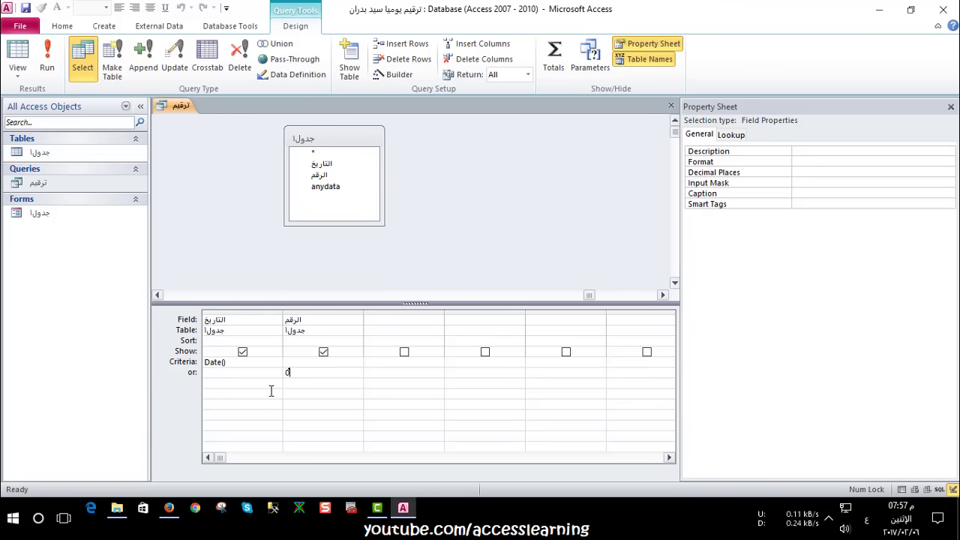
pyautogui.press('BackSpace')
pyautogui.click(271, 391)
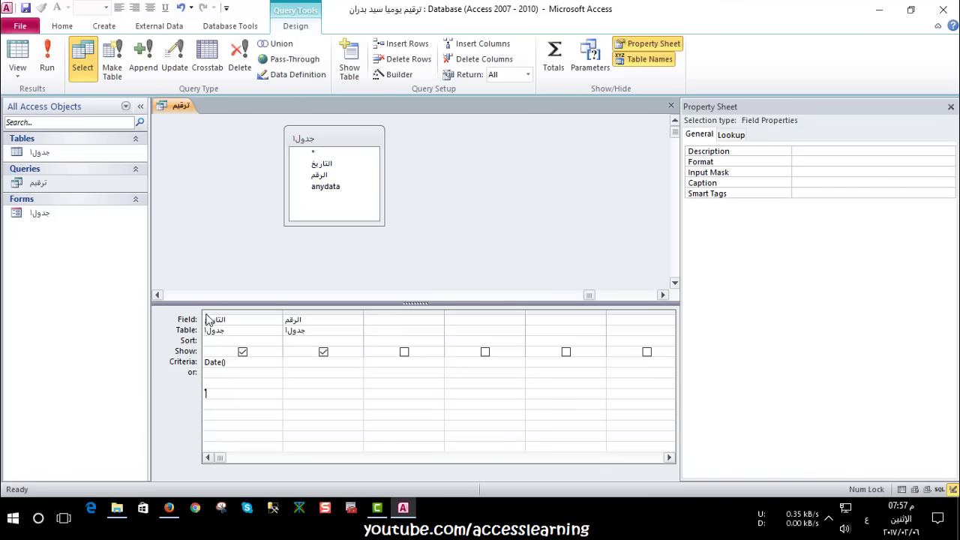
pyautogui.click(232, 360)
pyautogui.click(314, 321)
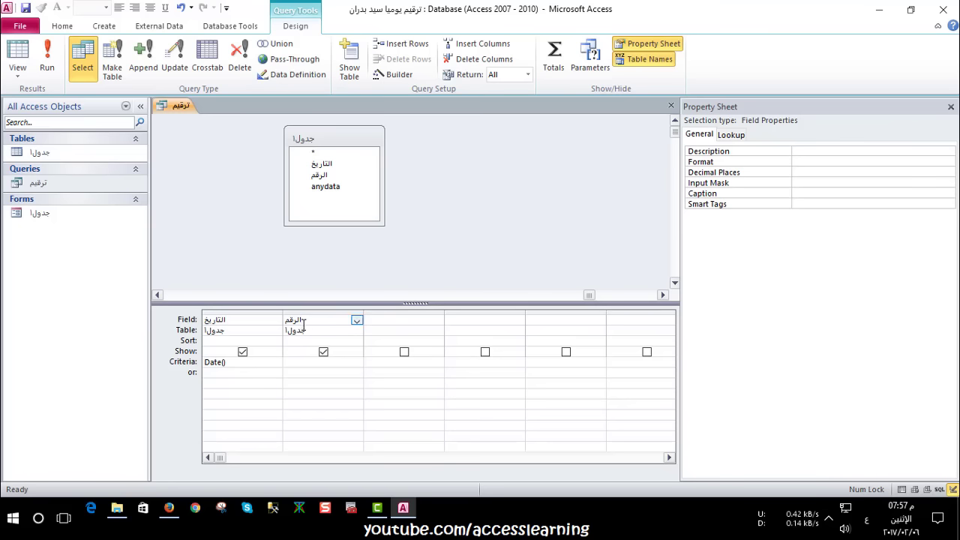
# Save the query changes, then add a جدول1 record dated 6/2 with number 1 and 'سسس'
pyautogui.click(671, 105)
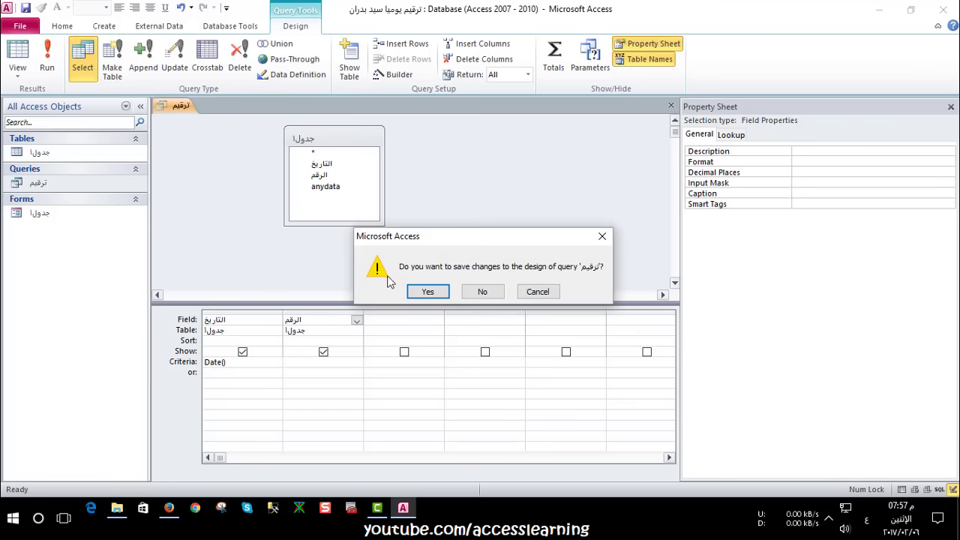
pyautogui.click(426, 292)
pyautogui.doubleClick(54, 151)
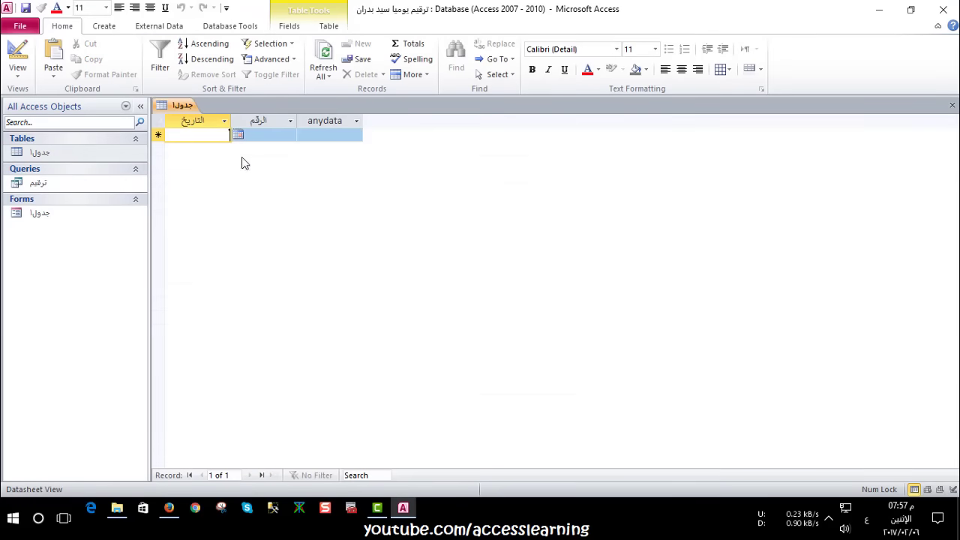
pyautogui.write('1')
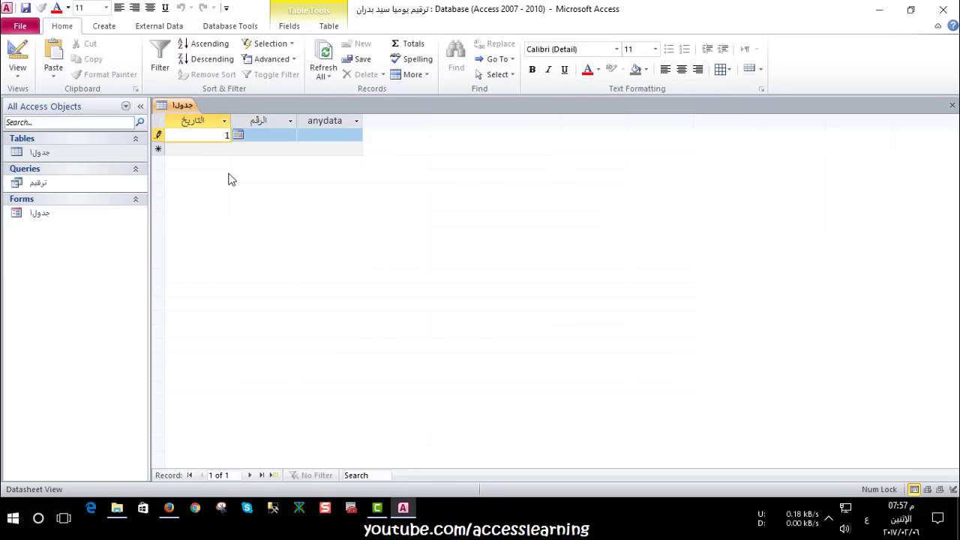
pyautogui.press('BackSpace')
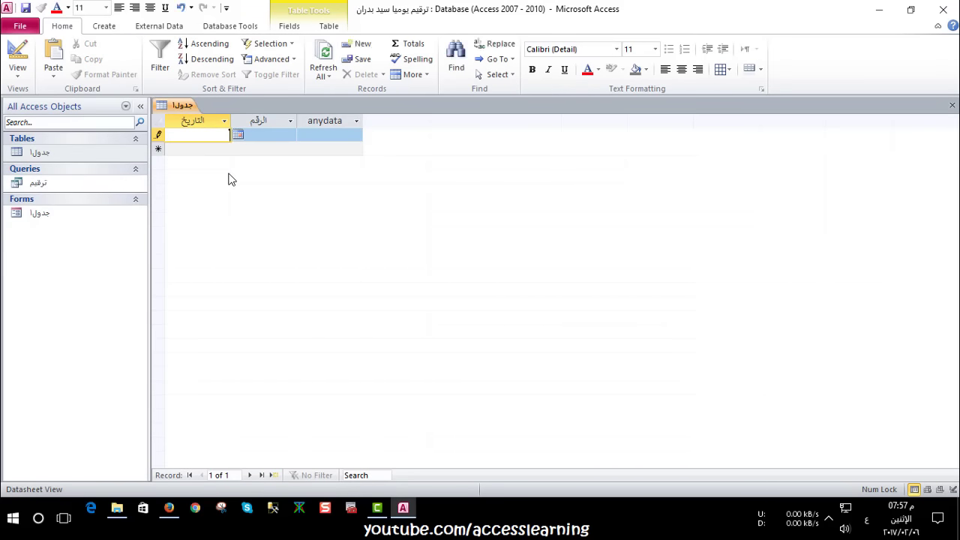
pyautogui.write('6/2')
pyautogui.click(265, 137)
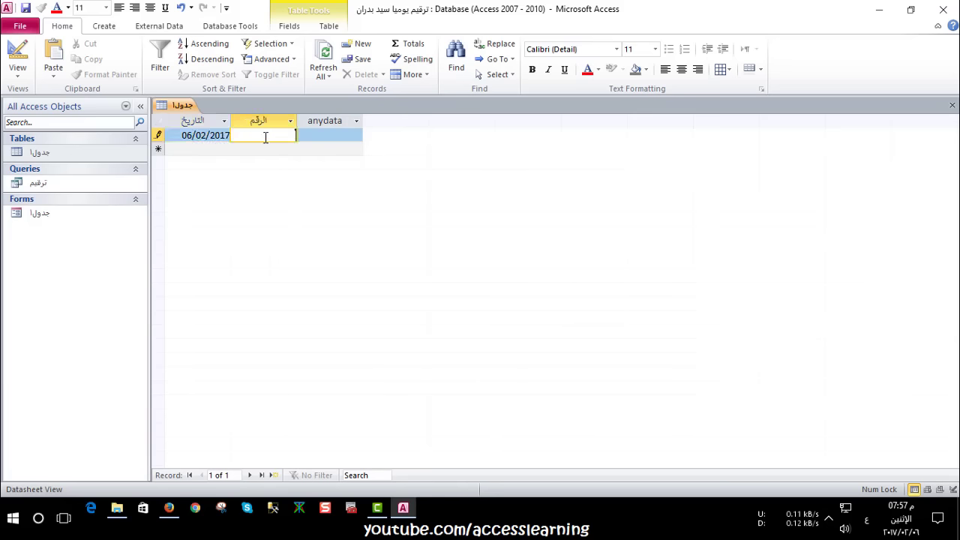
pyautogui.write('1')
pyautogui.click(310, 136)
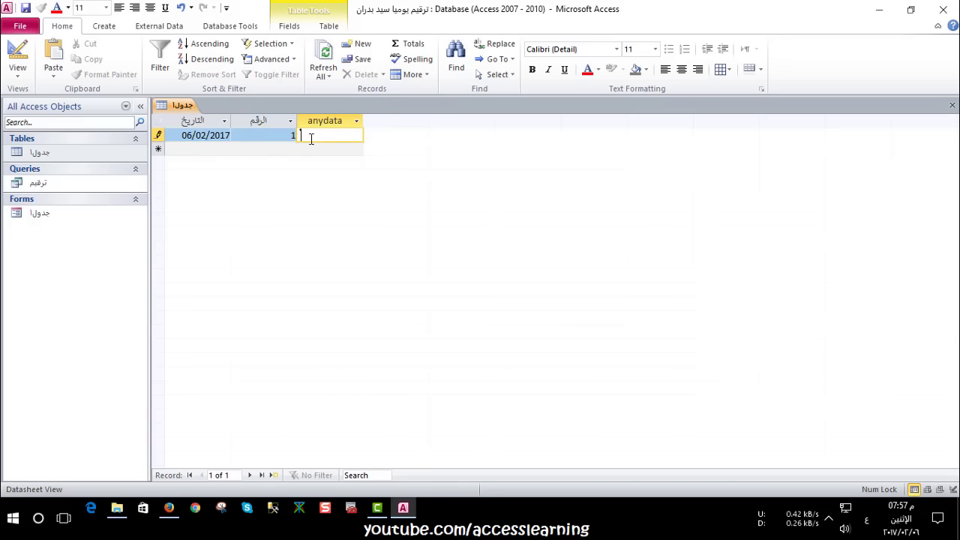
pyautogui.write('سسس')
# Add records 6/2 (number 2, 'سسس') and 7/2 ('سسسس'), then run the ترقيم query
pyautogui.click(212, 153)
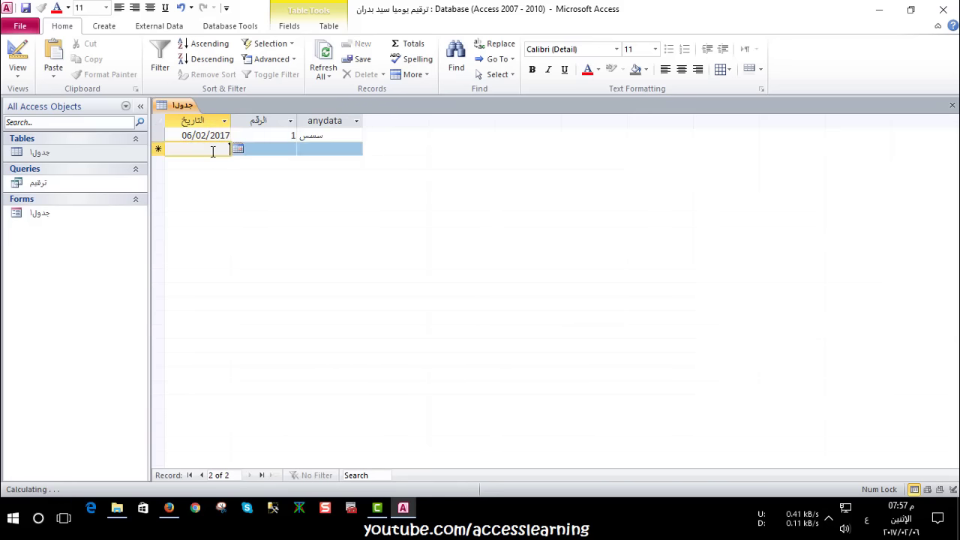
pyautogui.write('6/2')
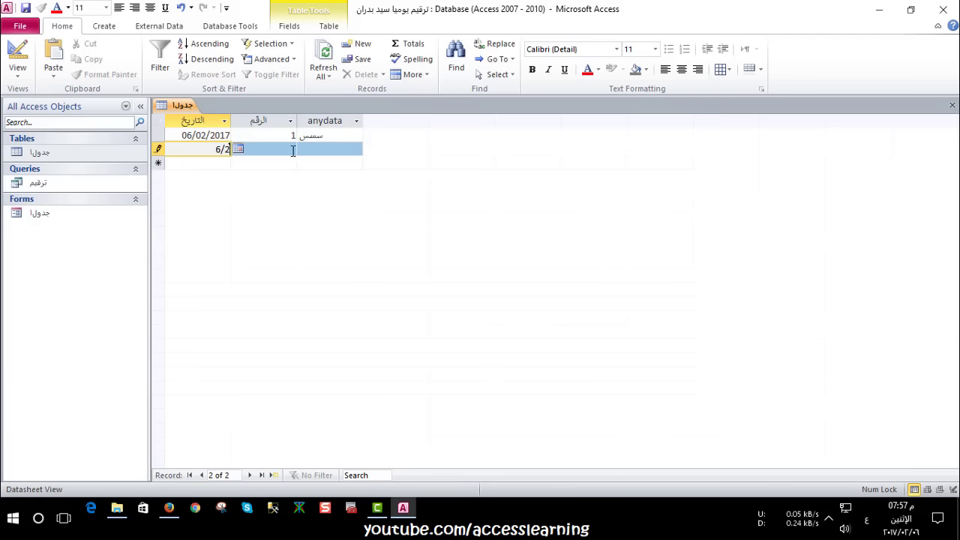
pyautogui.click(281, 155)
pyautogui.click(312, 154)
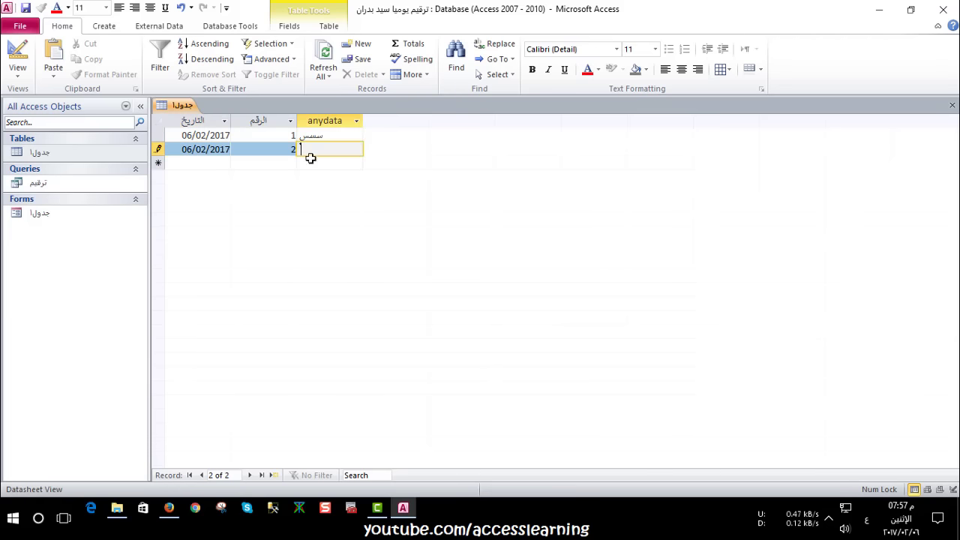
pyautogui.write('سسس')
pyautogui.click(197, 164)
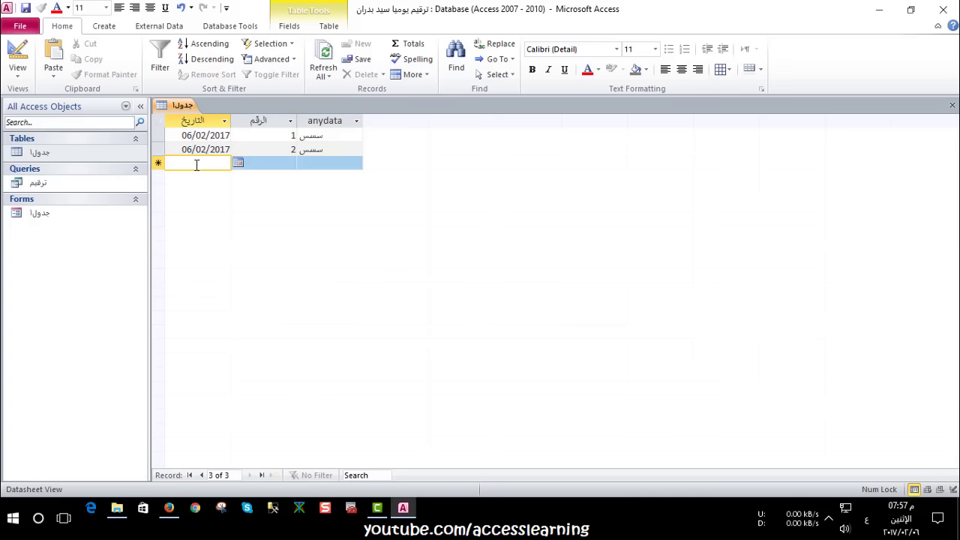
pyautogui.write('7/2')
pyautogui.click(257, 164)
pyautogui.write('1')
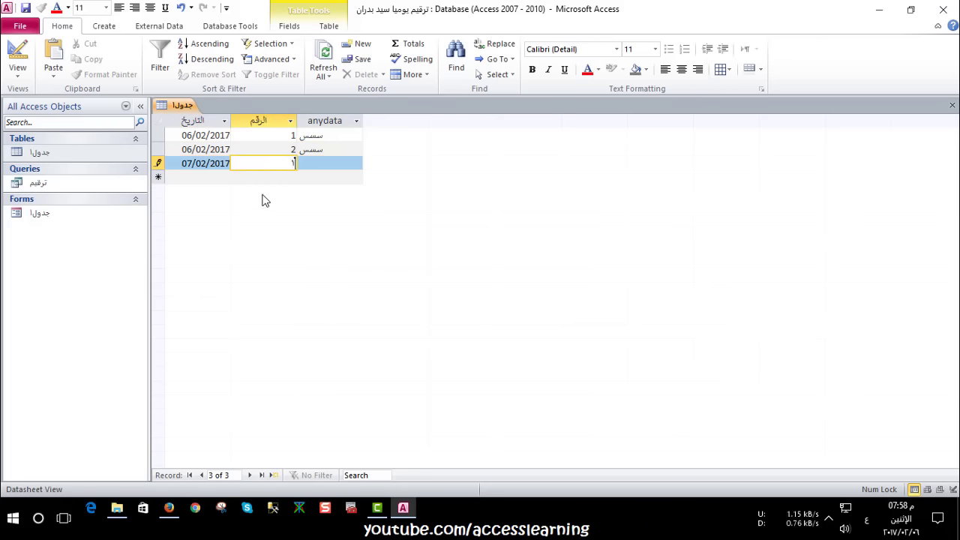
pyautogui.click(315, 163)
pyautogui.write('سسسس')
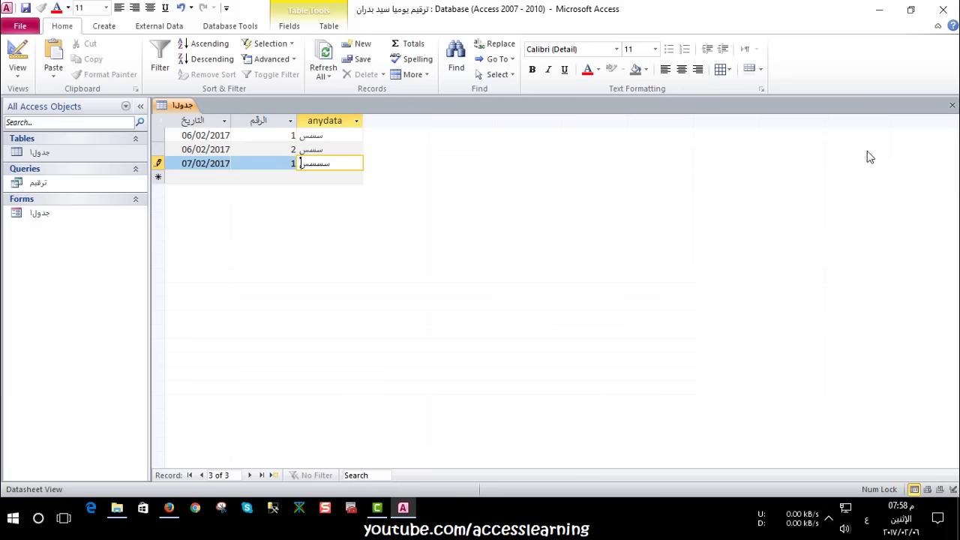
pyautogui.click(952, 105)
pyautogui.doubleClick(91, 186)
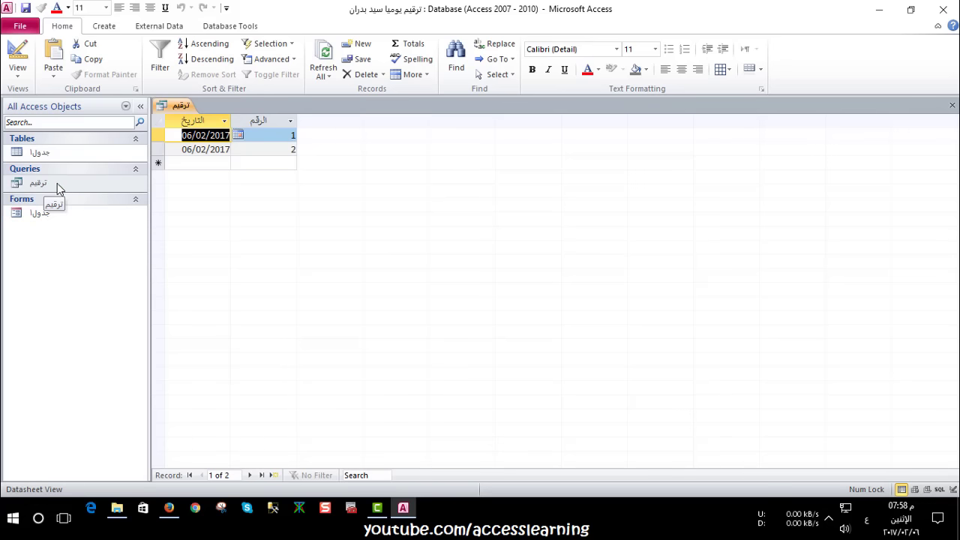
pyautogui.click(269, 153)
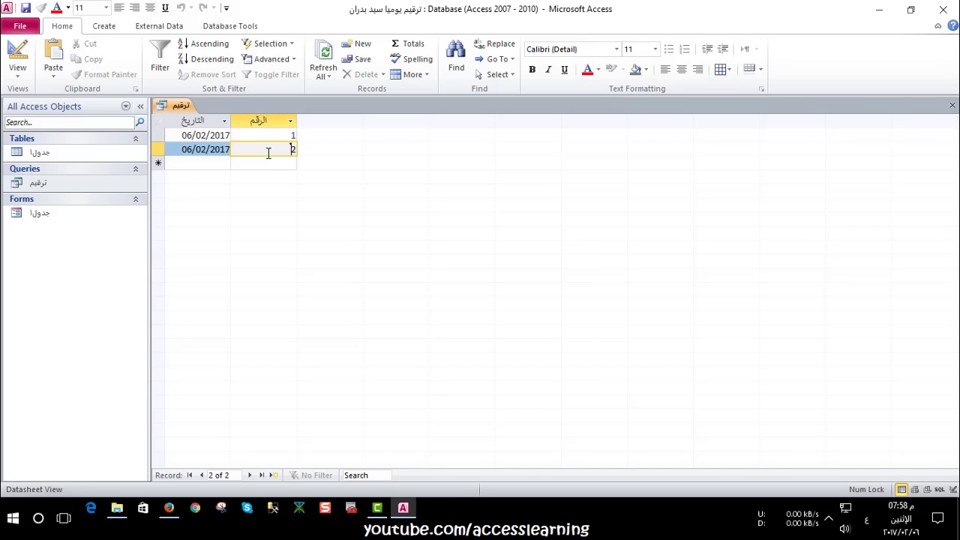
pyautogui.click(274, 163)
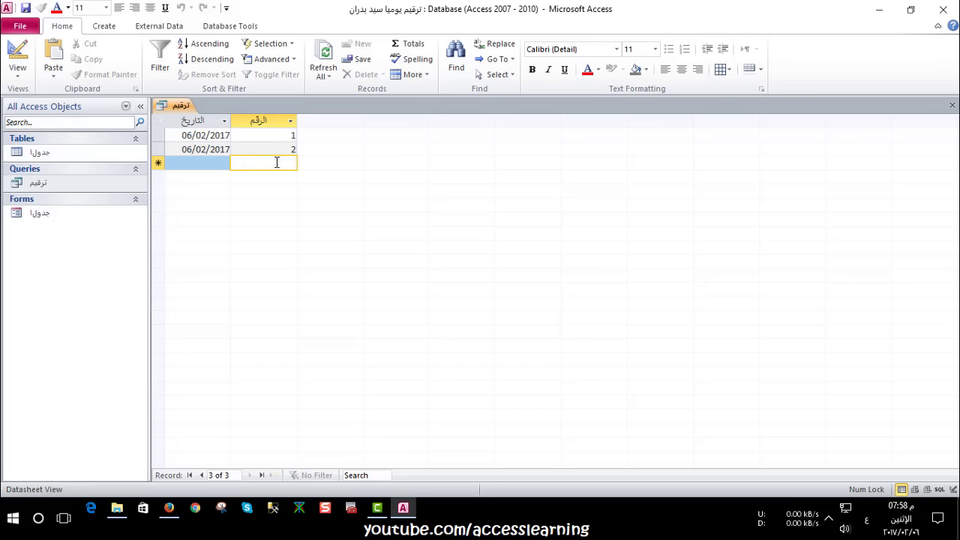
# Switch off automatic time and change the system date to 7 February 2017
pyautogui.rightClick(910, 528)
pyautogui.click(799, 222)
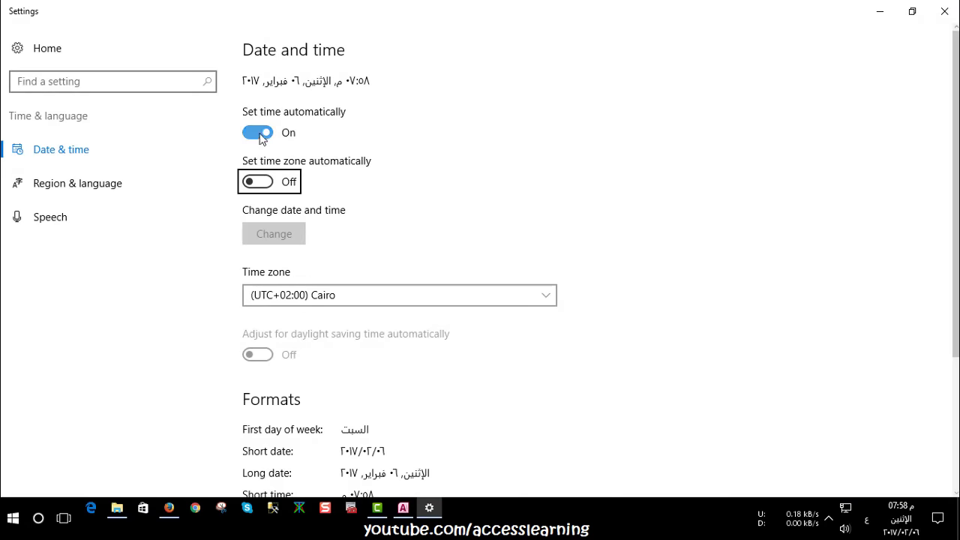
pyautogui.click(257, 132)
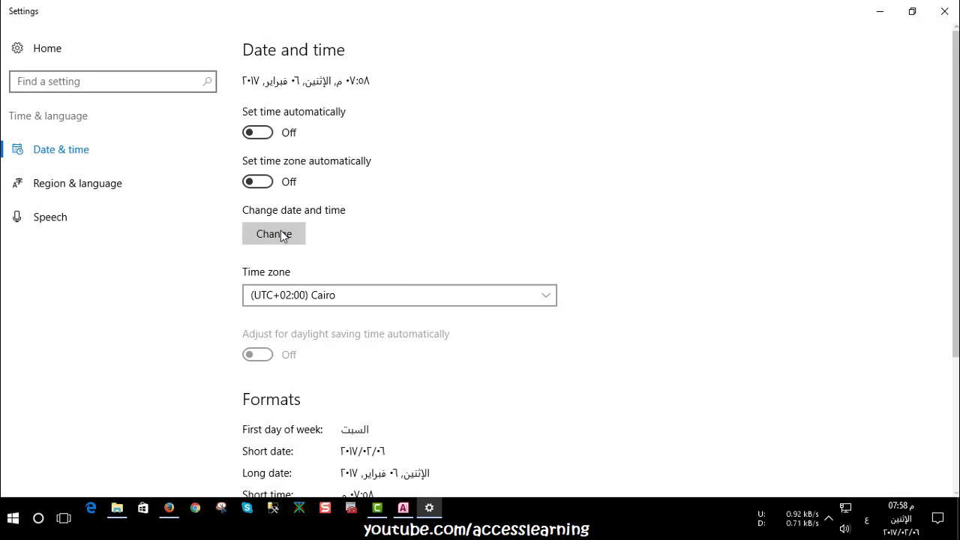
pyautogui.click(281, 231)
pyautogui.click(479, 218)
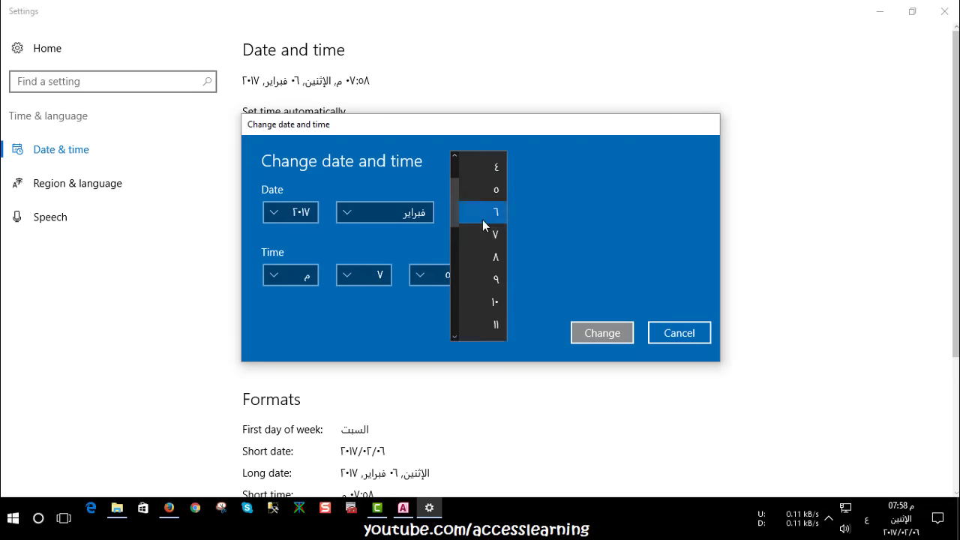
pyautogui.click(484, 237)
pyautogui.click(621, 333)
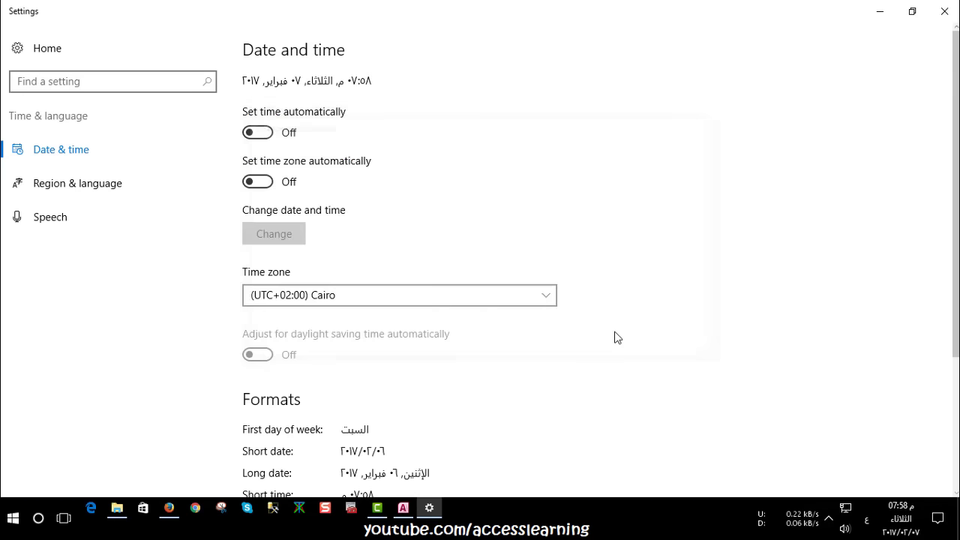
pyautogui.click(885, 13)
# Rerun the ترقيم query, which now returns only the 07/02/2017 record numbered 1
pyautogui.click(952, 105)
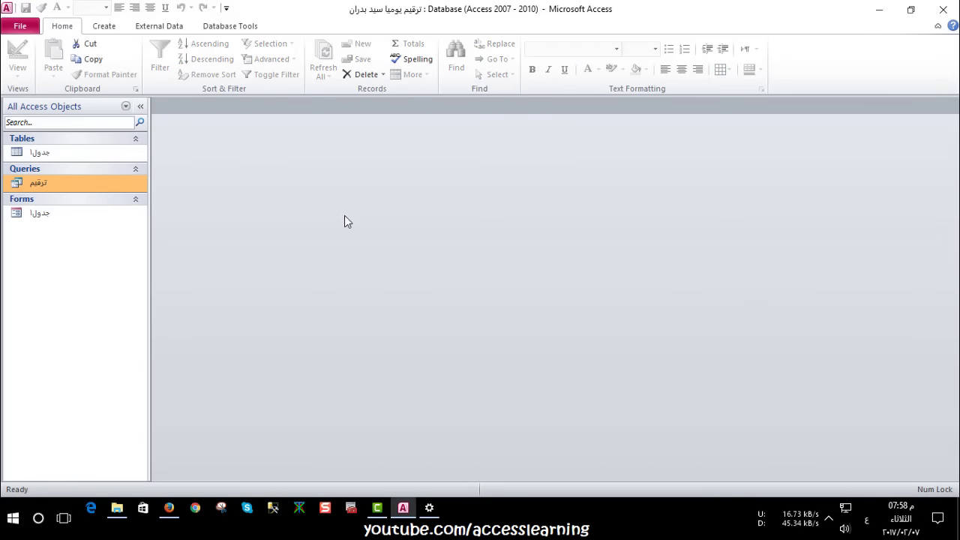
pyautogui.doubleClick(73, 187)
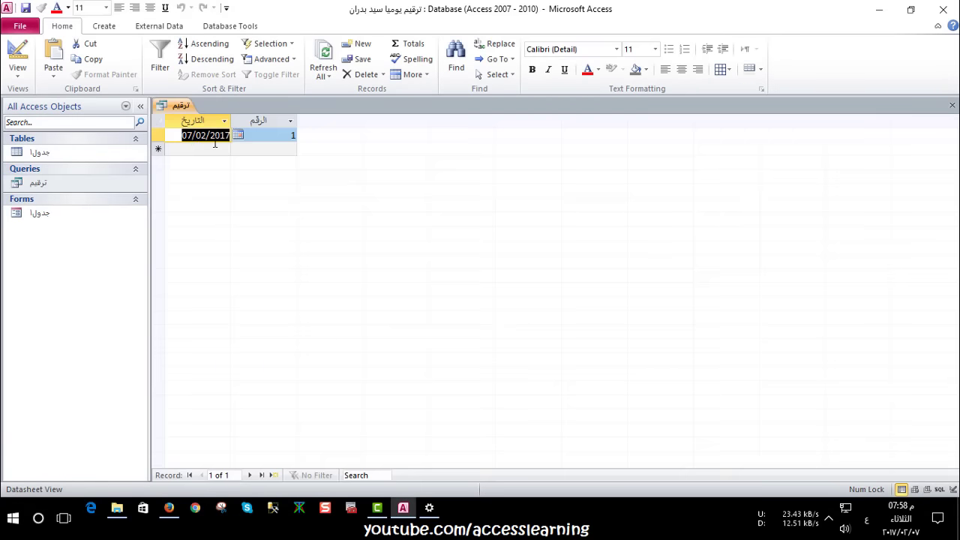
pyautogui.click(266, 136)
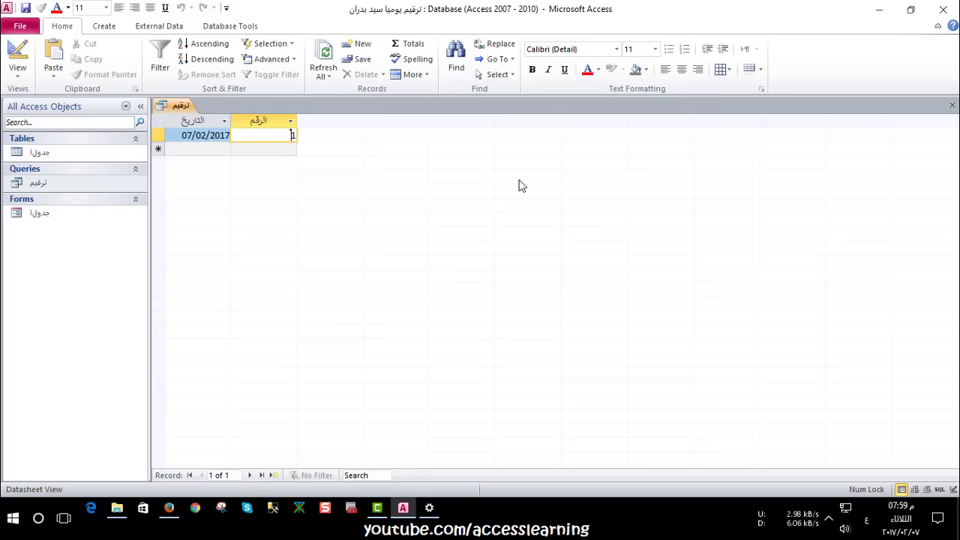
pyautogui.click(952, 106)
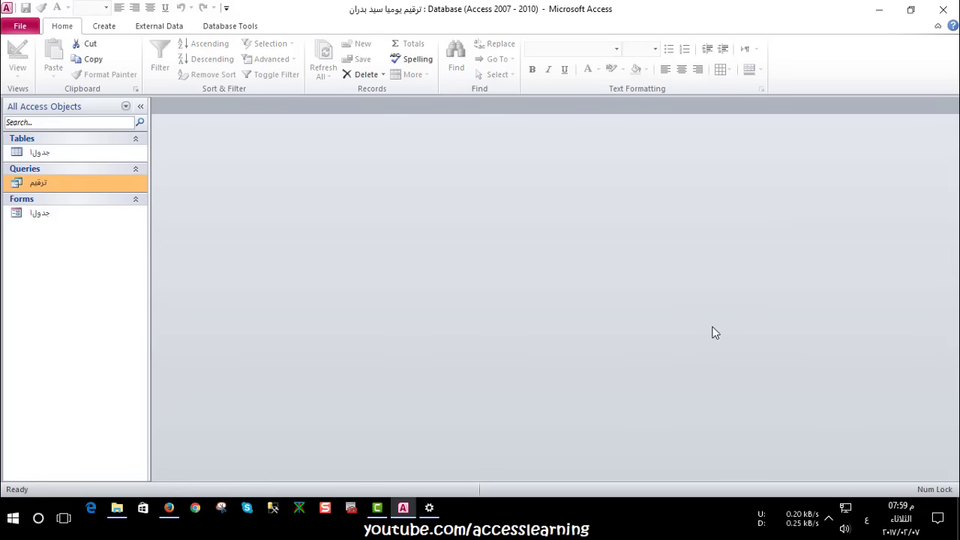
# Change the system date back to 6 February 2017
pyautogui.click(429, 511)
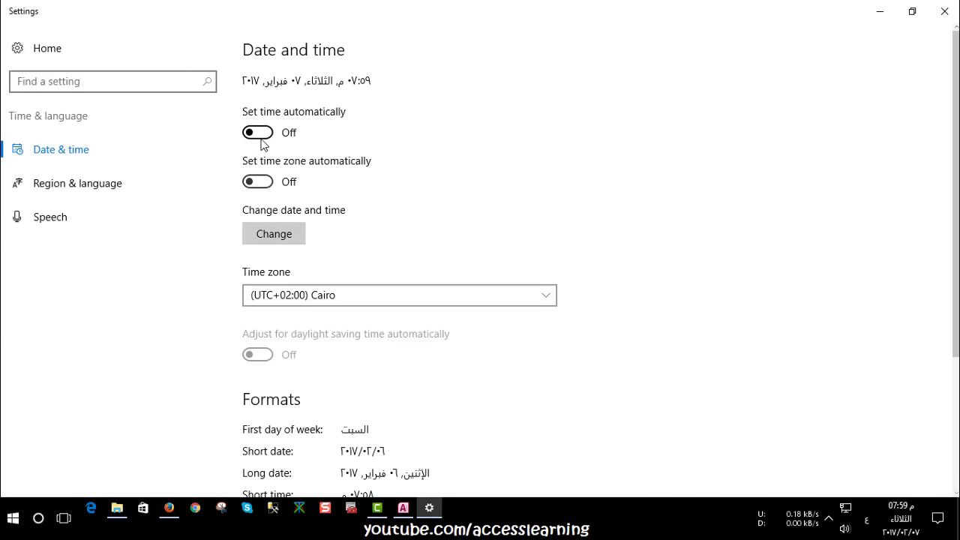
pyautogui.click(273, 239)
pyautogui.click(487, 216)
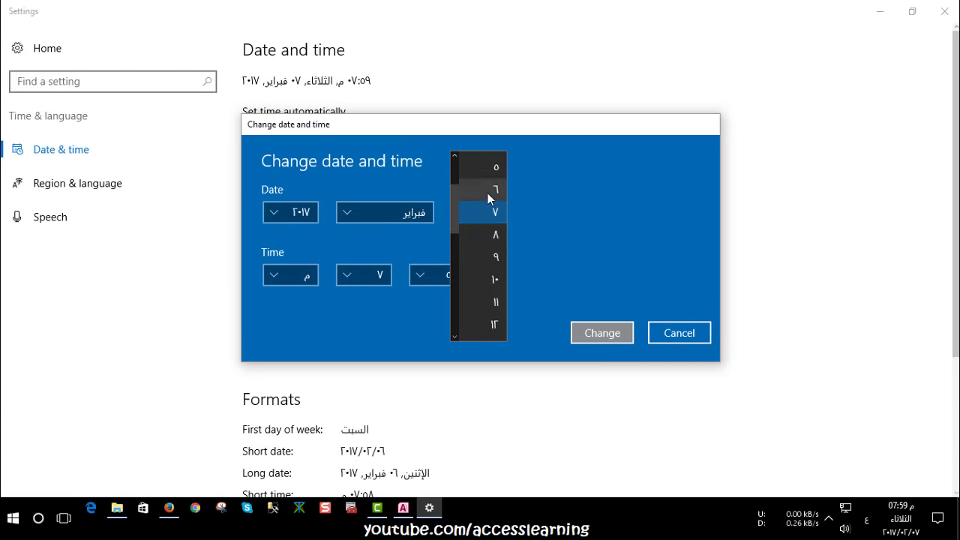
pyautogui.click(487, 190)
pyautogui.click(602, 332)
pyautogui.click(881, 11)
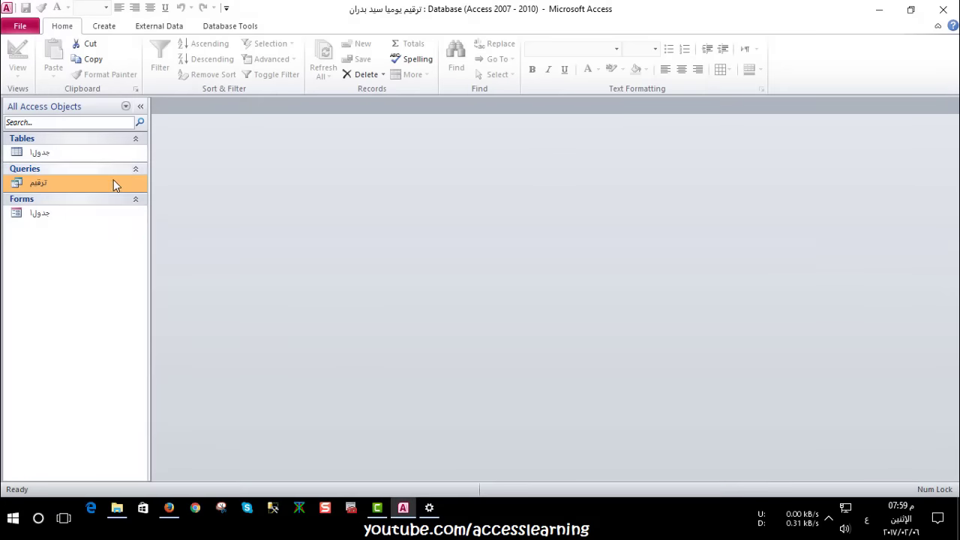
# In the جدول1 form design, retitle the header 'ترقيم يومي' and colour it black
pyautogui.rightClick(45, 215)
pyautogui.click(62, 255)
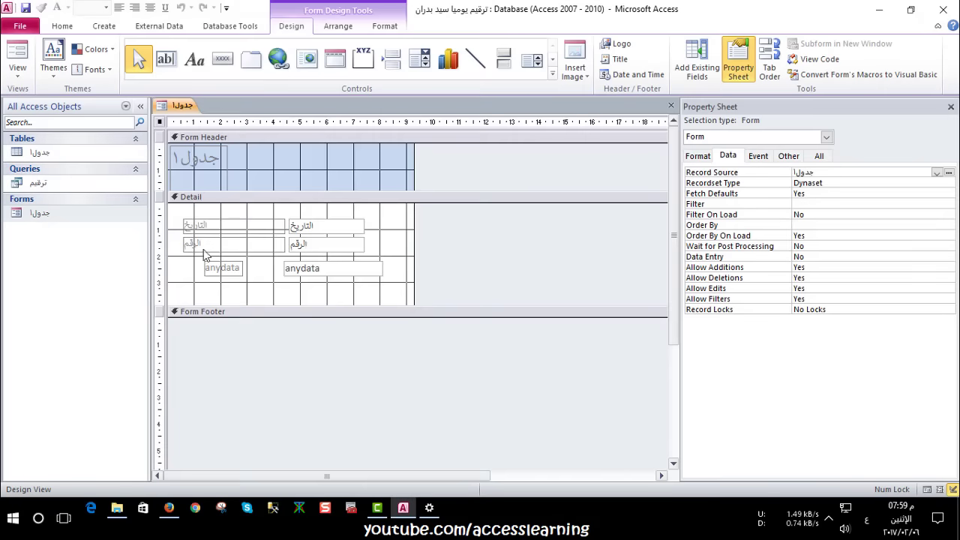
pyautogui.click(207, 160)
pyautogui.click(208, 159)
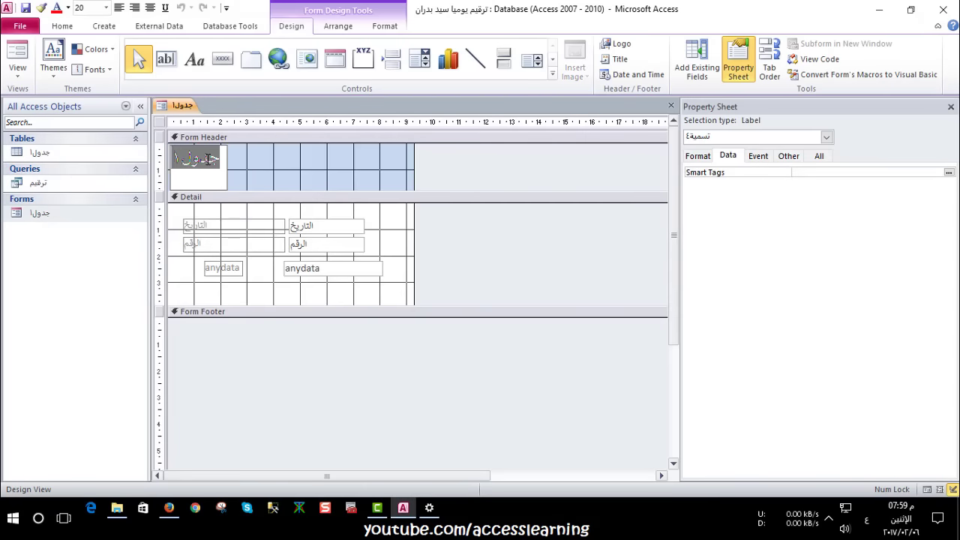
pyautogui.write('ترقيم')
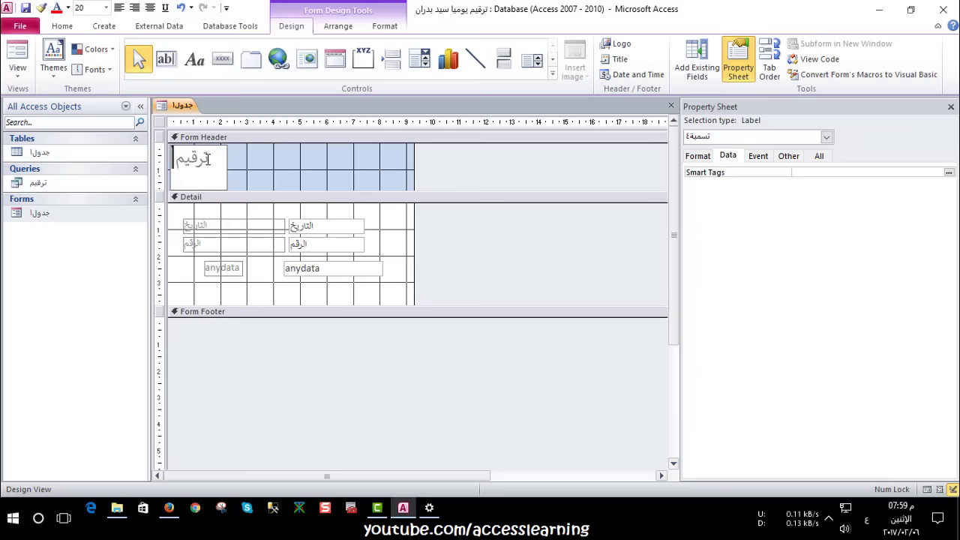
pyautogui.write(' يومي')
pyautogui.click(219, 171)
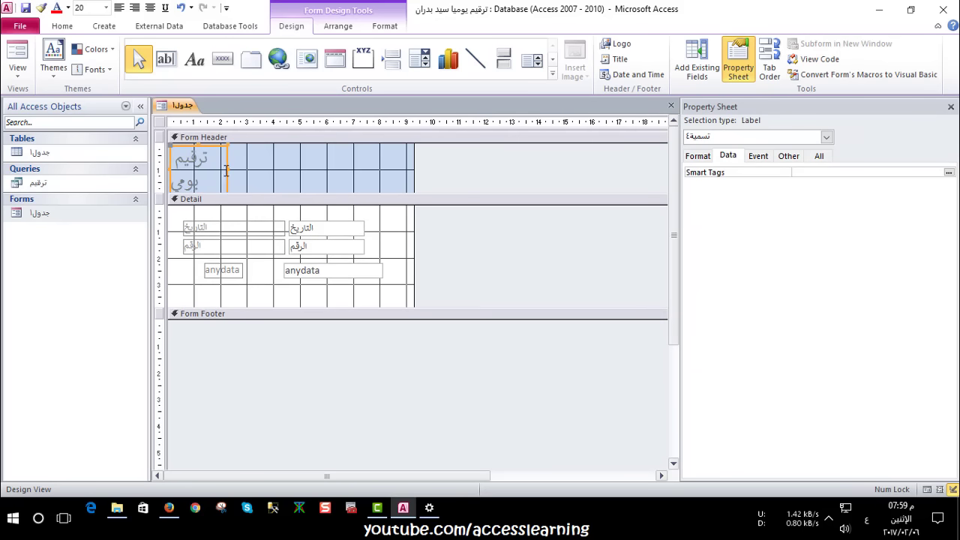
pyautogui.click(244, 152)
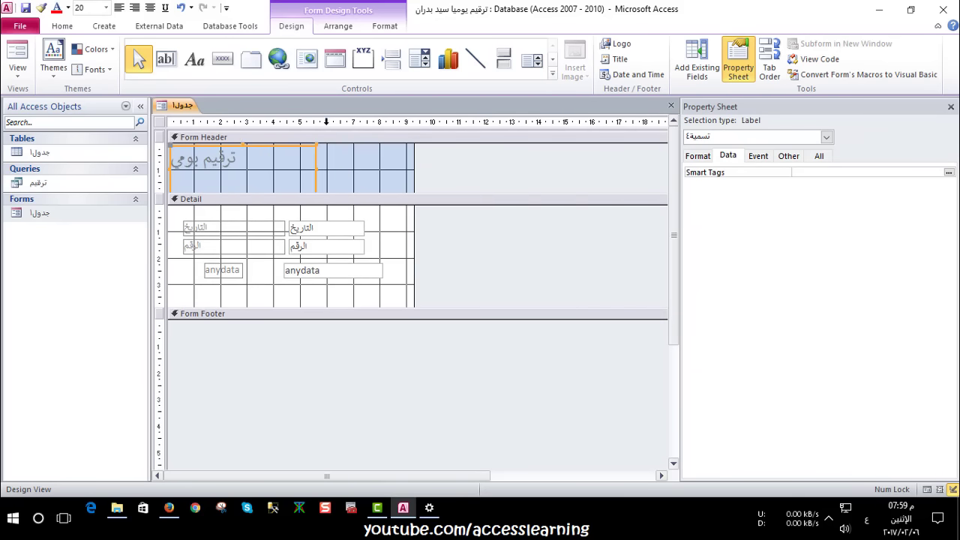
pyautogui.click(385, 25)
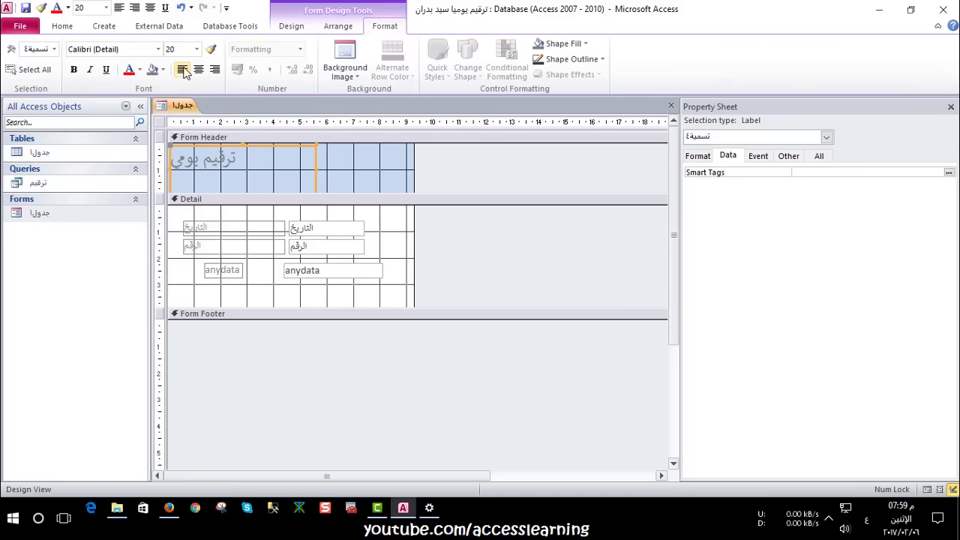
pyautogui.click(140, 70)
pyautogui.click(150, 81)
pyautogui.click(478, 247)
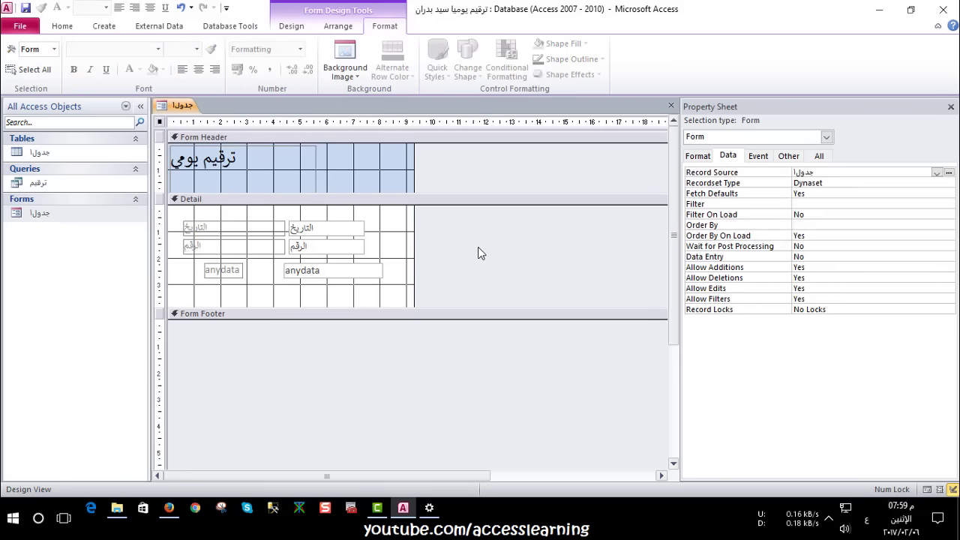
# Set Locked to Yes for the التاريخ and الرقم text boxes
pyautogui.click(314, 230)
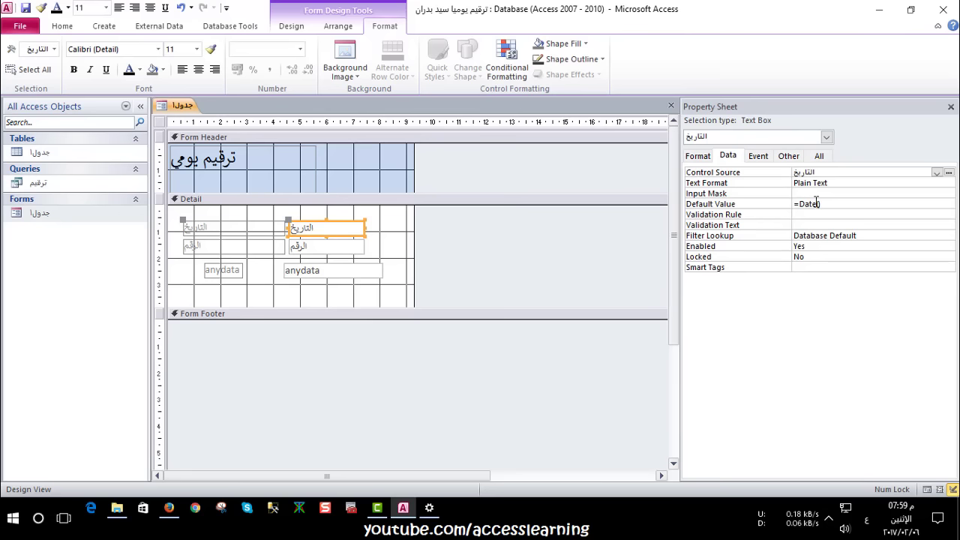
pyautogui.click(840, 203)
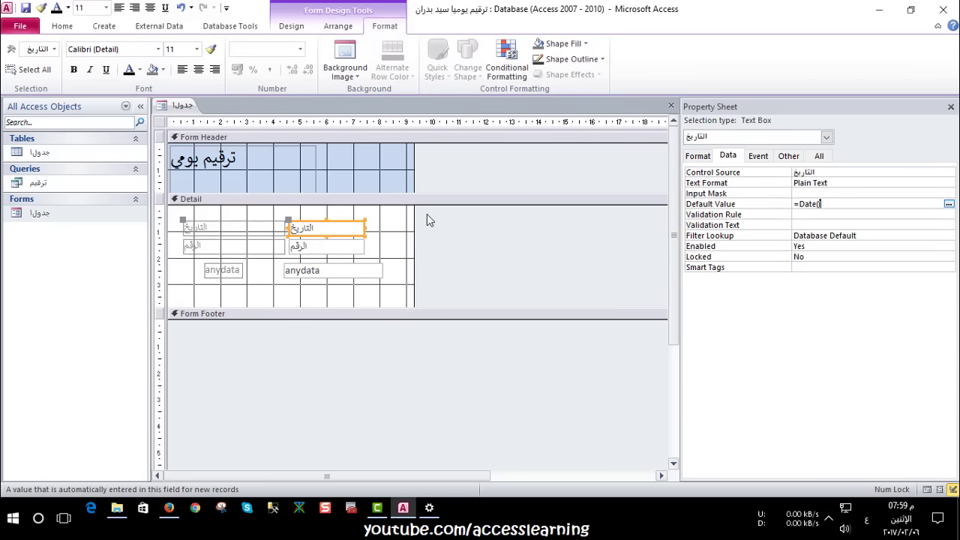
pyautogui.click(323, 248)
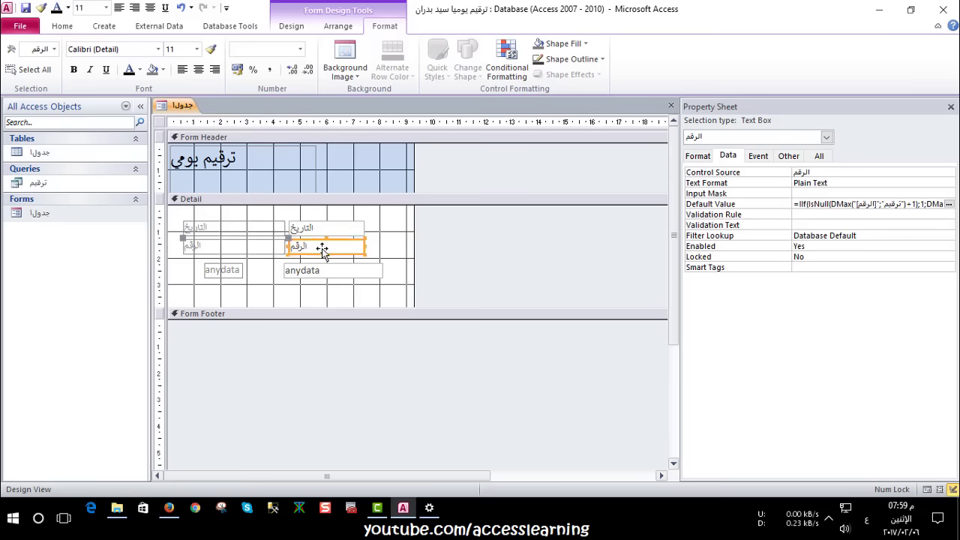
pyautogui.doubleClick(799, 256)
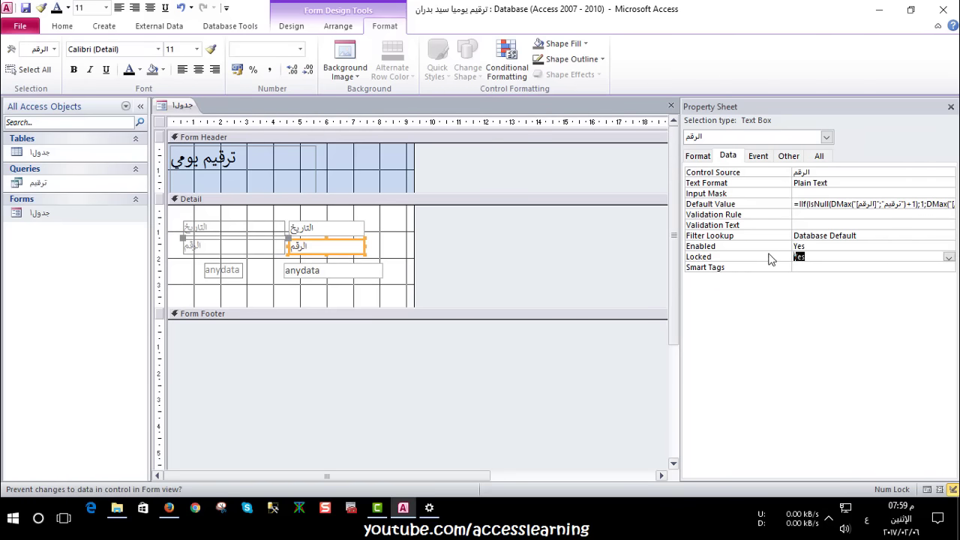
pyautogui.click(340, 229)
pyautogui.click(820, 257)
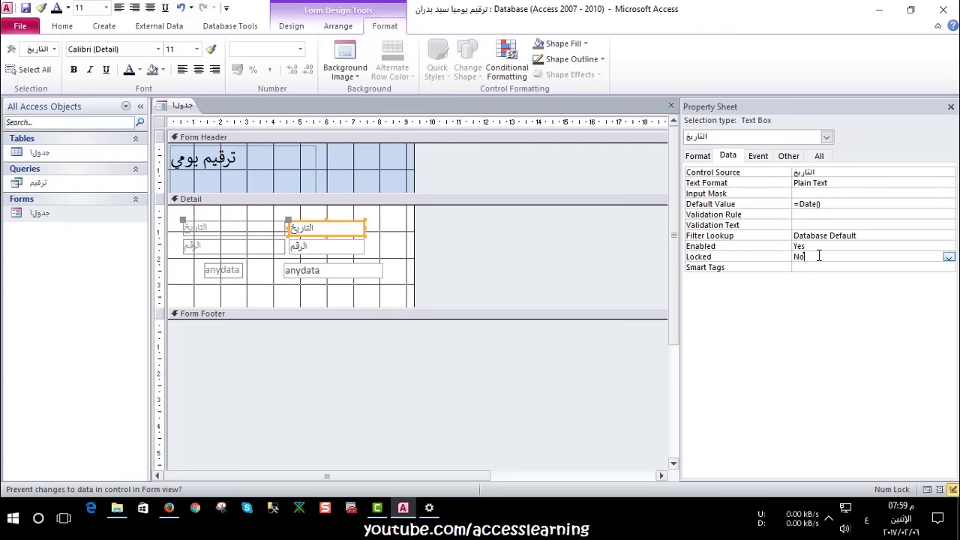
pyautogui.doubleClick(819, 257)
# Review الرقم's default value: 1, or the ترقيم query's highest الرقم plus 1
pyautogui.click(311, 252)
pyautogui.click(918, 203)
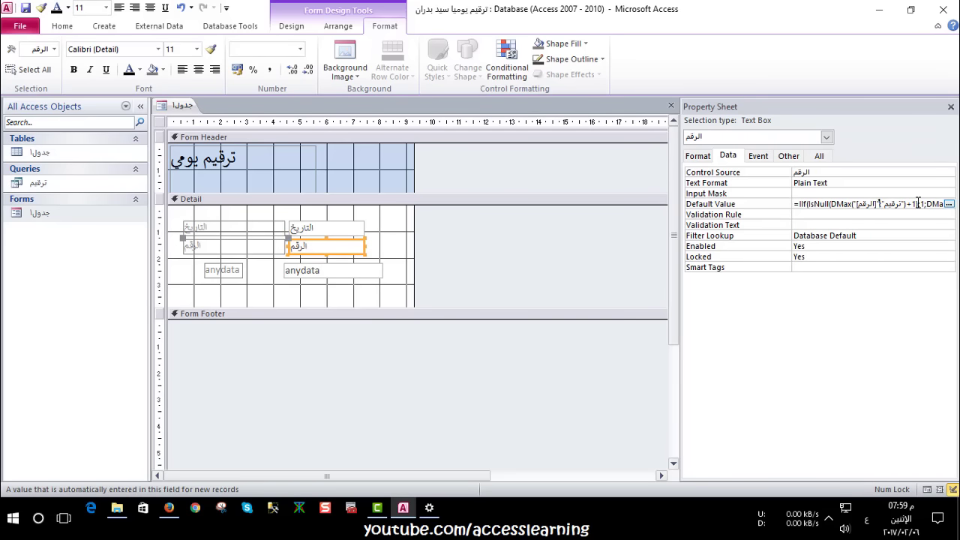
pyautogui.click(949, 204)
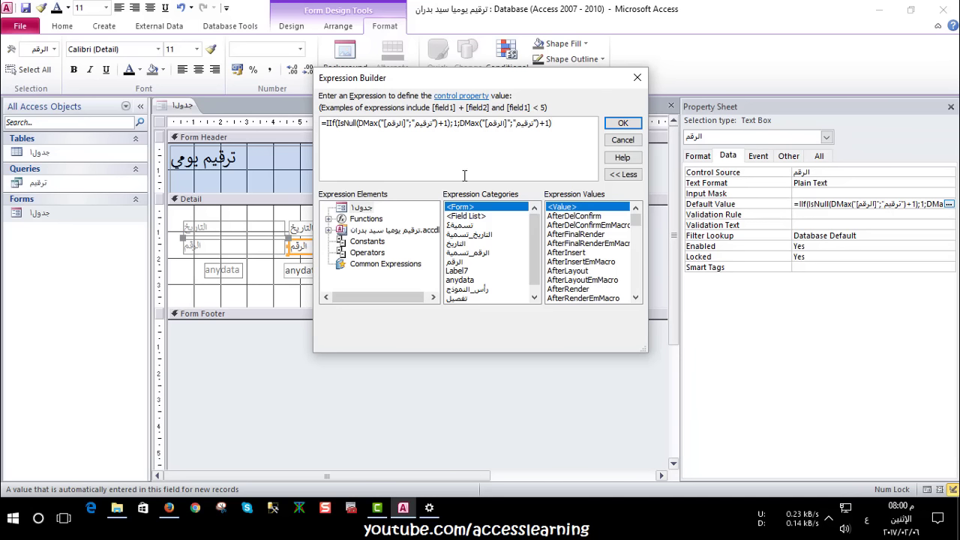
pyautogui.click(621, 125)
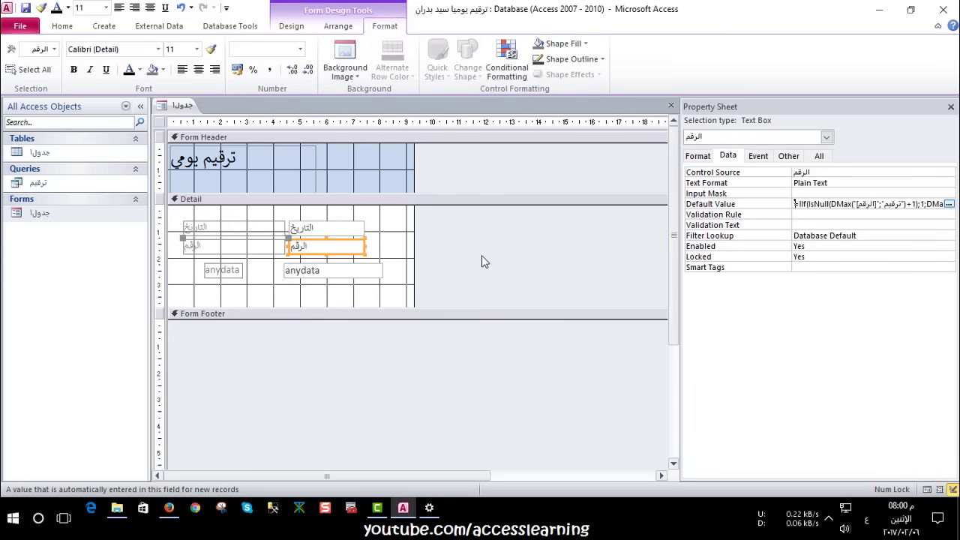
# Nudge the anydata box left and delete all three test records from جدول1
pyautogui.click(295, 271)
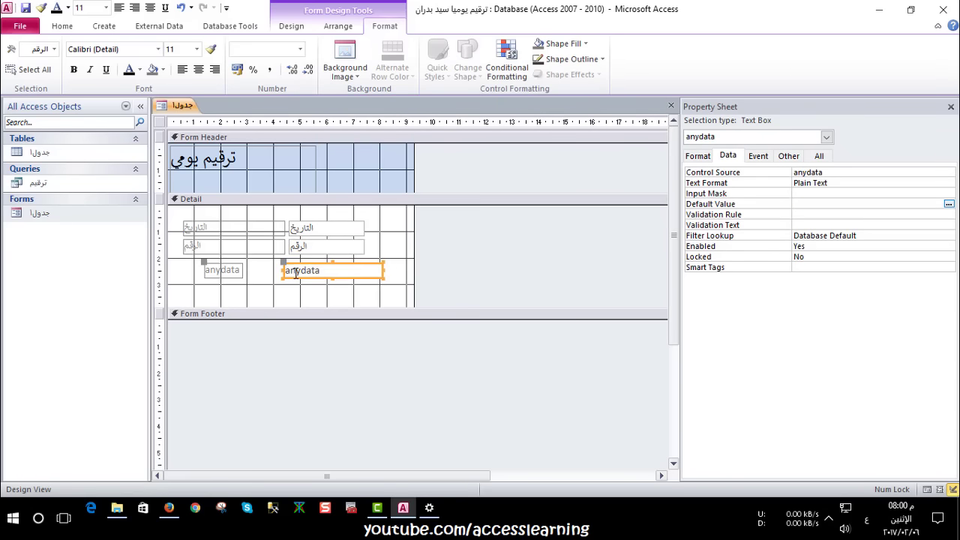
pyautogui.moveTo(297, 273); pyautogui.dragTo(283, 273)
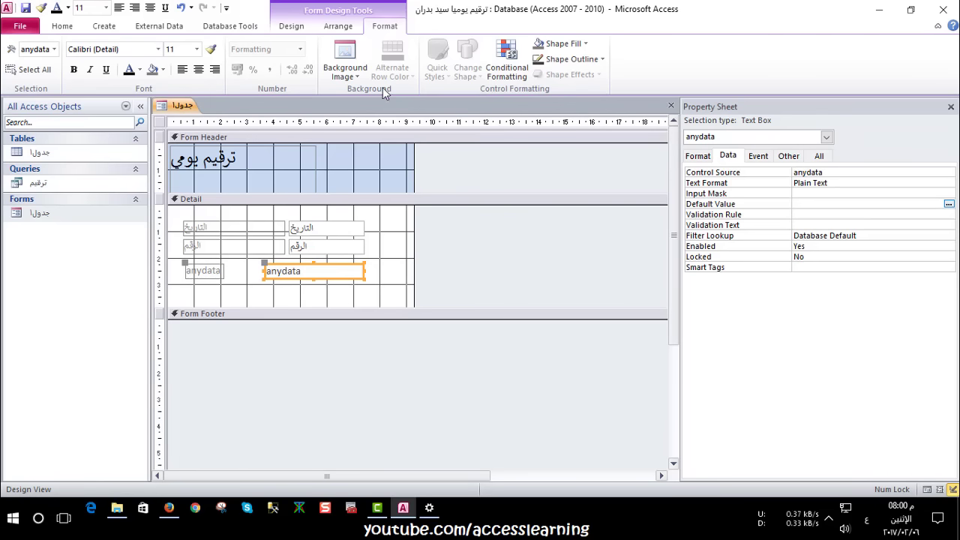
pyautogui.doubleClick(40, 152)
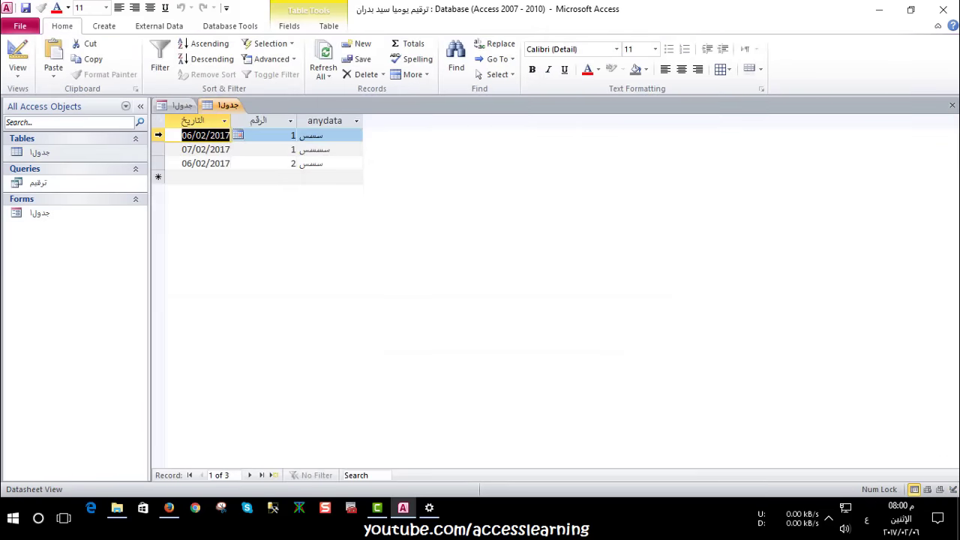
pyautogui.moveTo(159, 135); pyautogui.dragTo(159, 160)
pyautogui.press('Delete')
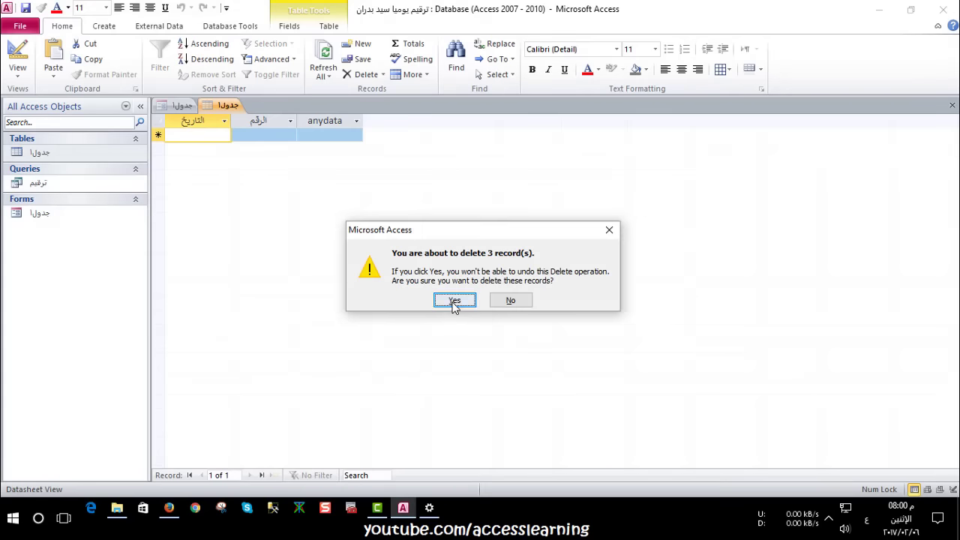
pyautogui.click(454, 299)
pyautogui.click(952, 105)
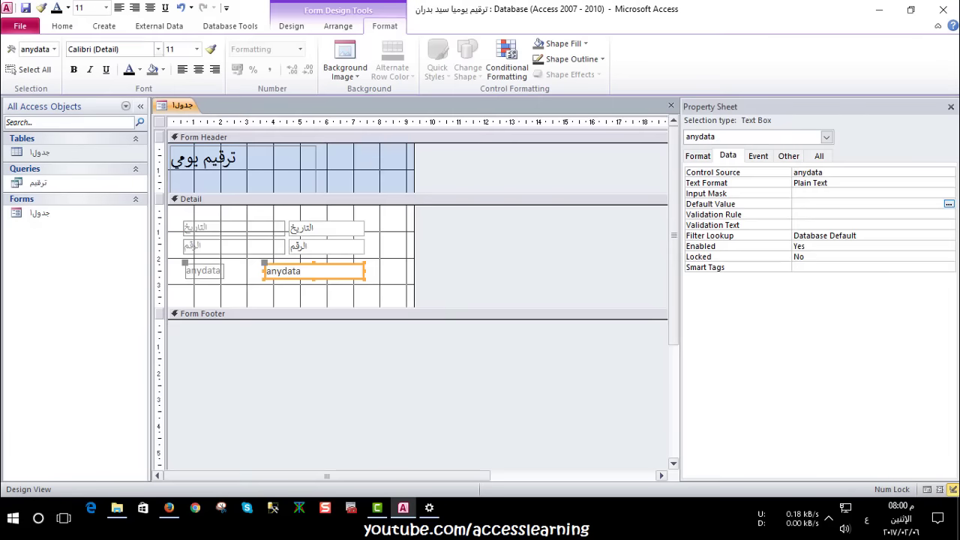
pyautogui.click(291, 25)
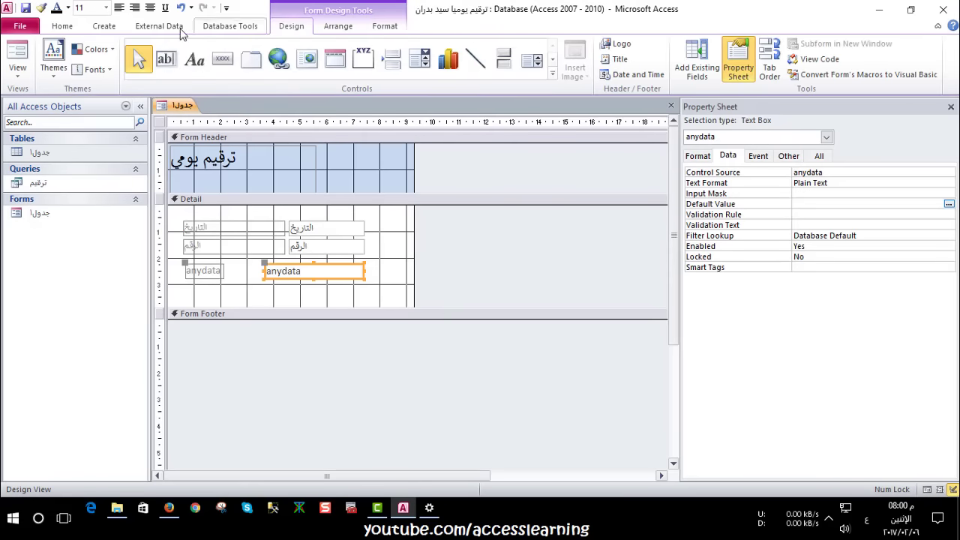
# In Form View, enter three records with anydata 'واحد', 'ا' and 'ثلاثة'
pyautogui.click(17, 56)
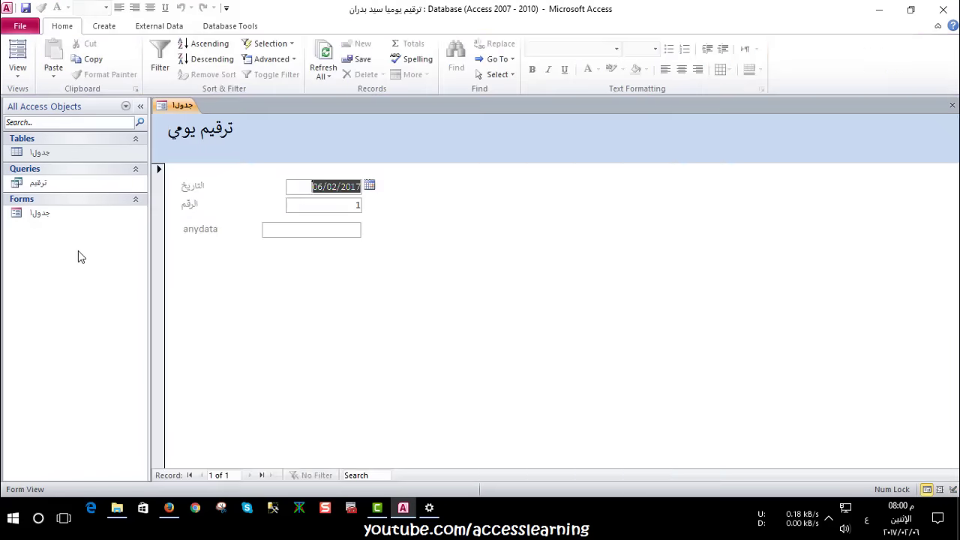
pyautogui.click(324, 231)
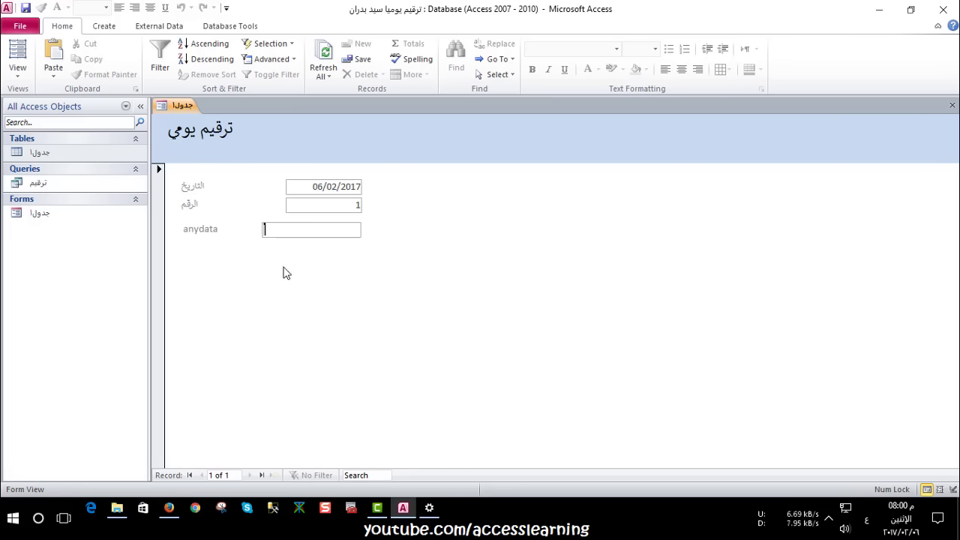
pyautogui.write('واحد')
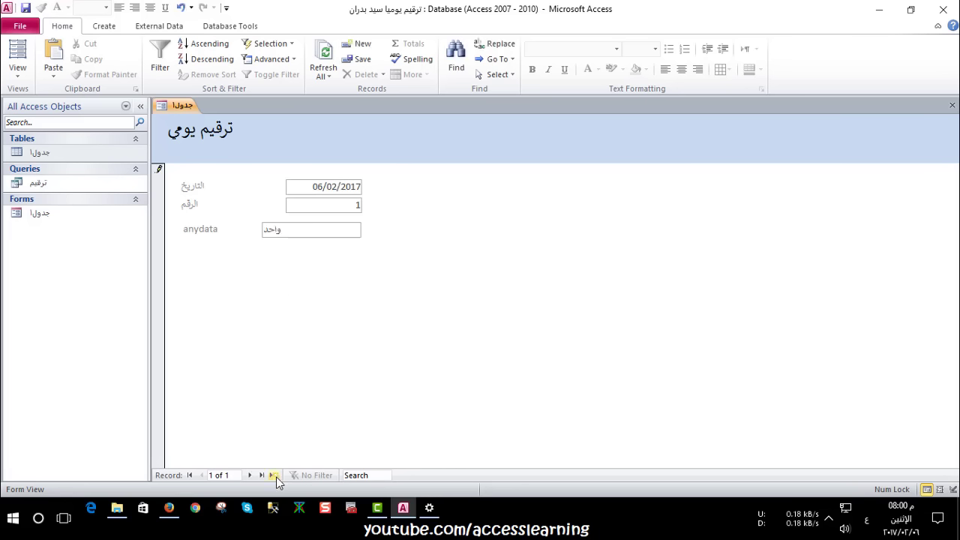
pyautogui.click(275, 476)
pyautogui.write('اثنين')
pyautogui.click(275, 476)
pyautogui.write('ثلاثة')
pyautogui.click(275, 476)
# Close the form and confirm جدول1 holds three 06/02/2017 records numbered 1, 2, 3
pyautogui.click(953, 105)
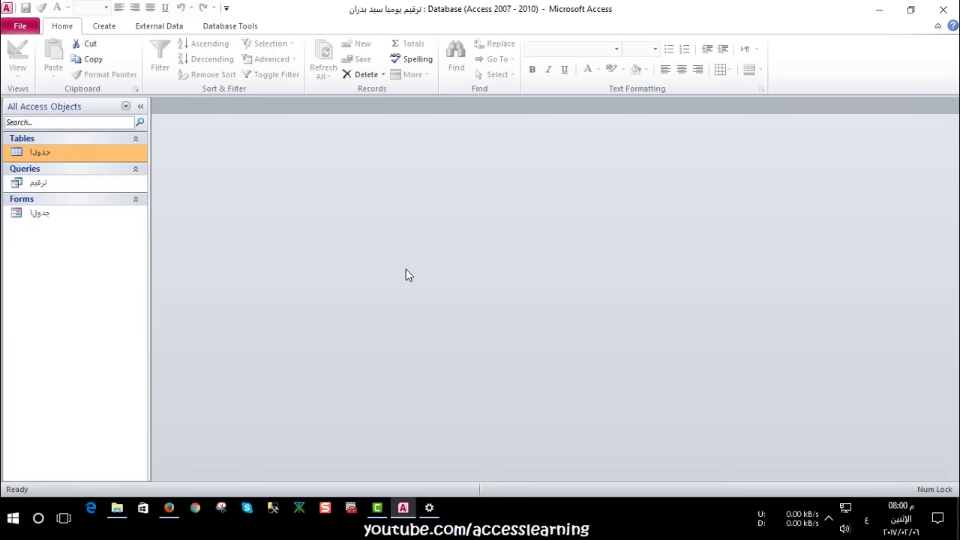
pyautogui.doubleClick(74, 150)
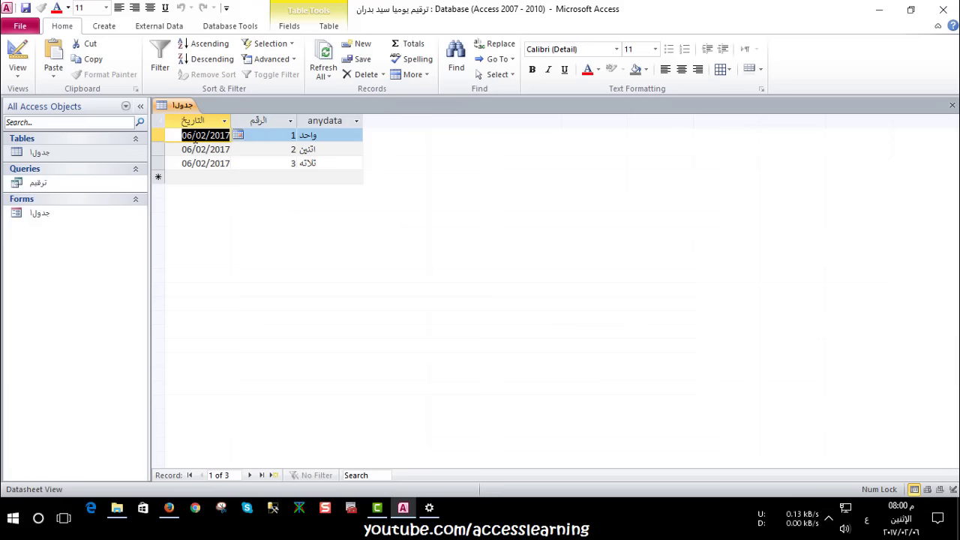
pyautogui.hotkey('ctrl', 'F4')
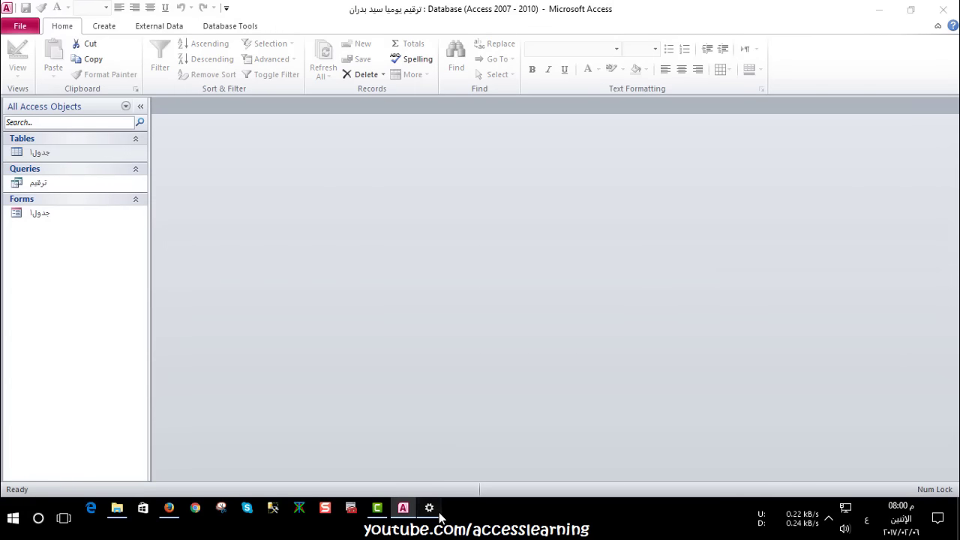
# Advance the system date one day to 07/02/2017 and go back to Access
pyautogui.click(440, 514)
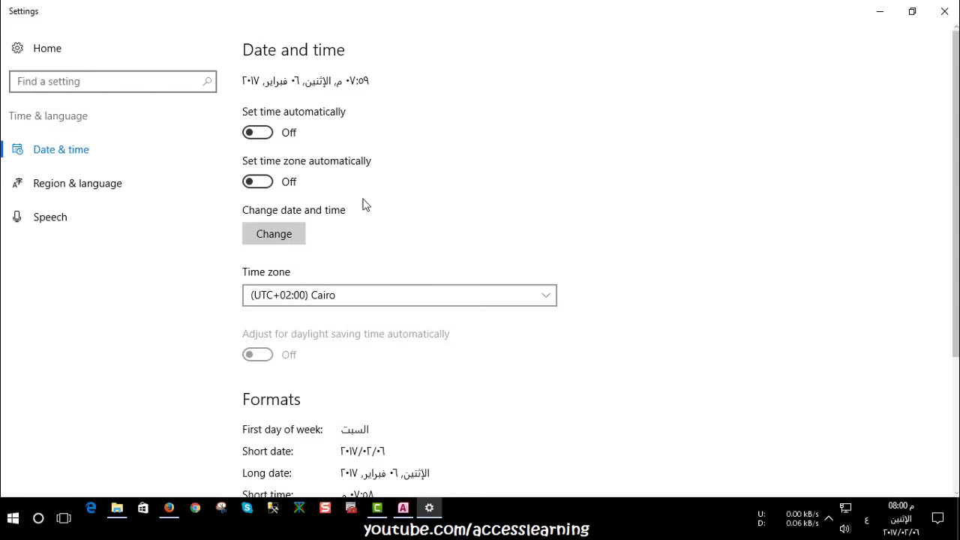
pyautogui.click(274, 236)
pyautogui.click(481, 210)
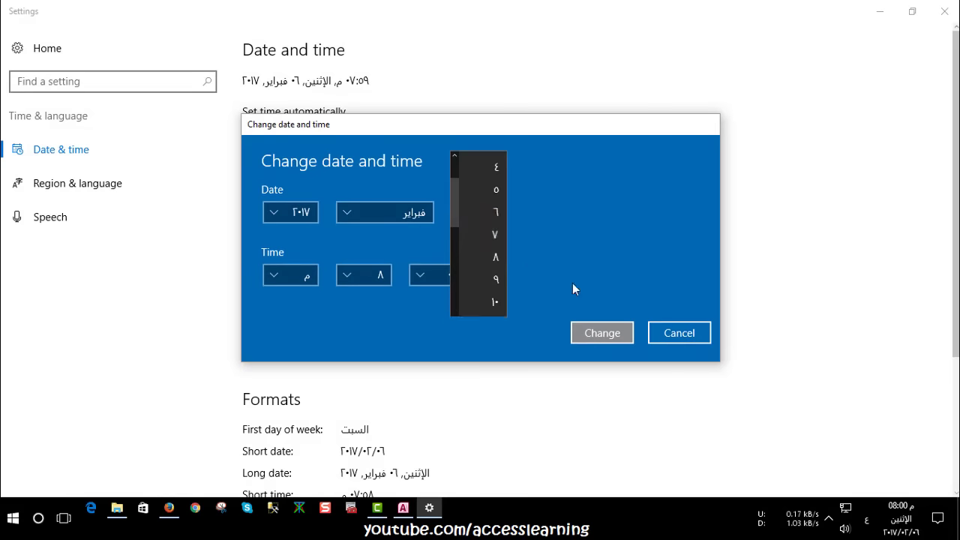
pyautogui.click(603, 332)
pyautogui.click(880, 12)
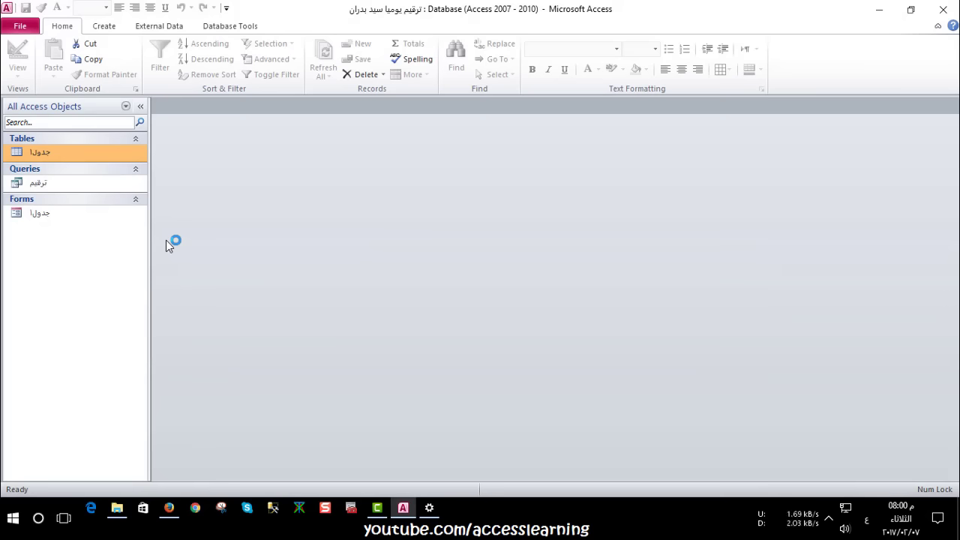
# Add three records in the جدول1 form: 'حد يوم جديد', 'اثنين يوم جديد', 'ثلاثة يوم جديد'
pyautogui.doubleClick(66, 214)
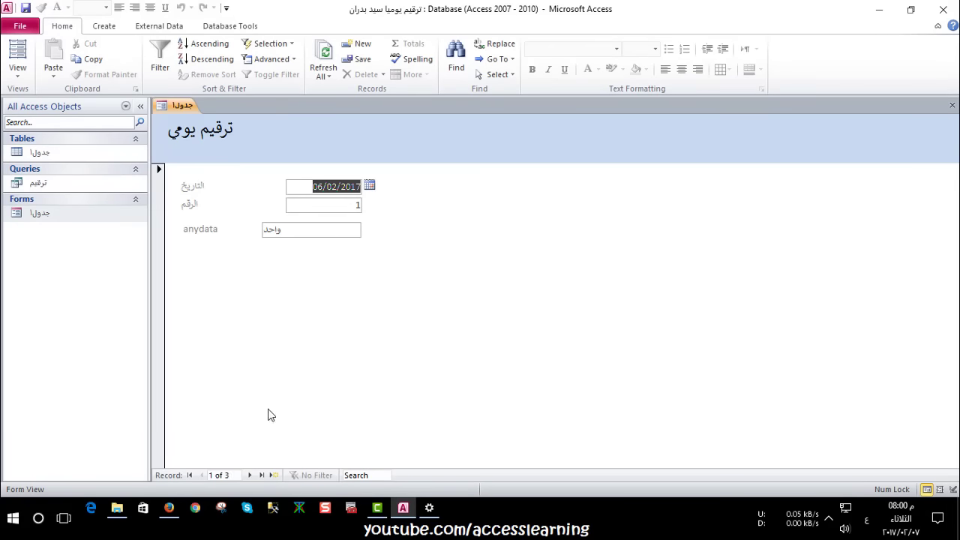
pyautogui.click(274, 475)
pyautogui.click(332, 231)
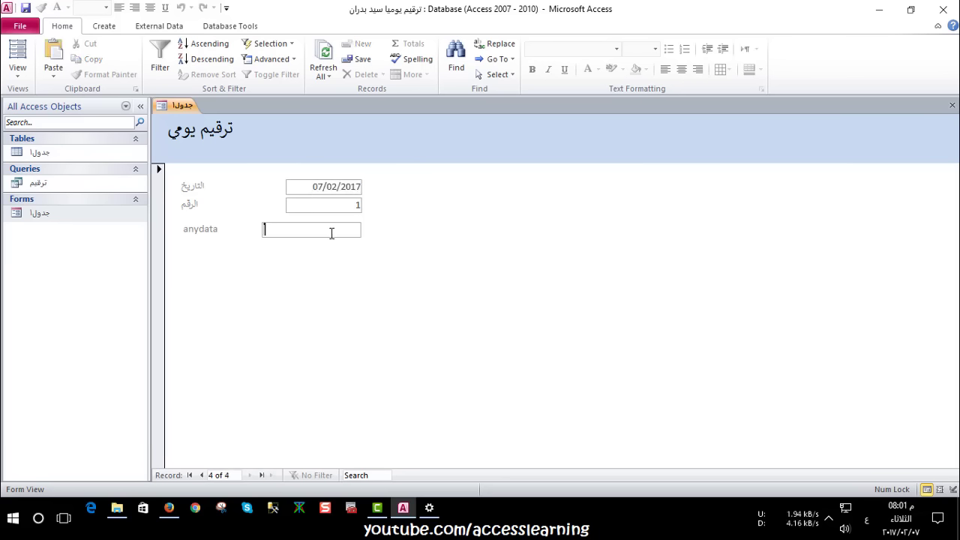
pyautogui.write('واحد')
pyautogui.write(' يوم جديد')
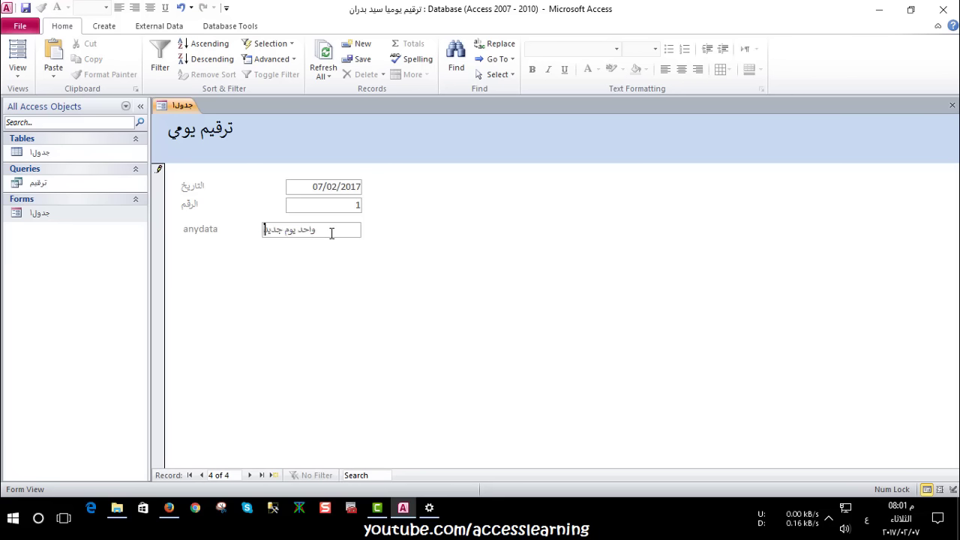
pyautogui.click(274, 475)
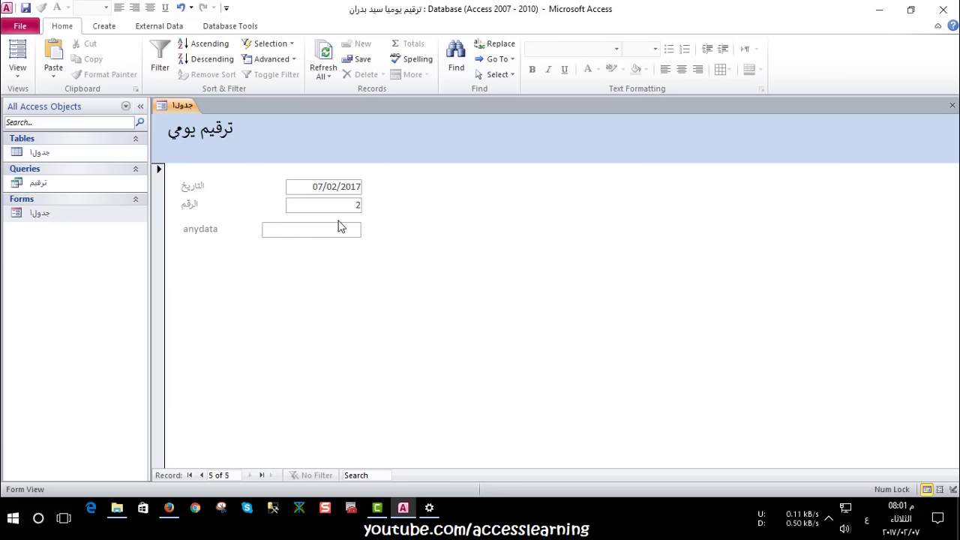
pyautogui.write('اثنين يوم')
pyautogui.write(' جديد')
pyautogui.click(274, 476)
pyautogui.write('ثلاثة يو')
pyautogui.write('م جديد')
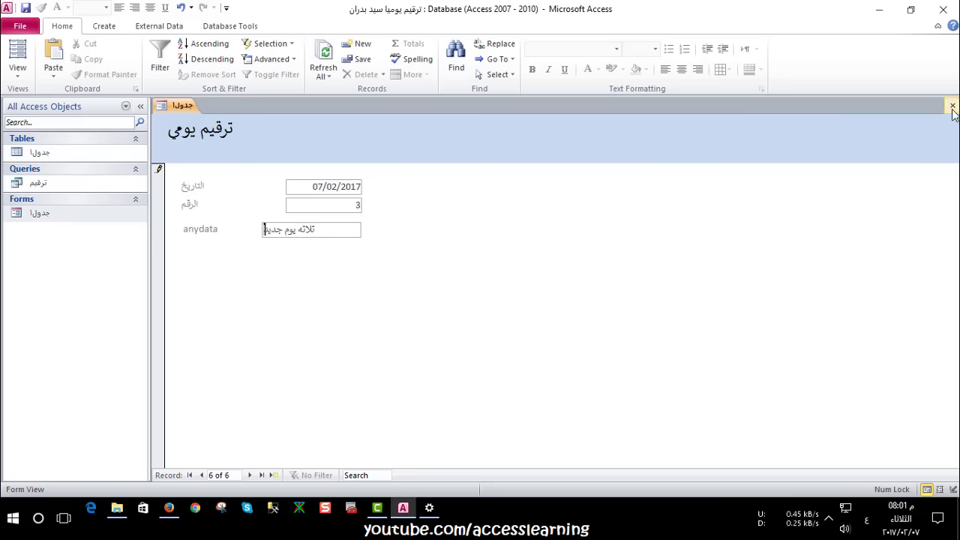
pyautogui.click(952, 105)
# Check the جدول1 table and the ترقيم query, which show the new records numbered 1, 2 and 3
pyautogui.doubleClick(84, 154)
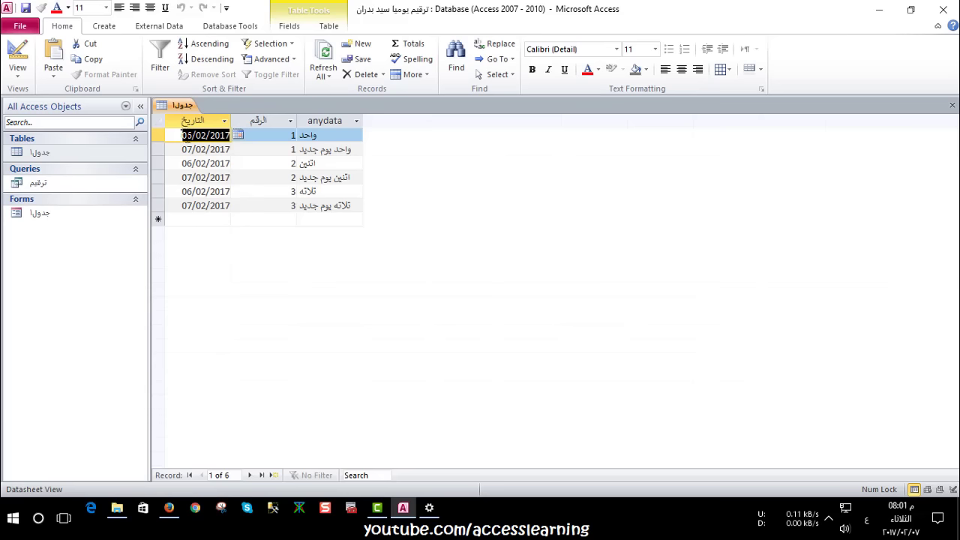
pyautogui.press('+')
pyautogui.click(952, 105)
pyautogui.doubleClick(73, 184)
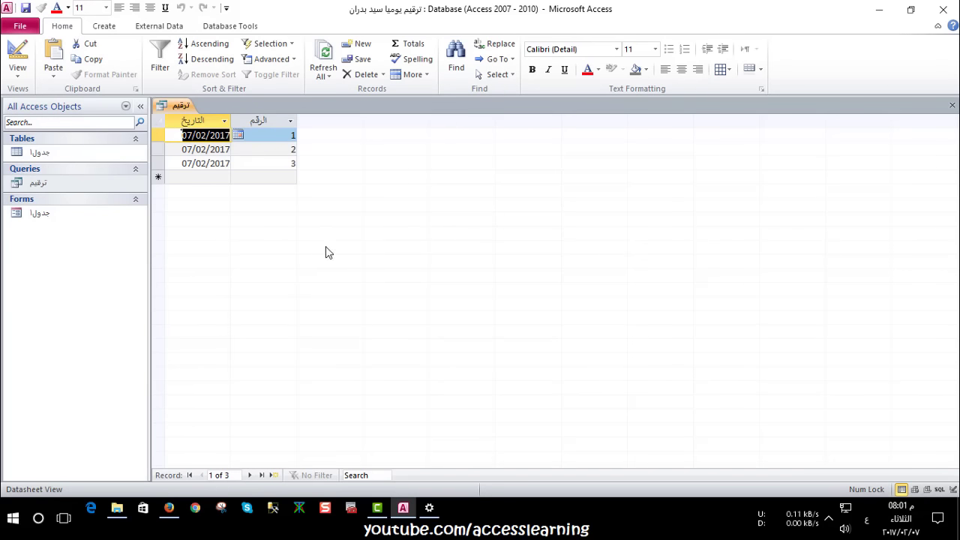
pyautogui.click(952, 105)
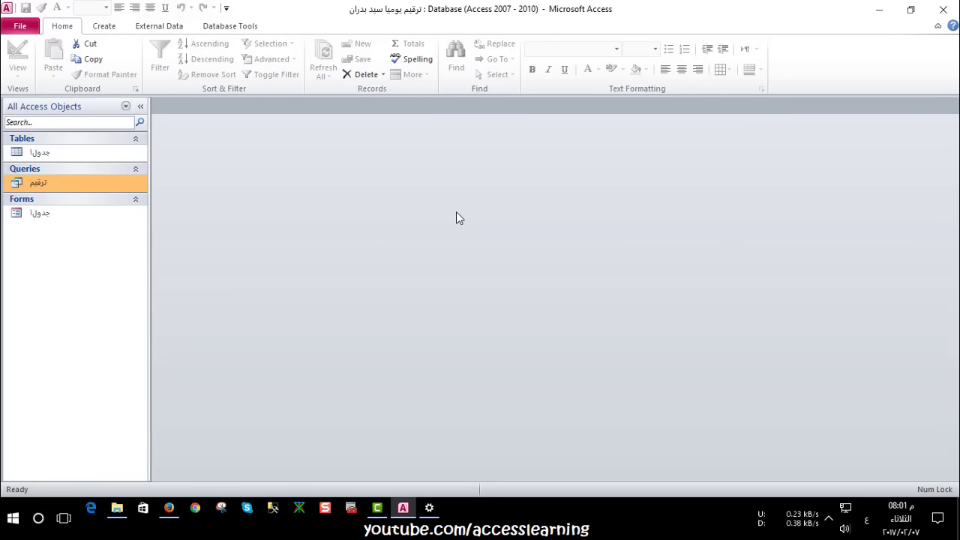
# Close Access and duplicate the daily-numbering database file in its folder
pyautogui.click(943, 10)
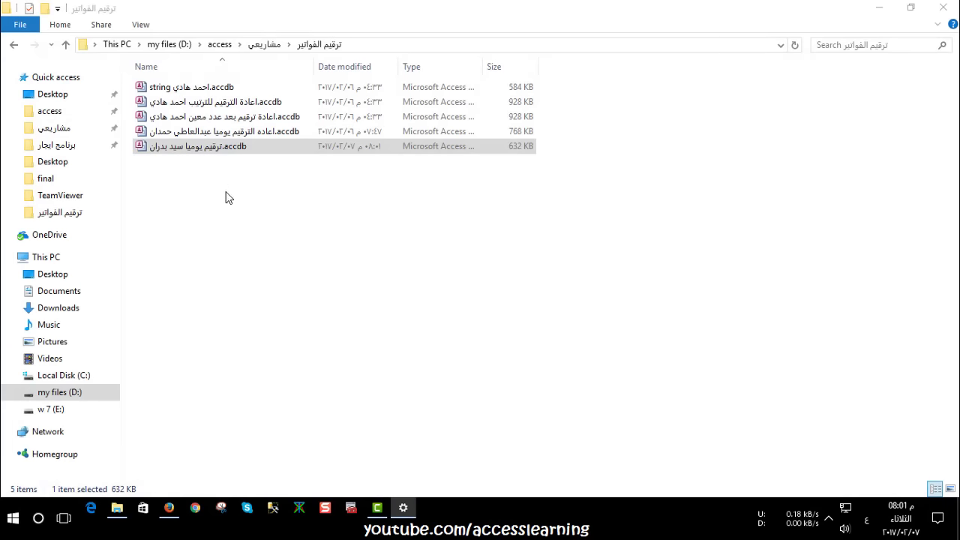
pyautogui.click(223, 150)
pyautogui.hotkey('ctrl', 'c')
pyautogui.hotkey('ctrl', 'v')
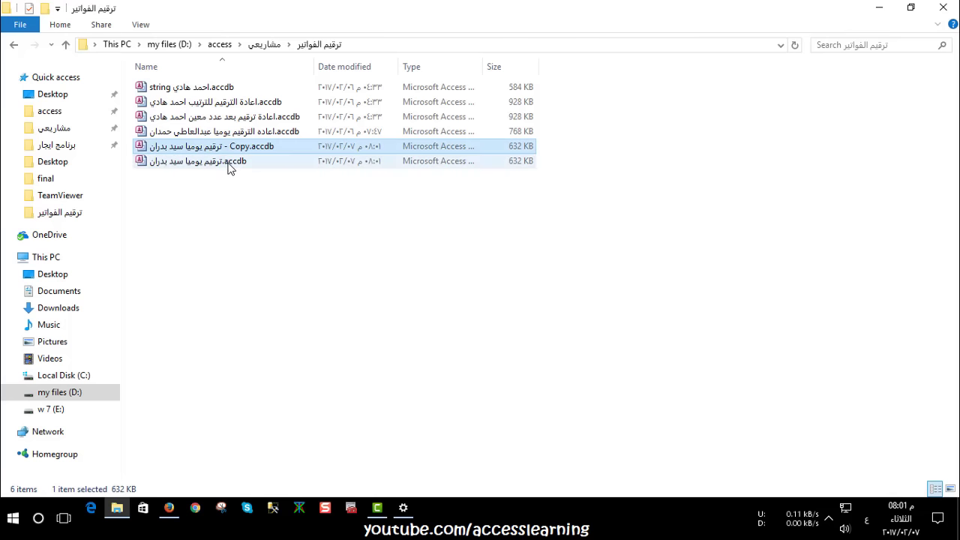
# Rename the copy, removing ' - Copy' and replacing يوميا with شهري
pyautogui.press('F2')
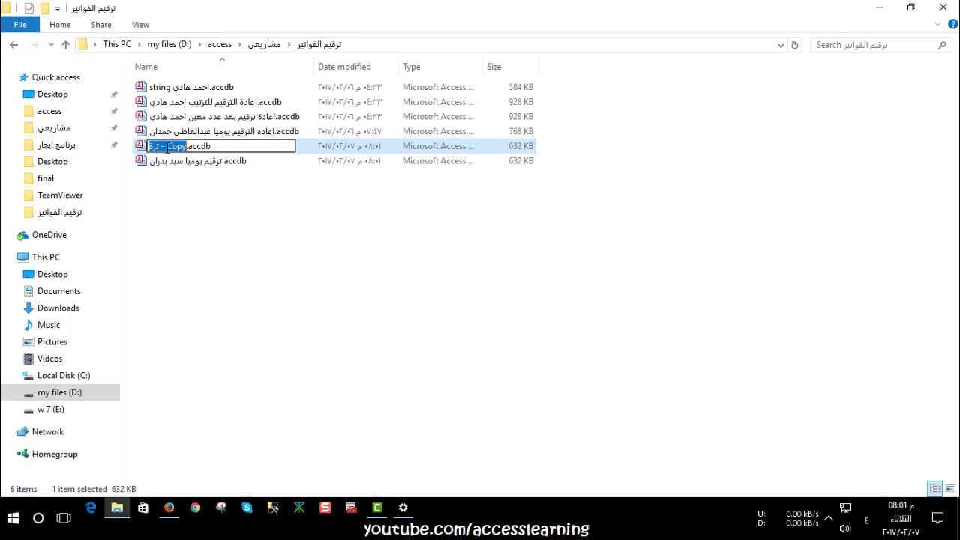
pyautogui.moveTo(223, 147); pyautogui.dragTo(171, 147)
pyautogui.click(226, 147)
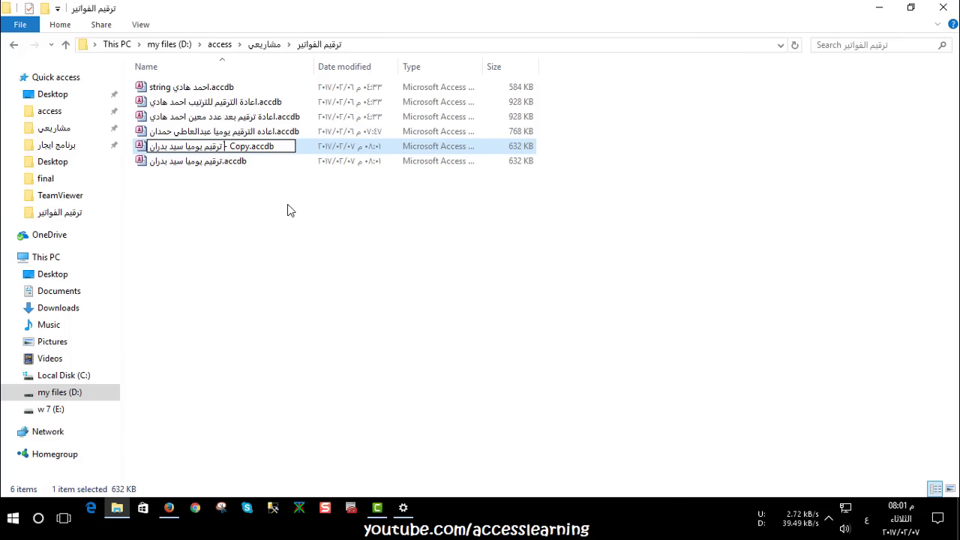
pyautogui.hotkey('shift', 'Right')
pyautogui.hotkey('shift', 'Right')
pyautogui.hotkey('shift', 'Right')
pyautogui.hotkey('shift', 'Right')
pyautogui.hotkey('shift', 'Right')
pyautogui.hotkey('shift', 'Right')
pyautogui.press('Delete')
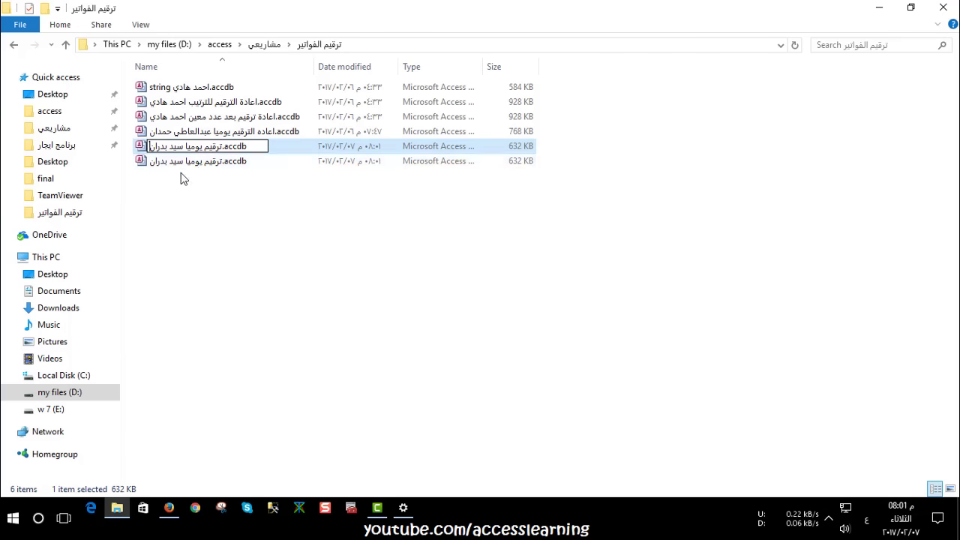
pyautogui.doubleClick(193, 147)
pyautogui.write('شهري')
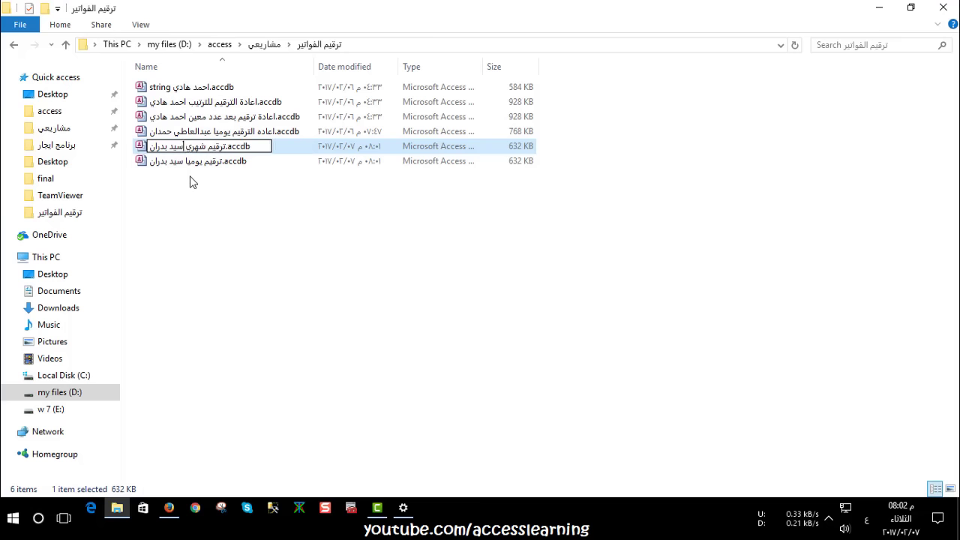
pyautogui.press('Return')
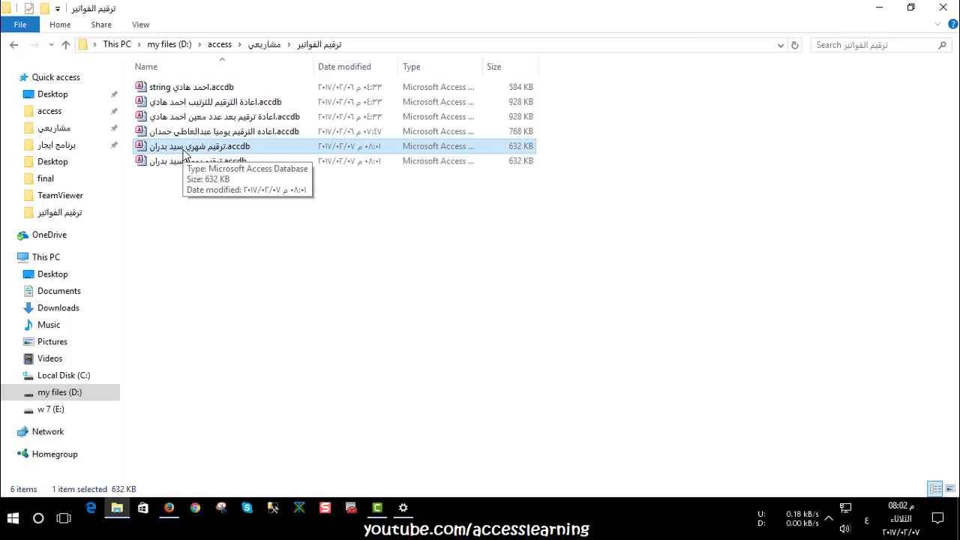
# Open the renamed monthly database and open the ترقيم query in Design view
pyautogui.doubleClick(183, 153)
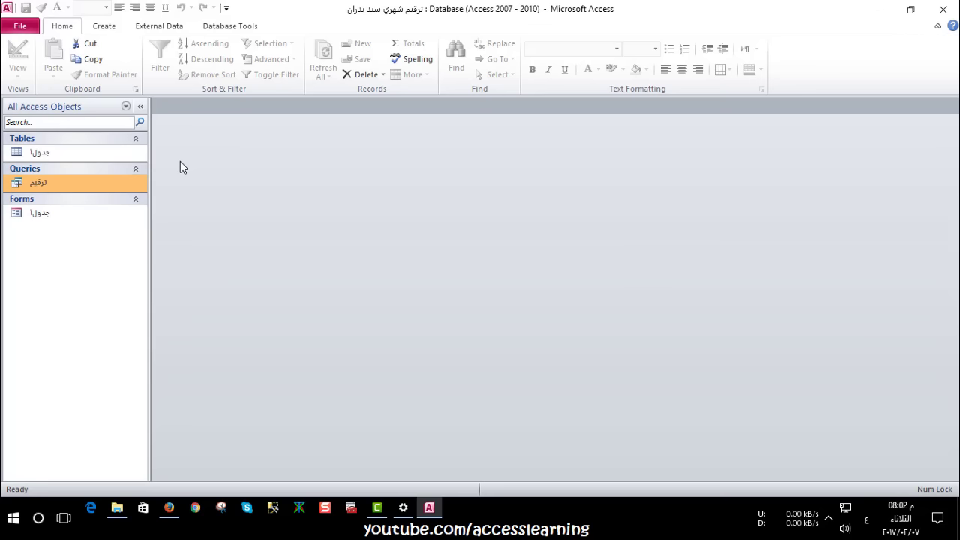
pyautogui.rightClick(92, 187)
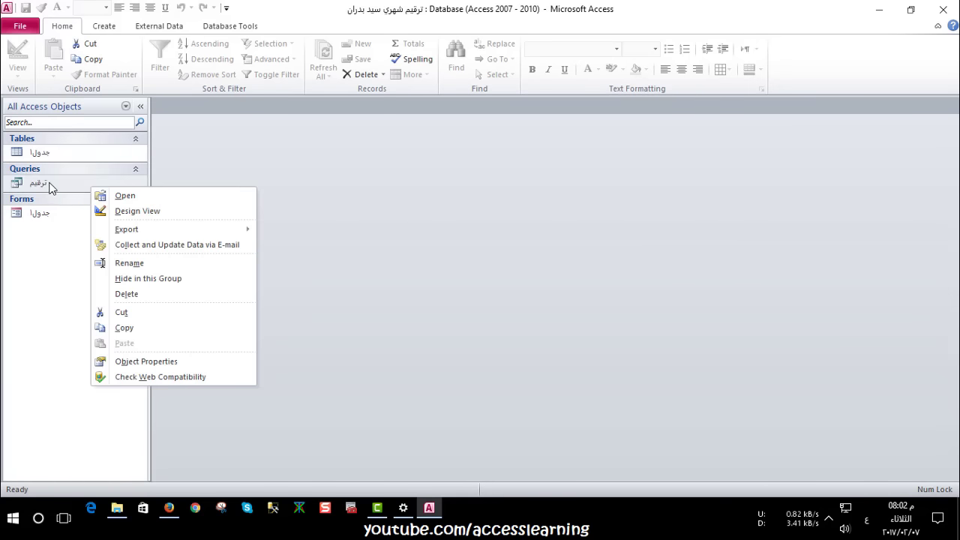
pyautogui.click(53, 186)
pyautogui.rightClick(54, 184)
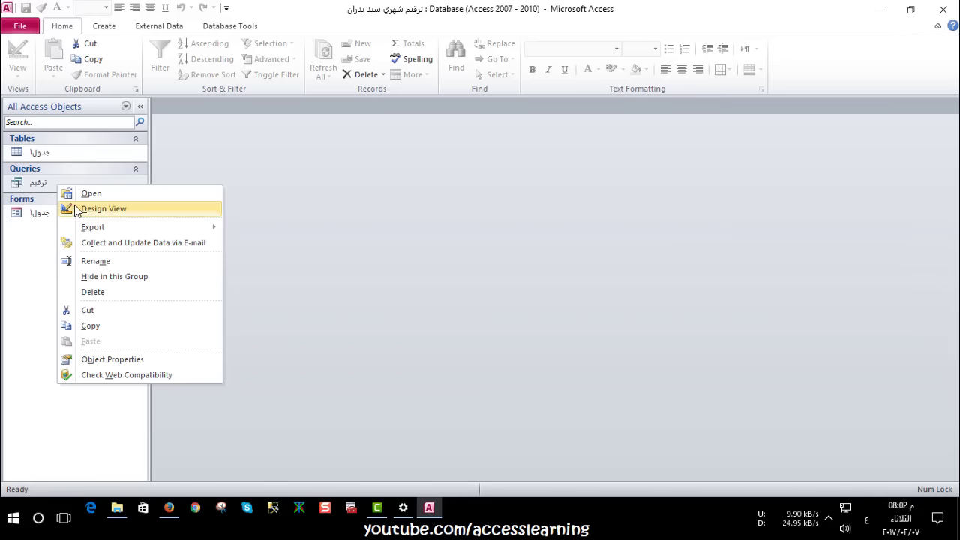
pyautogui.click(71, 208)
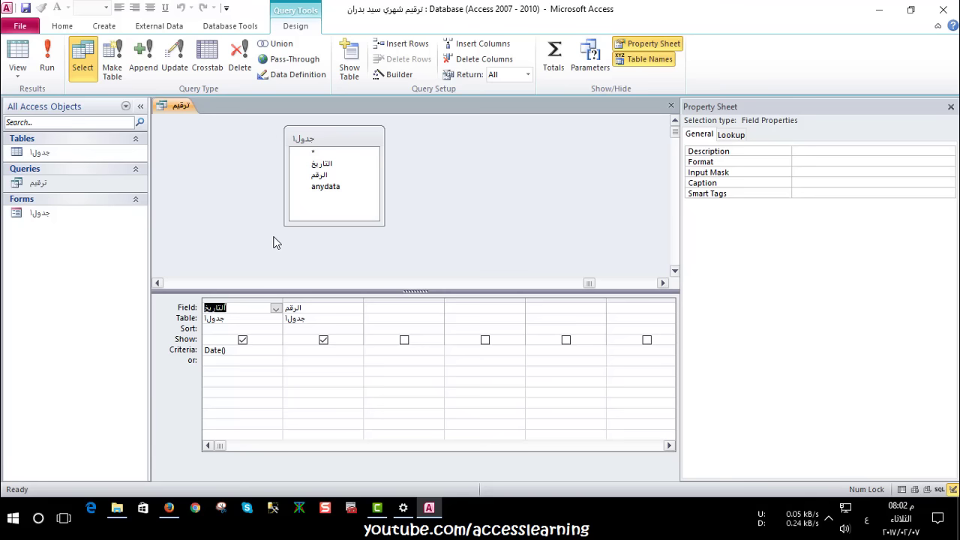
# Add a calculated column Month([التاريخ]) to the ترقيم query with the Expression Builder
pyautogui.click(242, 350)
pyautogui.doubleClick(234, 352)
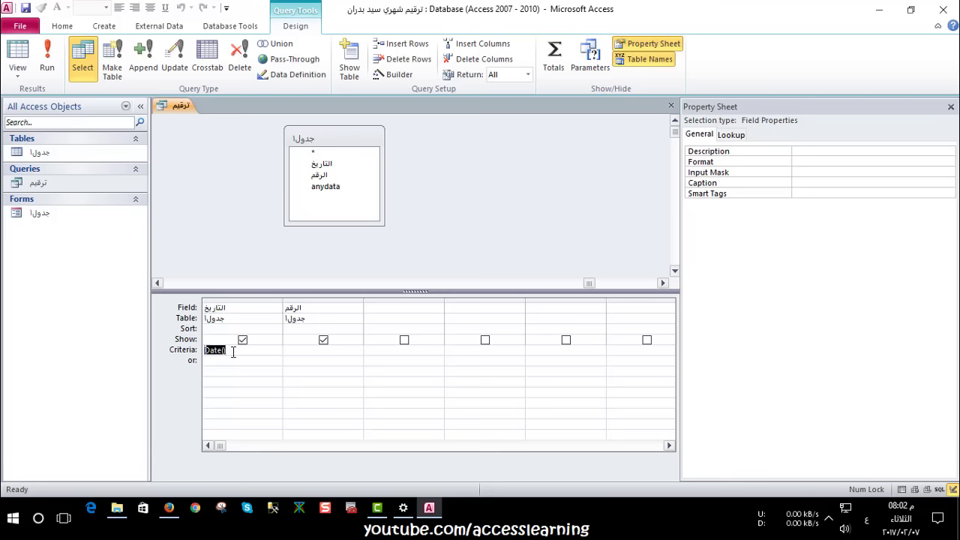
pyautogui.click(373, 310)
pyautogui.click(396, 80)
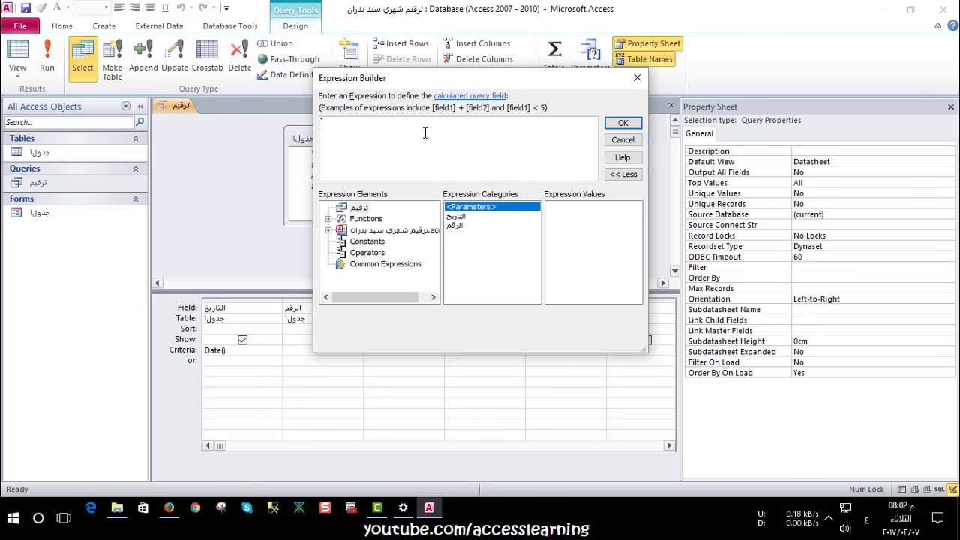
pyautogui.write('Month(')
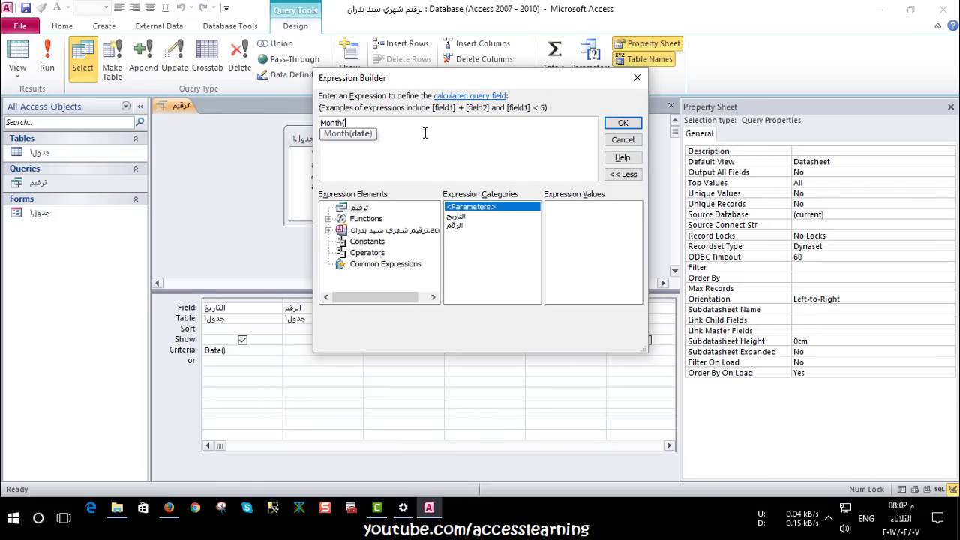
pyautogui.doubleClick(455, 216)
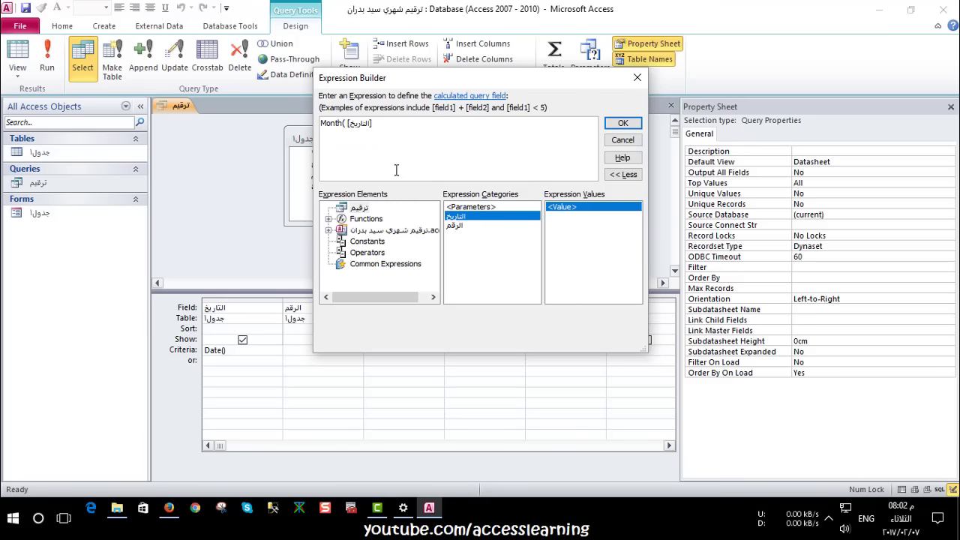
pyautogui.click(623, 123)
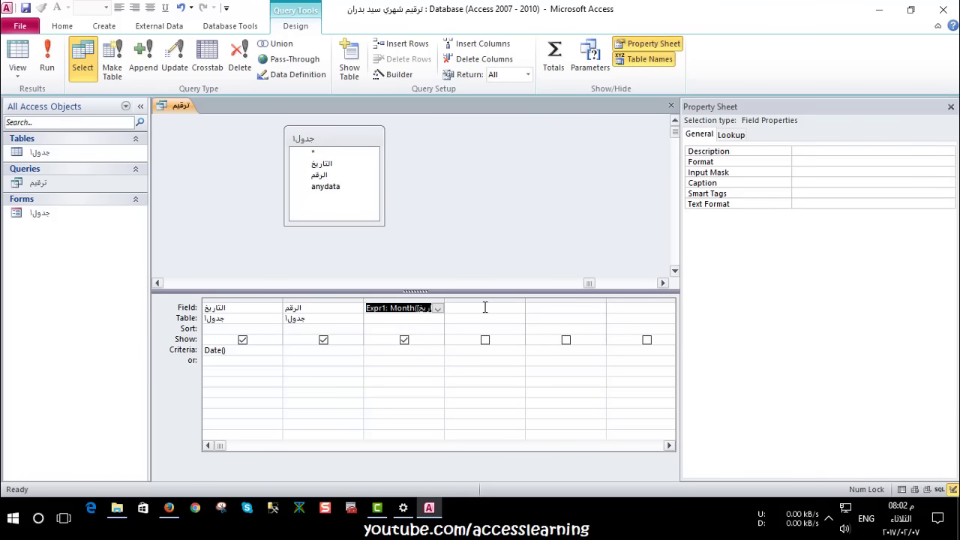
# Add a Year([التاريخ]) column and run the query, which returns month 2 and year 2017
pyautogui.click(444, 245)
pyautogui.click(399, 75)
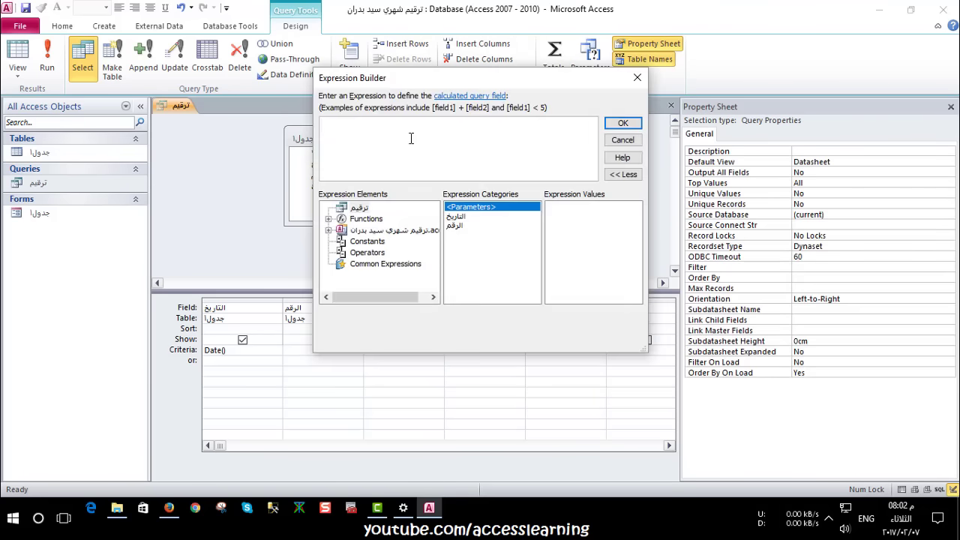
pyautogui.write('Year(')
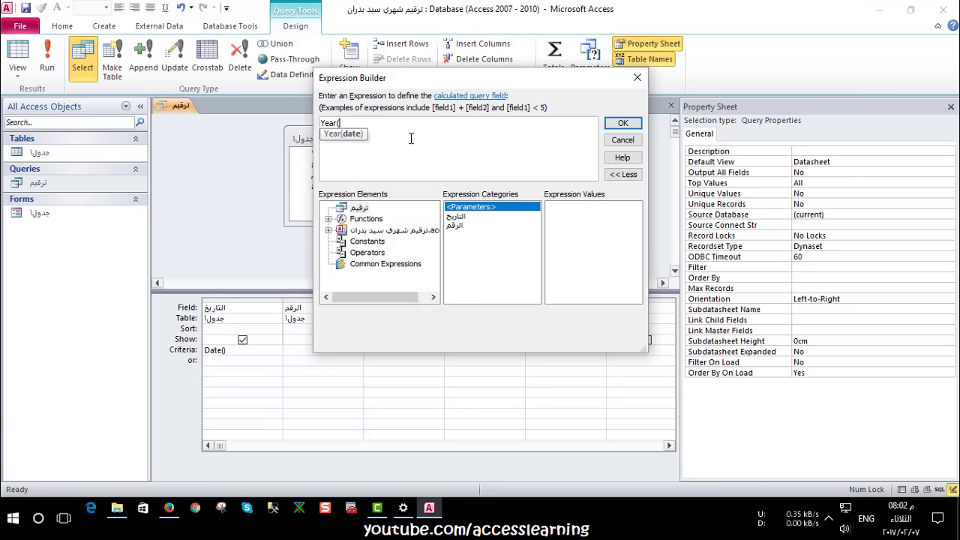
pyautogui.doubleClick(455, 216)
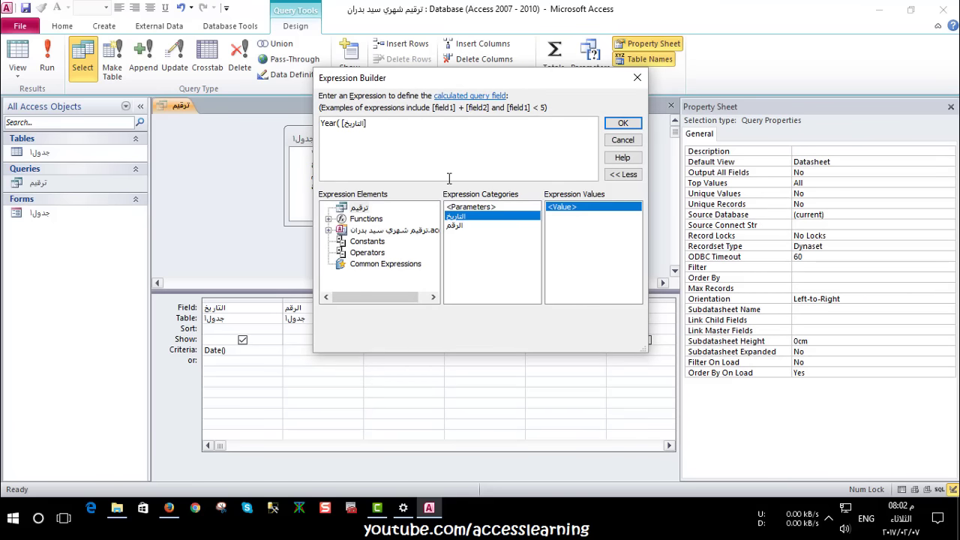
pyautogui.write(')')
pyautogui.click(621, 124)
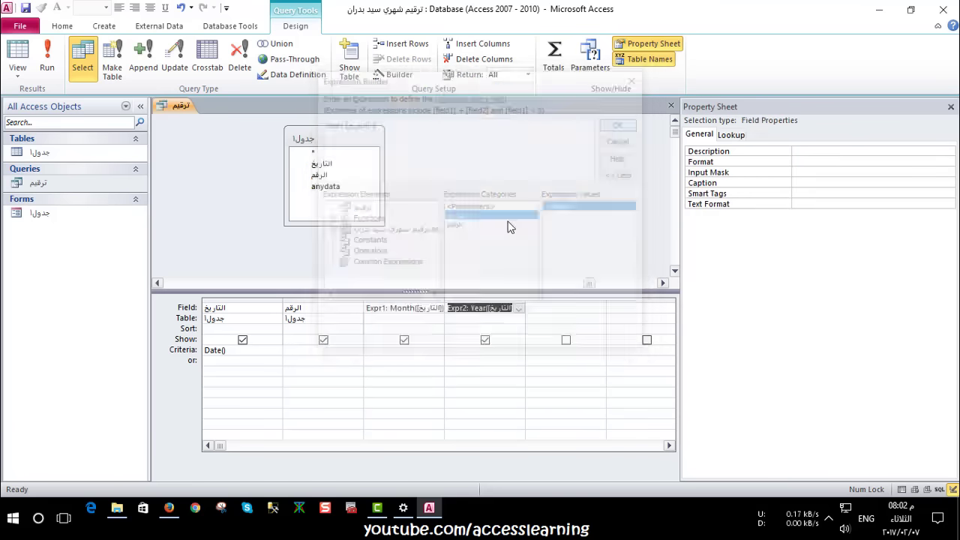
pyautogui.click(46, 57)
pyautogui.click(347, 133)
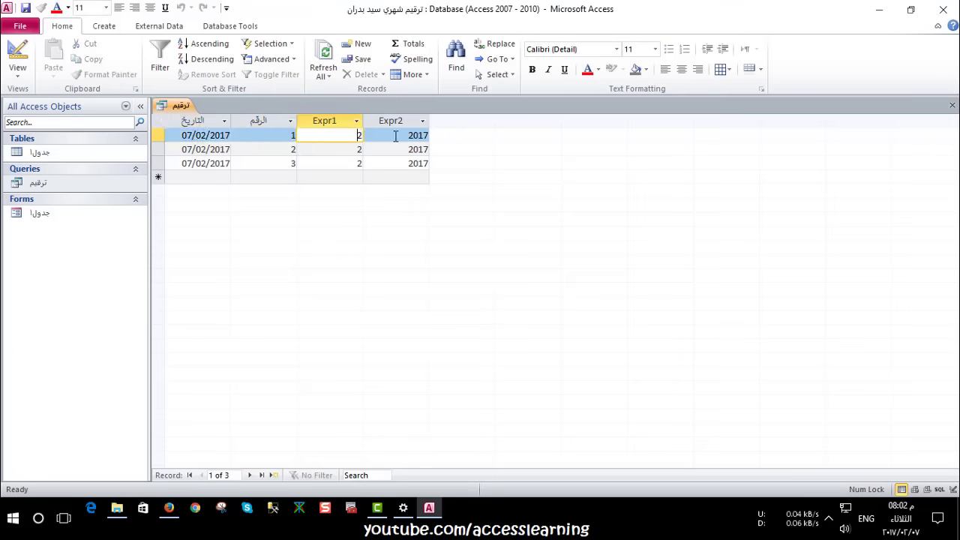
pyautogui.press('Tab')
pyautogui.click(17, 56)
# Rename the Expr1 month column to mo
pyautogui.click(429, 307)
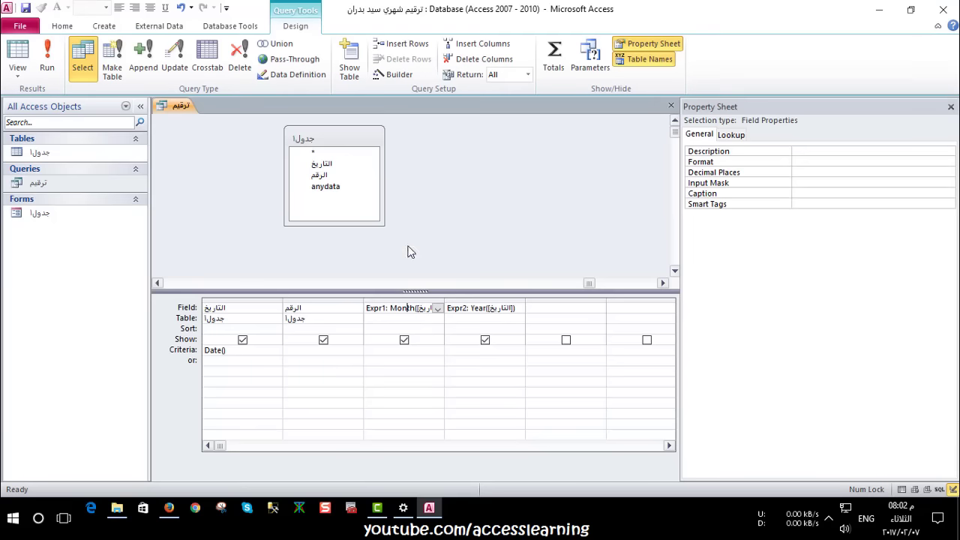
pyautogui.click(399, 74)
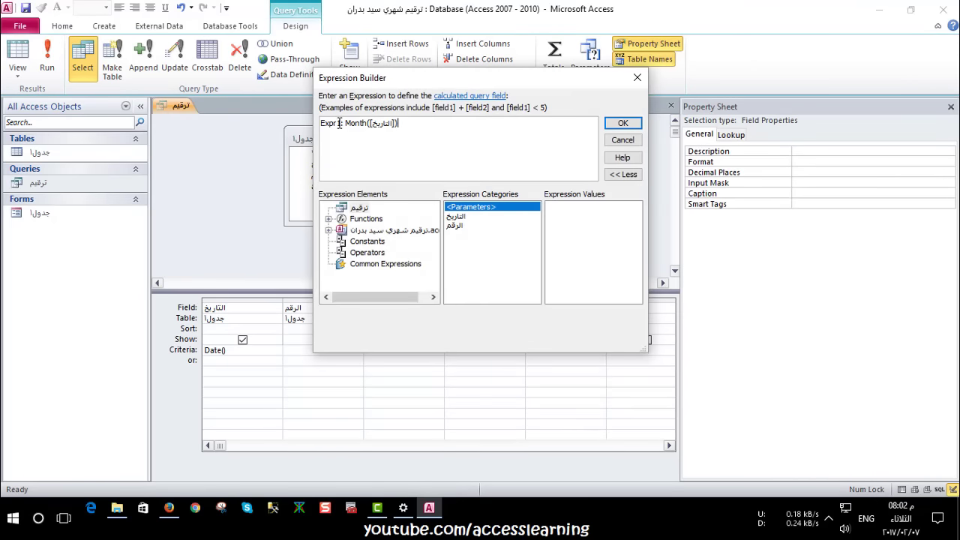
pyautogui.moveTo(343, 123); pyautogui.dragTo(306, 126)
pyautogui.write('mo')
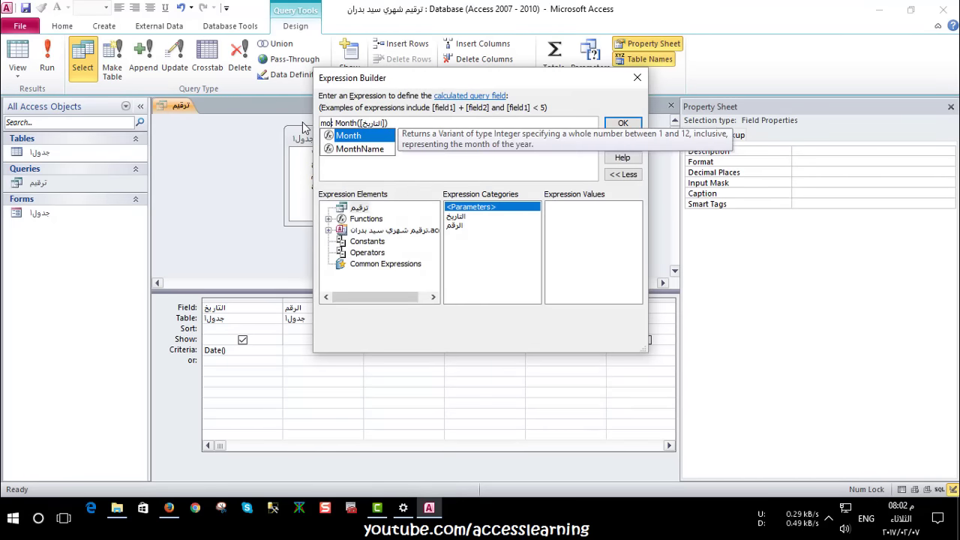
pyautogui.click(622, 122)
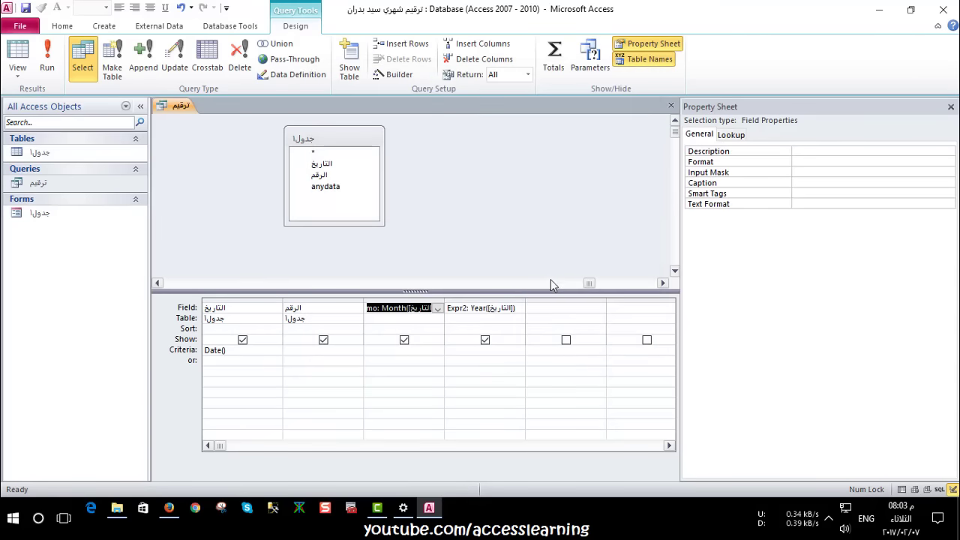
# Rename the Expr2 year column to ye and run the query to check both columns
pyautogui.click(497, 311)
pyautogui.click(398, 74)
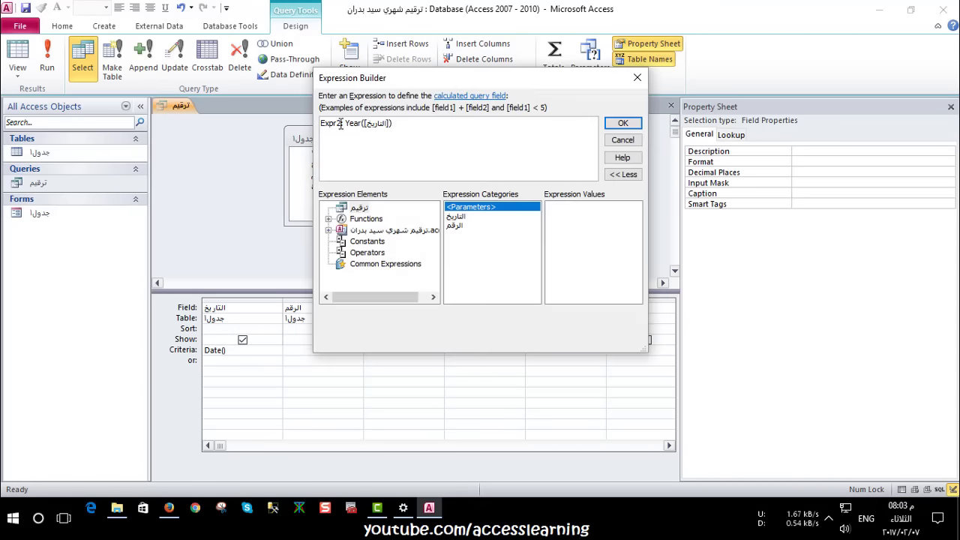
pyautogui.moveTo(341, 124); pyautogui.dragTo(285, 124)
pyautogui.write('ye')
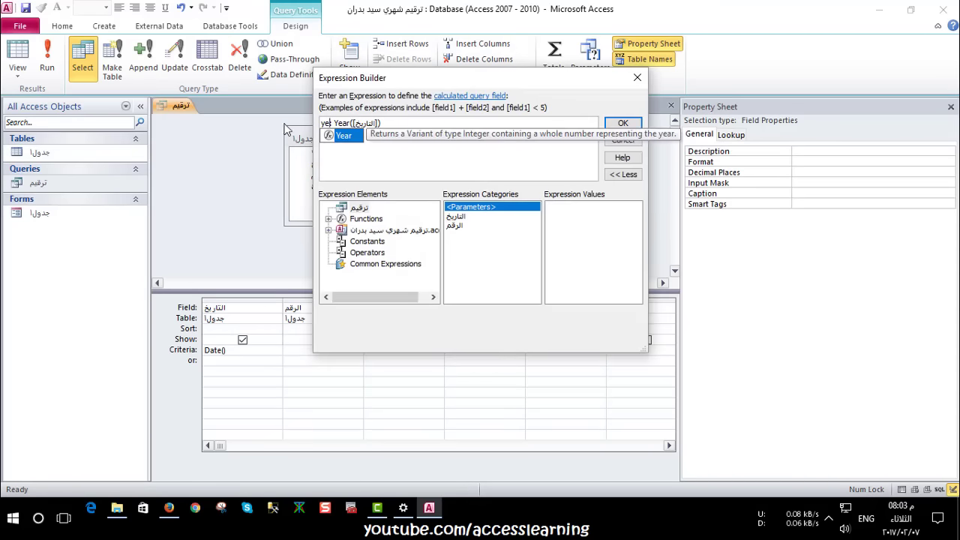
pyautogui.click(606, 123)
pyautogui.click(47, 56)
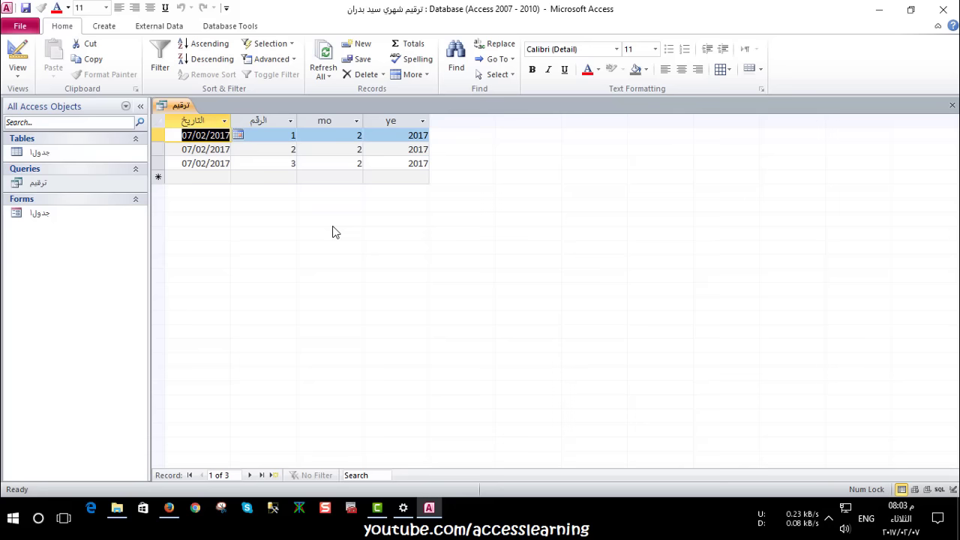
pyautogui.click(18, 52)
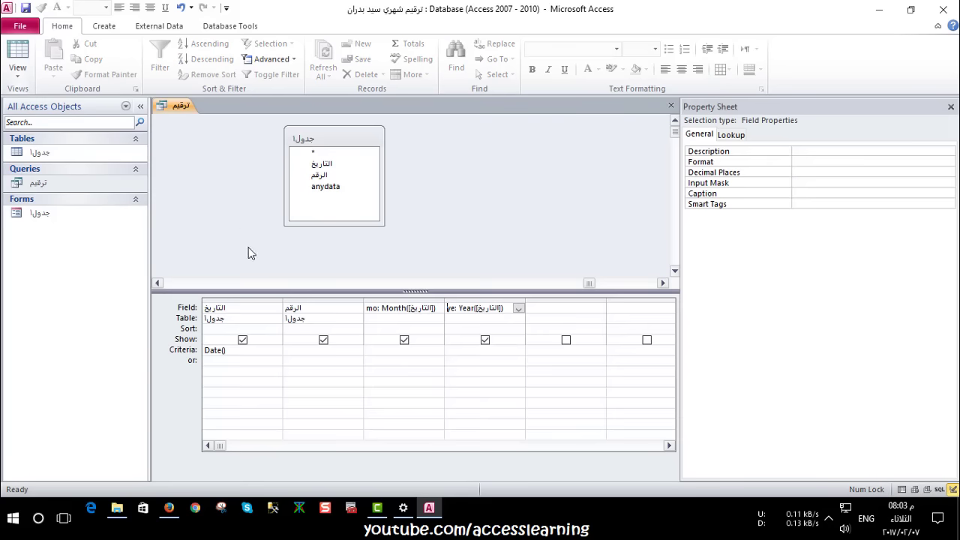
# Replace the Date() criterion on التاريخ with Month(Date()) under the mo column
pyautogui.click(238, 352)
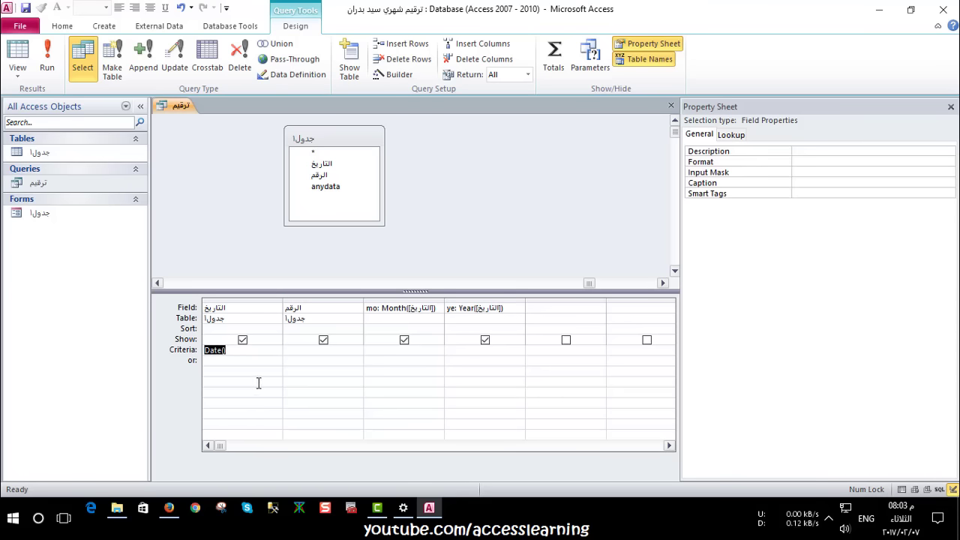
pyautogui.press('Delete')
pyautogui.click(372, 349)
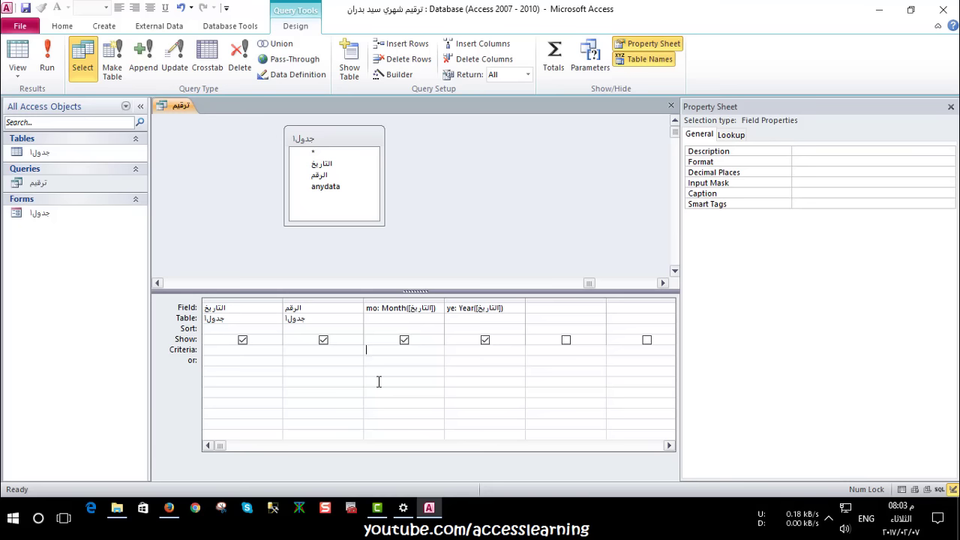
pyautogui.write('mon')
pyautogui.press('Tab')
pyautogui.write('(')
pyautogui.write('d')
pyautogui.write(')')
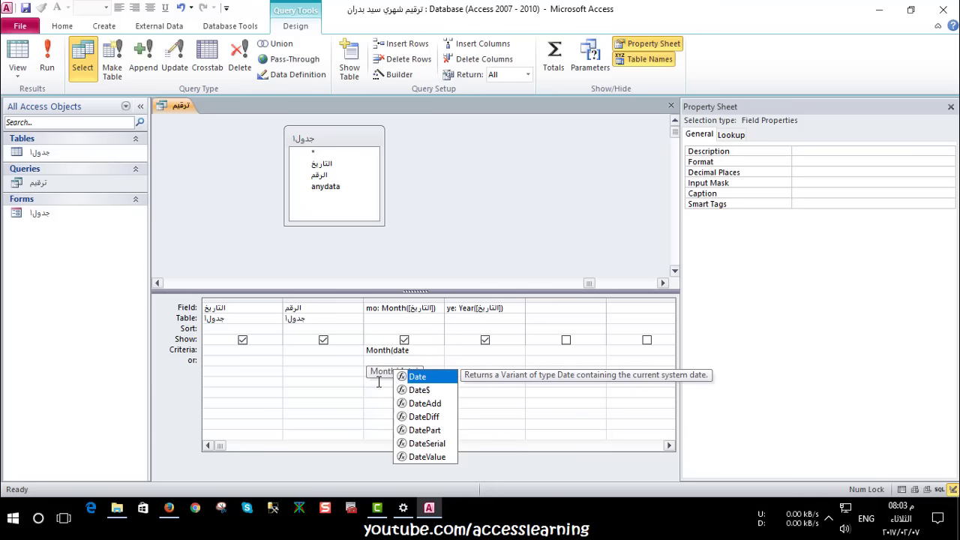
pyautogui.write('())')
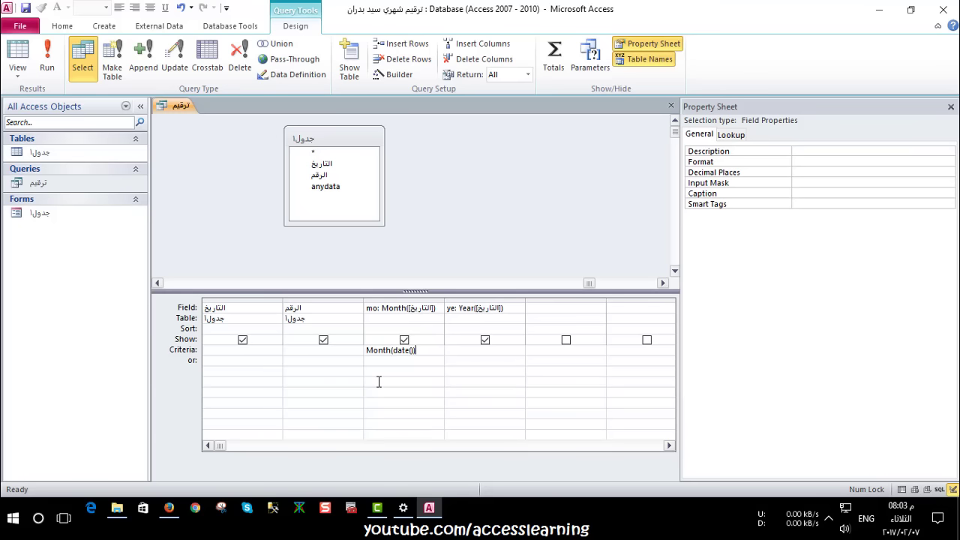
pyautogui.click(425, 398)
# Delete the ye column, run the query to see all six records, then save and close it
pyautogui.click(485, 300)
pyautogui.press('Delete')
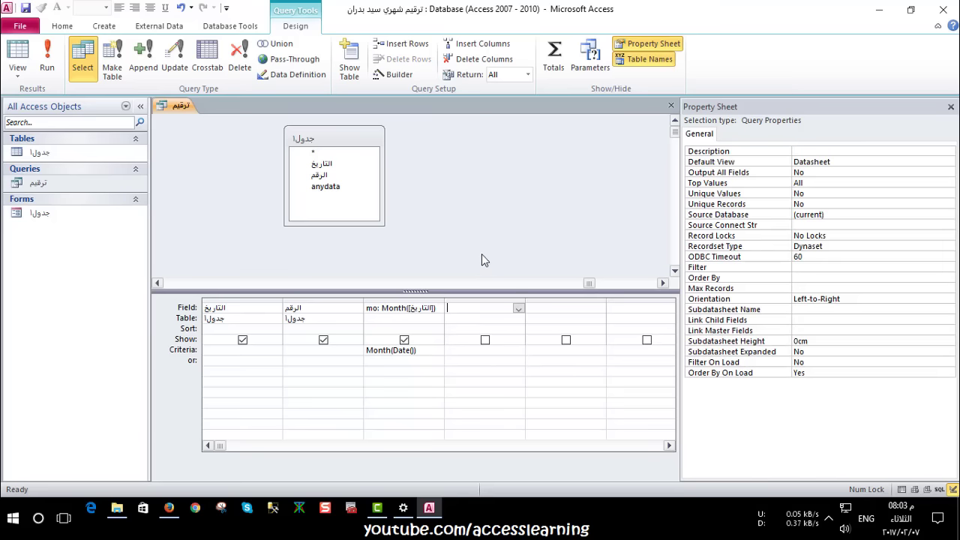
pyautogui.click(46, 59)
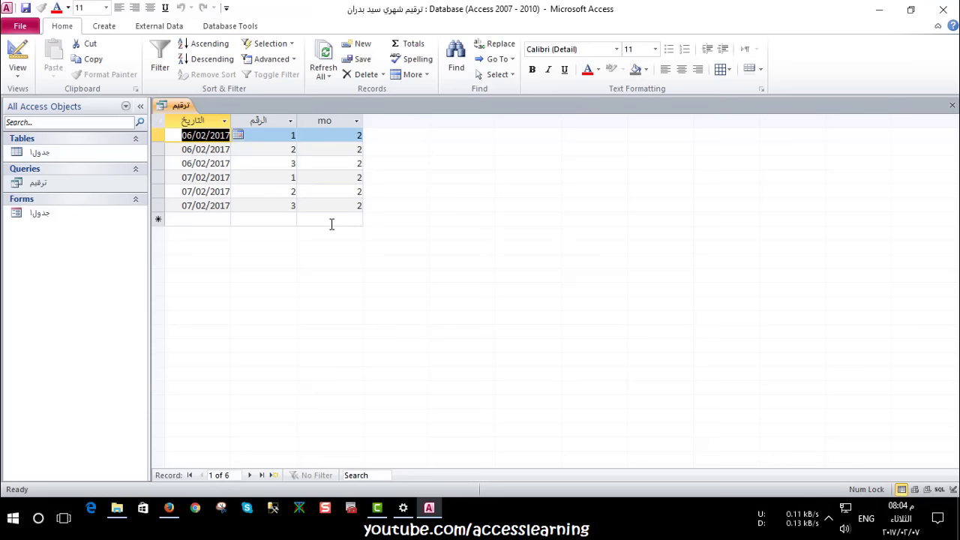
pyautogui.click(189, 207)
pyautogui.moveTo(182, 208); pyautogui.dragTo(193, 208)
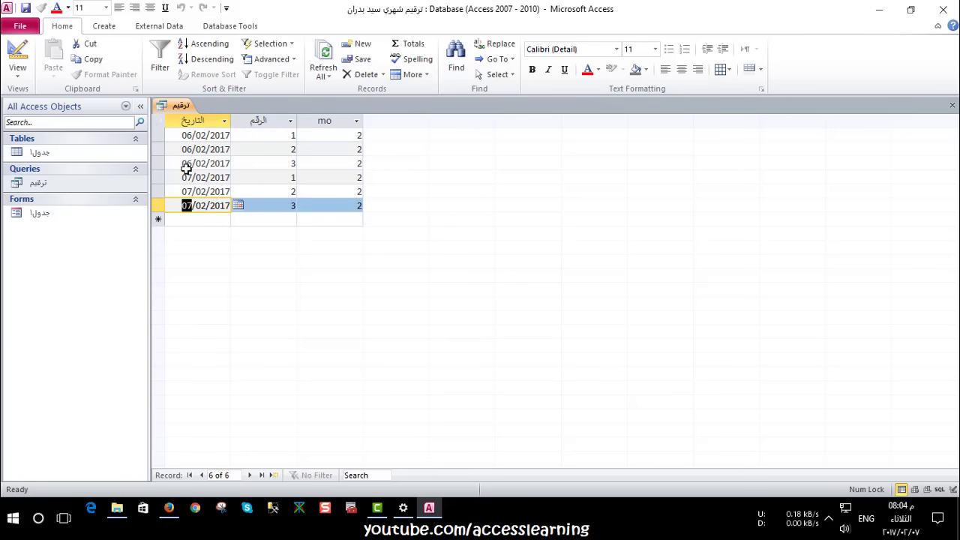
pyautogui.click(952, 105)
pyautogui.click(424, 292)
# Delete all six records from the جدول1 table
pyautogui.doubleClick(94, 155)
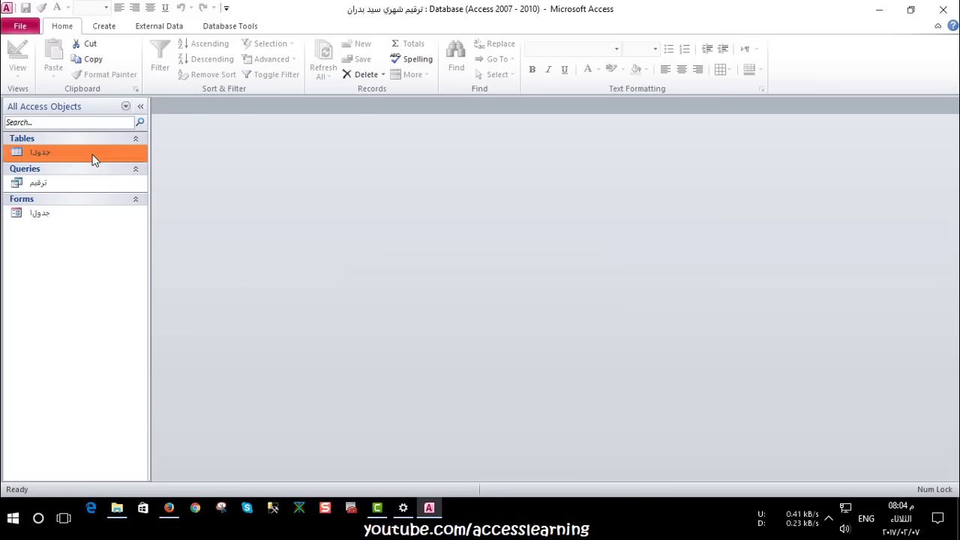
pyautogui.moveTo(158, 136); pyautogui.dragTo(158, 206)
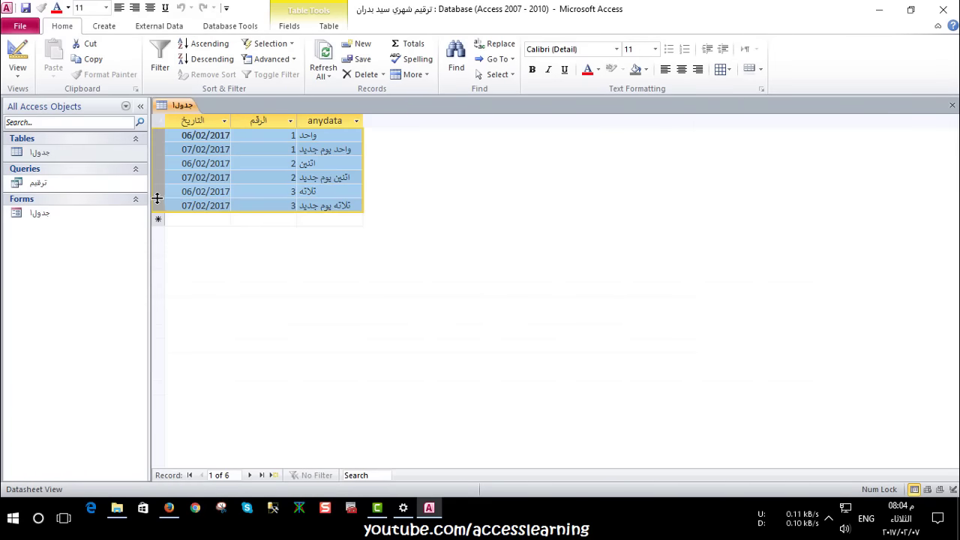
pyautogui.press('Delete')
pyautogui.click(459, 297)
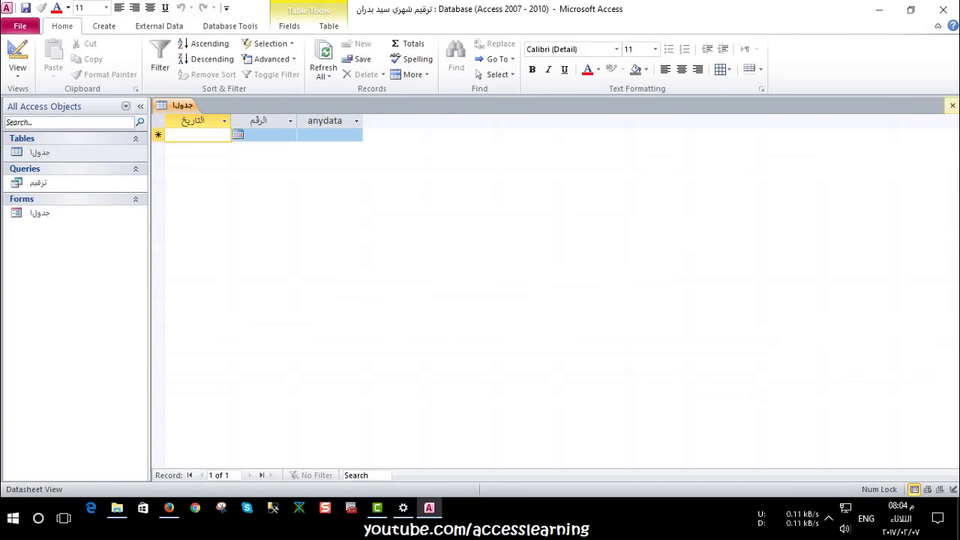
pyautogui.click(953, 105)
# Enter new records through the جدول1 form with anydata 'واني', 'شهر اثن' and 'شهر'
pyautogui.doubleClick(70, 215)
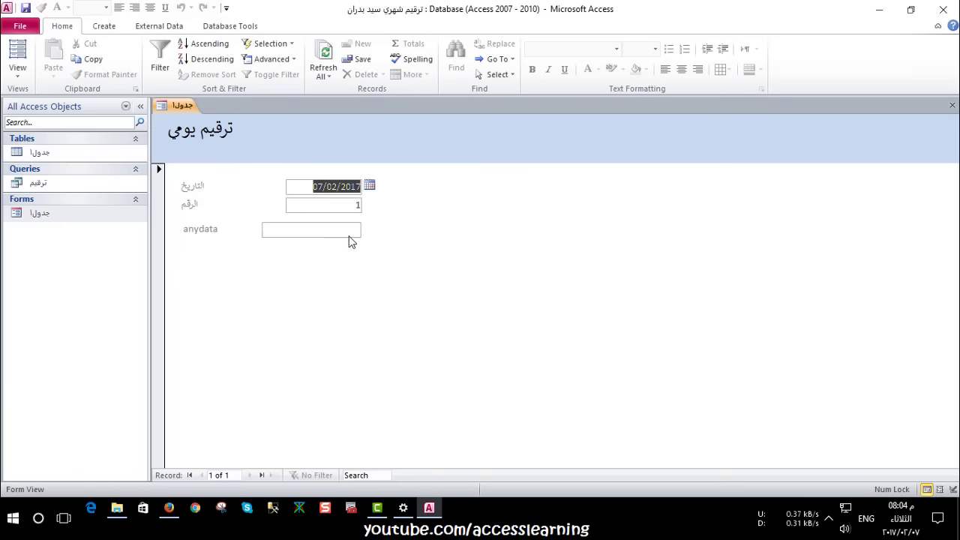
pyautogui.click(329, 231)
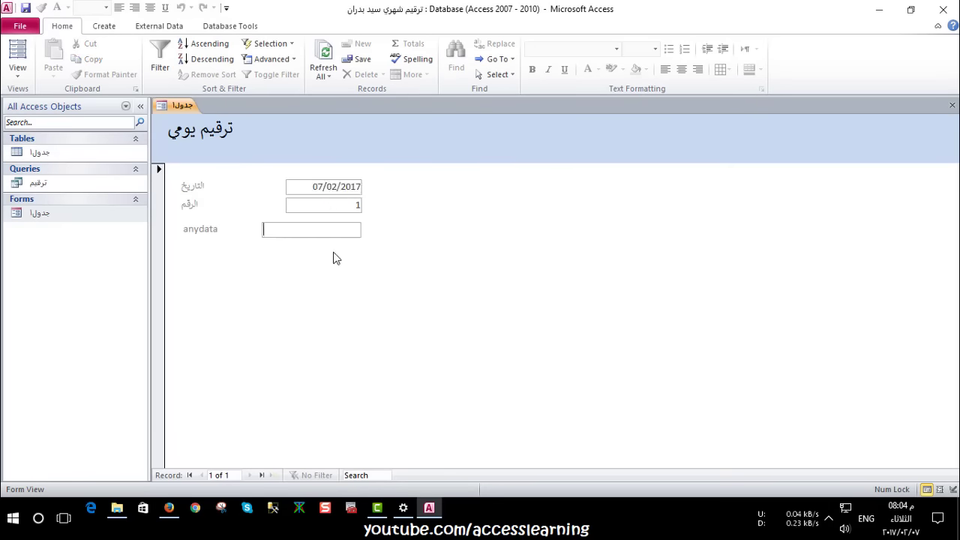
pyautogui.write(',h')
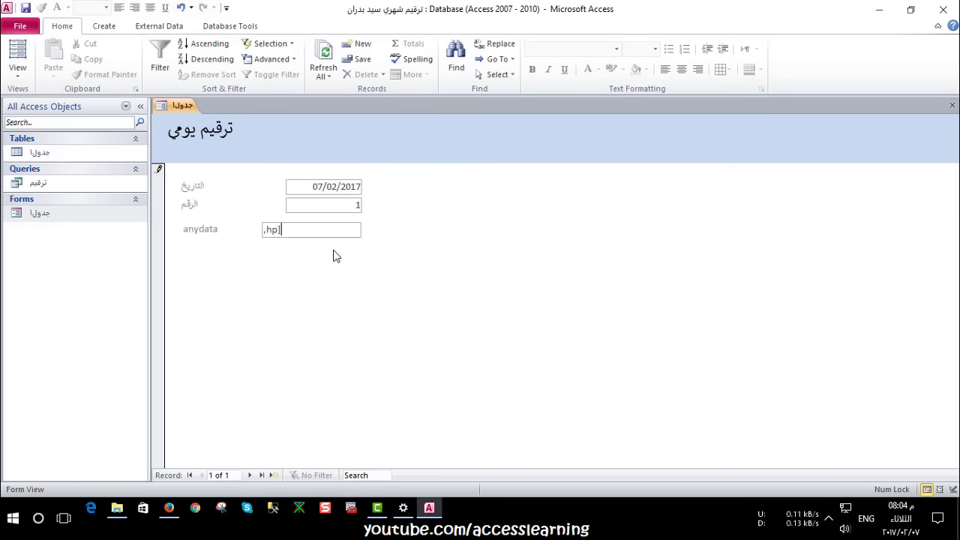
pyautogui.press('BackSpace')
pyautogui.press('BackSpace')
pyautogui.press('BackSpace')
pyautogui.hotkey('alt', 'shift')
pyautogui.write('و')
pyautogui.write('اني')
pyautogui.click(275, 475)
pyautogui.write('شهر ا')
pyautogui.write('ثن')
pyautogui.click(275, 475)
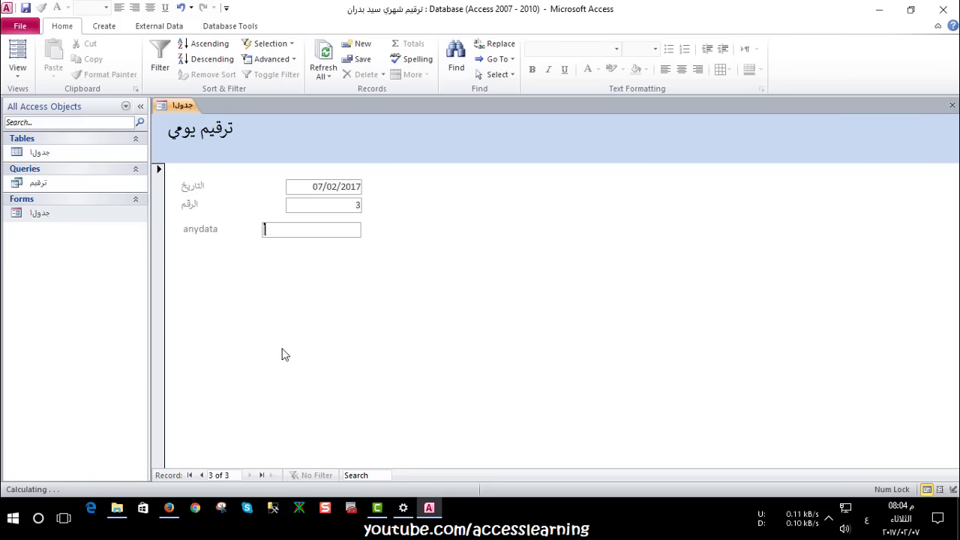
pyautogui.write('شهر اثنين')
# Close the form and move the Windows system date forward to 07/03/2017
pyautogui.click(275, 475)
pyautogui.click(952, 105)
pyautogui.click(403, 508)
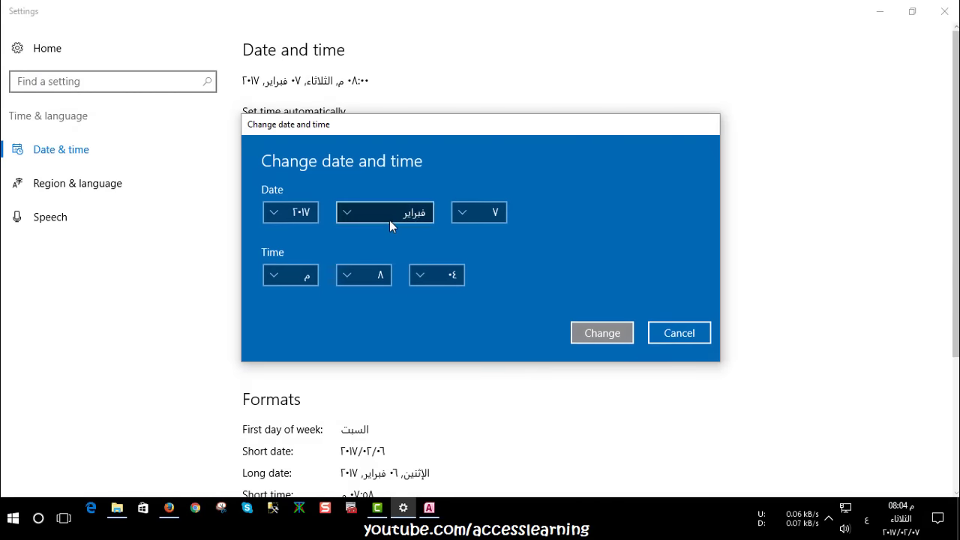
pyautogui.click(389, 219)
pyautogui.click(407, 242)
pyautogui.click(606, 333)
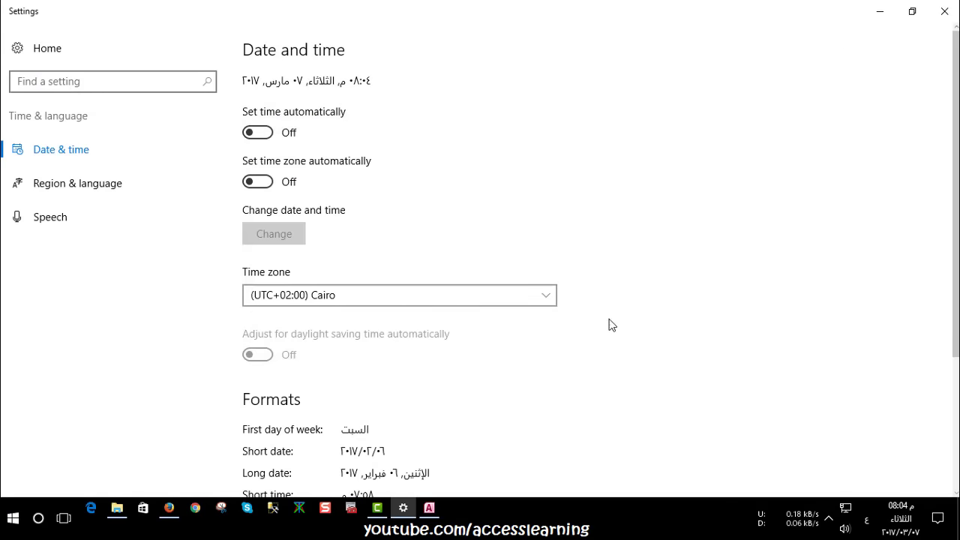
pyautogui.click(880, 12)
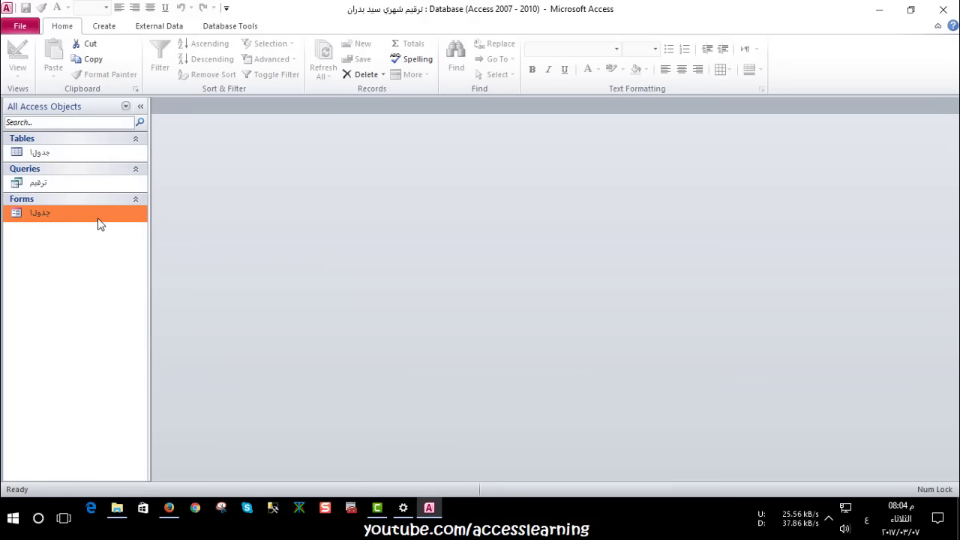
# Enter three March records through the form: 'شهر اذار', then 'شهر ثلاثه' twice
pyautogui.doubleClick(97, 215)
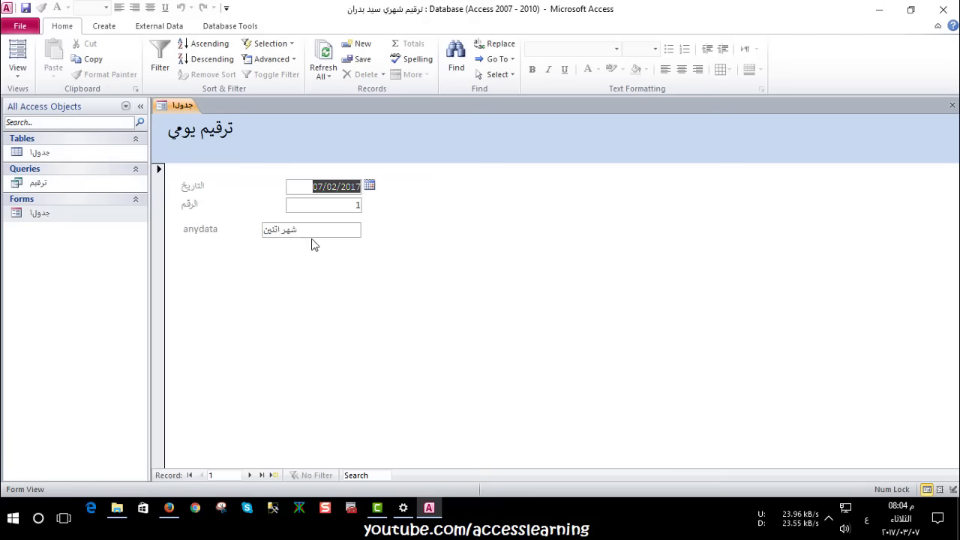
pyautogui.click(273, 475)
pyautogui.click(313, 232)
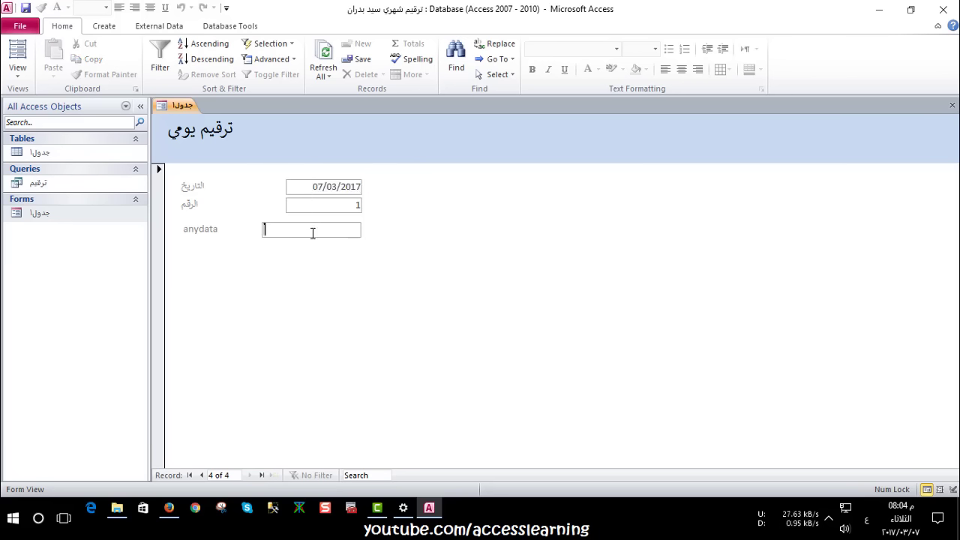
pyautogui.write('شهر')
pyautogui.write(' اذار')
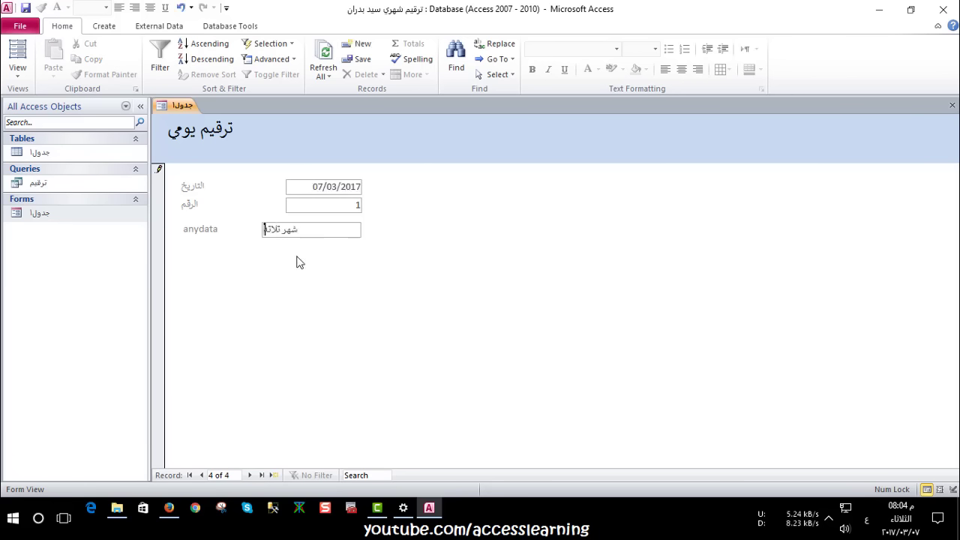
pyautogui.click(275, 476)
pyautogui.write('شهر ثلاثه')
pyautogui.click(274, 475)
pyautogui.write('شهر ثلاثه')
pyautogui.click(275, 475)
# Give the form an On Open event procedure containing DoCmd.GoToRecord , , acNewRec
pyautogui.rightClick(459, 295)
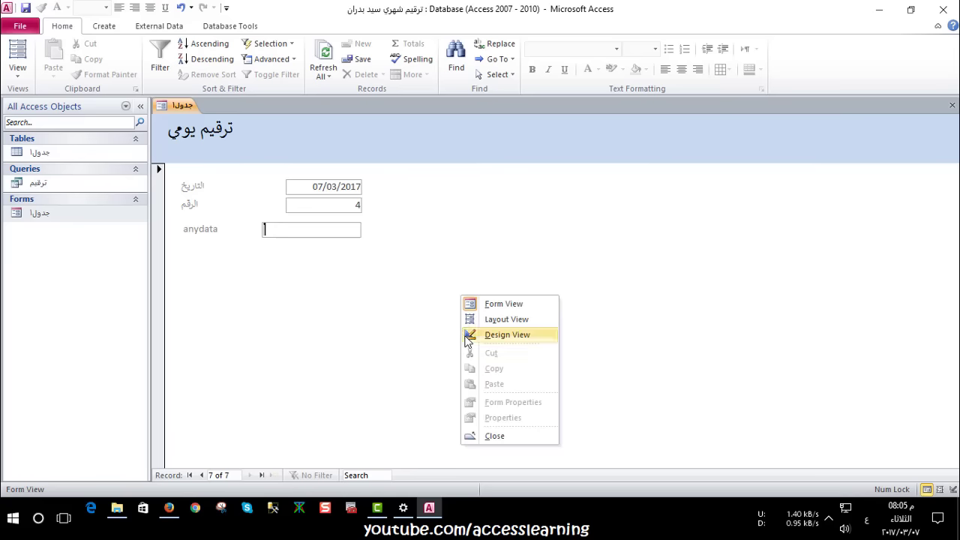
pyautogui.click(473, 332)
pyautogui.click(758, 156)
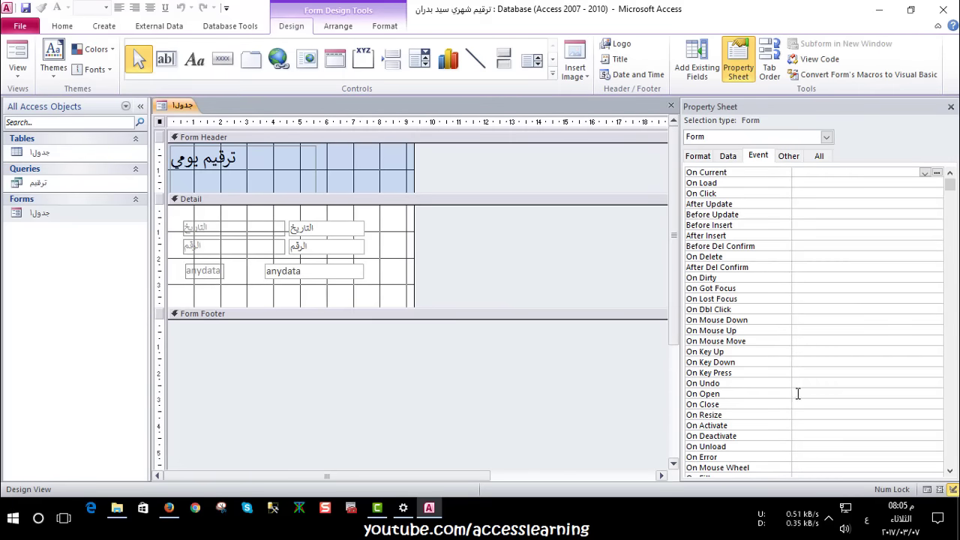
pyautogui.click(798, 394)
pyautogui.click(937, 394)
pyautogui.click(439, 143)
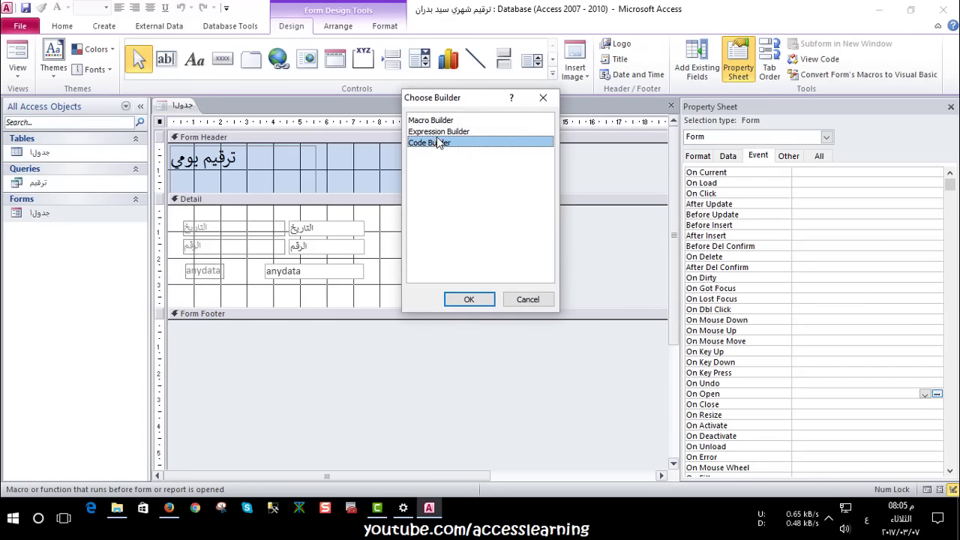
pyautogui.click(467, 299)
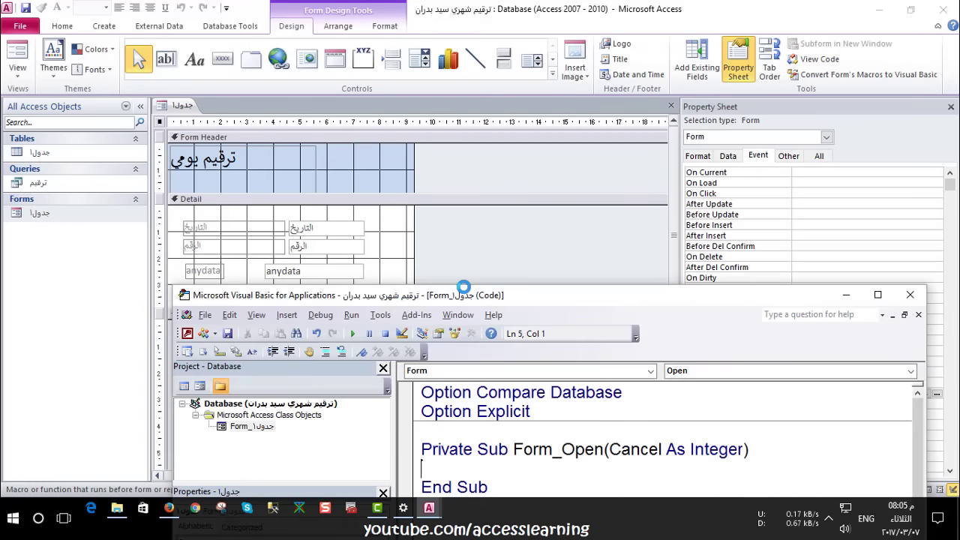
pyautogui.write('docmd.')
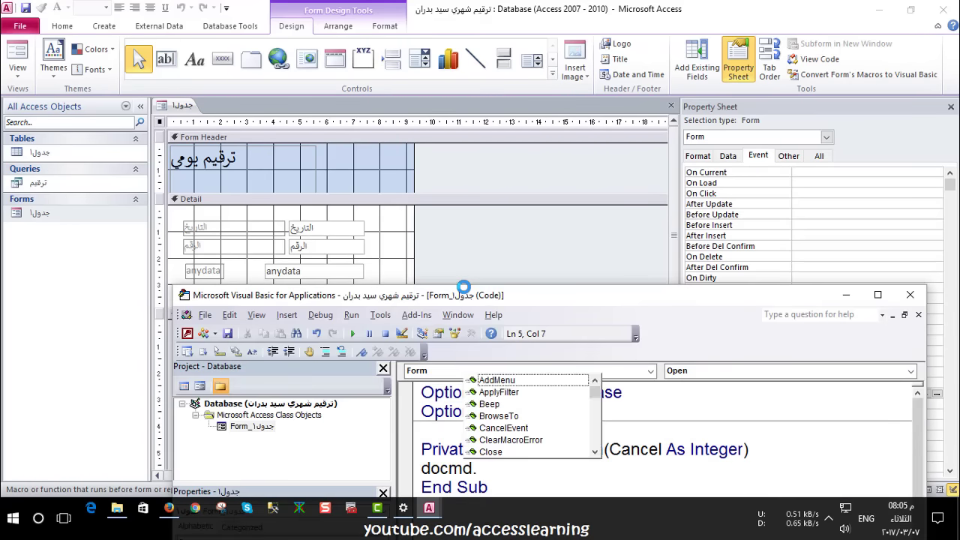
pyautogui.write('GoTo')
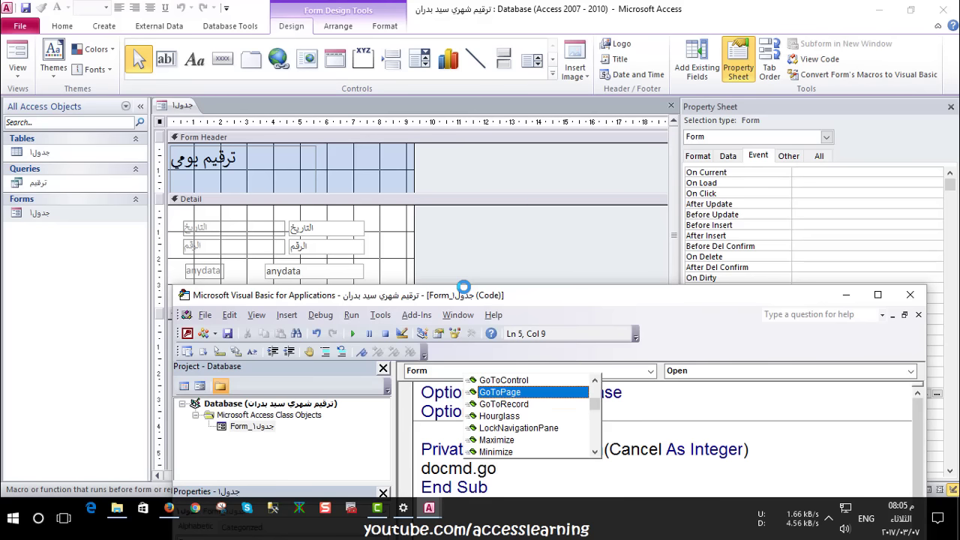
pyautogui.write('Record,,')
pyautogui.press('Down')
pyautogui.press('Down')
pyautogui.press('Down')
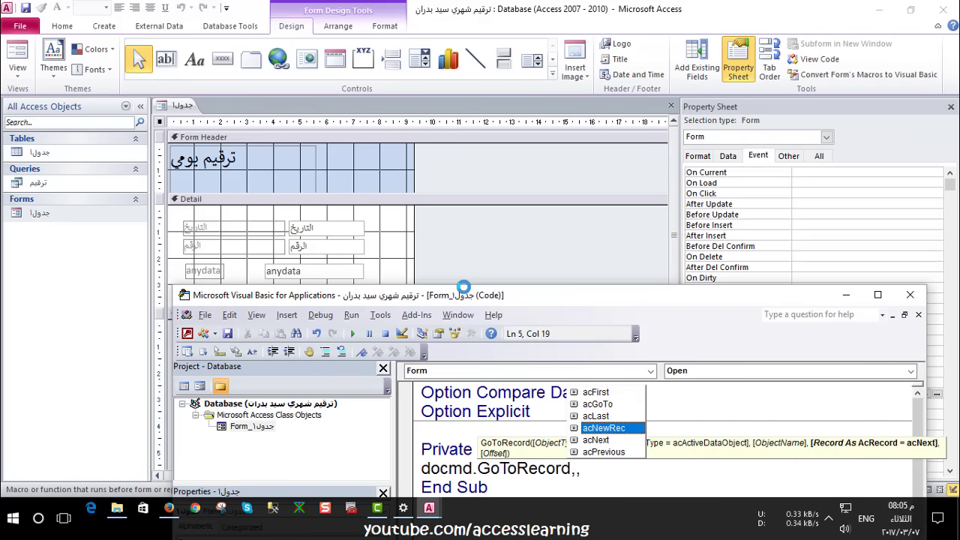
pyautogui.press('Tab')
pyautogui.click(701, 396)
# Return the form to Form View, close it, and check the three-record ترقيم query results
pyautogui.click(910, 295)
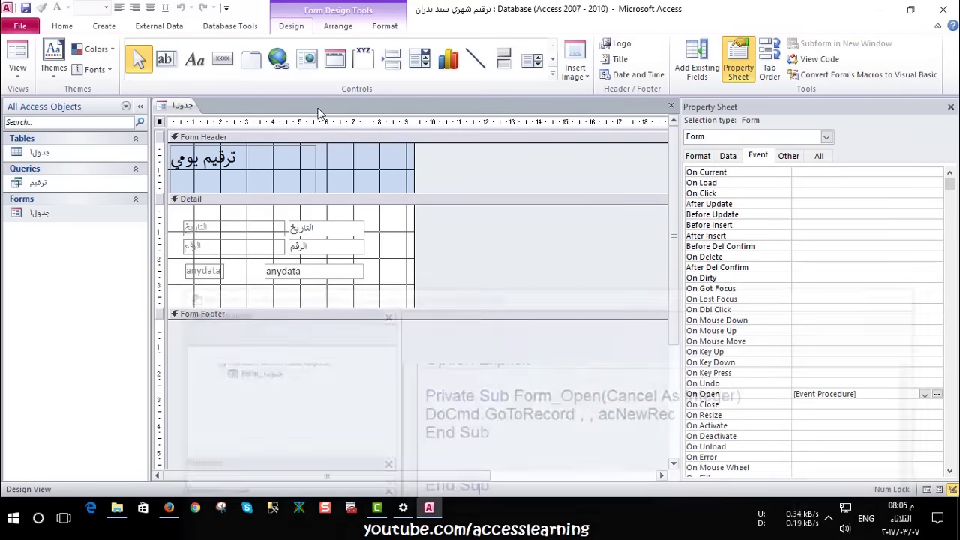
pyautogui.click(17, 60)
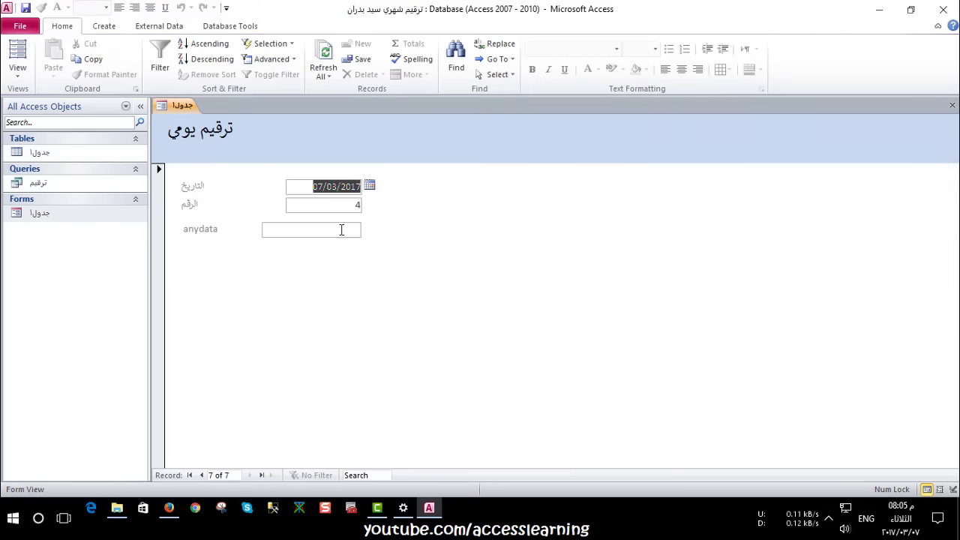
pyautogui.click(953, 105)
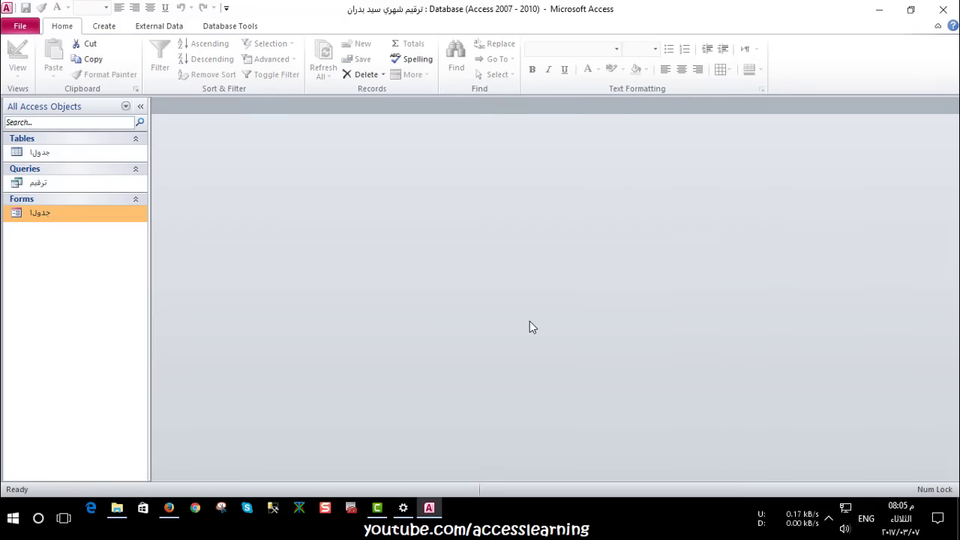
pyautogui.click(68, 183)
pyautogui.doubleClick(68, 183)
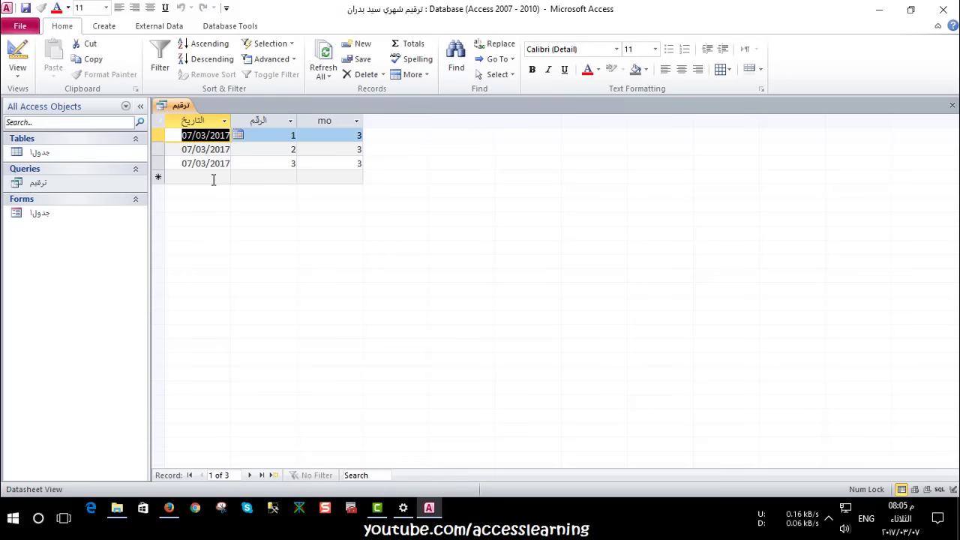
pyautogui.click(953, 105)
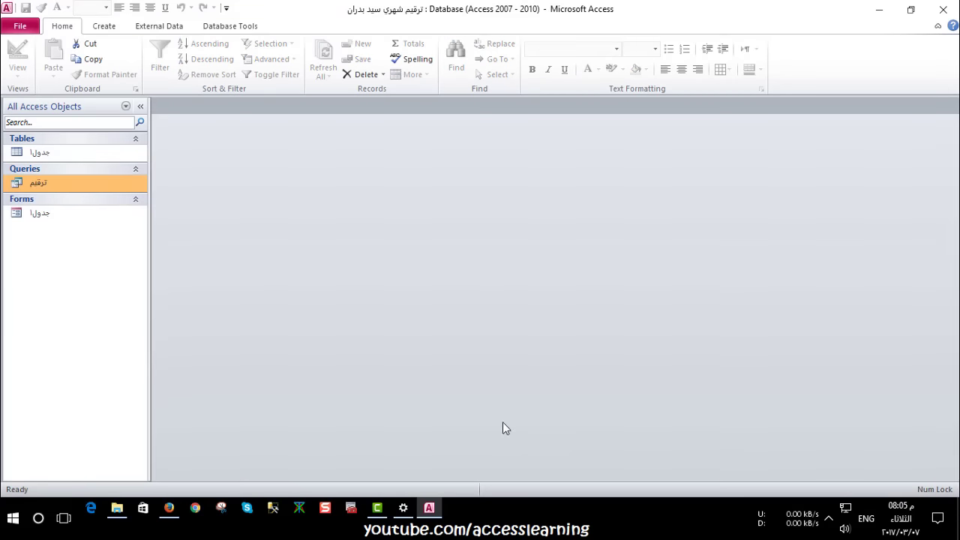
# Move the Windows system date's month to April (07/04/2017) and return to Access
pyautogui.click(403, 507)
pyautogui.click(275, 233)
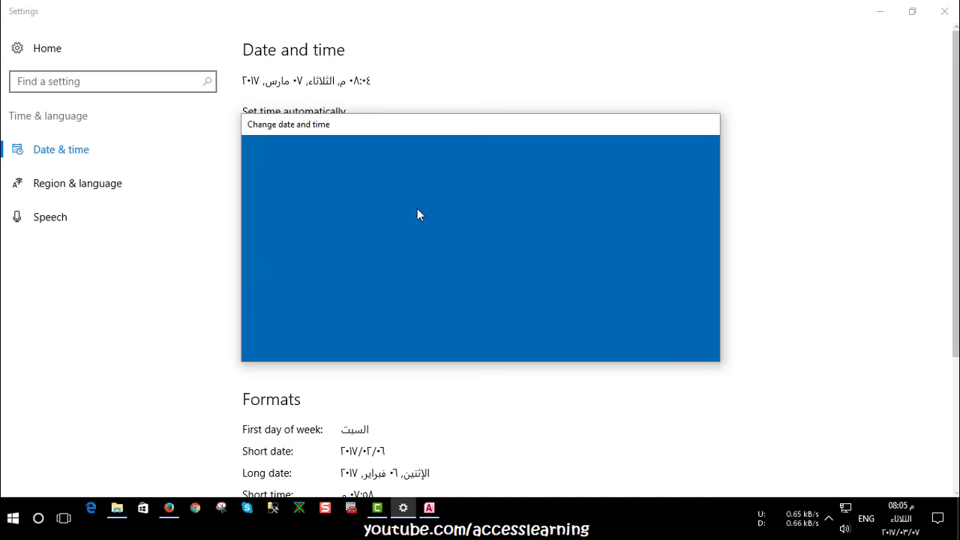
pyautogui.click(399, 213)
pyautogui.click(398, 239)
pyautogui.click(605, 334)
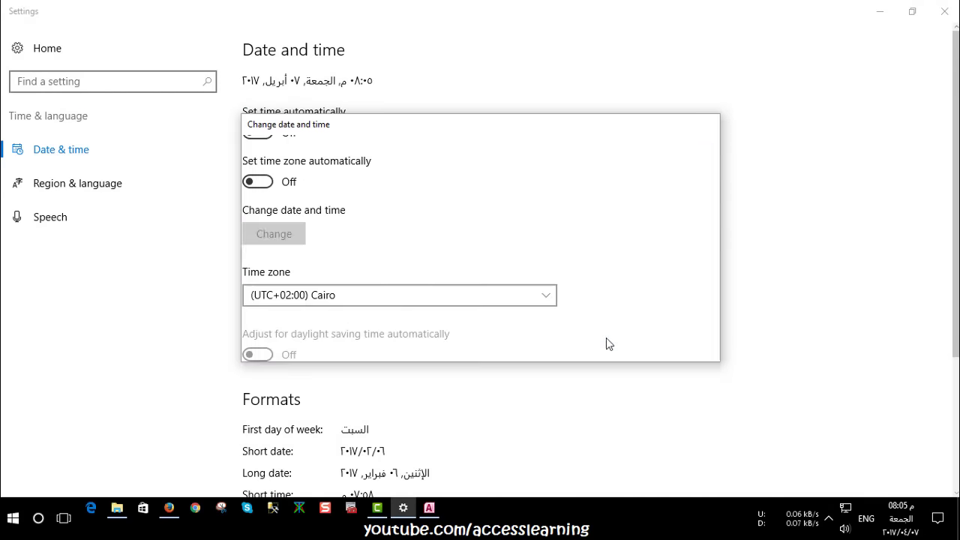
pyautogui.click(880, 11)
# Enter April records such as 'شهر اربعه' in the جدولا form, numbered from 1 again
pyautogui.doubleClick(81, 213)
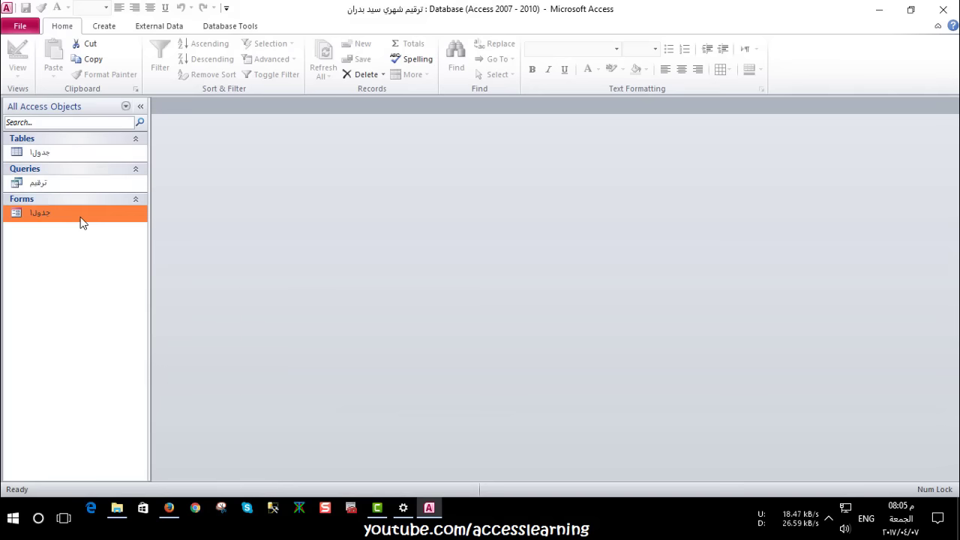
pyautogui.click(307, 233)
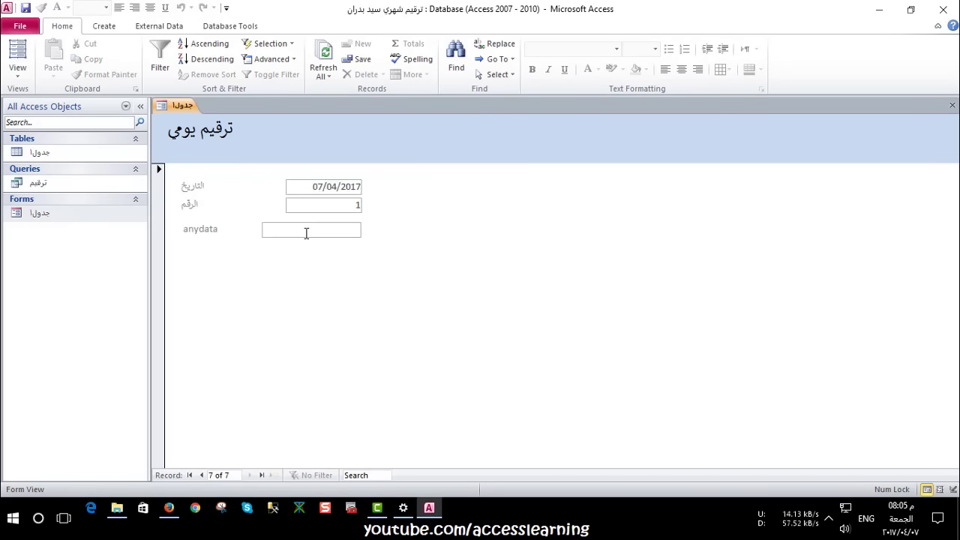
pyautogui.write('a')
pyautogui.hotkey('alt', 'shift')
pyautogui.write('شهر ا')
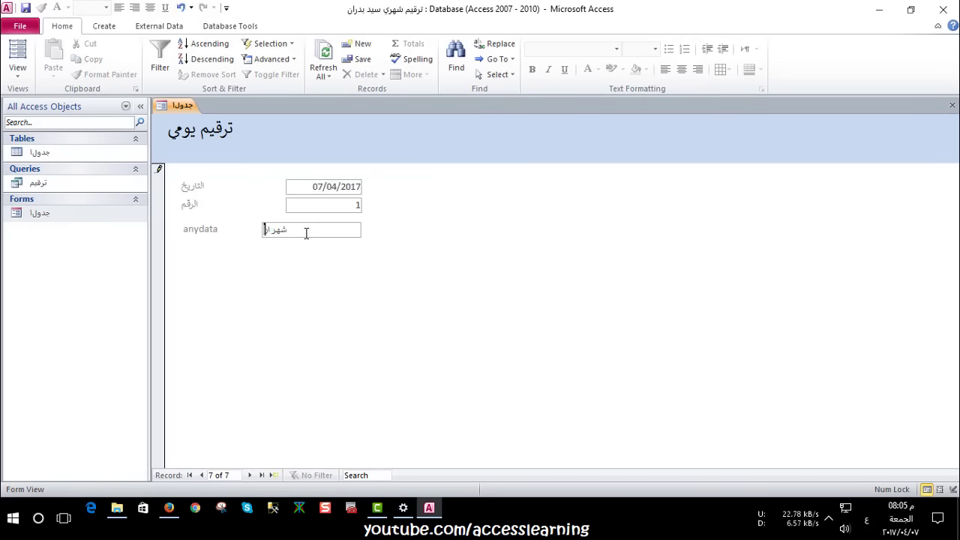
pyautogui.write('ربعة')
pyautogui.click(275, 475)
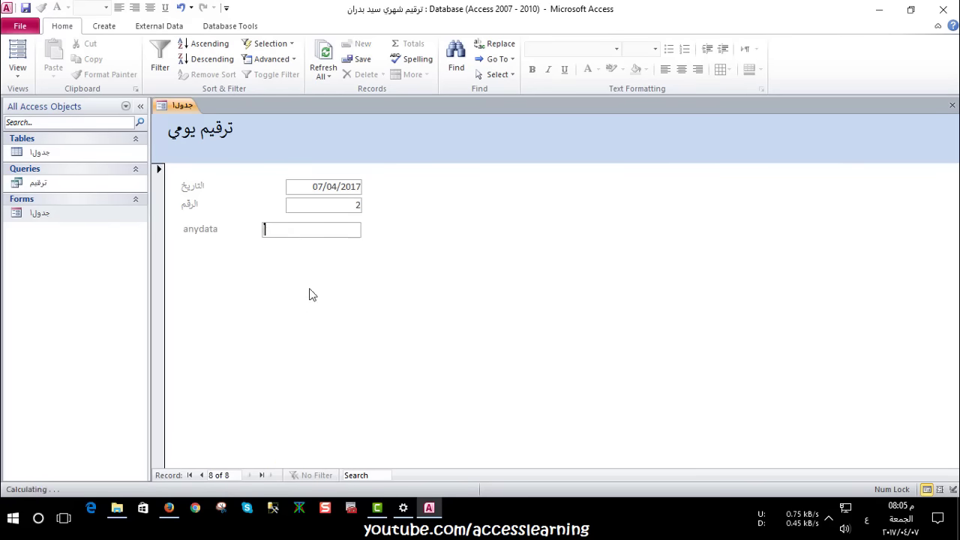
pyautogui.write('شهر اربع')
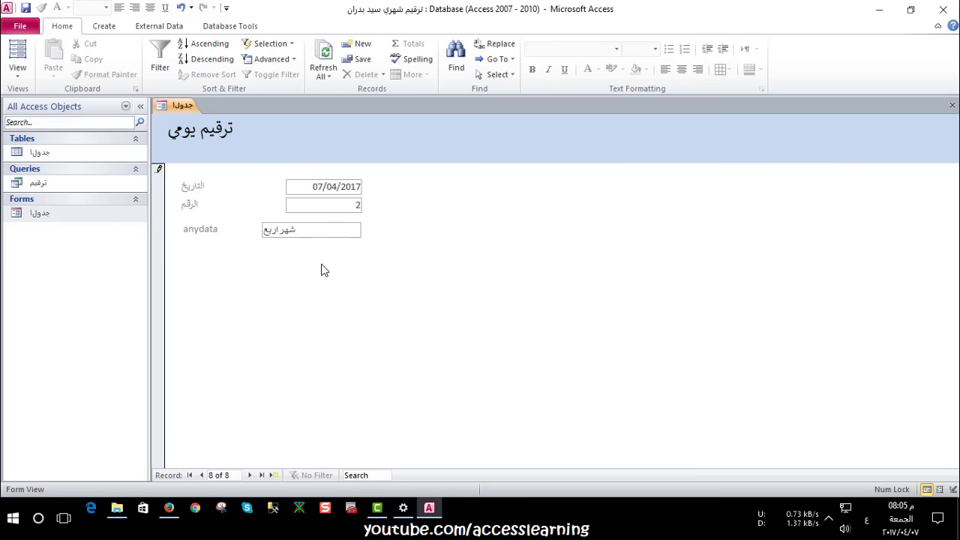
pyautogui.write('ه')
pyautogui.click(274, 475)
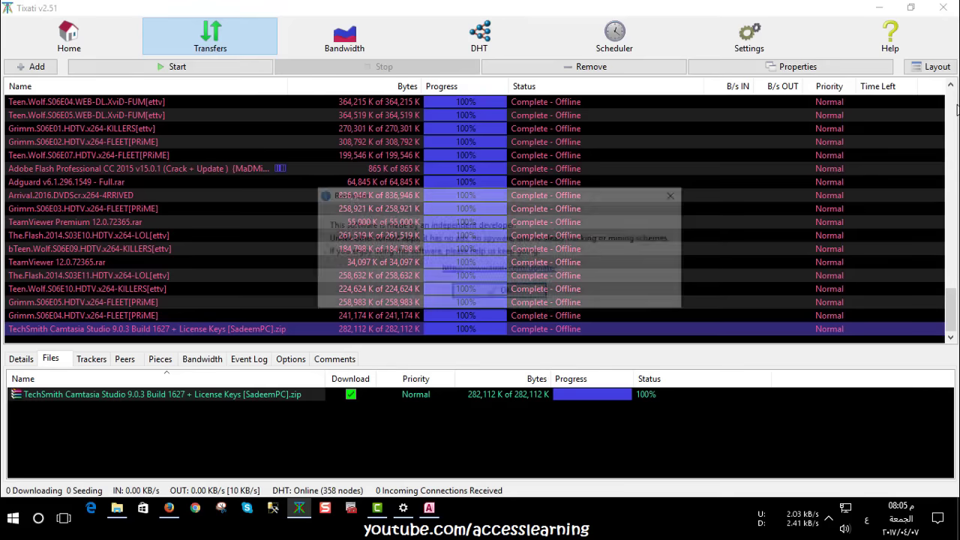
pyautogui.click(529, 292)
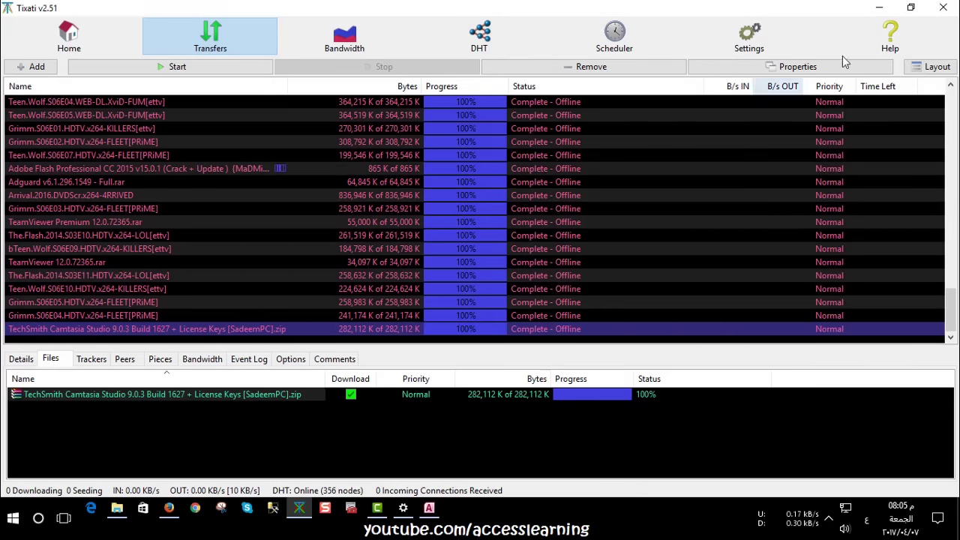
pyautogui.click(879, 7)
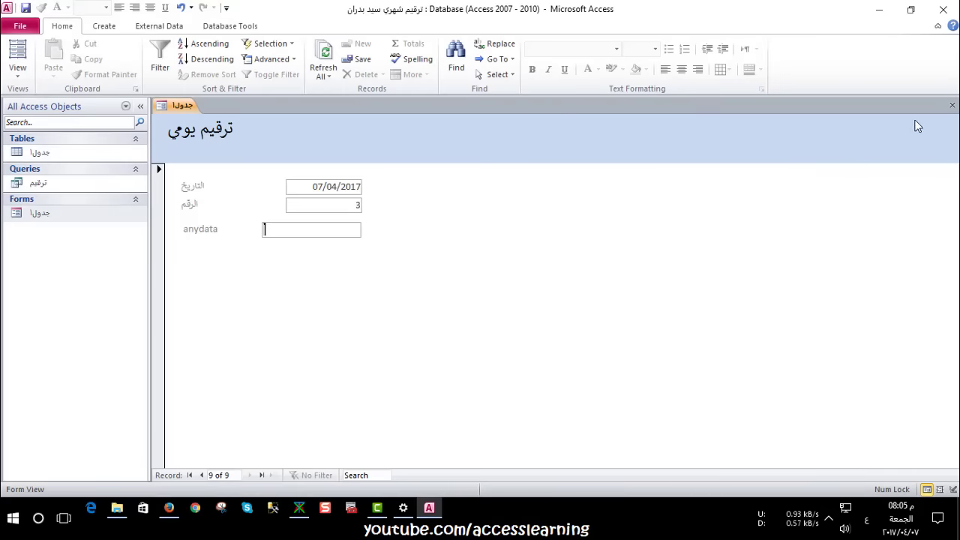
# Close Access and duplicate the monthly numbering database file in the project folder
pyautogui.click(952, 105)
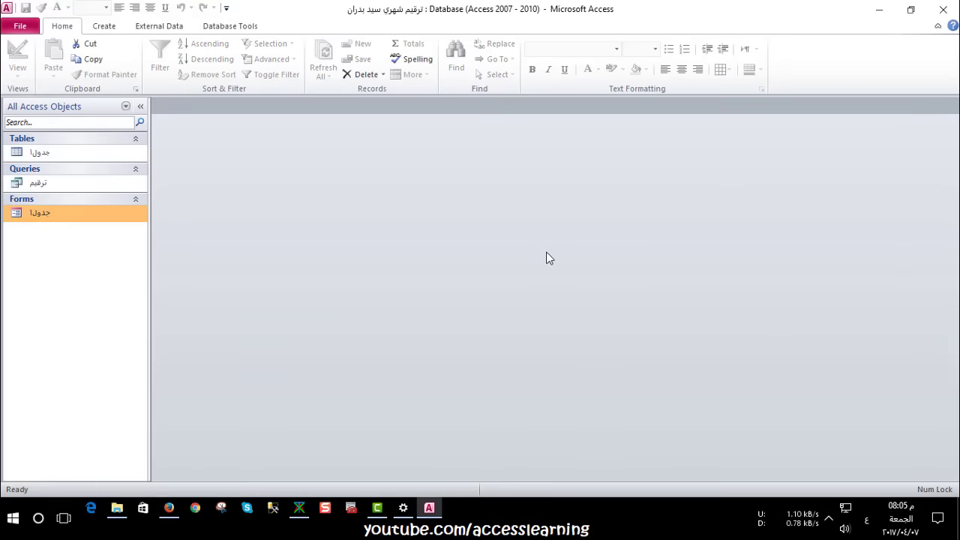
pyautogui.click(78, 188)
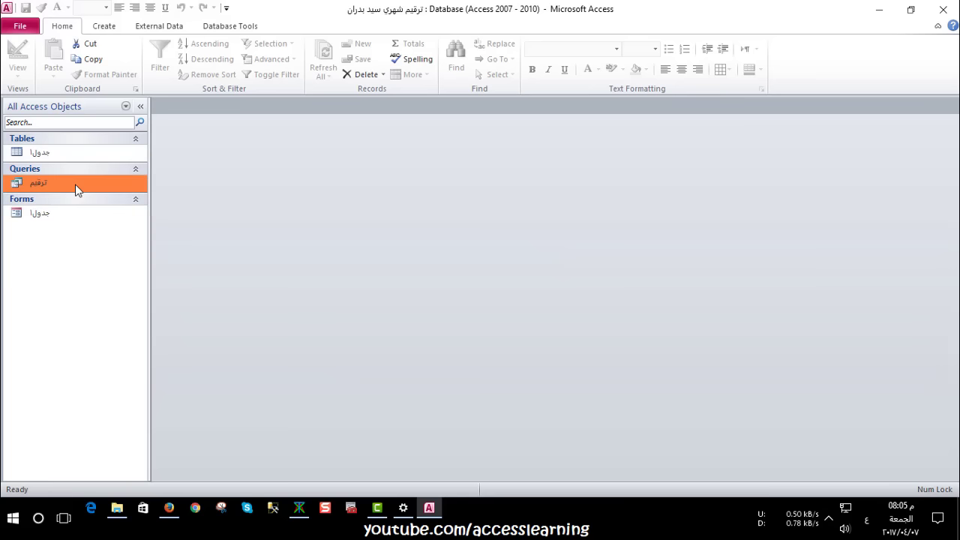
pyautogui.click(943, 9)
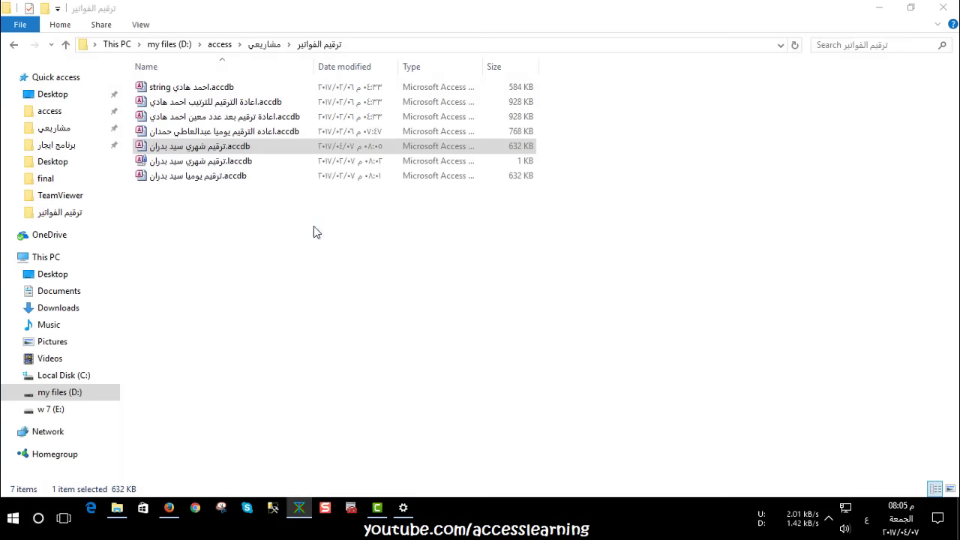
pyautogui.click(254, 230)
pyautogui.click(218, 150)
pyautogui.hotkey('ctrl', 'c')
pyautogui.hotkey('ctrl', 'v')
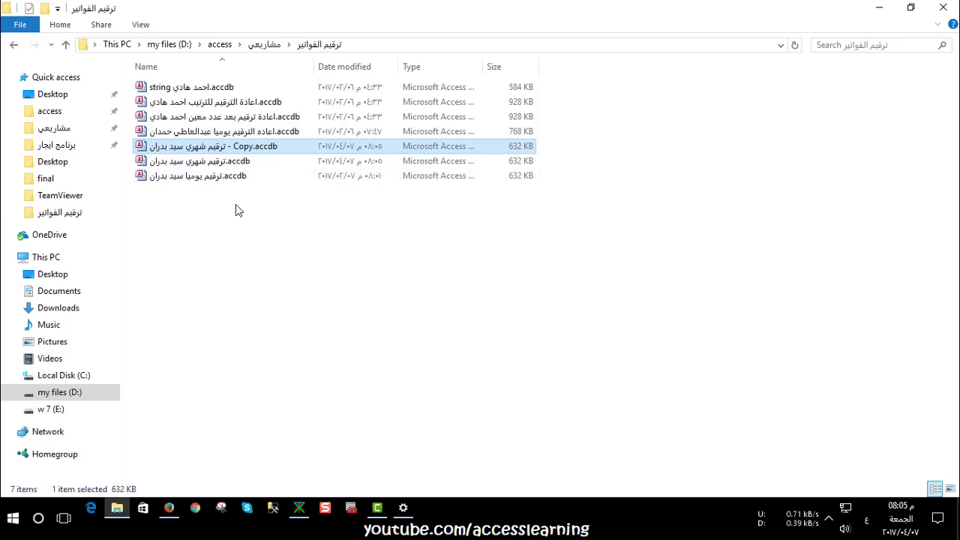
# Rename the copy, dropping 'Copy' and replacing شهري with سنوي, and open it in Access
pyautogui.click(237, 150)
pyautogui.moveTo(188, 147); pyautogui.dragTo(162, 147)
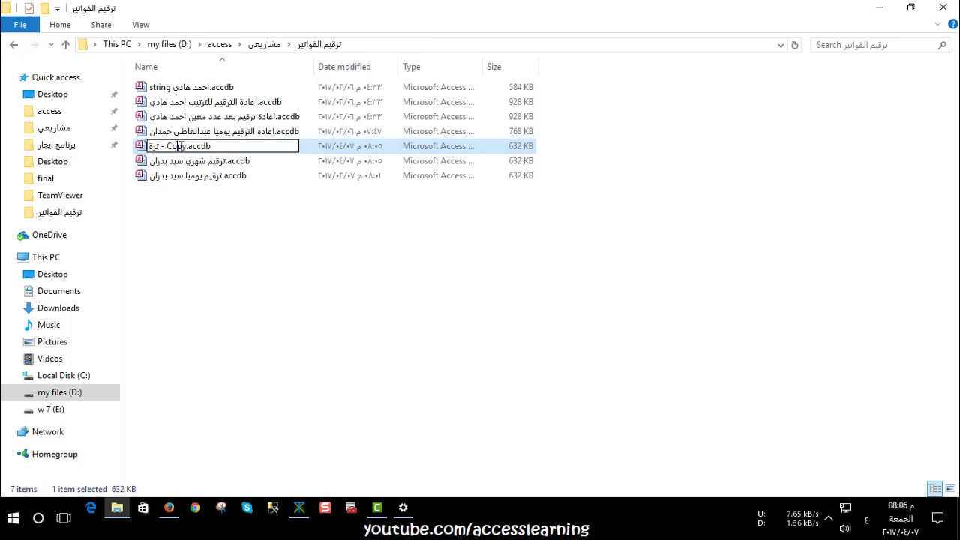
pyautogui.press('BackSpace')
pyautogui.press('BackSpace')
pyautogui.press('BackSpace')
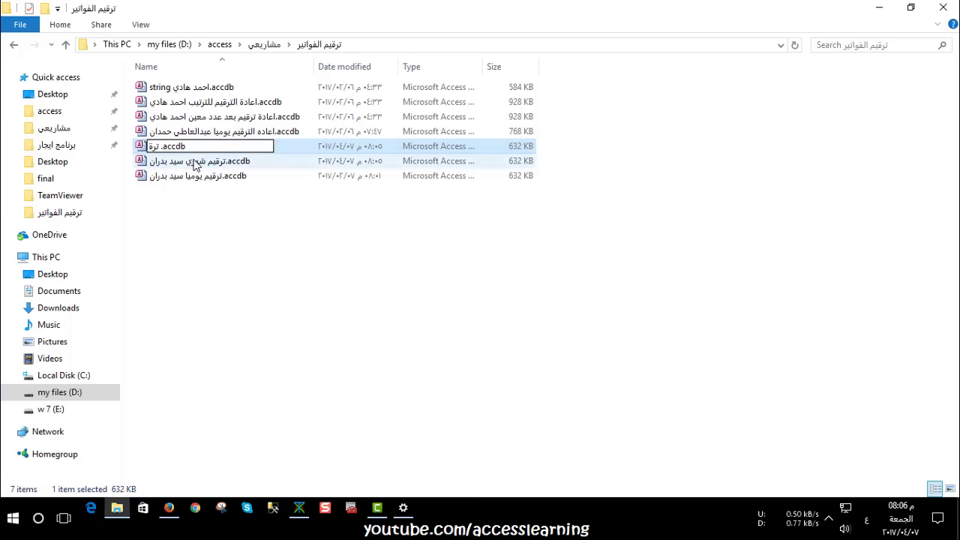
pyautogui.press('BackSpace')
pyautogui.doubleClick(194, 146)
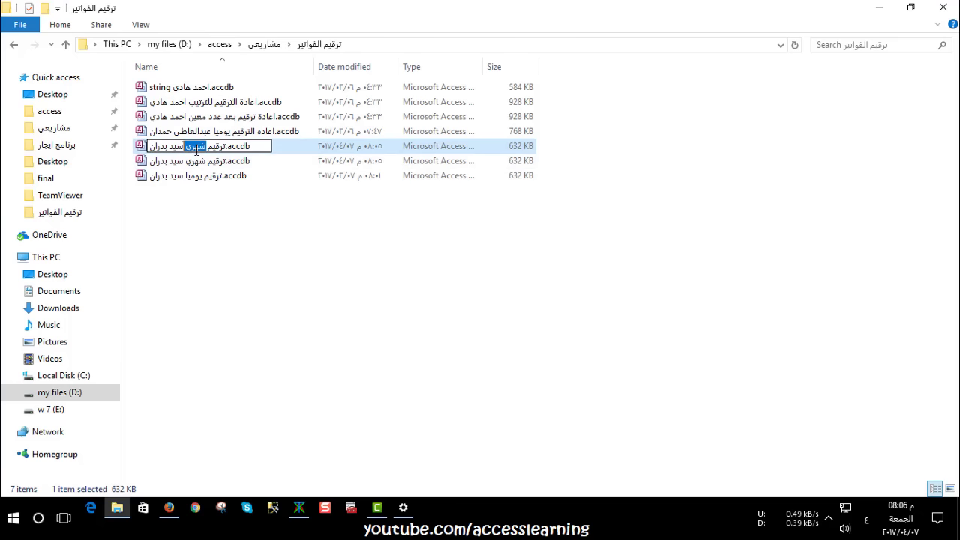
pyautogui.write('سنوي')
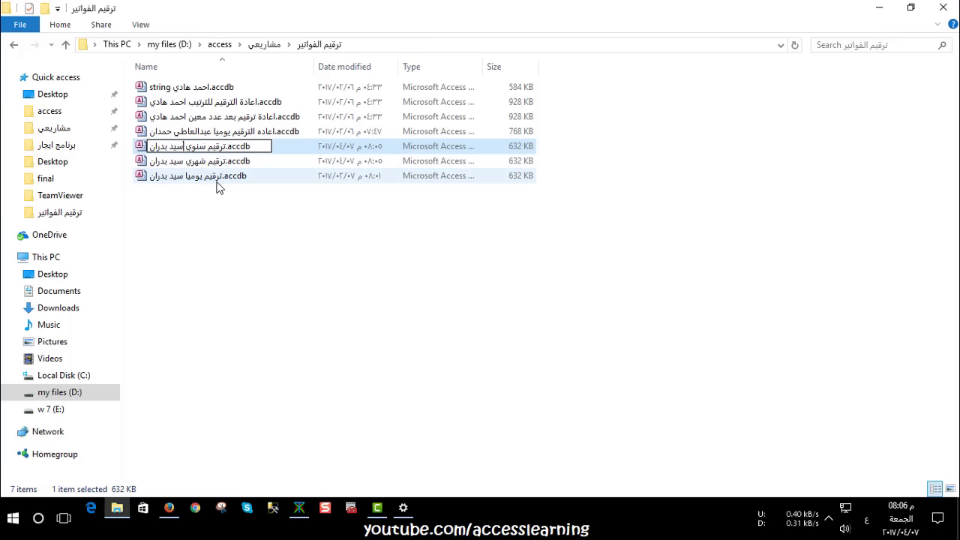
pyautogui.press('Return')
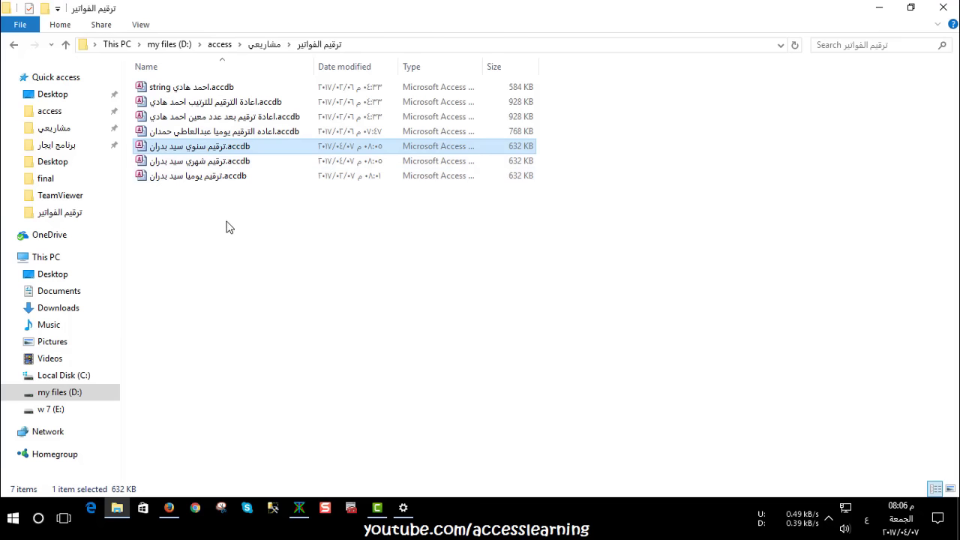
pyautogui.press('Return')
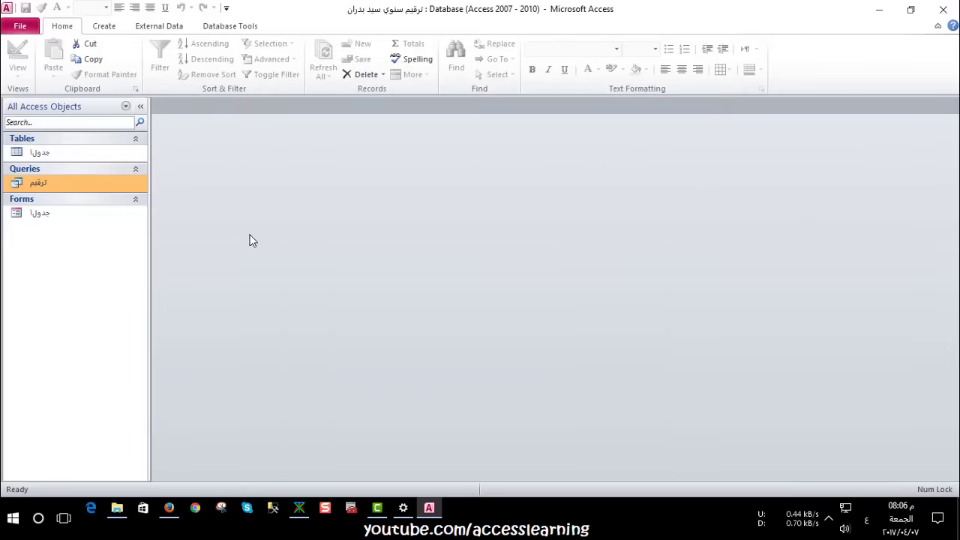
# Change the ترقيم query's calculated field from mo: Month to ye: Year([التاريخ])
pyautogui.rightClick(63, 185)
pyautogui.click(90, 206)
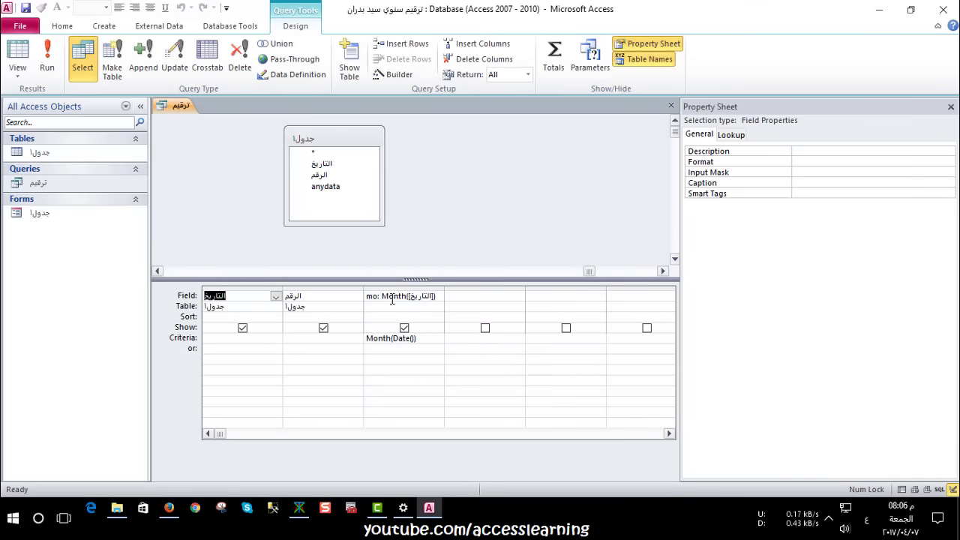
pyautogui.click(395, 74)
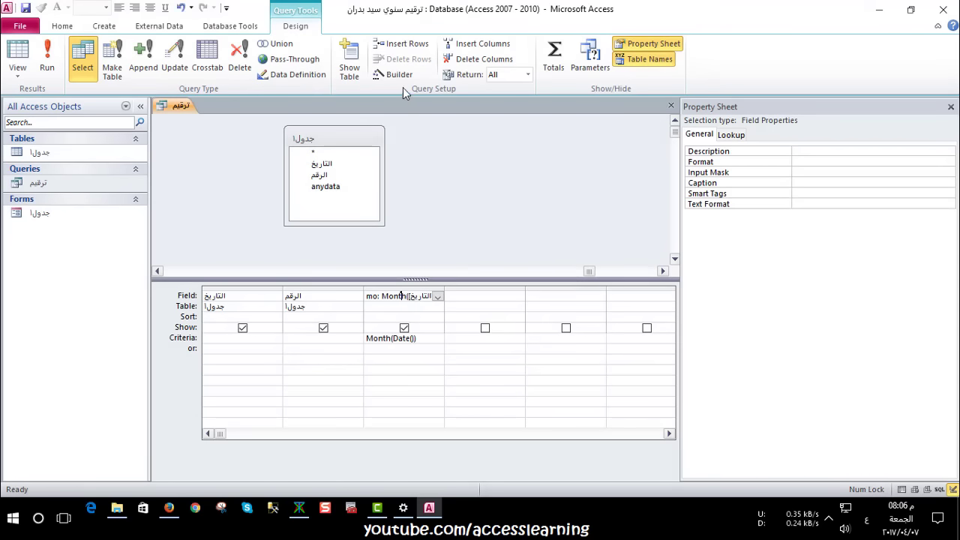
pyautogui.moveTo(331, 124); pyautogui.dragTo(308, 125)
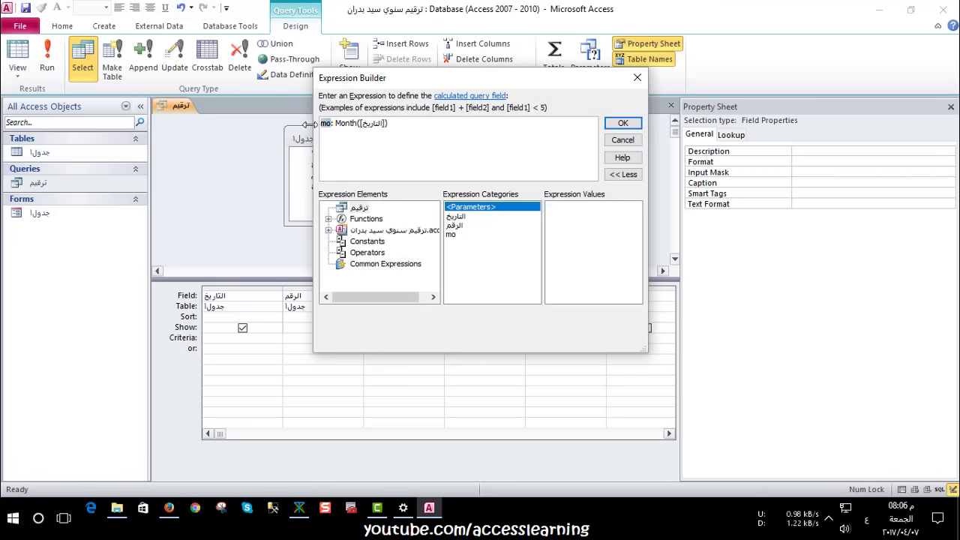
pyautogui.write('ye')
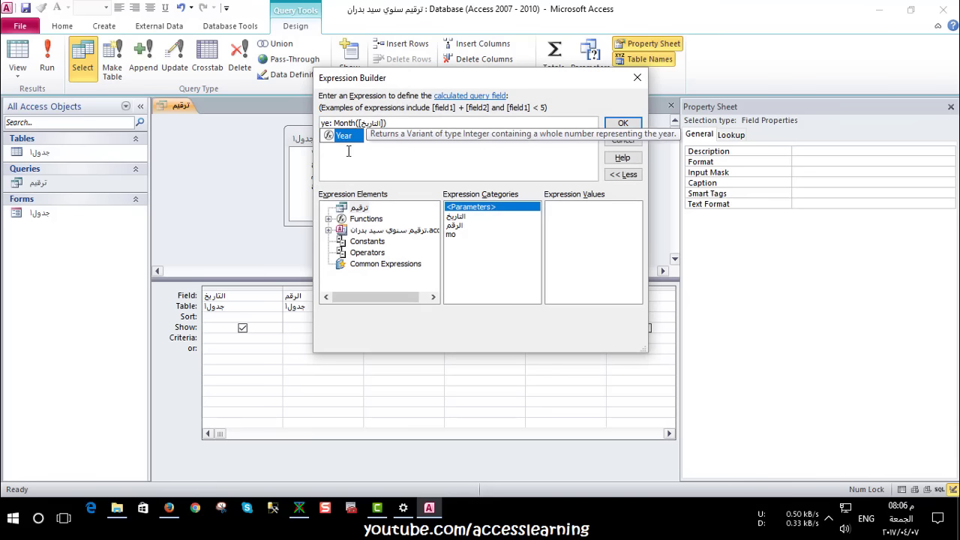
pyautogui.click(359, 149)
pyautogui.doubleClick(344, 123)
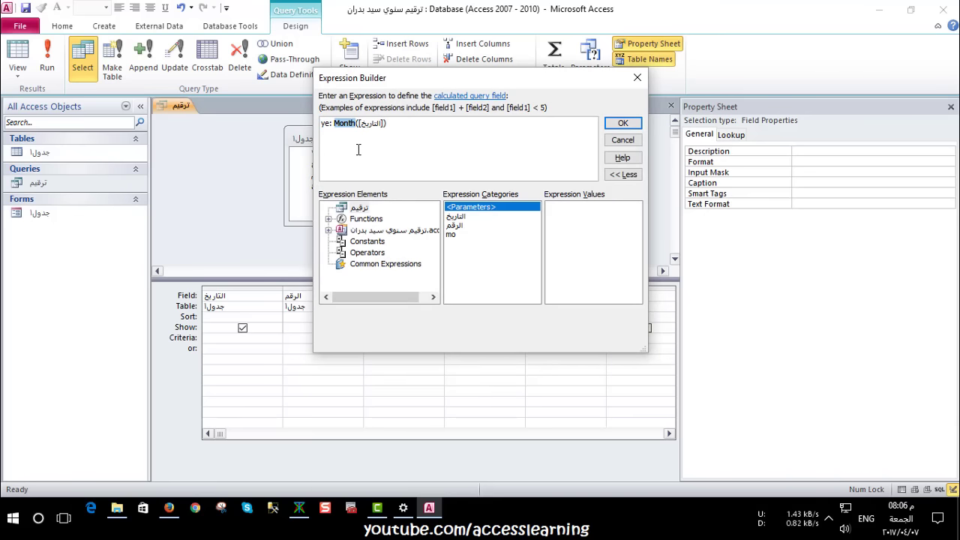
pyautogui.write('Year')
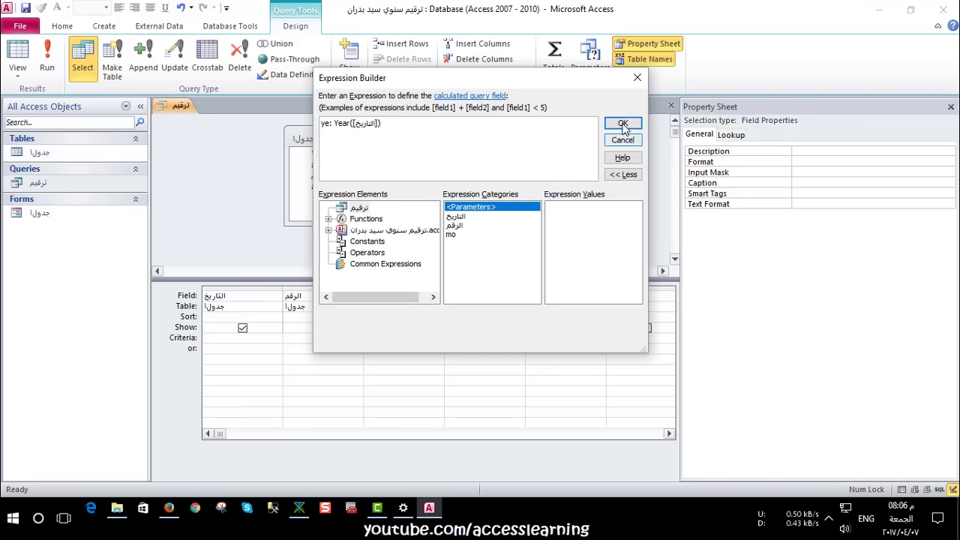
pyautogui.click(623, 123)
# Change the criteria to Year(Date()), save the query, and check its eight 2017 records
pyautogui.doubleClick(376, 339)
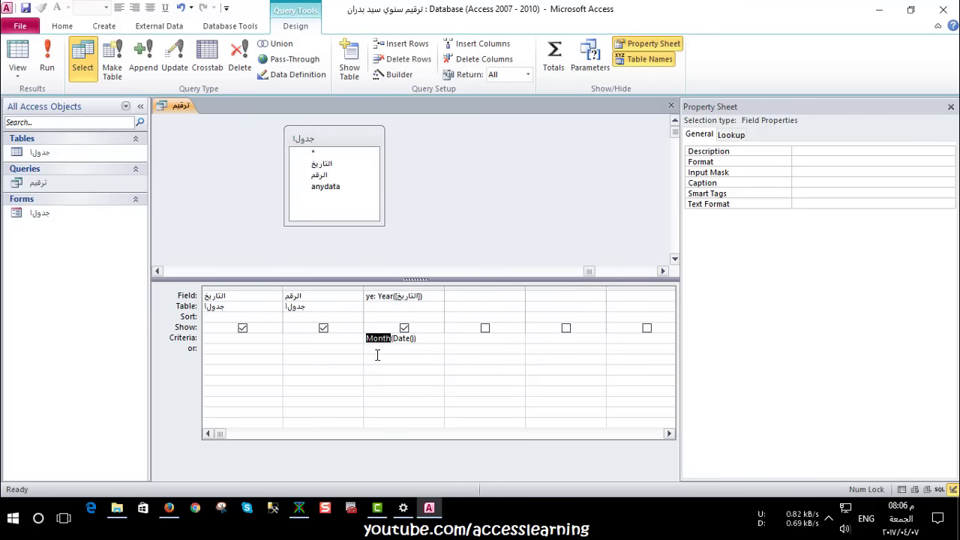
pyautogui.write('Year')
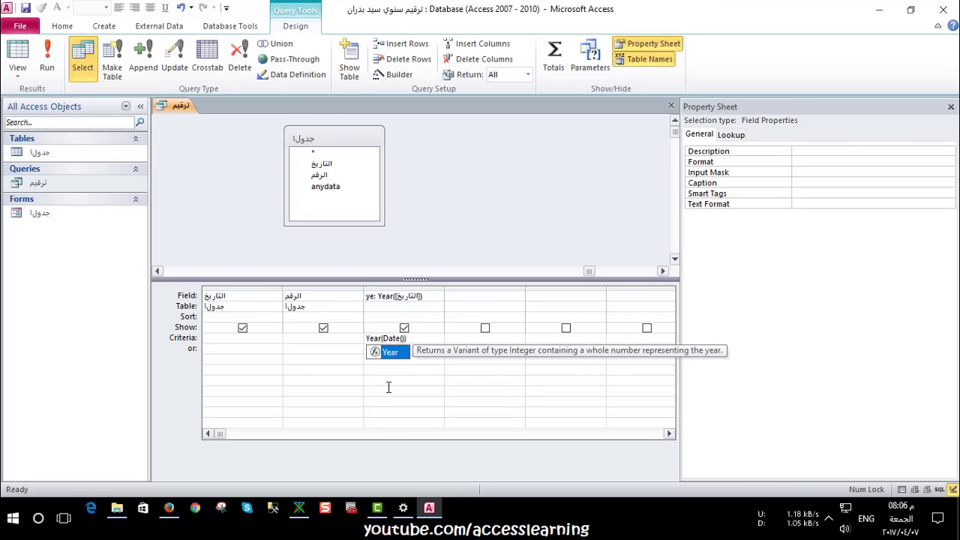
pyautogui.click(389, 387)
pyautogui.click(671, 105)
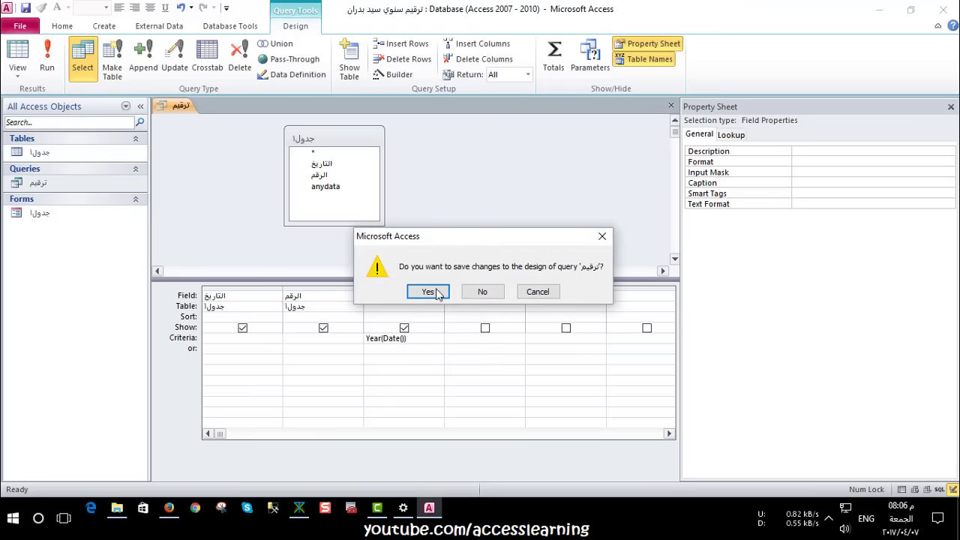
pyautogui.click(437, 293)
pyautogui.doubleClick(101, 188)
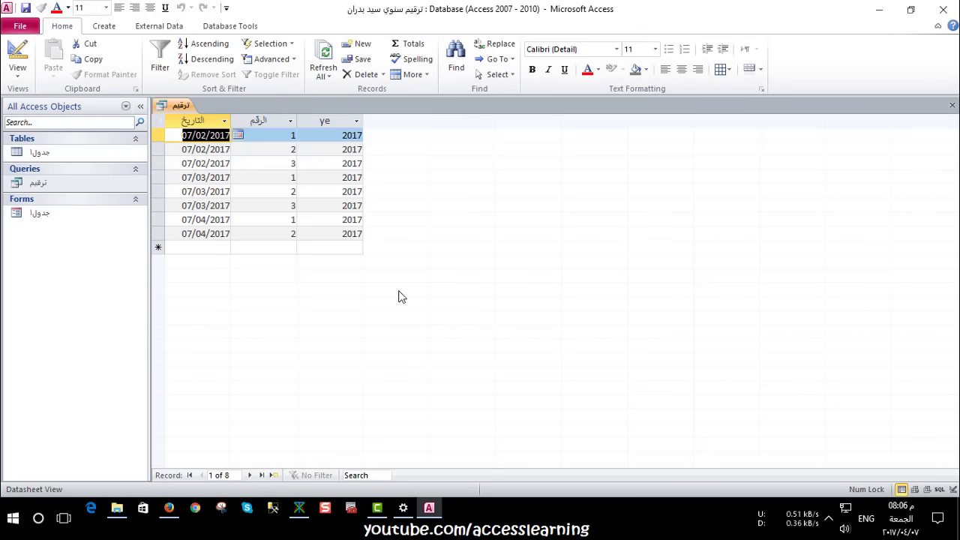
pyautogui.click(952, 105)
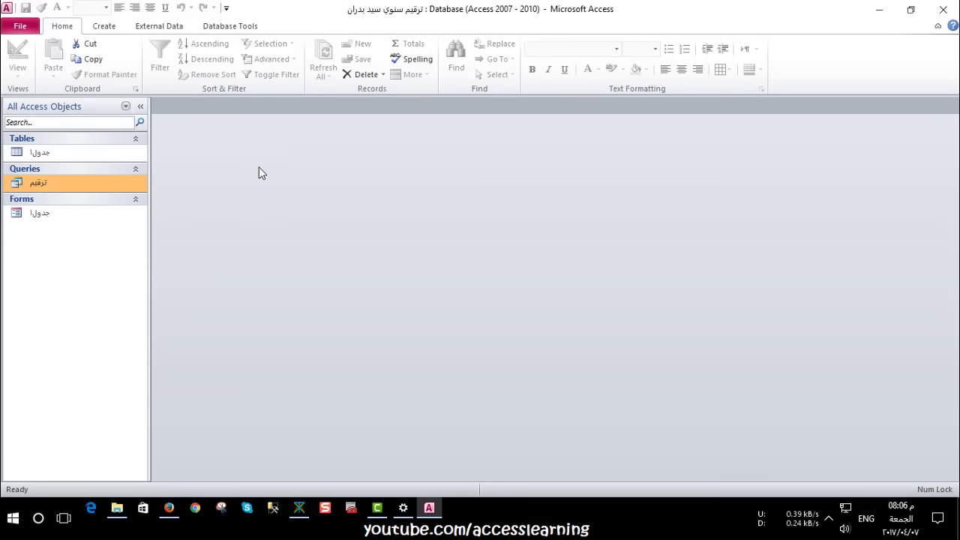
# Delete all 8 records from the جدول1 table
pyautogui.doubleClick(132, 153)
pyautogui.moveTo(159, 135); pyautogui.dragTo(171, 231)
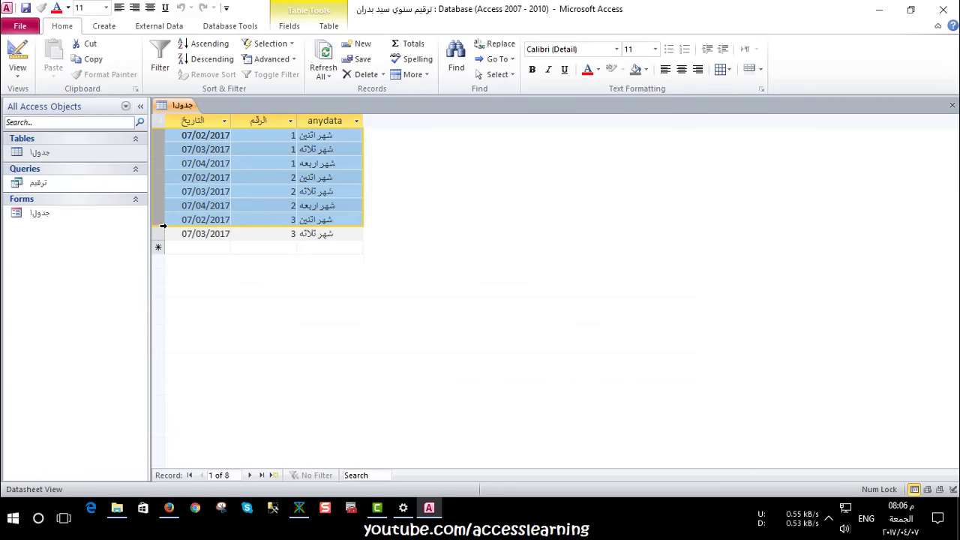
pyautogui.press('Delete')
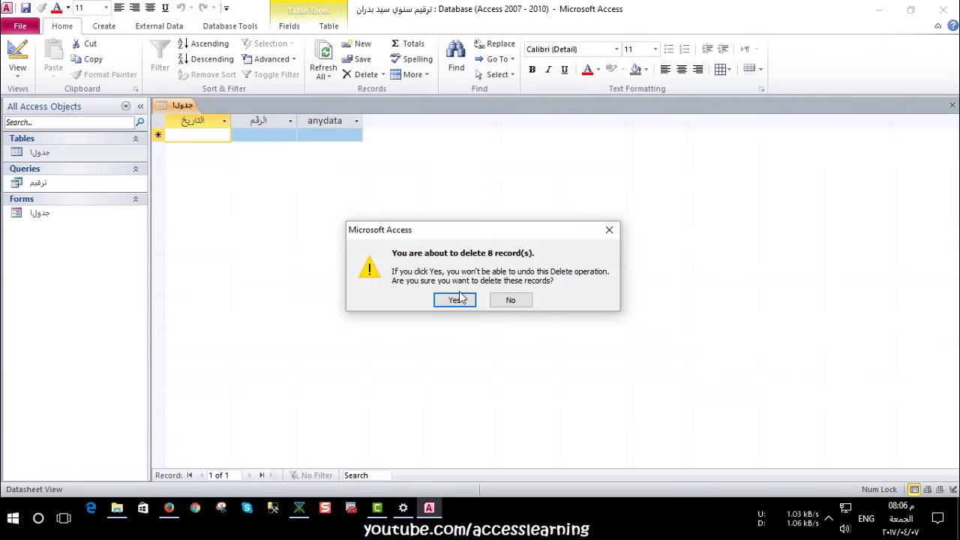
pyautogui.click(456, 300)
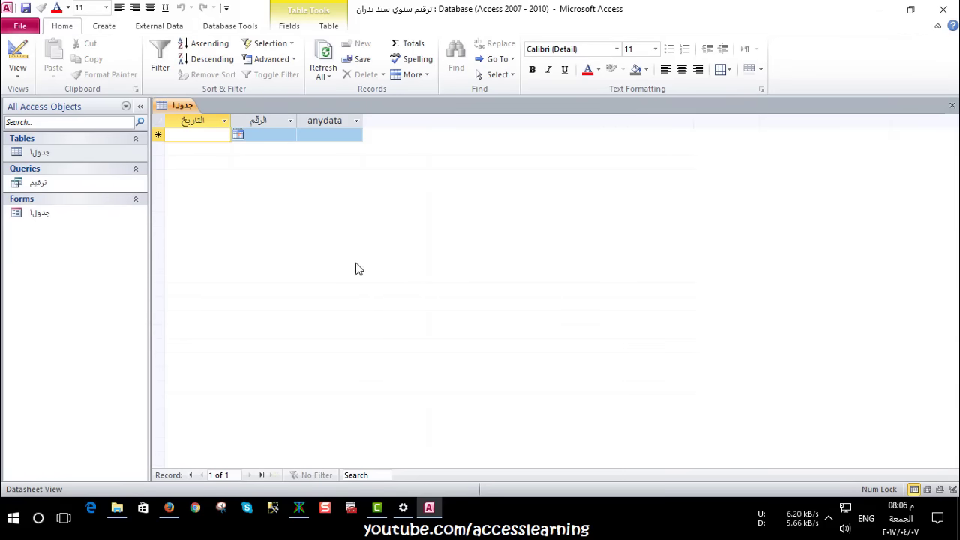
pyautogui.click(952, 105)
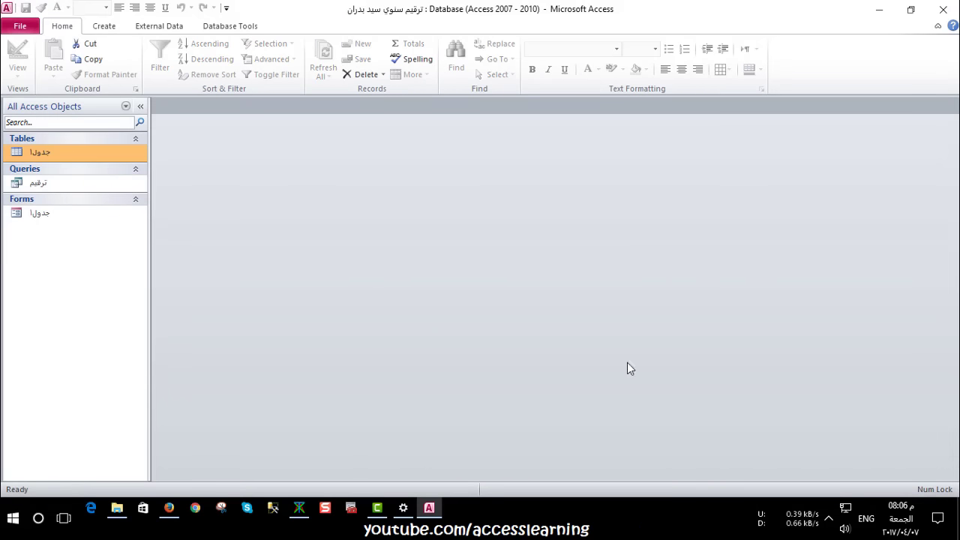
# Enter three 2017 records in the جدول1 form ('سد ٢٠١٧', '2017', '2017')
pyautogui.doubleClick(75, 217)
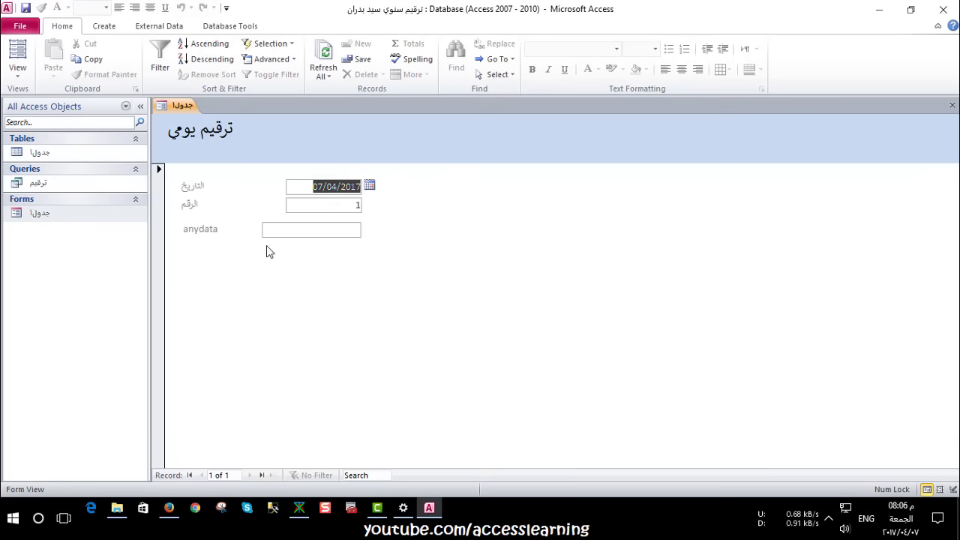
pyautogui.click(322, 230)
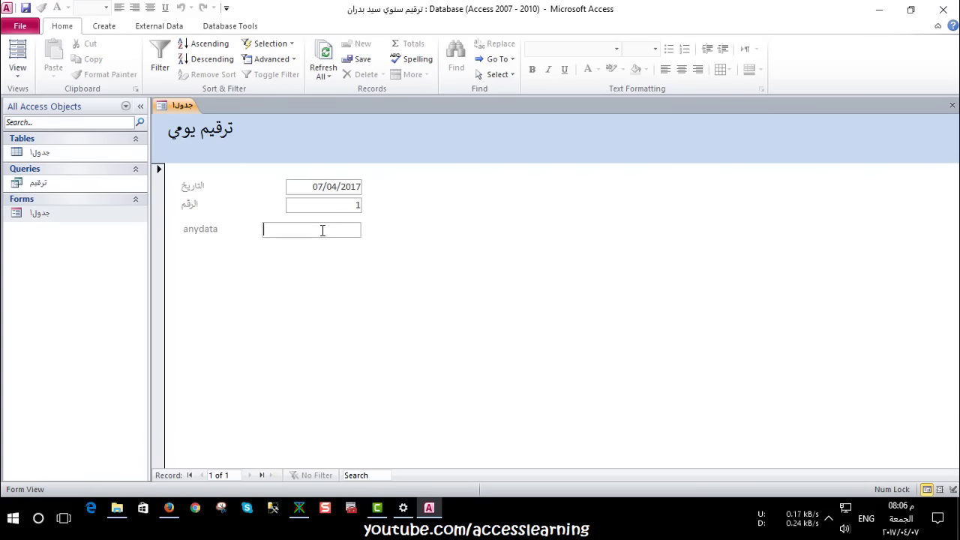
pyautogui.hotkey('alt', 'shift')
pyautogui.write('سد')
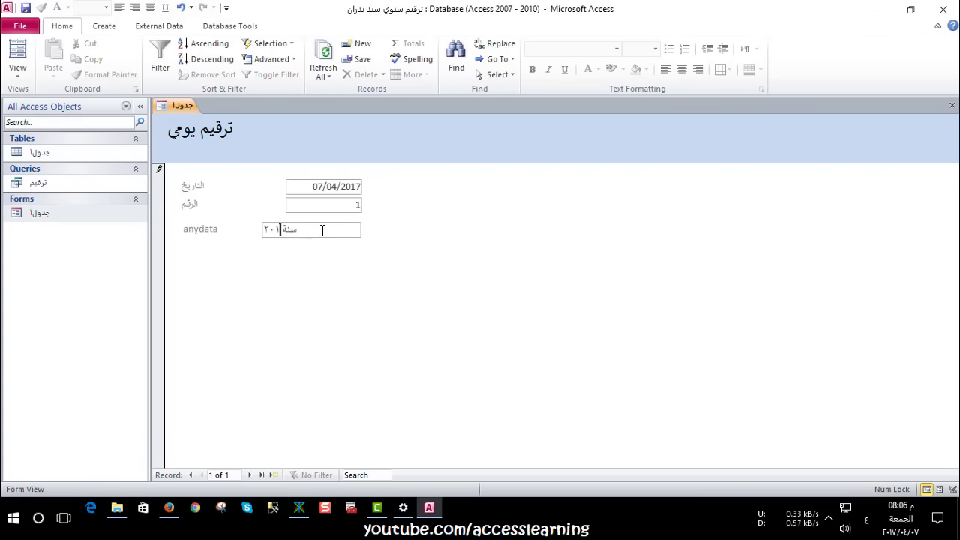
pyautogui.write(' ٢٠١٧')
pyautogui.click(272, 476)
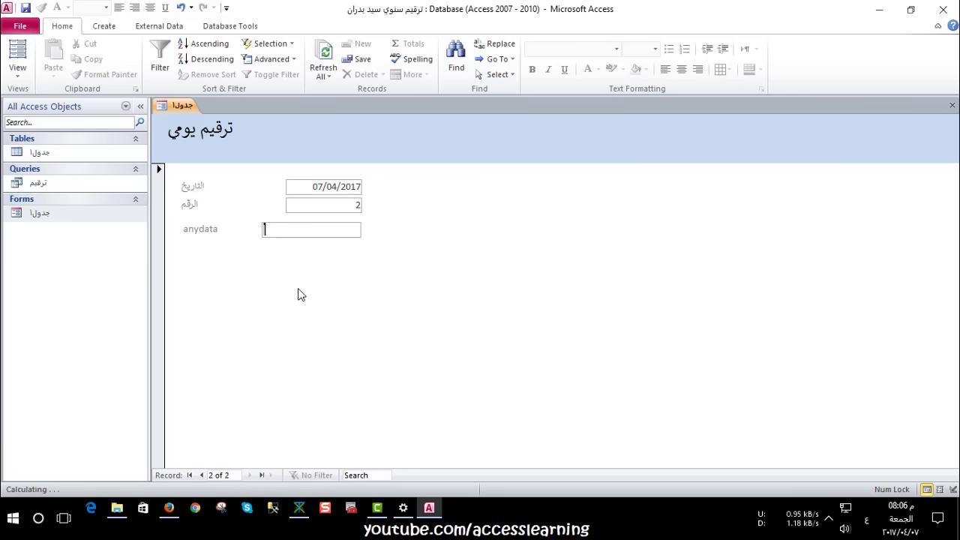
pyautogui.write('2017')
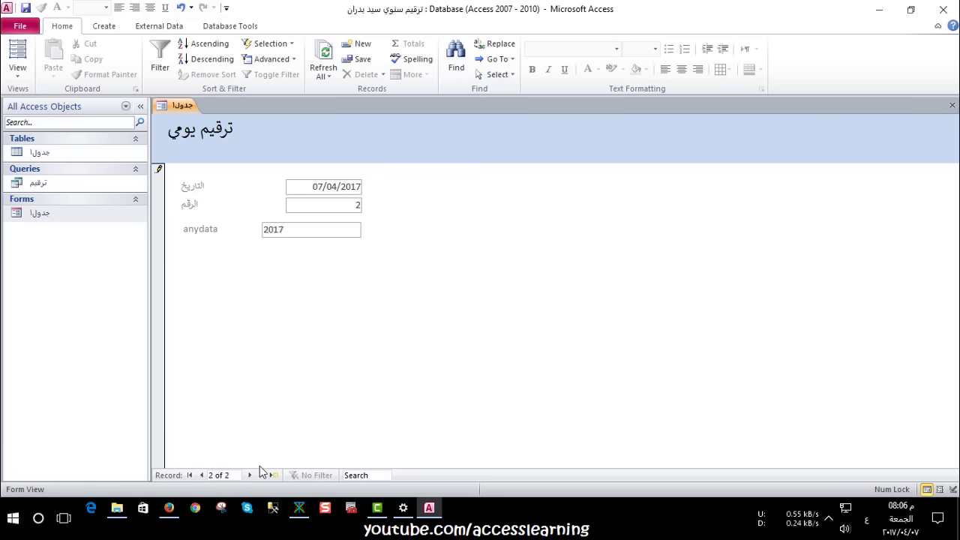
pyautogui.click(272, 475)
pyautogui.write('2017')
pyautogui.click(274, 476)
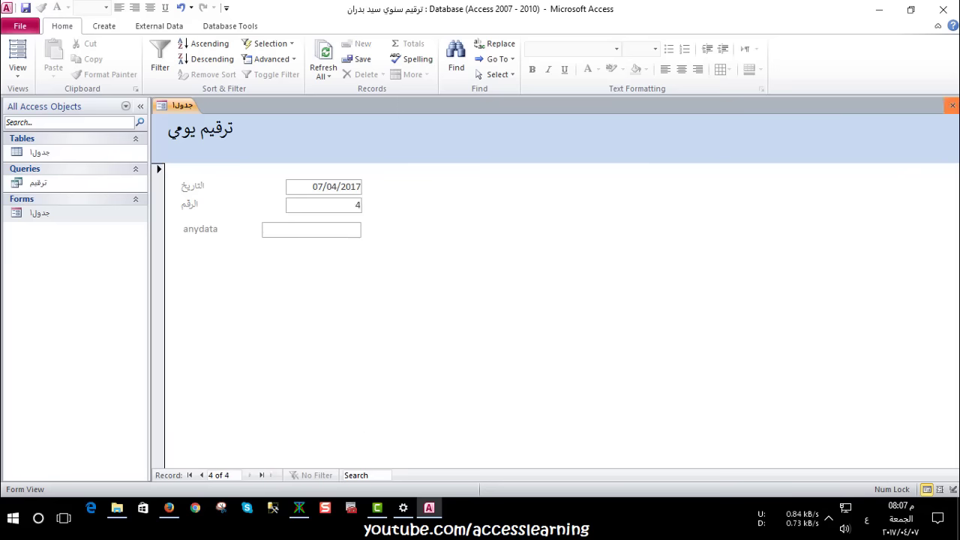
pyautogui.click(952, 105)
# Move the Windows system year to 2018, making the date 07/04/2018
pyautogui.click(406, 508)
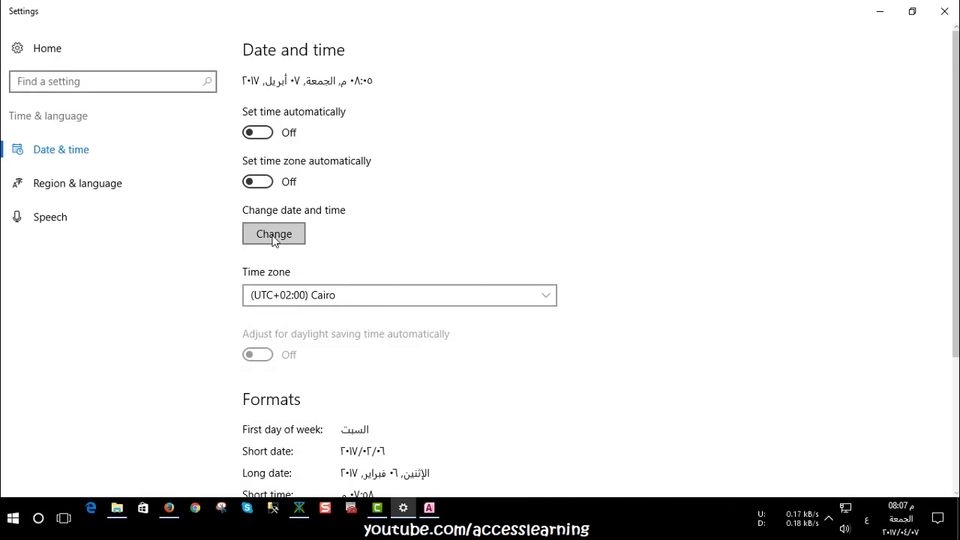
pyautogui.click(273, 234)
pyautogui.click(277, 212)
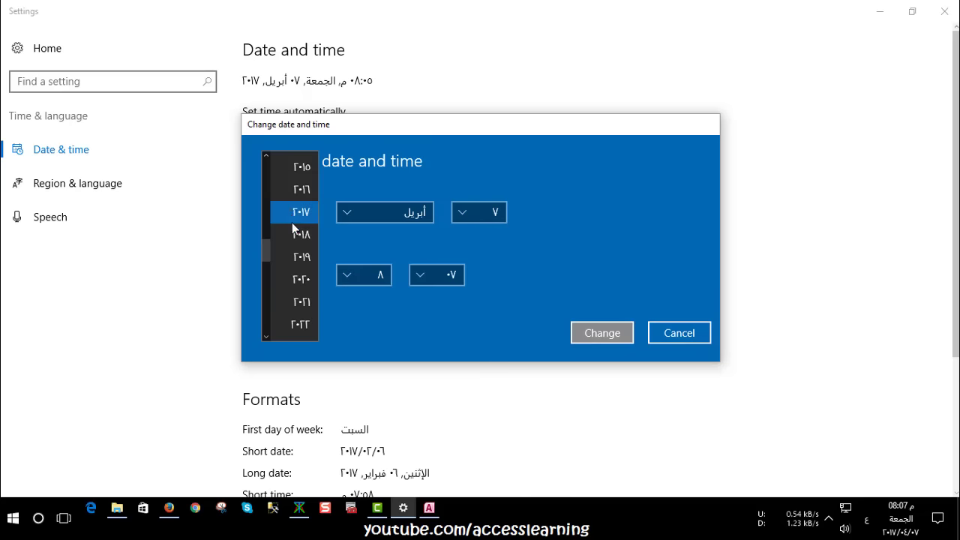
pyautogui.click(292, 226)
pyautogui.click(589, 333)
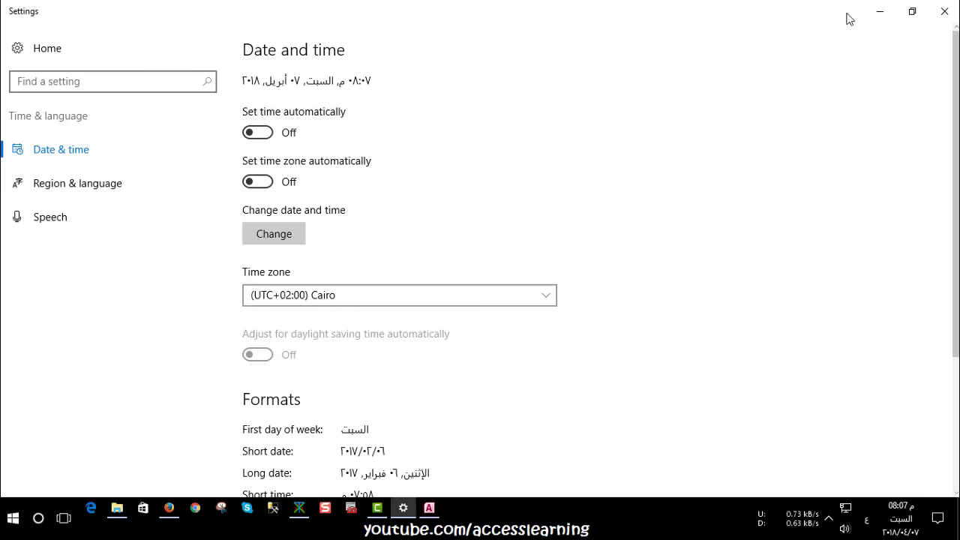
pyautogui.click(880, 12)
# Enter two 2018 records ('20' and '2018') in the جدول1 form
pyautogui.doubleClick(49, 218)
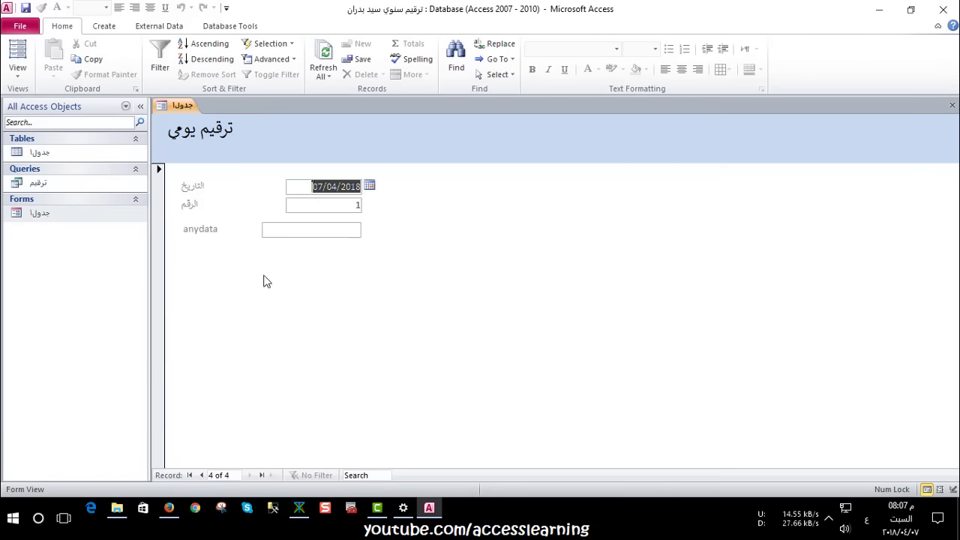
pyautogui.click(328, 229)
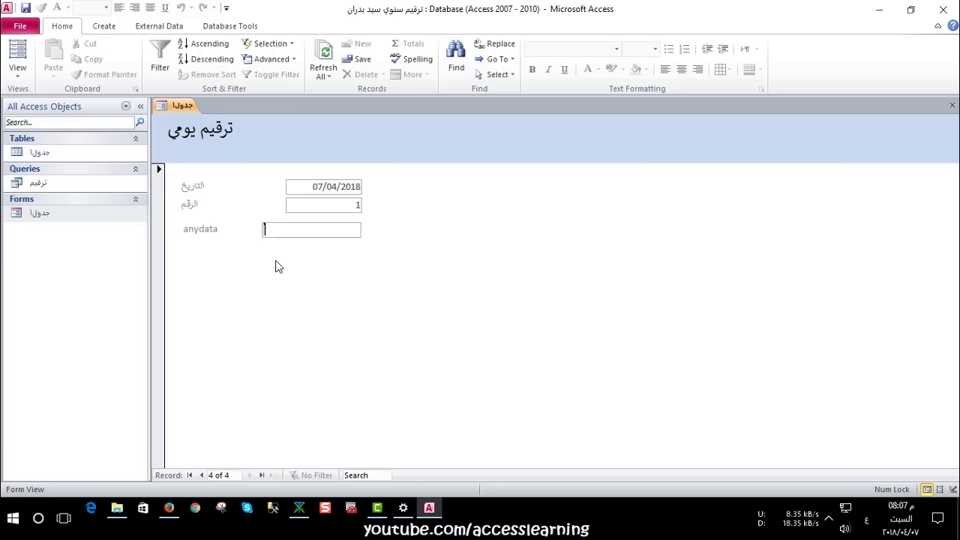
pyautogui.write('2018')
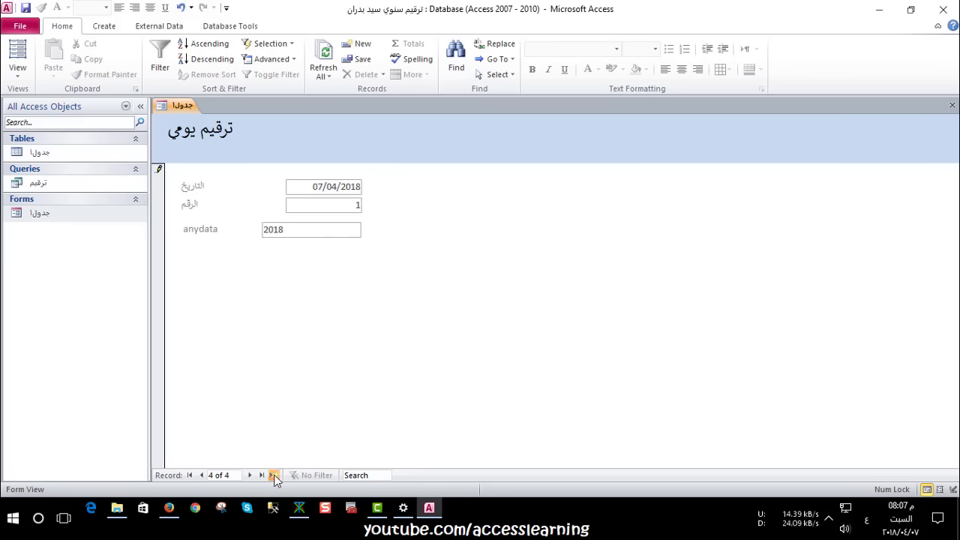
pyautogui.click(274, 475)
pyautogui.write('201')
pyautogui.write('8')
pyautogui.click(274, 476)
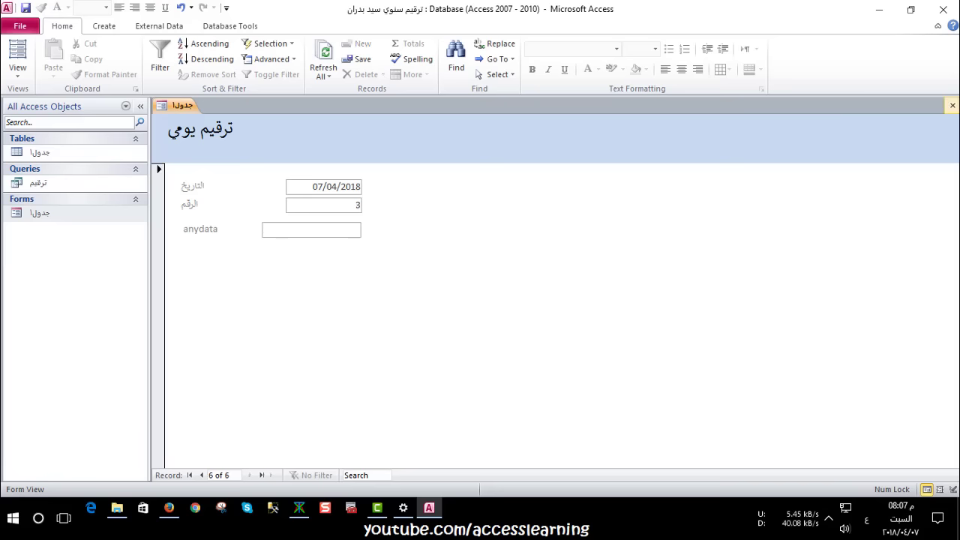
pyautogui.click(951, 106)
# Check the ترقيم query lists the 07/04/2018 records numbered 1 and 2, then exit Access
pyautogui.doubleClick(101, 180)
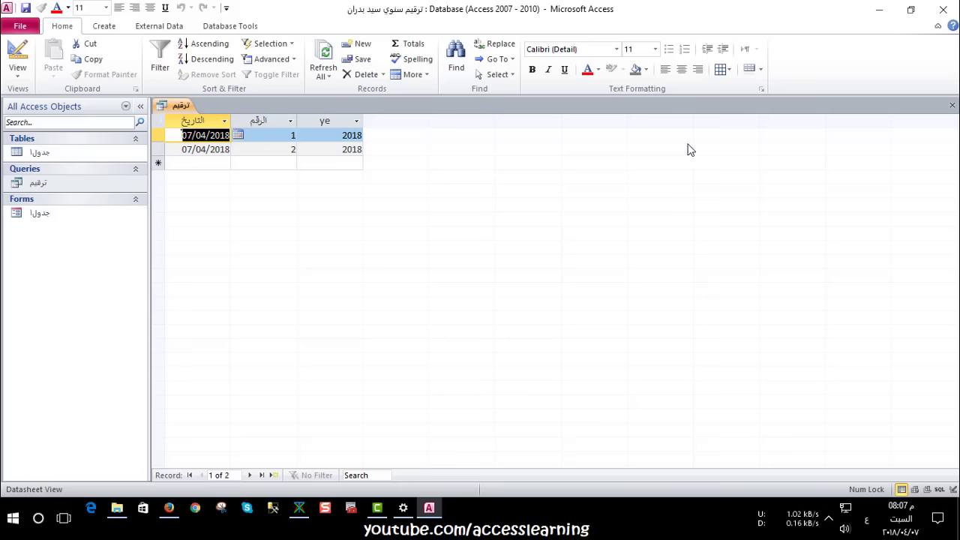
pyautogui.click(948, 108)
pyautogui.click(947, 106)
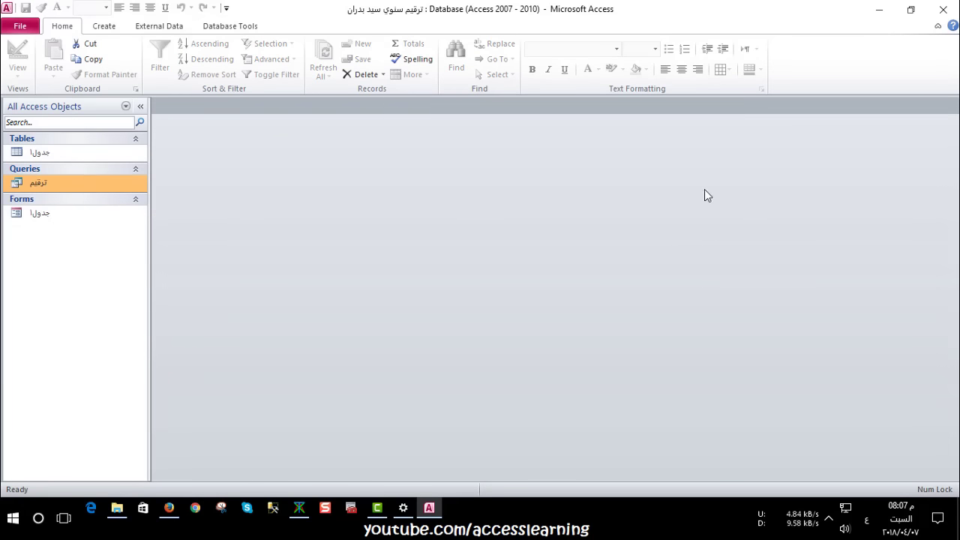
pyautogui.click(949, 12)
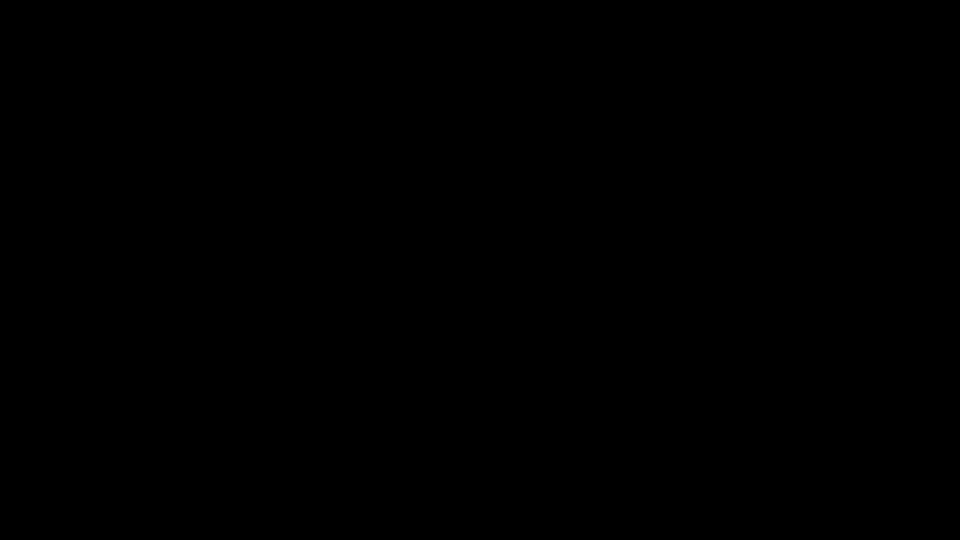
# Open the 'renumber after a certain count' .accdb file in Access
pyautogui.click(192, 204)
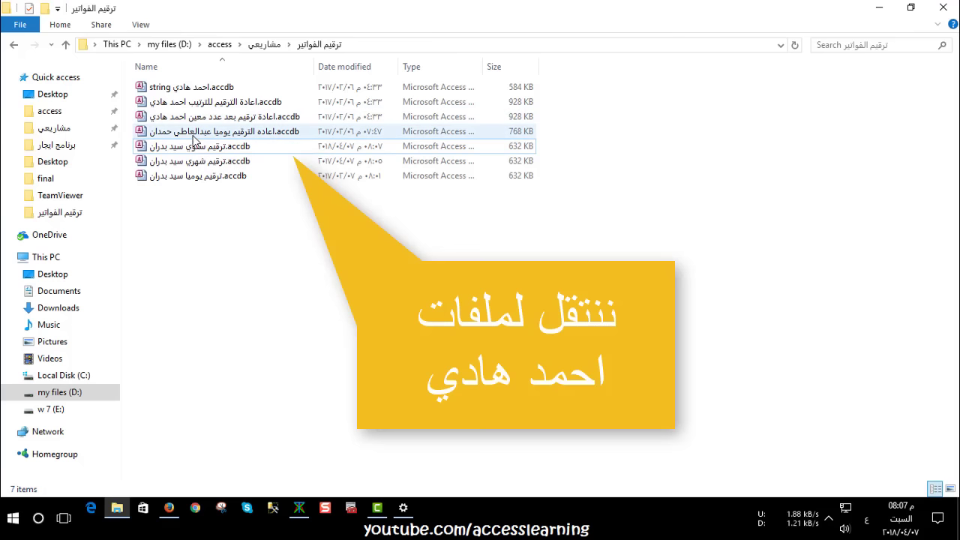
pyautogui.click(193, 135)
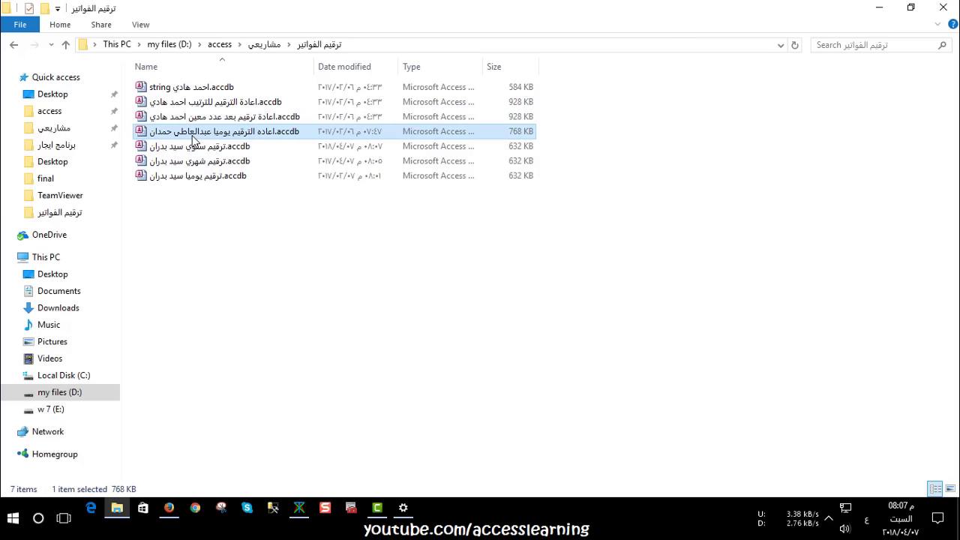
pyautogui.click(192, 118)
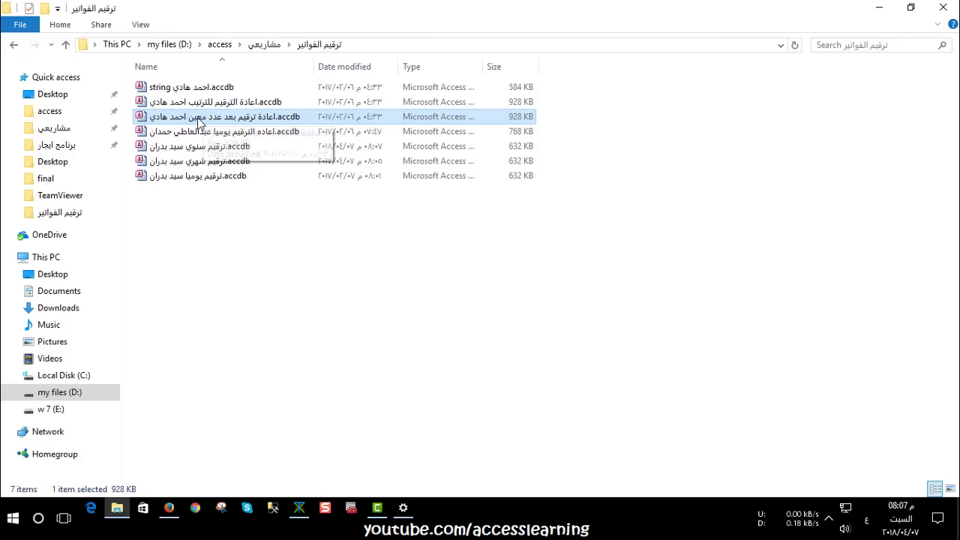
pyautogui.doubleClick(214, 121)
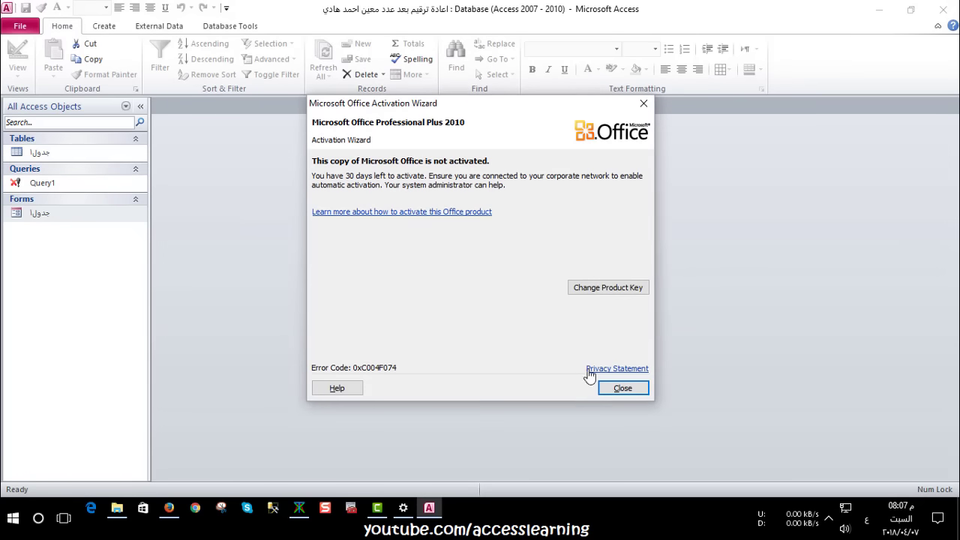
# Dismiss the activation reminder and inspect the جدول1 table's records and design
pyautogui.click(617, 388)
pyautogui.doubleClick(101, 152)
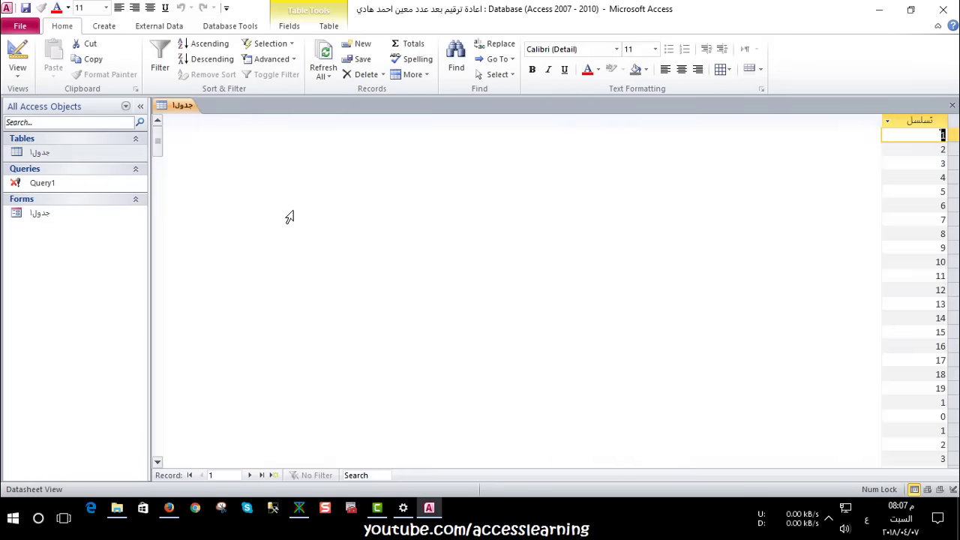
pyautogui.scroll(-4, 872, 248)
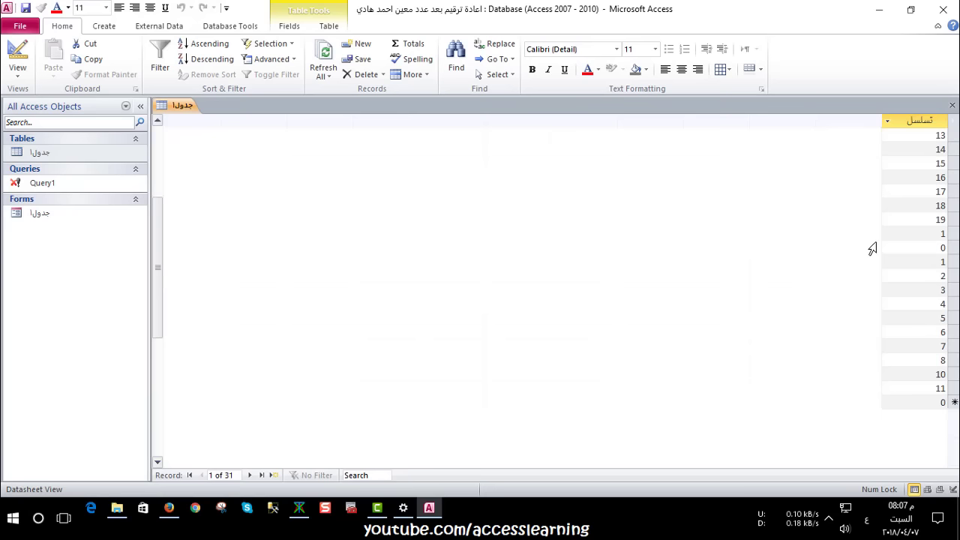
pyautogui.scroll(4, 892, 270)
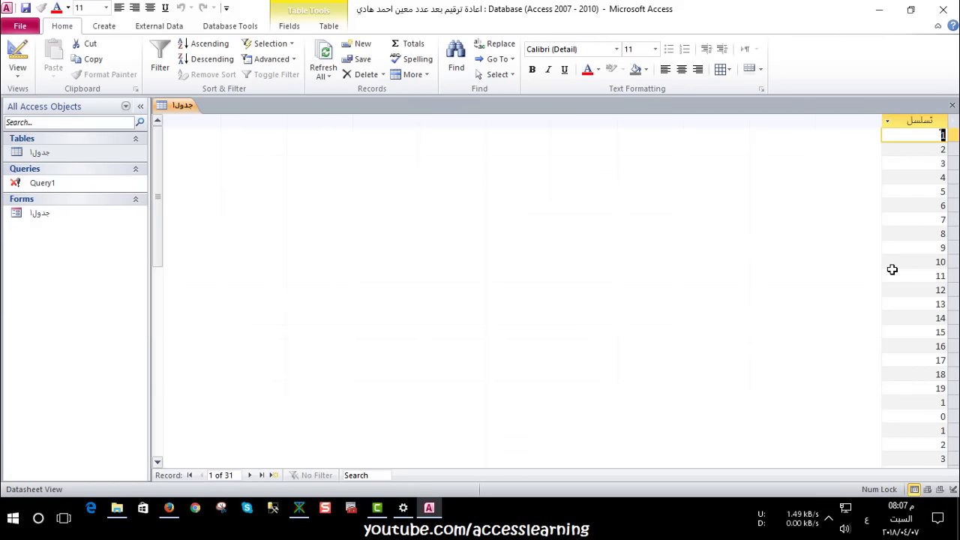
pyautogui.click(17, 55)
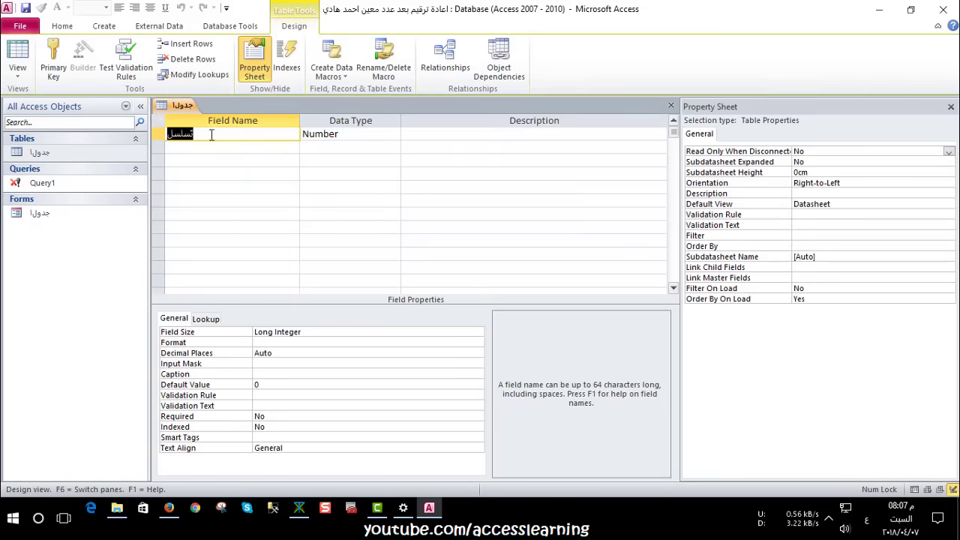
pyautogui.click(17, 54)
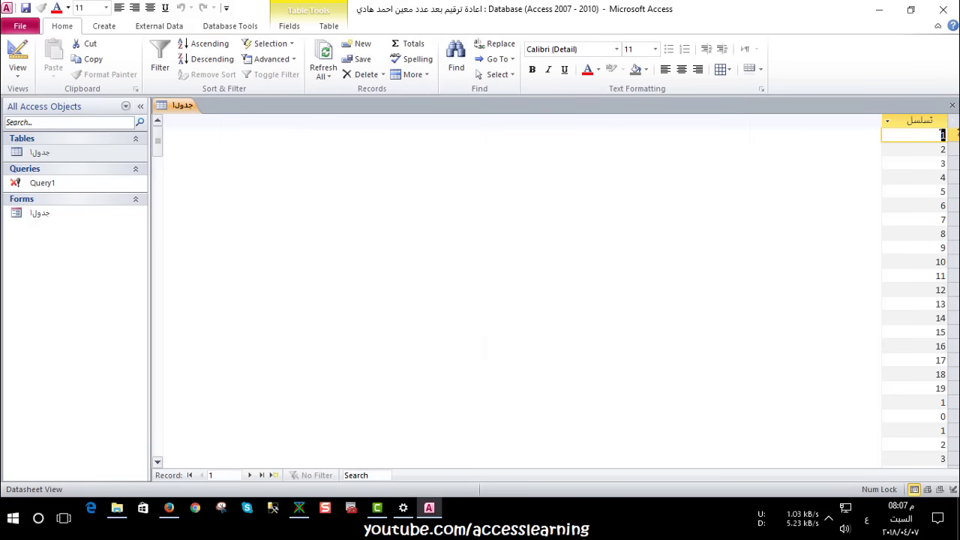
pyautogui.hotkey('ctrl', 'w')
# Run the delete query Query1 to remove every row from جدول1
pyautogui.click(92, 183)
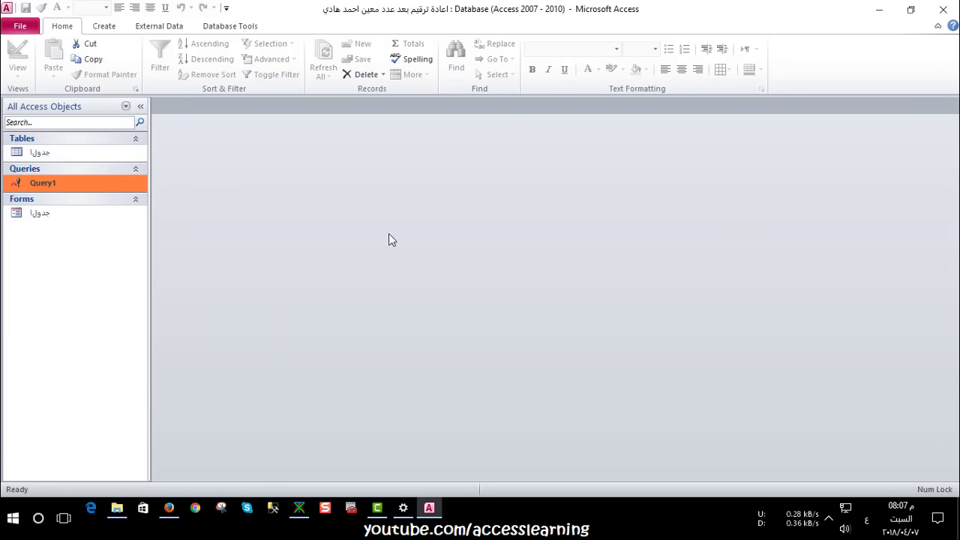
pyautogui.press('Return')
pyautogui.click(431, 300)
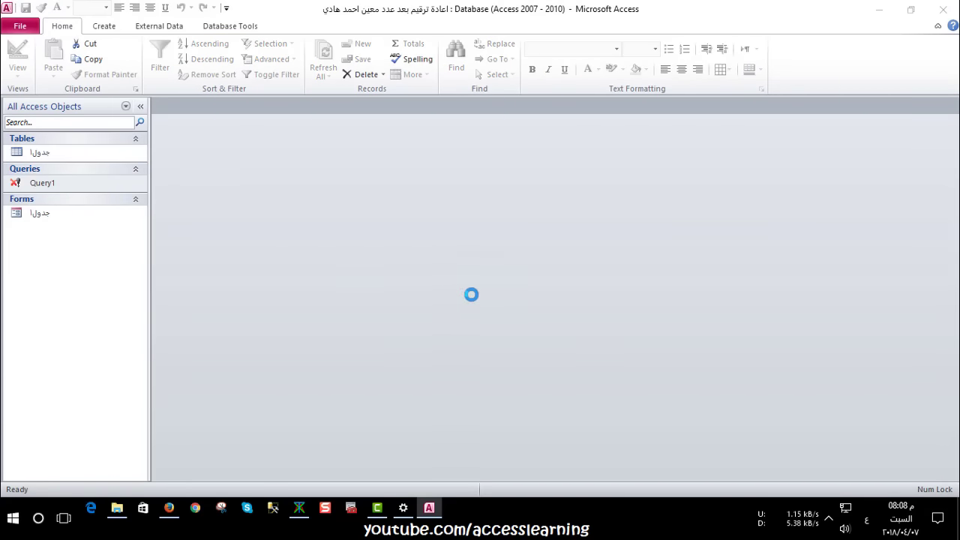
pyautogui.click(457, 313)
pyautogui.click(134, 155)
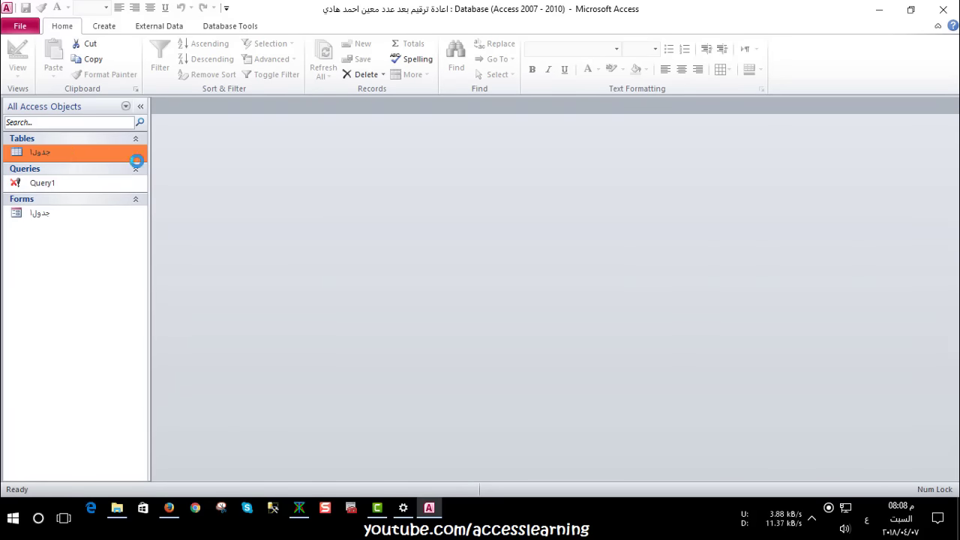
pyautogui.click(952, 126)
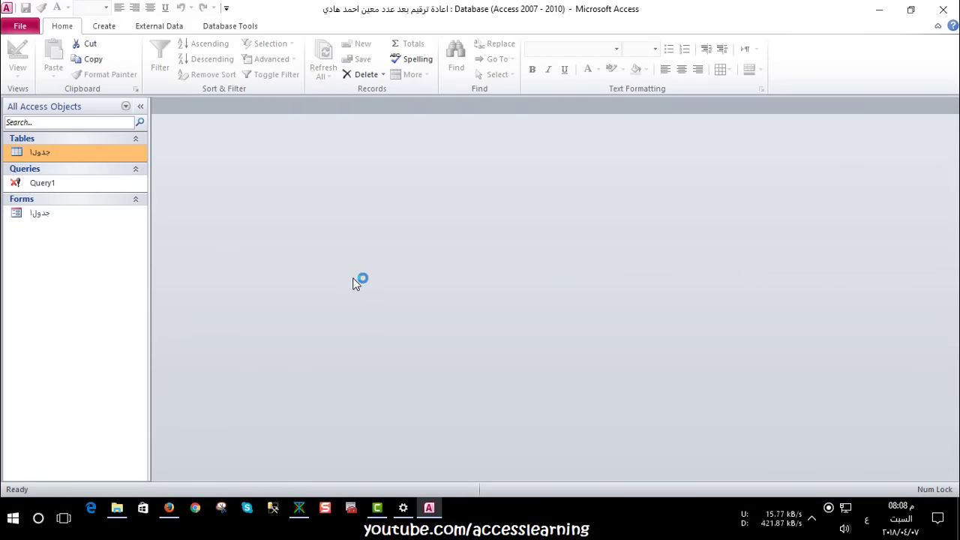
# Remove the تسلسل field's default value of 0 in table design and save
pyautogui.rightClick(67, 157)
pyautogui.click(188, 180)
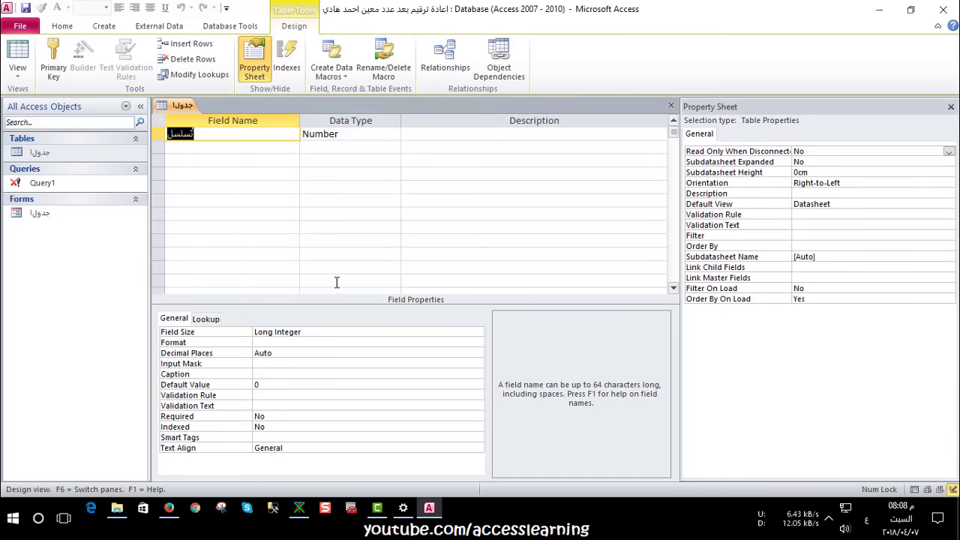
pyautogui.click(268, 384)
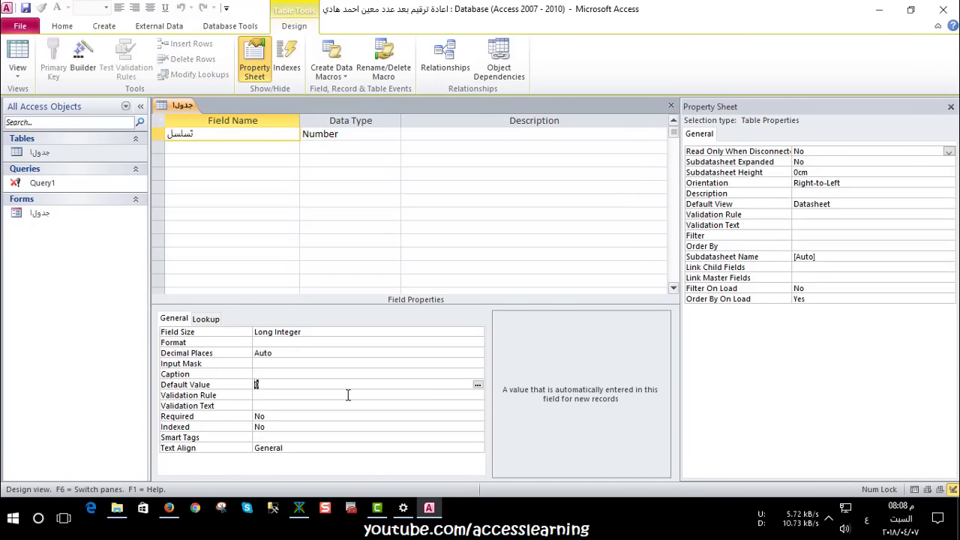
pyautogui.press('Down')
pyautogui.press('Down')
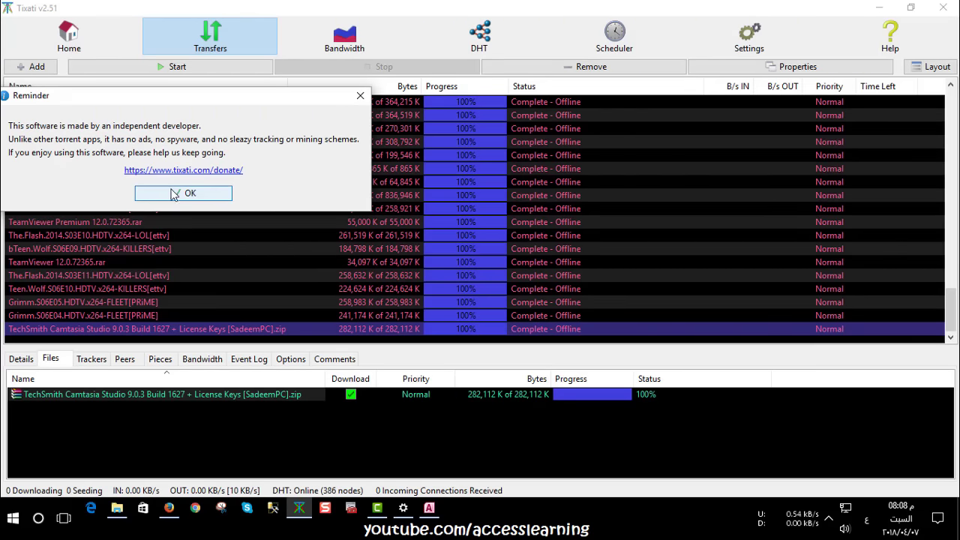
pyautogui.click(169, 193)
pyautogui.click(943, 7)
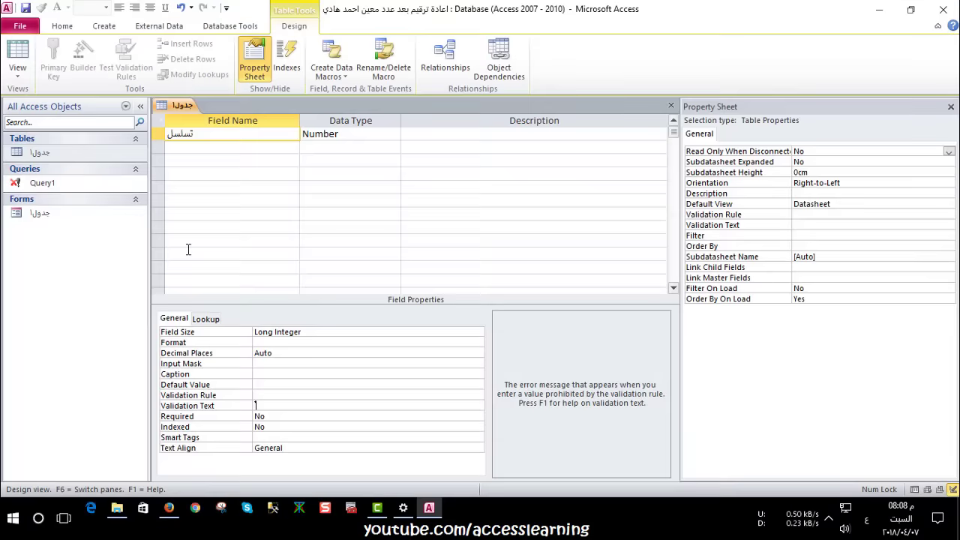
pyautogui.click(25, 8)
# Close the emptied table and open the جدول1 form in Design view
pyautogui.click(17, 52)
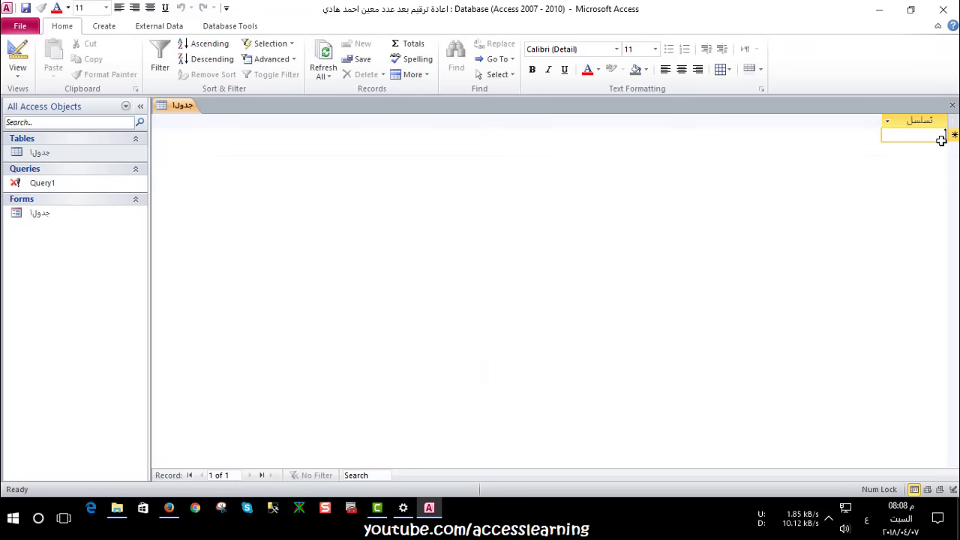
pyautogui.click(951, 106)
pyautogui.click(71, 214)
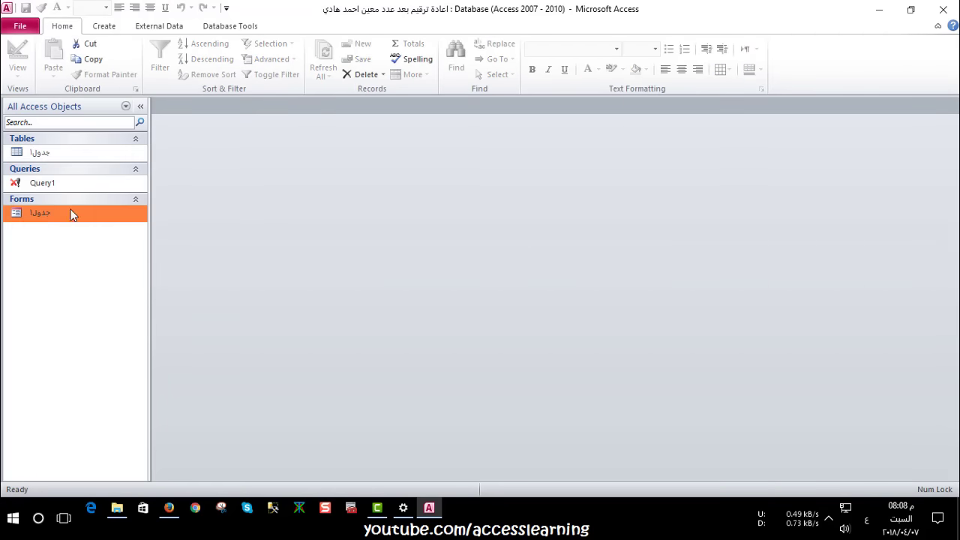
pyautogui.rightClick(60, 216)
pyautogui.click(163, 250)
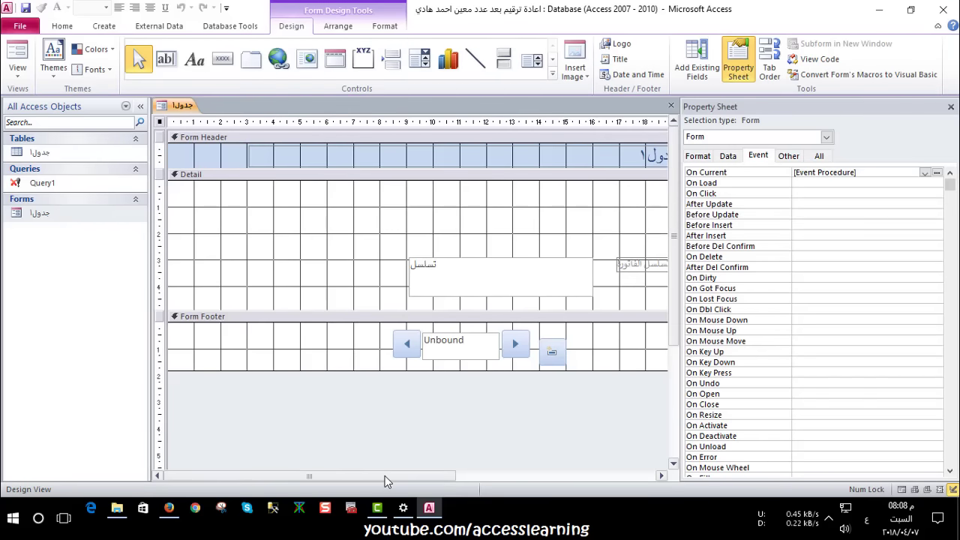
# Select the txt12 sequence box, preview the form with live data, then return to Design view
pyautogui.moveTo(388, 481); pyautogui.dragTo(501, 478)
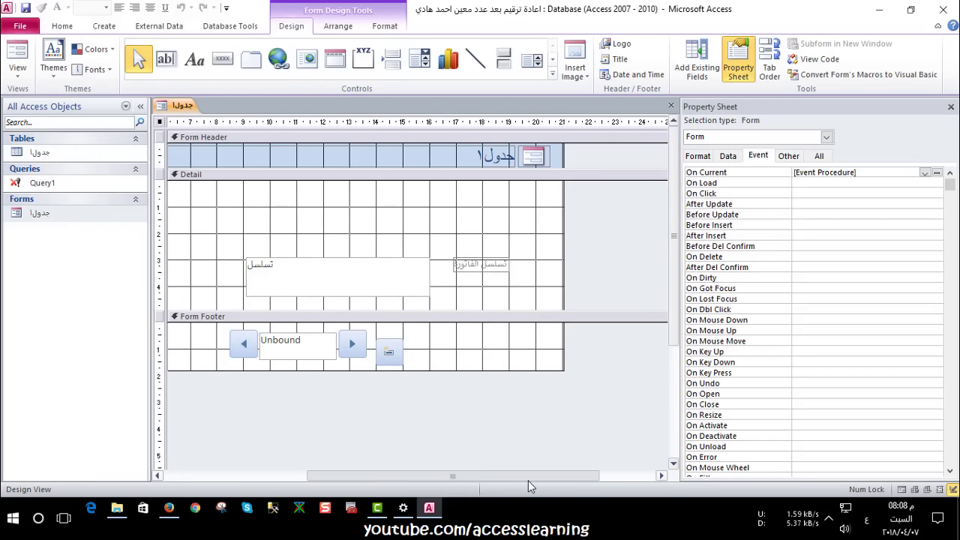
pyautogui.click(361, 291)
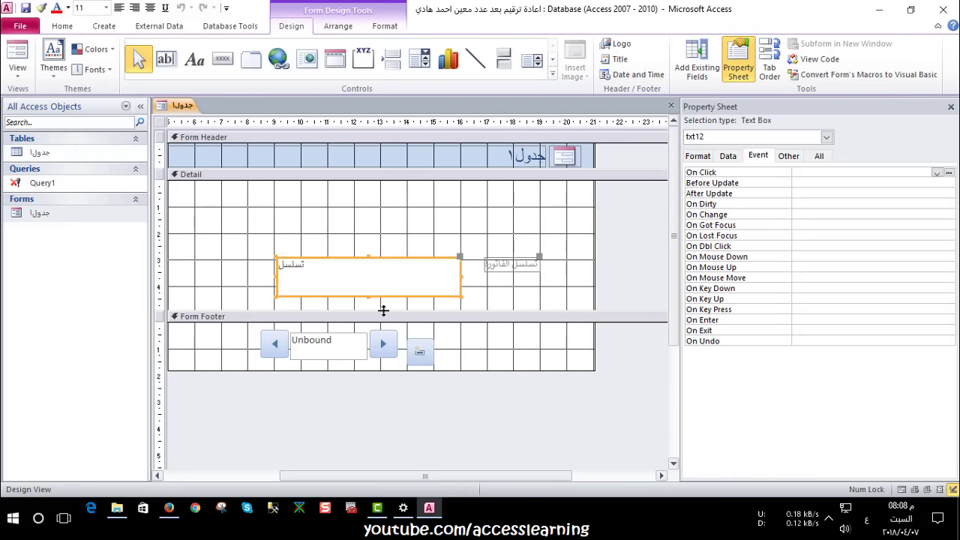
pyautogui.click(16, 56)
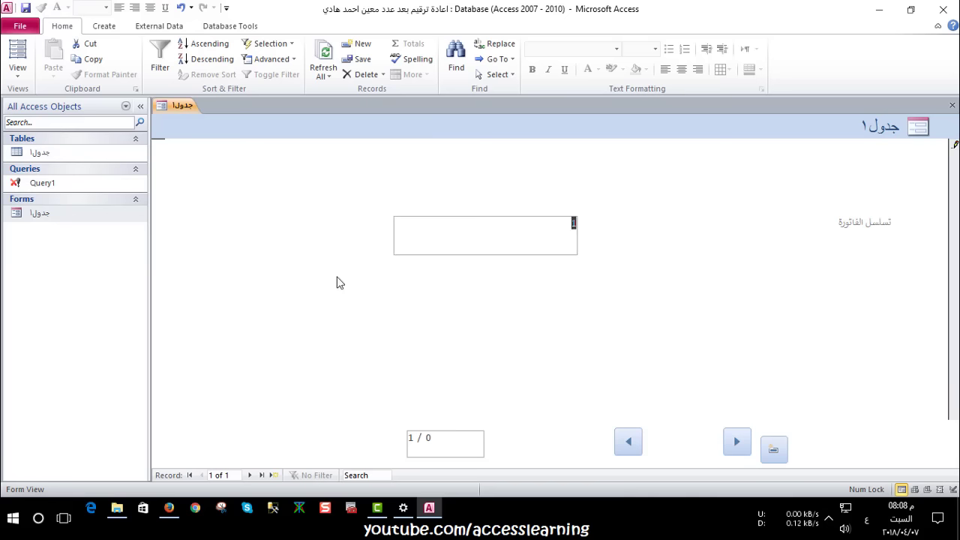
pyautogui.rightClick(296, 213)
pyautogui.click(292, 244)
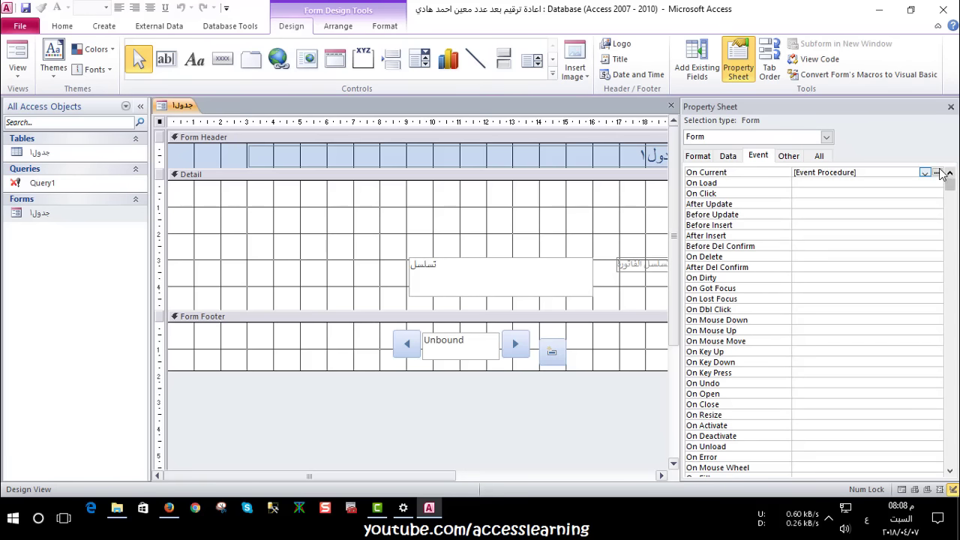
pyautogui.click(937, 173)
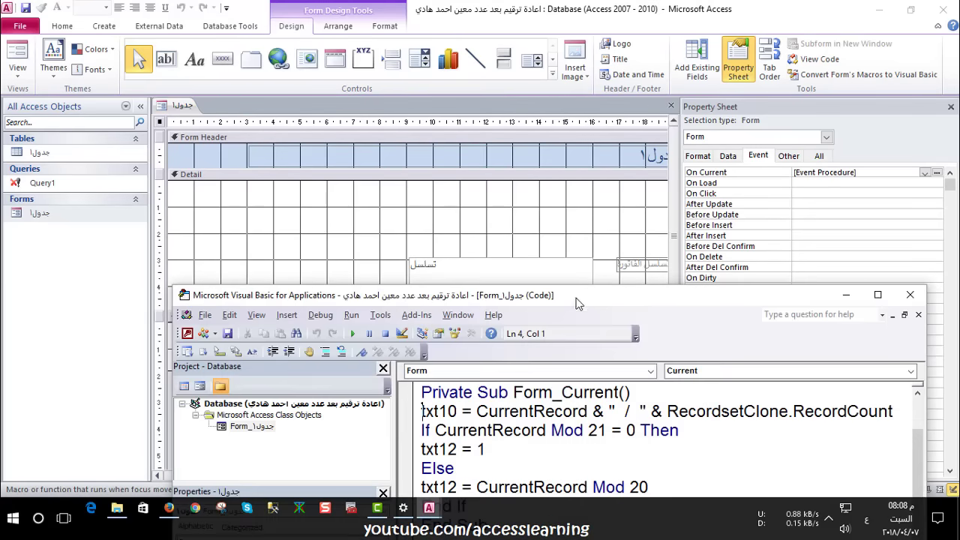
pyautogui.moveTo(575, 300); pyautogui.dragTo(473, 152)
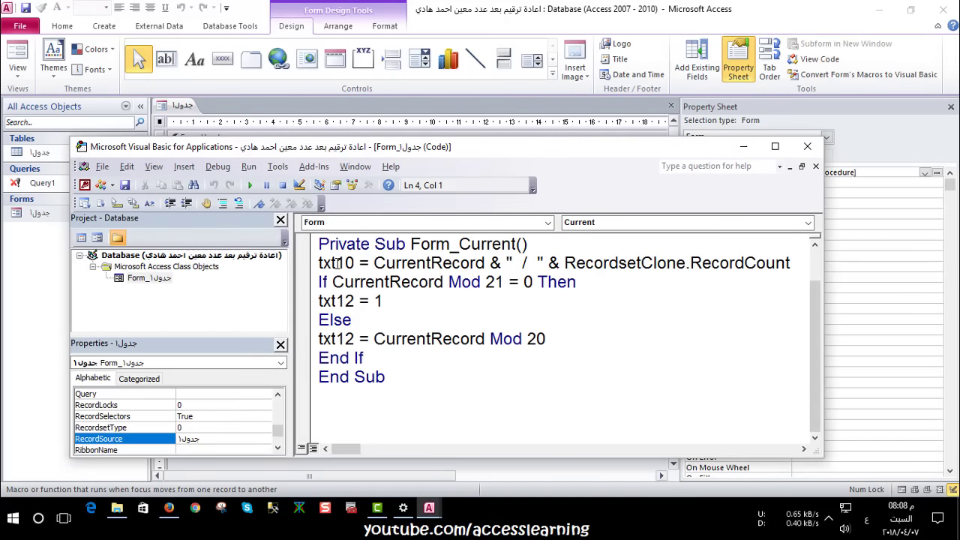
pyautogui.moveTo(353, 262); pyautogui.dragTo(318, 262)
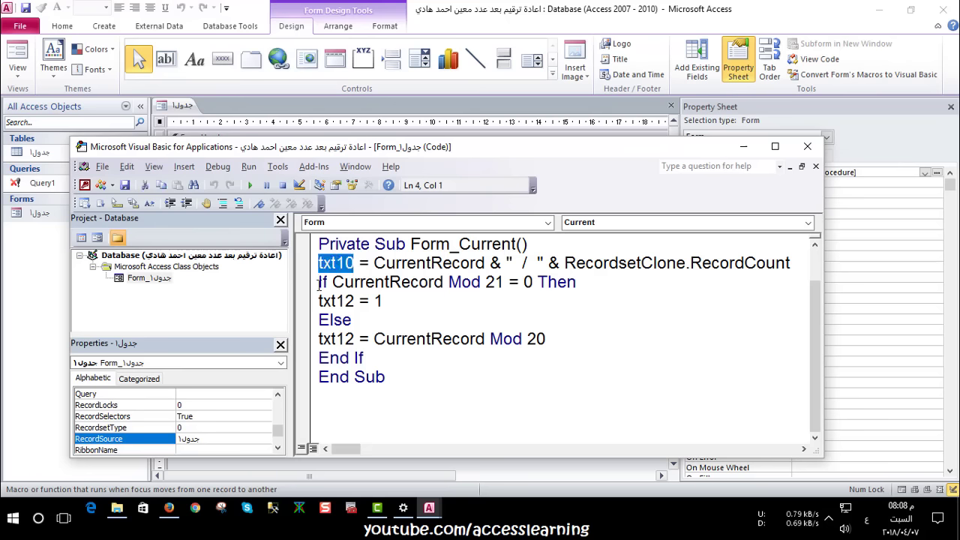
pyautogui.moveTo(353, 301); pyautogui.dragTo(318, 300)
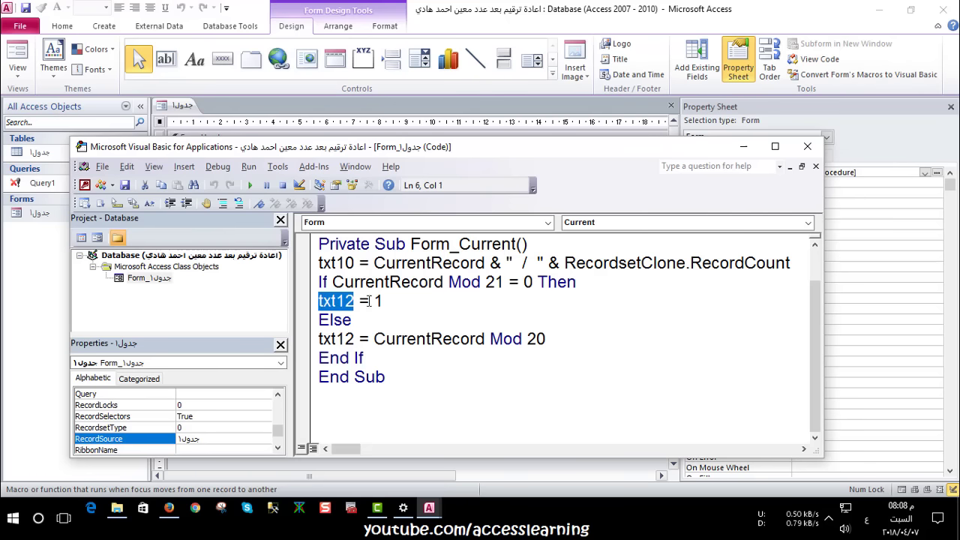
pyautogui.click(745, 146)
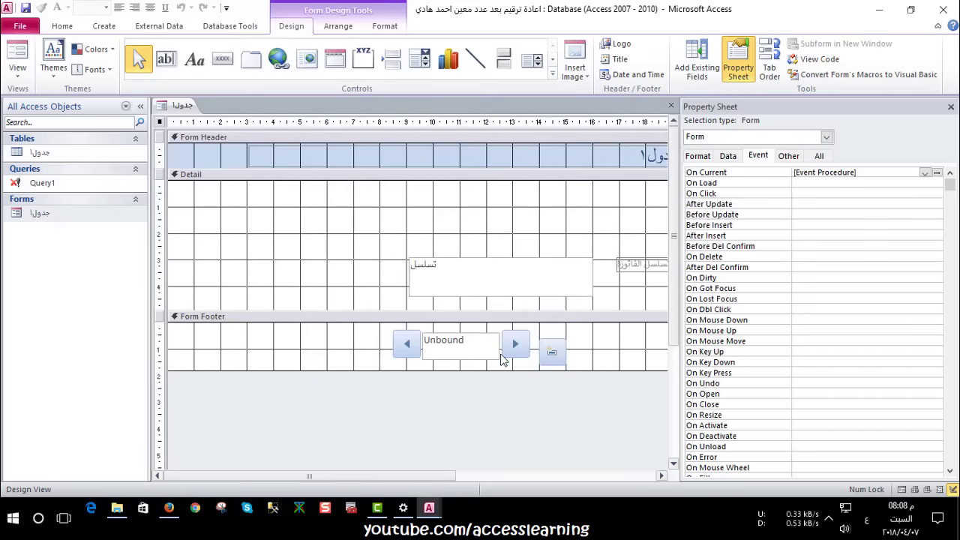
pyautogui.click(521, 273)
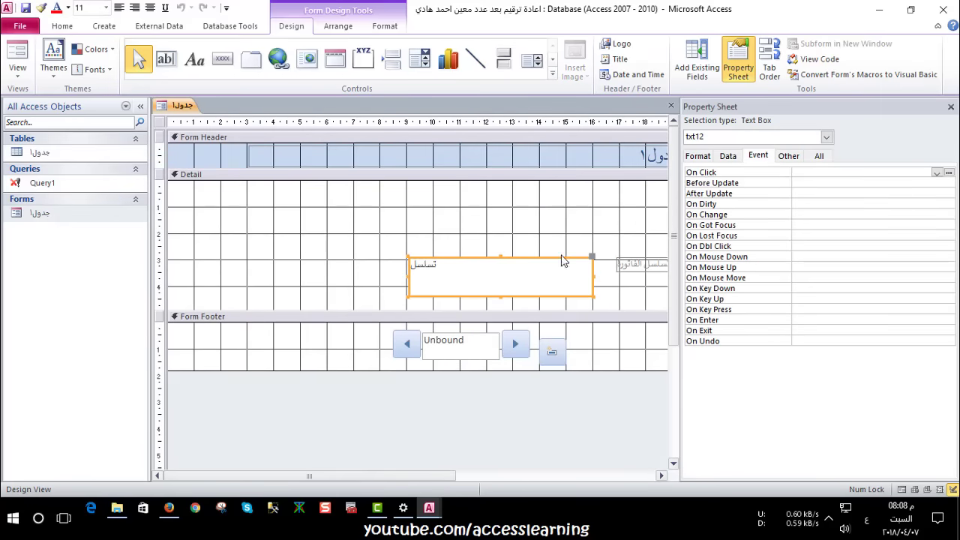
pyautogui.click(463, 343)
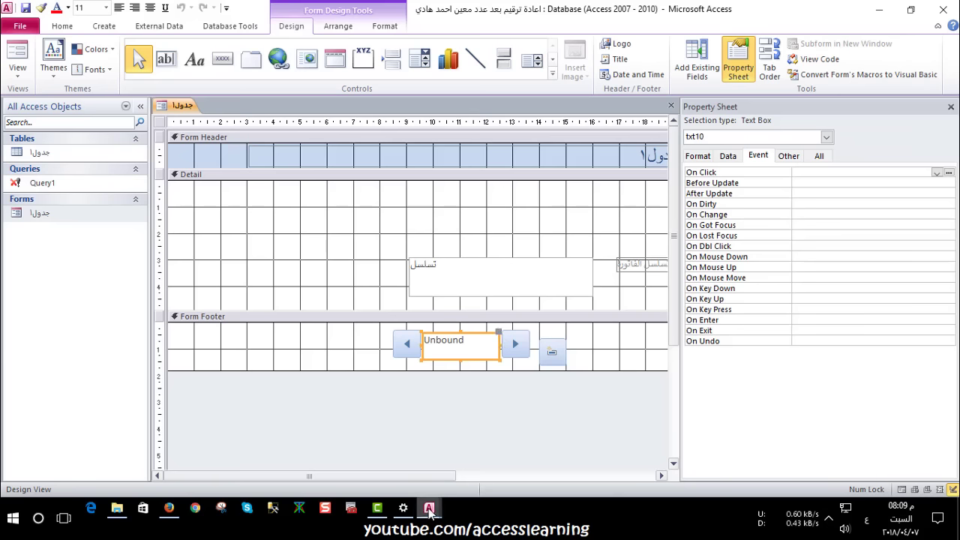
pyautogui.moveTo(429, 508)
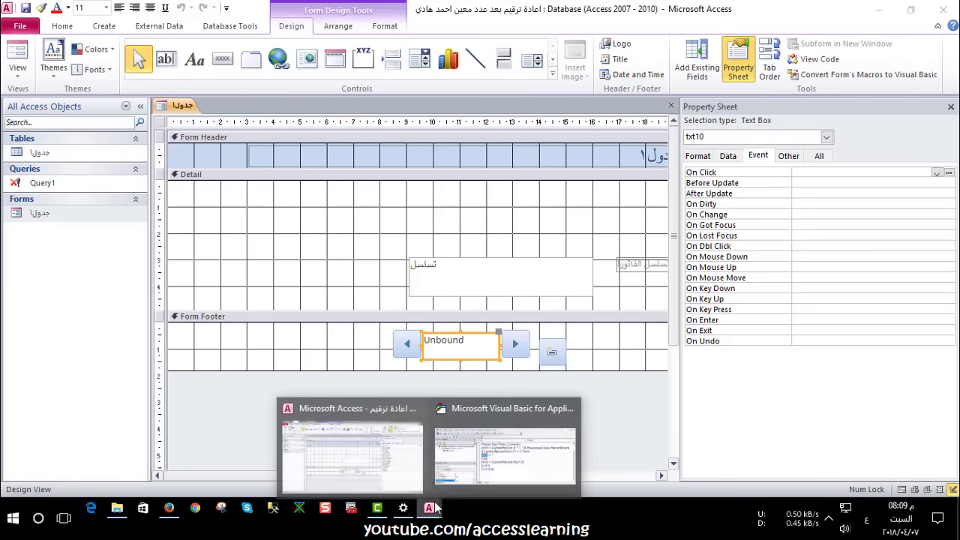
pyautogui.click(476, 415)
pyautogui.click(413, 286)
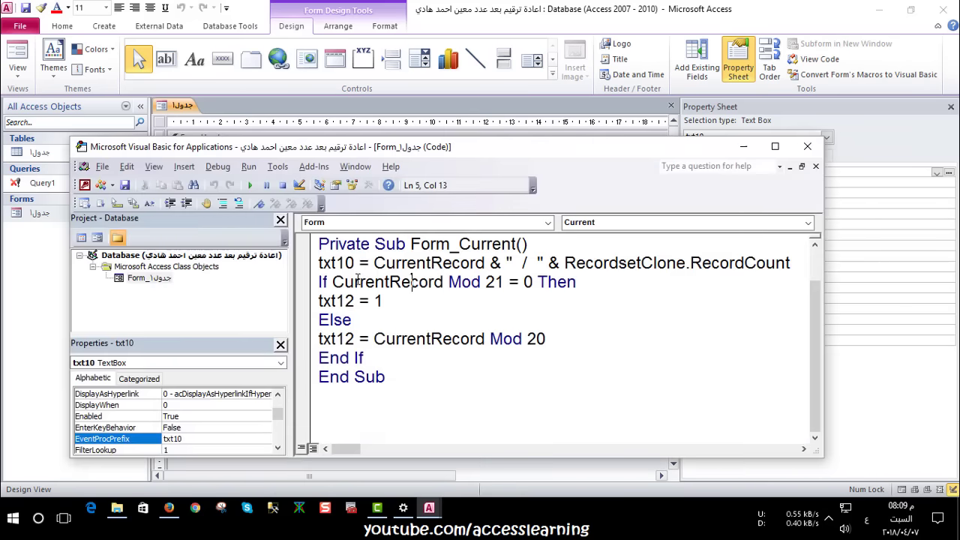
pyautogui.click(354, 262)
pyautogui.moveTo(450, 146)
pyautogui.mouseDown()
pyautogui.moveTo(450, 366)
pyautogui.moveTo(444, 204)
pyautogui.mouseUp()
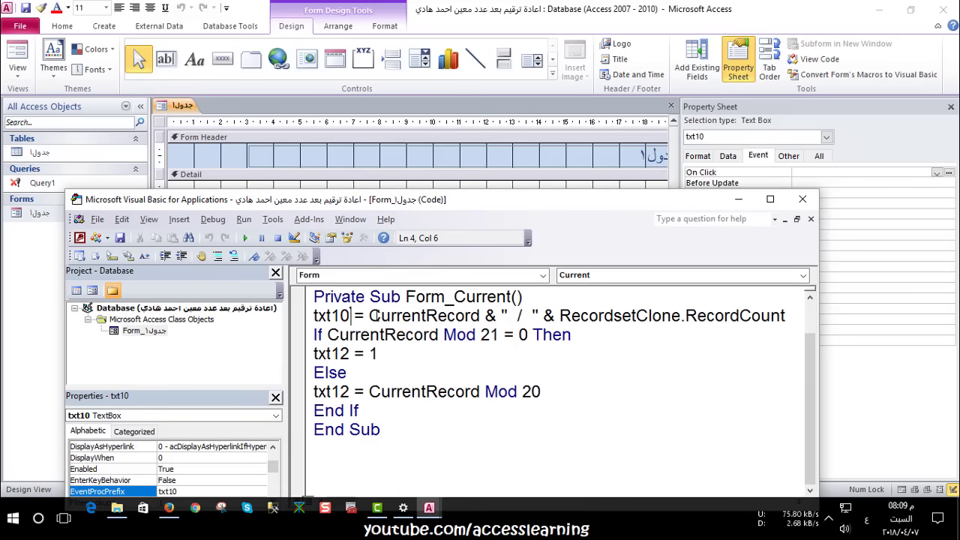
pyautogui.moveTo(369, 316); pyautogui.dragTo(480, 316)
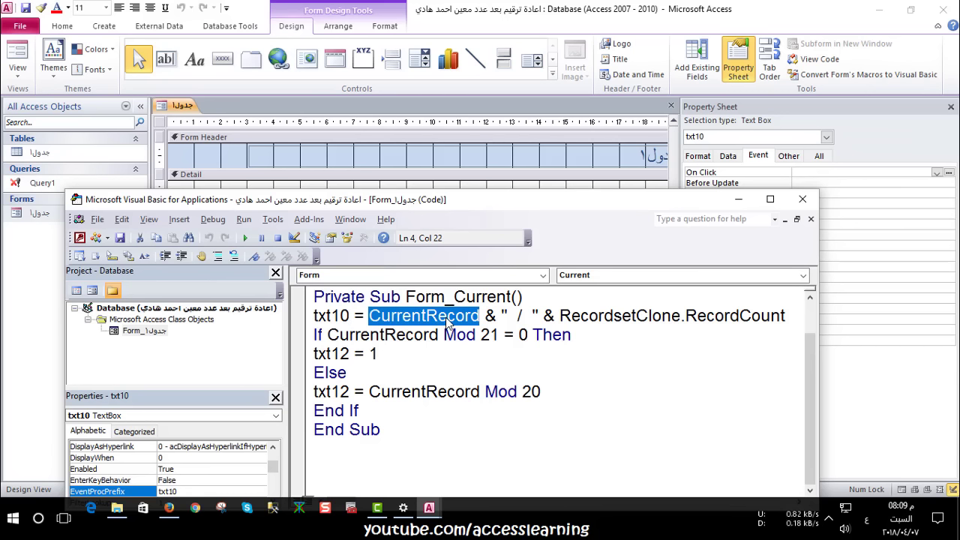
pyautogui.click(488, 315)
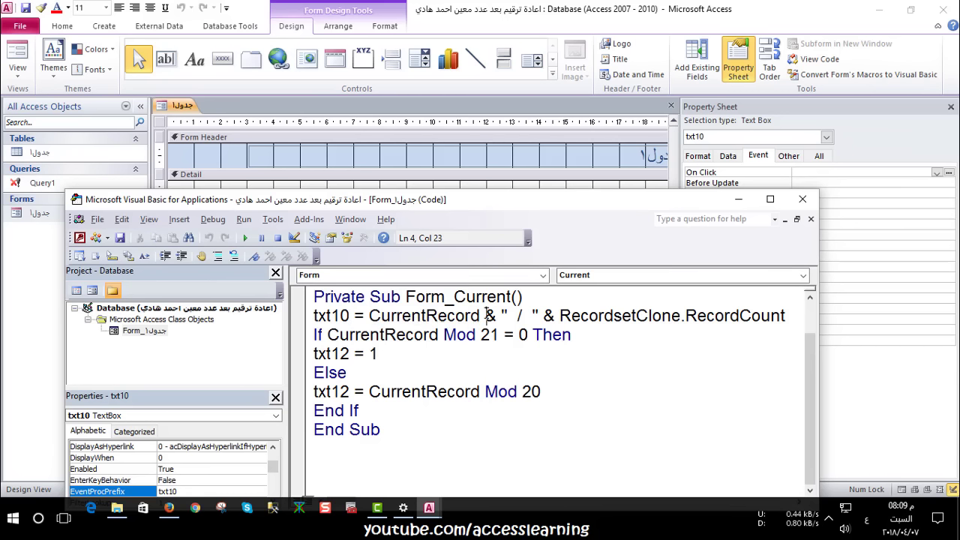
pyautogui.moveTo(513, 316)
pyautogui.mouseDown()
pyautogui.moveTo(529, 315)
pyautogui.moveTo(487, 316)
pyautogui.mouseUp()
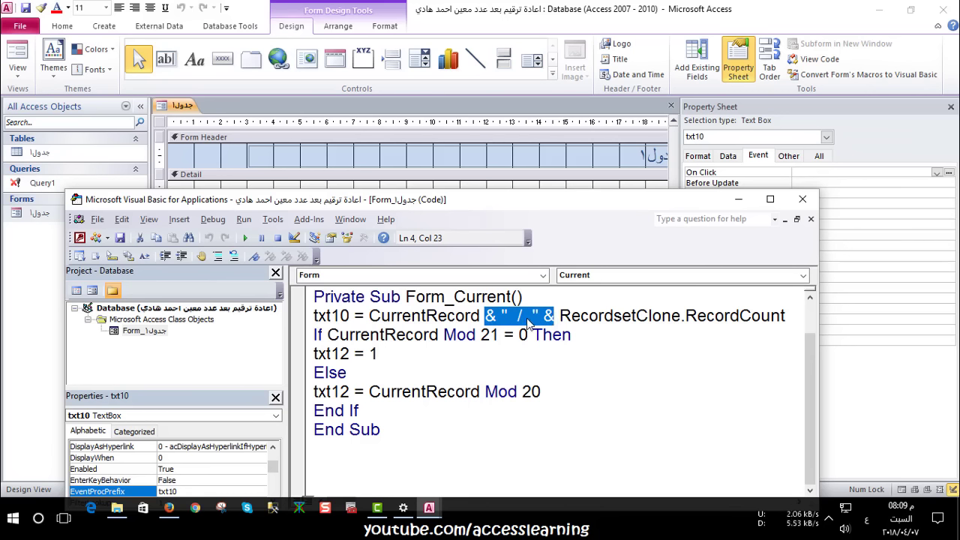
pyautogui.click(598, 334)
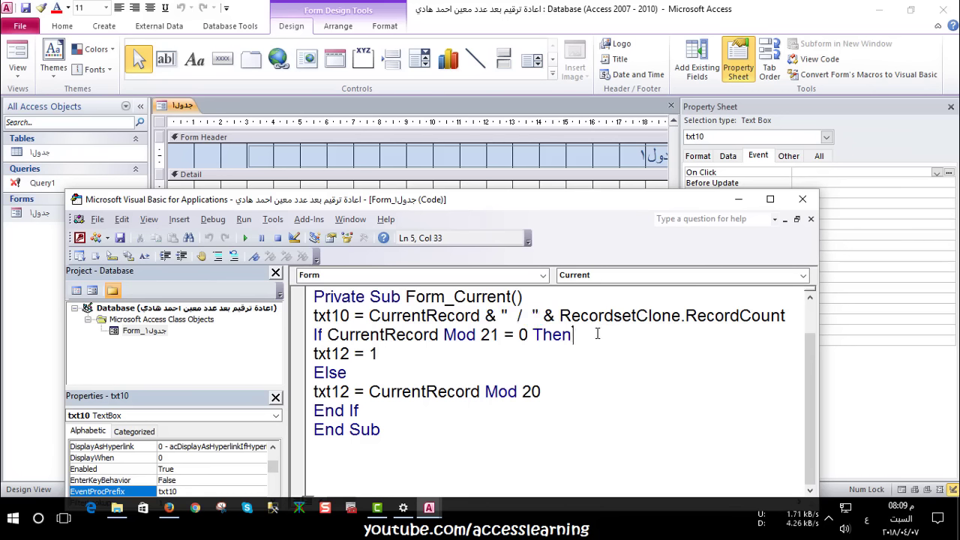
pyautogui.moveTo(560, 315); pyautogui.dragTo(671, 315)
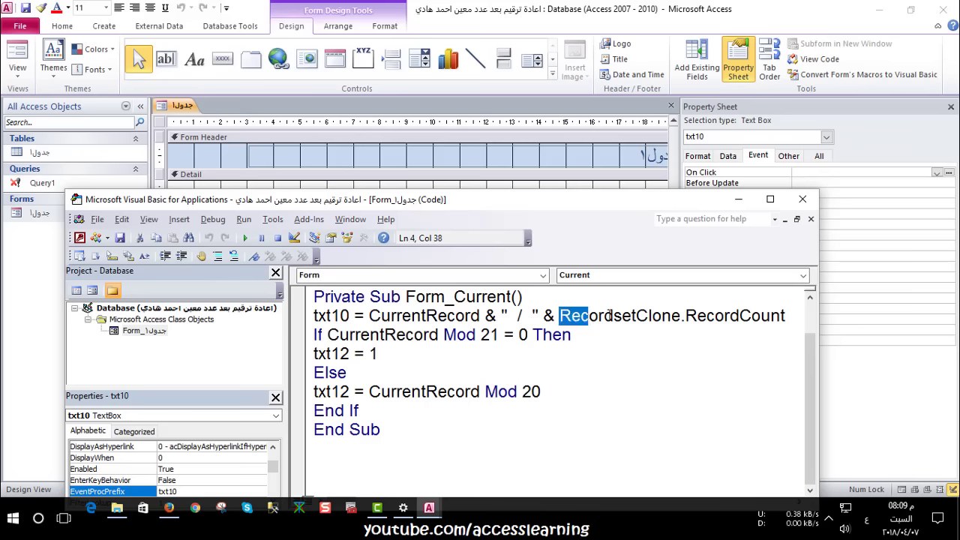
pyautogui.moveTo(793, 317); pyautogui.dragTo(685, 316)
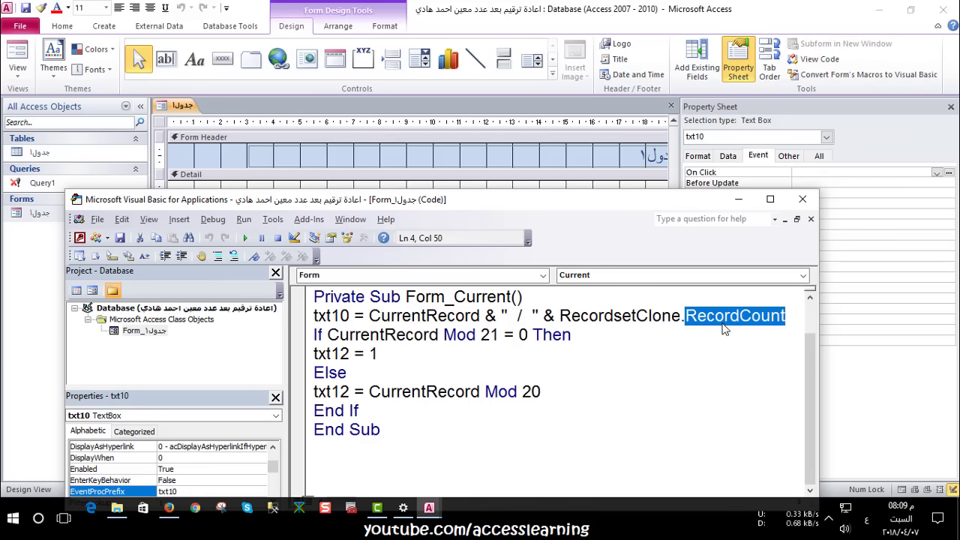
pyautogui.click(564, 361)
# Close the VBA editor, run the form, and check the table's records
pyautogui.click(803, 199)
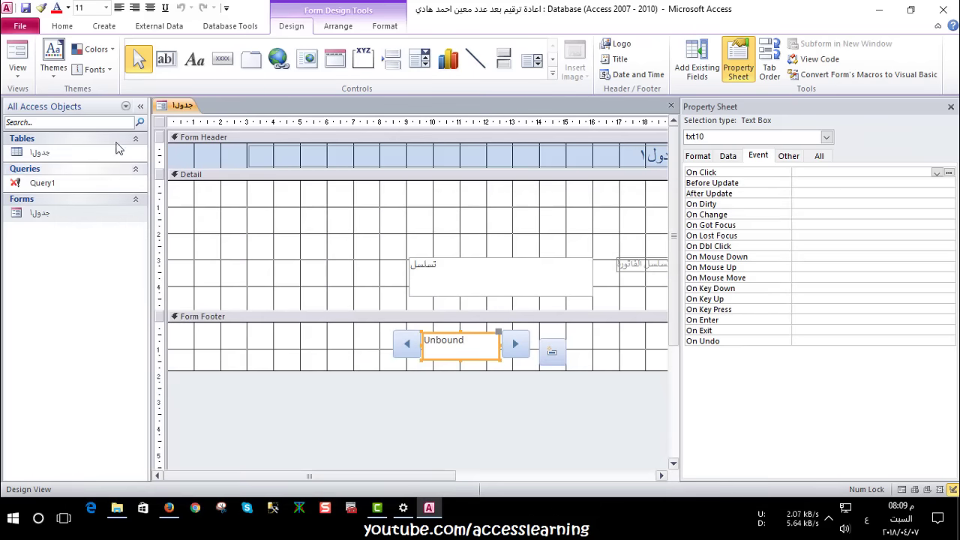
pyautogui.click(17, 52)
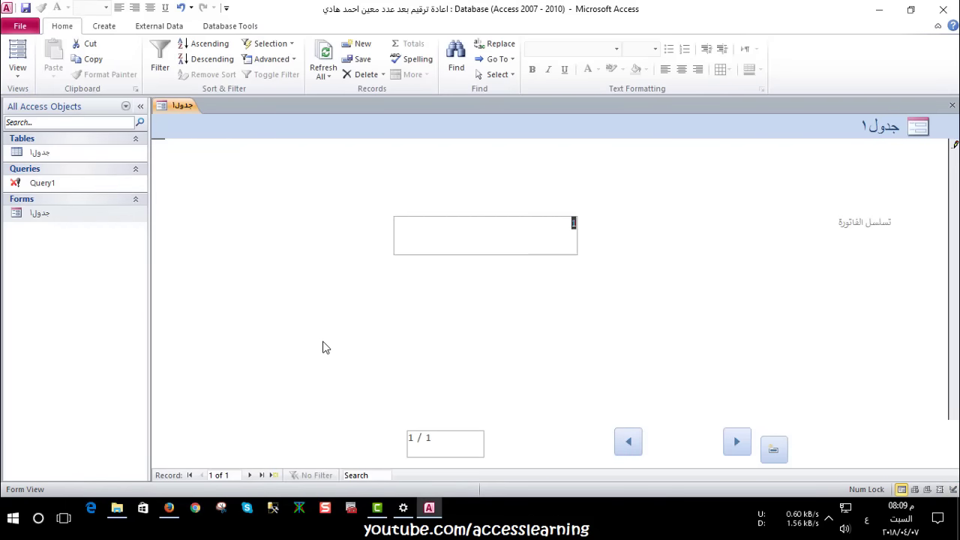
pyautogui.doubleClick(44, 153)
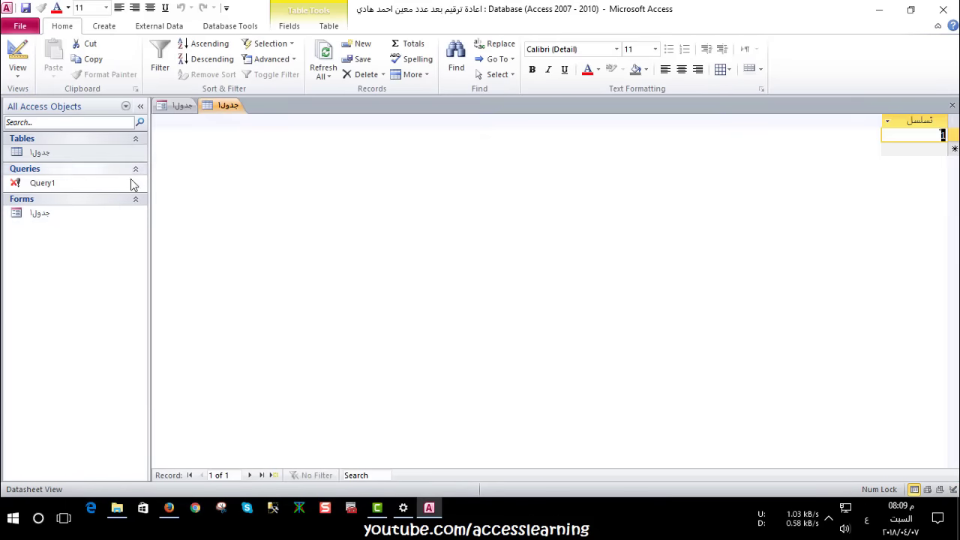
pyautogui.click(953, 105)
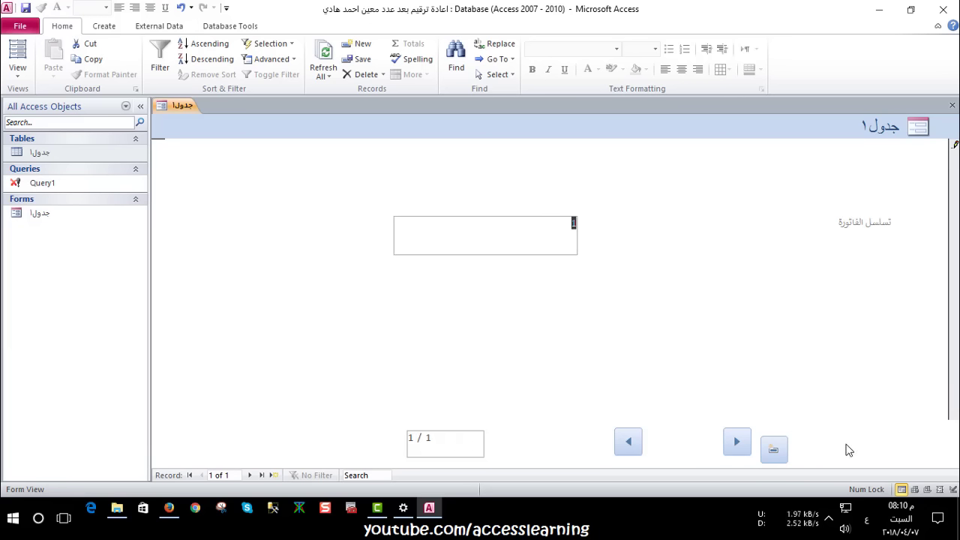
# Add three new records until the counter reads 4 / 3, then return to Design view
pyautogui.click(770, 450)
pyautogui.click(411, 443)
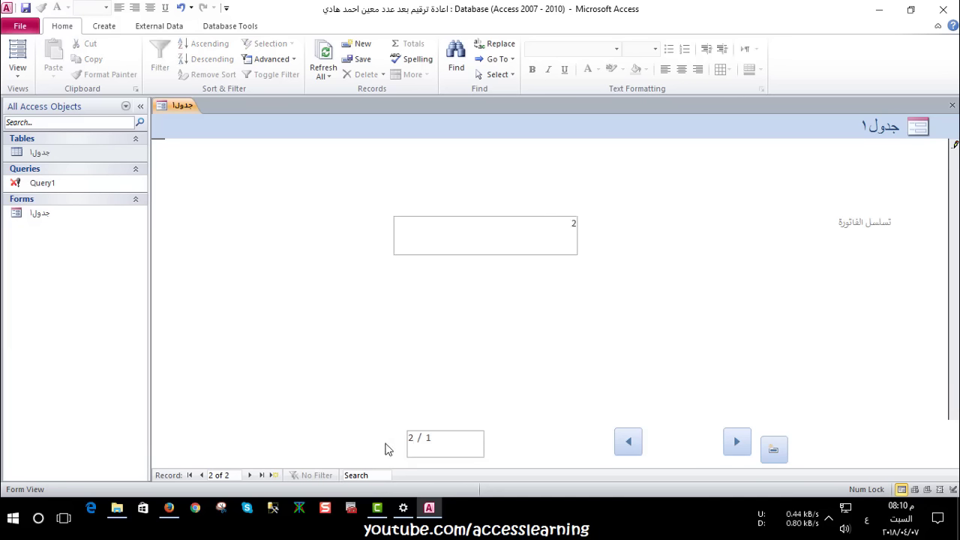
pyautogui.click(778, 450)
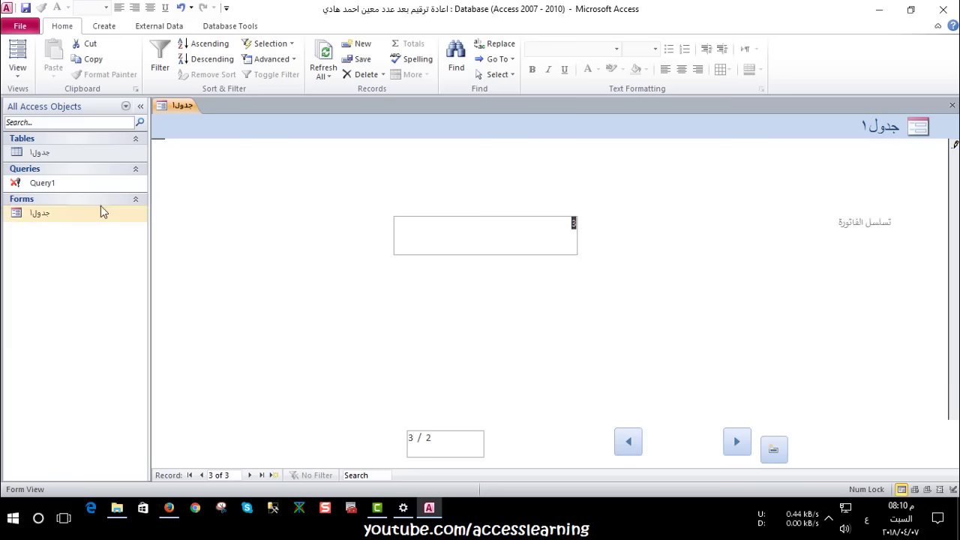
pyautogui.doubleClick(88, 148)
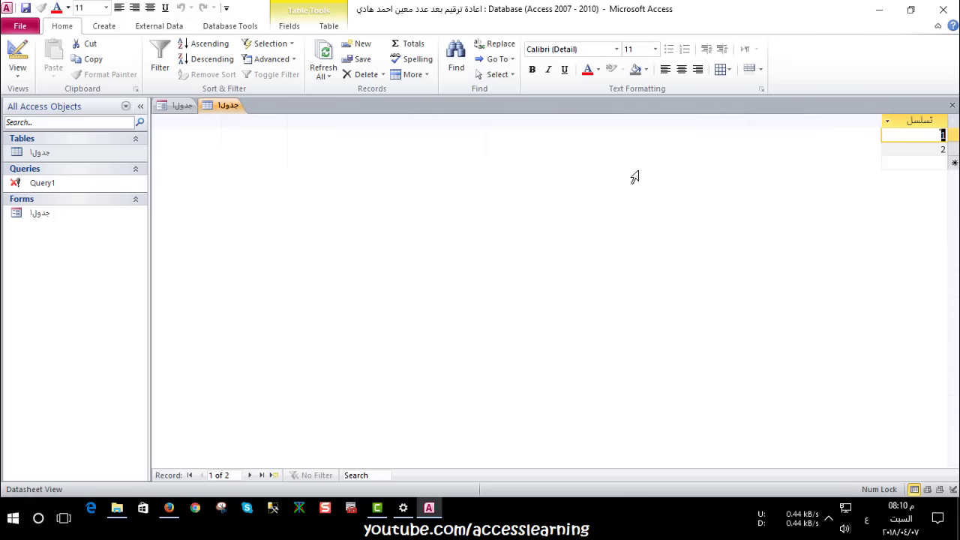
pyautogui.click(953, 105)
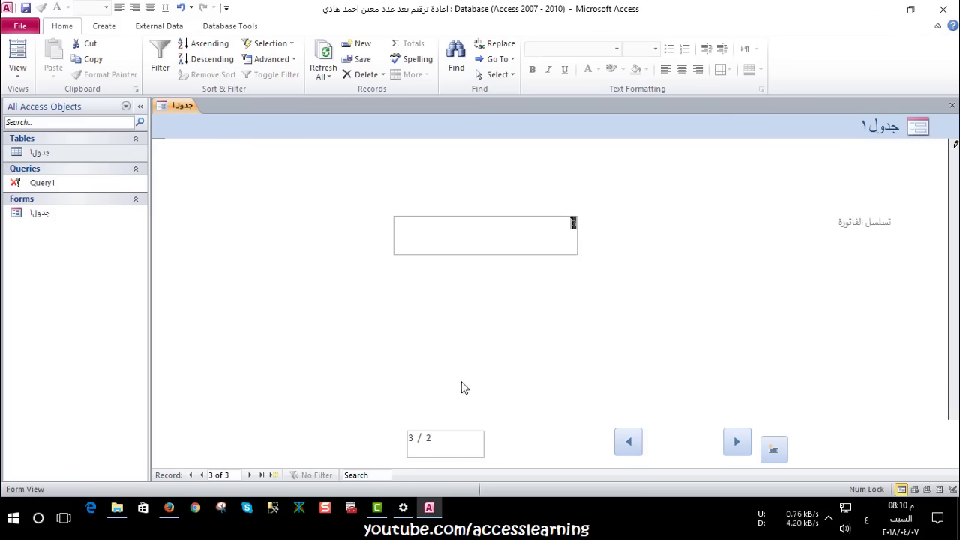
pyautogui.click(773, 449)
pyautogui.rightClick(553, 171)
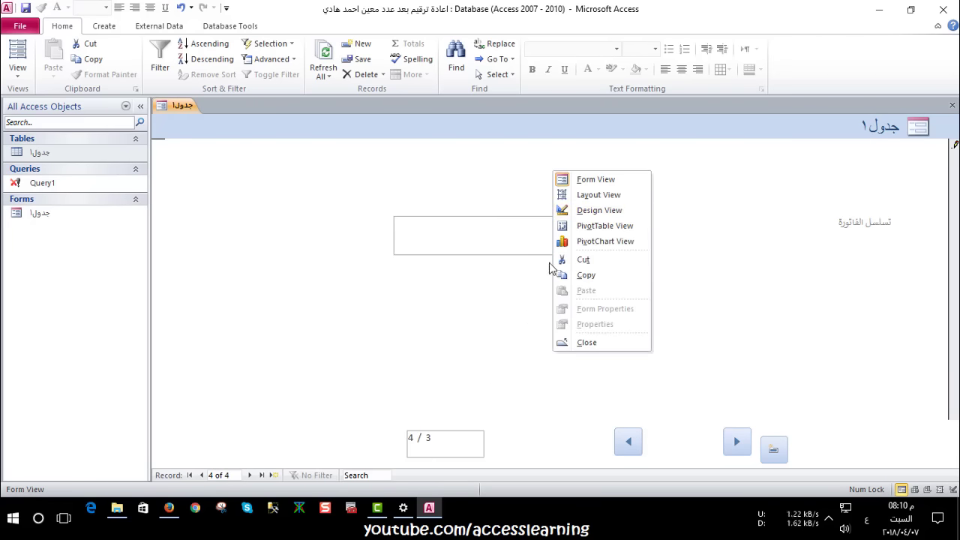
pyautogui.click(585, 210)
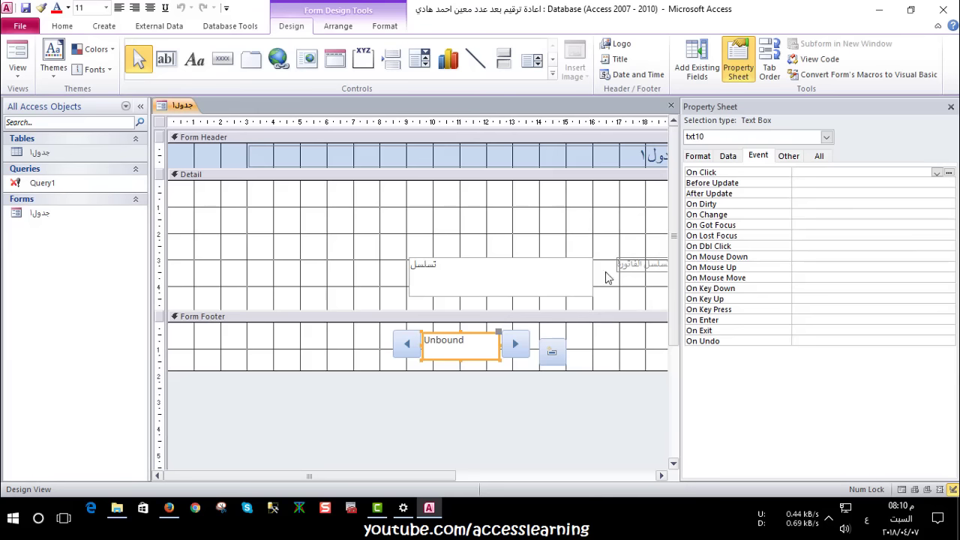
# Open the On Current code for the whole form and inspect the Mod operator on the CurrentRecord If line
pyautogui.click(582, 396)
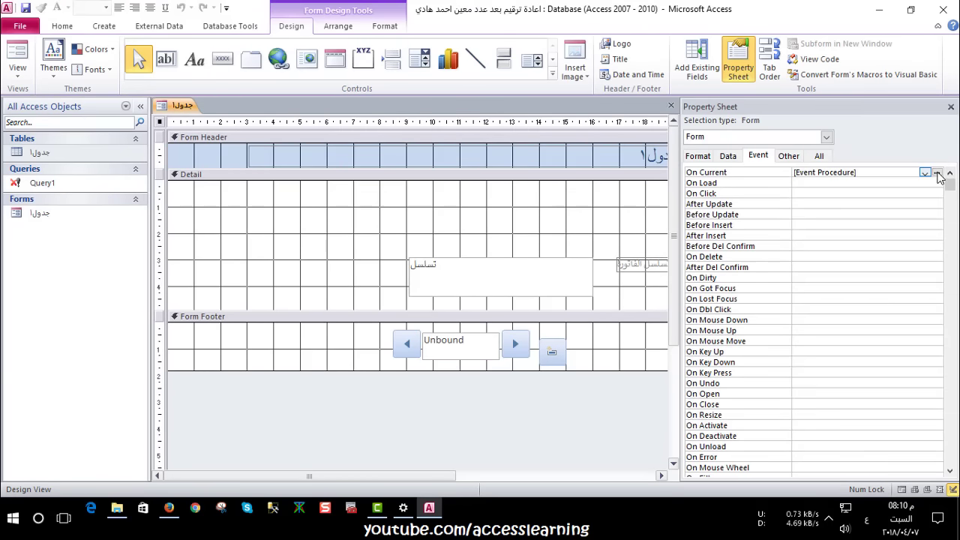
pyautogui.click(937, 172)
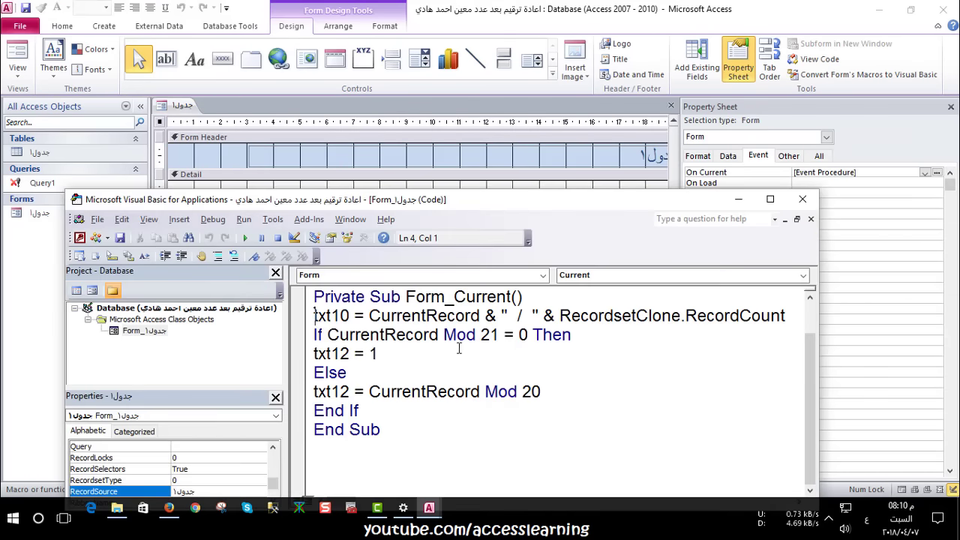
pyautogui.click(340, 334)
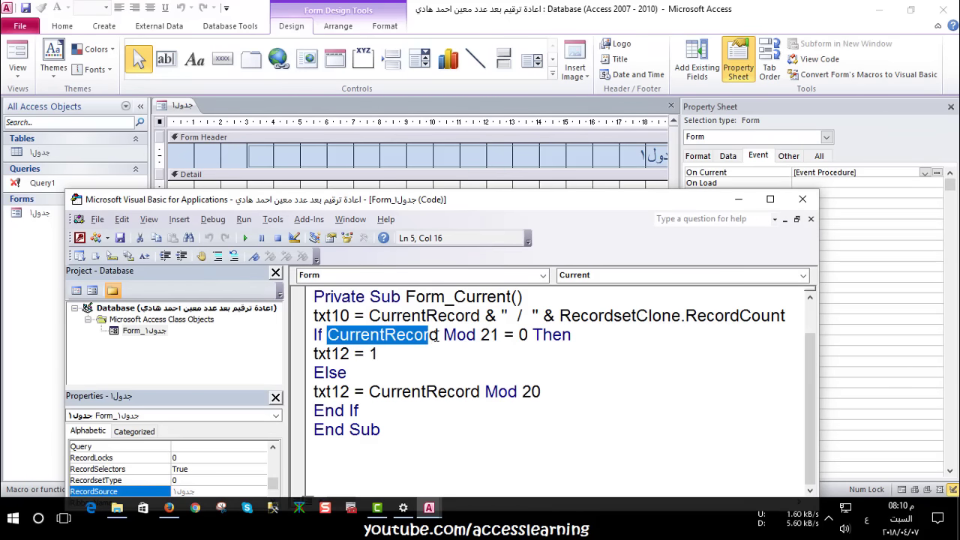
pyautogui.moveTo(410, 339); pyautogui.dragTo(477, 335)
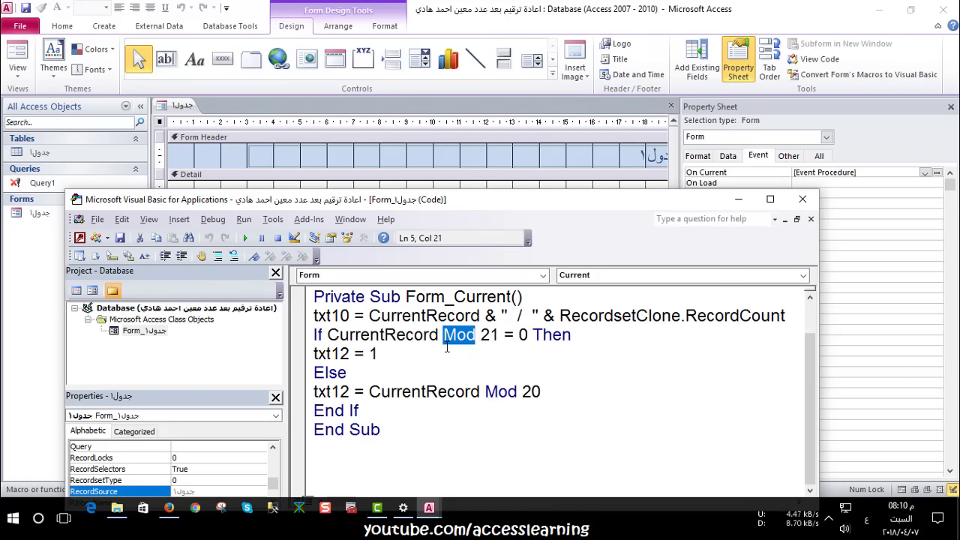
pyautogui.click(453, 337)
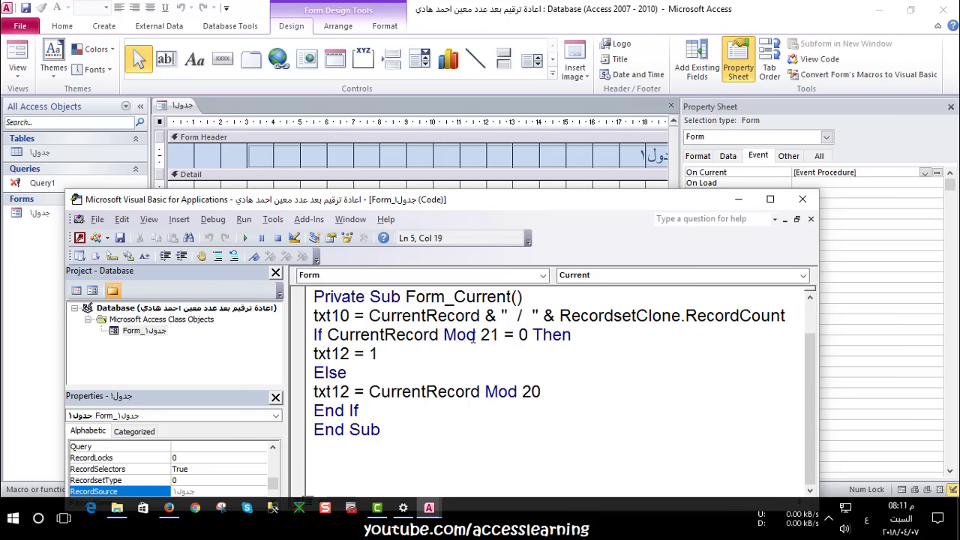
# Highlight the 21 divisor in the Mod line, then move the code window down to reveal the form design
pyautogui.moveTo(500, 335); pyautogui.dragTo(481, 336)
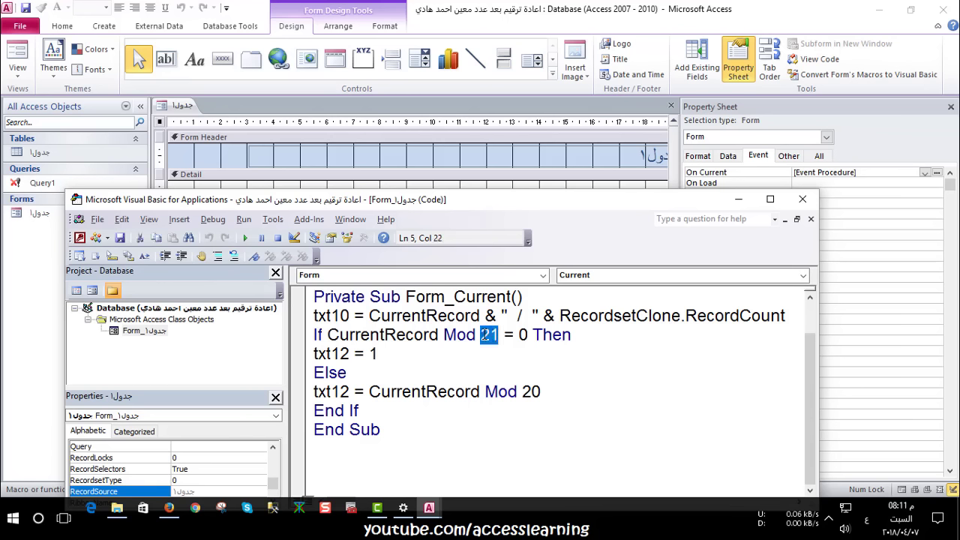
pyautogui.click(489, 336)
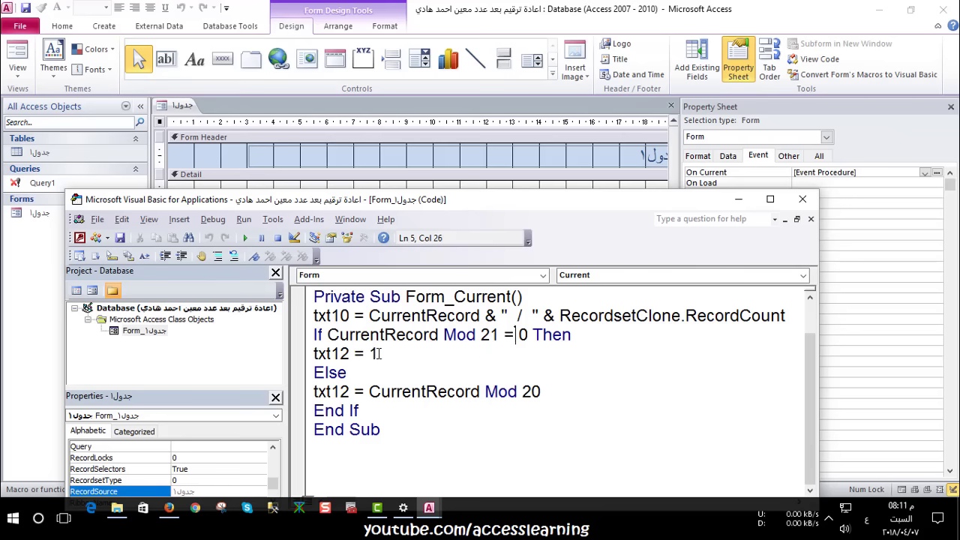
pyautogui.moveTo(387, 200); pyautogui.dragTo(388, 379)
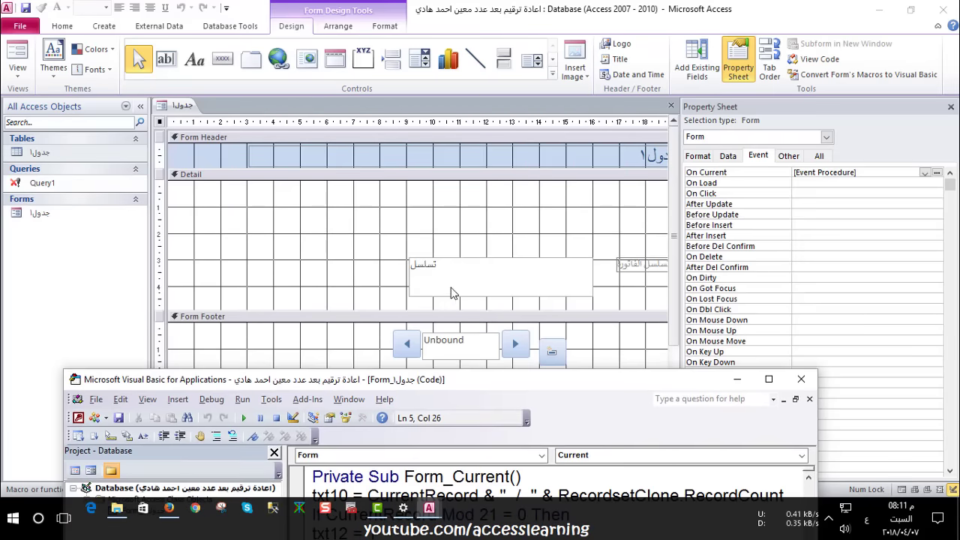
# Select txt12, review the Mod 21 and Mod 20 lines in the code, then close the editor
pyautogui.click(450, 291)
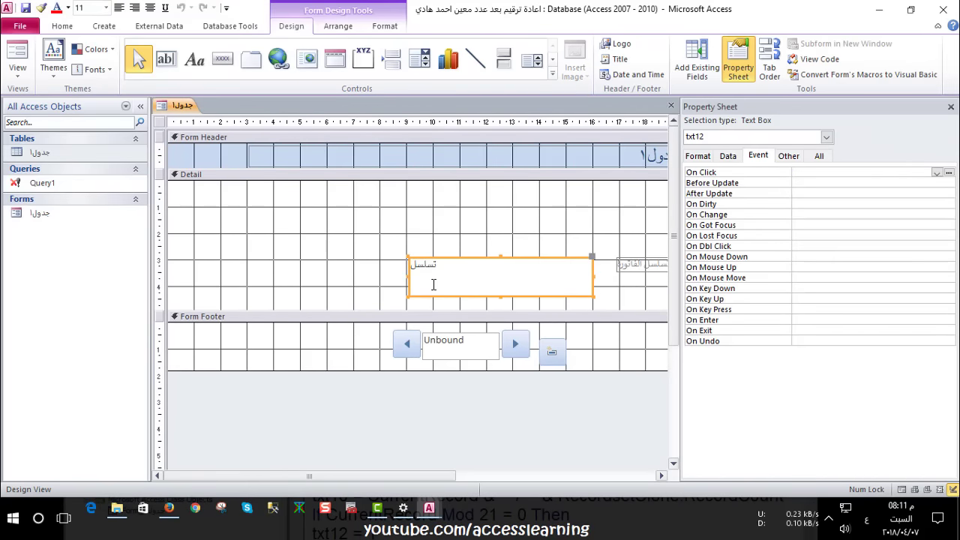
pyautogui.click(430, 511)
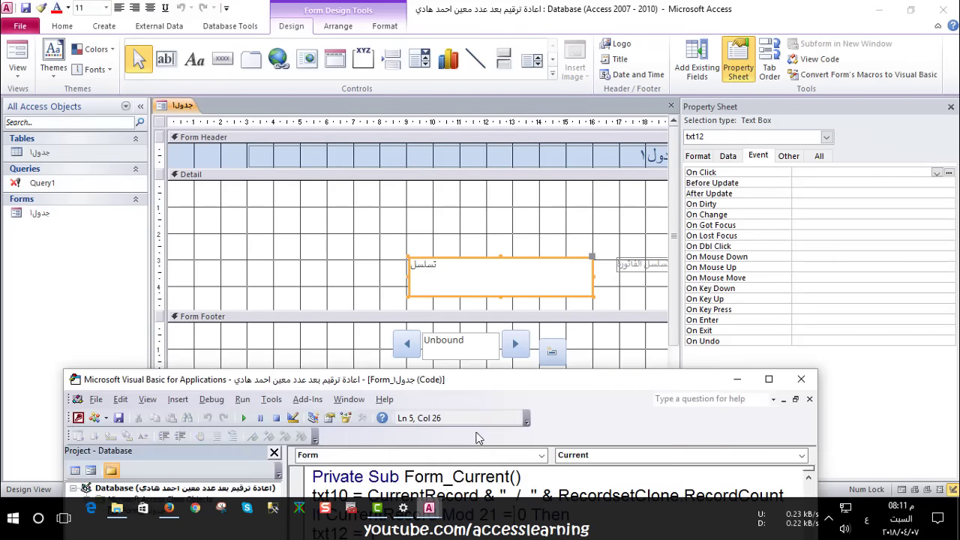
pyautogui.moveTo(432, 381); pyautogui.dragTo(433, 173)
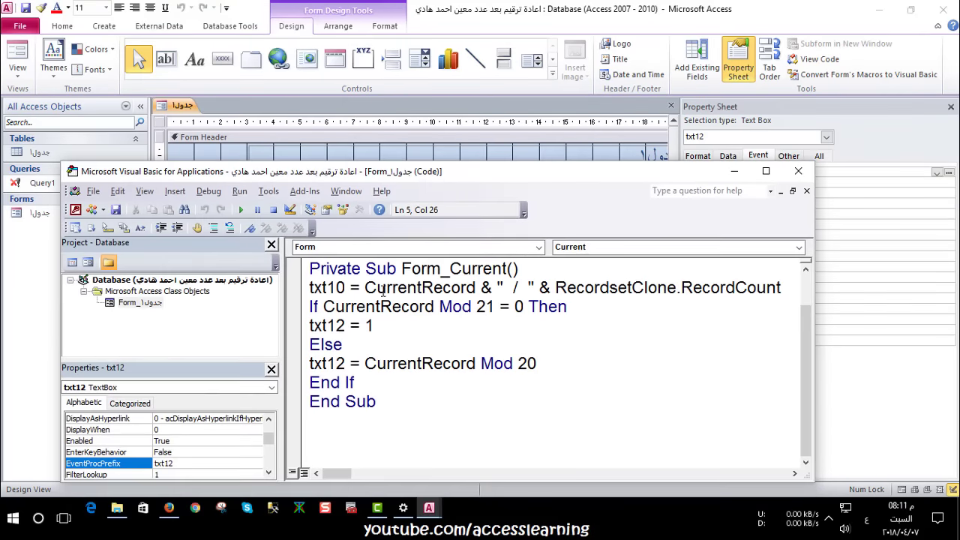
pyautogui.click(365, 325)
pyautogui.moveTo(365, 363); pyautogui.dragTo(477, 363)
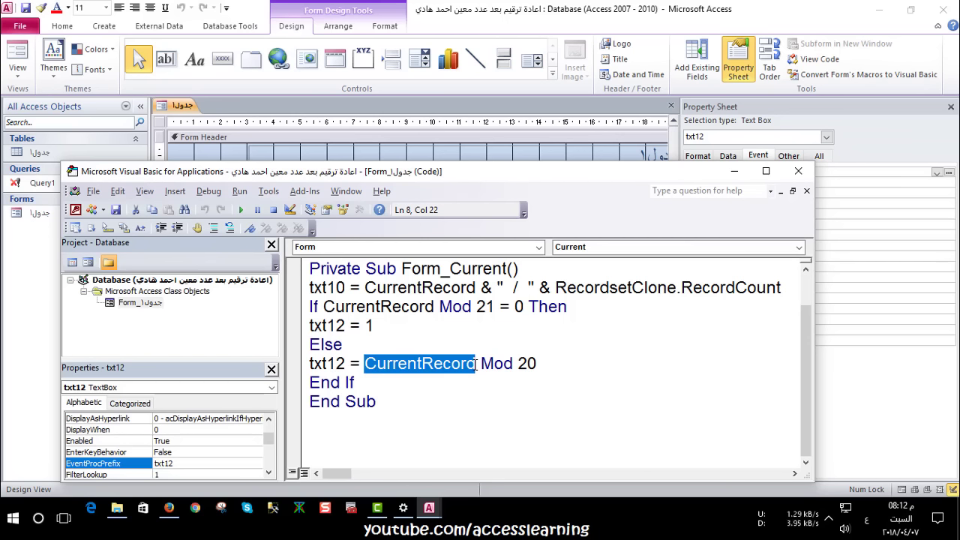
pyautogui.click(523, 363)
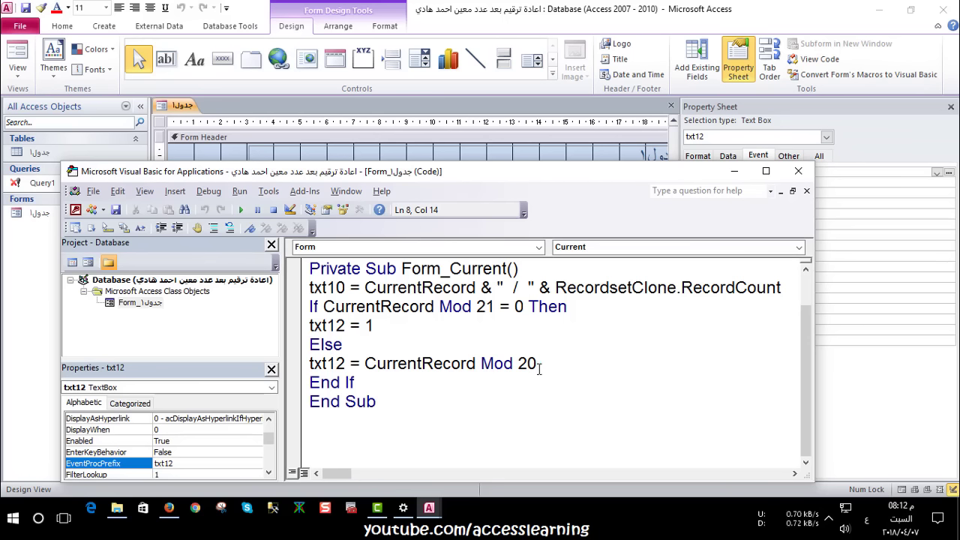
pyautogui.click(486, 306)
pyautogui.click(799, 173)
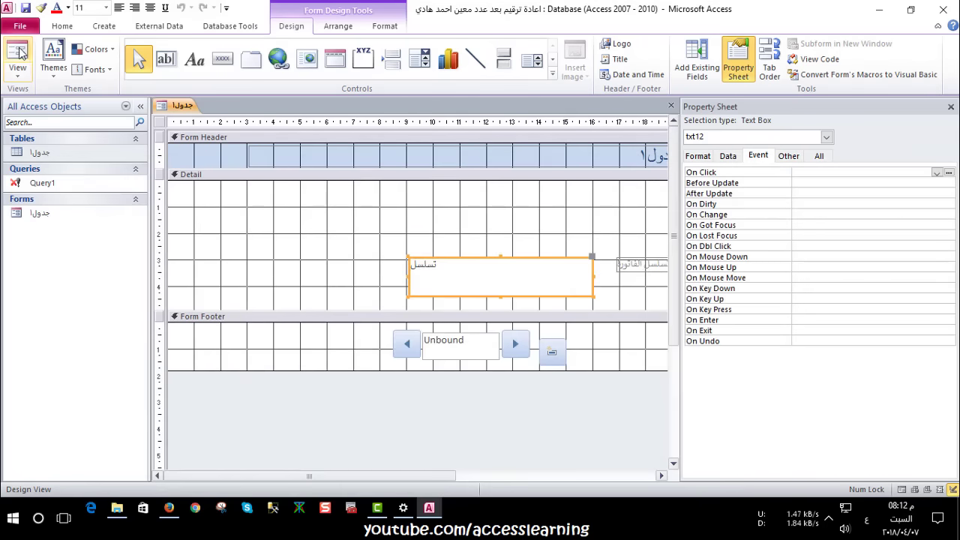
# Delete all four records from table جدول1 and close the datasheet
pyautogui.doubleClick(57, 156)
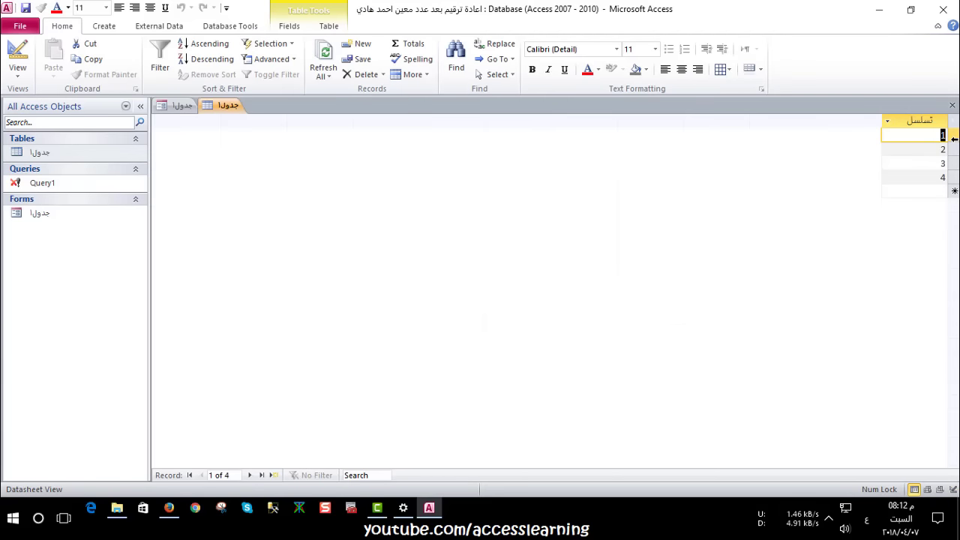
pyautogui.moveTo(942, 135); pyautogui.dragTo(941, 179)
pyautogui.press('Delete')
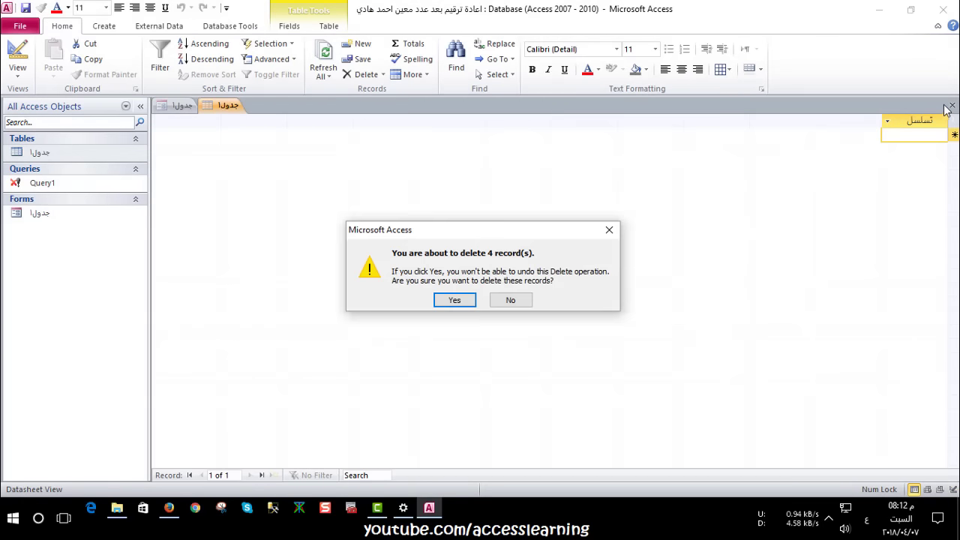
pyautogui.click(442, 301)
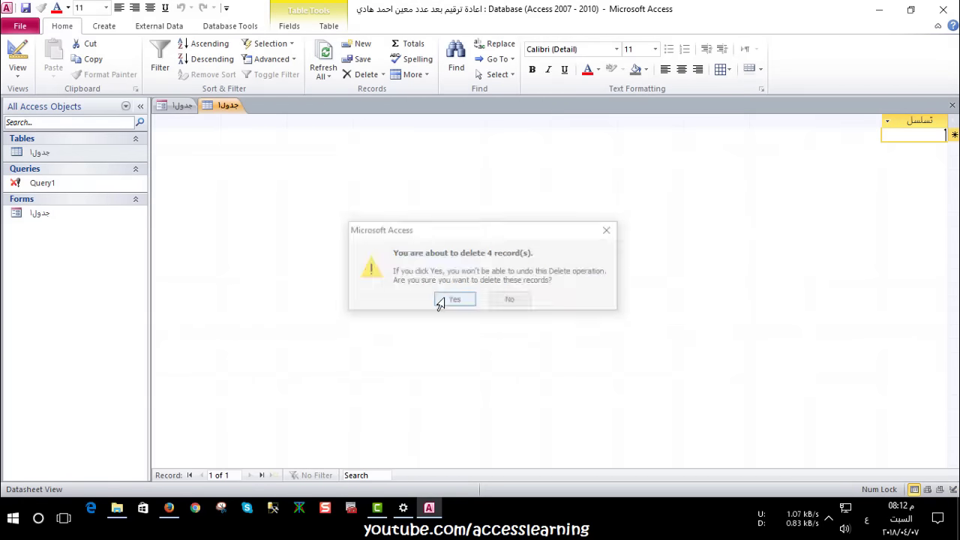
pyautogui.click(953, 105)
# In the form's On Current code, change the divisors 21 to 6 and 20 to 5
pyautogui.click(467, 409)
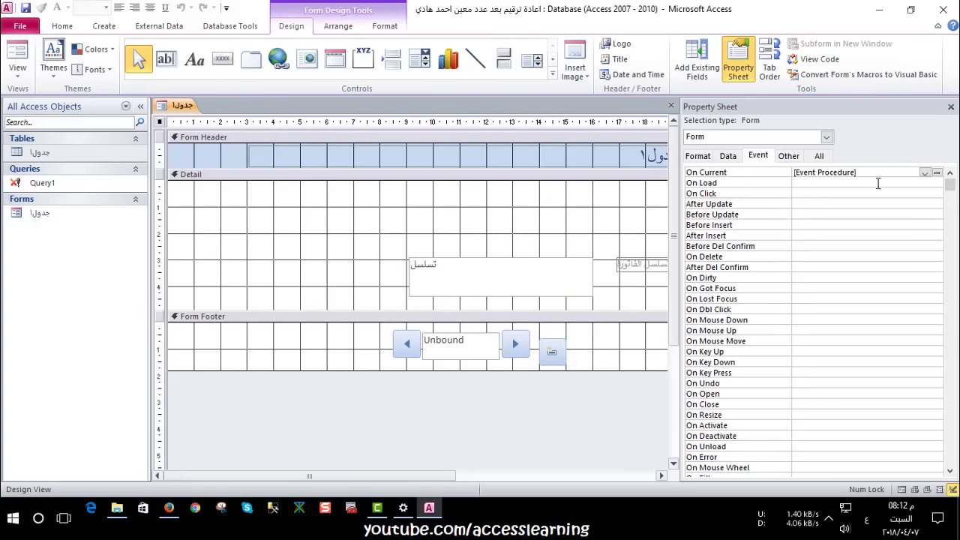
pyautogui.click(948, 173)
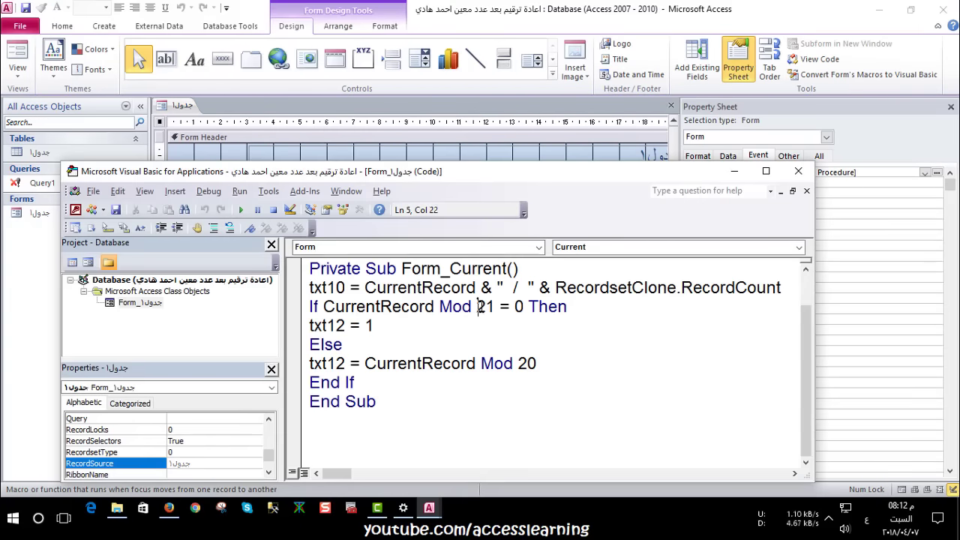
pyautogui.moveTo(476, 306); pyautogui.dragTo(495, 306)
pyautogui.write('6')
pyautogui.moveTo(517, 363); pyautogui.dragTo(537, 364)
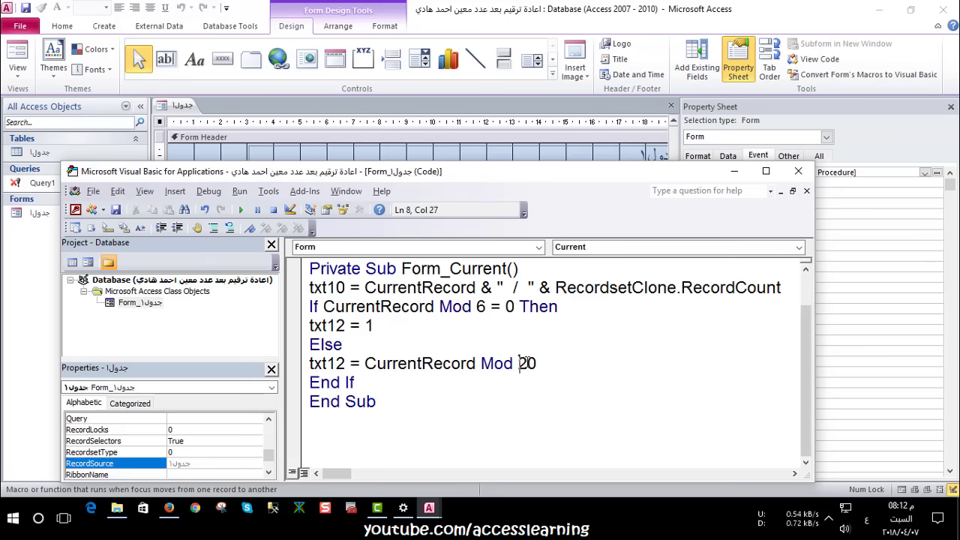
pyautogui.write('6')
pyautogui.press('BackSpace')
pyautogui.write('5')
pyautogui.click(518, 414)
pyautogui.click(798, 171)
# Confirm table جدول1 is empty, then switch the form to Form View
pyautogui.doubleClick(39, 153)
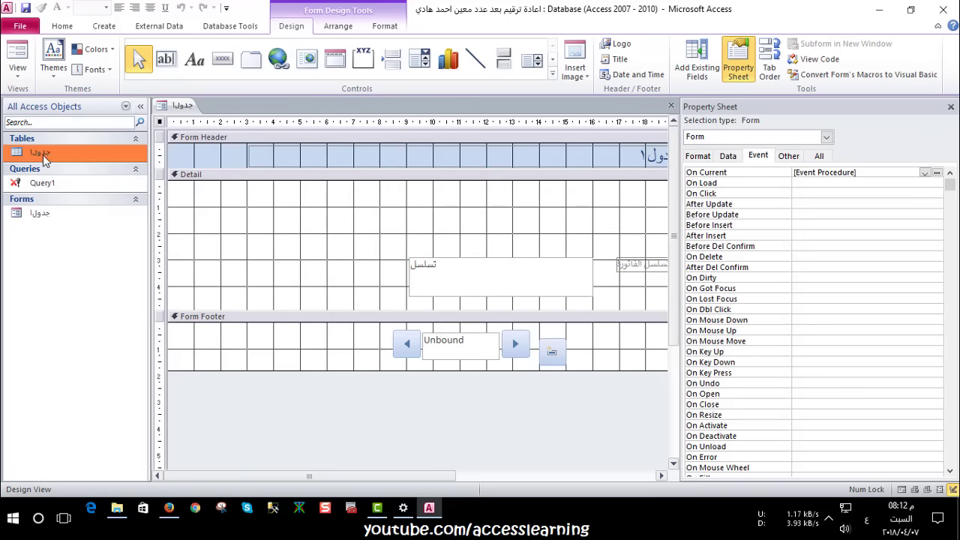
pyautogui.click(953, 105)
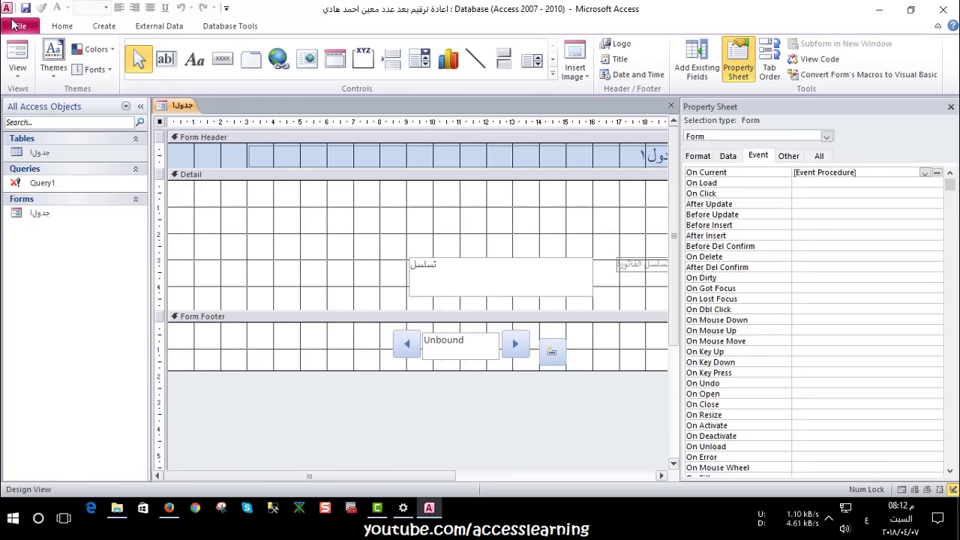
pyautogui.click(17, 60)
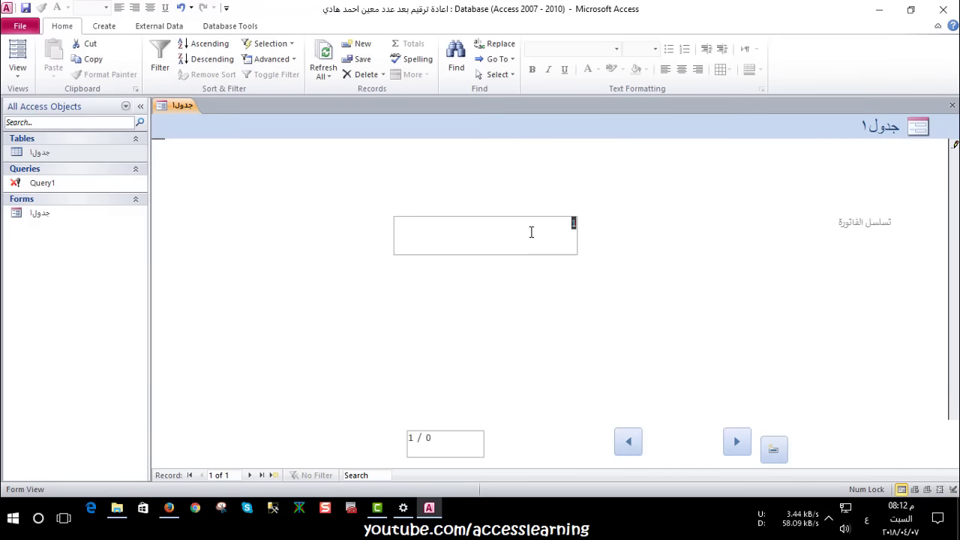
# Add twelve new records through the form's new-record button, then close the form
pyautogui.click(775, 451)
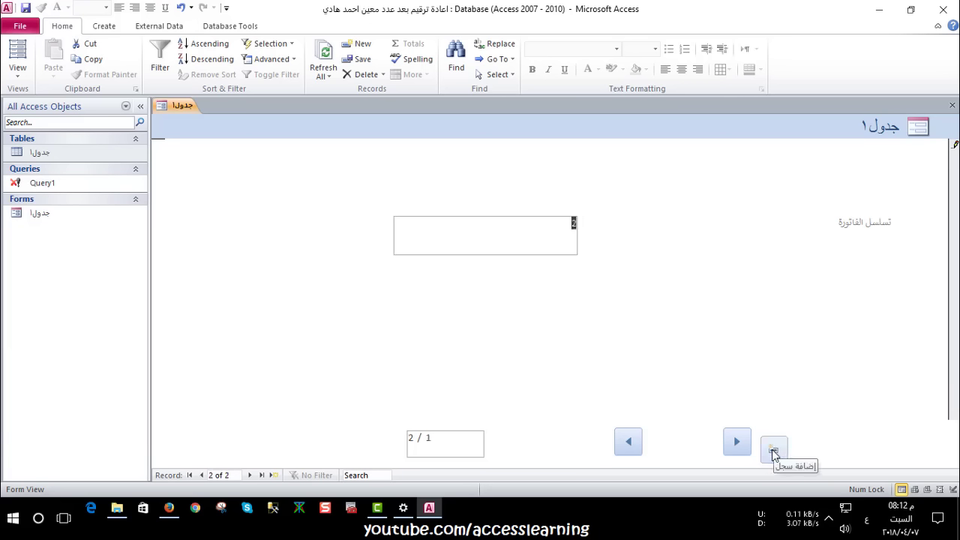
pyautogui.click(775, 452)
pyautogui.click(775, 452)
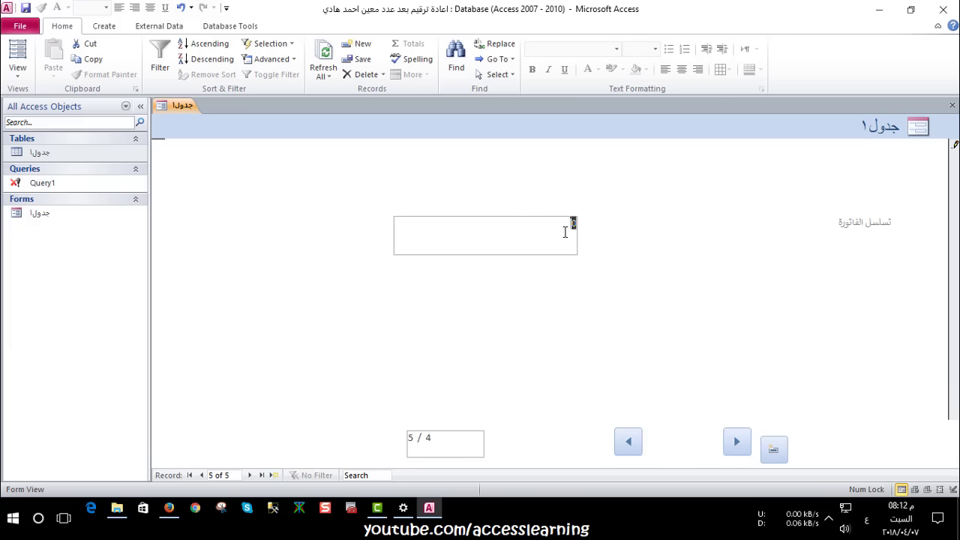
pyautogui.click(775, 450)
pyautogui.click(772, 449)
pyautogui.click(772, 449)
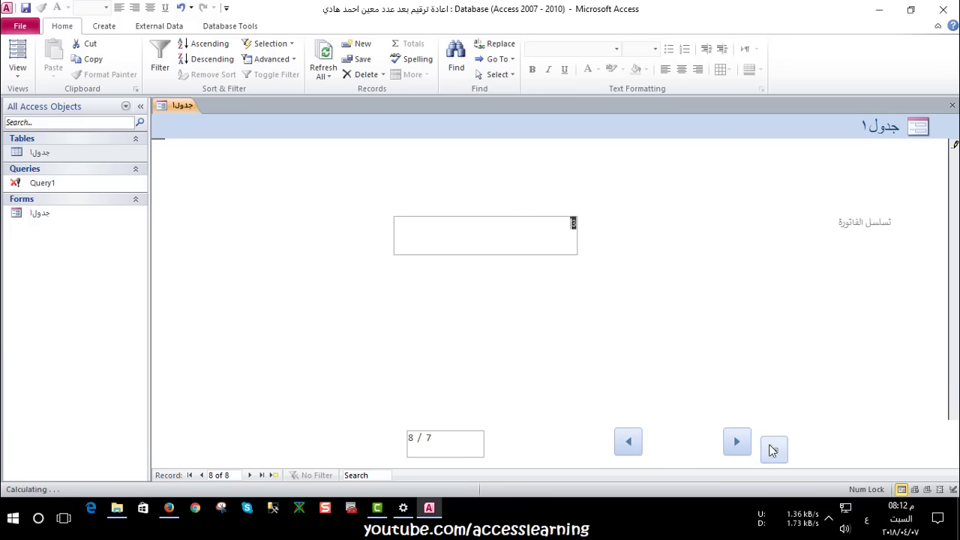
pyautogui.click(772, 448)
pyautogui.click(773, 449)
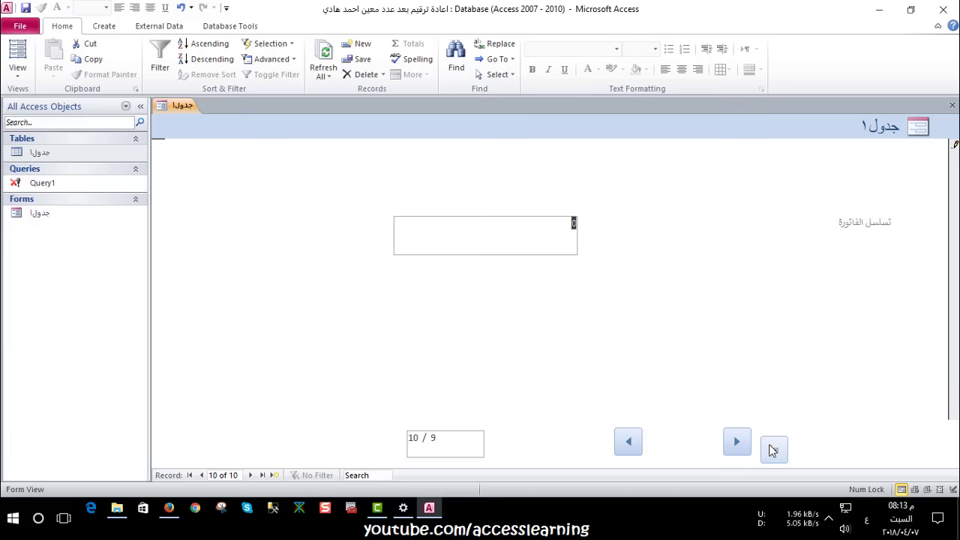
pyautogui.click(774, 450)
pyautogui.click(774, 450)
pyautogui.click(774, 450)
pyautogui.click(773, 450)
pyautogui.click(773, 450)
pyautogui.click(953, 105)
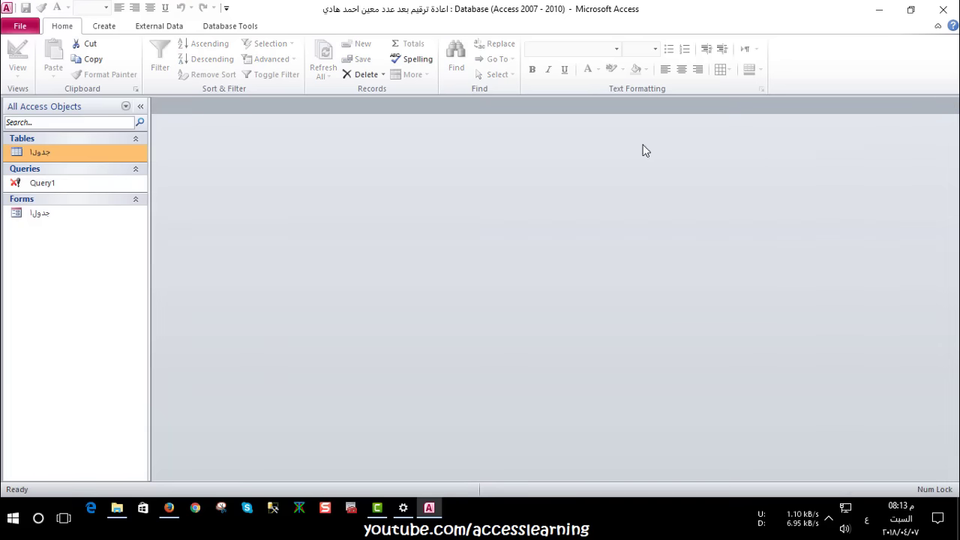
# Check in table جدول1 that the تسلسل values cycle 1–4, 0, including records 11 and 12
pyautogui.doubleClick(39, 151)
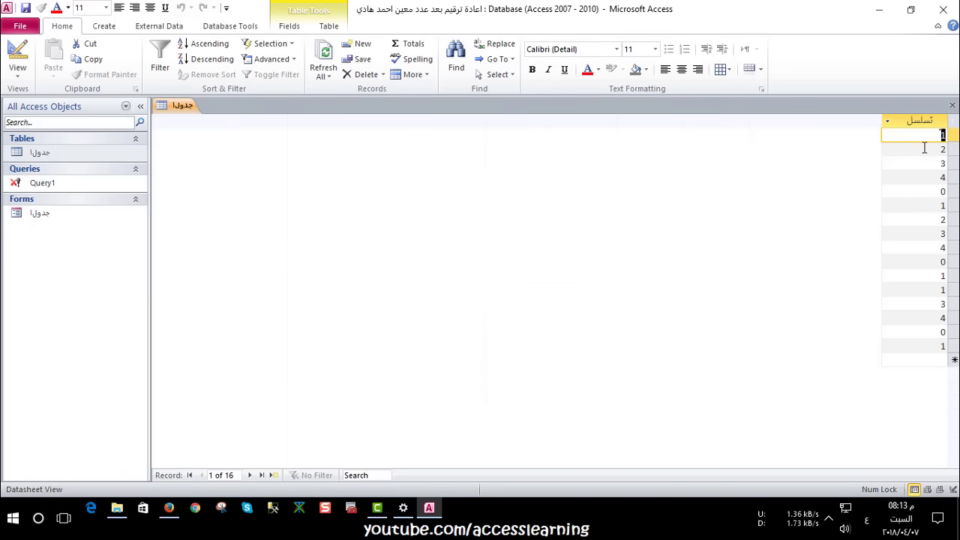
pyautogui.click(928, 276)
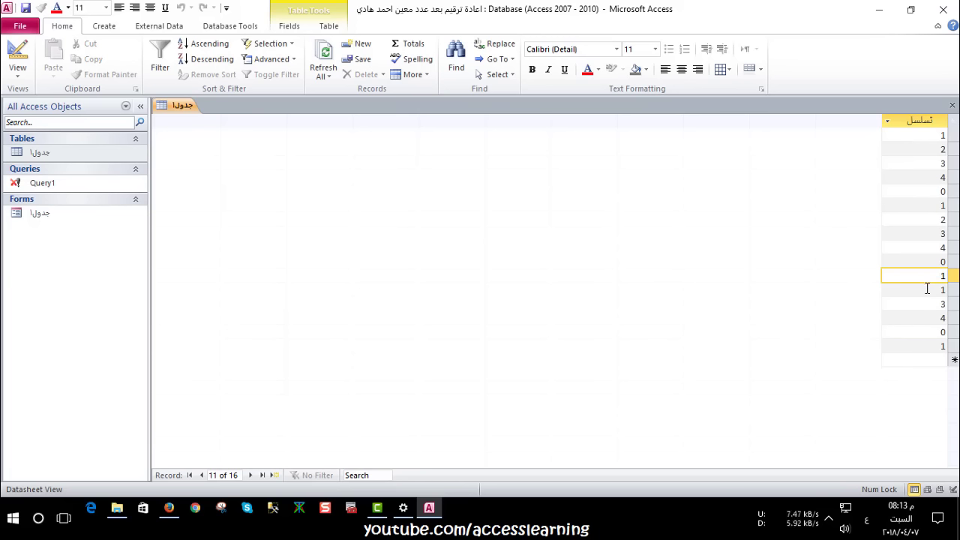
pyautogui.click(927, 289)
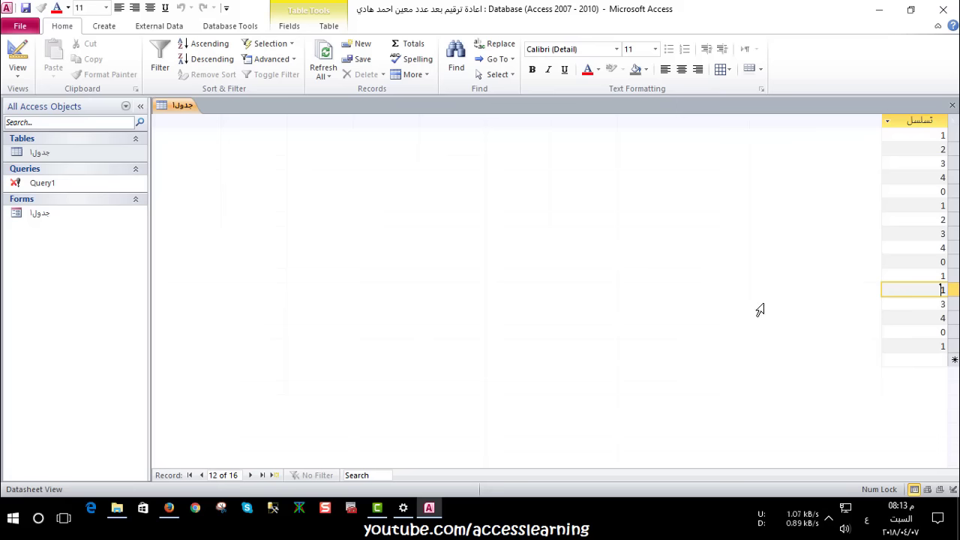
pyautogui.click(953, 107)
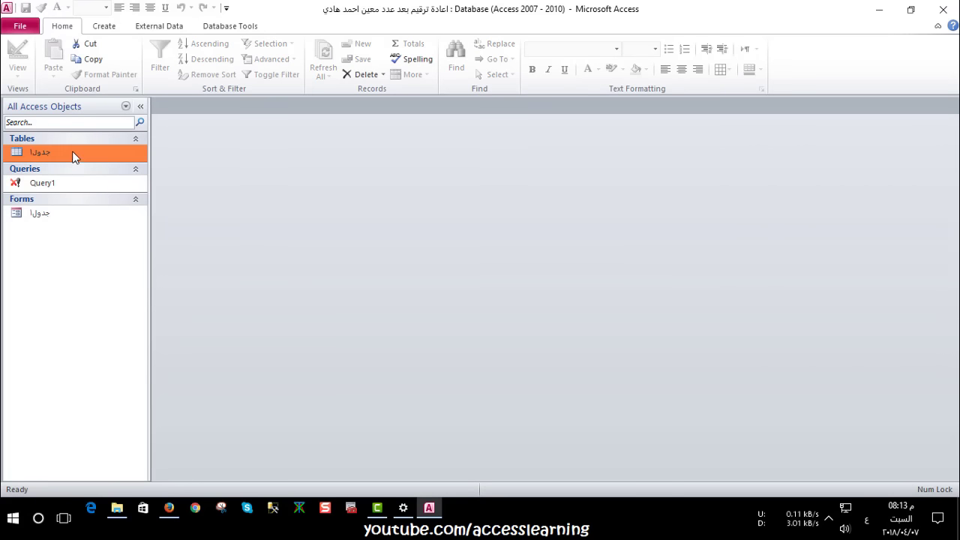
# Open form جدول1 in Design View and change Mod 5 to Mod 6 in its On Current code
pyautogui.rightClick(42, 214)
pyautogui.click(73, 254)
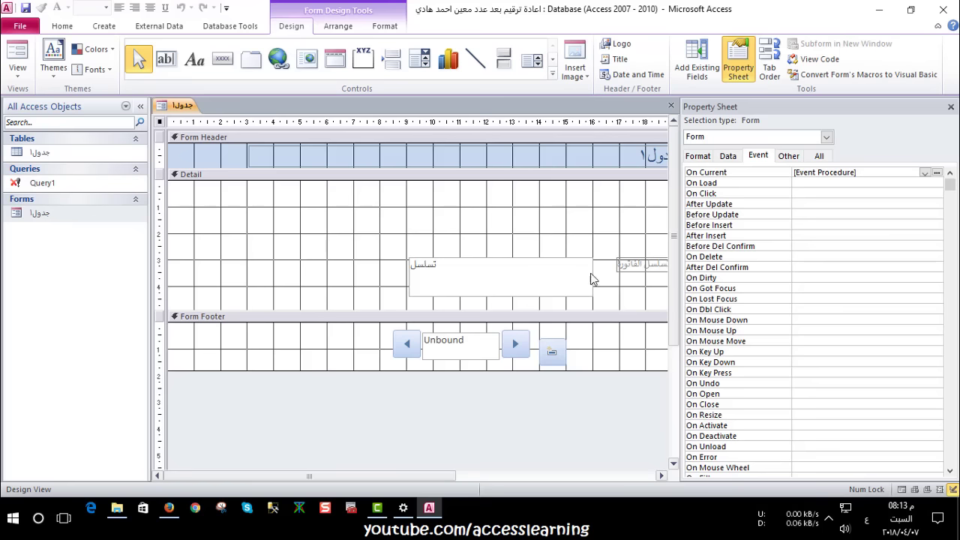
pyautogui.click(937, 173)
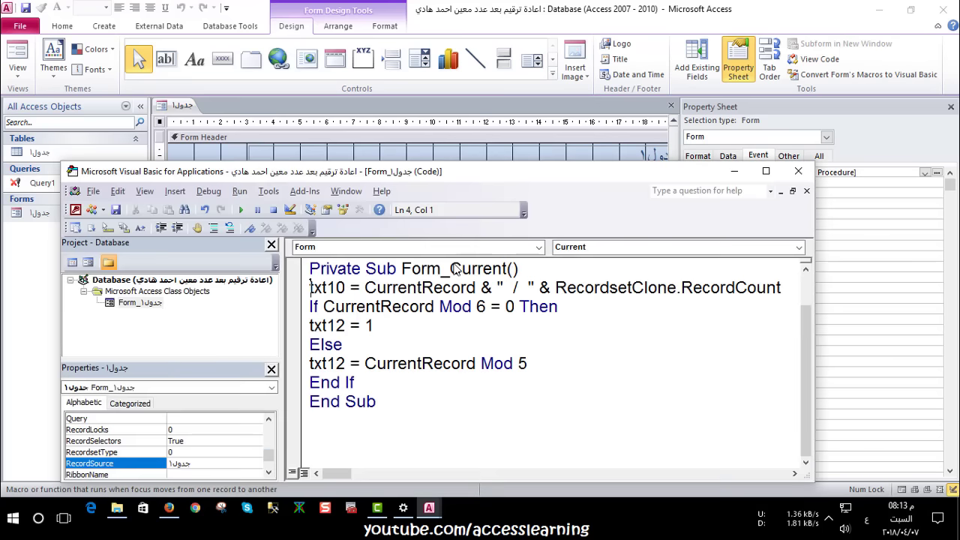
pyautogui.click(522, 366)
pyautogui.moveTo(523, 366); pyautogui.dragTo(527, 366)
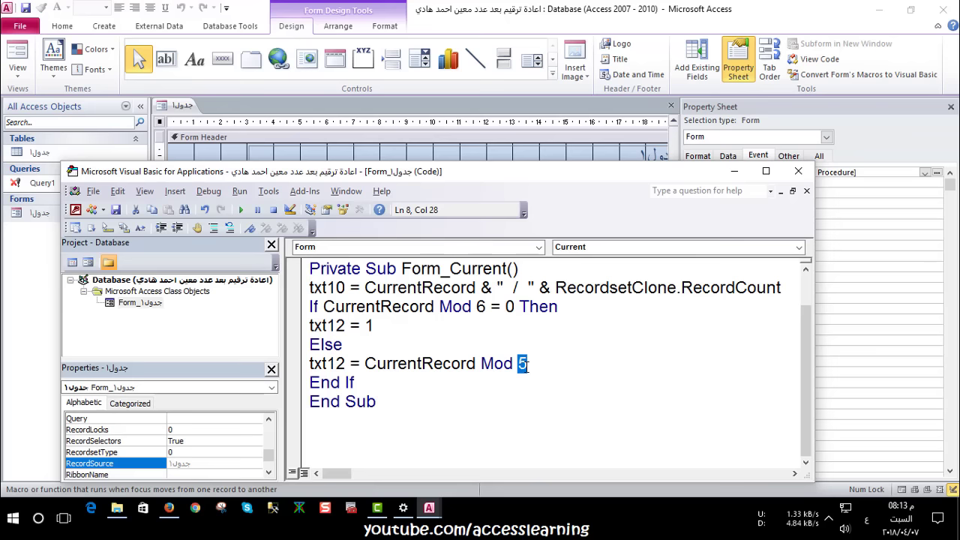
pyautogui.write('6')
pyautogui.click(445, 395)
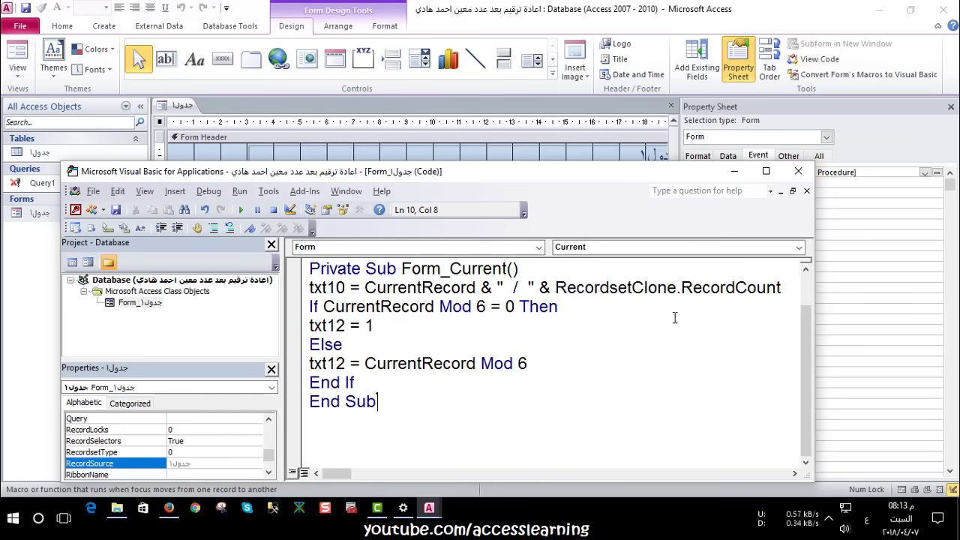
pyautogui.click(799, 171)
# Save and close the form, then run delete query Query1, confirming removal of 16 rows
pyautogui.click(671, 105)
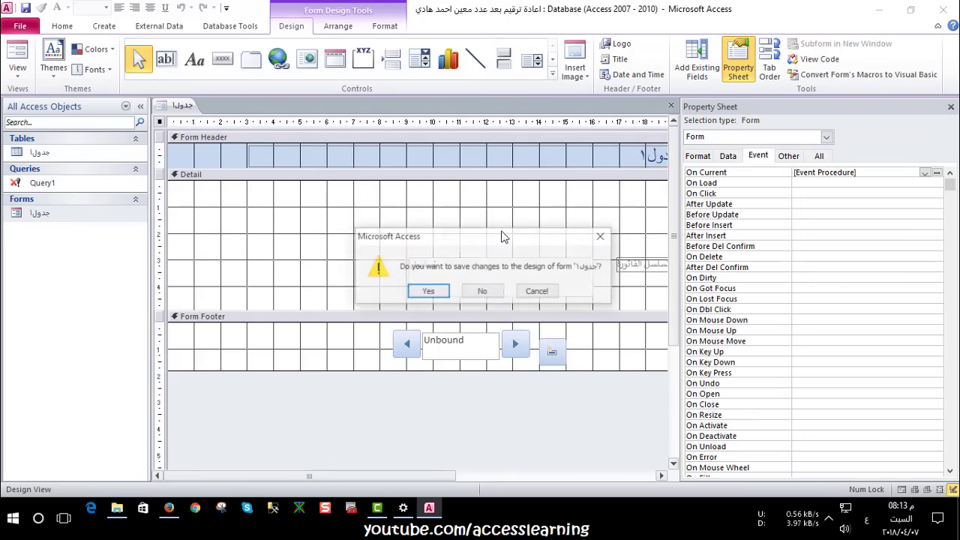
pyautogui.click(428, 291)
pyautogui.doubleClick(117, 178)
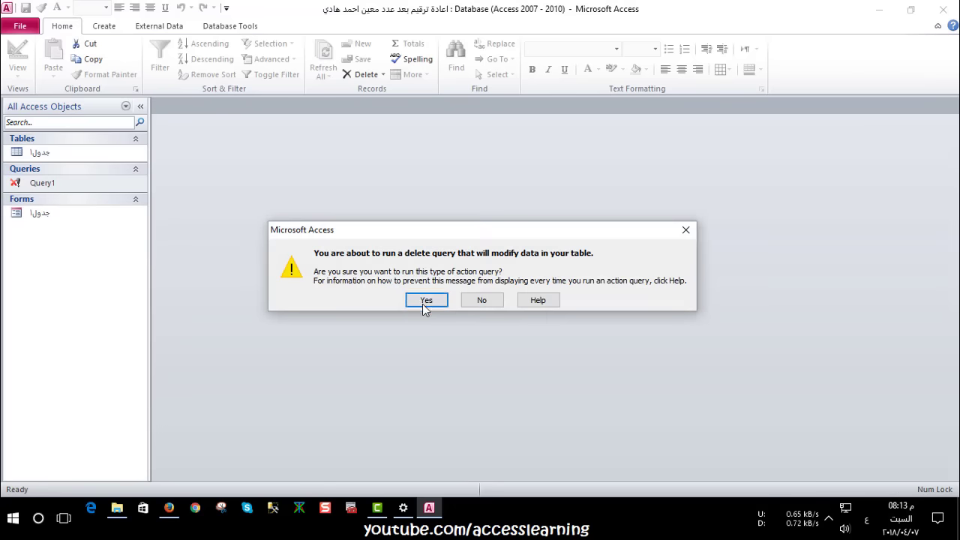
pyautogui.click(422, 301)
pyautogui.click(456, 313)
# Open form جدول1, add new records until the counter reads 22 of 22, then close it
pyautogui.doubleClick(116, 214)
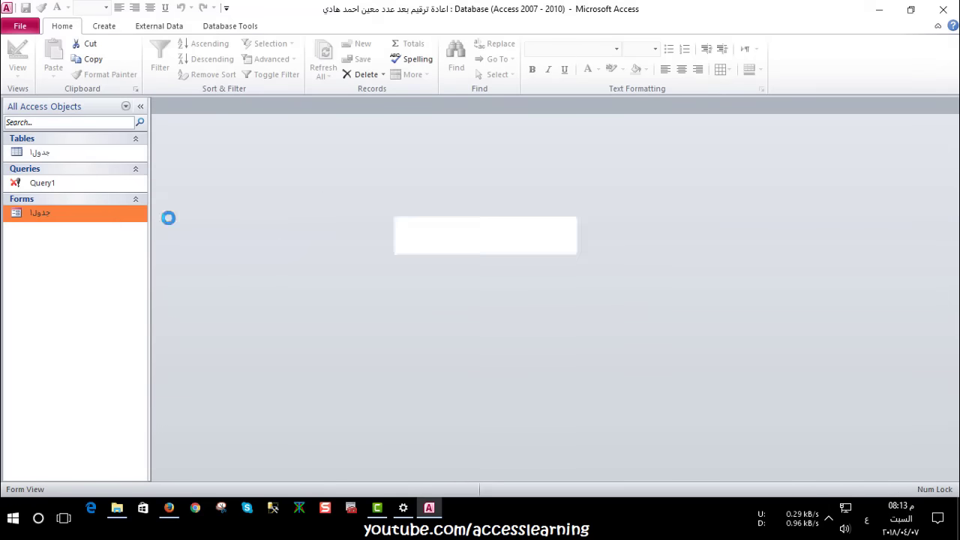
pyautogui.click(775, 452)
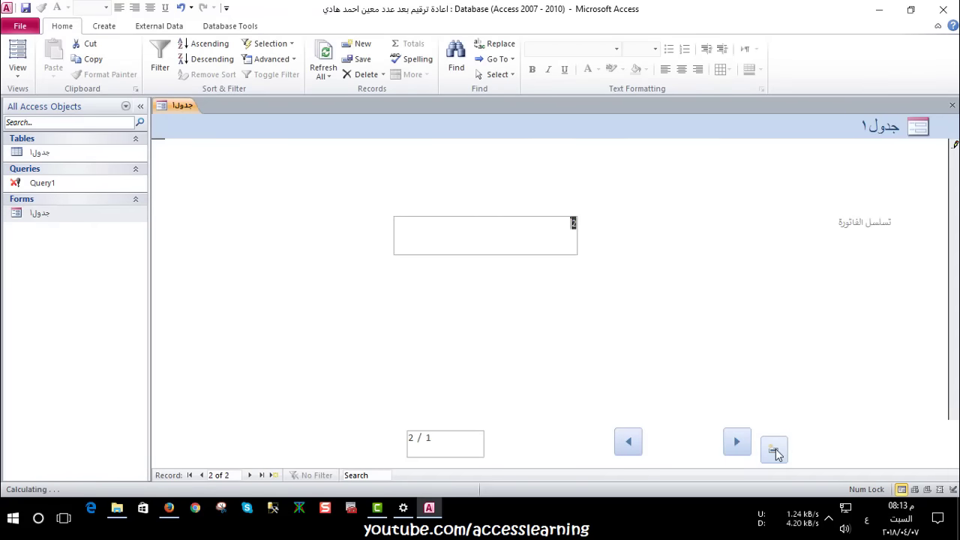
pyautogui.click(776, 451)
pyautogui.click(776, 451)
pyautogui.click(775, 452)
pyautogui.click(775, 451)
pyautogui.click(776, 452)
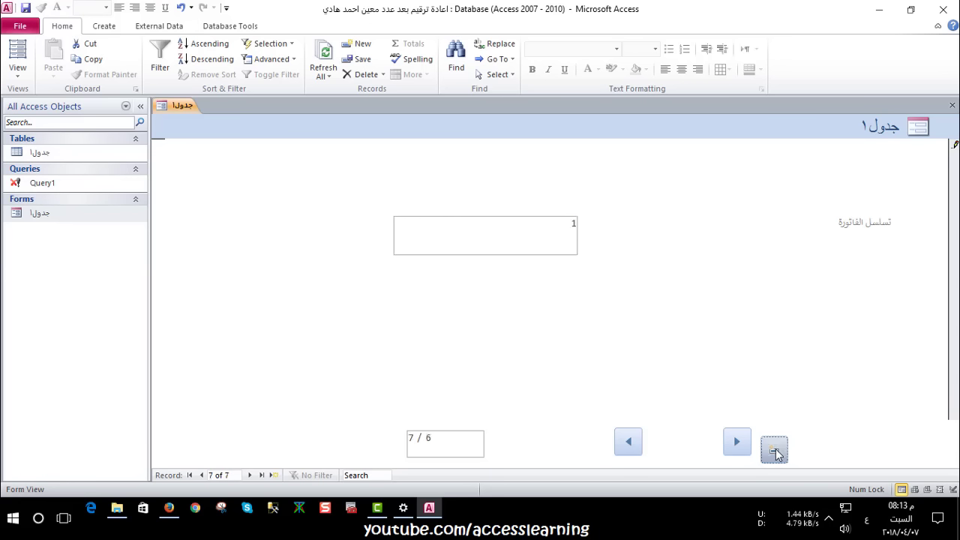
pyautogui.click(776, 452)
pyautogui.click(776, 452)
pyautogui.click(776, 452)
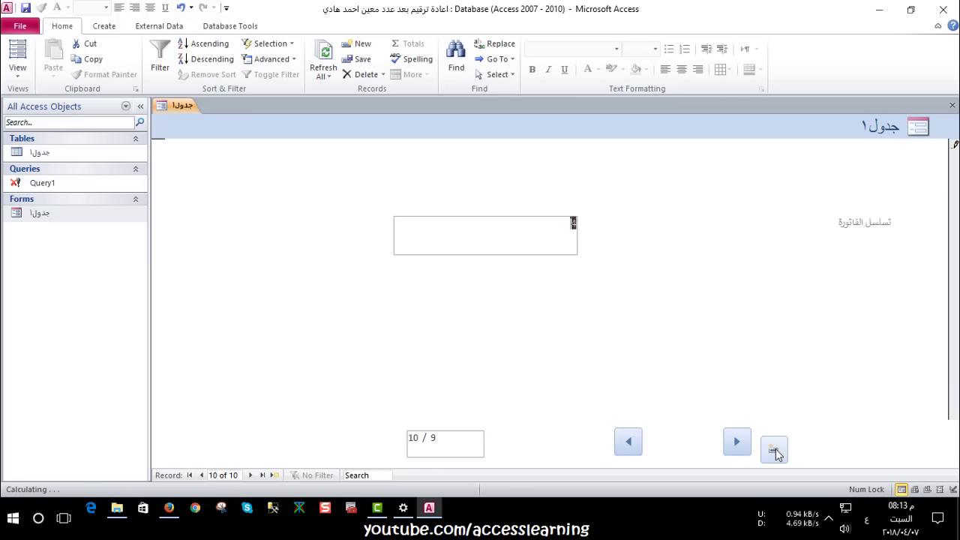
pyautogui.click(776, 451)
pyautogui.click(775, 451)
pyautogui.click(776, 452)
pyautogui.click(776, 452)
pyautogui.click(776, 452)
pyautogui.click(776, 451)
pyautogui.click(776, 452)
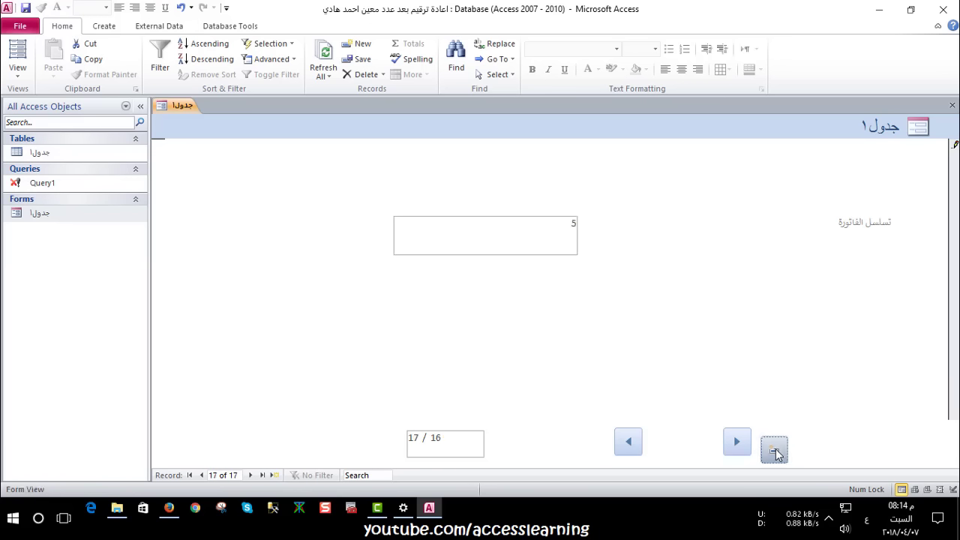
pyautogui.click(775, 450)
pyautogui.click(776, 450)
pyautogui.click(775, 450)
pyautogui.click(776, 450)
pyautogui.click(776, 450)
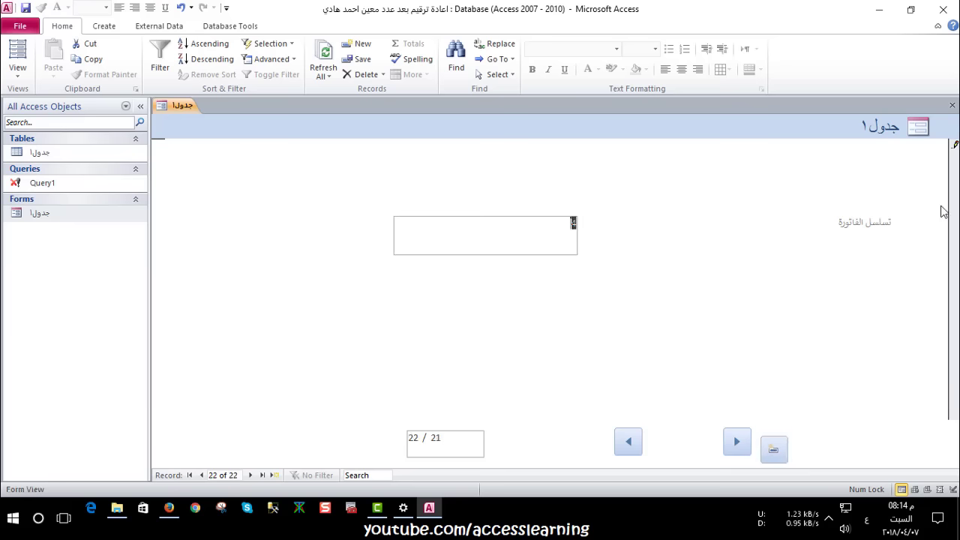
pyautogui.click(953, 105)
pyautogui.click(83, 153)
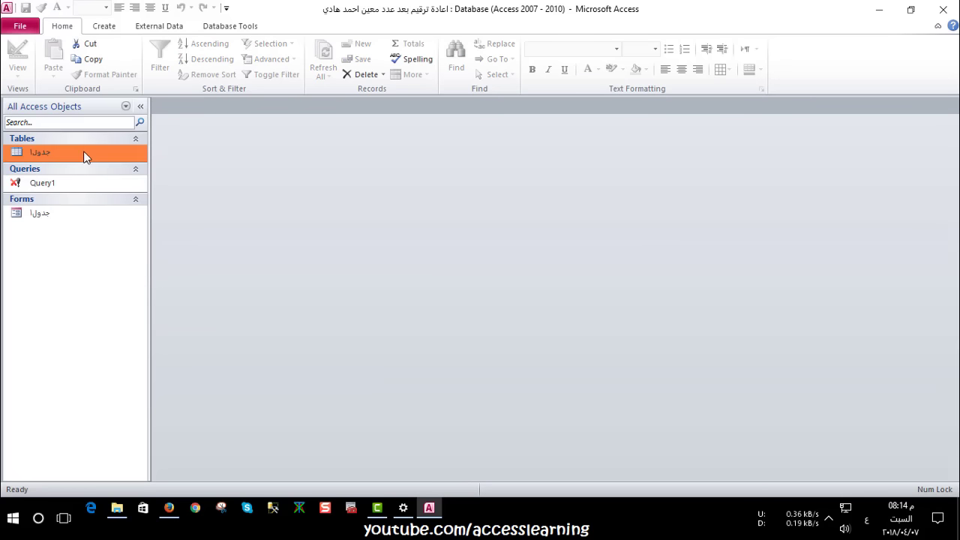
pyautogui.doubleClick(83, 152)
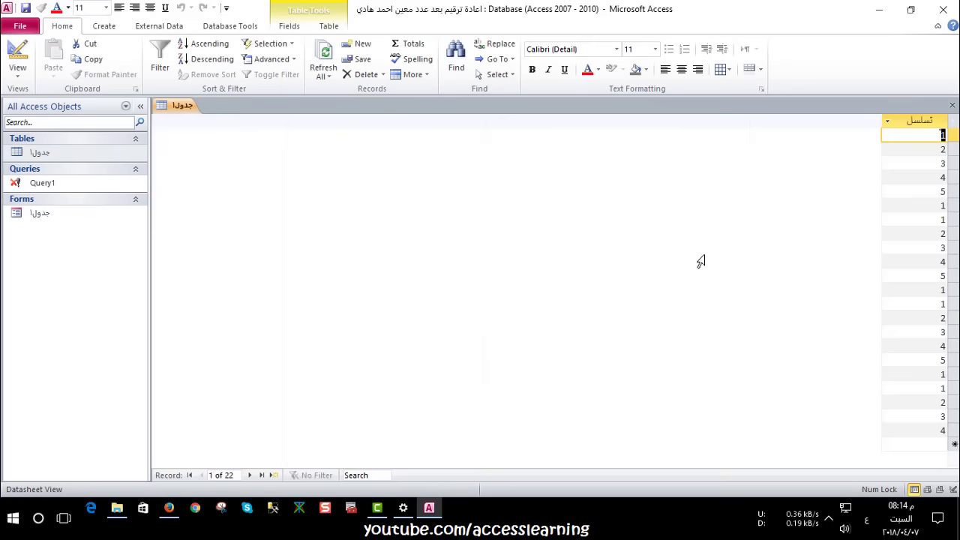
pyautogui.click(923, 206)
pyautogui.click(919, 219)
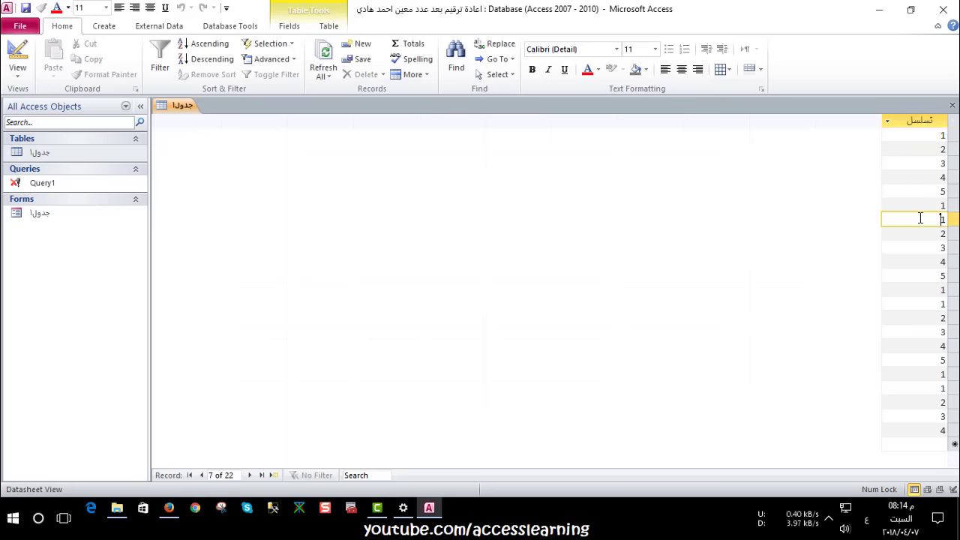
pyautogui.click(919, 291)
pyautogui.click(920, 303)
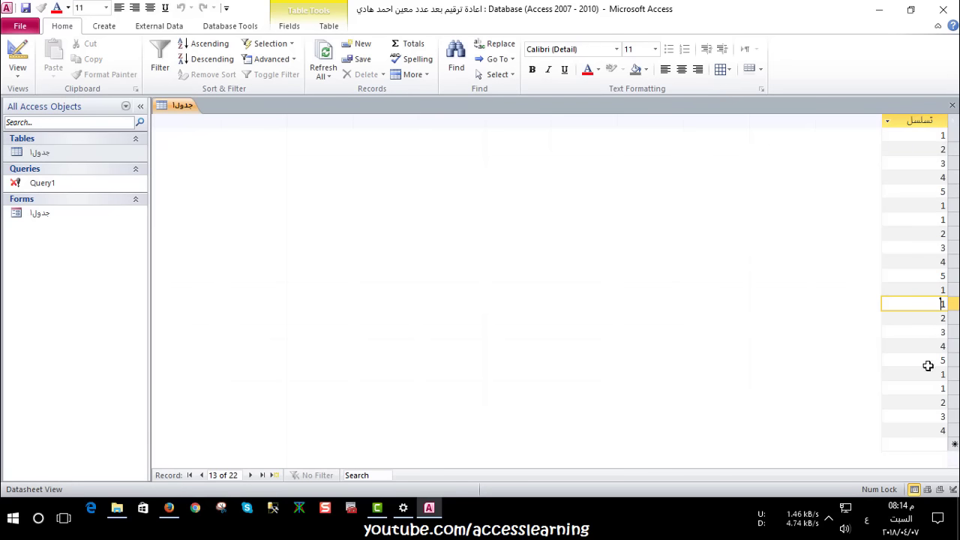
pyautogui.click(952, 105)
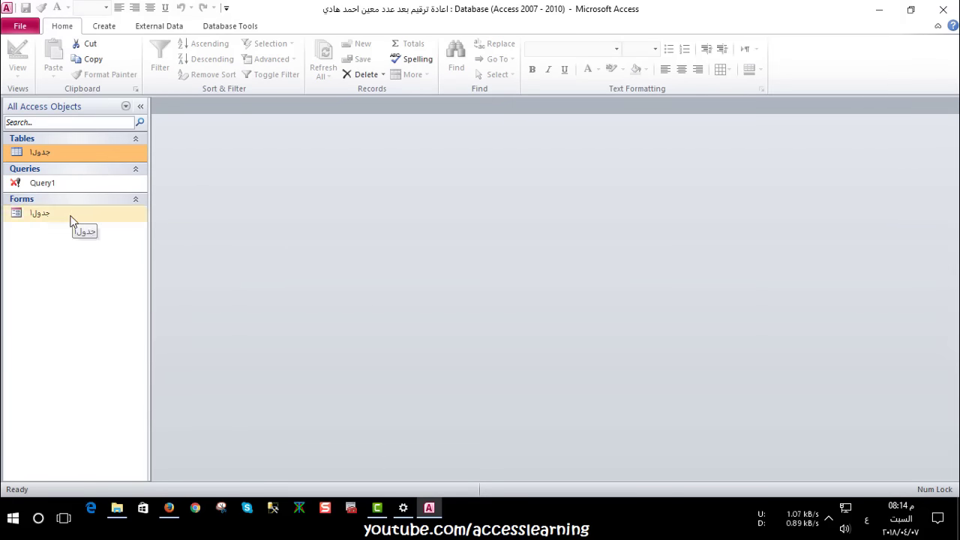
# Close Access, then open and close the second database file
pyautogui.click(939, 12)
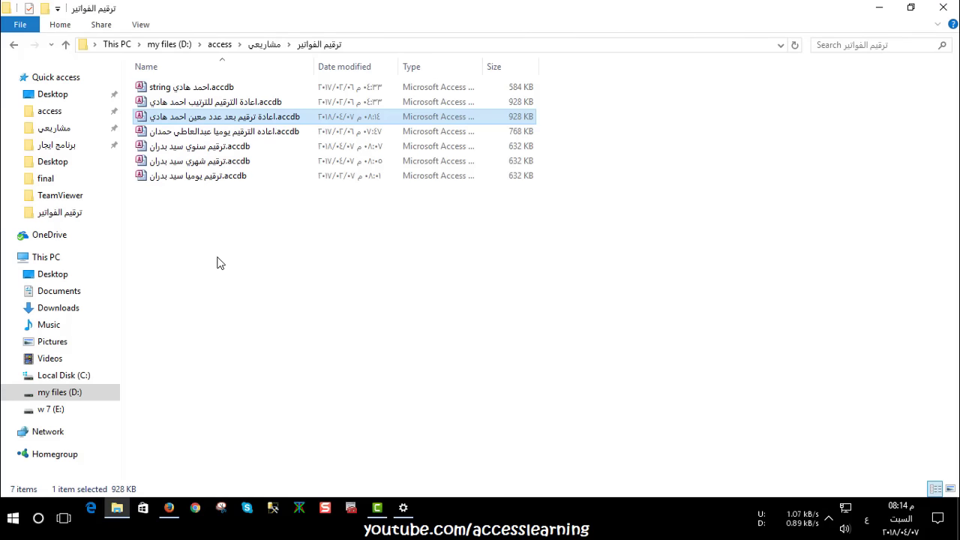
pyautogui.click(251, 105)
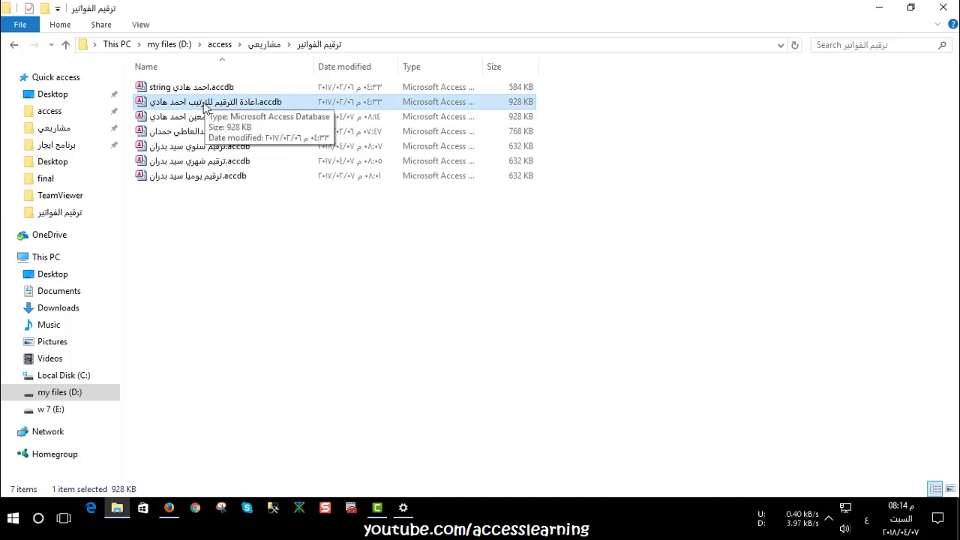
pyautogui.doubleClick(207, 105)
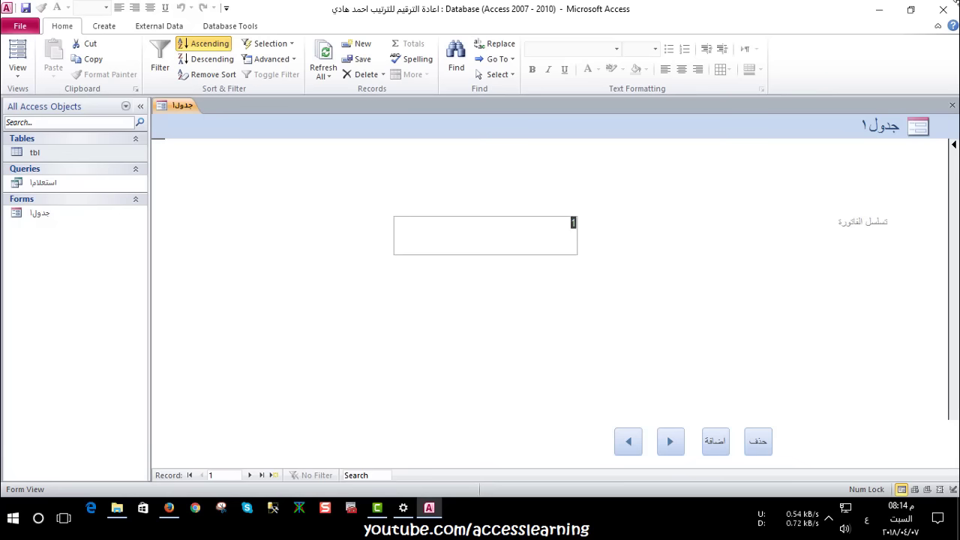
pyautogui.click(943, 9)
# Open the 'string' database, view its جدول1 table, dismiss the activation prompt, and open Date and time settings
pyautogui.click(174, 89)
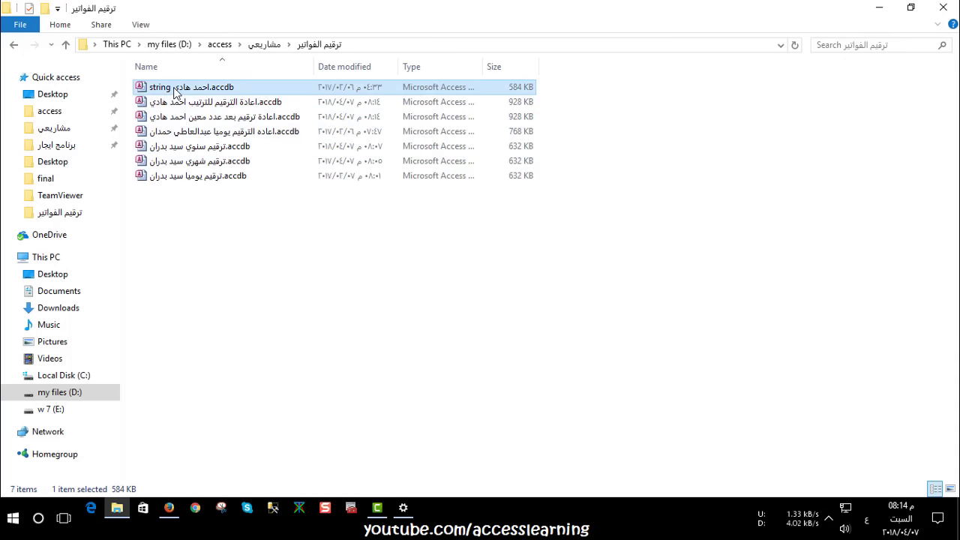
pyautogui.doubleClick(174, 90)
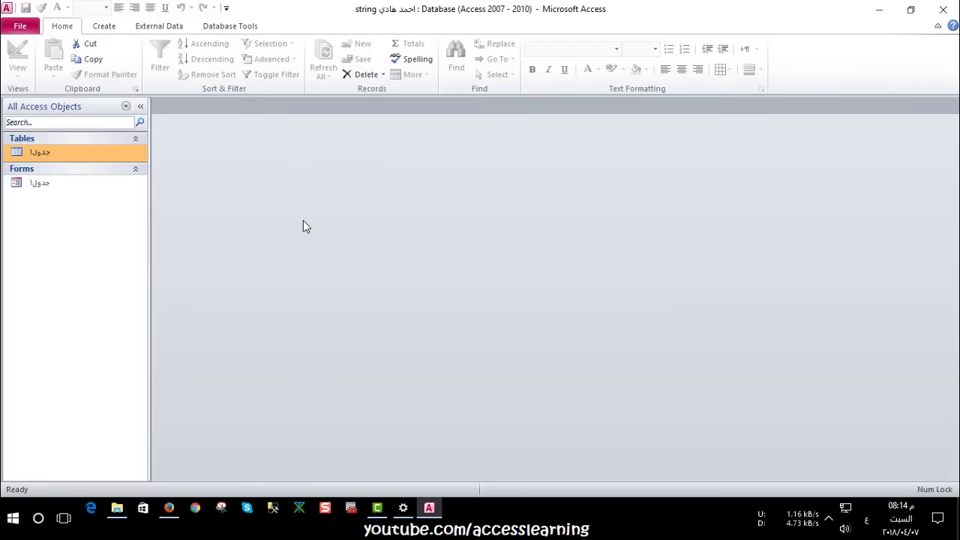
pyautogui.doubleClick(67, 152)
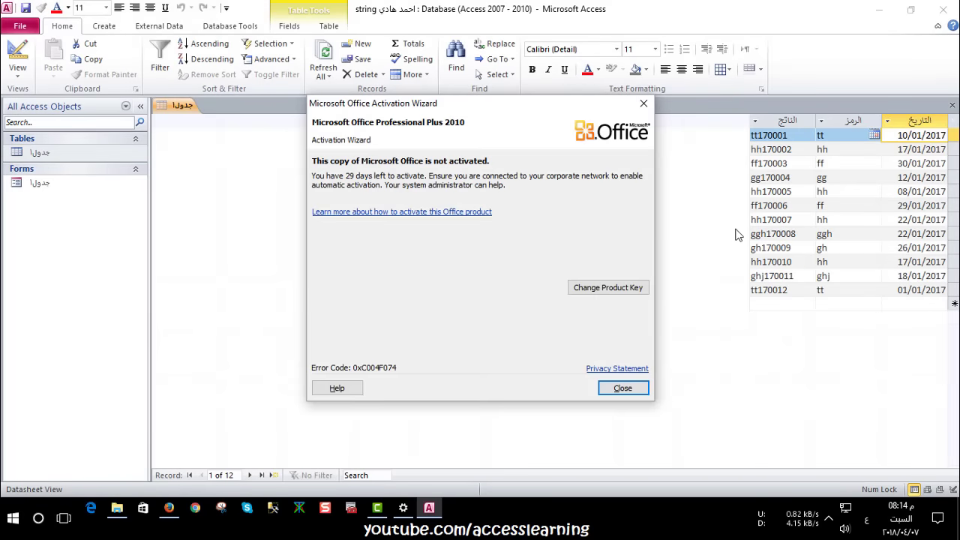
pyautogui.click(624, 390)
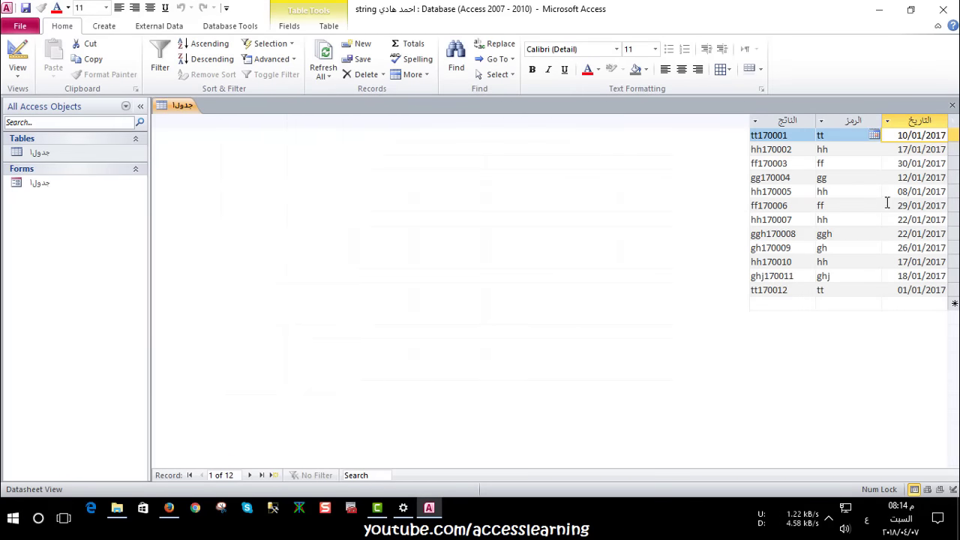
pyautogui.click(404, 508)
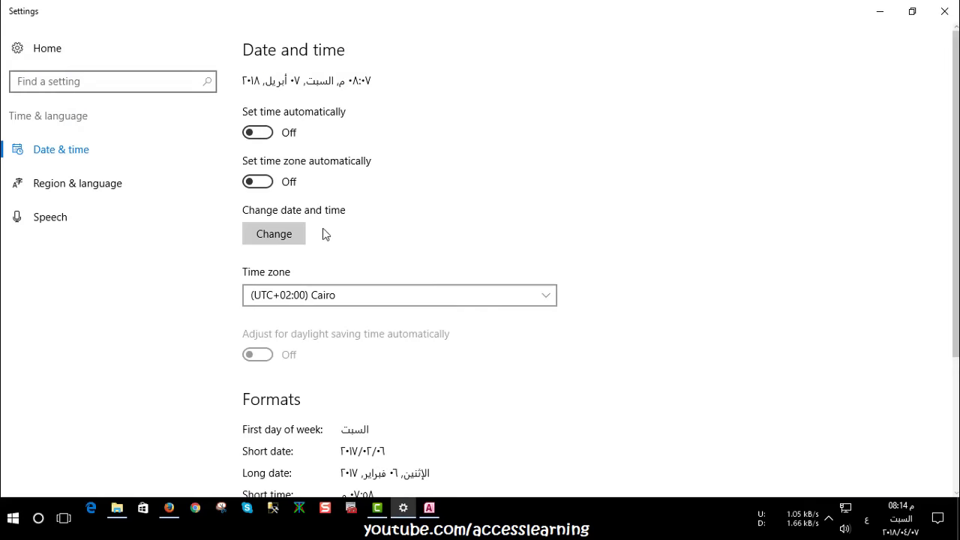
# Turn on 'Set time automatically' and minimize Settings to return to the Access table
pyautogui.click(264, 133)
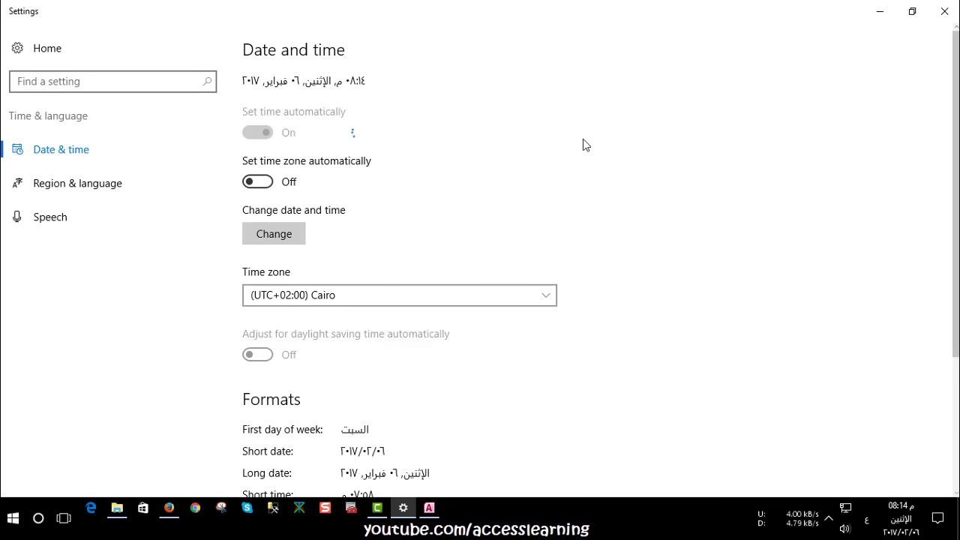
pyautogui.click(882, 10)
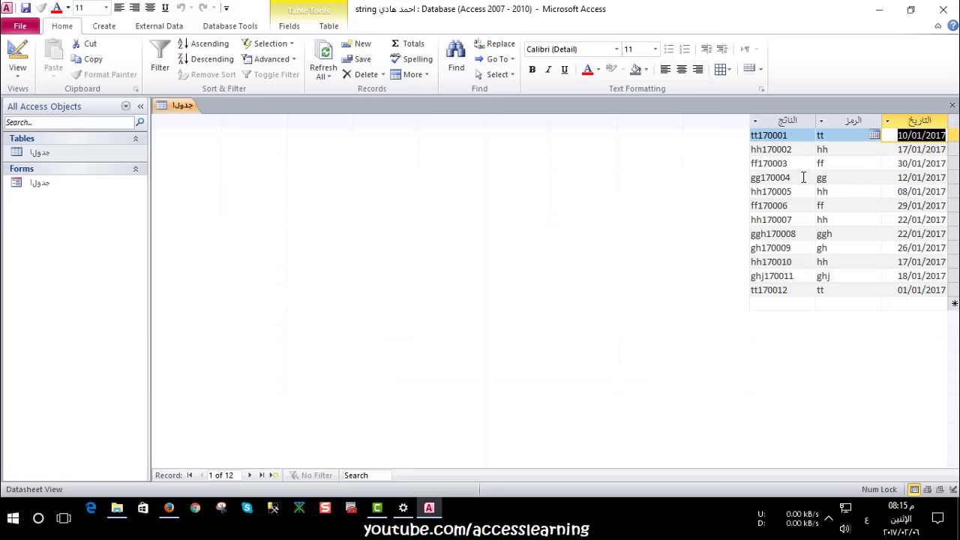
# Inspect the الناتج, الرمز and التاريخ field properties in the table's Design View, then close it
pyautogui.click(18, 51)
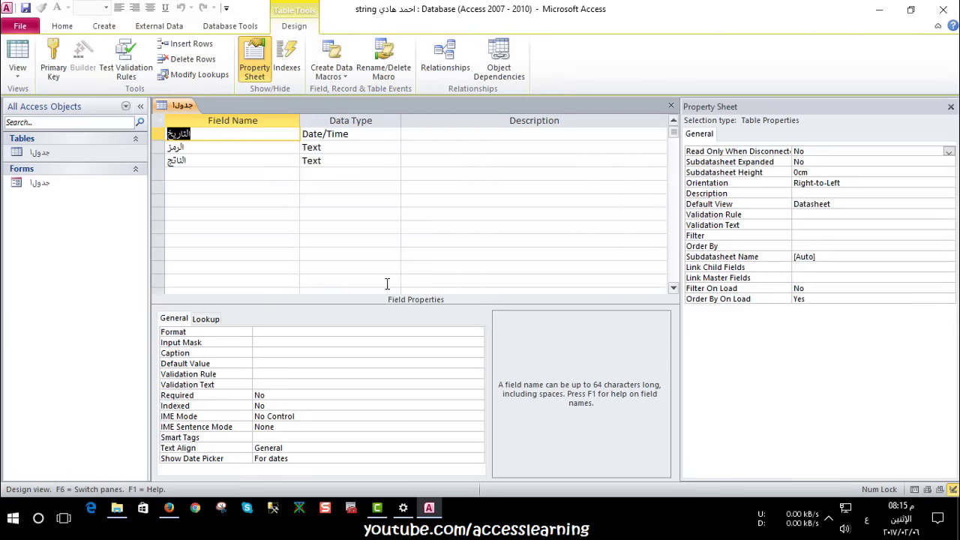
pyautogui.click(253, 161)
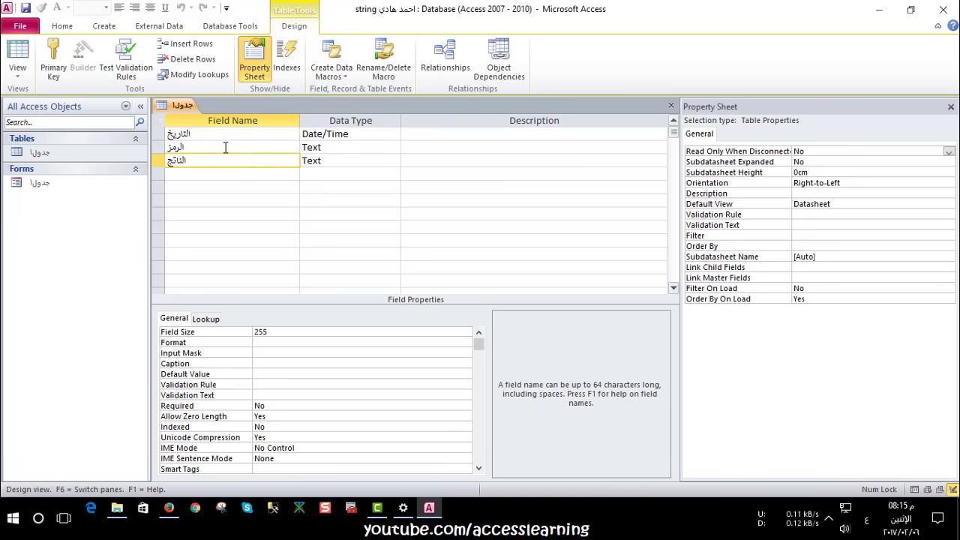
pyautogui.click(204, 321)
pyautogui.click(180, 320)
pyautogui.click(239, 147)
pyautogui.click(240, 134)
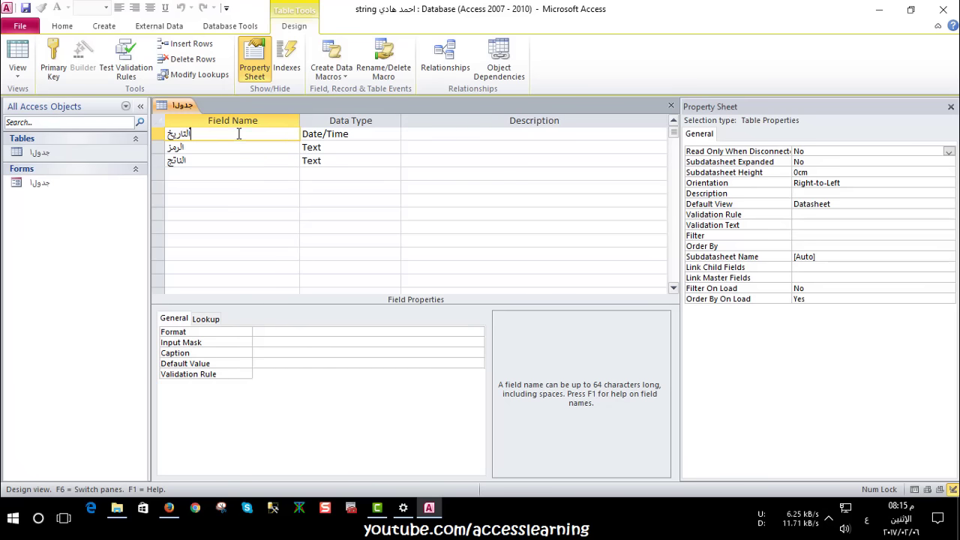
pyautogui.click(671, 105)
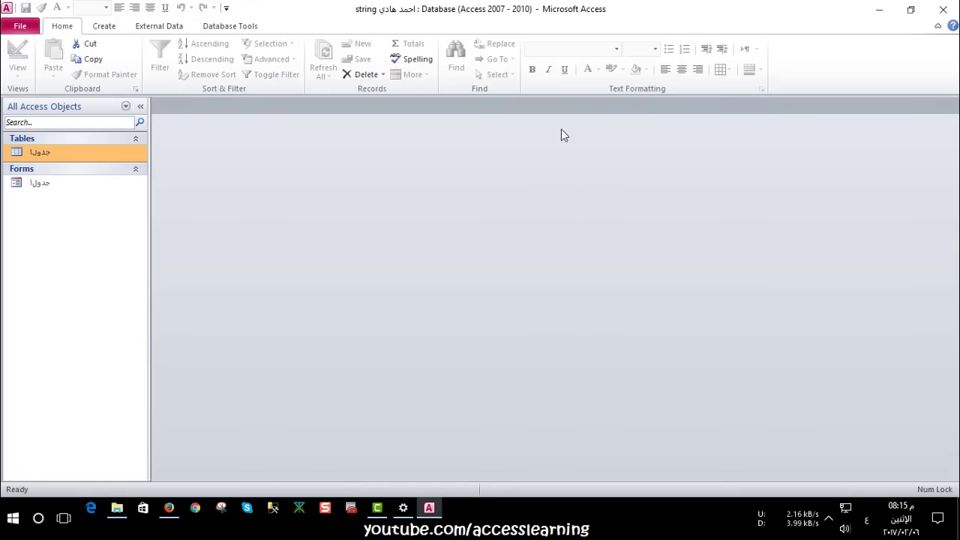
# Open the form in Design View and bring up the txt21 After Update event code
pyautogui.rightClick(83, 186)
pyautogui.click(86, 221)
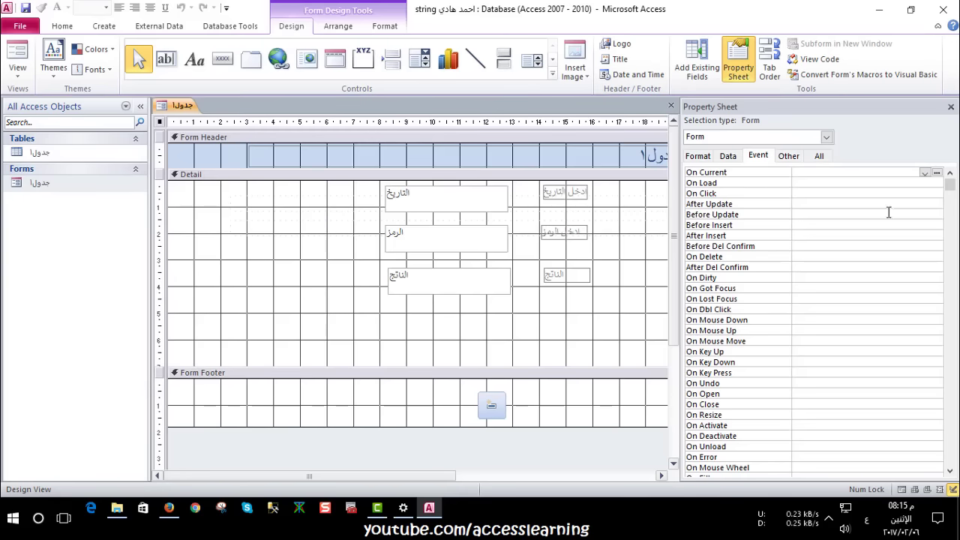
pyautogui.scroll(-3, 838, 331)
pyautogui.scroll(3, 829, 323)
pyautogui.click(417, 201)
pyautogui.click(440, 244)
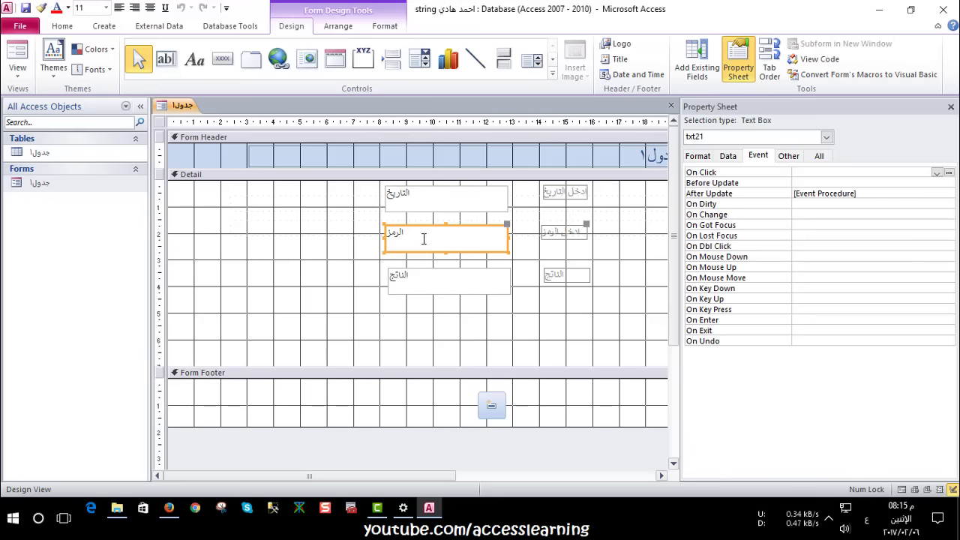
pyautogui.click(450, 279)
pyautogui.click(444, 226)
pyautogui.click(897, 193)
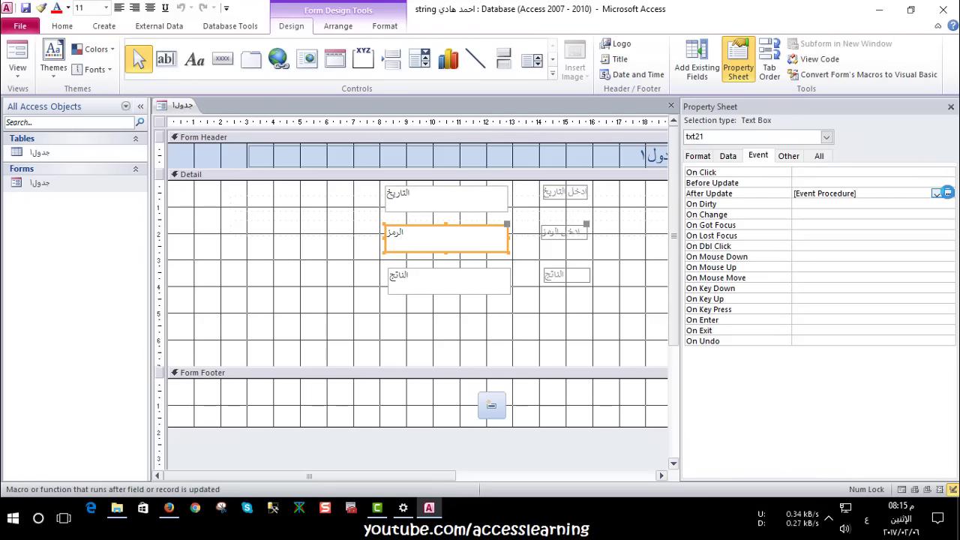
pyautogui.click(949, 193)
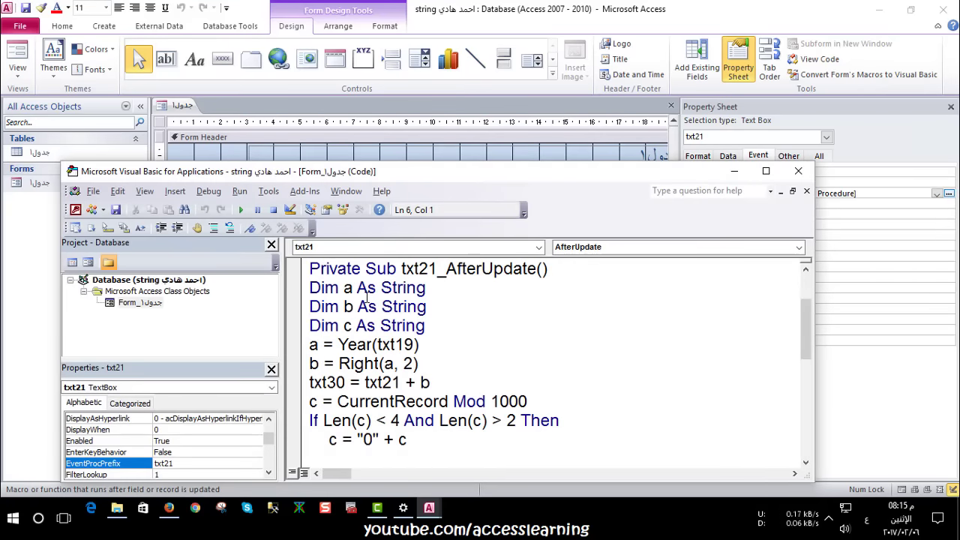
pyautogui.click(355, 325)
pyautogui.click(319, 345)
pyautogui.click(321, 363)
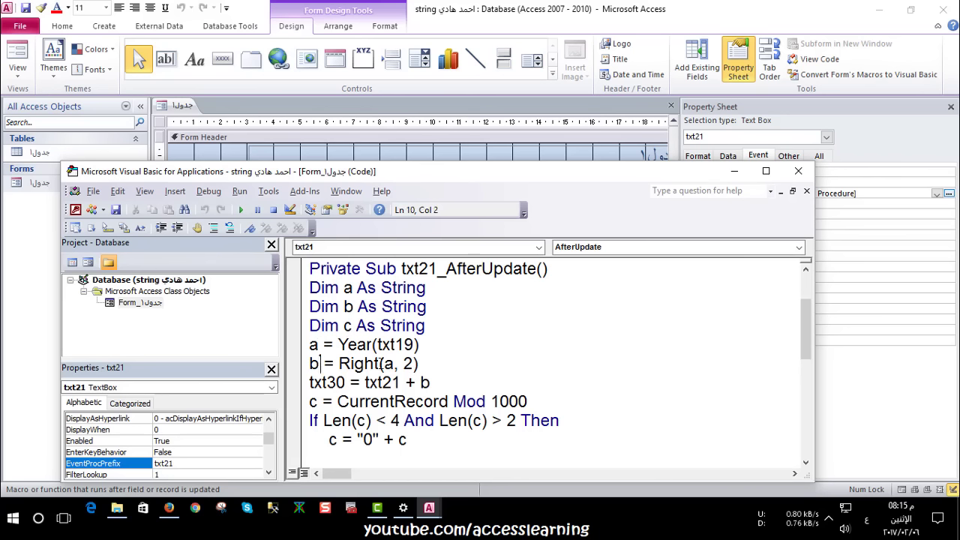
pyautogui.moveTo(406, 364); pyautogui.dragTo(416, 364)
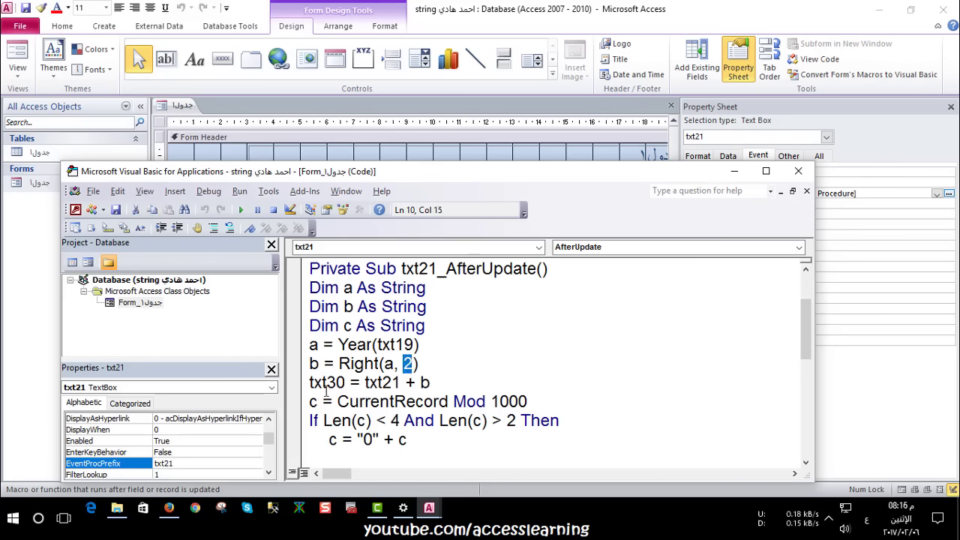
pyautogui.click(328, 383)
pyautogui.moveTo(438, 175); pyautogui.dragTo(437, 353)
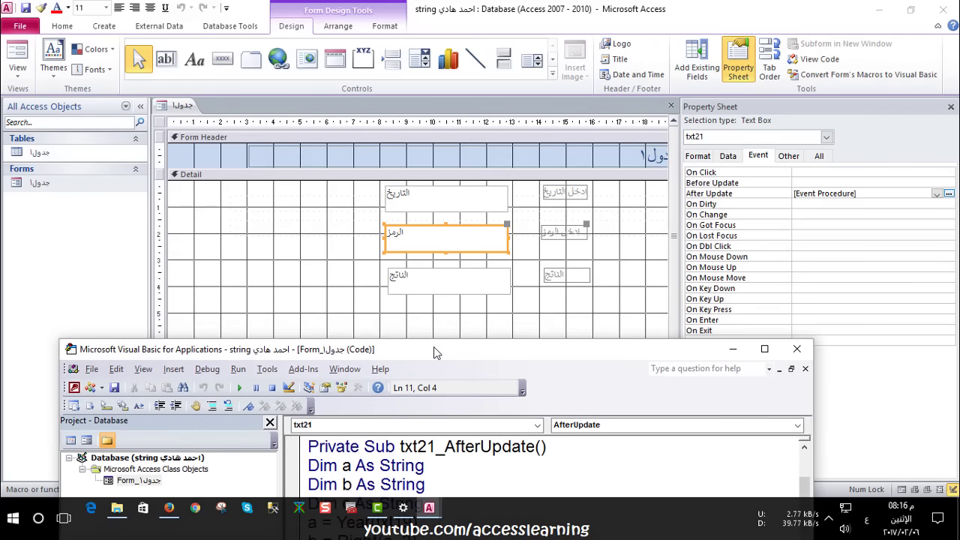
pyautogui.click(453, 288)
pyautogui.moveTo(435, 513)
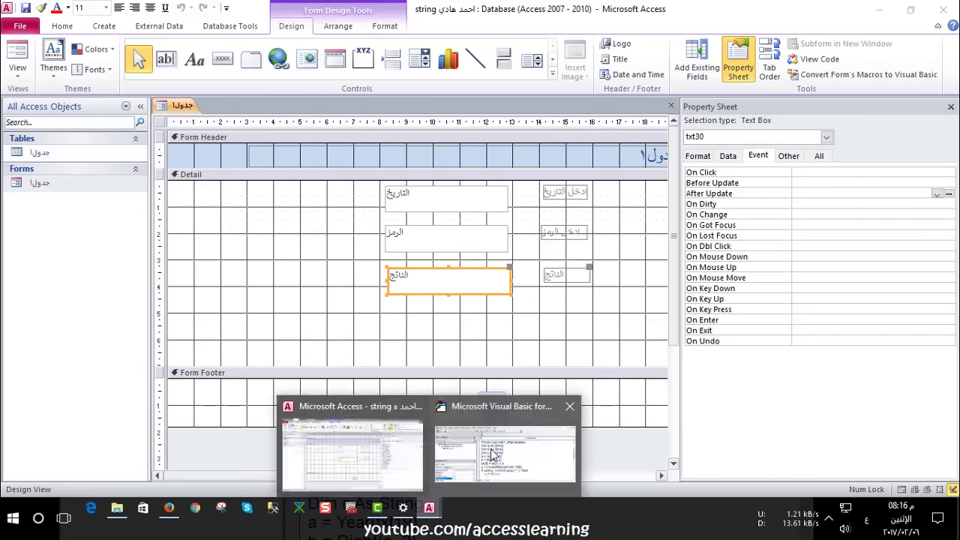
pyautogui.click(498, 450)
pyautogui.moveTo(393, 351)
pyautogui.mouseDown()
pyautogui.moveTo(387, 195)
pyautogui.moveTo(387, 315)
pyautogui.mouseUp()
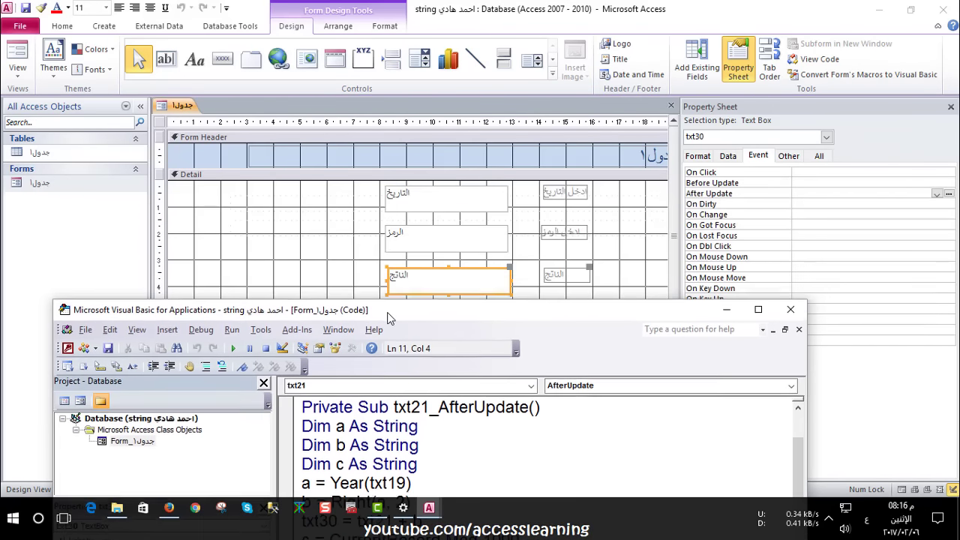
pyautogui.click(427, 237)
pyautogui.click(423, 204)
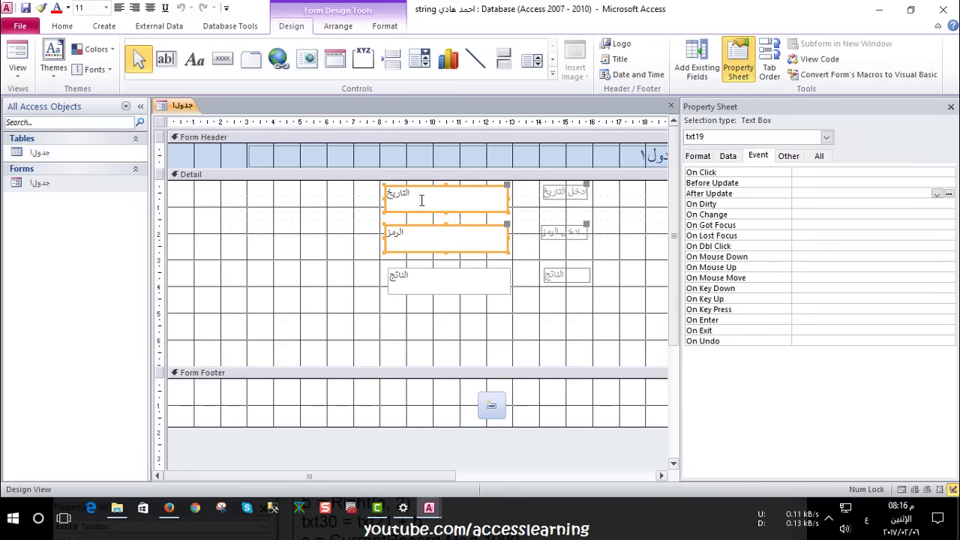
pyautogui.click(429, 253)
pyautogui.moveTo(429, 508)
pyautogui.click(482, 448)
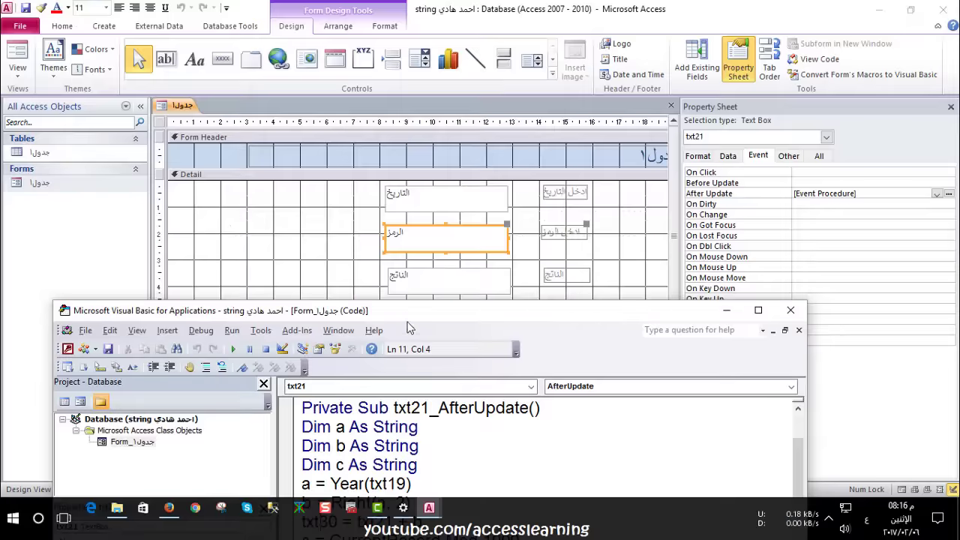
pyautogui.moveTo(405, 307); pyautogui.dragTo(405, 212)
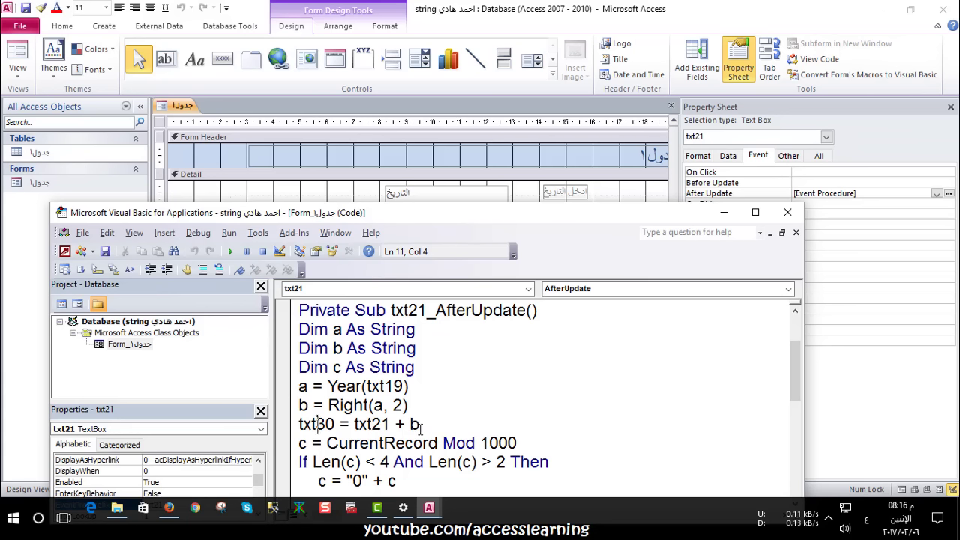
pyautogui.click(372, 423)
pyautogui.doubleClick(400, 425)
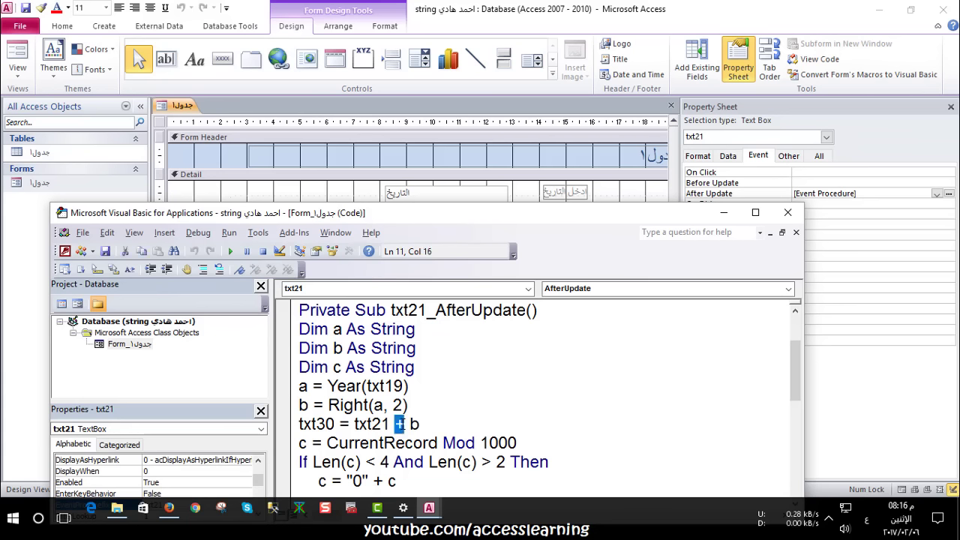
pyautogui.click(376, 425)
pyautogui.doubleClick(397, 424)
pyautogui.click(373, 424)
pyautogui.click(308, 443)
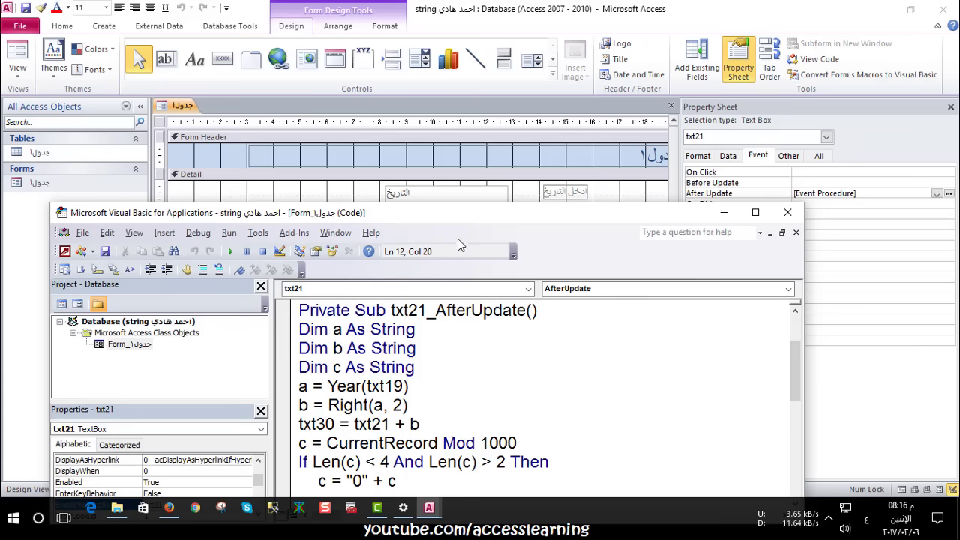
pyautogui.moveTo(464, 213); pyautogui.dragTo(431, 164)
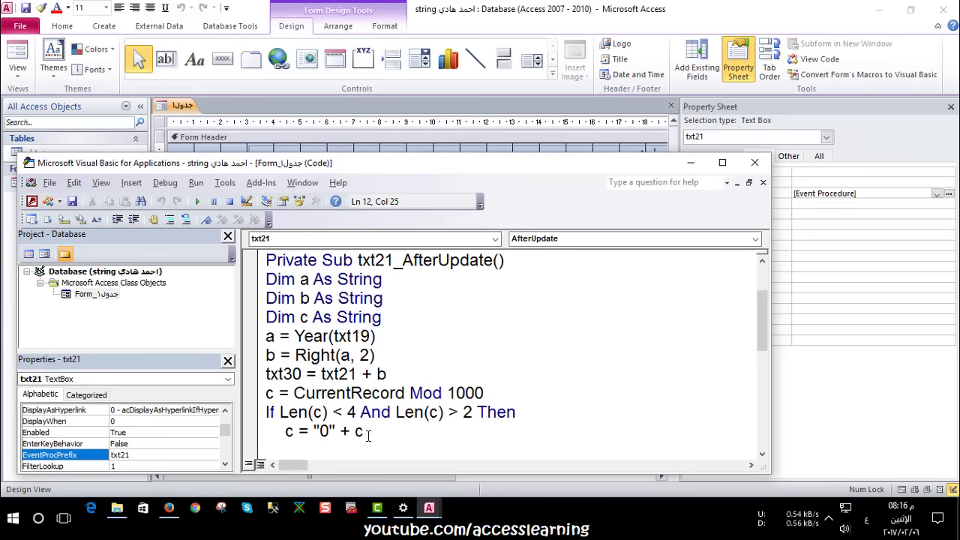
pyautogui.moveTo(405, 393); pyautogui.dragTo(293, 393)
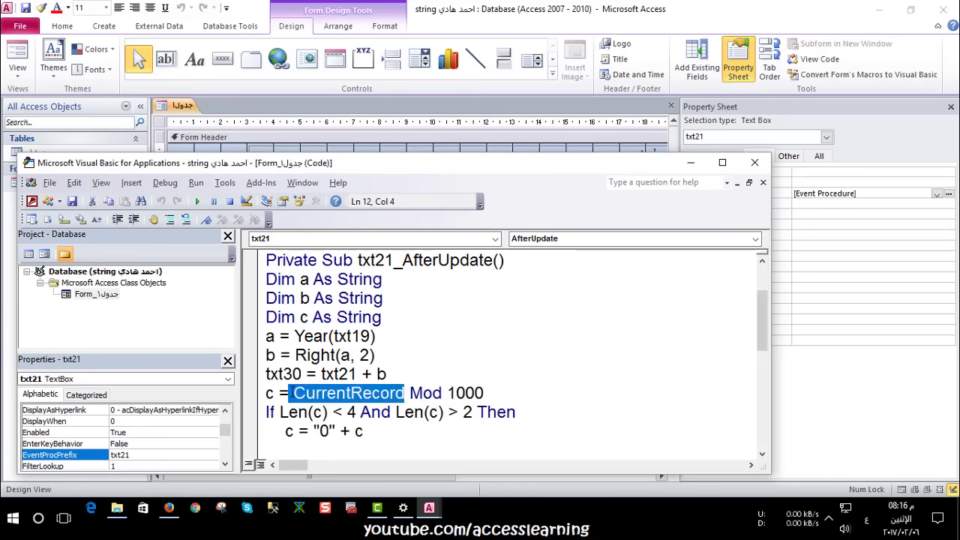
pyautogui.click(393, 393)
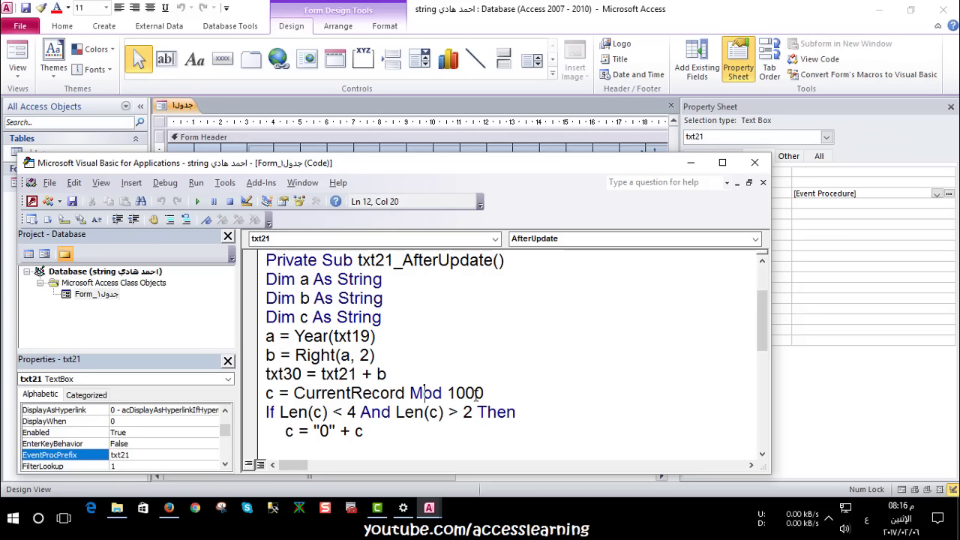
pyautogui.click(272, 413)
pyautogui.scroll(-1, 284, 426)
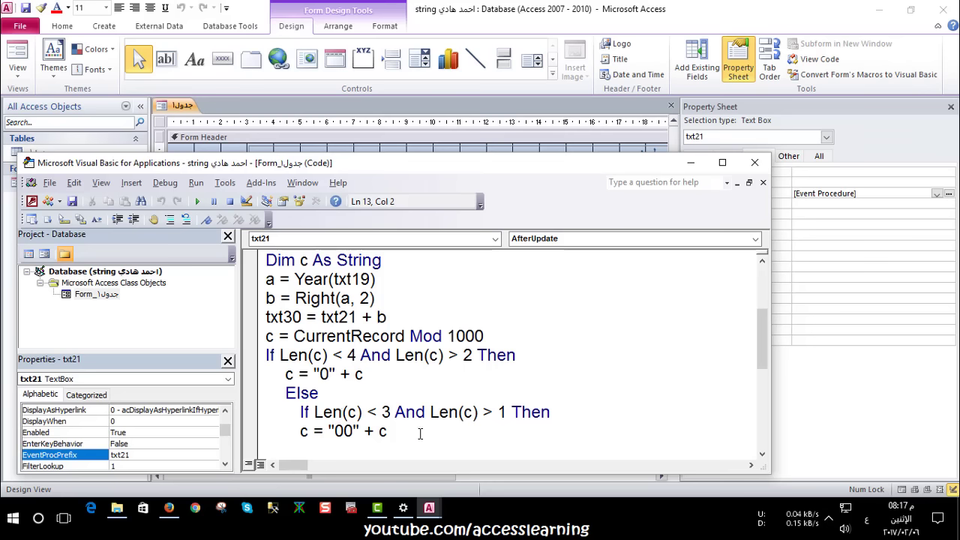
pyautogui.scroll(-2, 420, 432)
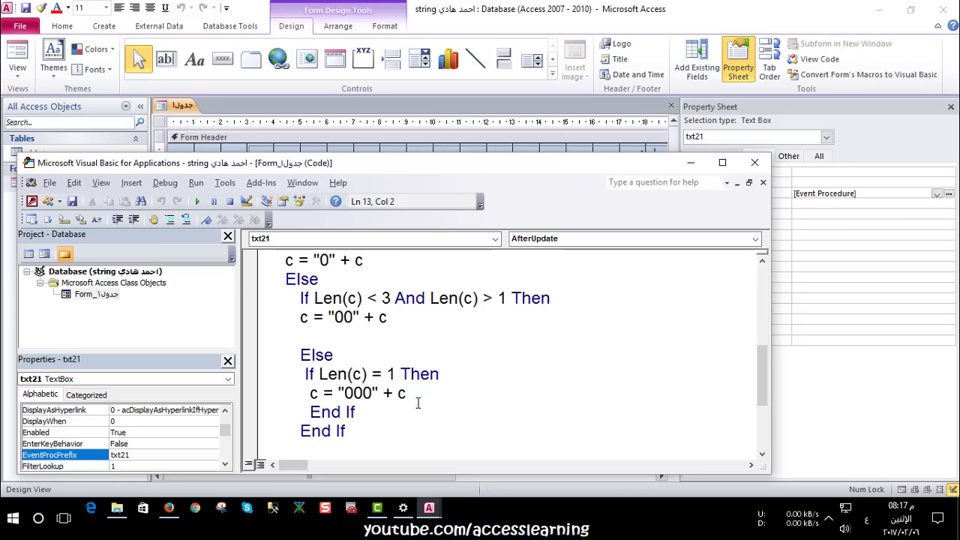
pyautogui.scroll(-2, 593, 339)
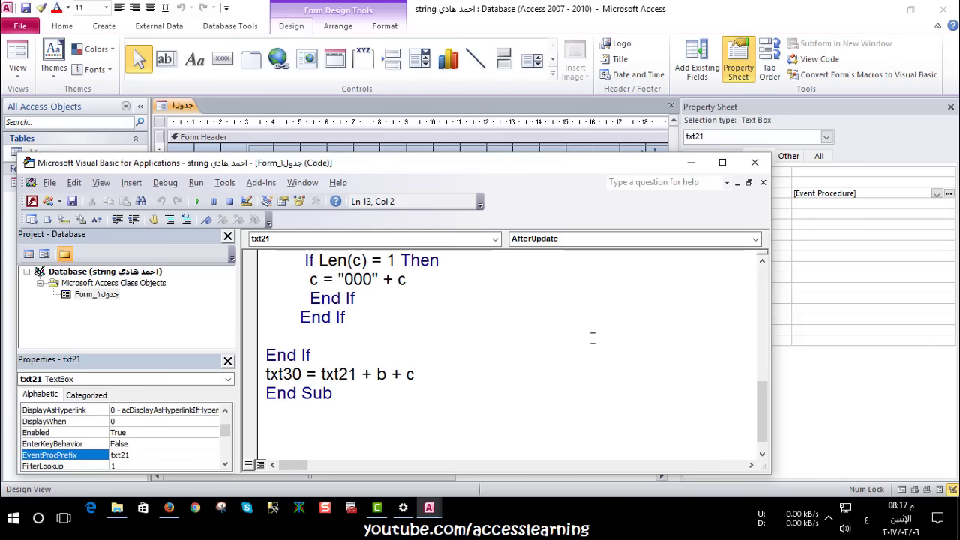
pyautogui.click(284, 373)
pyautogui.click(350, 373)
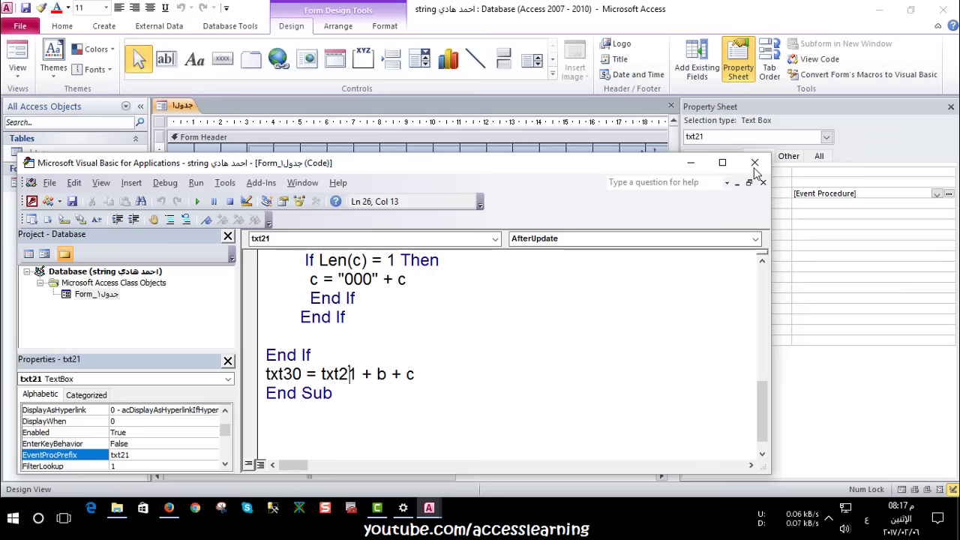
# Test the form in Form View, checking the tt170001 result parts, then close it saving changes
pyautogui.click(755, 162)
pyautogui.click(22, 48)
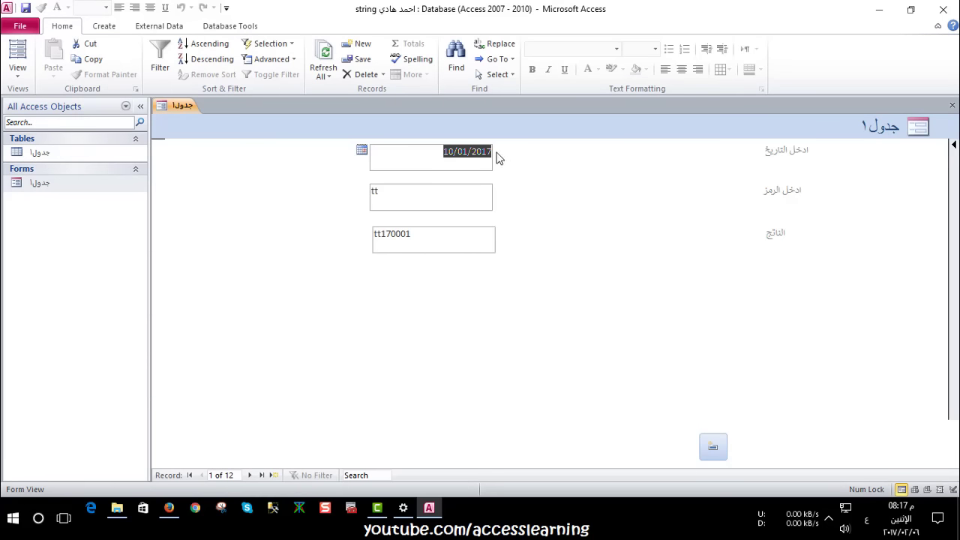
pyautogui.click(380, 233)
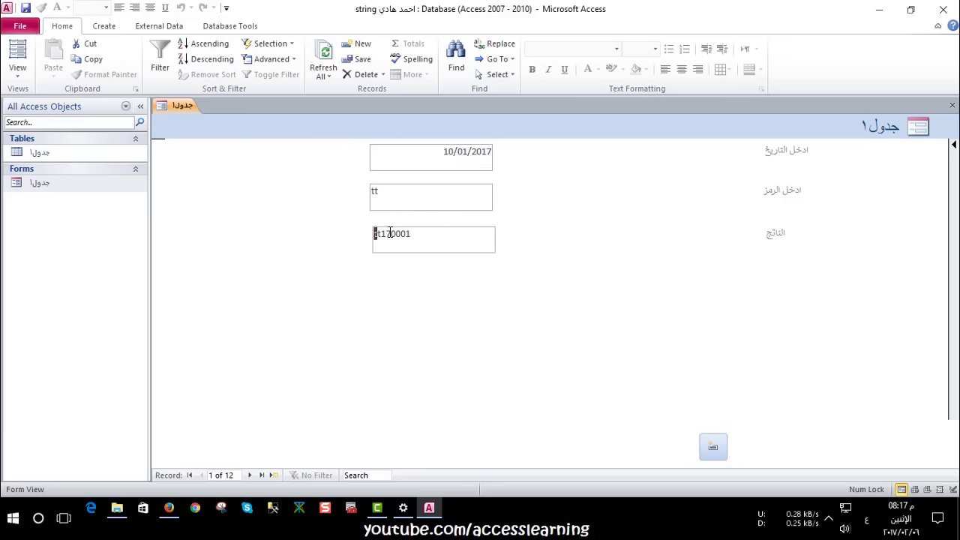
pyautogui.moveTo(390, 233); pyautogui.dragTo(381, 233)
pyautogui.moveTo(390, 234); pyautogui.dragTo(374, 239)
pyautogui.click(382, 234)
pyautogui.moveTo(392, 235); pyautogui.dragTo(407, 234)
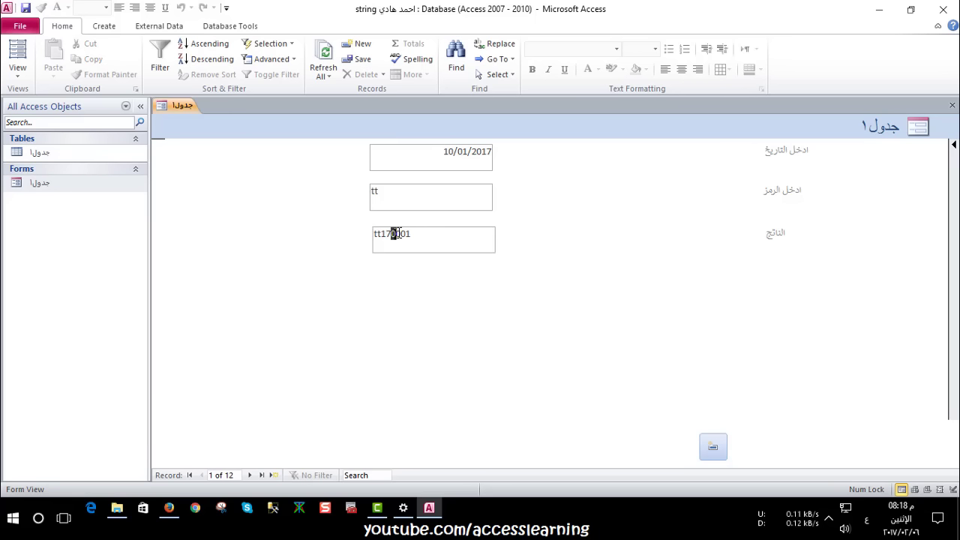
pyautogui.click(406, 234)
pyautogui.click(952, 105)
pyautogui.click(428, 292)
# Empty the جدول1 table of its 12 records, then open the جدول1 form in Form View
pyautogui.doubleClick(88, 153)
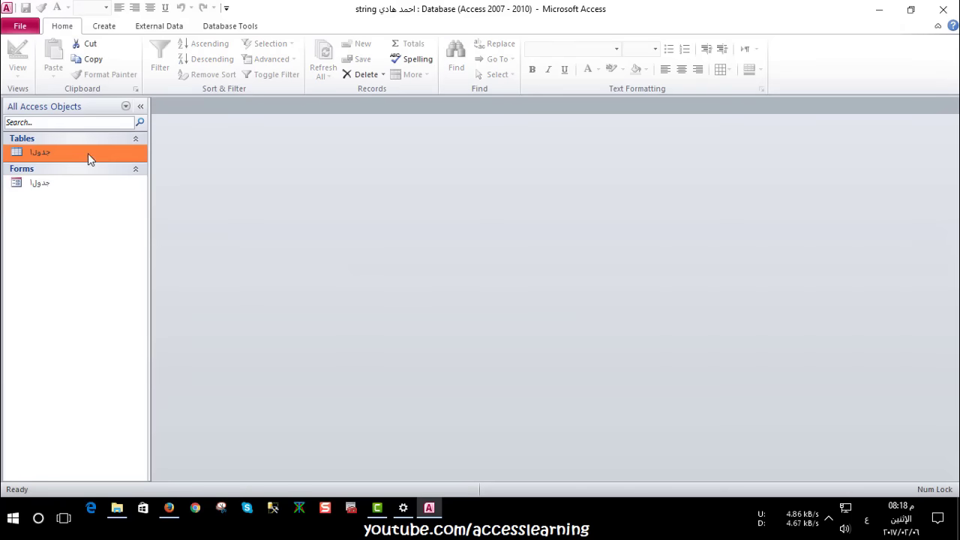
pyautogui.moveTo(951, 135); pyautogui.dragTo(941, 292)
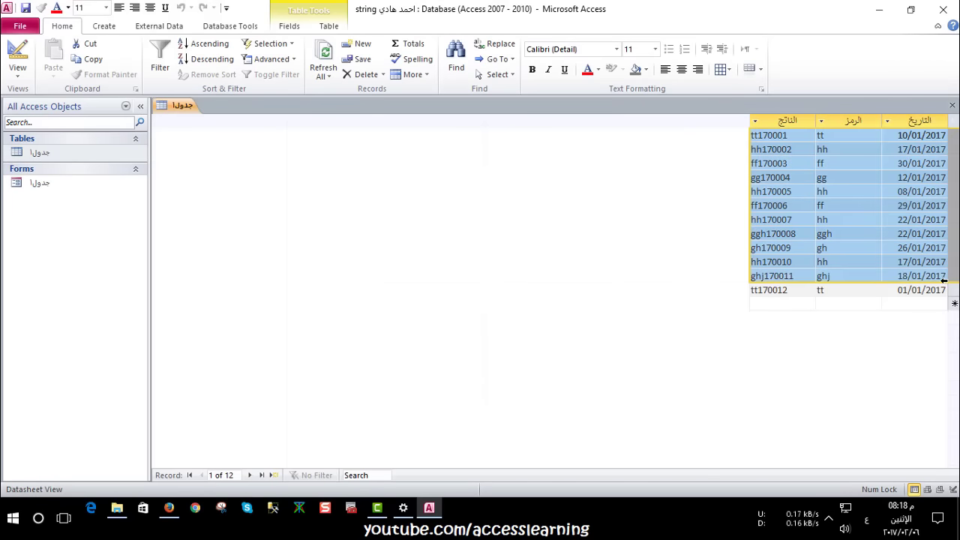
pyautogui.press('Delete')
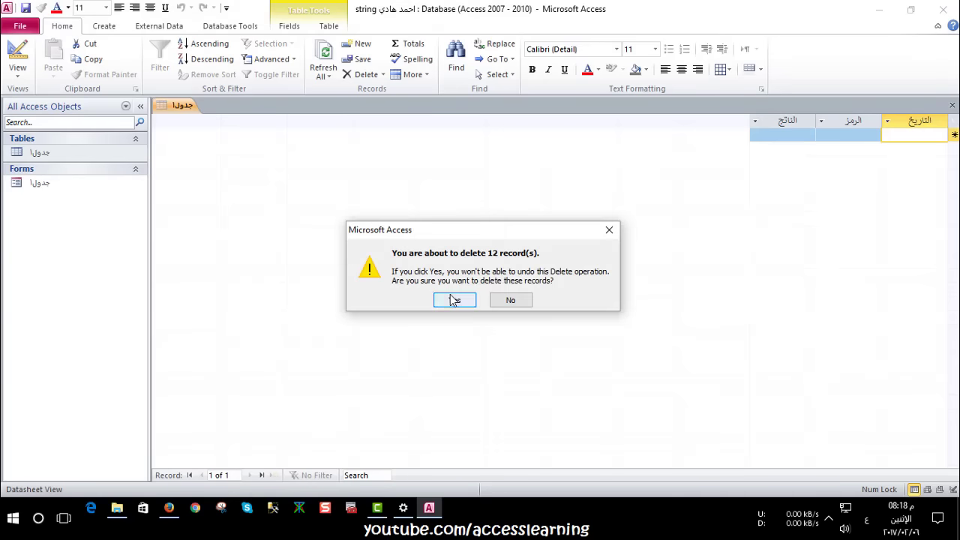
pyautogui.click(452, 297)
pyautogui.hotkey('ctrl', 'w')
pyautogui.doubleClick(120, 182)
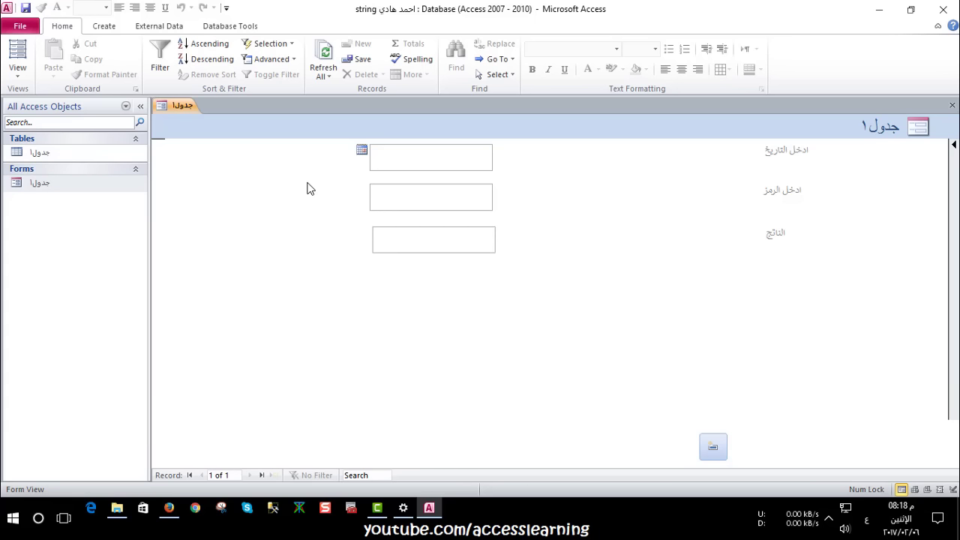
# Complete the date, switch to English input, and enter test code x to refresh the result
pyautogui.write('1/1')
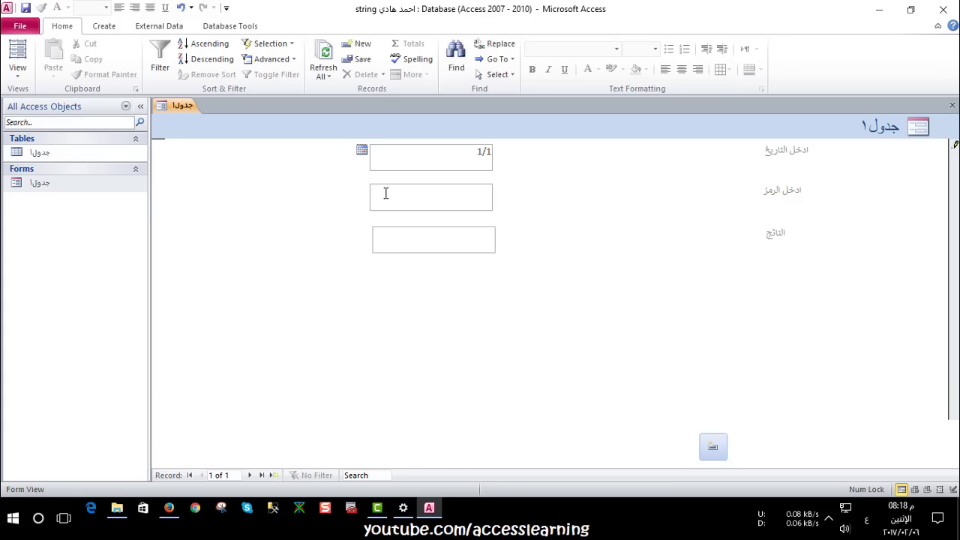
pyautogui.click(383, 193)
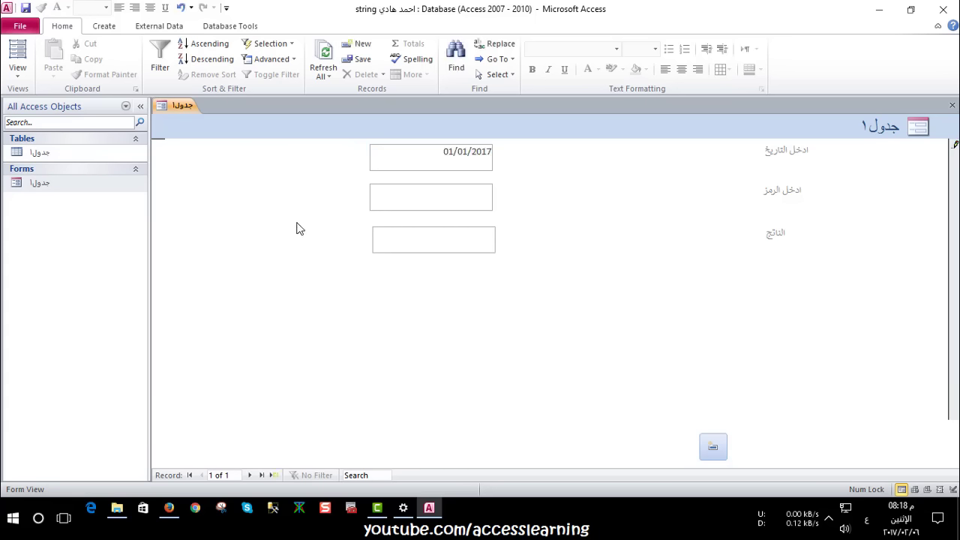
pyautogui.hotkey('alt', 'shift')
pyautogui.write('xx')
pyautogui.press('Tab')
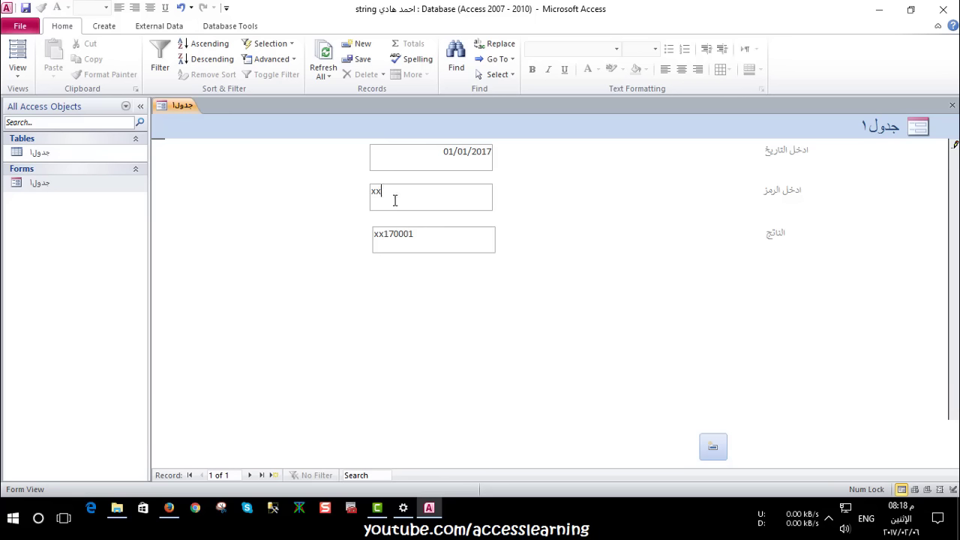
pyautogui.write('x')
pyautogui.click(450, 249)
# Replace the test code xxxxx with tt and refresh the result field
pyautogui.write('xx')
pyautogui.click(445, 238)
pyautogui.click(430, 244)
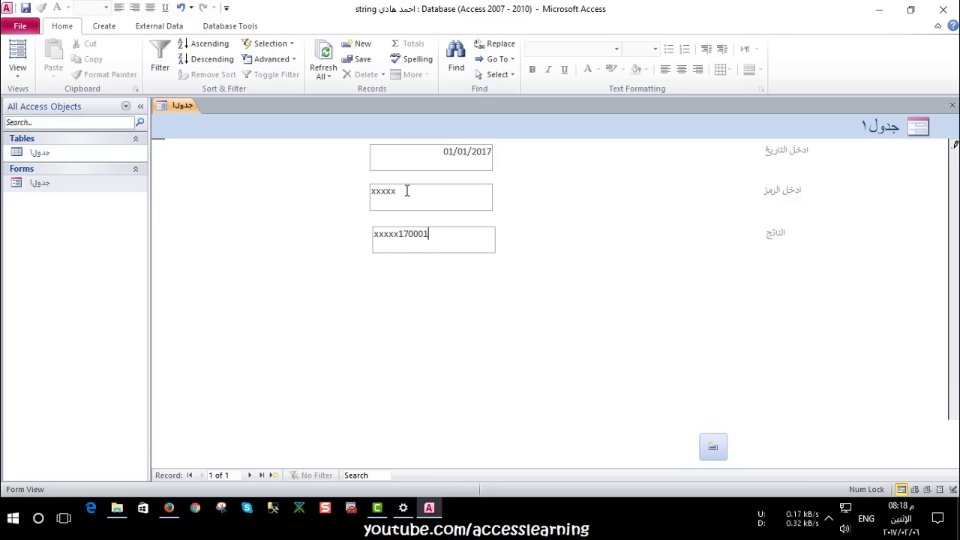
pyautogui.moveTo(406, 193); pyautogui.dragTo(303, 197)
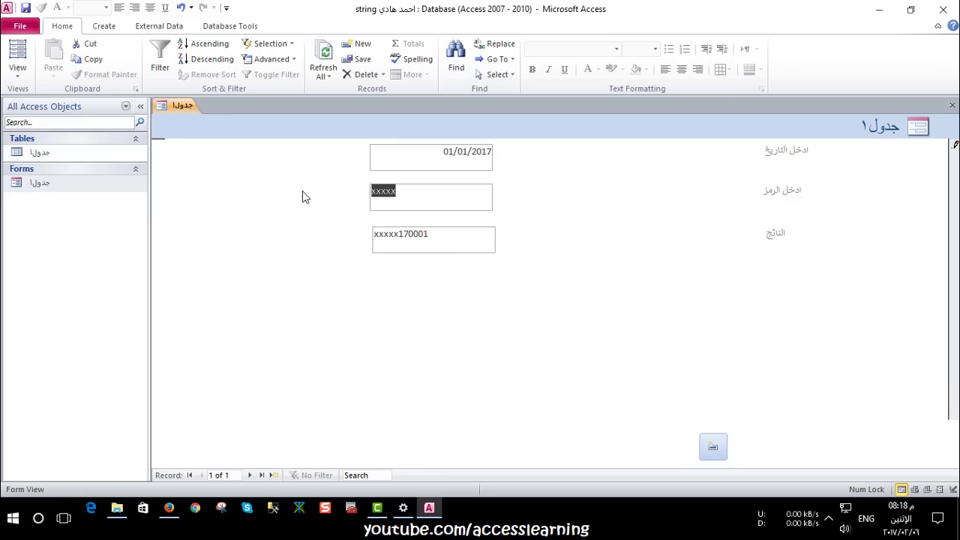
pyautogui.write('tt')
pyautogui.click(453, 234)
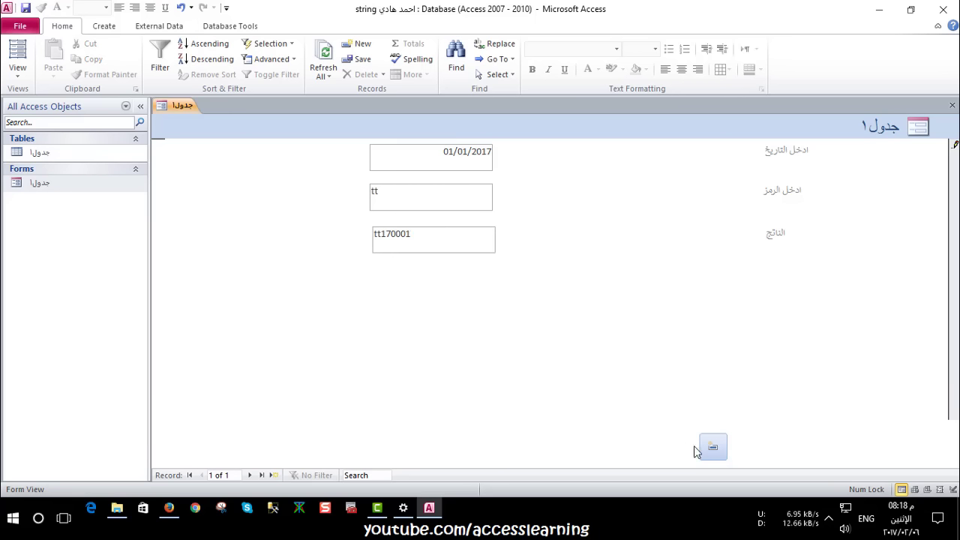
# Add a record dated 20/1 with code tt, yielding tt170002, then start a blank third record
pyautogui.click(721, 449)
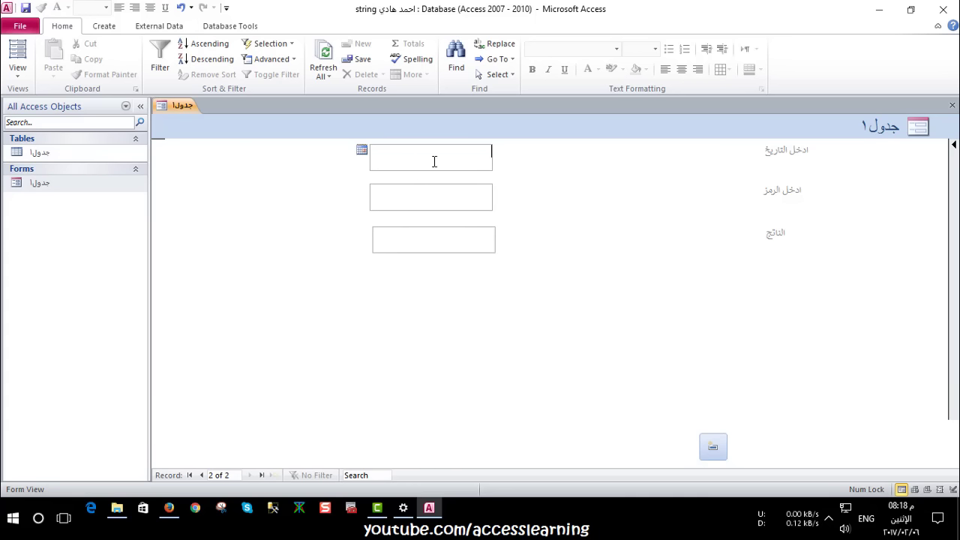
pyautogui.write('20/1')
pyautogui.click(444, 200)
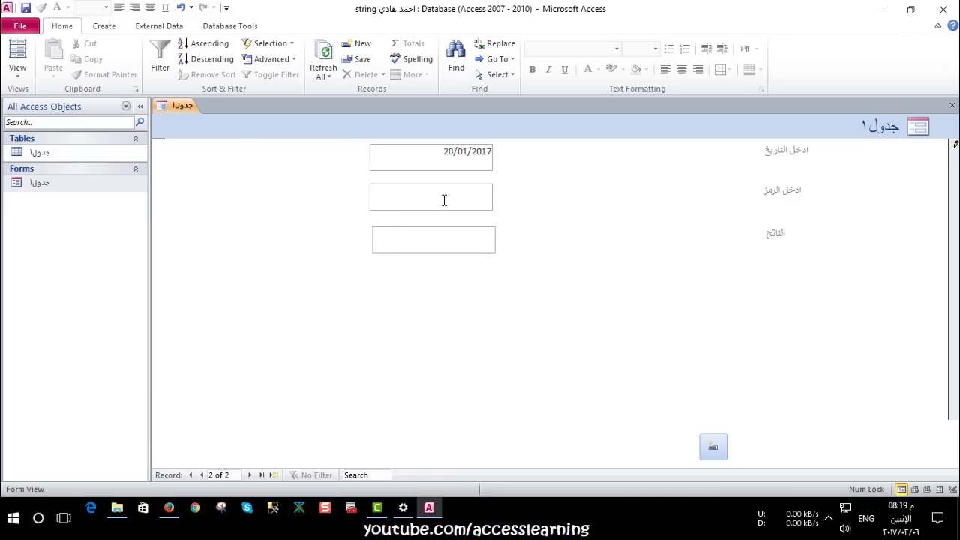
pyautogui.write('t')
pyautogui.press('Tab')
pyautogui.click(717, 447)
# In Design View, set the date box's Default Value to =Date()
pyautogui.rightClick(615, 249)
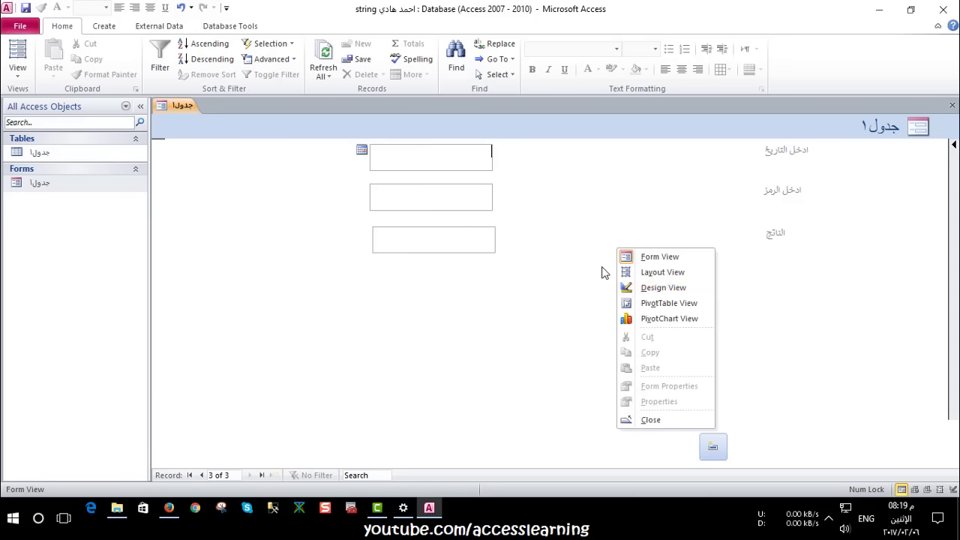
pyautogui.click(621, 285)
pyautogui.click(438, 204)
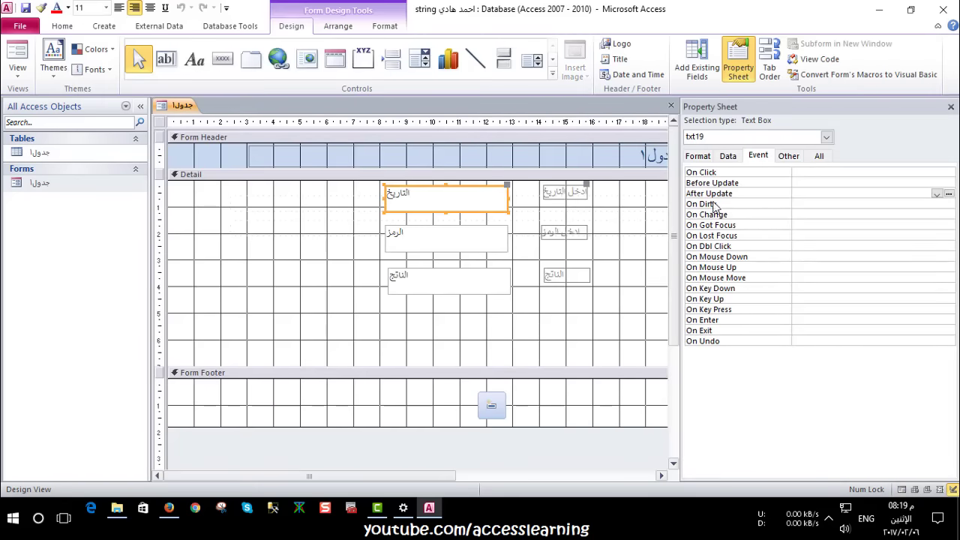
pyautogui.click(728, 156)
pyautogui.click(801, 203)
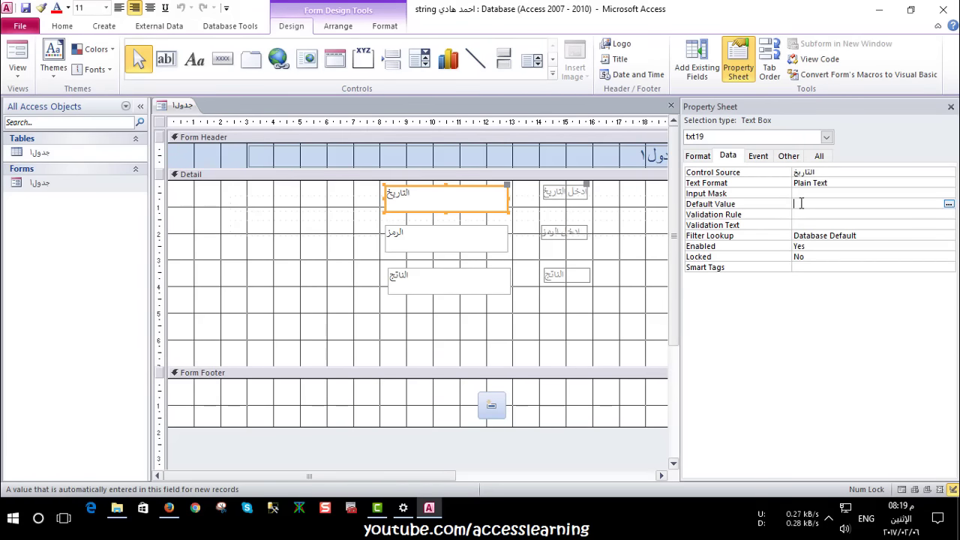
pyautogui.write('=dat')
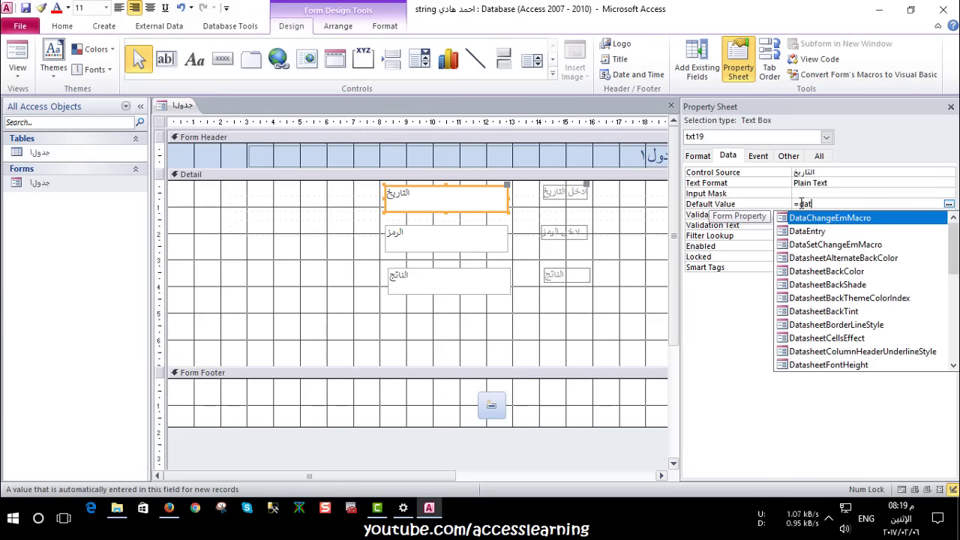
pyautogui.write('t')
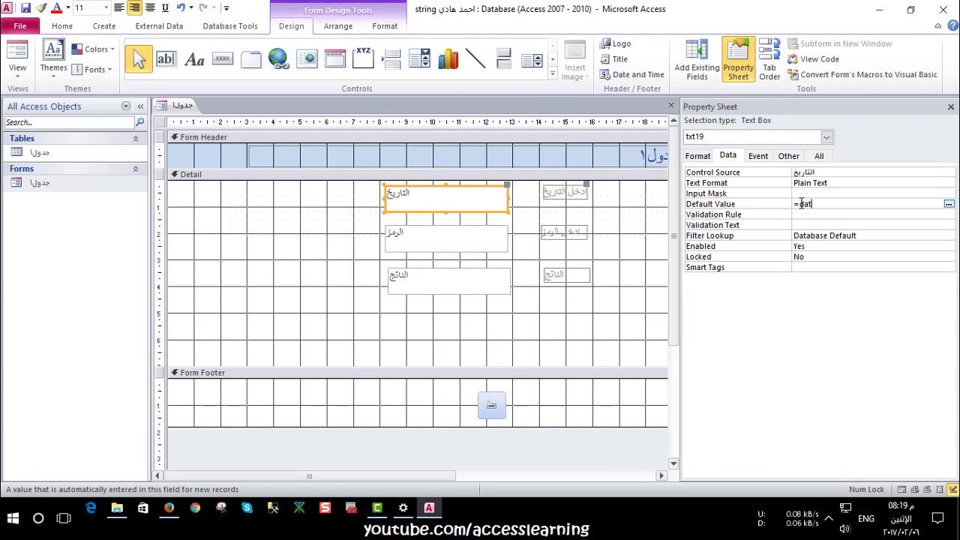
pyautogui.hotkey('ctrl', 'space')
pyautogui.press('Tab')
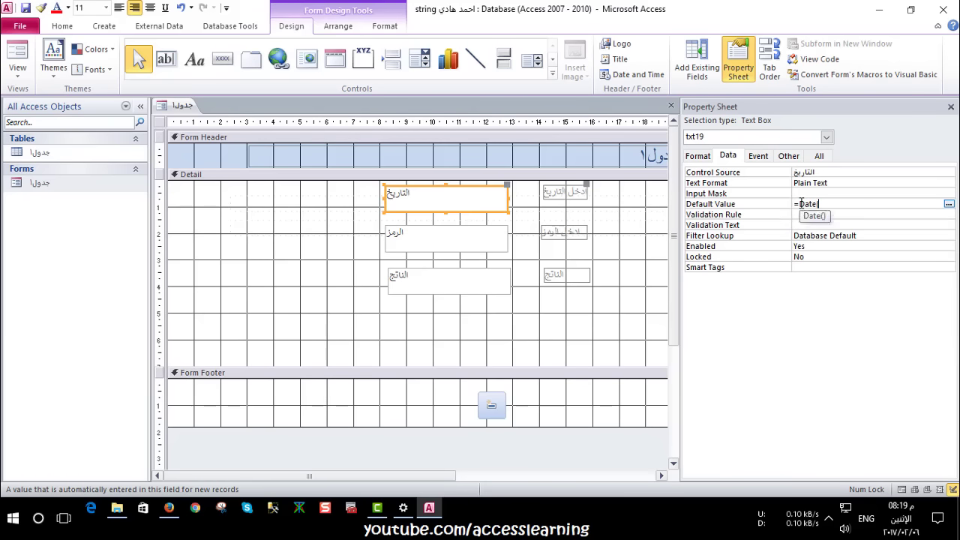
pyautogui.write(')')
# Set the code box's Default Value to tt and return to Form View
pyautogui.click(452, 246)
pyautogui.write('tt')
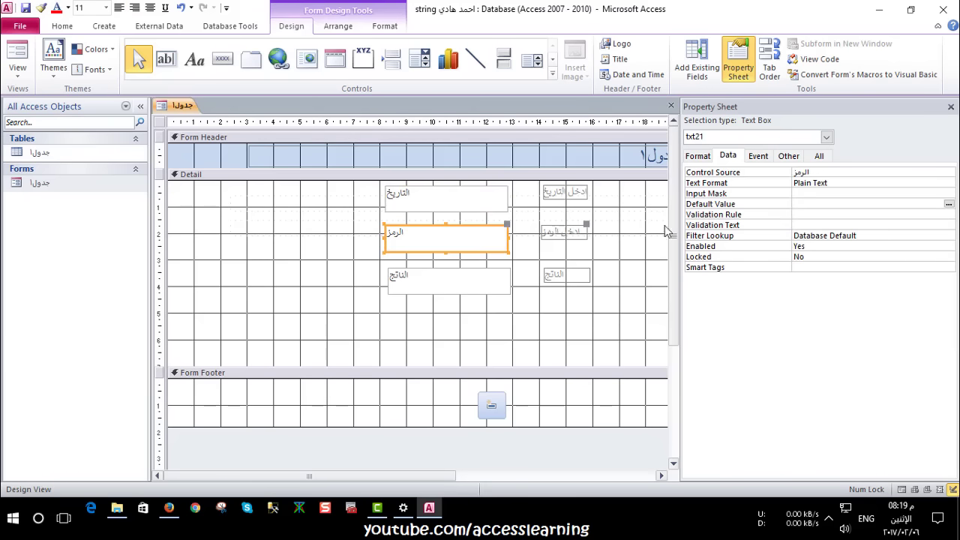
pyautogui.click(510, 334)
pyautogui.click(17, 60)
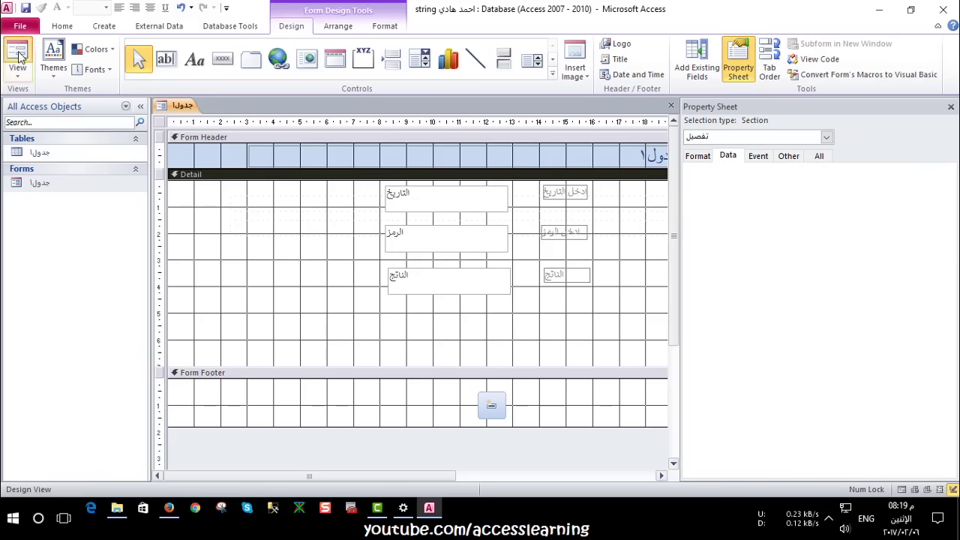
# Generate records 3 to 5 with code tt, giving results tt170003 through tt170005
pyautogui.click(419, 198)
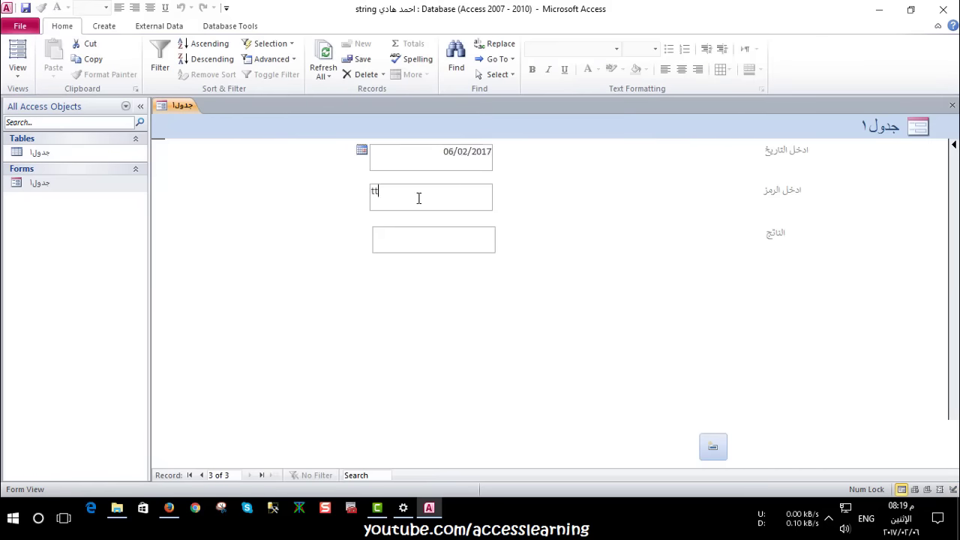
pyautogui.click(409, 236)
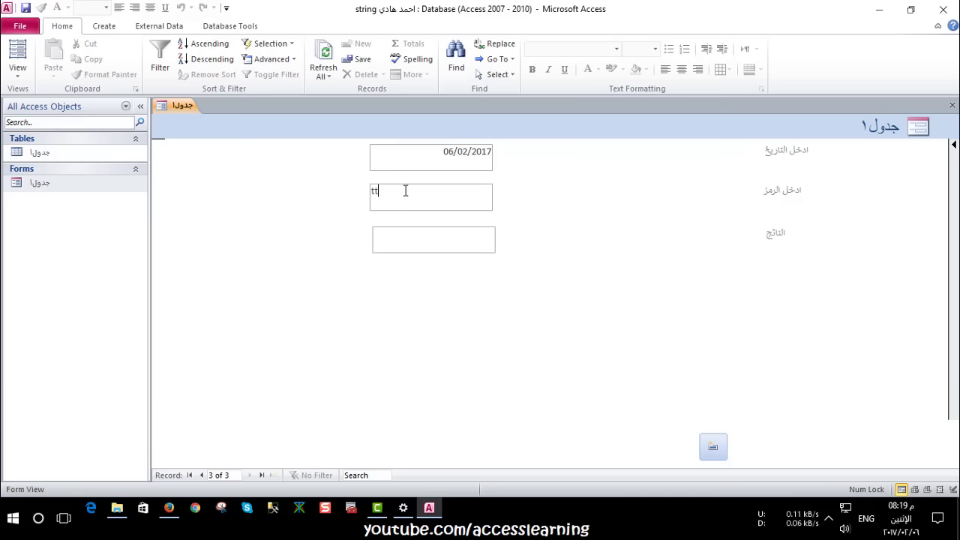
pyautogui.click(405, 229)
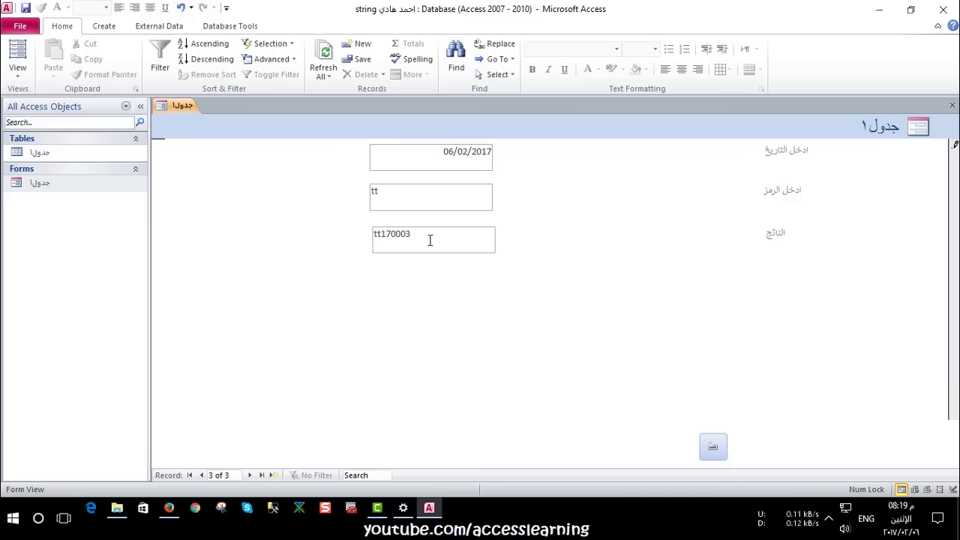
pyautogui.click(716, 450)
pyautogui.click(398, 193)
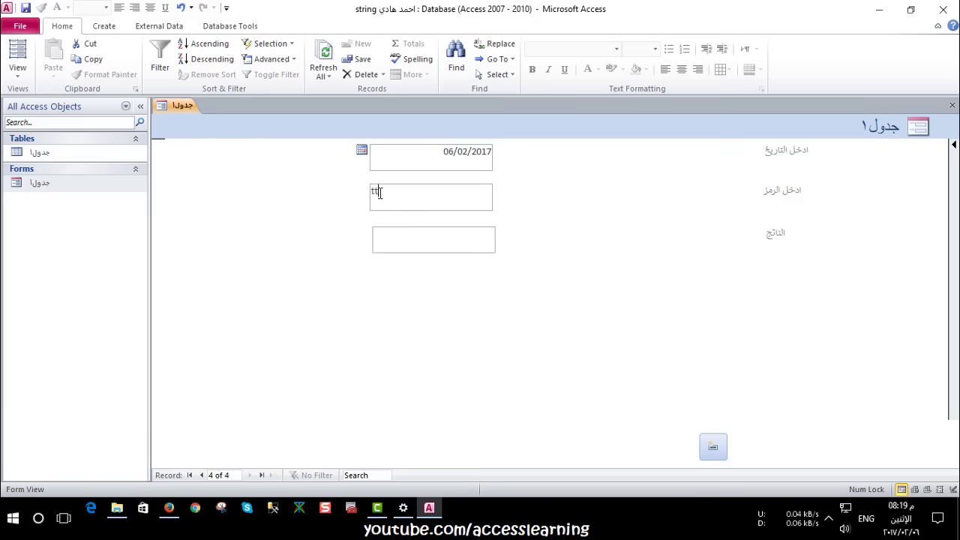
pyautogui.click(411, 227)
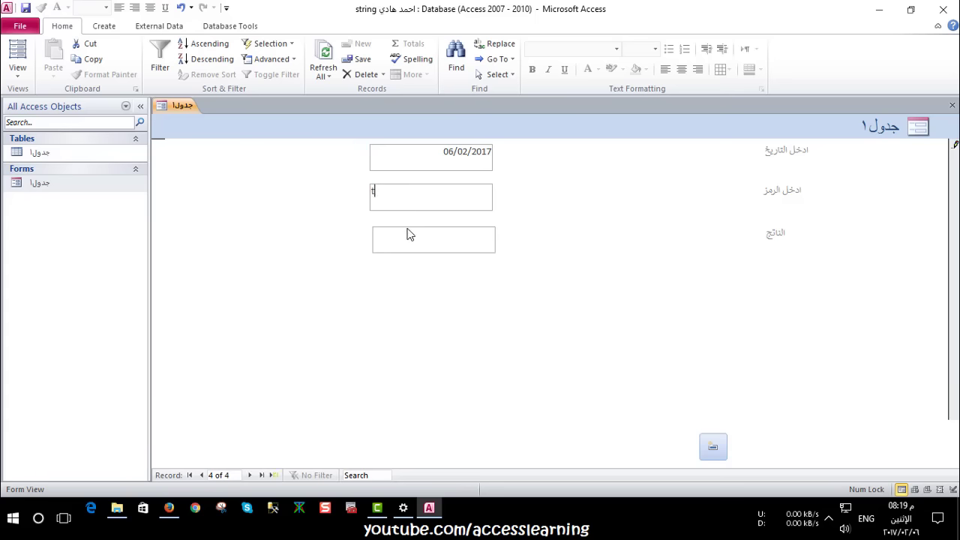
pyautogui.click(710, 444)
pyautogui.click(414, 198)
pyautogui.click(412, 236)
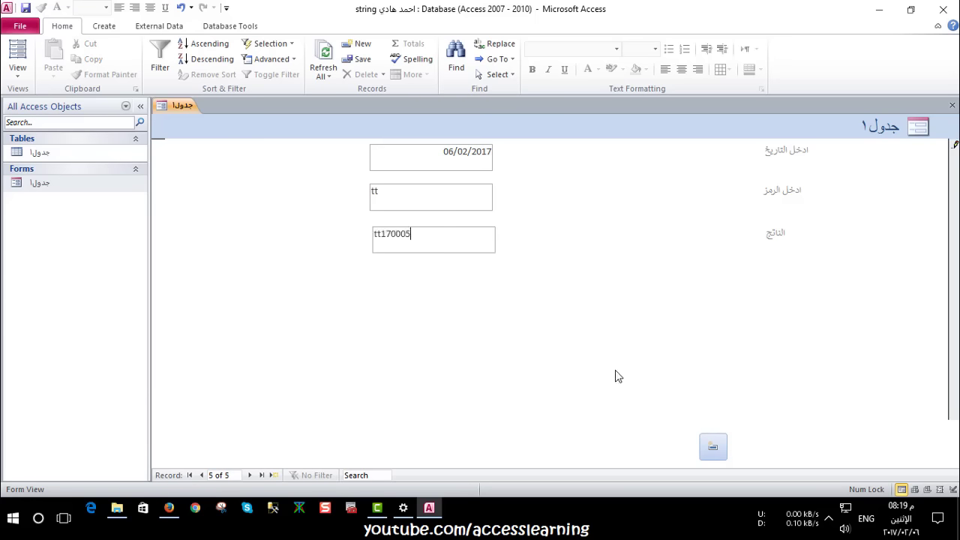
# Add records 6 and 7 with code t, giving t170006 and t170007
pyautogui.click(705, 448)
pyautogui.press('Tab')
pyautogui.write('t')
pyautogui.click(408, 240)
pyautogui.click(713, 447)
pyautogui.press('Tab')
pyautogui.click(408, 237)
# Add records 8 to 10 with code t, up to result t170010, and highlight its padded digits
pyautogui.click(705, 446)
pyautogui.press('Tab')
pyautogui.click(413, 241)
pyautogui.click(705, 448)
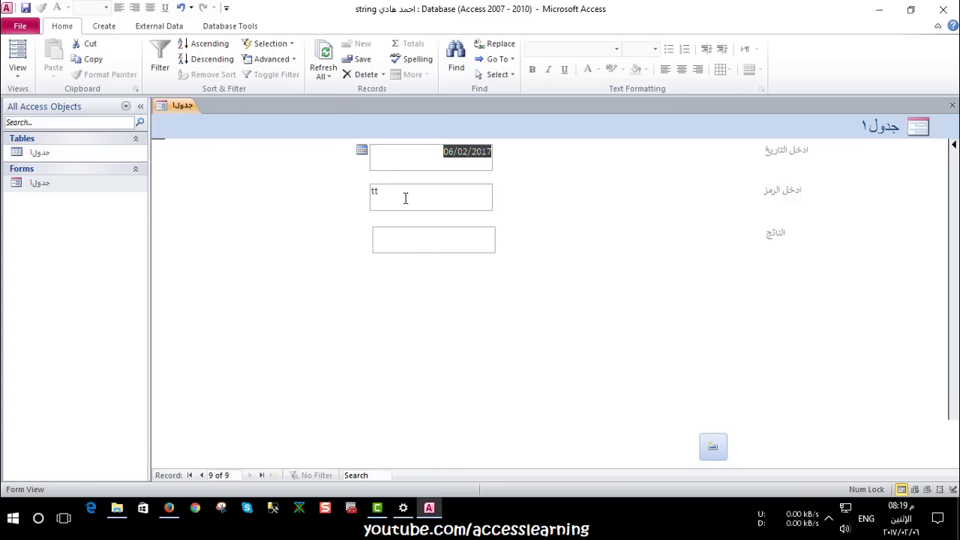
pyautogui.press('Tab')
pyautogui.click(403, 238)
pyautogui.click(712, 447)
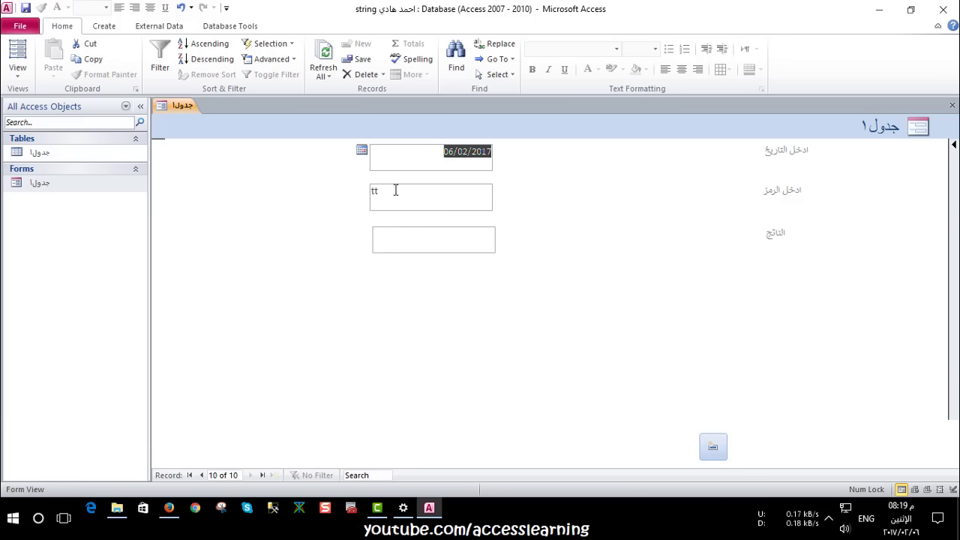
pyautogui.press('Tab')
pyautogui.click(417, 237)
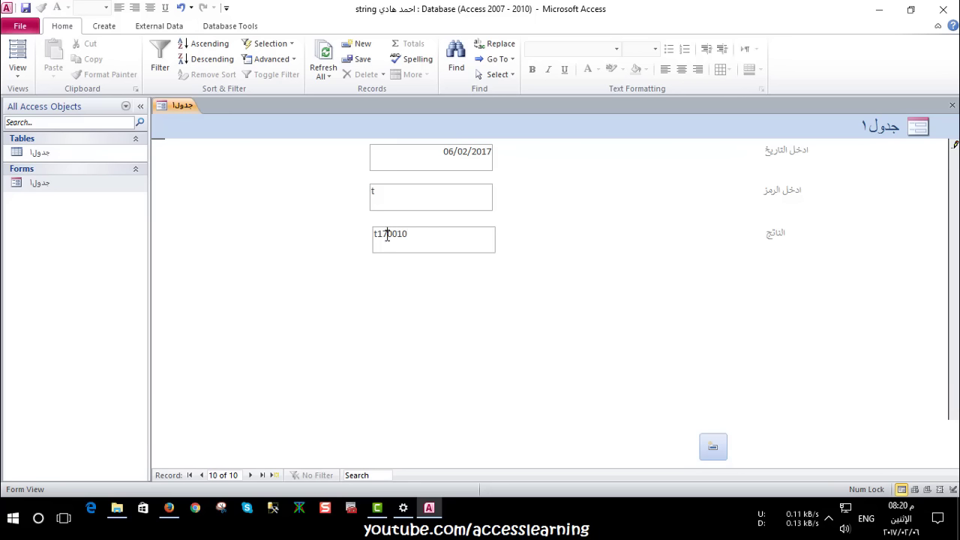
pyautogui.click(387, 235)
# In Design View, open the code box's After Update event code in the VBA editor
pyautogui.rightClick(321, 186)
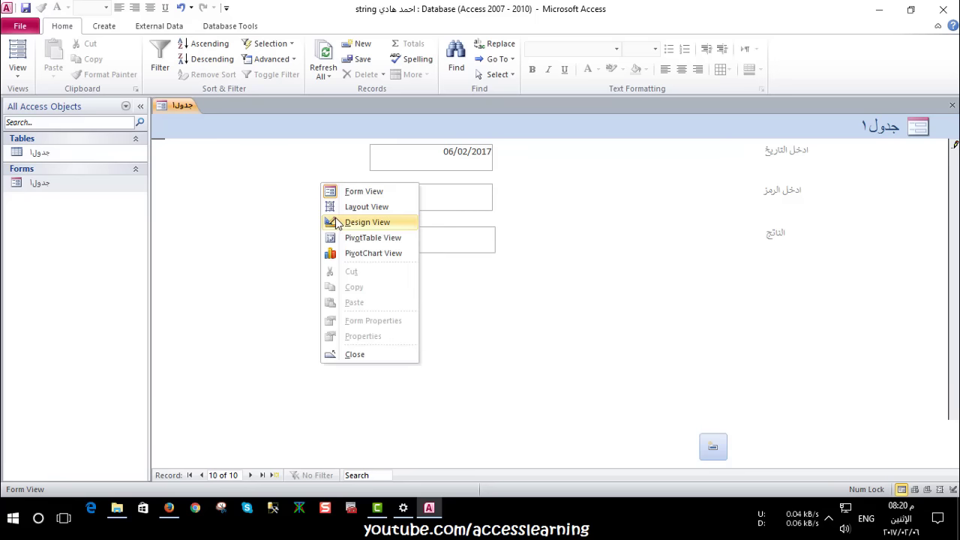
pyautogui.click(339, 219)
pyautogui.click(446, 240)
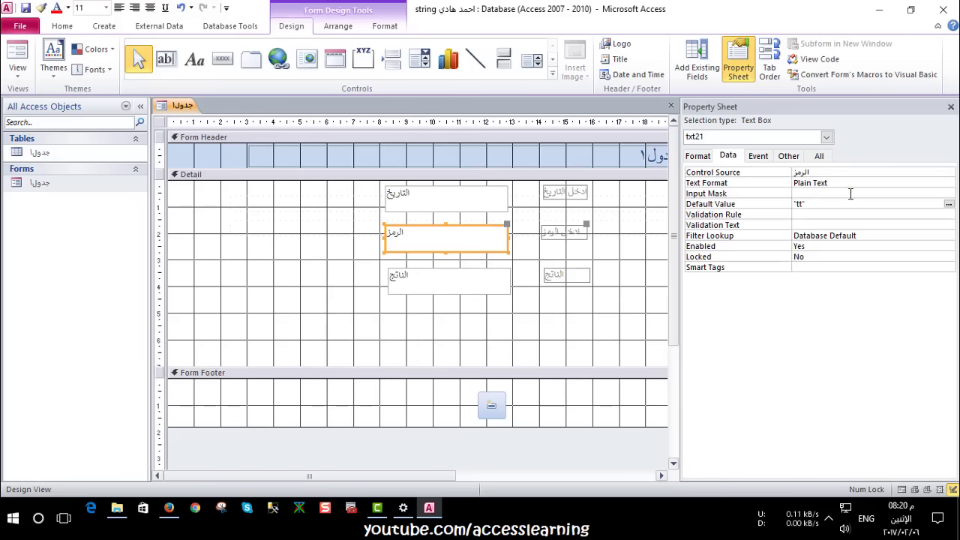
pyautogui.click(765, 158)
pyautogui.click(912, 193)
pyautogui.click(949, 193)
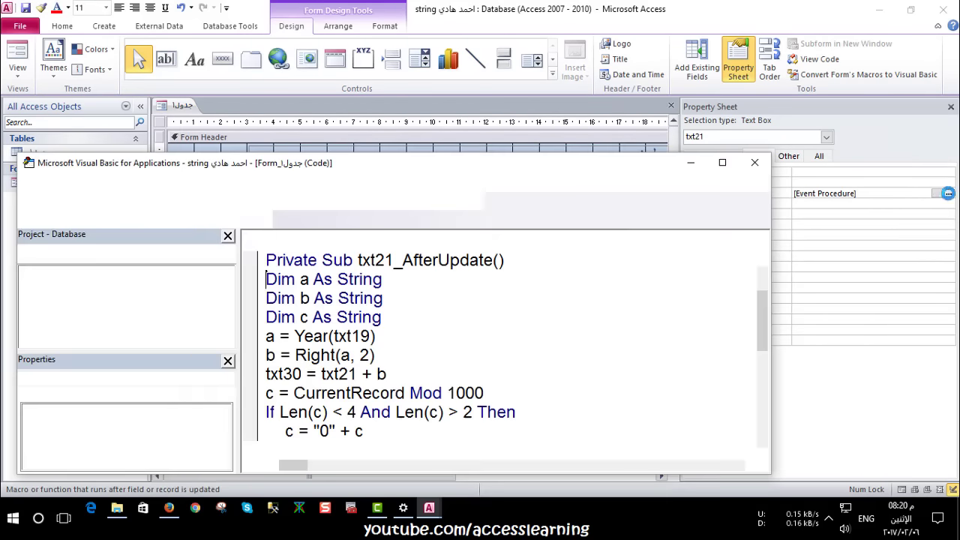
# Review the Mod 1000 line and the one-, two- and three-zero padding branches
pyautogui.scroll(-1, 409, 337)
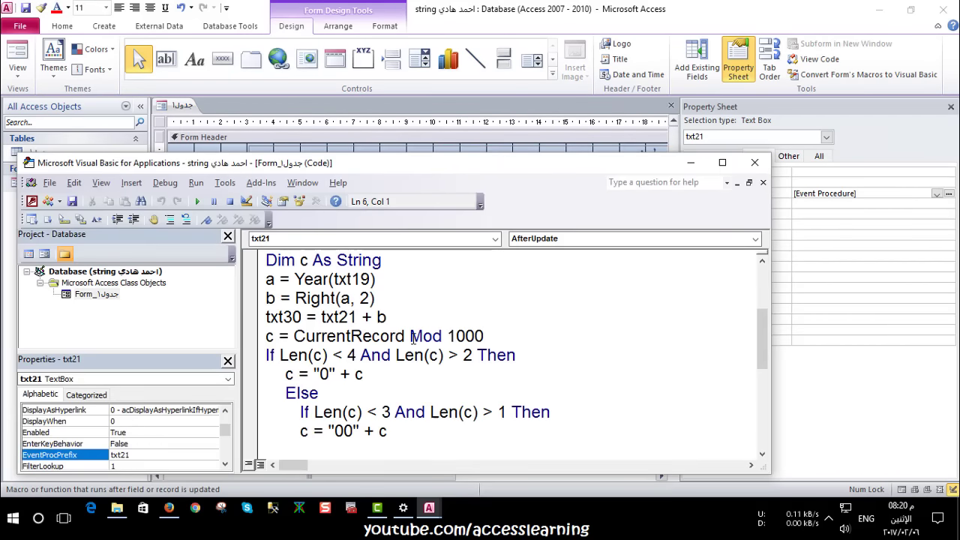
pyautogui.click(476, 337)
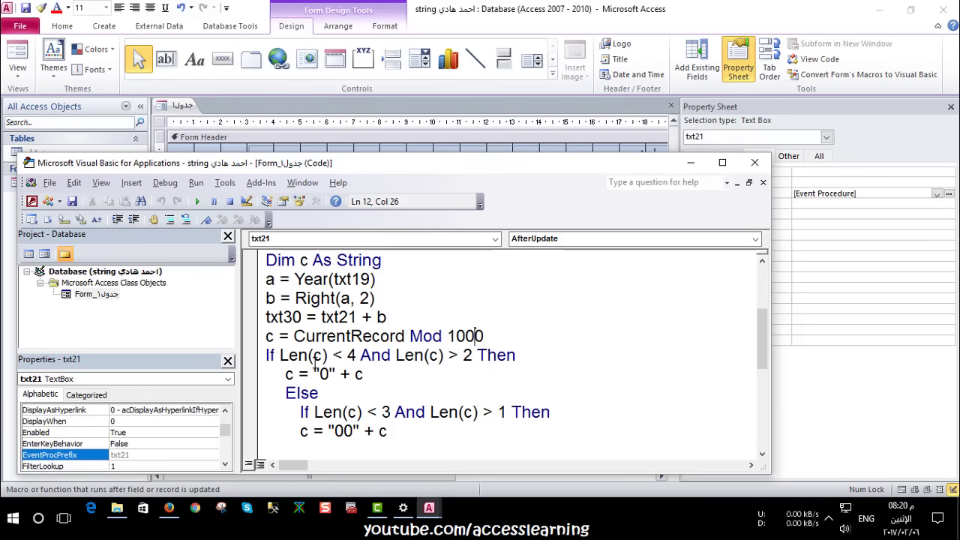
pyautogui.scroll(1, 313, 330)
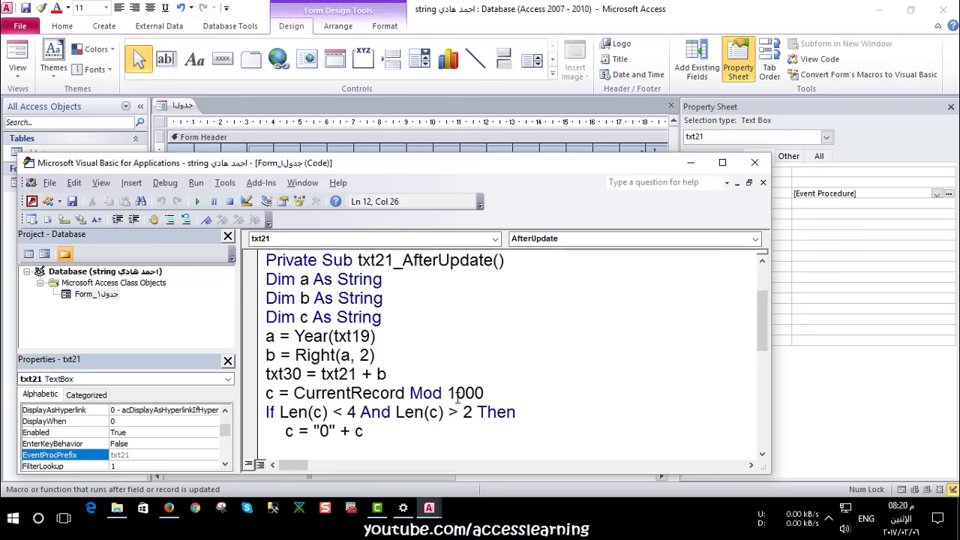
pyautogui.scroll(-1, 375, 398)
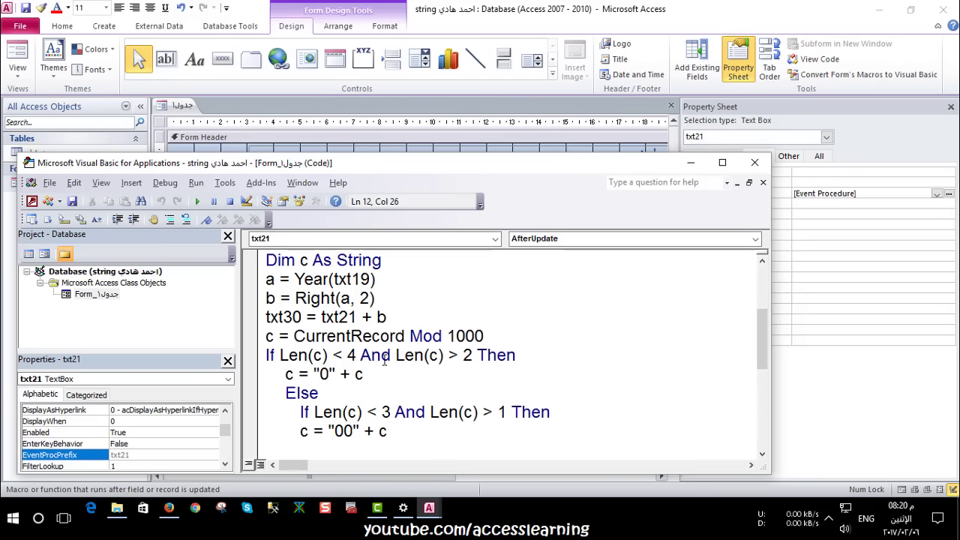
pyautogui.click(293, 374)
pyautogui.click(327, 374)
pyautogui.scroll(-1, 309, 411)
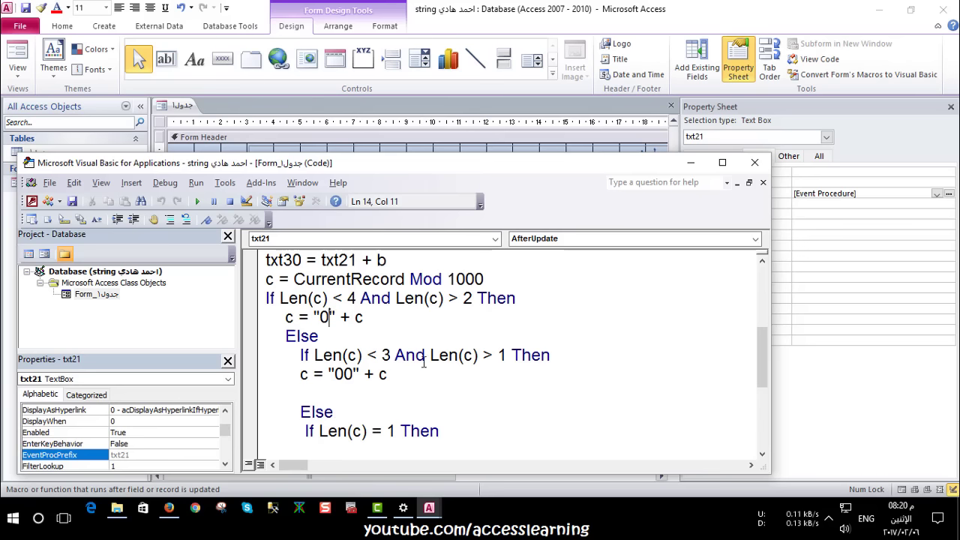
pyautogui.click(344, 373)
pyautogui.scroll(-1, 339, 374)
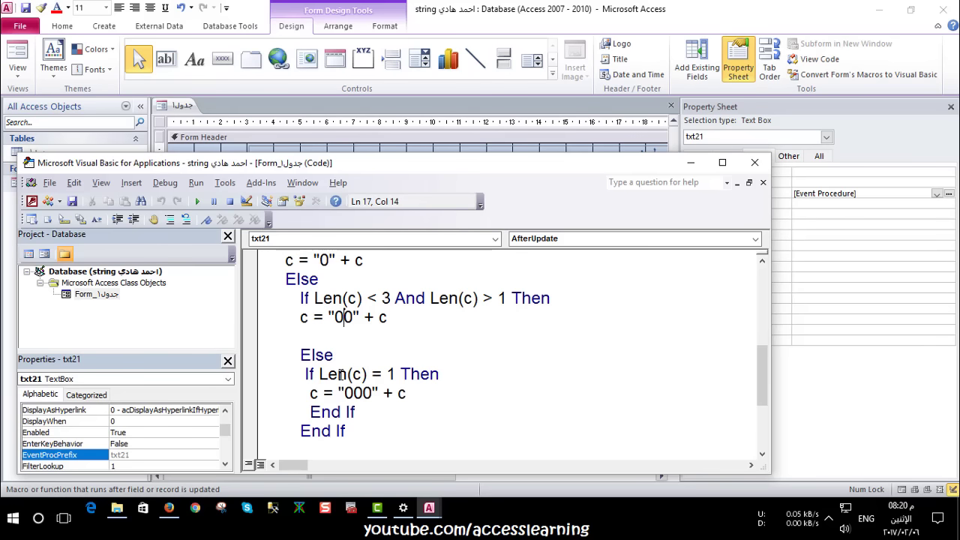
pyautogui.click(388, 374)
pyautogui.click(355, 392)
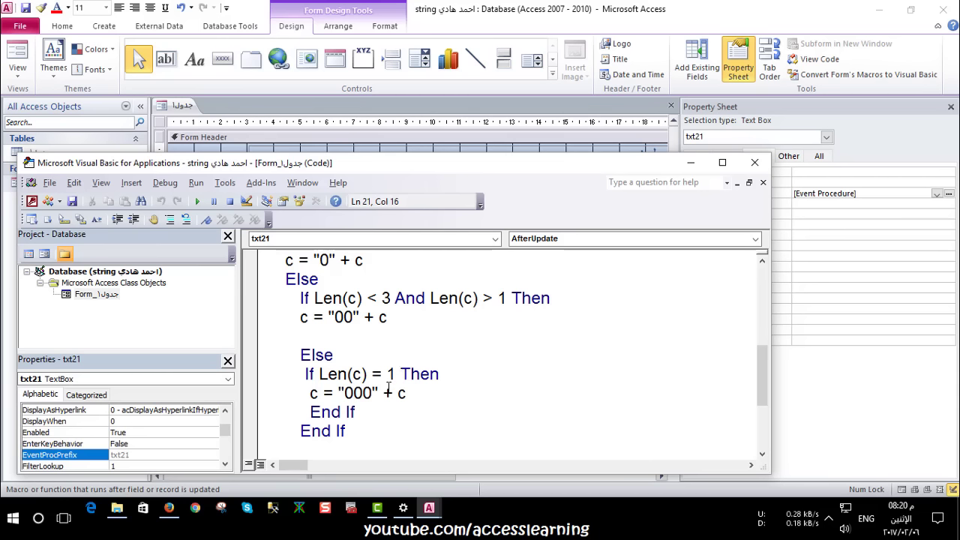
pyautogui.click(342, 318)
pyautogui.scroll(1, 365, 348)
pyautogui.click(322, 318)
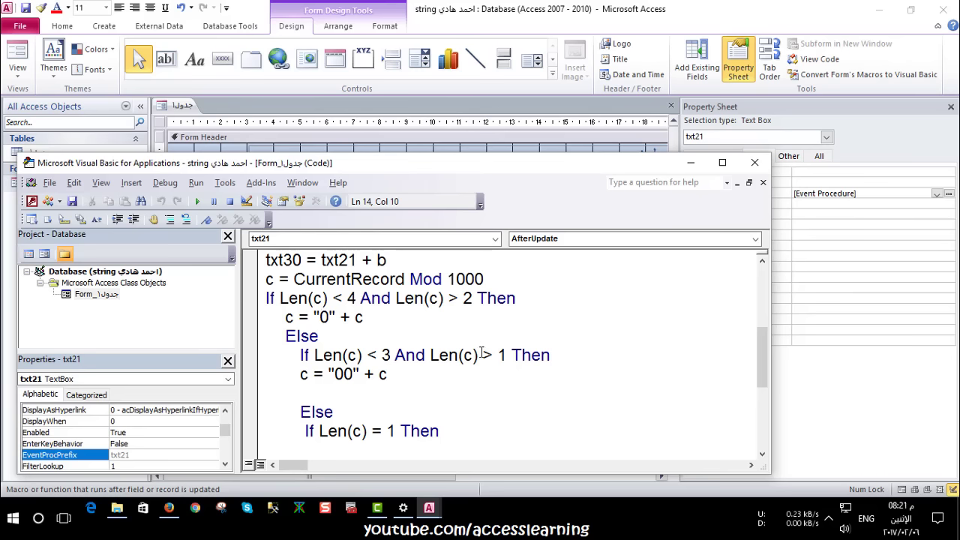
pyautogui.scroll(-2, 482, 353)
pyautogui.scroll(-1, 447, 365)
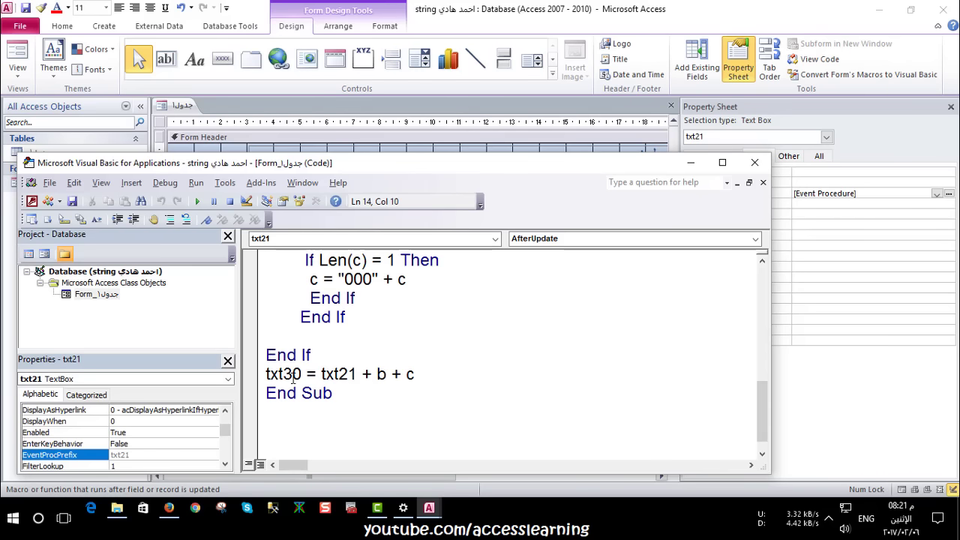
# Close the VBA editor, then close the form design and save its changes
pyautogui.click(327, 373)
pyautogui.click(377, 374)
pyautogui.click(416, 374)
pyautogui.click(755, 162)
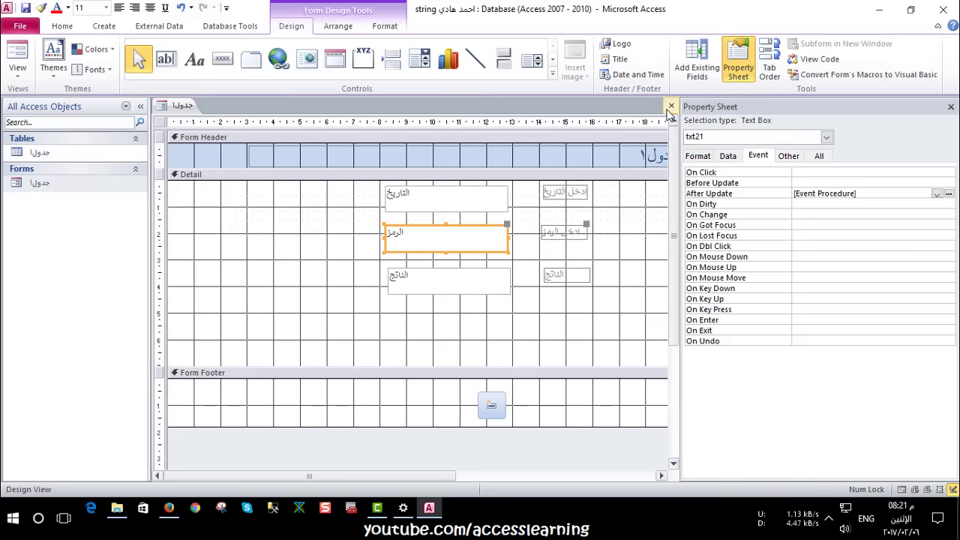
pyautogui.click(491, 409)
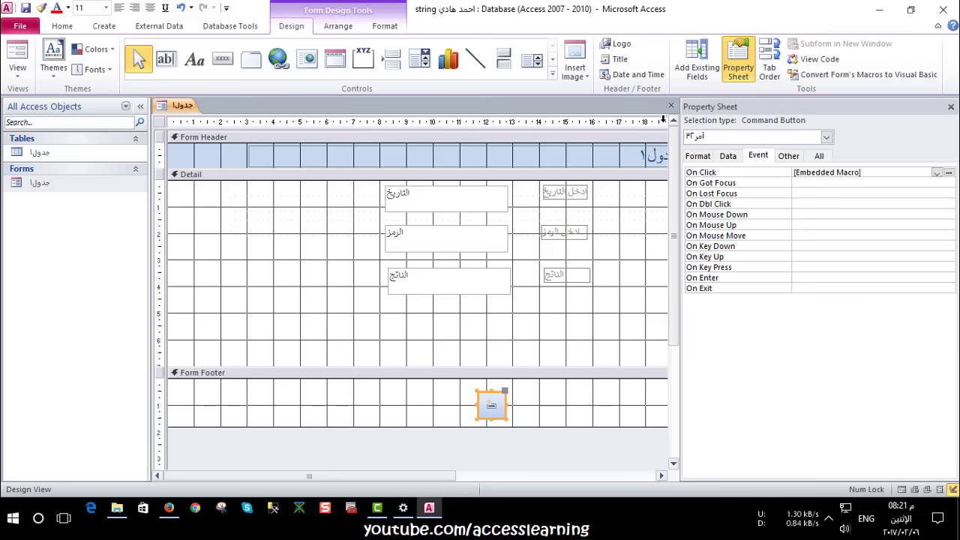
pyautogui.click(671, 105)
pyautogui.click(427, 292)
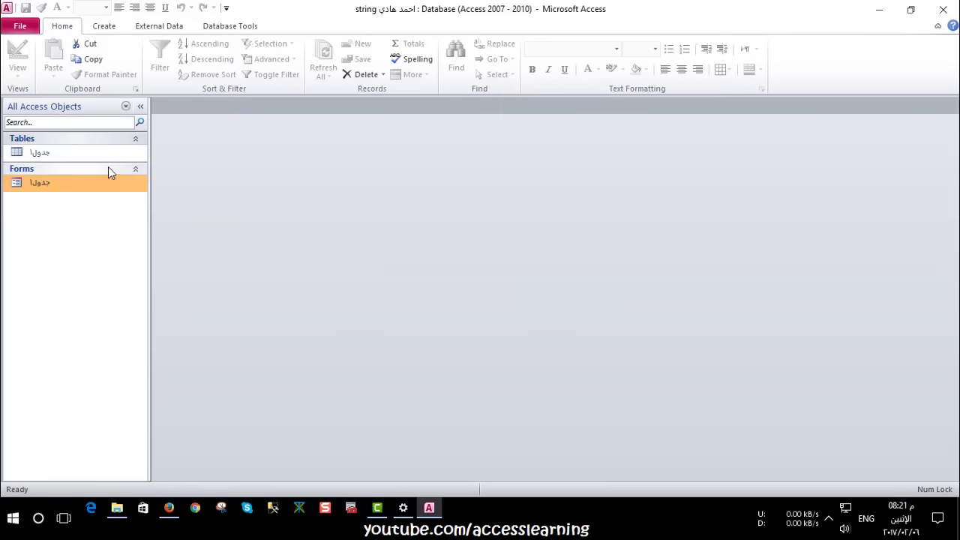
# Check the جدول1 table, exit Access, and open the renumbering database from File Explorer
pyautogui.doubleClick(107, 152)
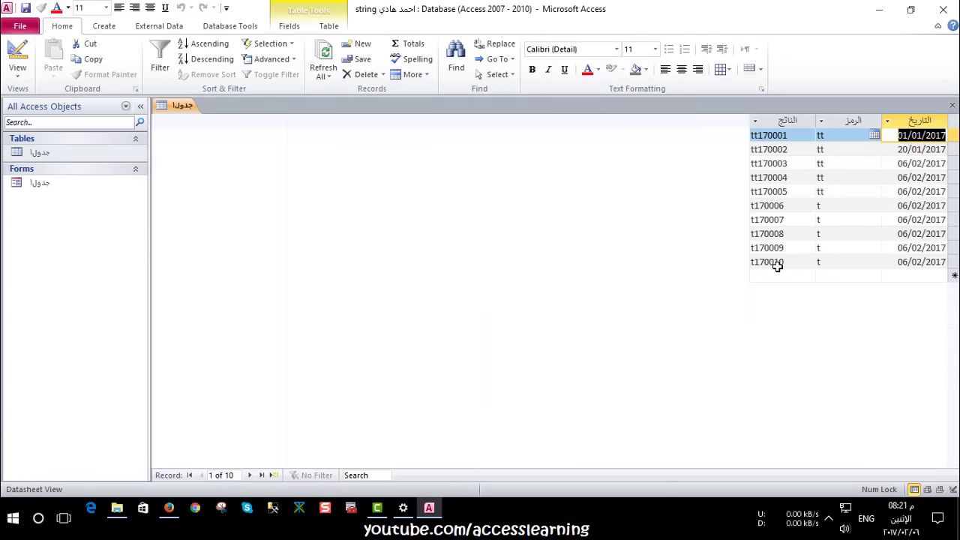
pyautogui.click(952, 105)
pyautogui.click(943, 9)
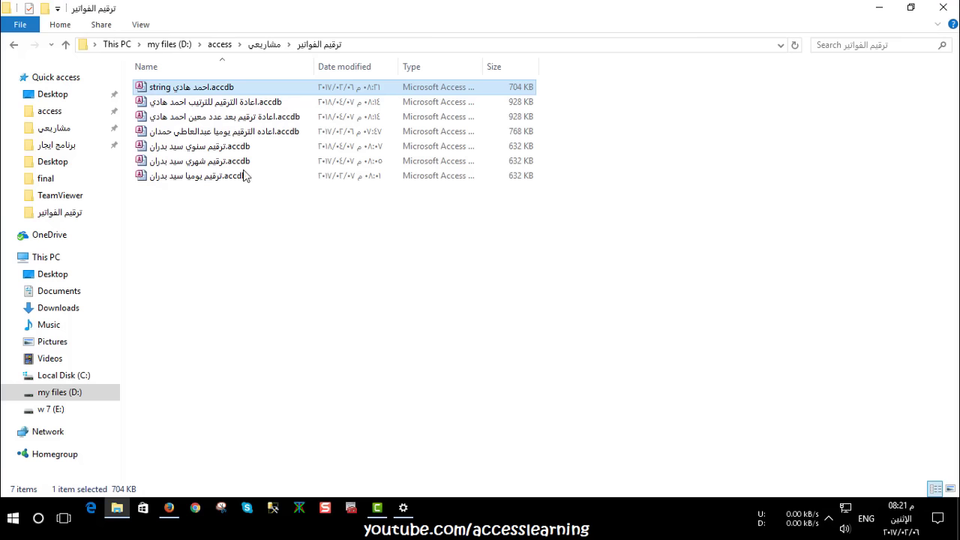
pyautogui.click(198, 105)
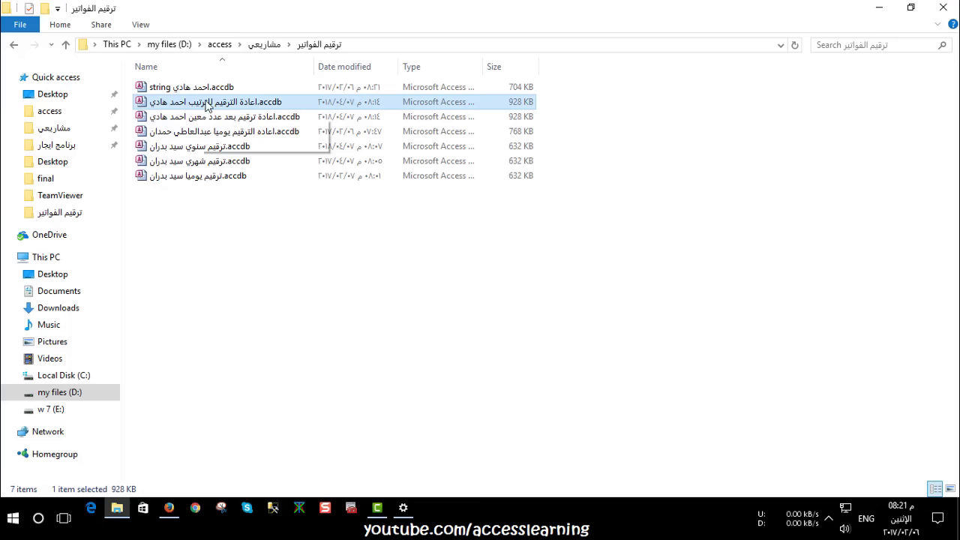
pyautogui.doubleClick(201, 107)
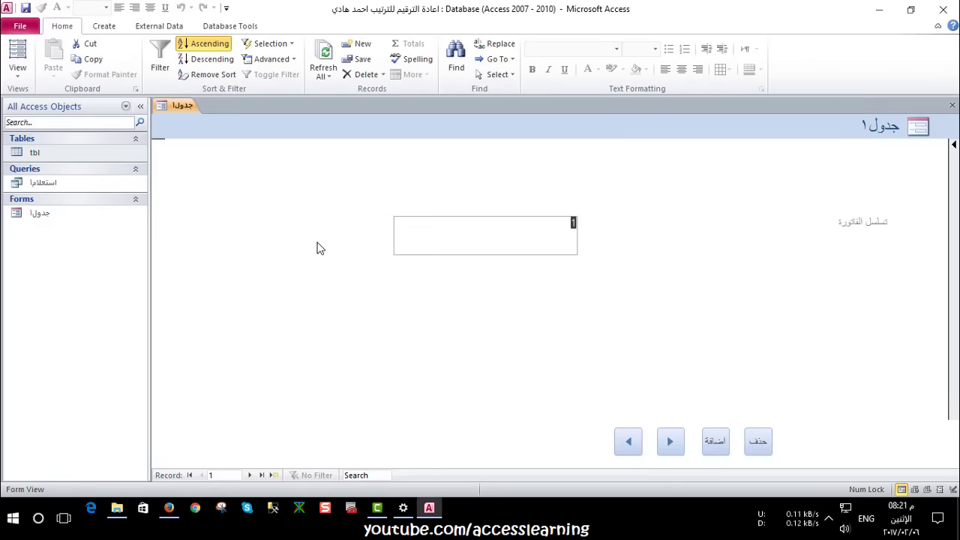
# View the tbl records, then close the tbl datasheet and the جدول1 form
pyautogui.doubleClick(62, 155)
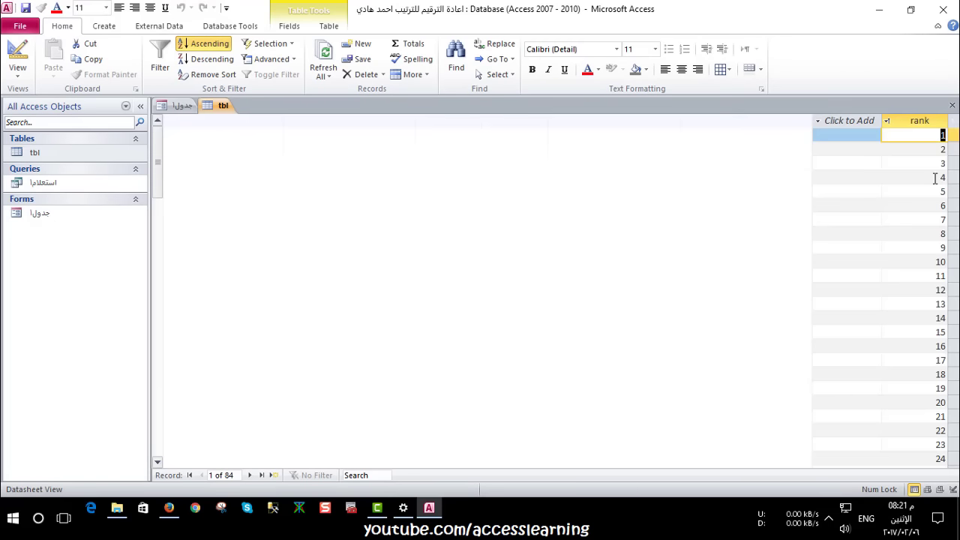
pyautogui.click(954, 320)
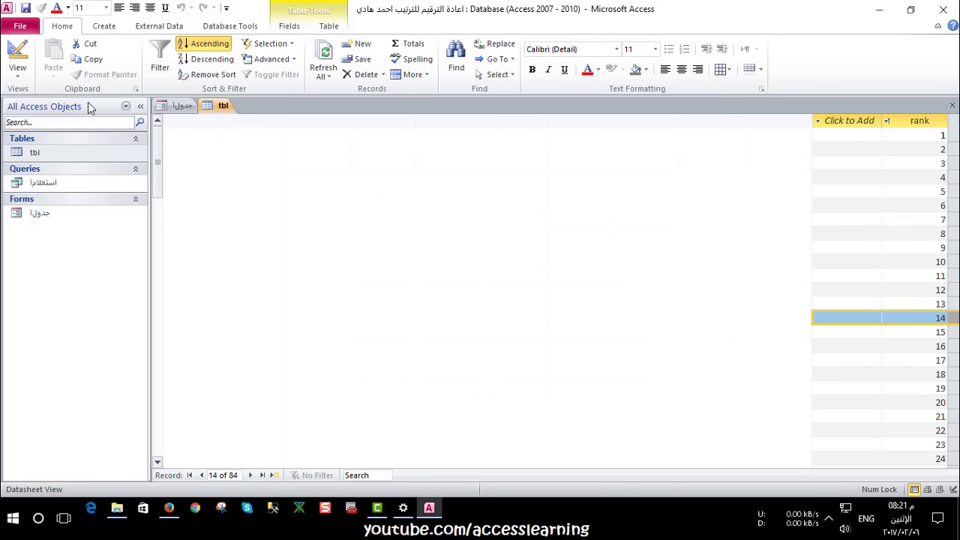
pyautogui.click(18, 56)
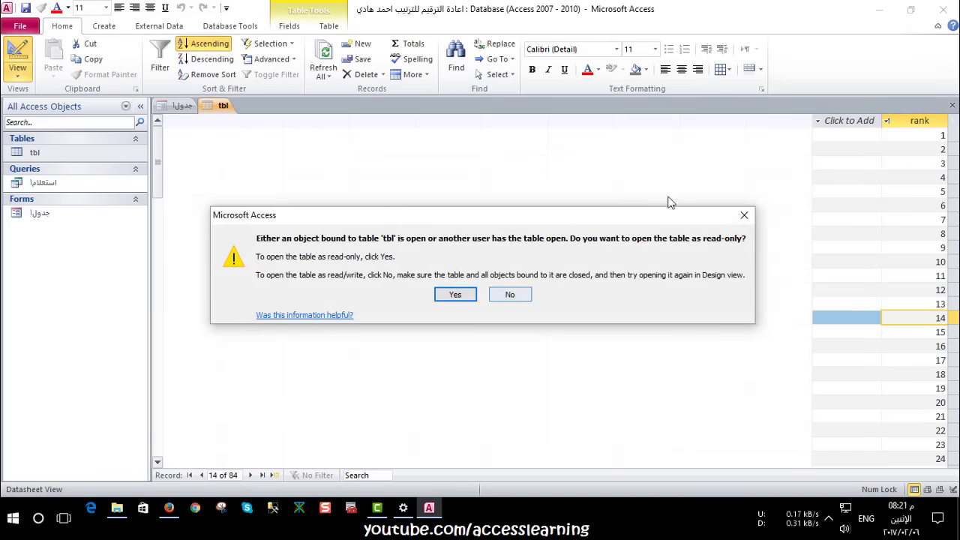
pyautogui.click(513, 297)
pyautogui.click(953, 106)
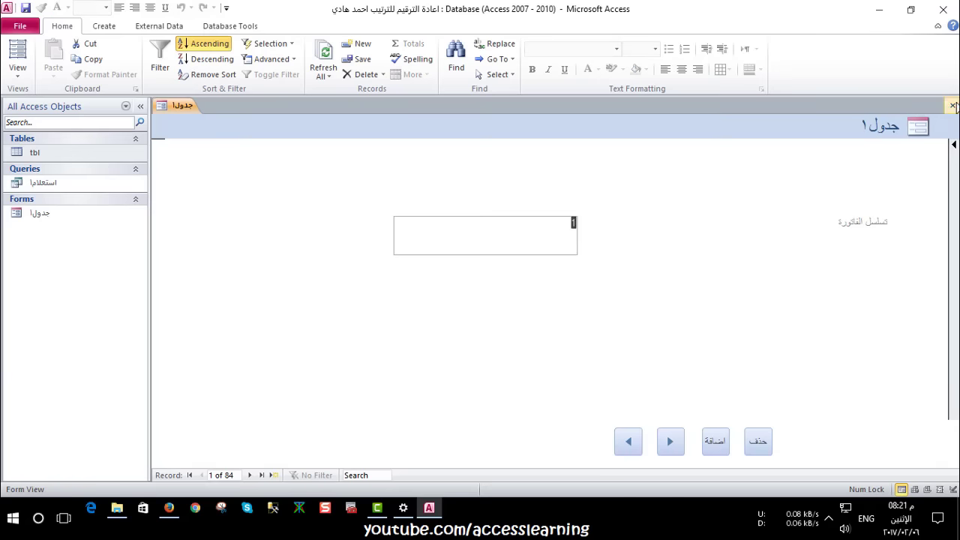
pyautogui.click(953, 106)
# In tbl's design, add a Text field named anydata and save the design
pyautogui.rightClick(53, 152)
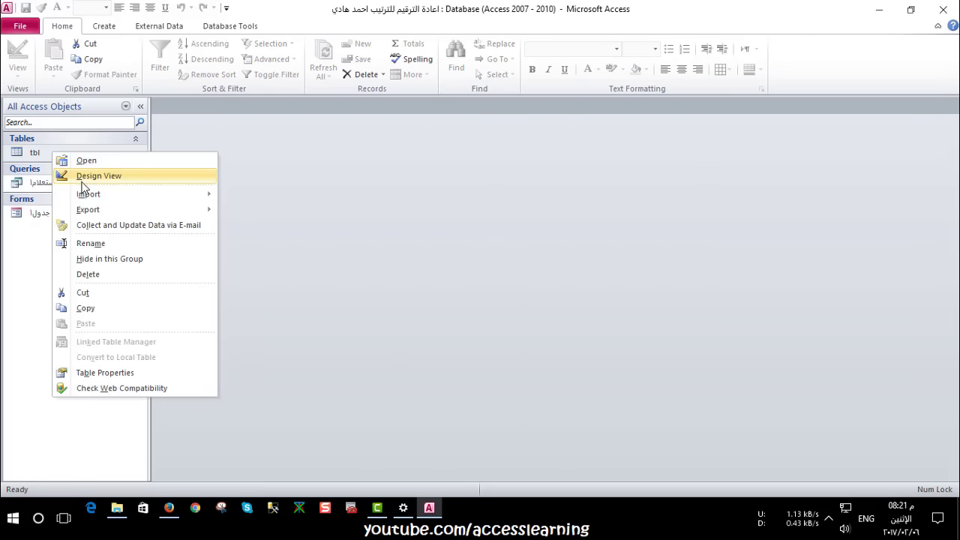
pyautogui.click(146, 177)
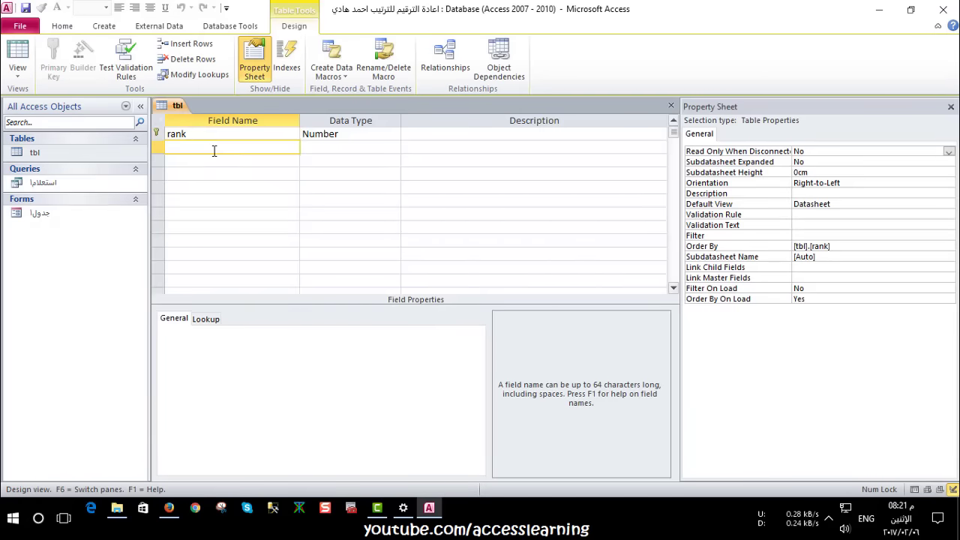
pyautogui.write('anydata')
pyautogui.click(217, 182)
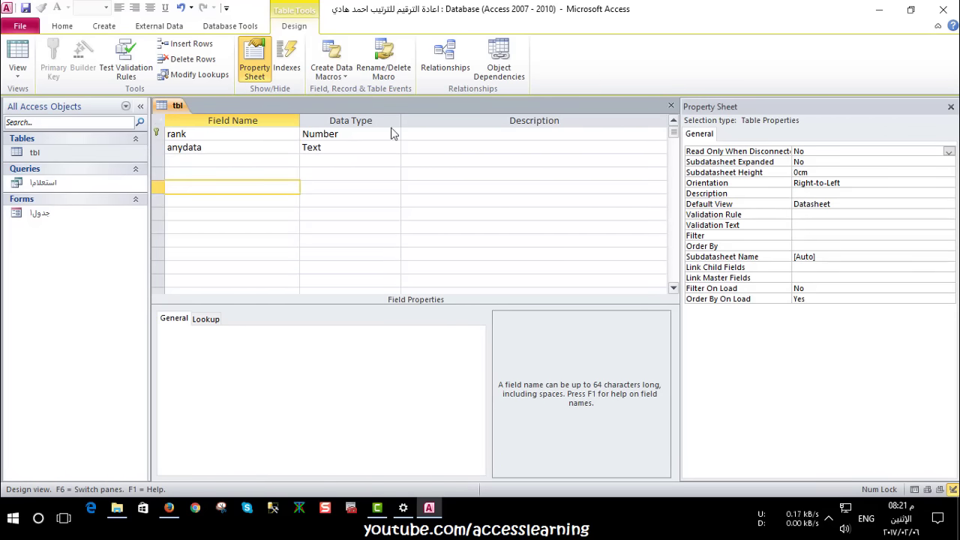
pyautogui.click(671, 105)
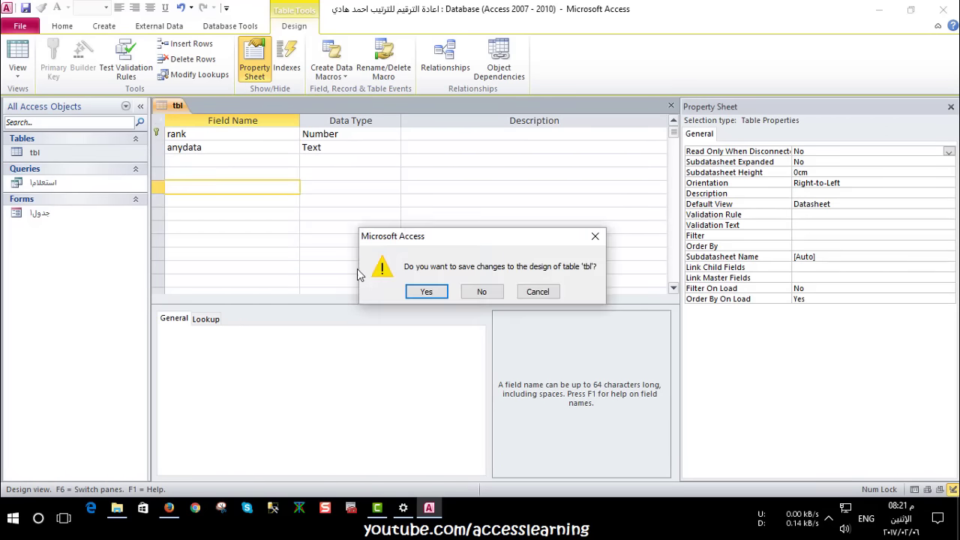
pyautogui.click(437, 293)
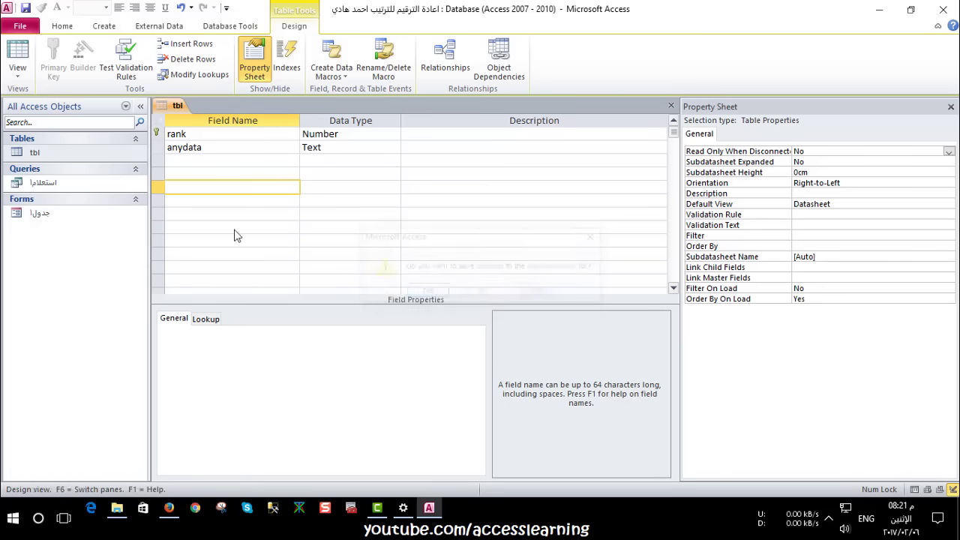
pyautogui.click(82, 155)
# Create and run a delete query on tbl that removes all 84 rows, saving it as Query1
pyautogui.click(104, 26)
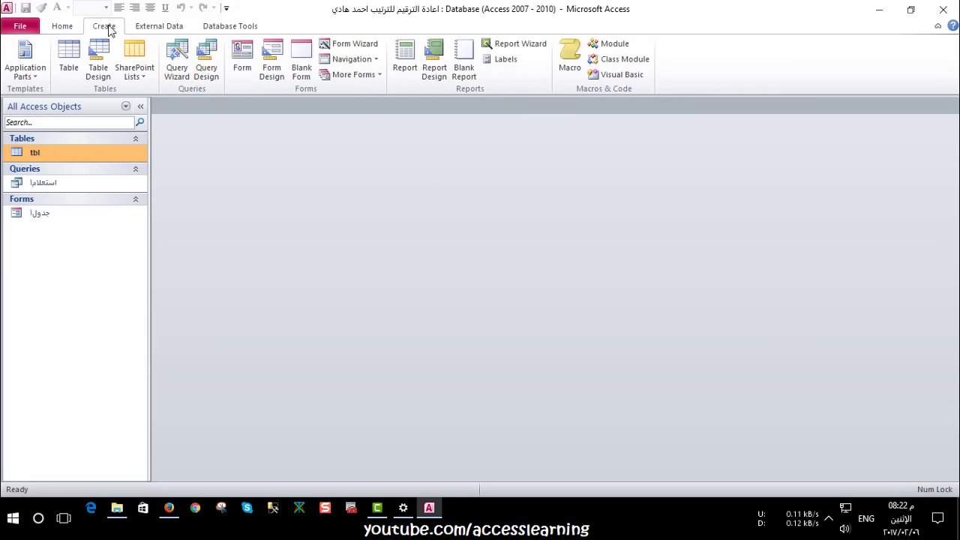
pyautogui.click(206, 69)
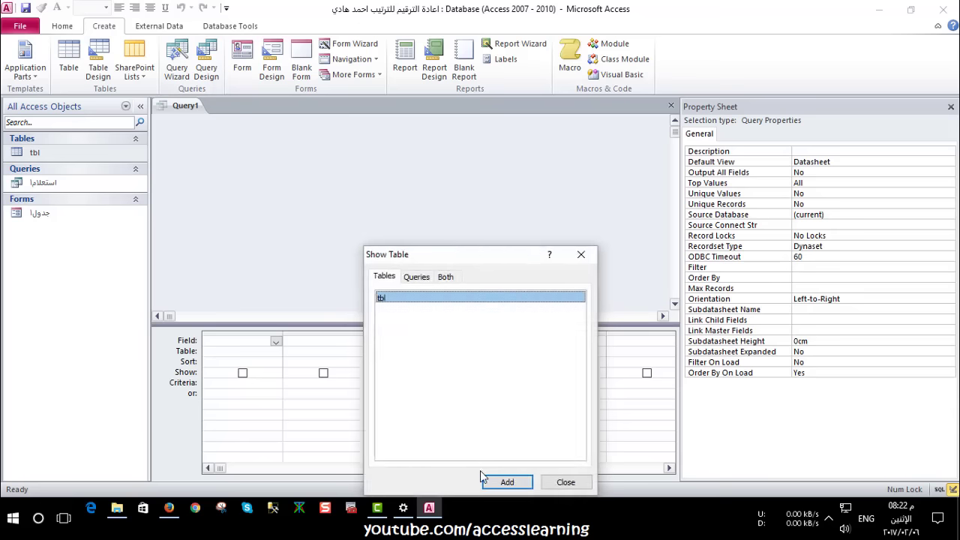
pyautogui.click(507, 482)
pyautogui.click(552, 484)
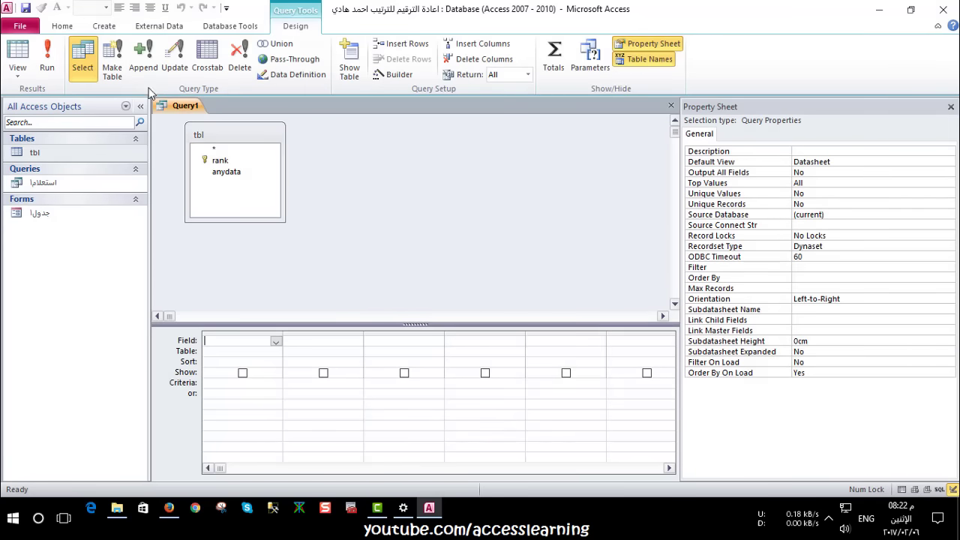
pyautogui.click(240, 66)
pyautogui.doubleClick(214, 148)
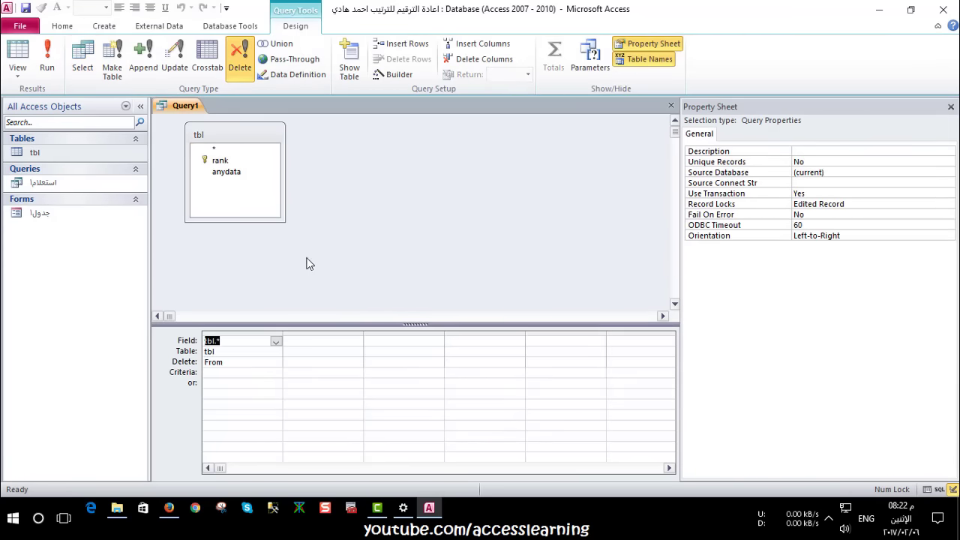
pyautogui.click(51, 69)
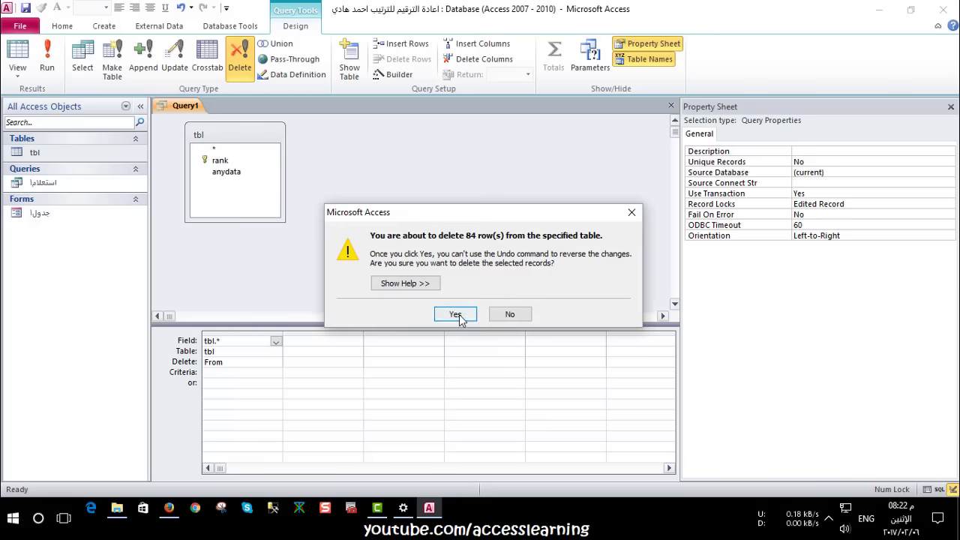
pyautogui.click(453, 314)
pyautogui.click(670, 105)
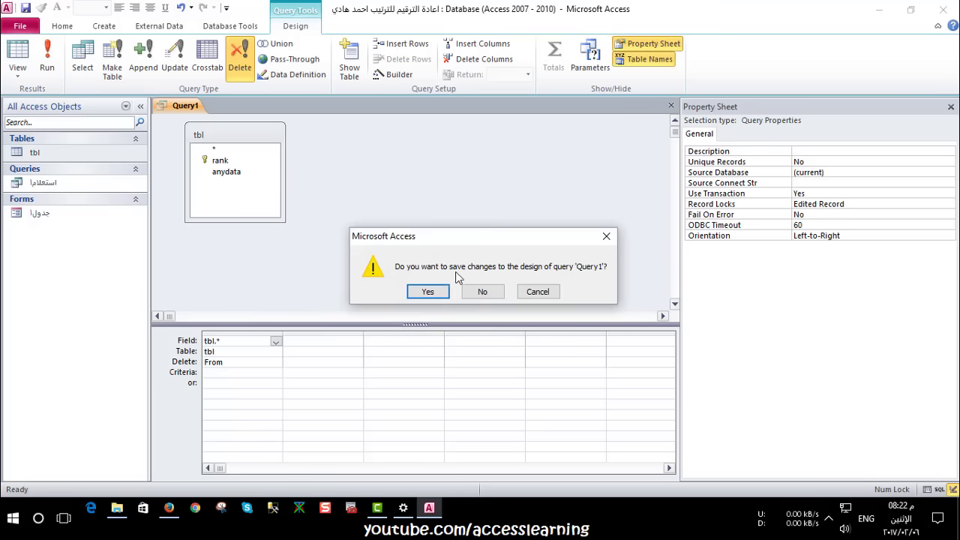
pyautogui.click(428, 293)
pyautogui.click(476, 203)
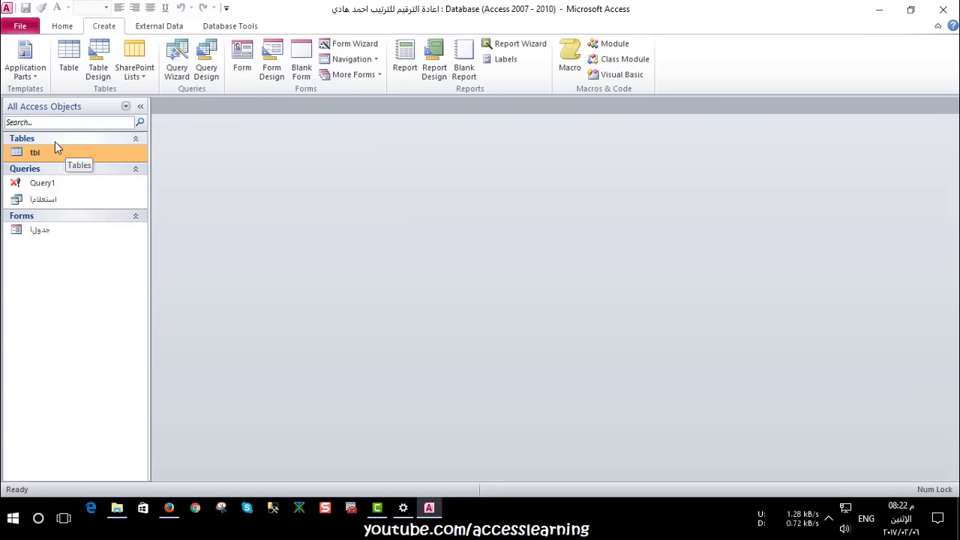
# Confirm tbl is empty, clear the rank field's default value of 0, and close tbl
pyautogui.click(49, 188)
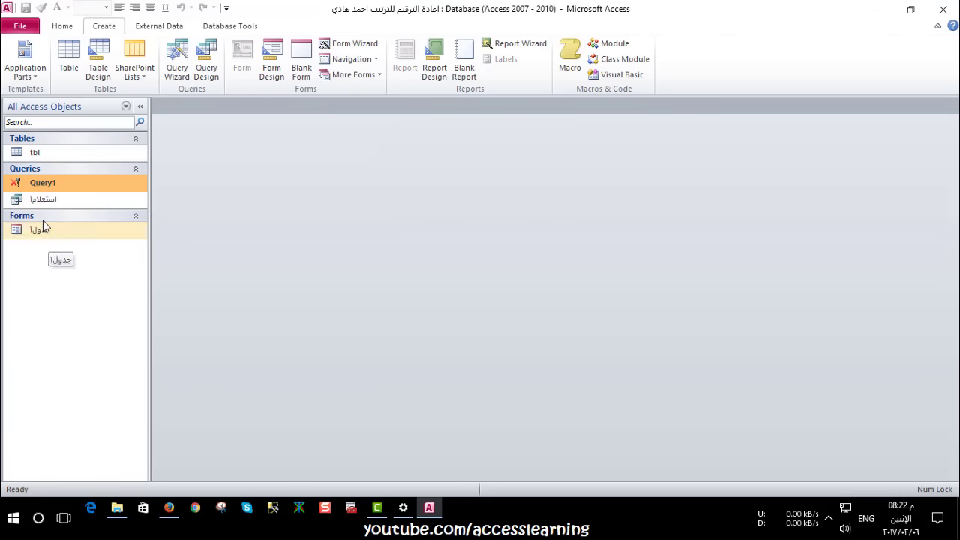
pyautogui.click(36, 154)
pyautogui.doubleClick(36, 154)
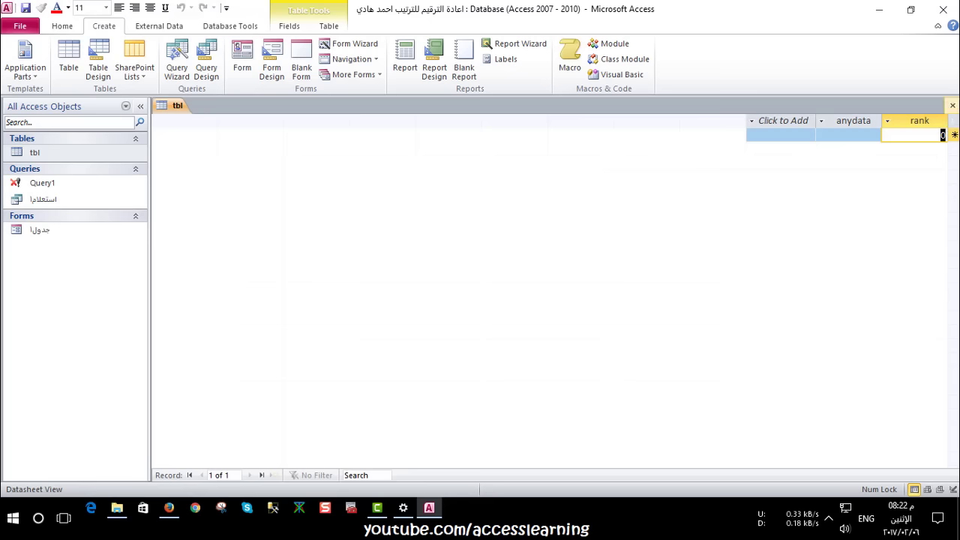
pyautogui.rightClick(166, 105)
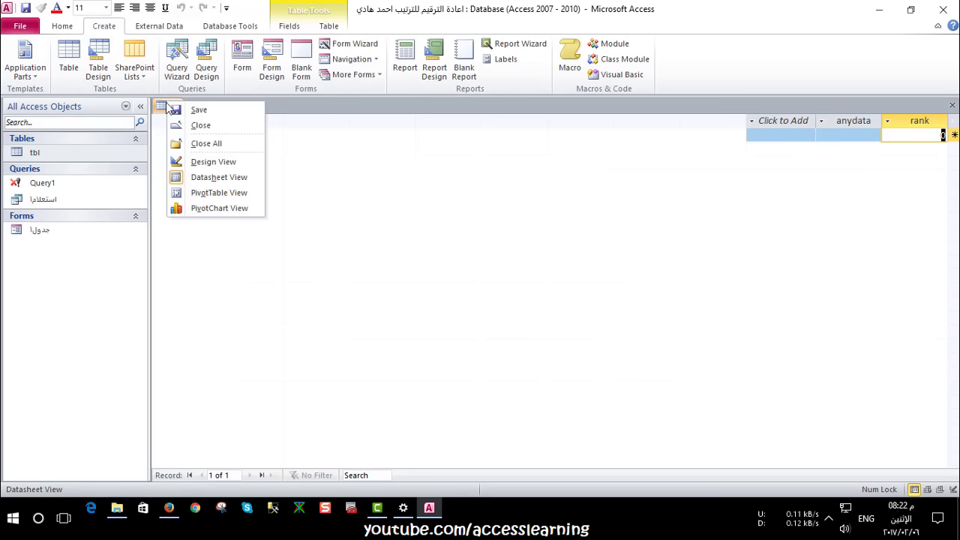
pyautogui.click(204, 162)
pyautogui.doubleClick(269, 385)
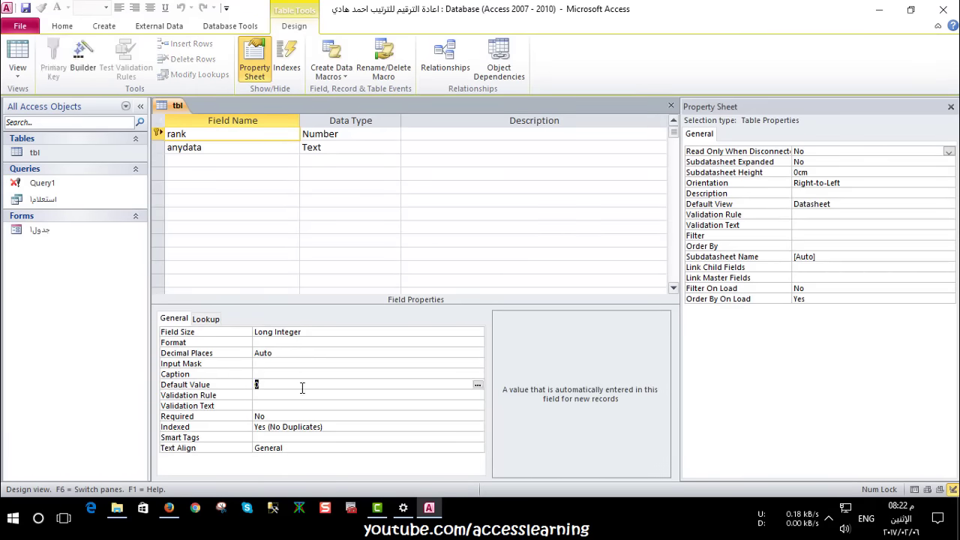
pyautogui.press('BackSpace')
pyautogui.click(325, 393)
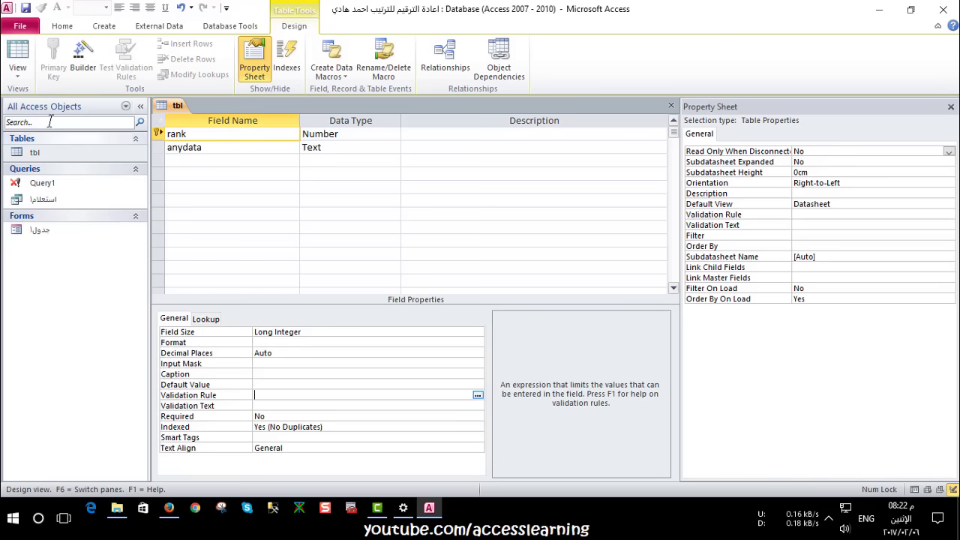
pyautogui.click(23, 51)
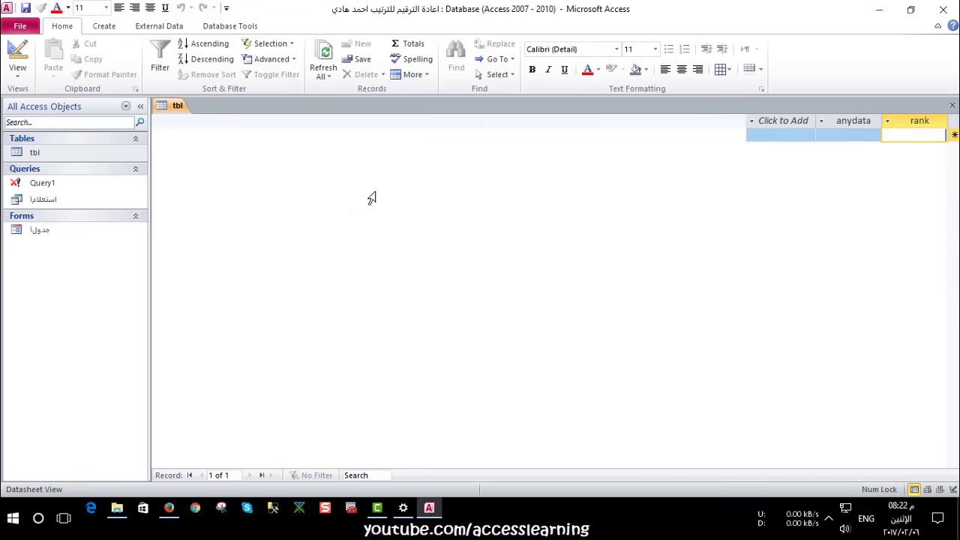
pyautogui.click(952, 105)
# In استعلام1's design, verify rank sorts Ascending, then close the query and save changes
pyautogui.click(129, 198)
pyautogui.doubleClick(129, 198)
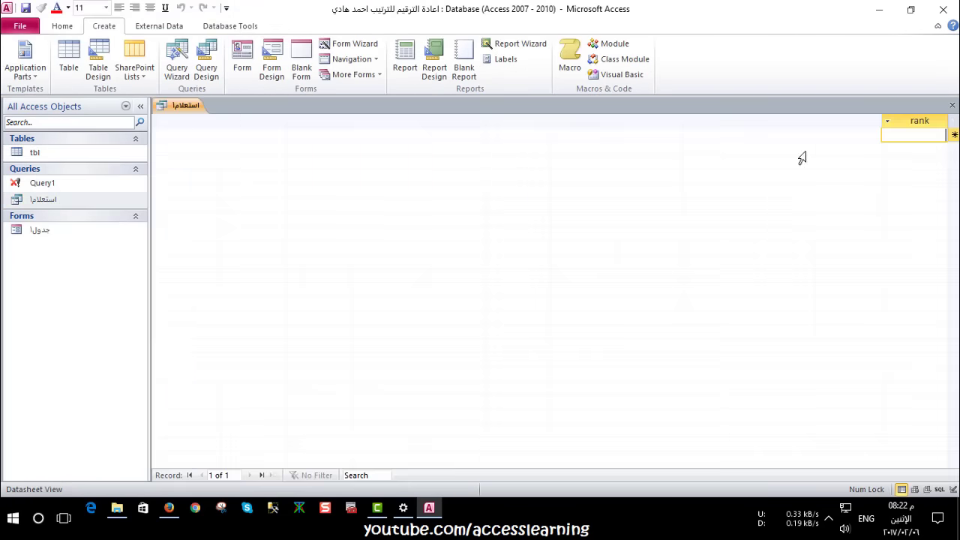
pyautogui.rightClick(186, 106)
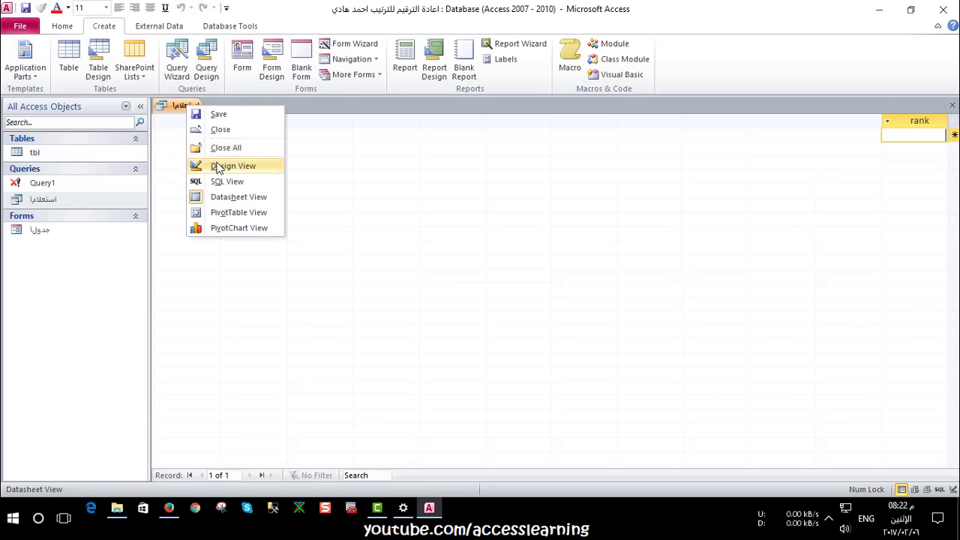
pyautogui.click(225, 165)
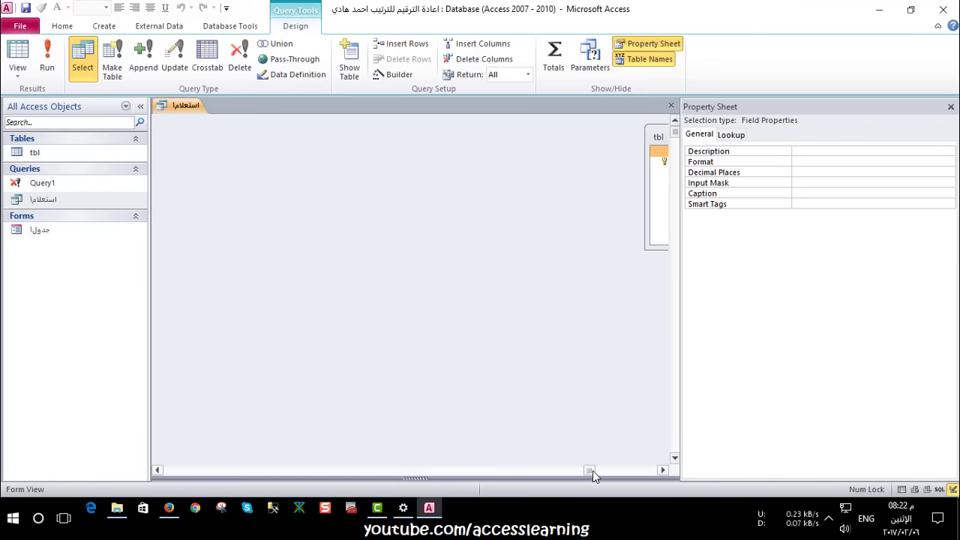
pyautogui.moveTo(592, 470); pyautogui.dragTo(612, 470)
pyautogui.moveTo(419, 478); pyautogui.dragTo(417, 308)
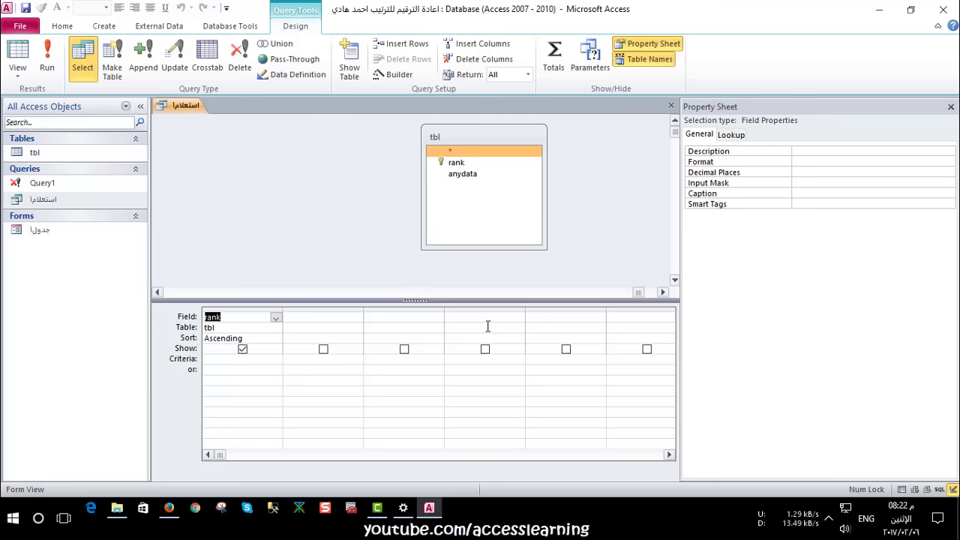
pyautogui.click(241, 339)
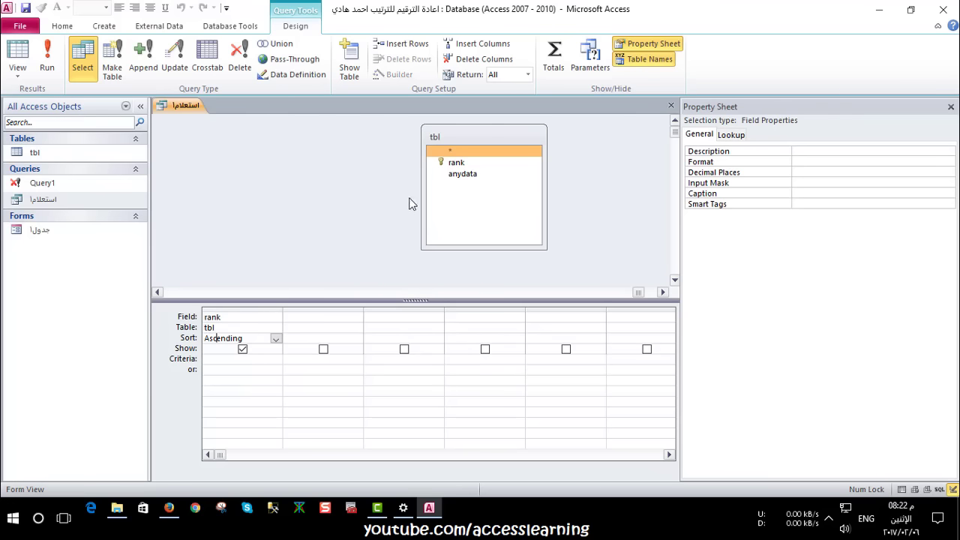
pyautogui.click(450, 163)
pyautogui.click(672, 105)
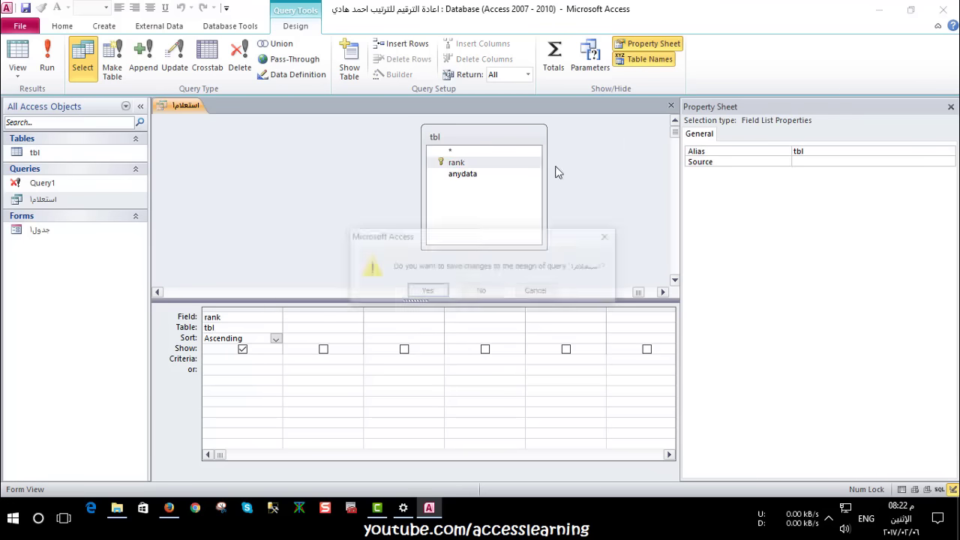
pyautogui.click(426, 293)
# Open the form in Design View and go to its After Del Confirm event code
pyautogui.click(79, 233)
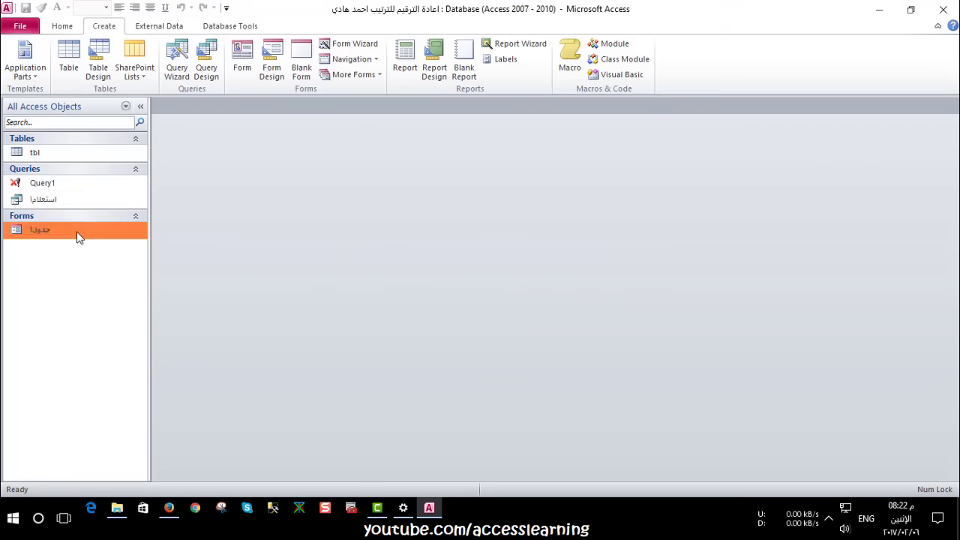
pyautogui.rightClick(79, 233)
pyautogui.click(103, 272)
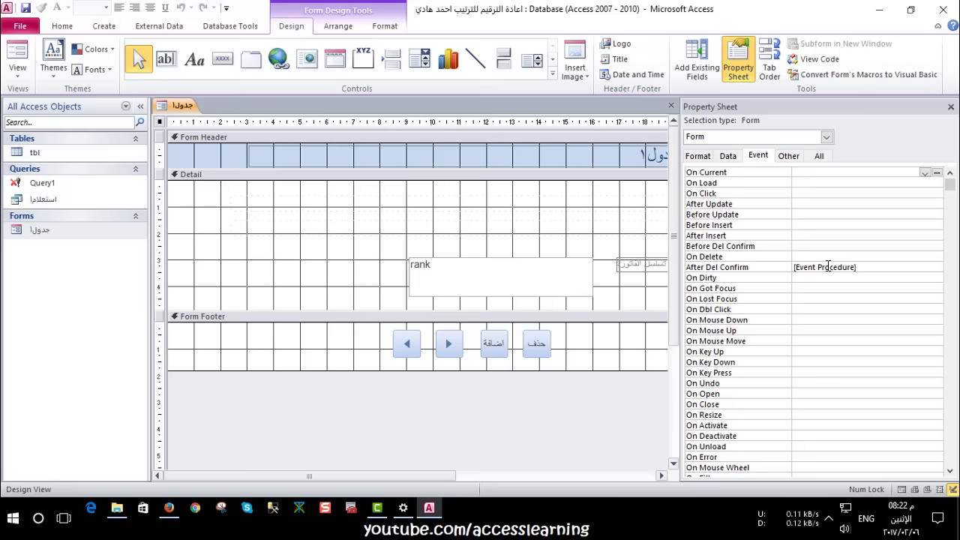
pyautogui.click(828, 265)
pyautogui.click(938, 269)
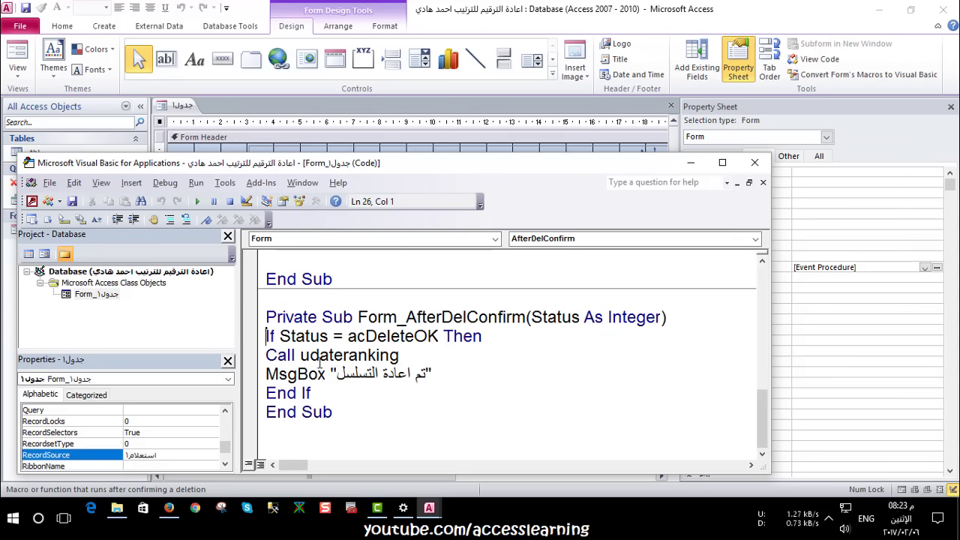
# Review the Call udateranking and MsgBox lines, then maximize the code editor
pyautogui.moveTo(300, 354); pyautogui.dragTo(266, 355)
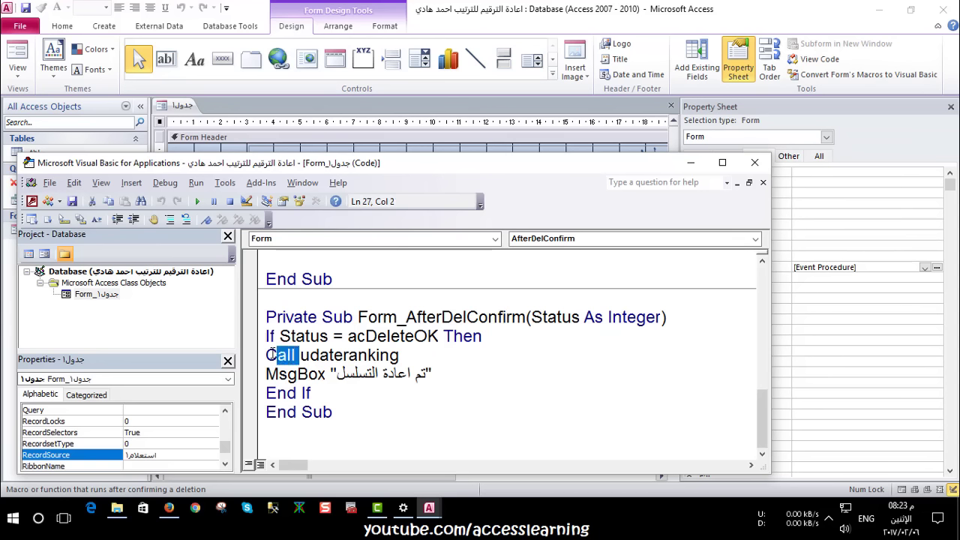
pyautogui.click(276, 356)
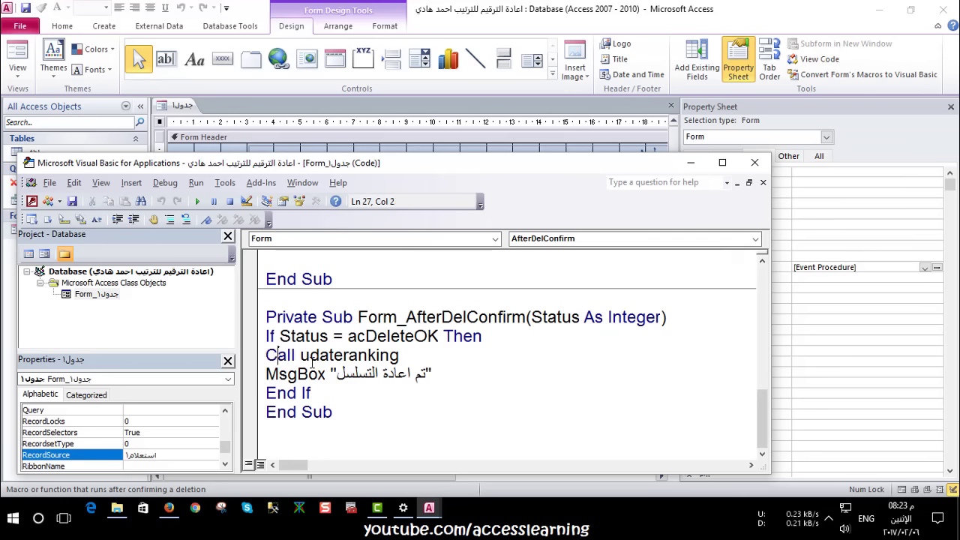
pyautogui.moveTo(299, 355); pyautogui.dragTo(400, 356)
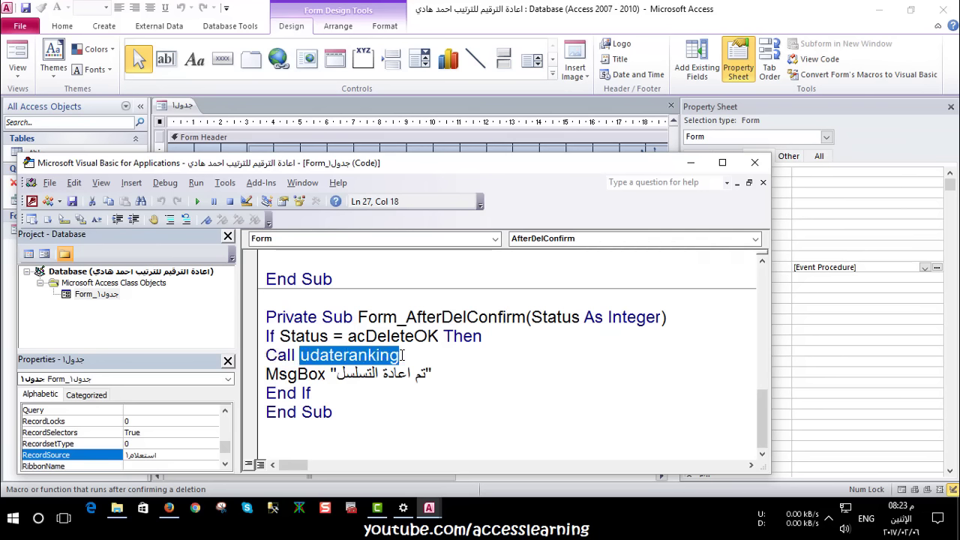
pyautogui.click(376, 356)
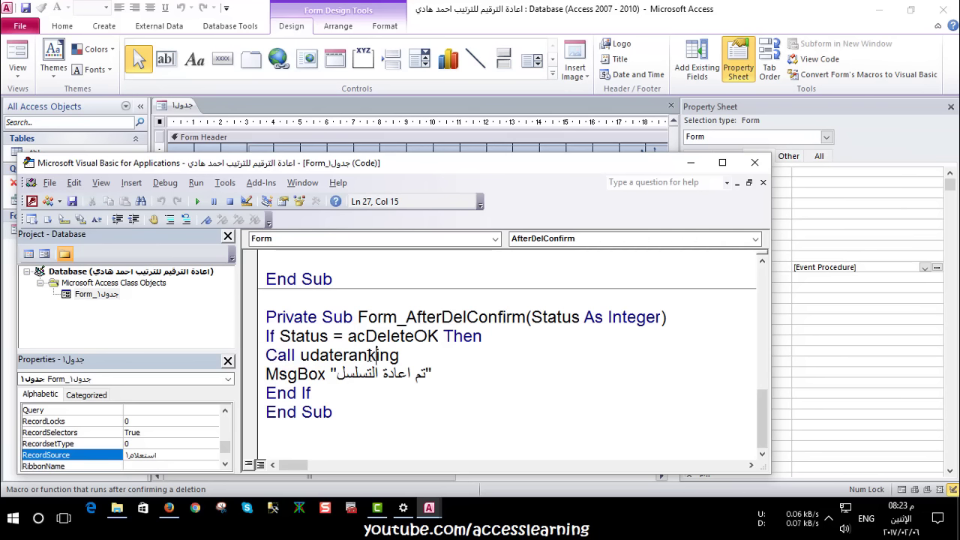
pyautogui.click(279, 373)
pyautogui.moveTo(268, 373); pyautogui.dragTo(377, 373)
pyautogui.click(333, 370)
pyautogui.moveTo(301, 355); pyautogui.dragTo(403, 354)
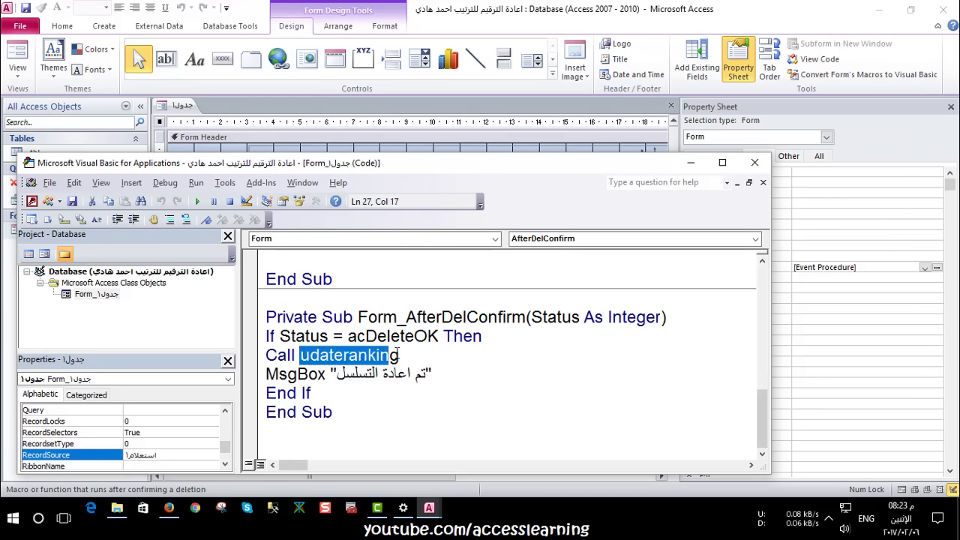
pyautogui.scroll(1, 450, 412)
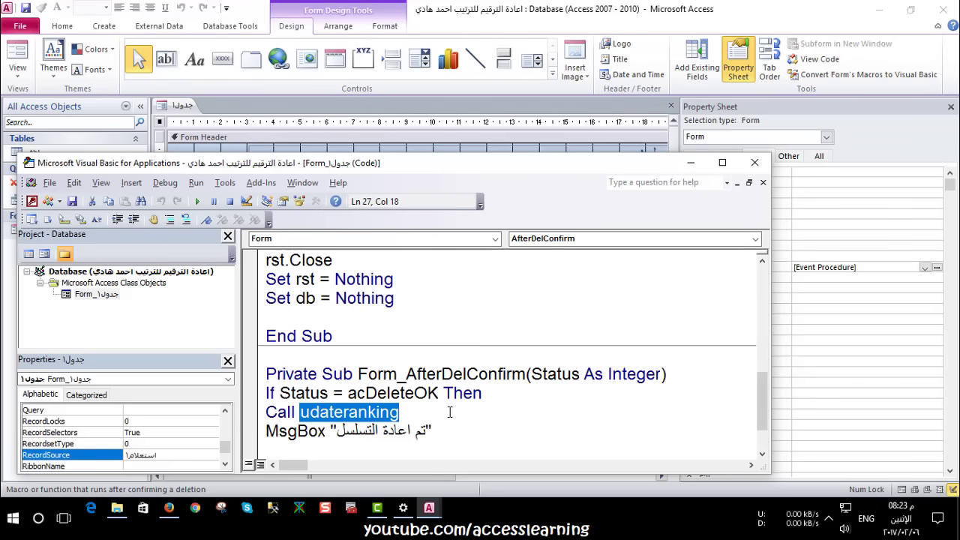
pyautogui.scroll(1, 449, 409)
pyautogui.scroll(-1, 439, 425)
pyautogui.scroll(1, 361, 426)
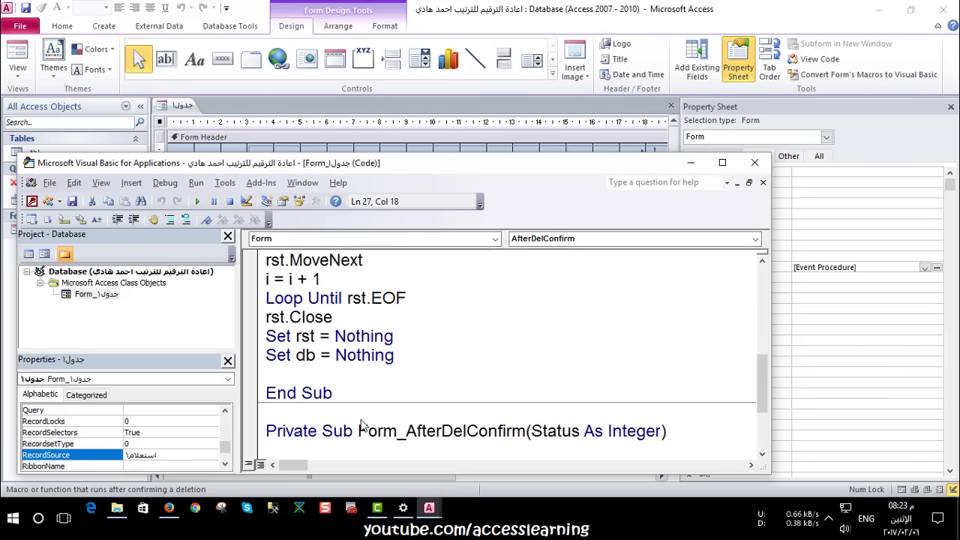
pyautogui.scroll(2, 362, 417)
pyautogui.scroll(1, 360, 409)
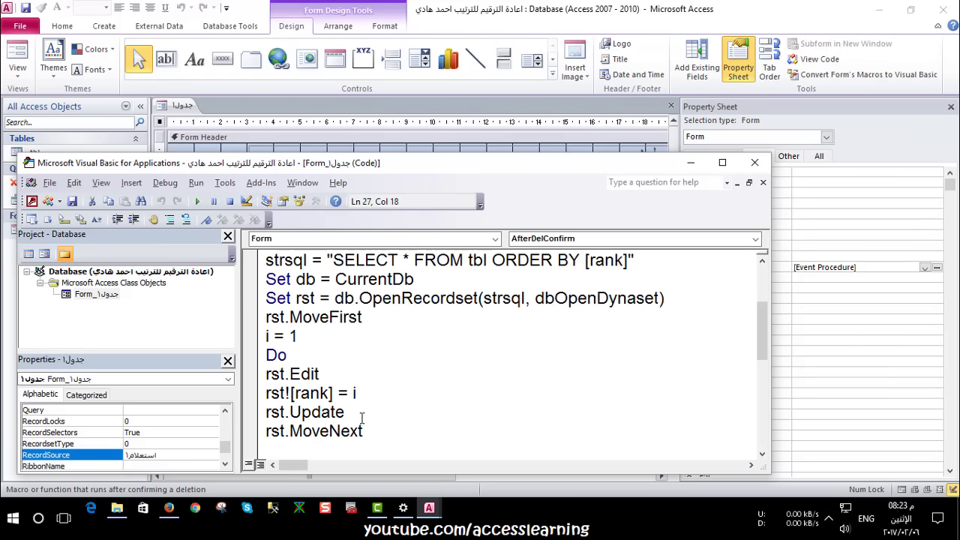
pyautogui.click(723, 162)
pyautogui.scroll(2, 466, 293)
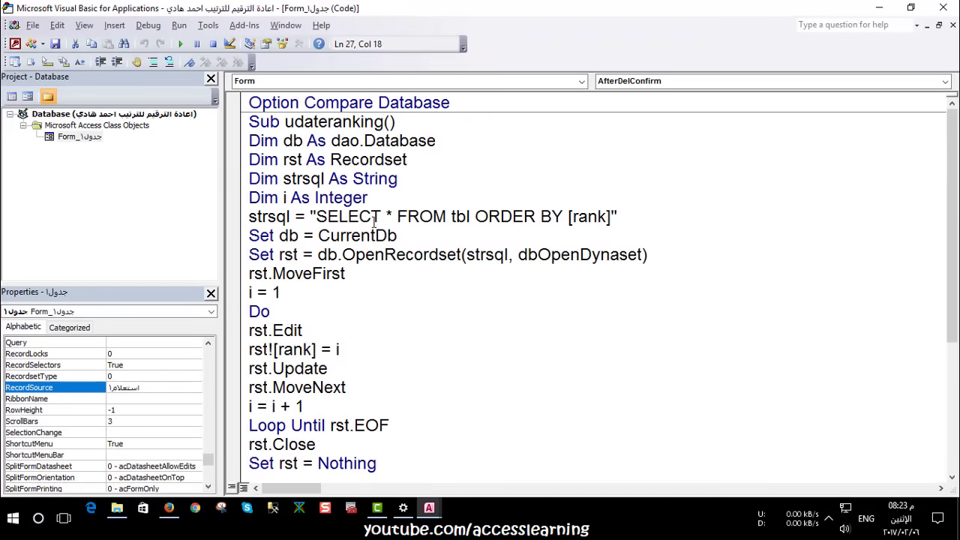
# Go through udateranking's Dim declarations: the dao db, the String strsql and counter i
pyautogui.click(304, 124)
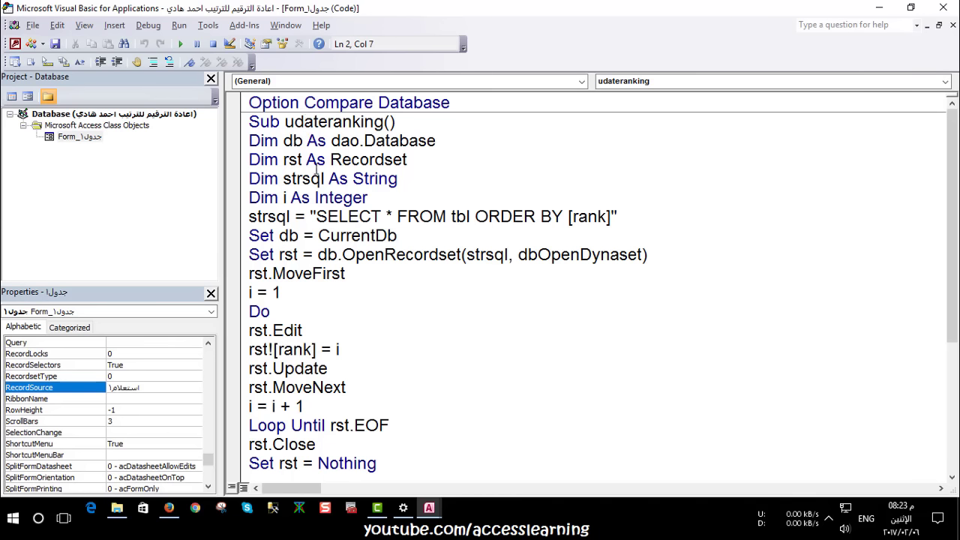
pyautogui.click(293, 141)
pyautogui.moveTo(331, 141); pyautogui.dragTo(355, 142)
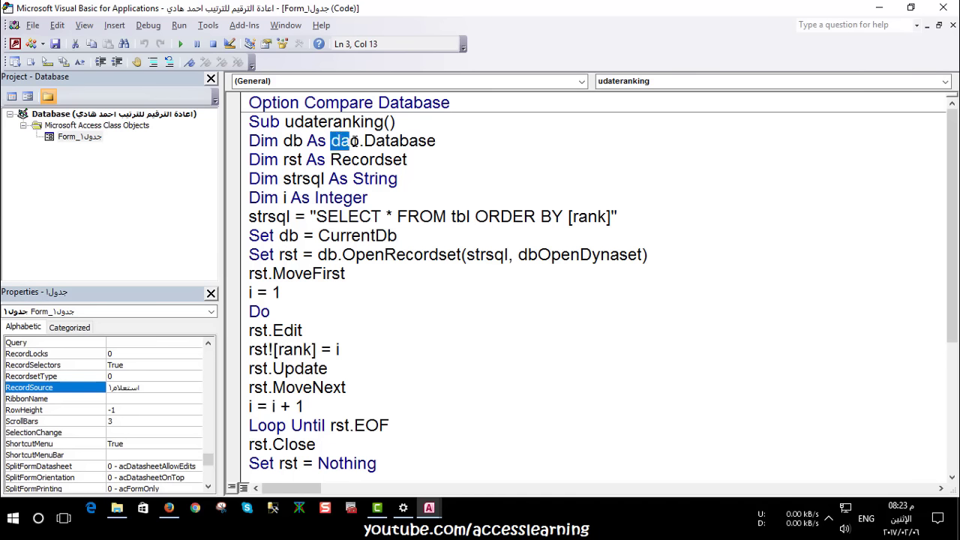
pyautogui.click(315, 142)
pyautogui.click(266, 180)
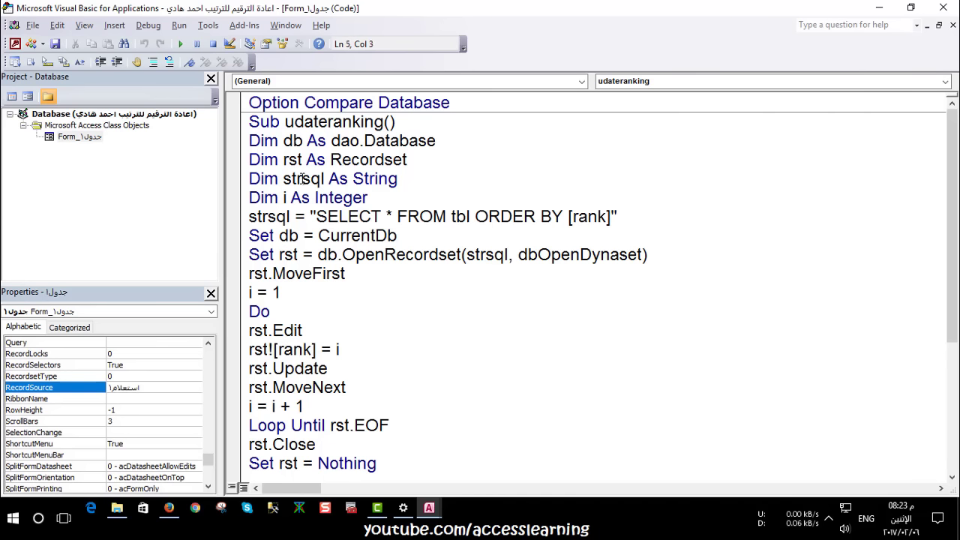
pyautogui.click(385, 178)
pyautogui.moveTo(276, 198); pyautogui.dragTo(289, 196)
pyautogui.click(286, 197)
# Examine the strsql SQL string selecting * from tbl, then minimize the VBA editor
pyautogui.click(279, 217)
pyautogui.moveTo(367, 198); pyautogui.dragTo(250, 141)
pyautogui.click(277, 217)
pyautogui.doubleClick(290, 217)
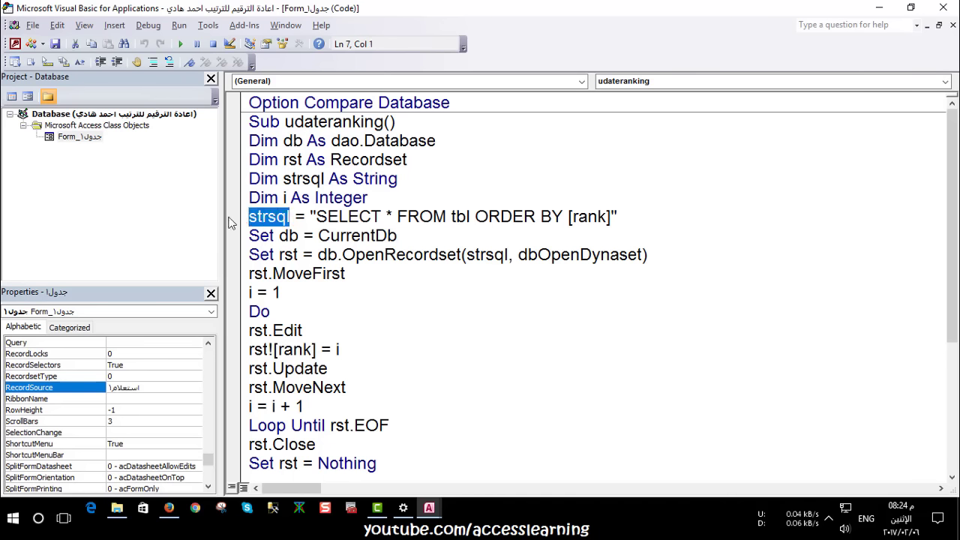
pyautogui.click(285, 217)
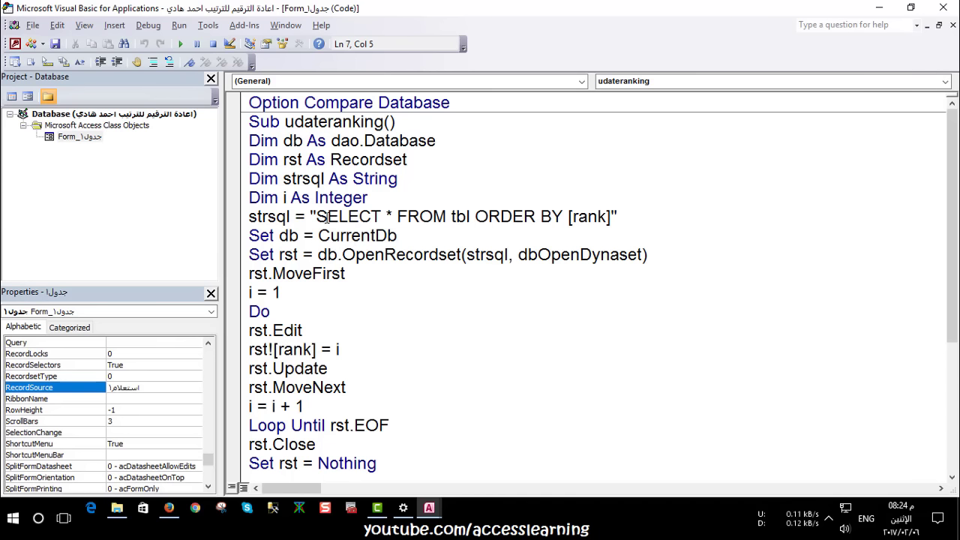
pyautogui.doubleClick(389, 216)
pyautogui.moveTo(451, 216); pyautogui.dragTo(472, 216)
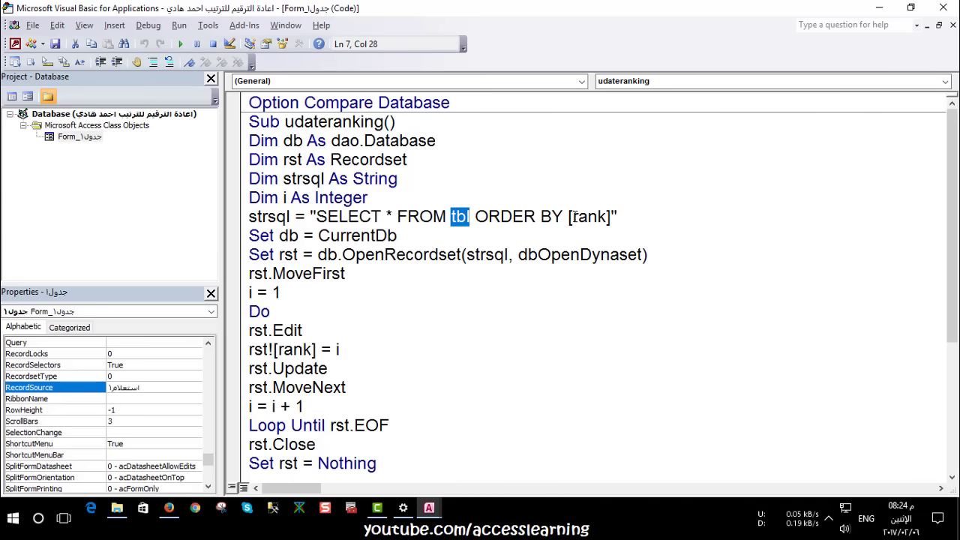
pyautogui.click(589, 217)
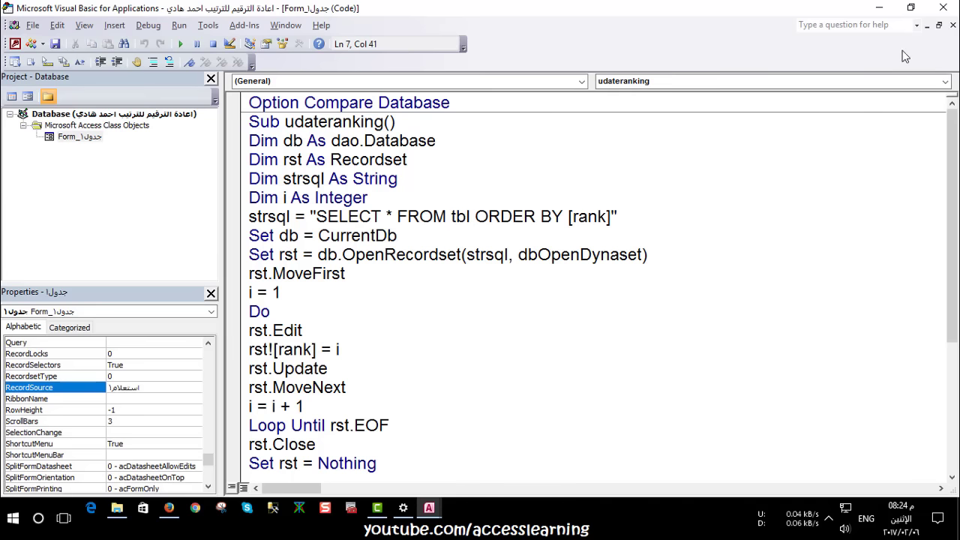
pyautogui.click(879, 8)
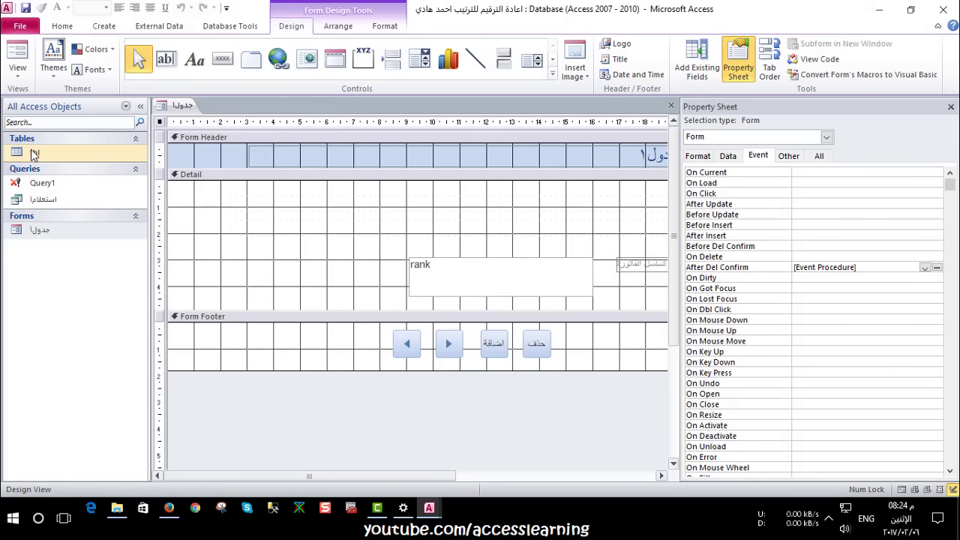
pyautogui.click(66, 157)
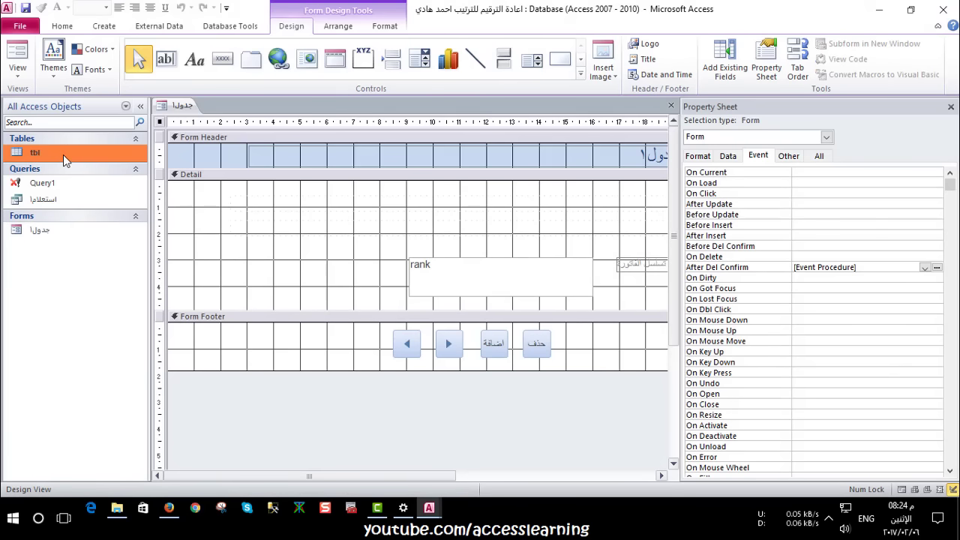
pyautogui.doubleClick(63, 154)
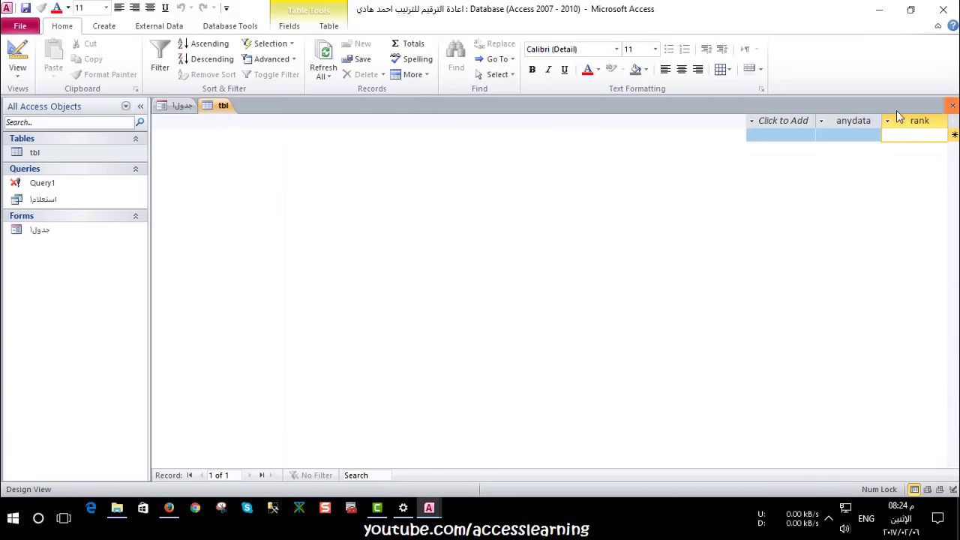
pyautogui.click(953, 105)
pyautogui.moveTo(429, 508)
pyautogui.click(475, 459)
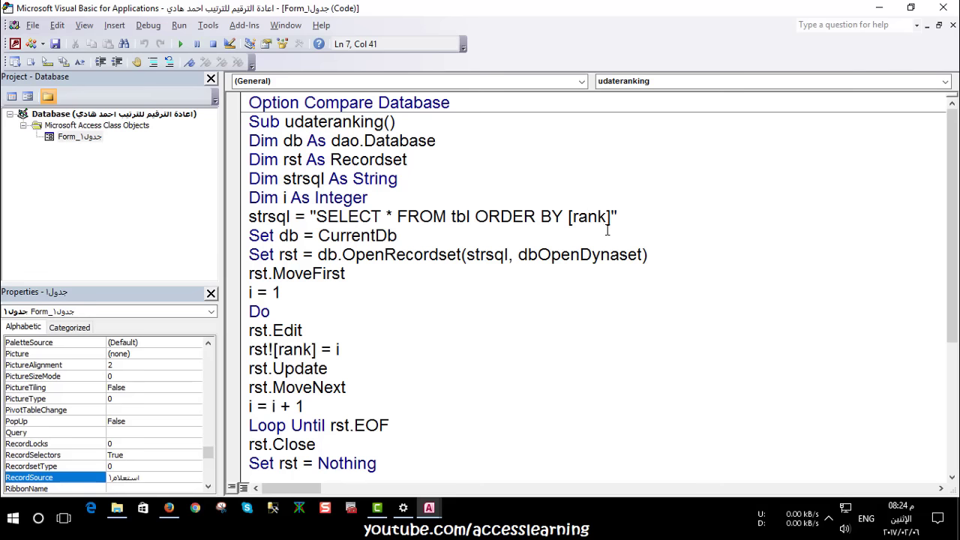
# Open the saved rank query in SQL View
pyautogui.click(879, 8)
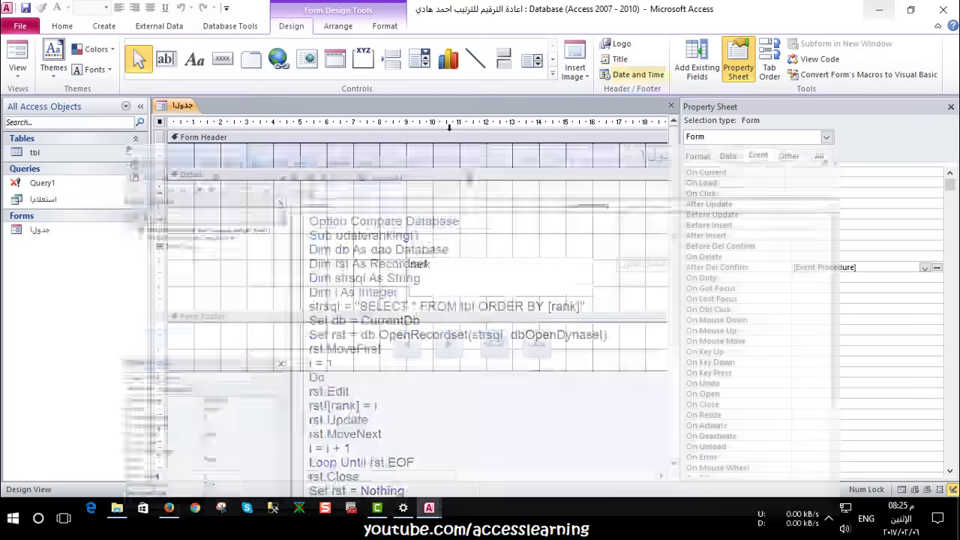
pyautogui.rightClick(63, 201)
pyautogui.click(92, 221)
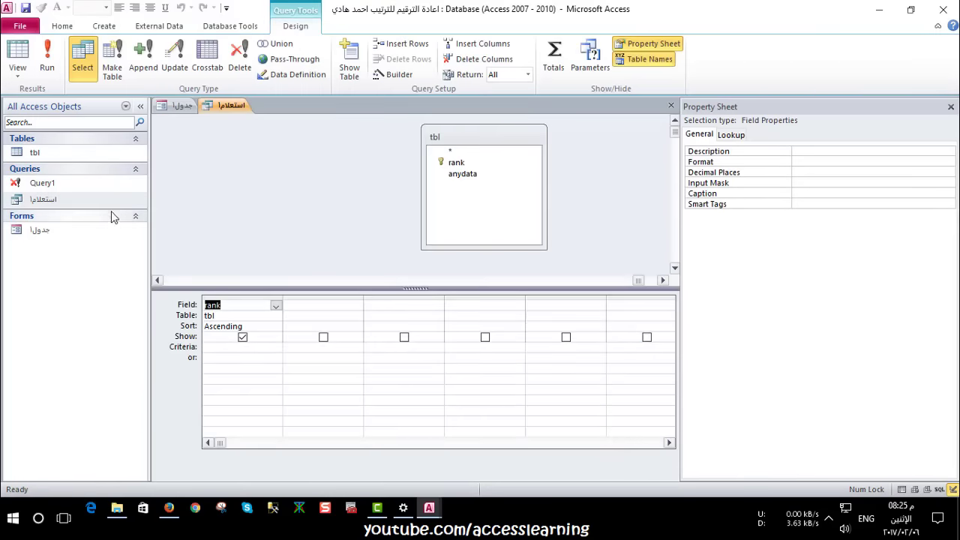
pyautogui.click(17, 71)
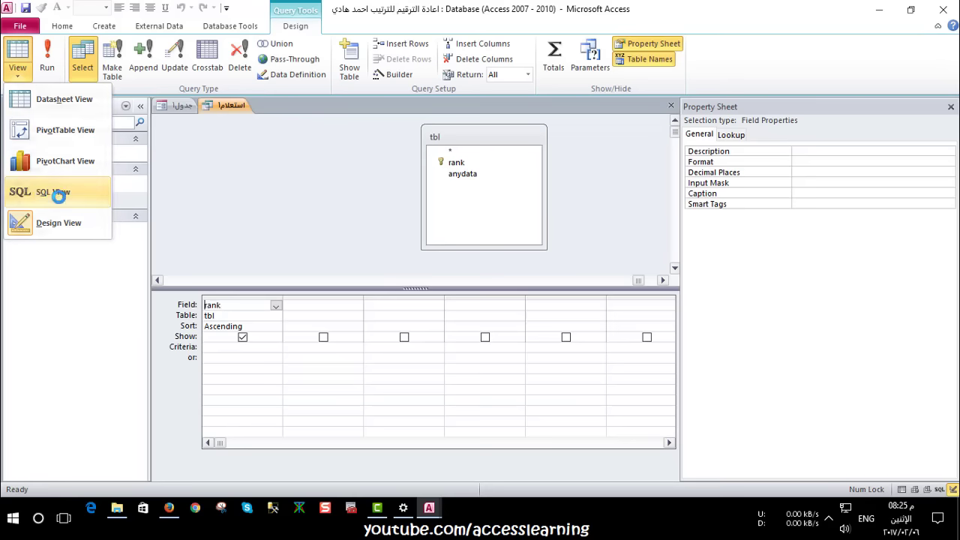
pyautogui.click(46, 192)
# Highlight tbl.rank in the SELECT and ORDER BY lines, then close the query
pyautogui.click(192, 155)
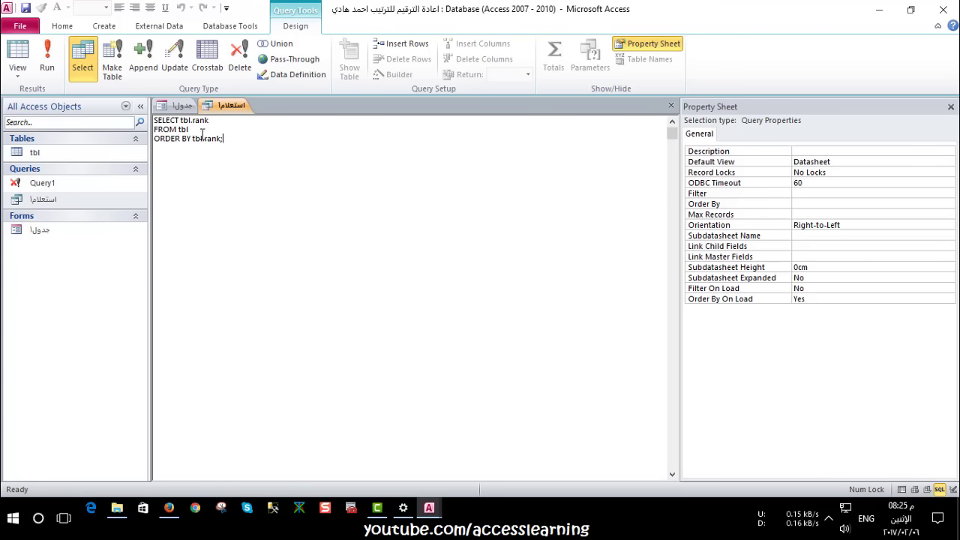
pyautogui.hotkey('ctrl', 'a')
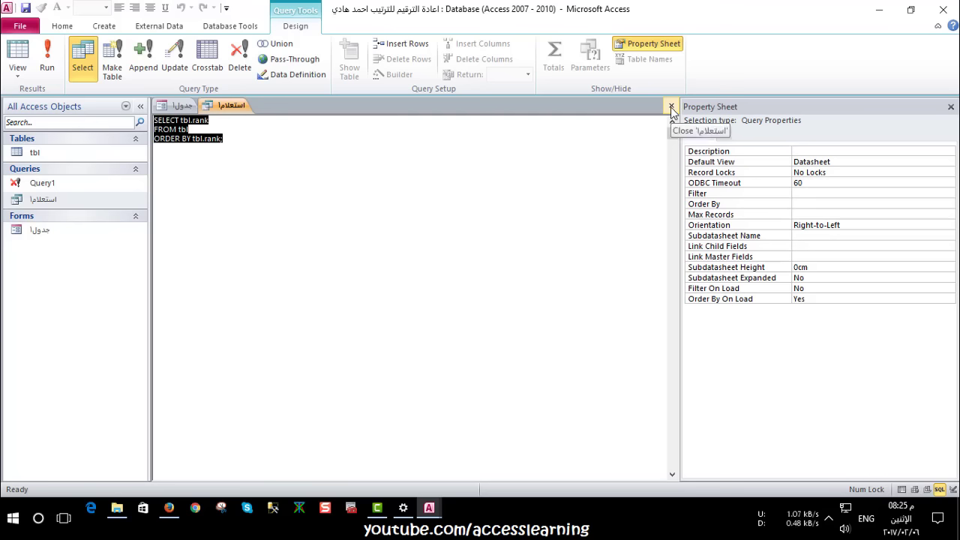
pyautogui.moveTo(209, 120); pyautogui.dragTo(180, 120)
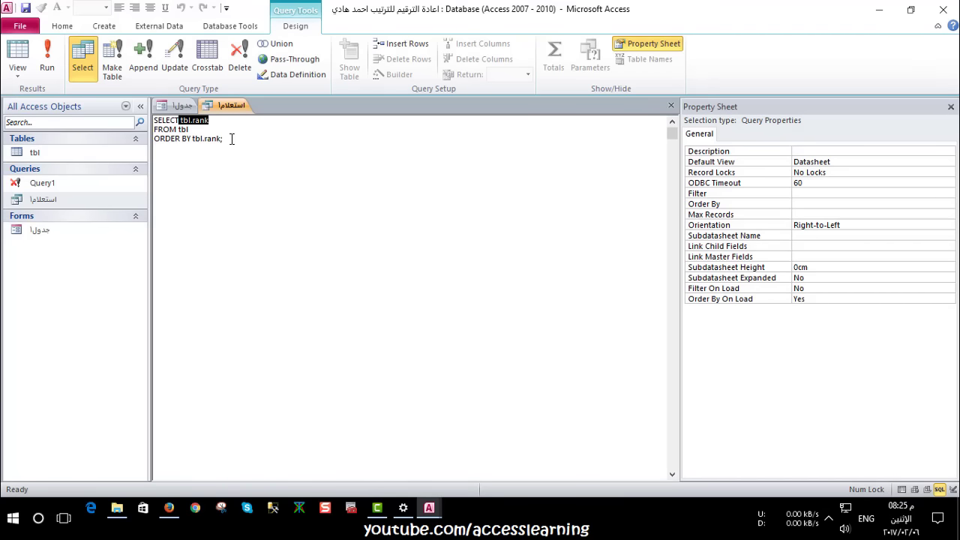
pyautogui.moveTo(224, 139)
pyautogui.mouseDown()
pyautogui.moveTo(145, 132)
pyautogui.moveTo(153, 118)
pyautogui.mouseUp()
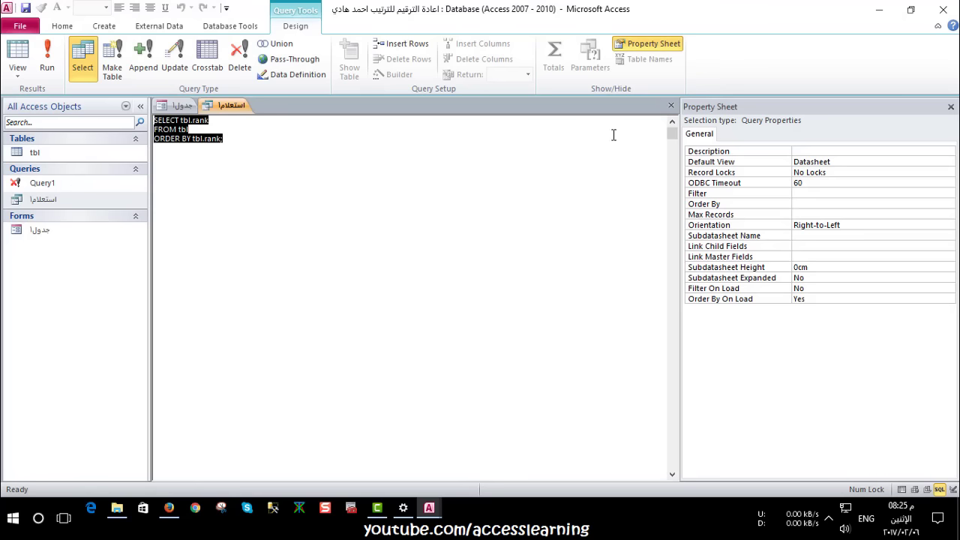
pyautogui.click(670, 105)
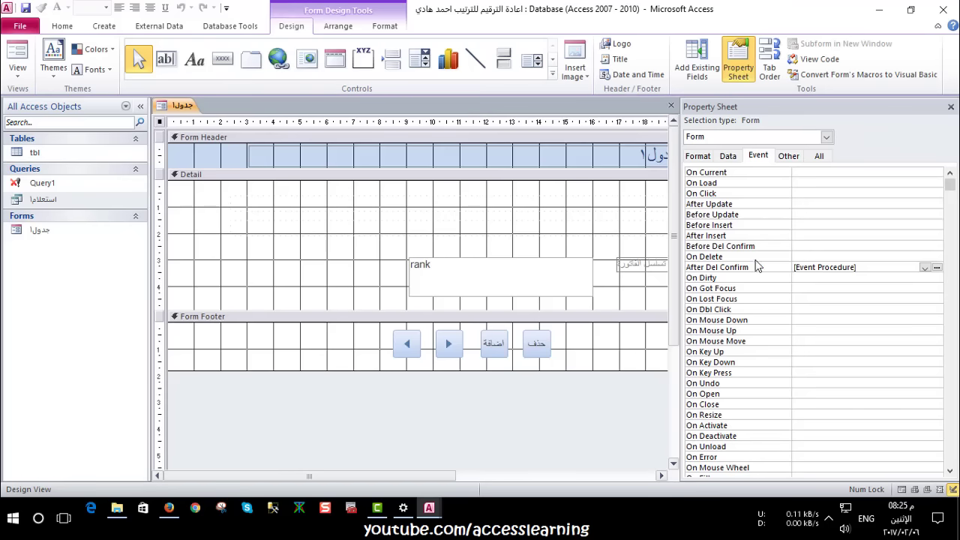
# Bring VBA forward and walk through Set db = CurrentDb and Set rst using strsql with dbOpenDynaset
pyautogui.moveTo(429, 508)
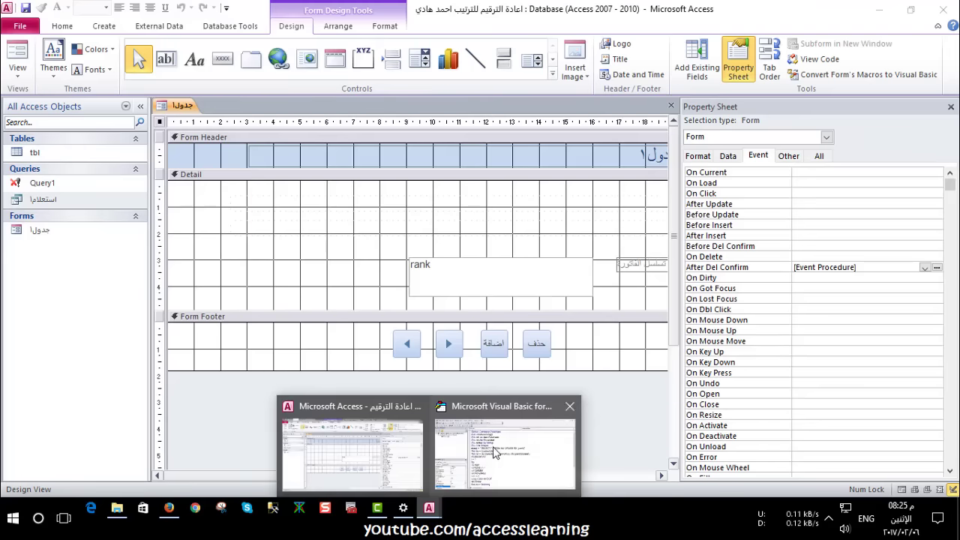
pyautogui.click(492, 442)
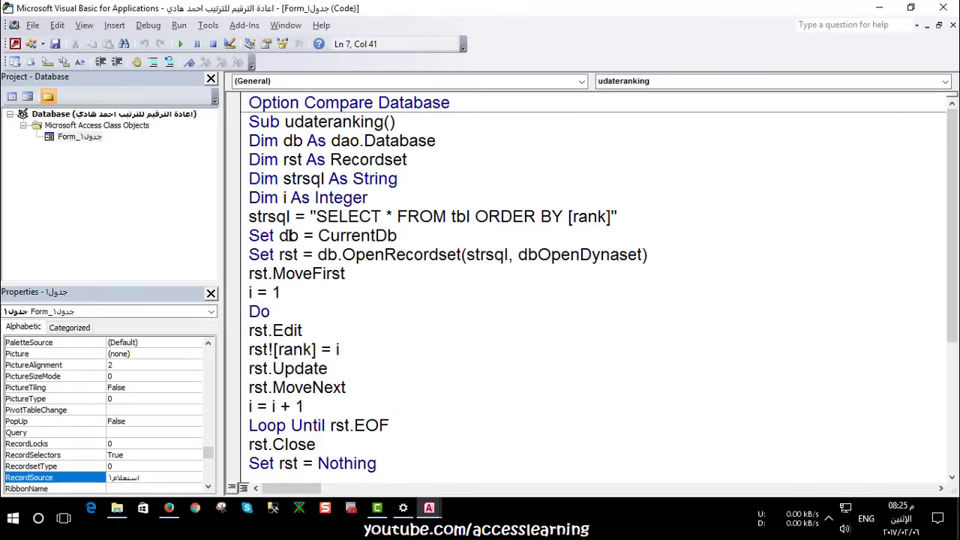
pyautogui.click(291, 238)
pyautogui.moveTo(396, 236); pyautogui.dragTo(319, 235)
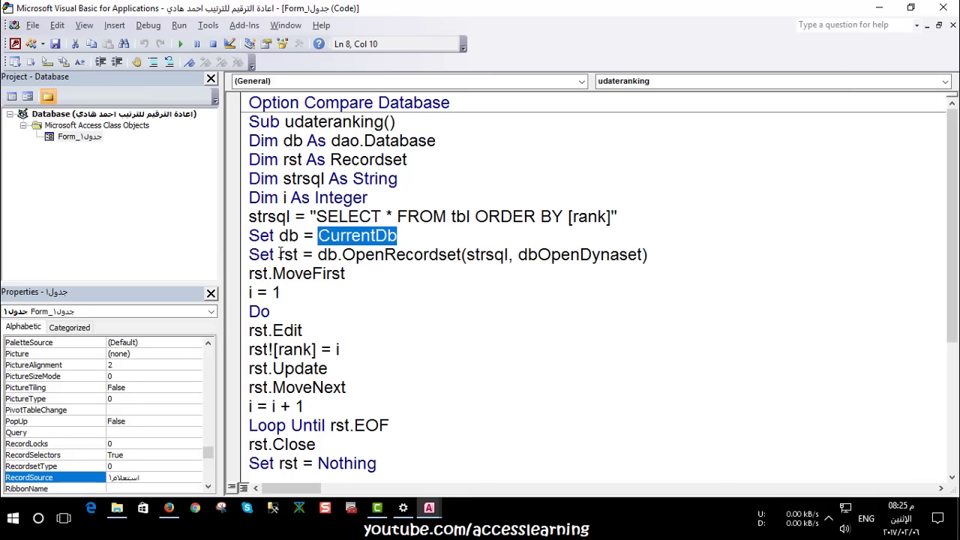
pyautogui.click(293, 255)
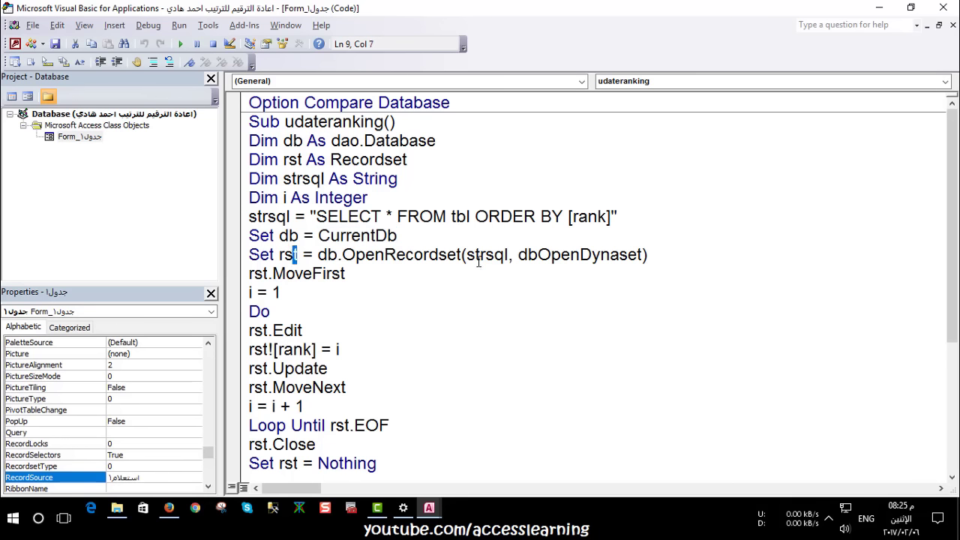
pyautogui.moveTo(512, 255); pyautogui.dragTo(465, 255)
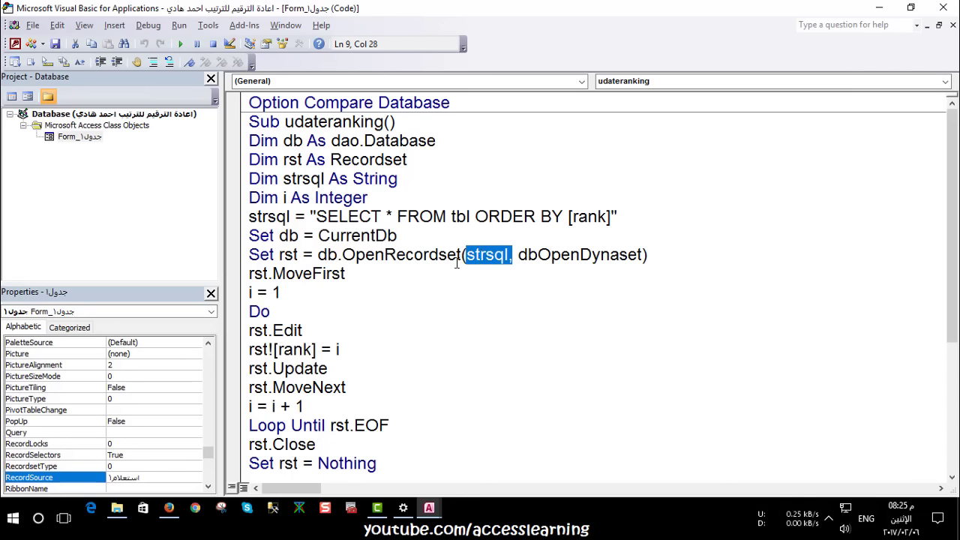
pyautogui.click(572, 255)
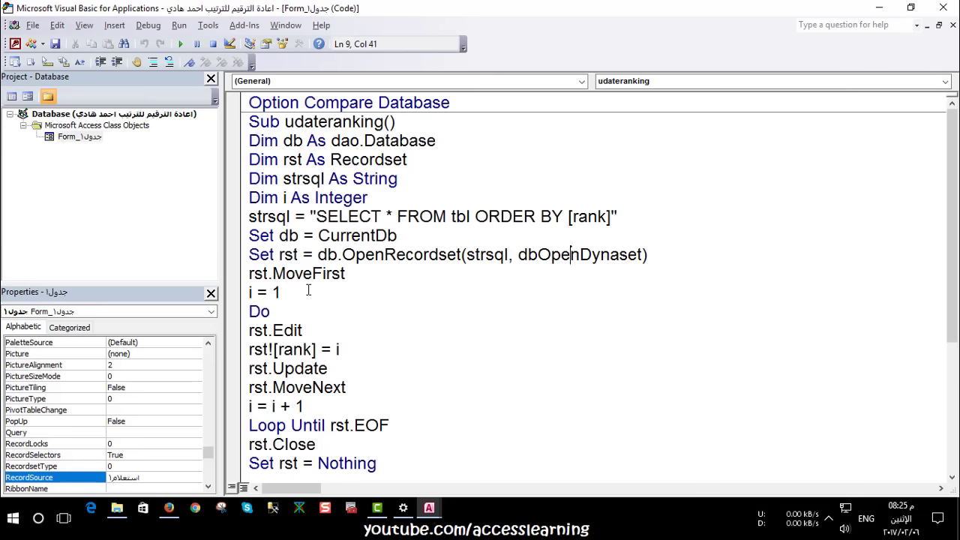
pyautogui.scroll(-1, 308, 291)
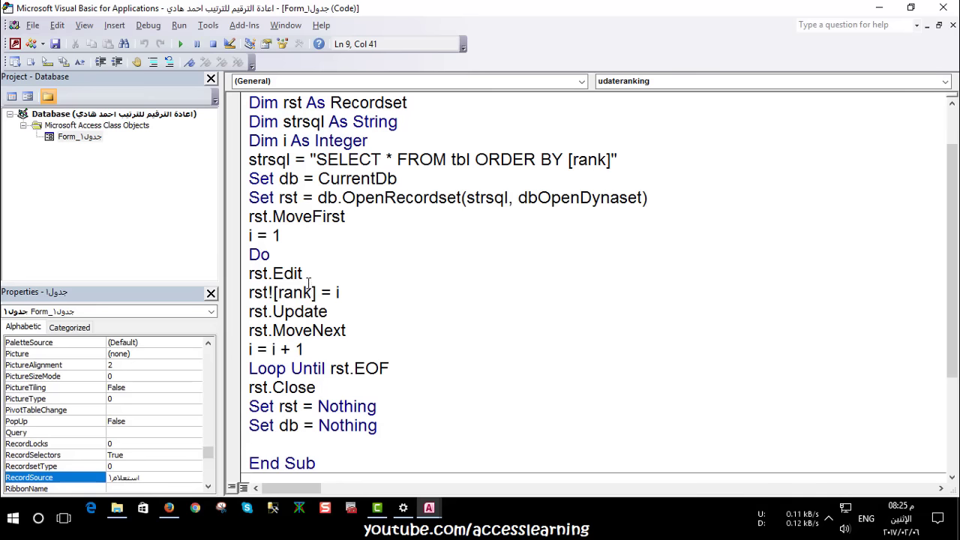
pyautogui.click(255, 218)
pyautogui.moveTo(626, 159); pyautogui.dragTo(294, 159)
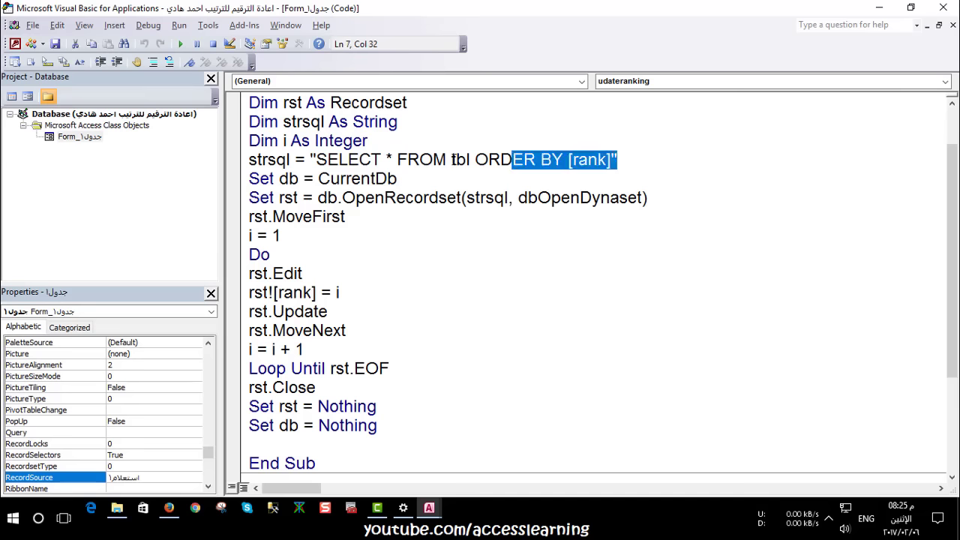
pyautogui.doubleClick(274, 216)
pyautogui.click(314, 217)
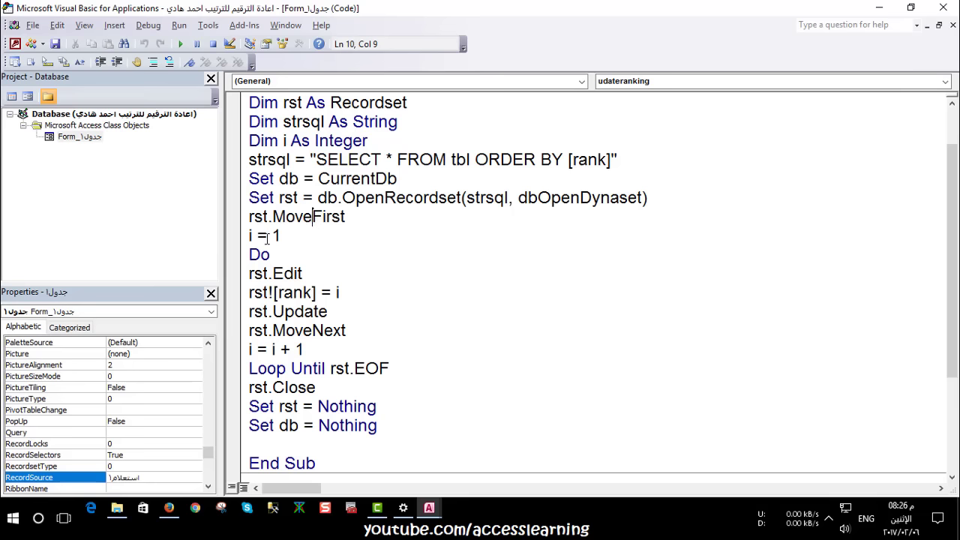
pyautogui.scroll(1, 281, 240)
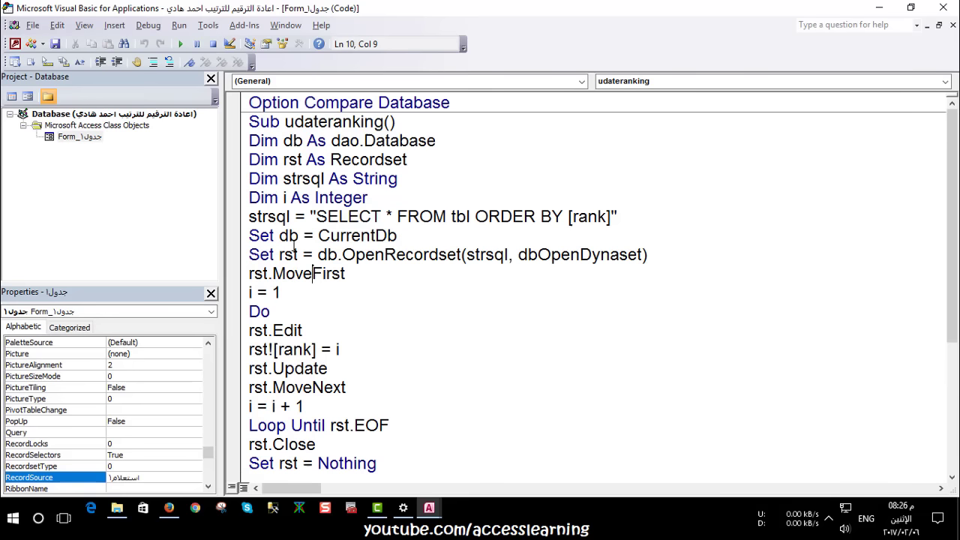
pyautogui.click(274, 292)
pyautogui.click(272, 312)
pyautogui.scroll(-1, 272, 312)
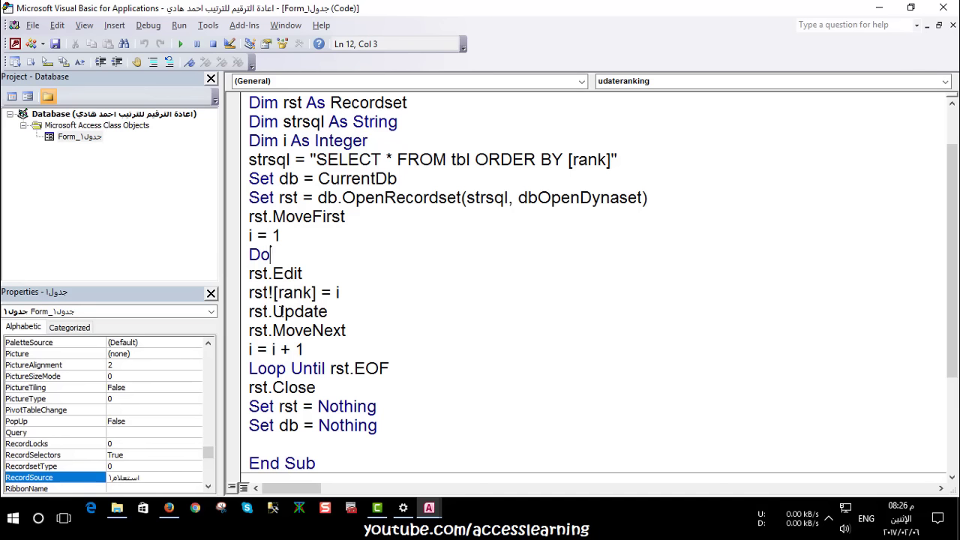
pyautogui.moveTo(316, 293); pyautogui.dragTo(274, 293)
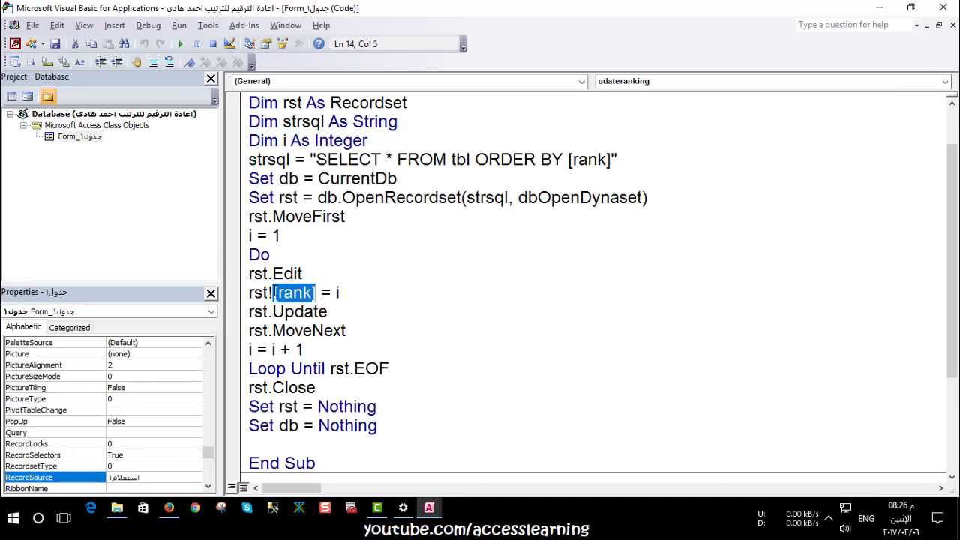
pyautogui.click(294, 294)
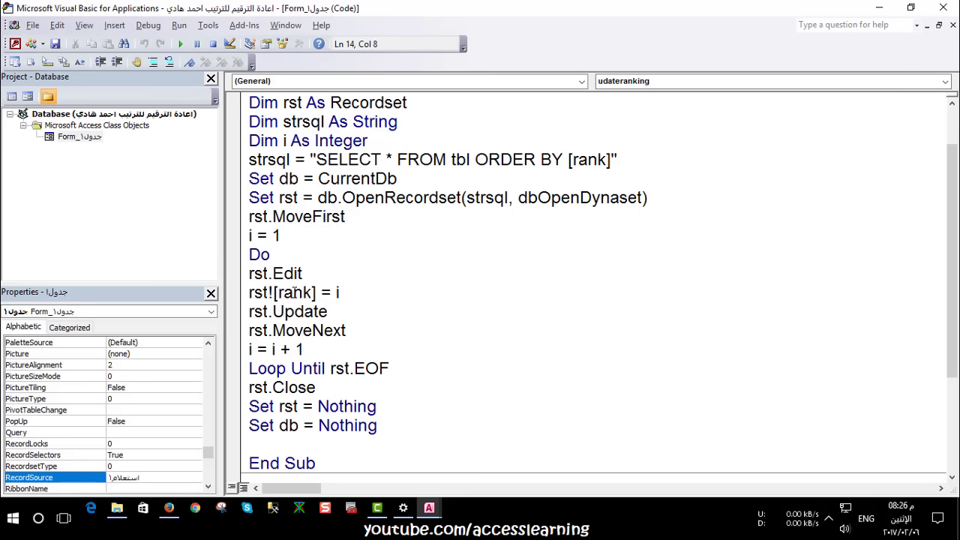
pyautogui.doubleClick(338, 292)
pyautogui.click(280, 236)
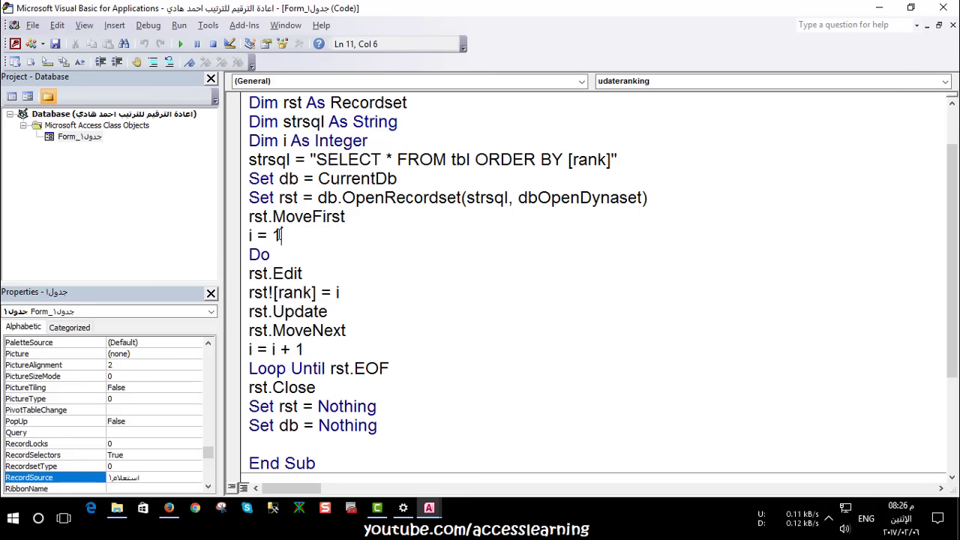
pyautogui.click(275, 311)
pyautogui.click(269, 369)
pyautogui.moveTo(326, 369); pyautogui.dragTo(250, 368)
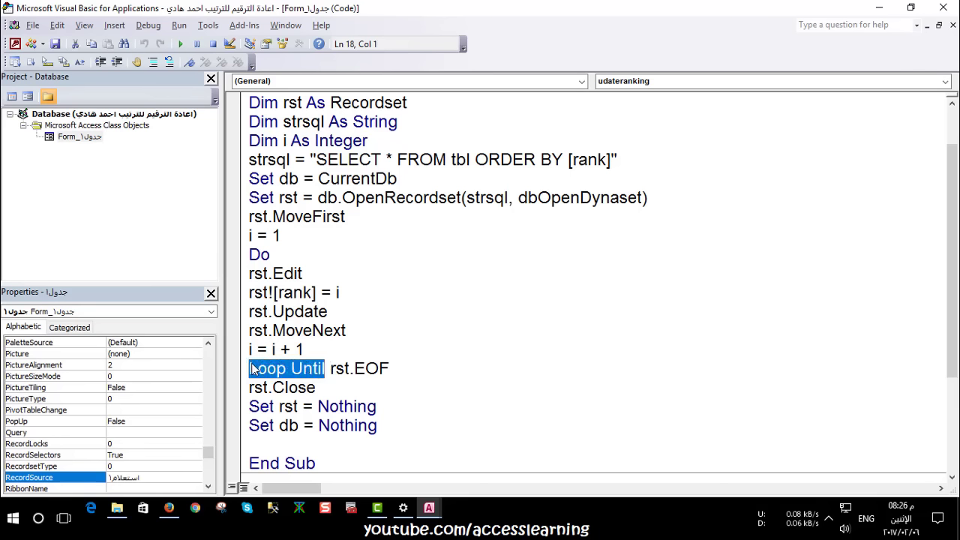
pyautogui.moveTo(354, 368)
pyautogui.mouseDown()
pyautogui.moveTo(389, 368)
pyautogui.moveTo(356, 368)
pyautogui.mouseUp()
pyautogui.click(366, 368)
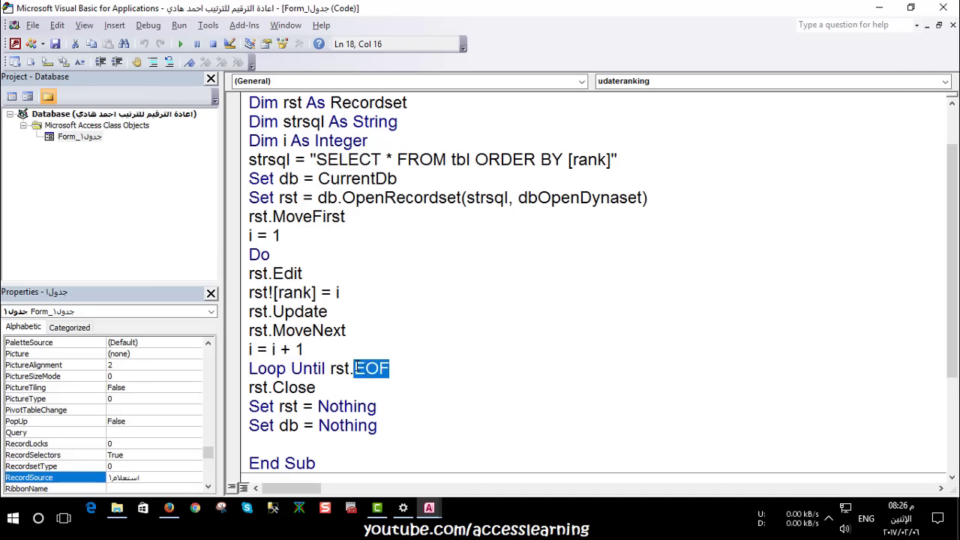
pyautogui.click(394, 368)
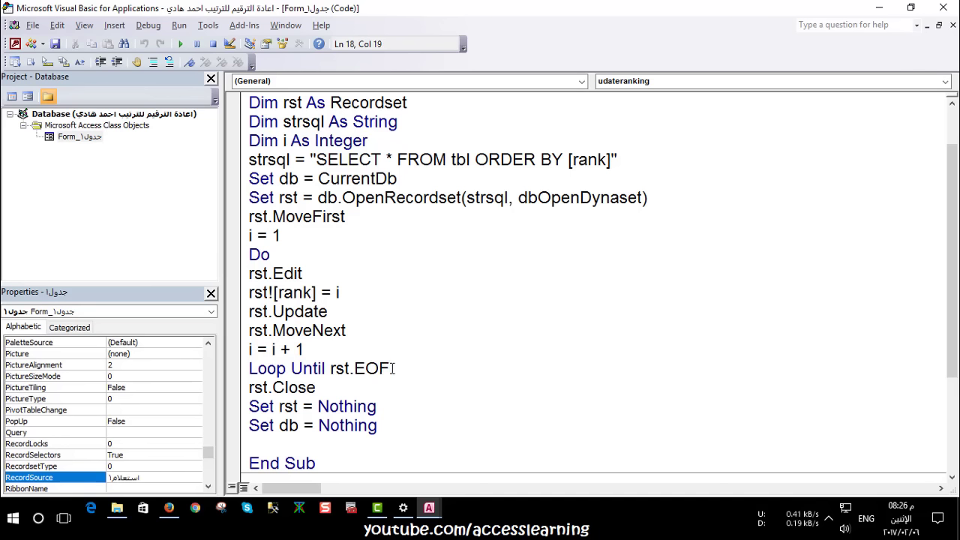
pyautogui.moveTo(316, 387); pyautogui.dragTo(249, 387)
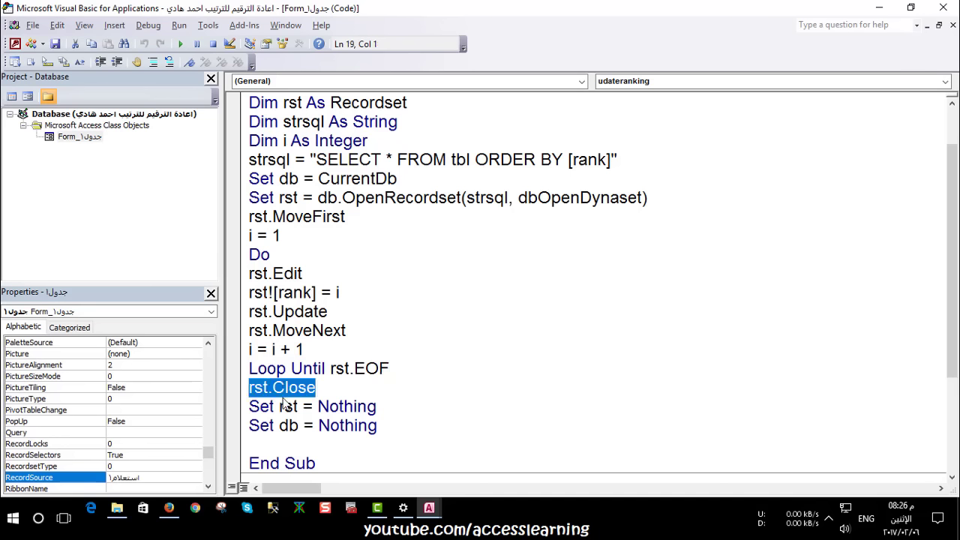
pyautogui.click(294, 407)
pyautogui.click(288, 425)
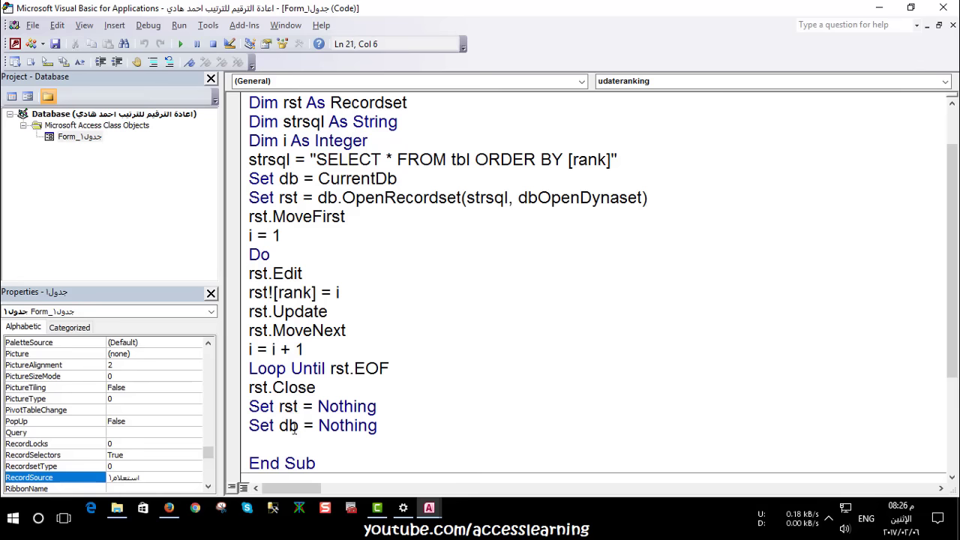
pyautogui.scroll(-2, 312, 411)
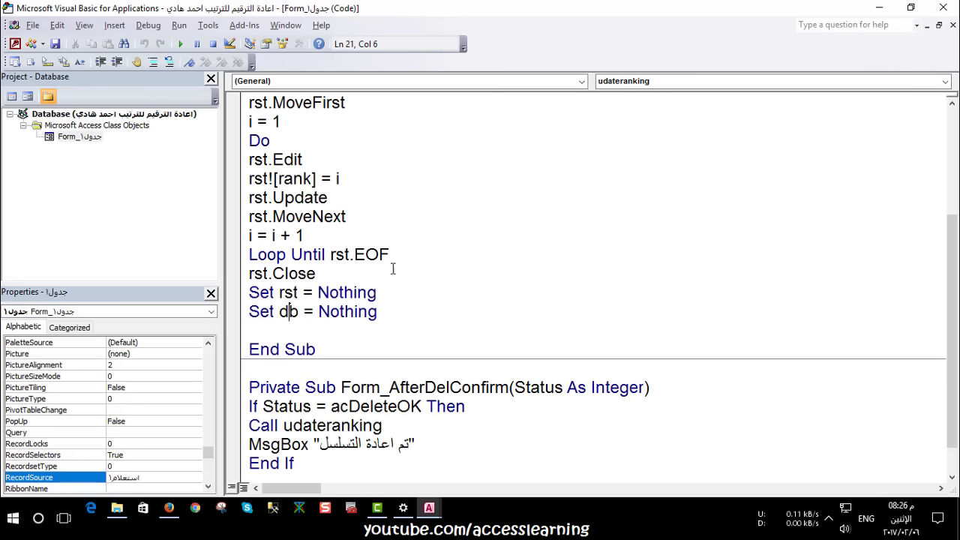
pyautogui.scroll(-1, 375, 327)
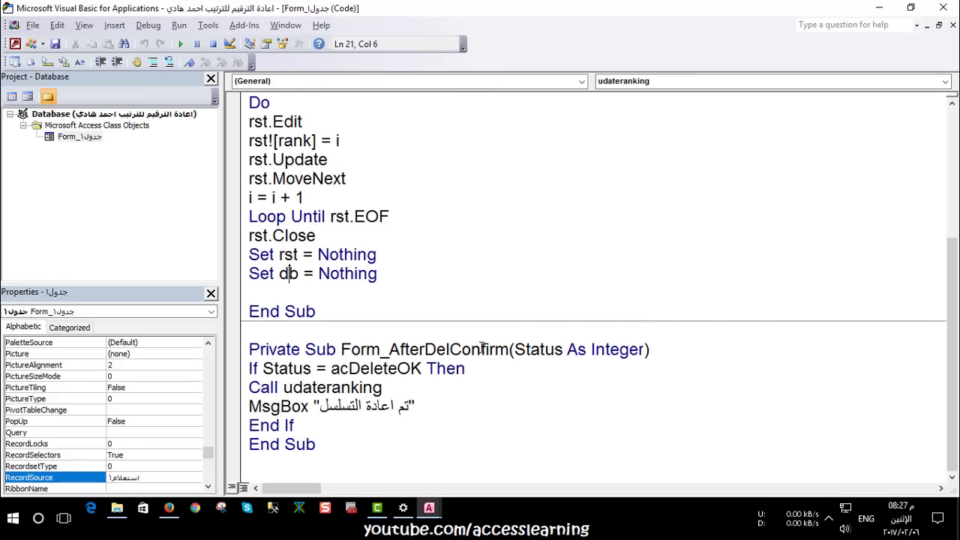
pyautogui.scroll(2, 345, 262)
pyautogui.scroll(2, 317, 201)
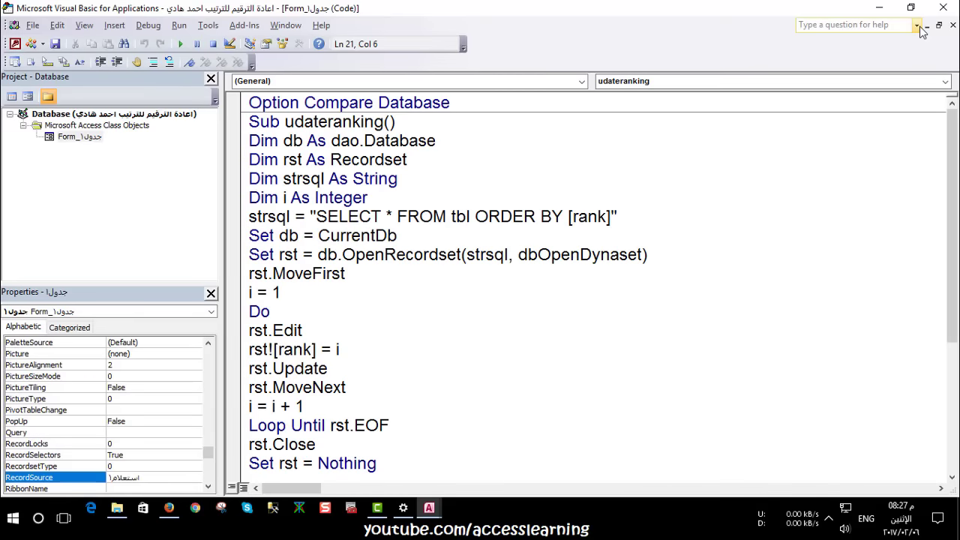
# Check tbl, then switch the form to Form View and add five new records
pyautogui.click(943, 8)
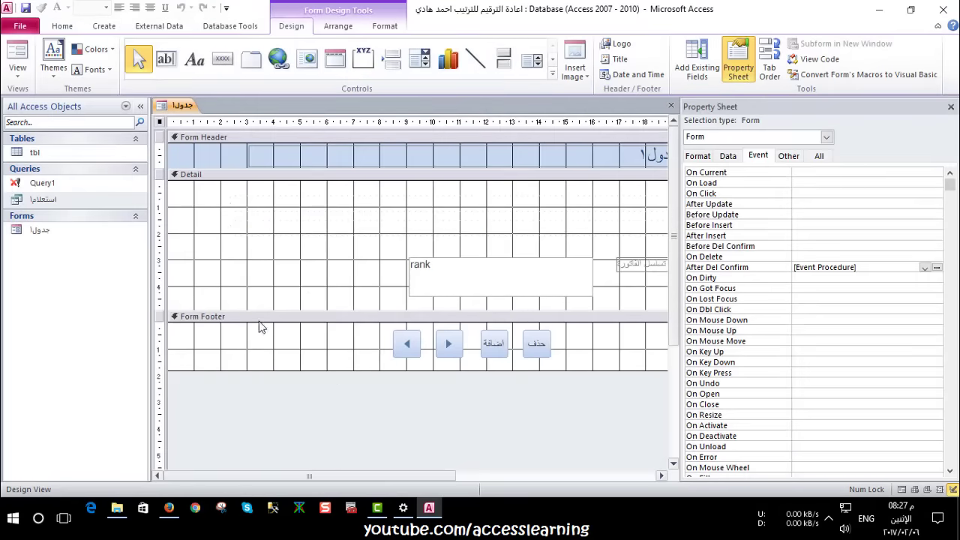
pyautogui.doubleClick(49, 150)
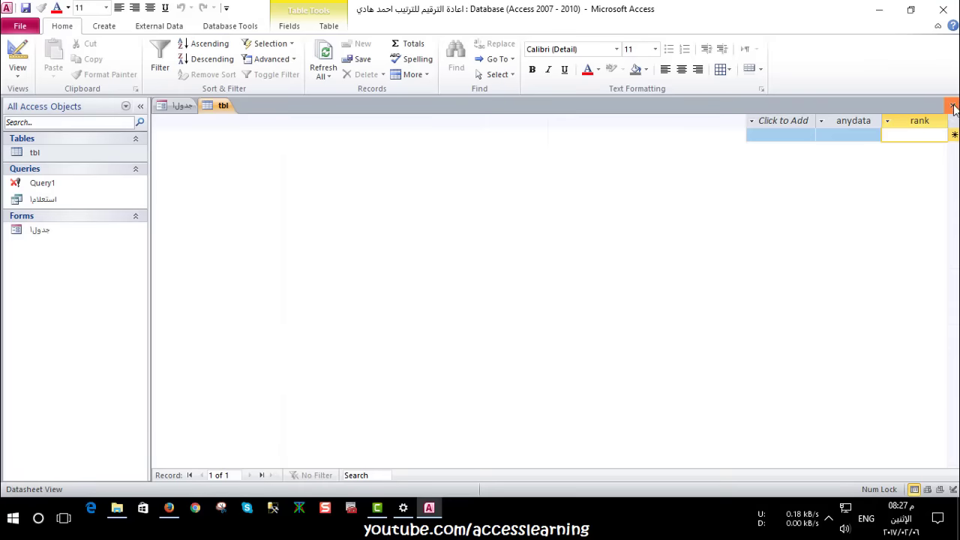
pyautogui.click(952, 105)
pyautogui.click(21, 48)
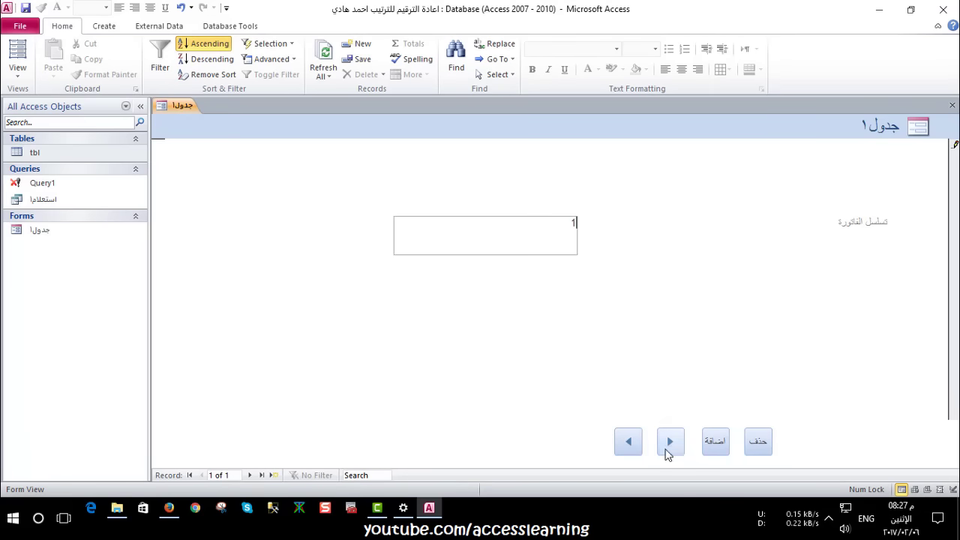
pyautogui.click(712, 445)
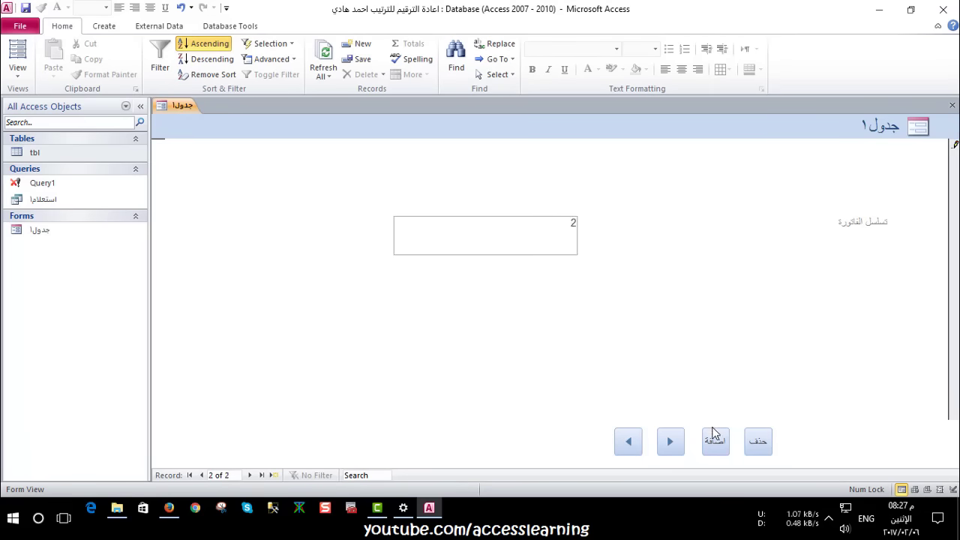
pyautogui.click(713, 436)
pyautogui.click(705, 440)
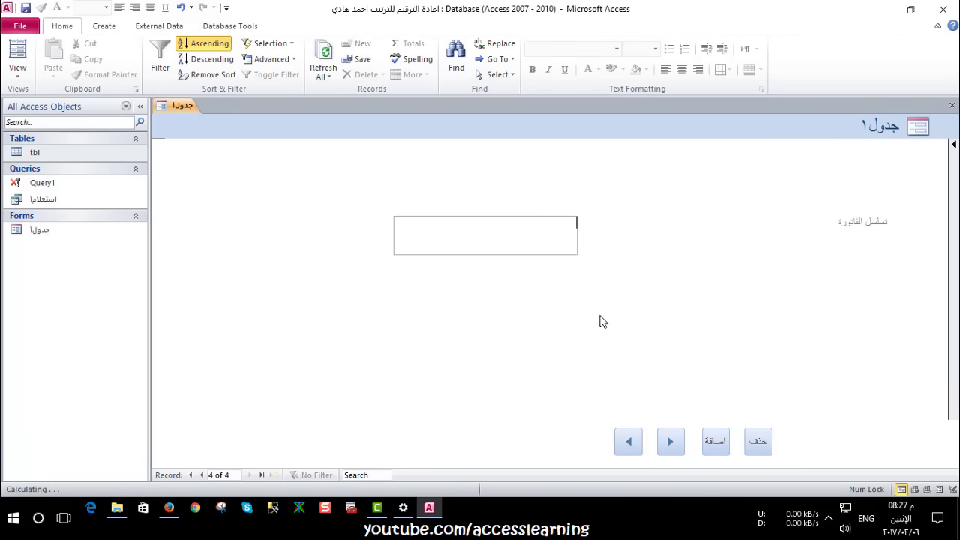
pyautogui.click(716, 446)
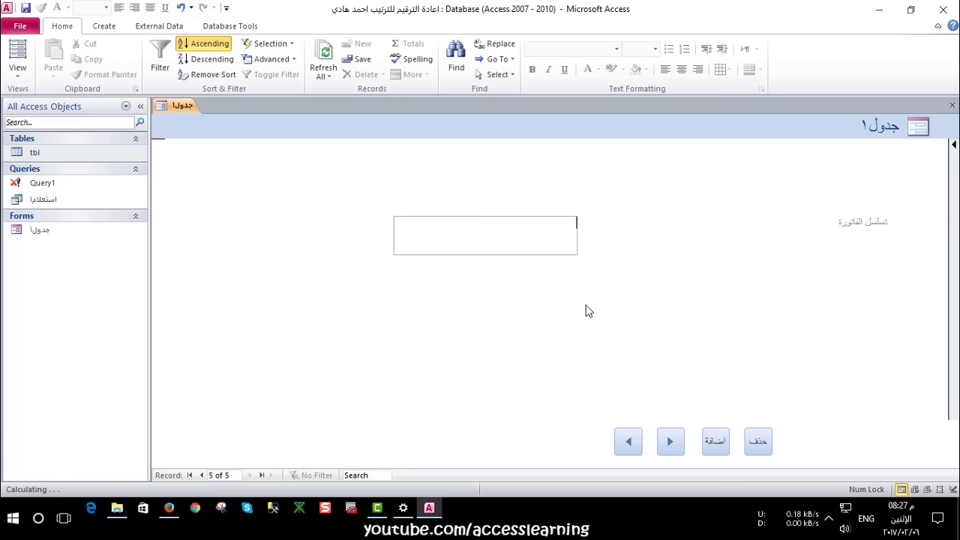
pyautogui.click(712, 450)
# Confirm tbl's ranks run 1–5, then step the form back to record 3
pyautogui.doubleClick(114, 152)
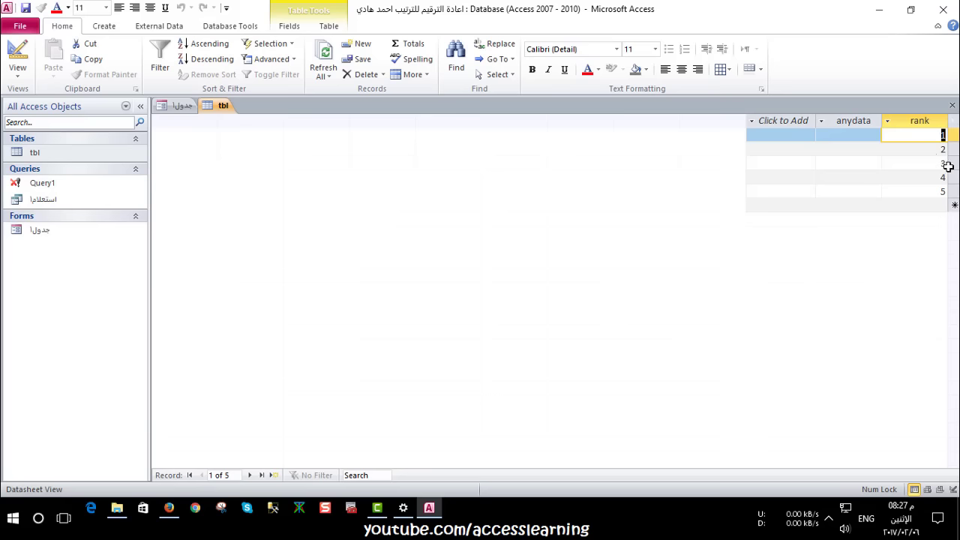
pyautogui.click(953, 105)
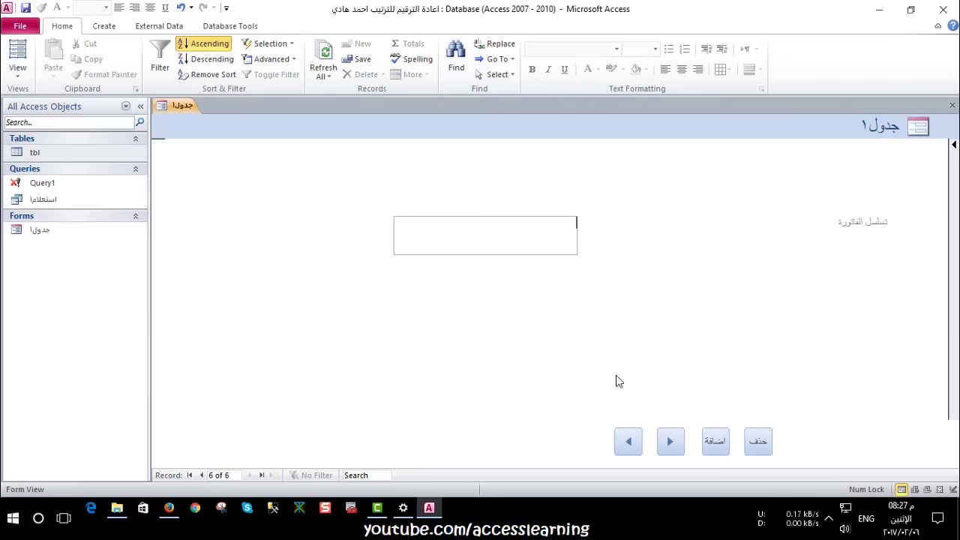
pyautogui.click(629, 447)
pyautogui.click(476, 209)
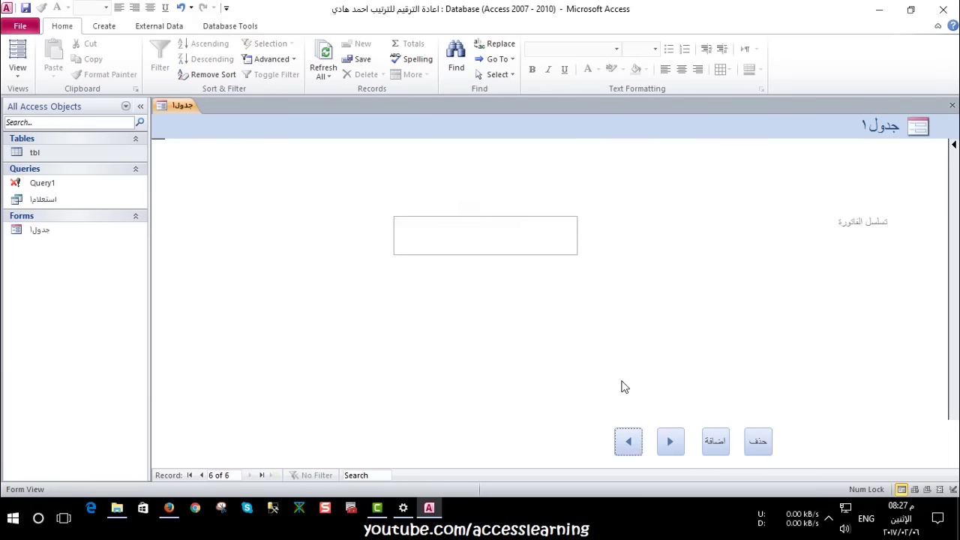
pyautogui.click(670, 443)
pyautogui.click(670, 442)
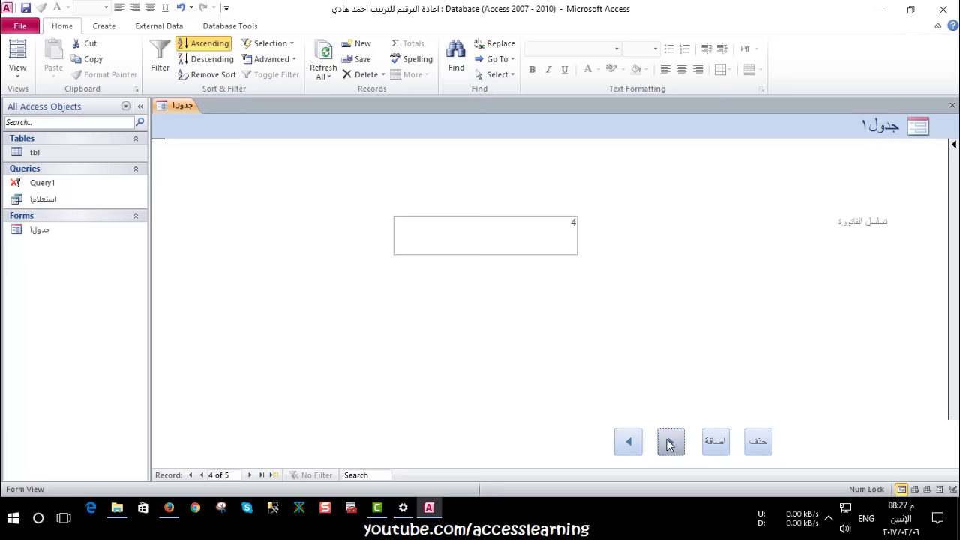
# Delete record 3, first cancelling and checking tbl, then confirming Yes and acknowledging the resequence message
pyautogui.click(761, 438)
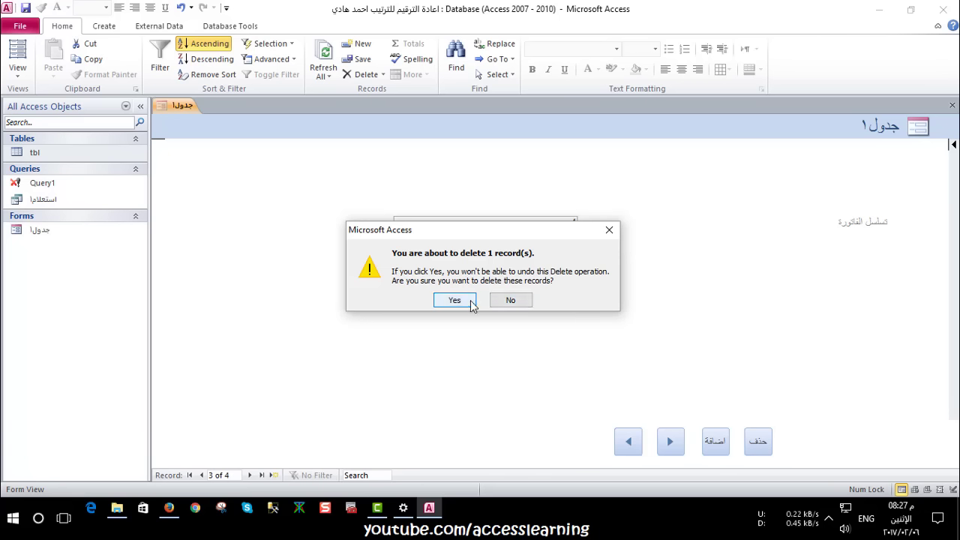
pyautogui.click(513, 300)
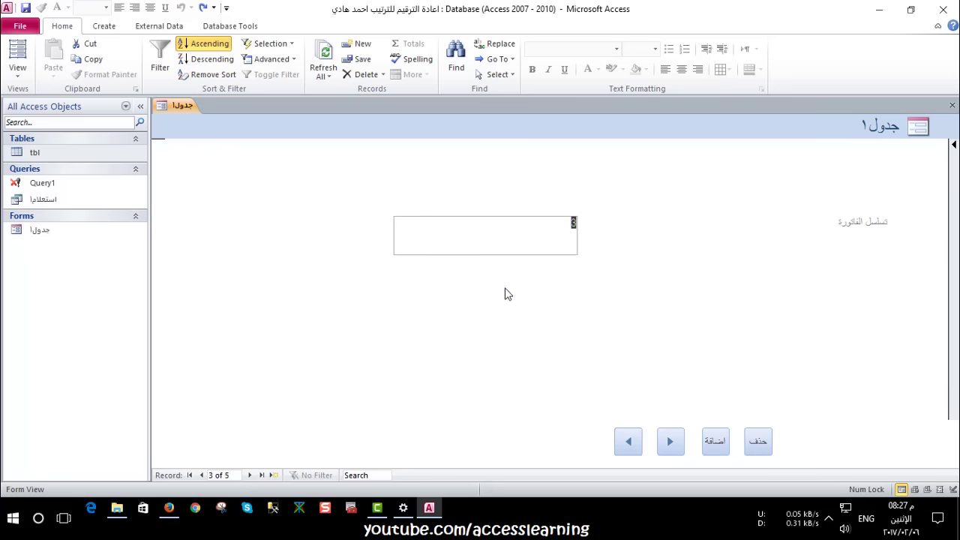
pyautogui.doubleClick(76, 153)
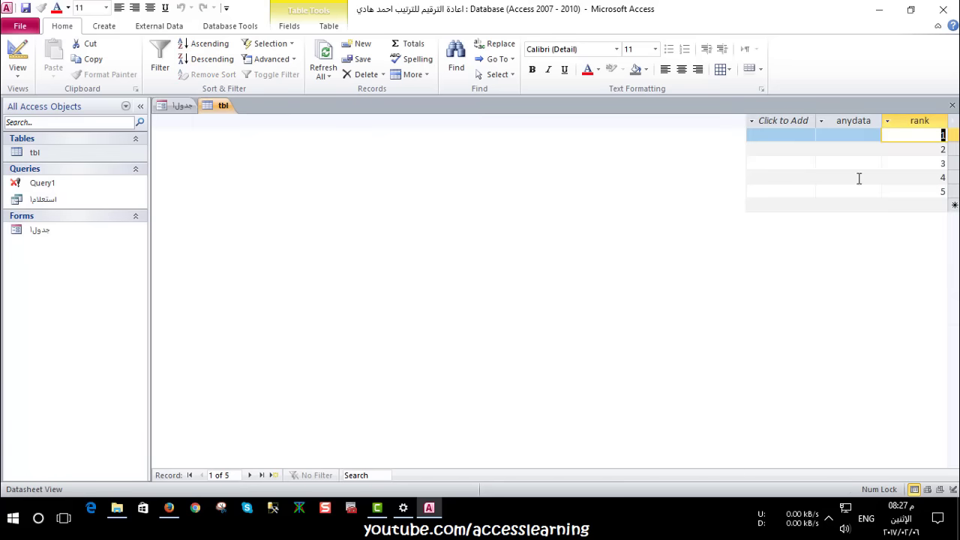
pyautogui.click(952, 105)
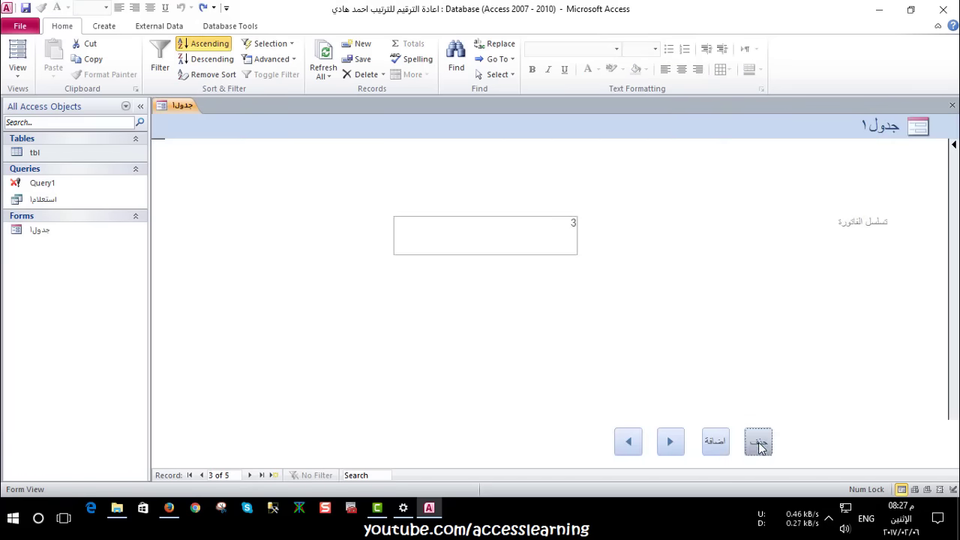
pyautogui.click(758, 442)
pyautogui.click(453, 300)
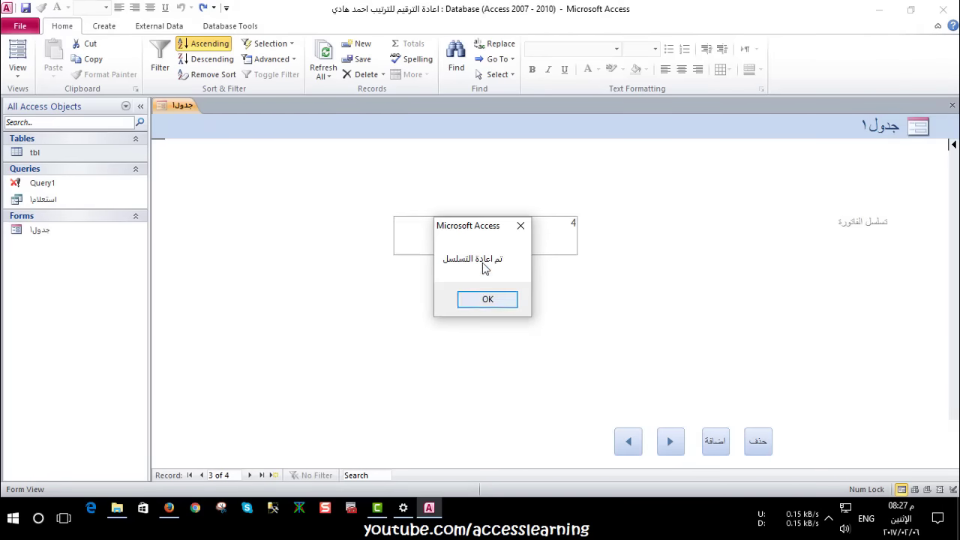
pyautogui.click(488, 300)
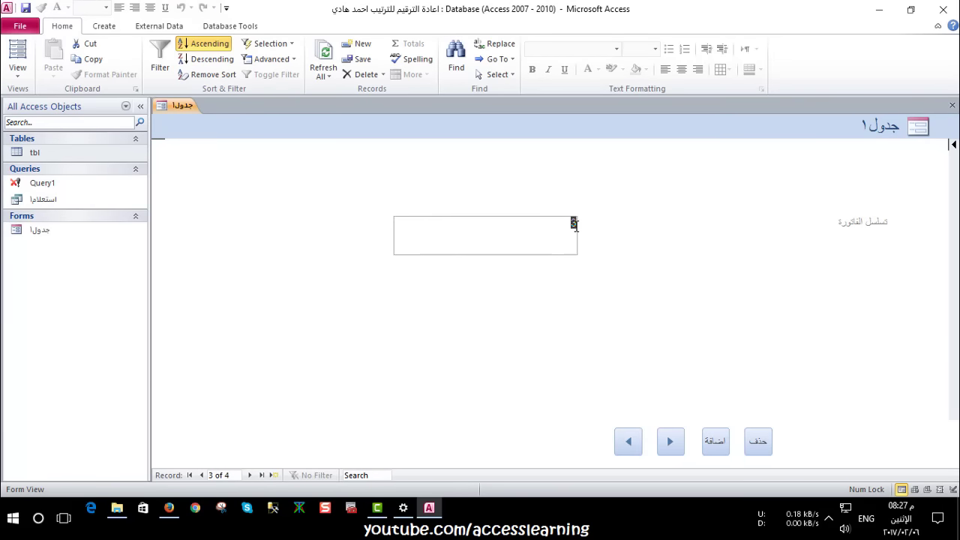
# Close the form, open tbl, and enter Arabic anydata labels رقم واحد, رقم اثنين, ثلاثه, اربعه in rows 1–4
pyautogui.click(952, 106)
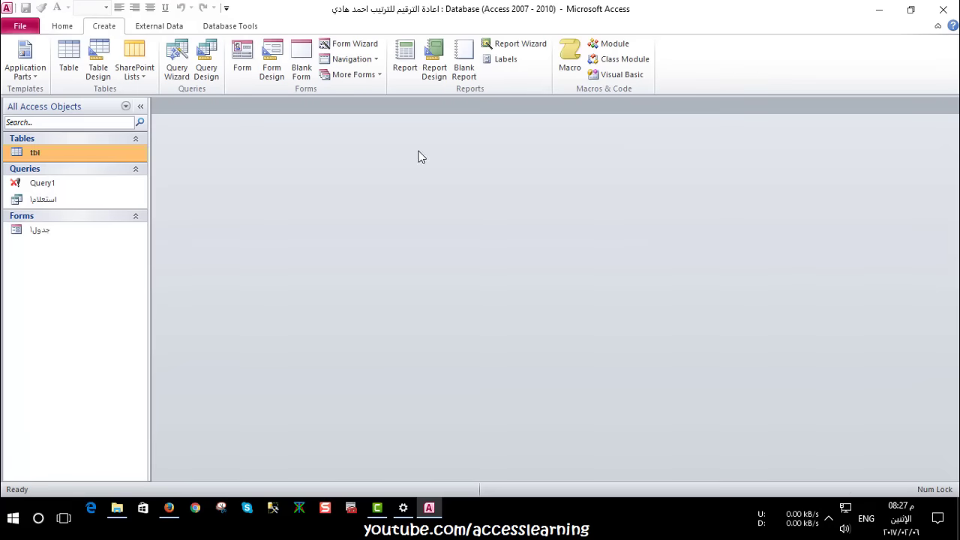
pyautogui.doubleClick(117, 156)
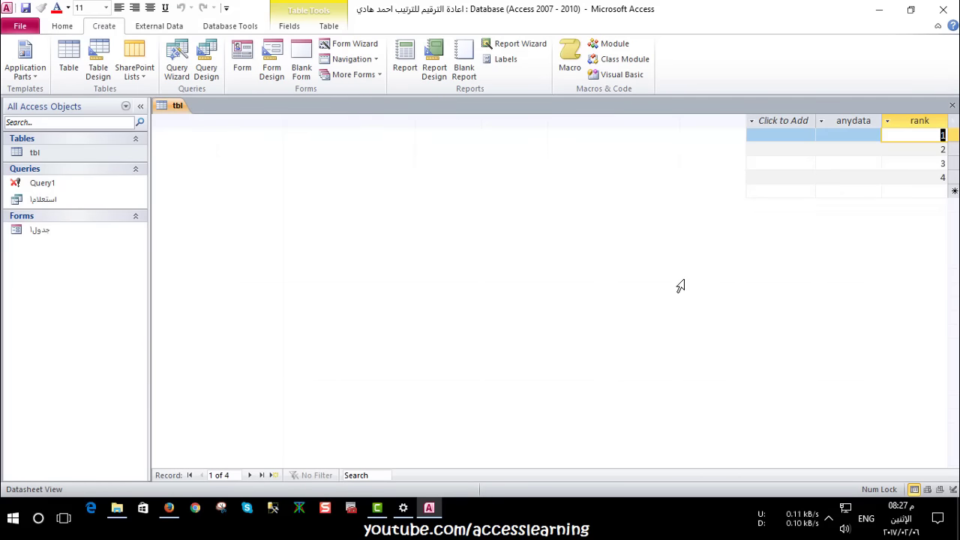
pyautogui.click(841, 134)
pyautogui.write('v')
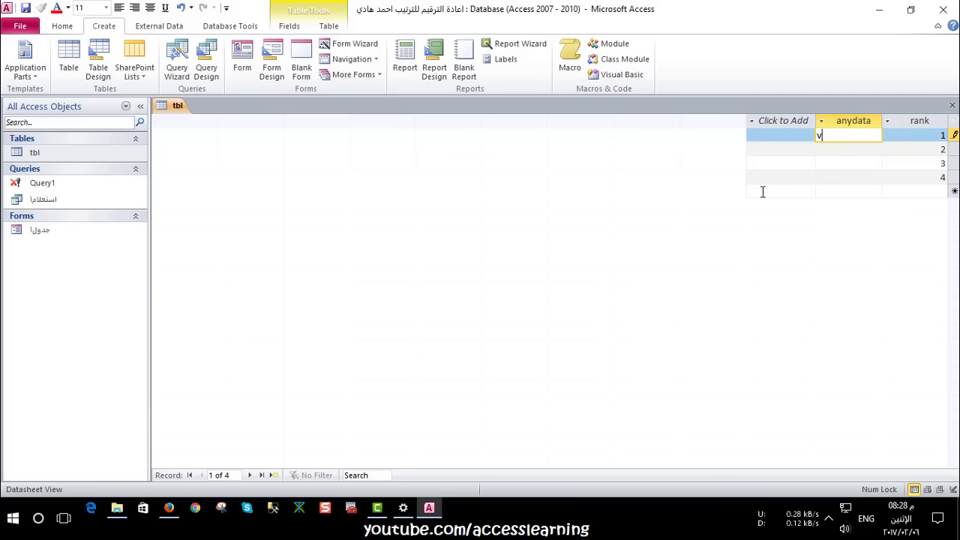
pyautogui.hotkey('alt', 'shift')
pyautogui.write('رقم')
pyautogui.write(' واحد')
pyautogui.click(867, 150)
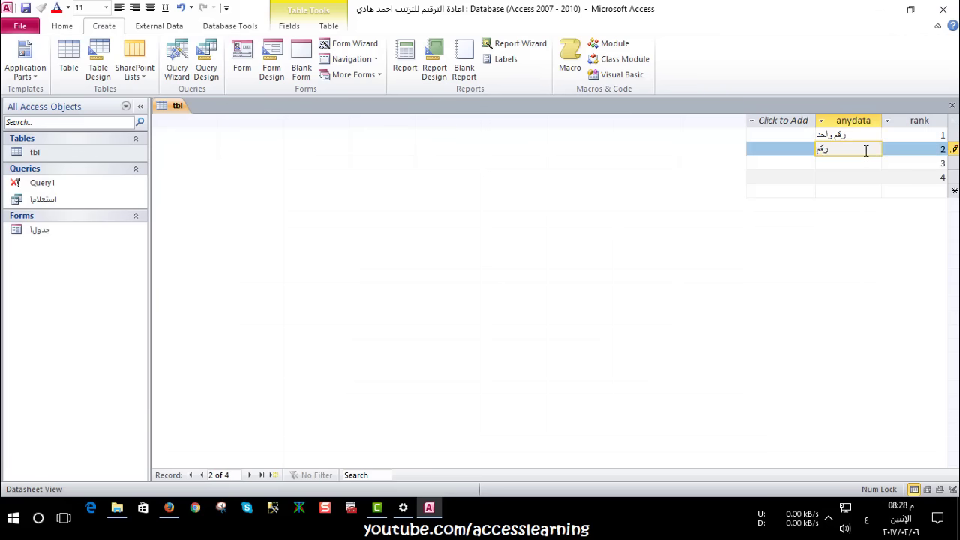
pyautogui.write(' اثنين')
pyautogui.click(852, 162)
pyautogui.write('ثلاثة')
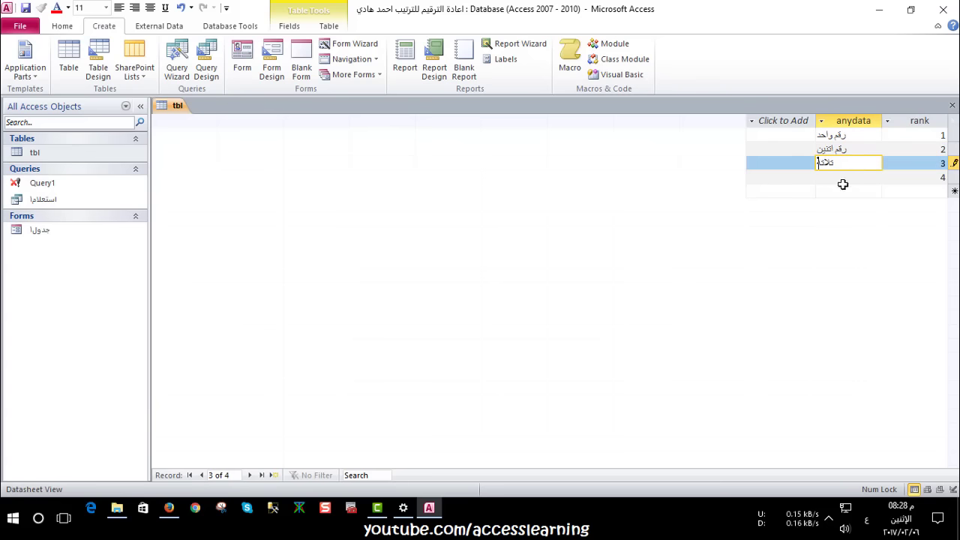
pyautogui.write('ه')
pyautogui.click(844, 178)
pyautogui.write('بعه')
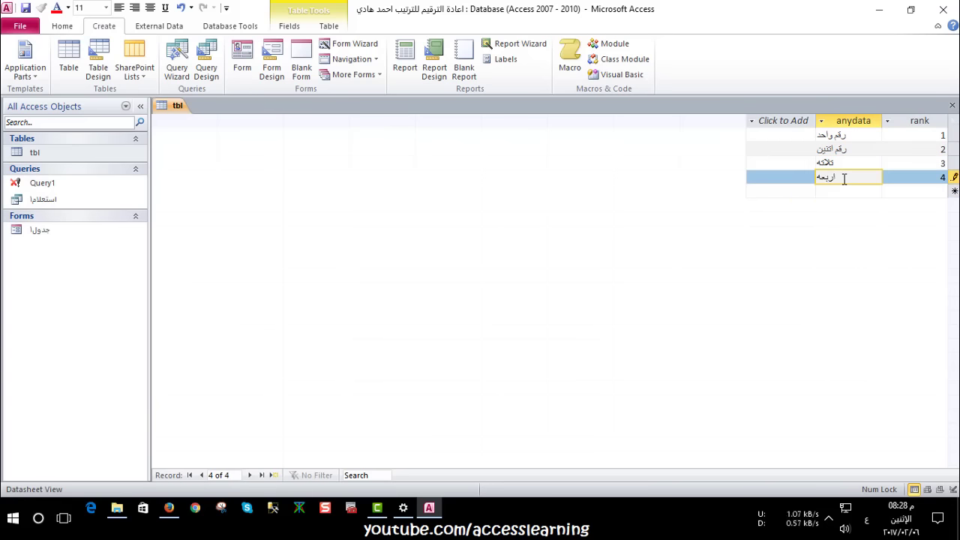
pyautogui.click(846, 190)
pyautogui.click(951, 106)
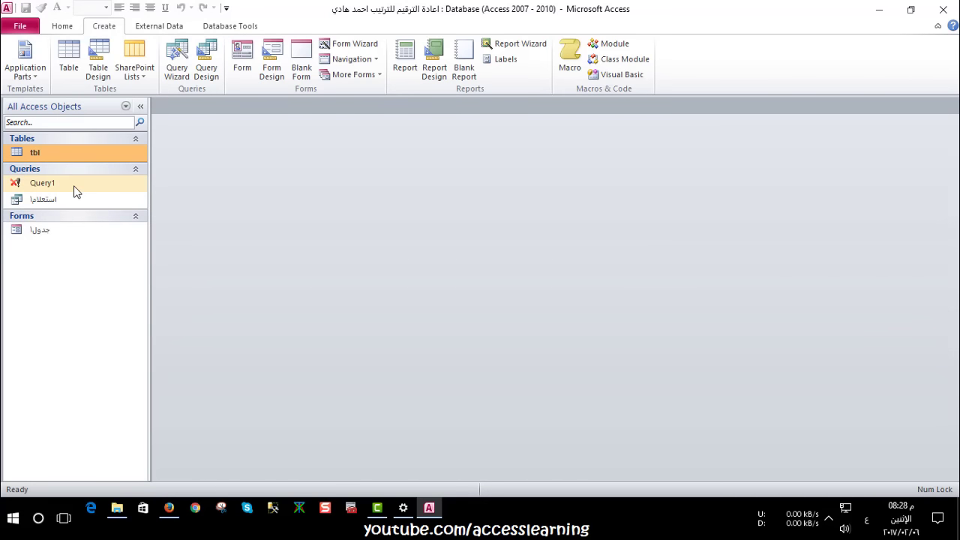
# Open جدول1, navigate to record 3 (ثلاثه), delete it with Yes and OK, then reopen tbl
pyautogui.doubleClick(60, 230)
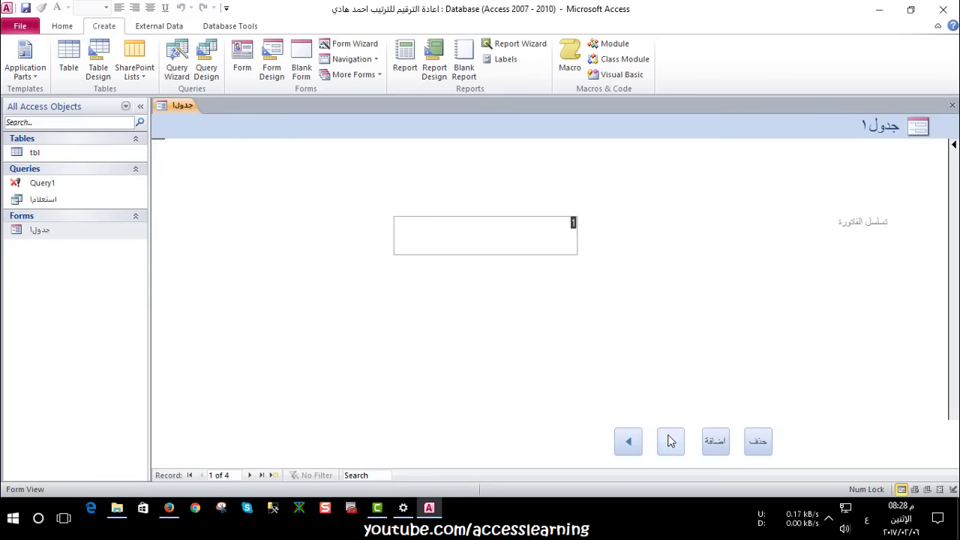
pyautogui.click(670, 441)
pyautogui.click(634, 444)
pyautogui.click(670, 441)
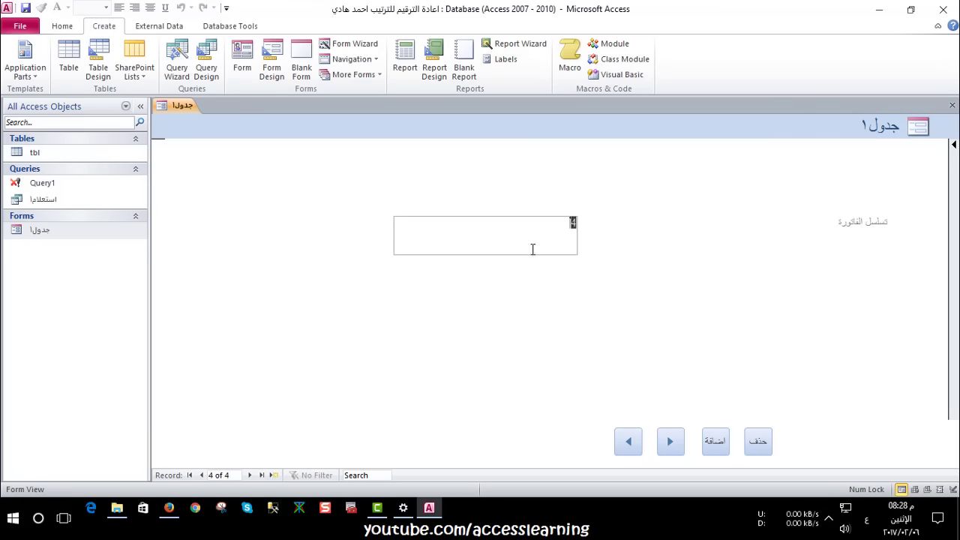
pyautogui.click(673, 442)
pyautogui.click(629, 441)
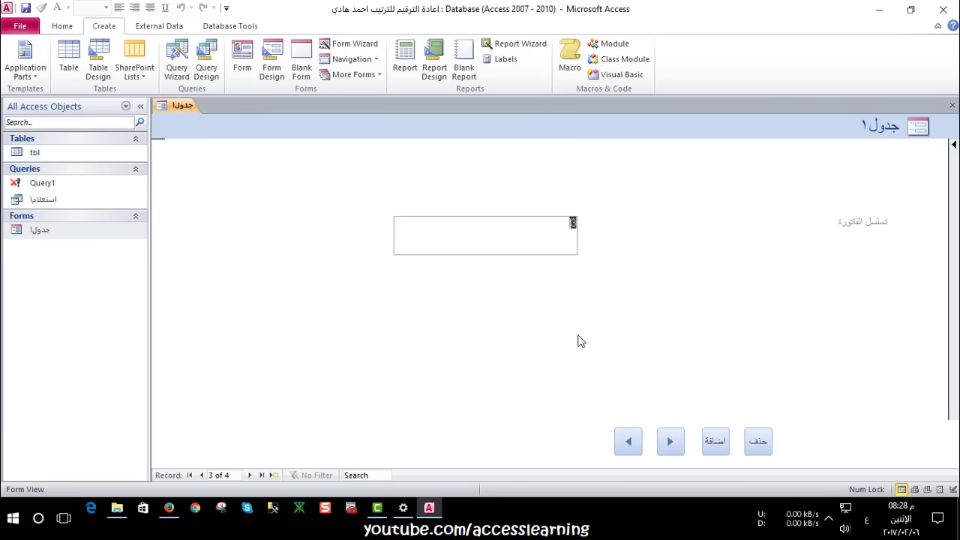
pyautogui.click(767, 448)
pyautogui.click(455, 301)
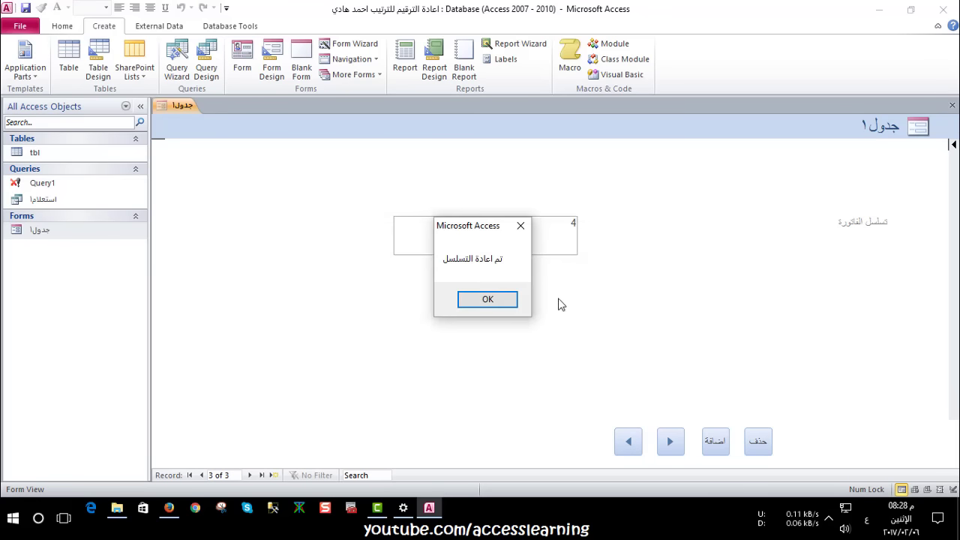
pyautogui.click(498, 299)
pyautogui.click(952, 105)
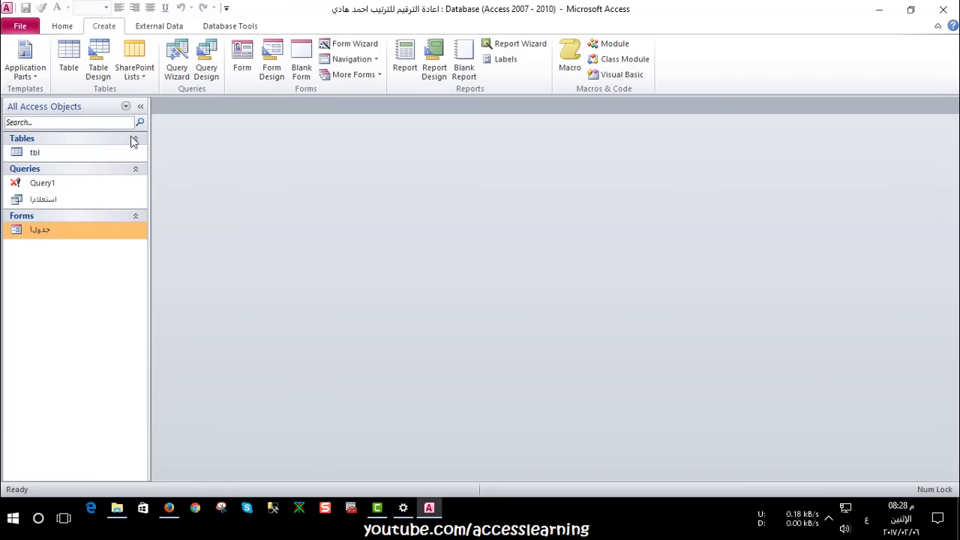
pyautogui.doubleClick(51, 147)
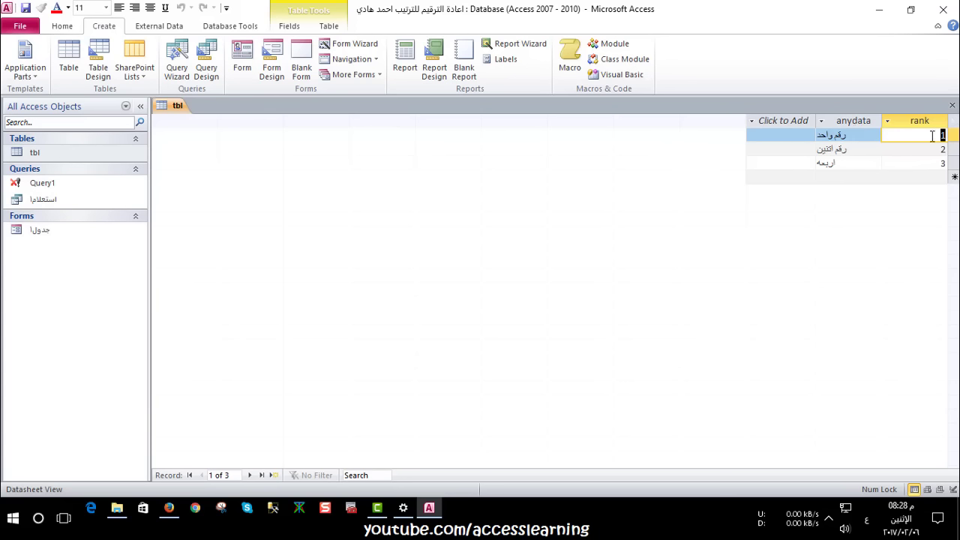
# Check the rank cells and rank column in tbl to confirm the three records read 1, 2, 3
pyautogui.click(848, 149)
pyautogui.click(917, 150)
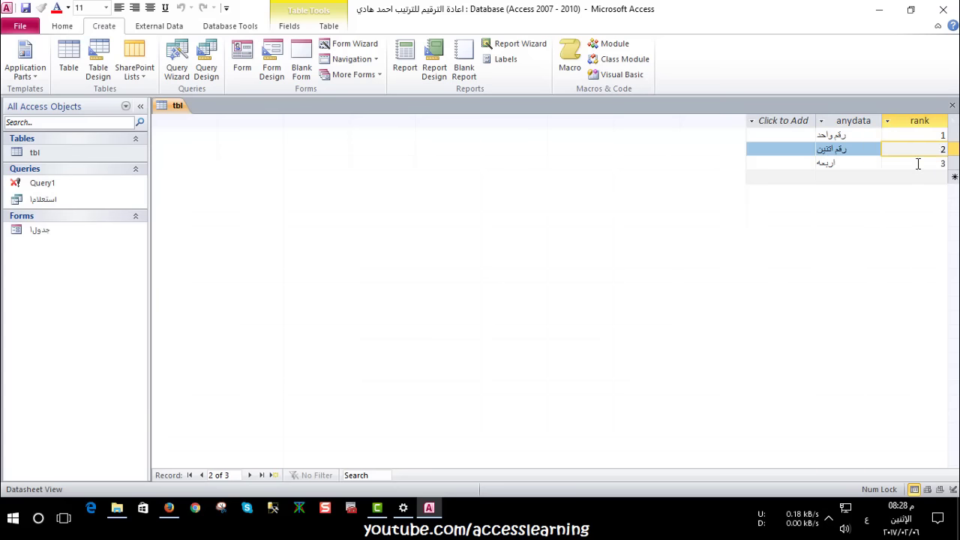
pyautogui.click(916, 161)
pyautogui.doubleClick(942, 163)
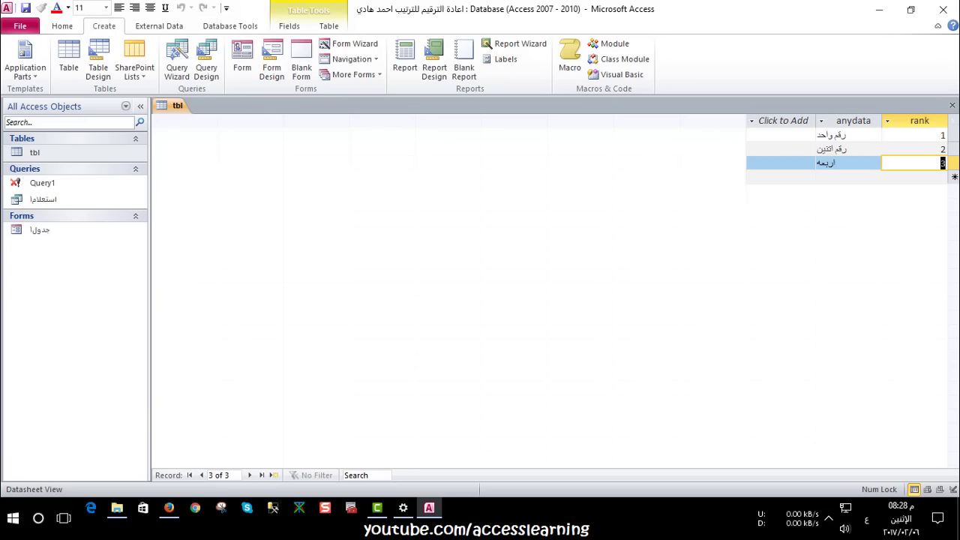
pyautogui.click(848, 162)
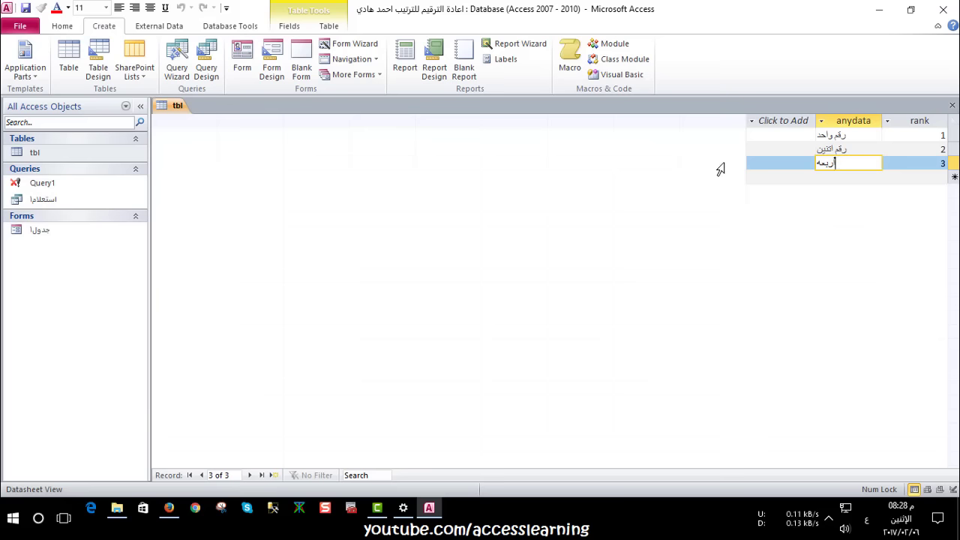
pyautogui.click(915, 122)
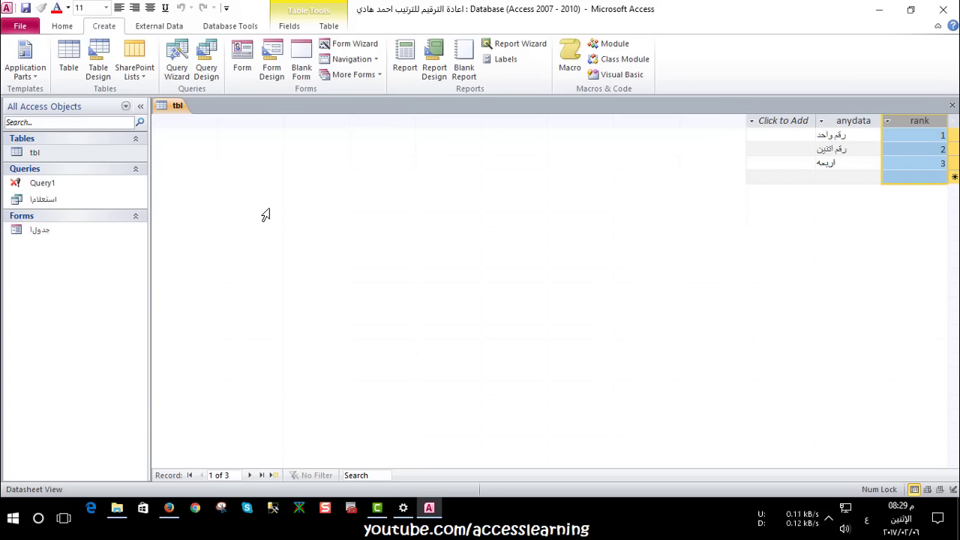
pyautogui.click(910, 163)
pyautogui.click(787, 165)
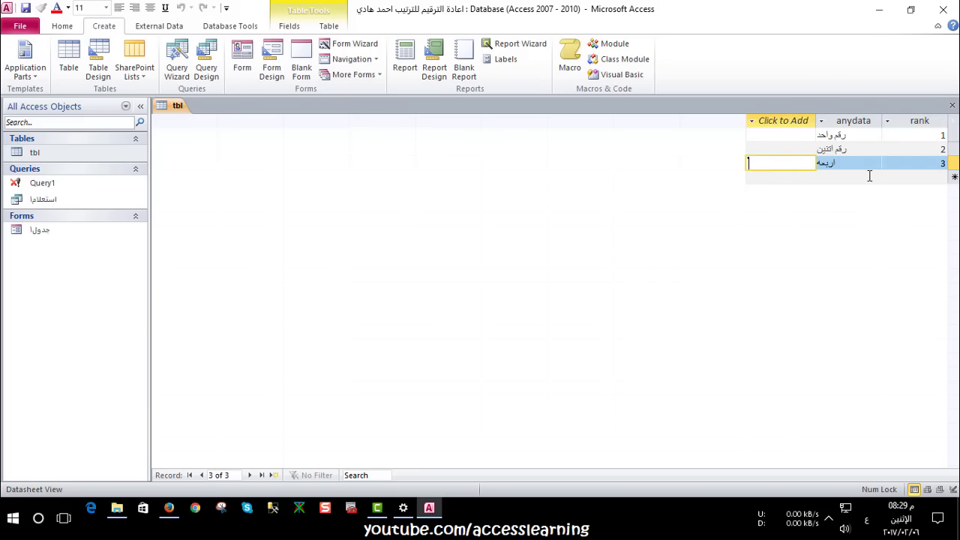
pyautogui.click(929, 165)
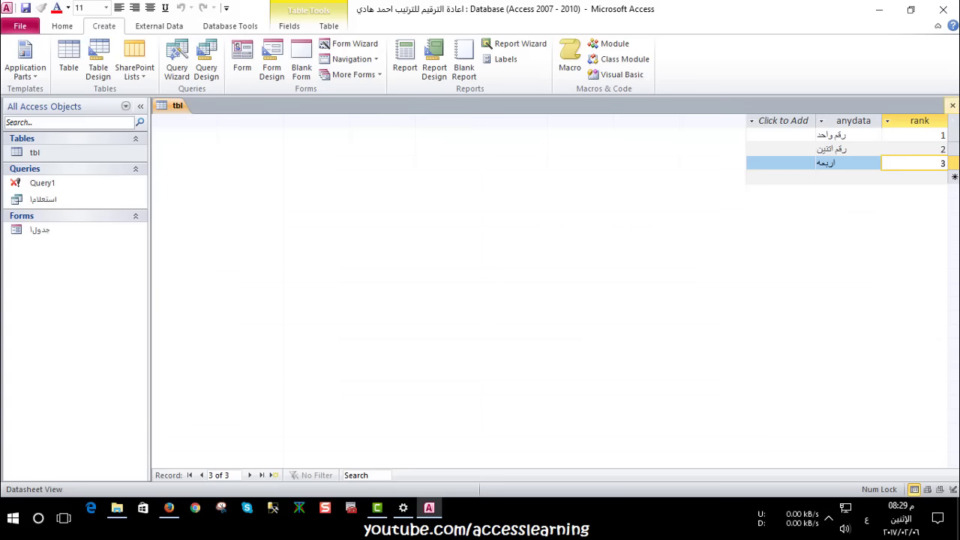
# Build a tbl report with all fields (rank, anydata) via the Report Wizard, in Design View
pyautogui.click(953, 105)
pyautogui.doubleClick(105, 154)
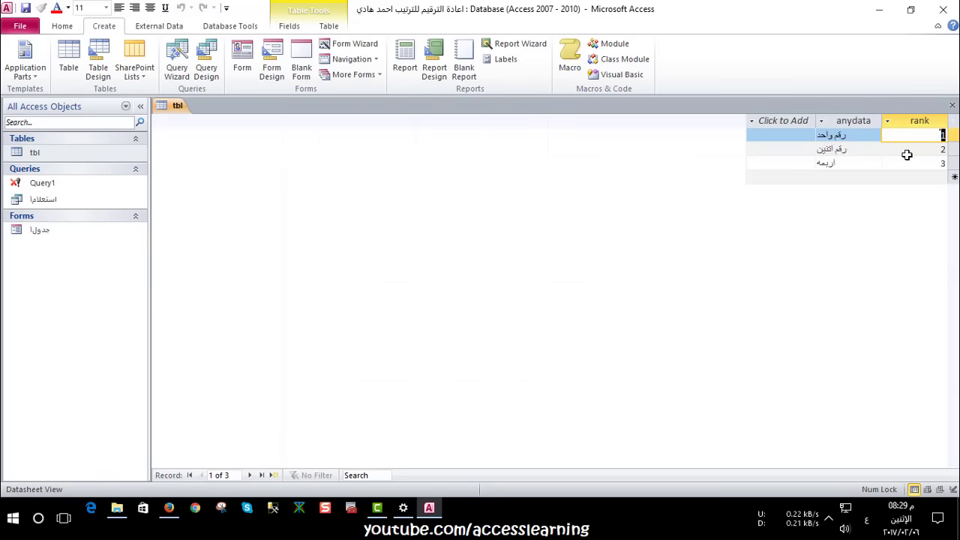
pyautogui.click(952, 106)
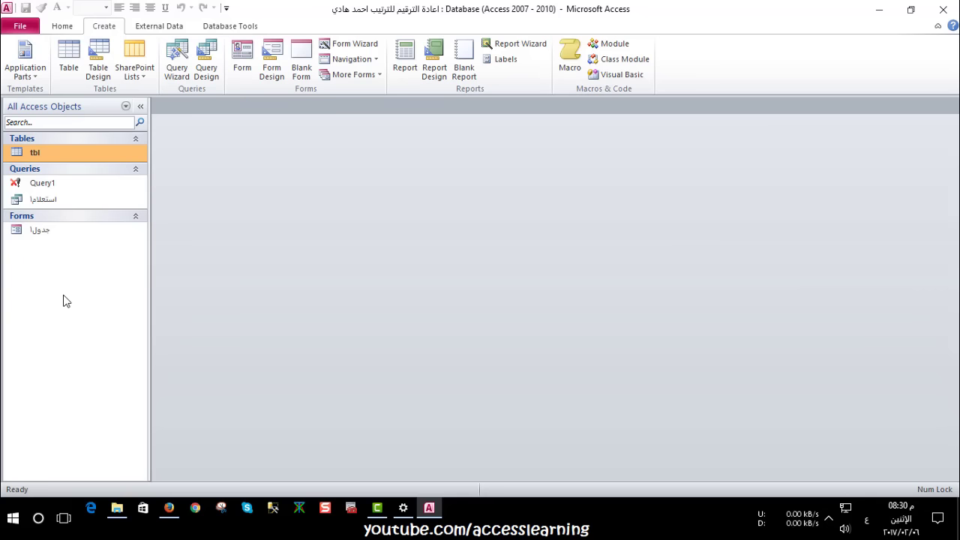
pyautogui.click(503, 47)
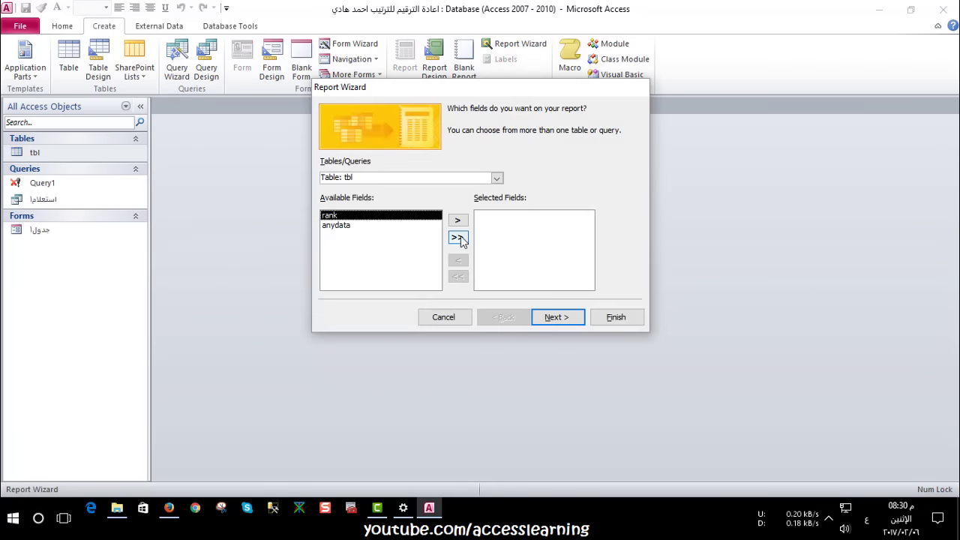
pyautogui.click(457, 237)
pyautogui.click(615, 318)
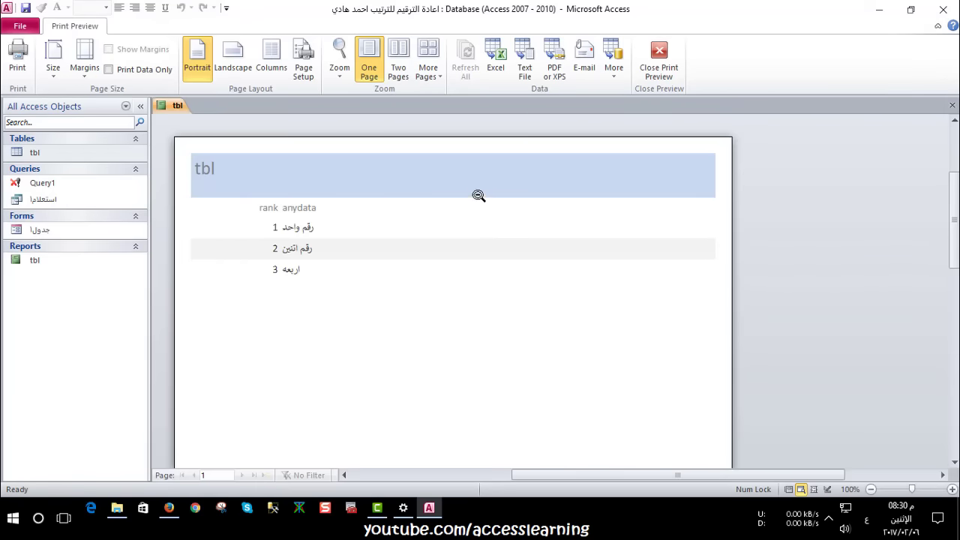
pyautogui.rightClick(474, 192)
pyautogui.click(496, 235)
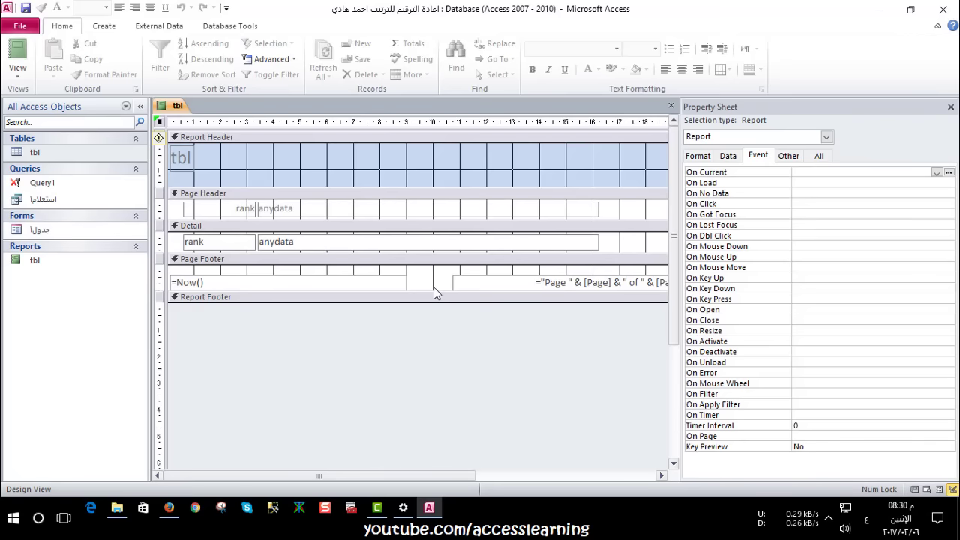
# Narrow the anydata heading and Detail controls together
pyautogui.click(585, 209)
pyautogui.keyDown('shift'); pyautogui.click(596, 241); pyautogui.keyUp('shift')
pyautogui.moveTo(598, 239); pyautogui.dragTo(396, 242)
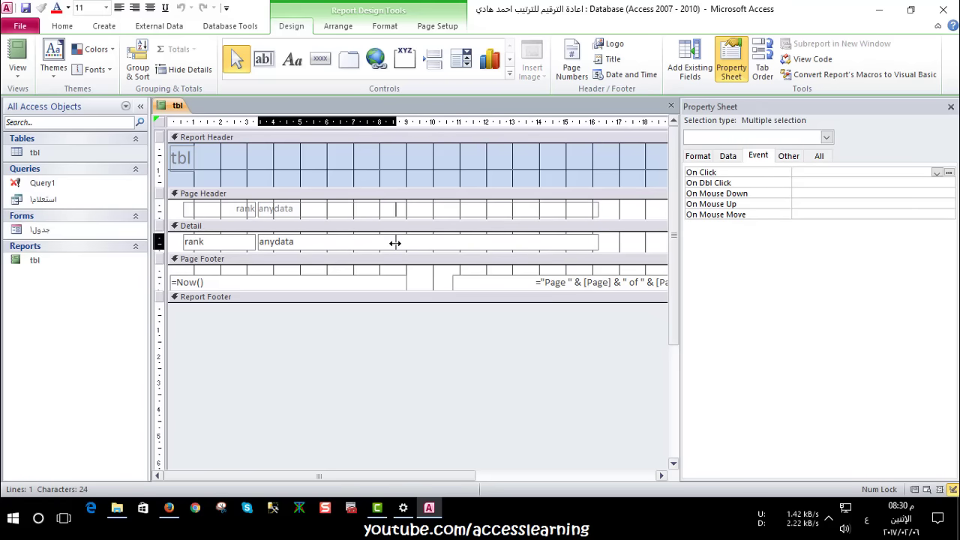
# Add a text box in the Detail section, delete its Text7 label, and position it
pyautogui.click(264, 60)
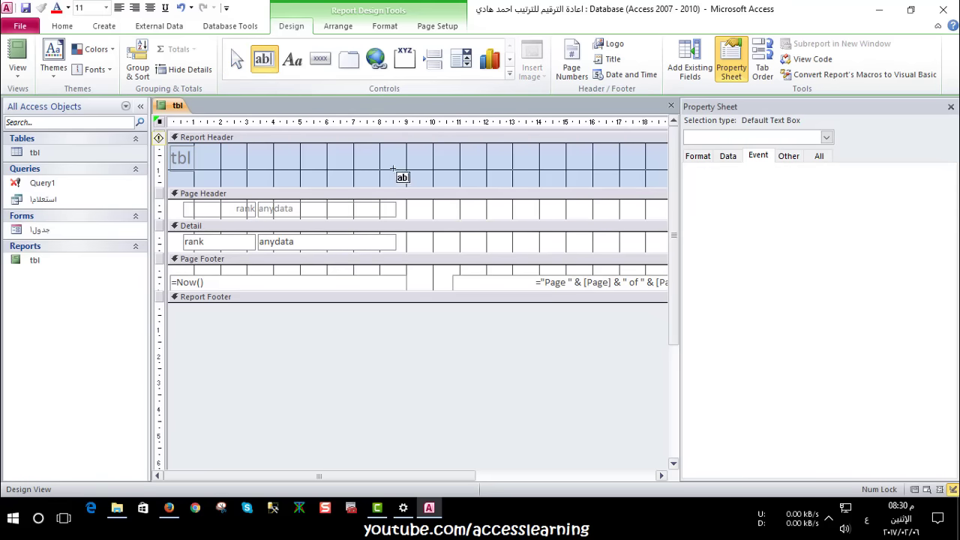
pyautogui.click(418, 243)
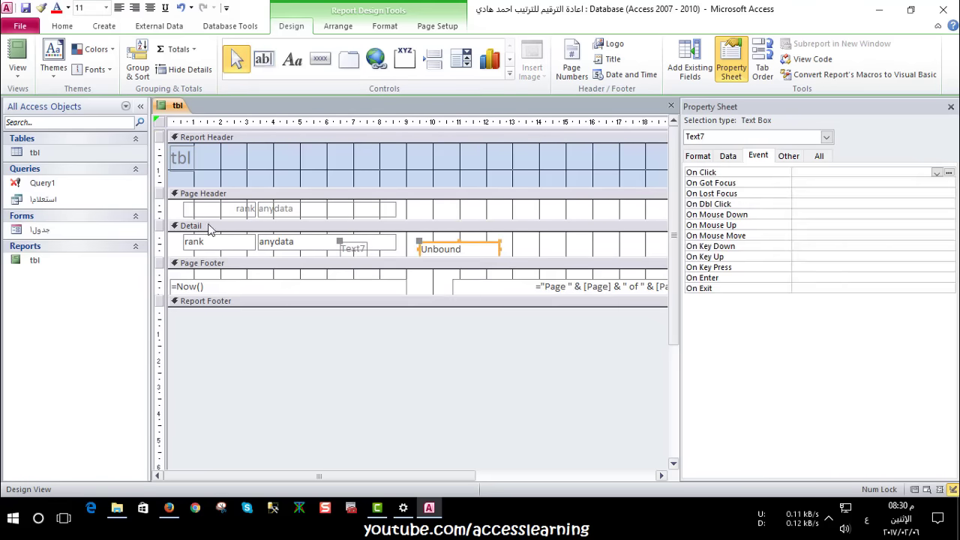
pyautogui.click(351, 248)
pyautogui.press('Delete')
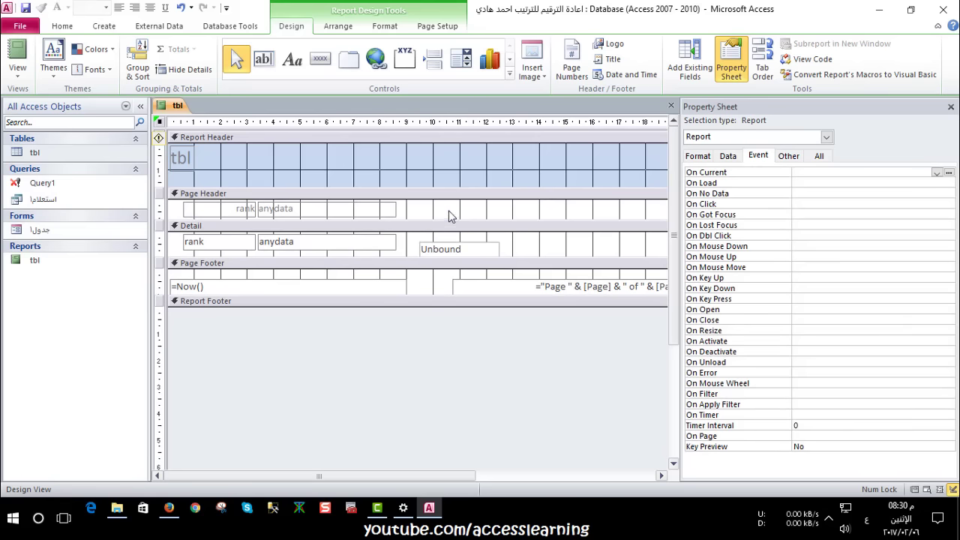
pyautogui.moveTo(423, 248); pyautogui.dragTo(409, 239)
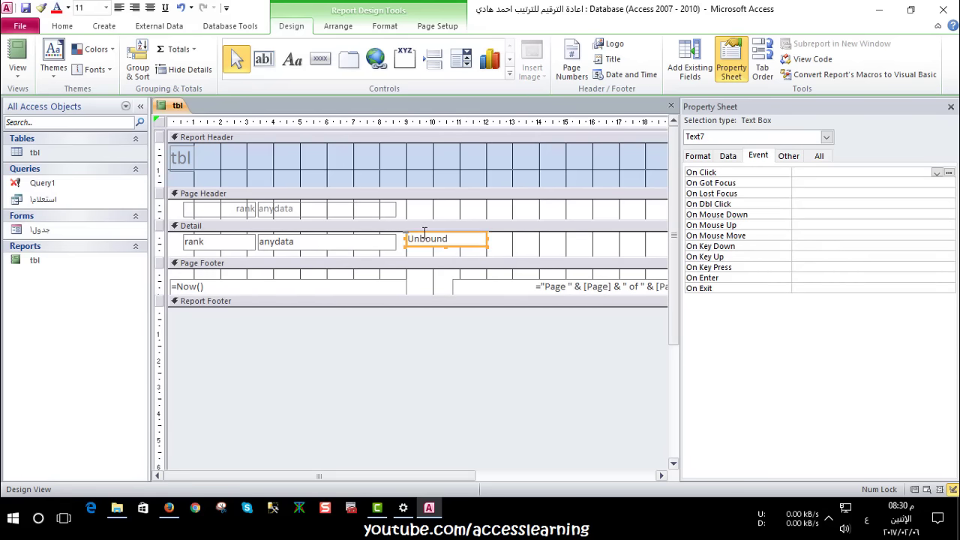
pyautogui.click(502, 333)
# Set the new text box's Control Source to =1
pyautogui.click(446, 241)
pyautogui.click(728, 156)
pyautogui.click(825, 171)
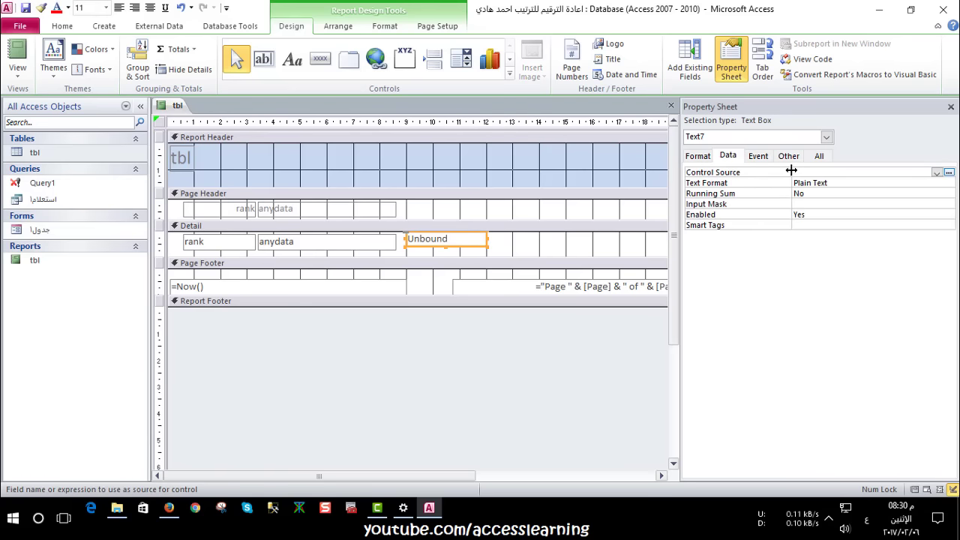
pyautogui.hotkey('alt', 'shift')
pyautogui.write('=')
pyautogui.write('1')
pyautogui.click(538, 250)
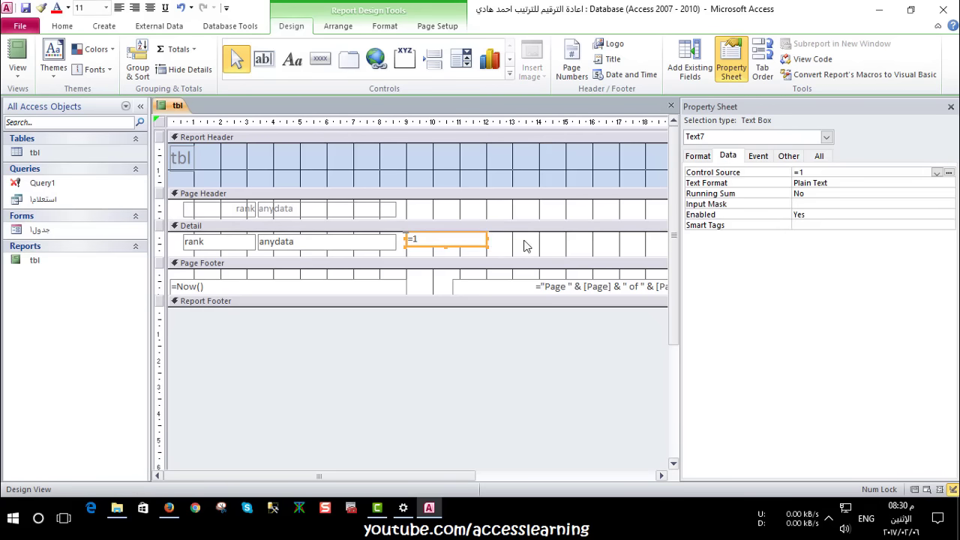
pyautogui.click(787, 158)
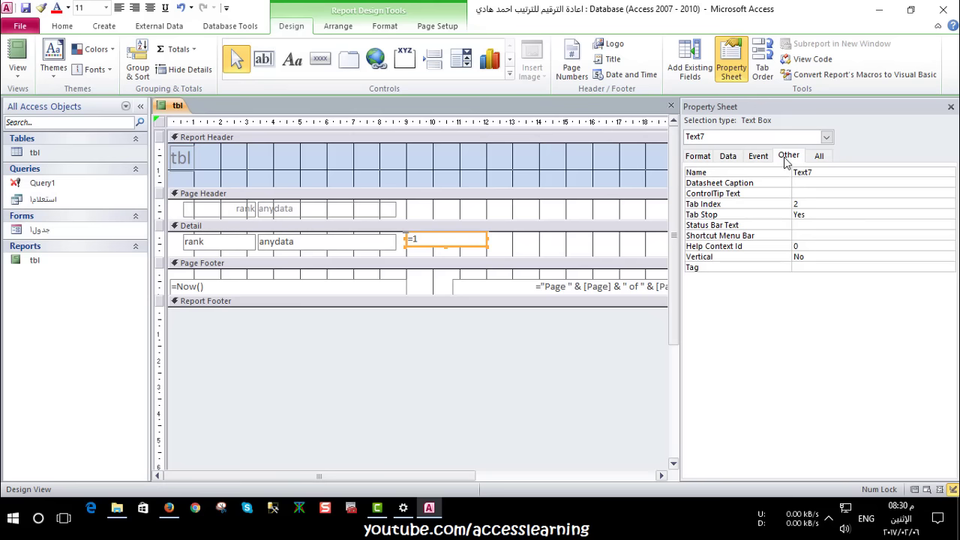
# Set Text7's Running Sum property to Over All
pyautogui.click(733, 157)
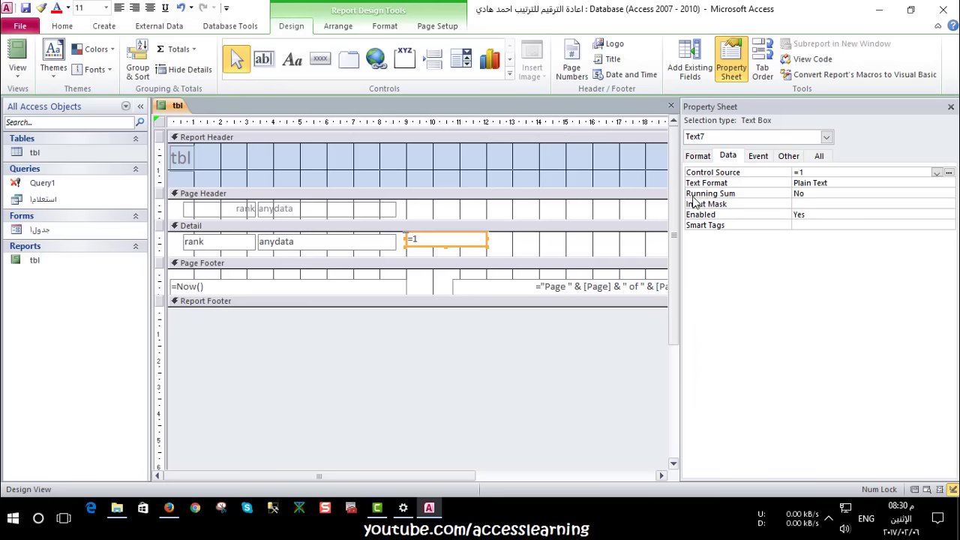
pyautogui.click(814, 195)
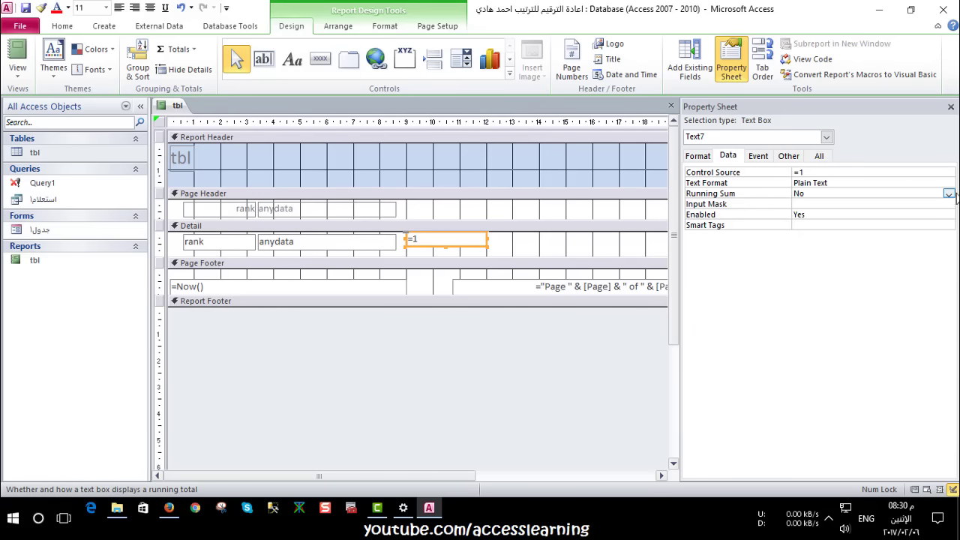
pyautogui.click(949, 195)
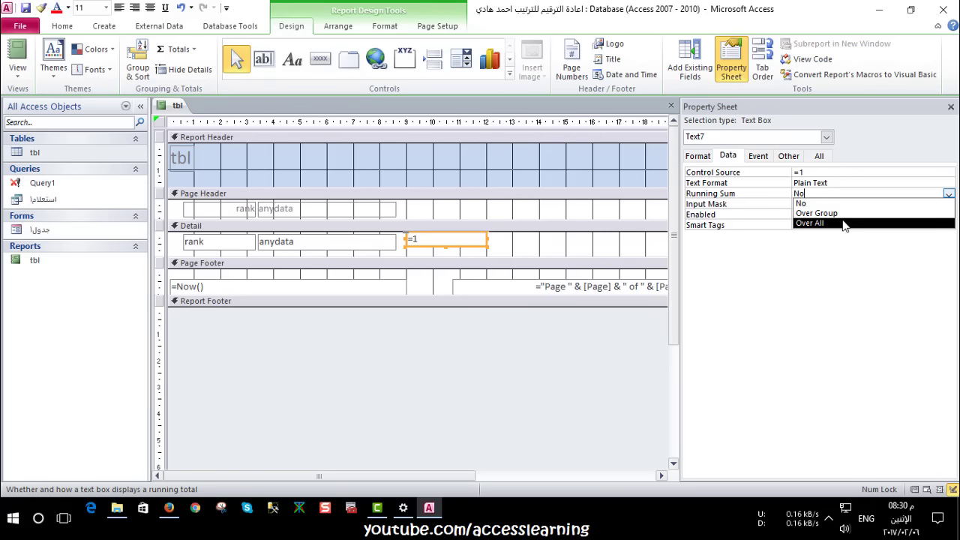
pyautogui.click(844, 224)
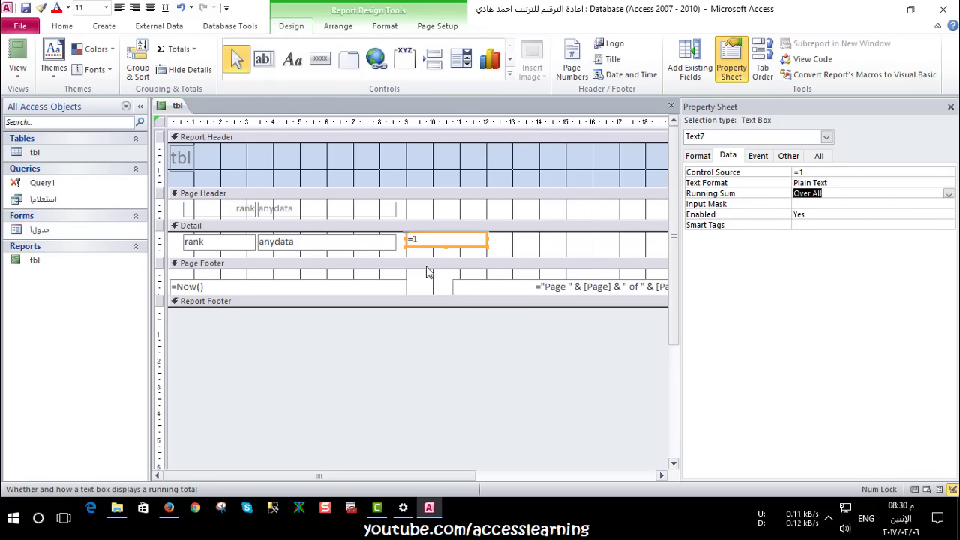
# Preview the report to check rows are numbered 1, 2, 3, then return to Design View
pyautogui.click(17, 52)
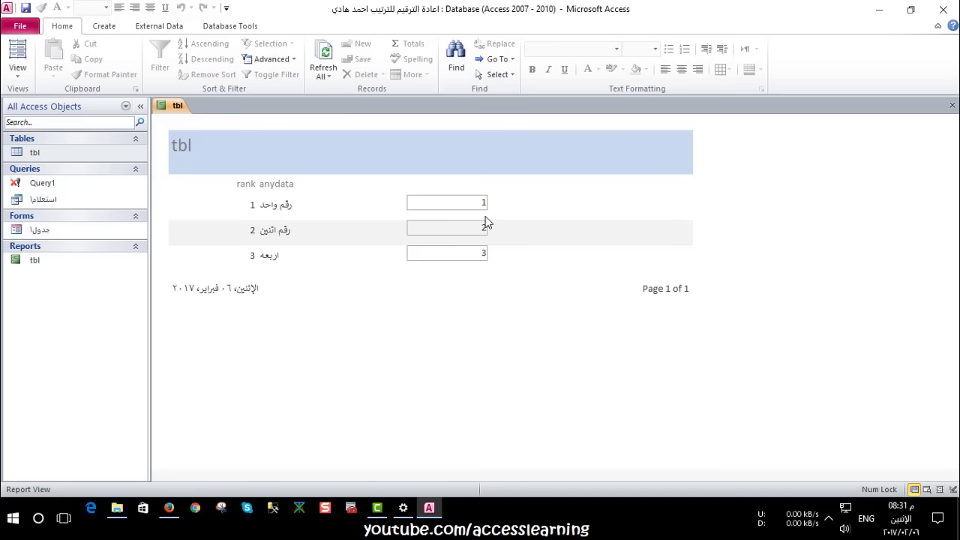
pyautogui.rightClick(357, 215)
pyautogui.click(339, 195)
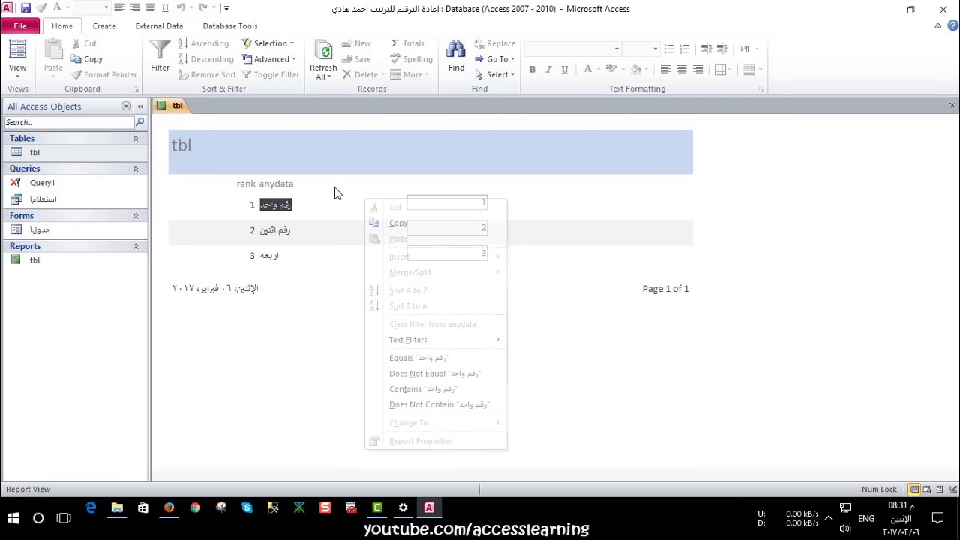
pyautogui.rightClick(363, 186)
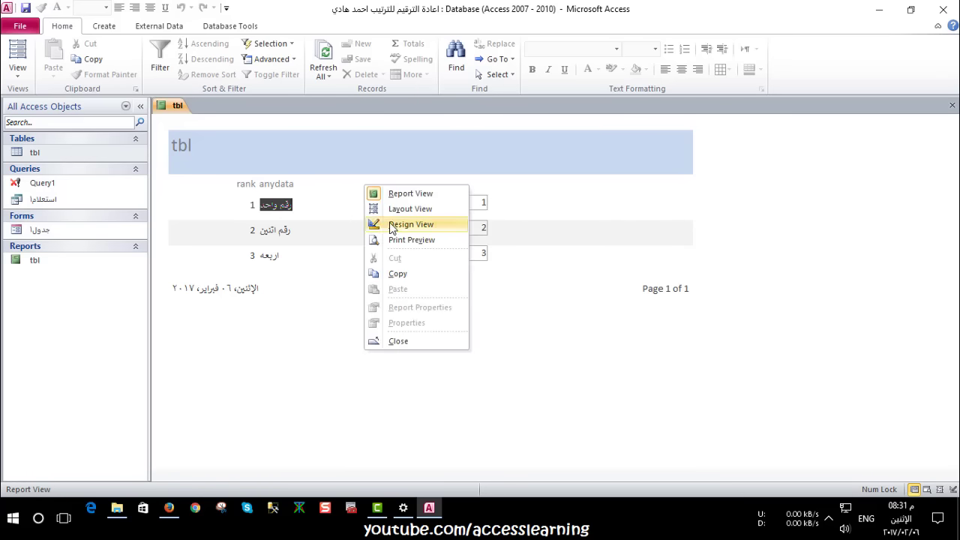
pyautogui.click(386, 222)
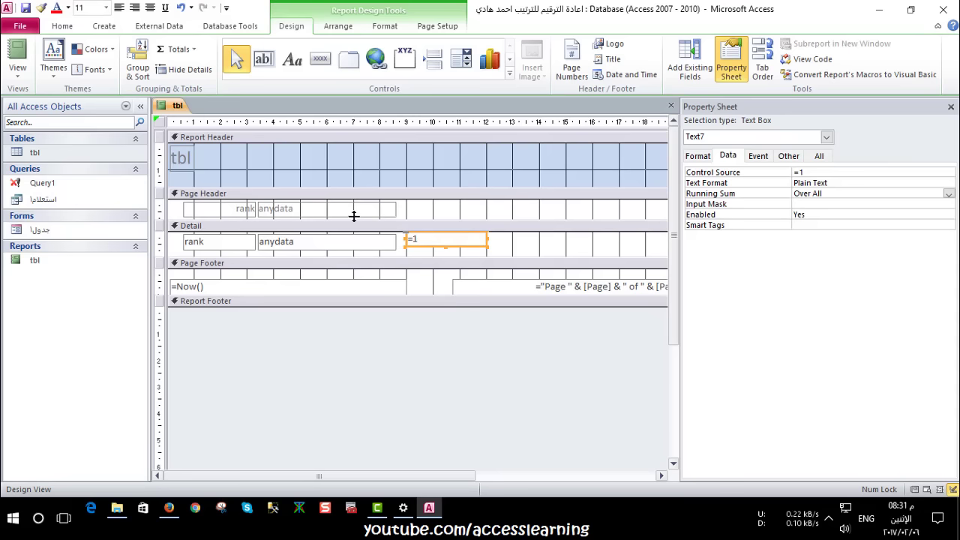
# Add a group on the anydata field in Group, Sort, and Total
pyautogui.click(143, 75)
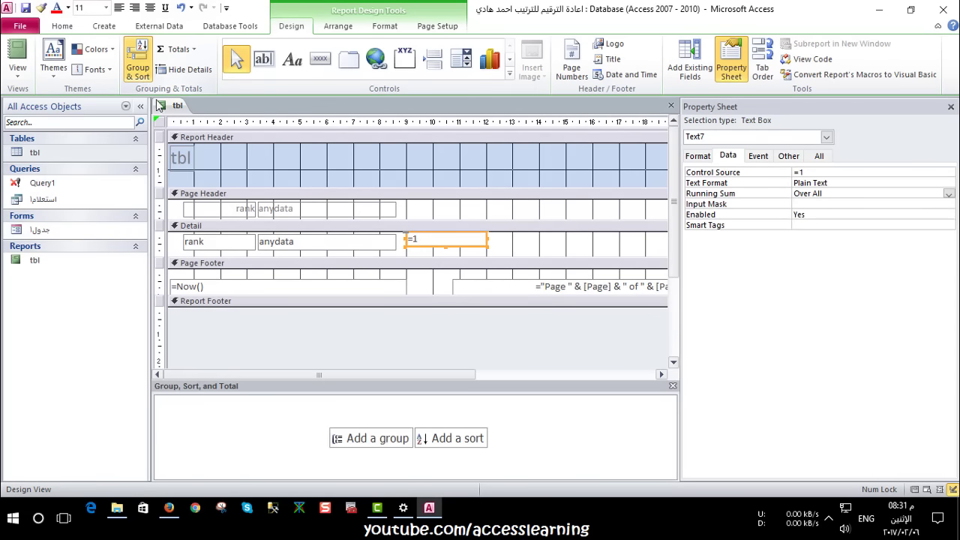
pyautogui.click(345, 435)
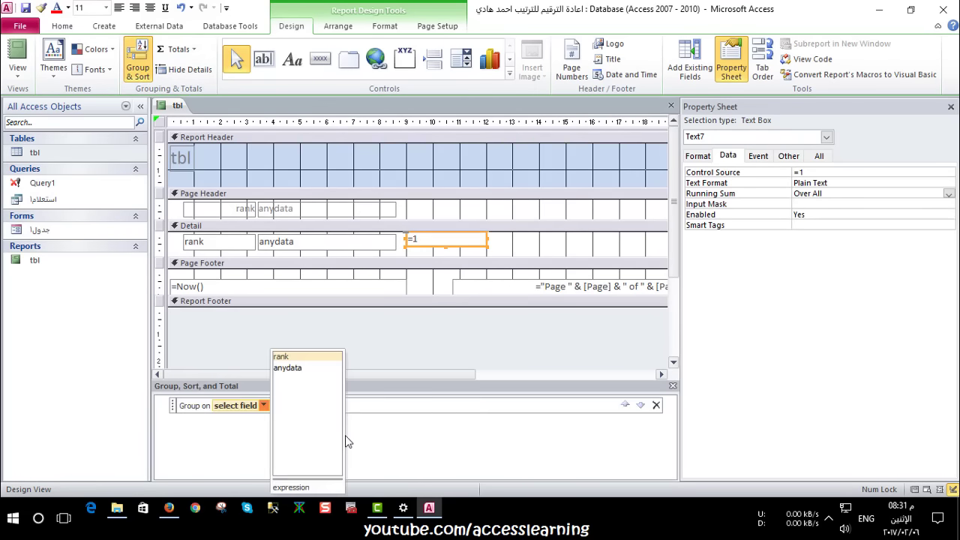
pyautogui.click(286, 368)
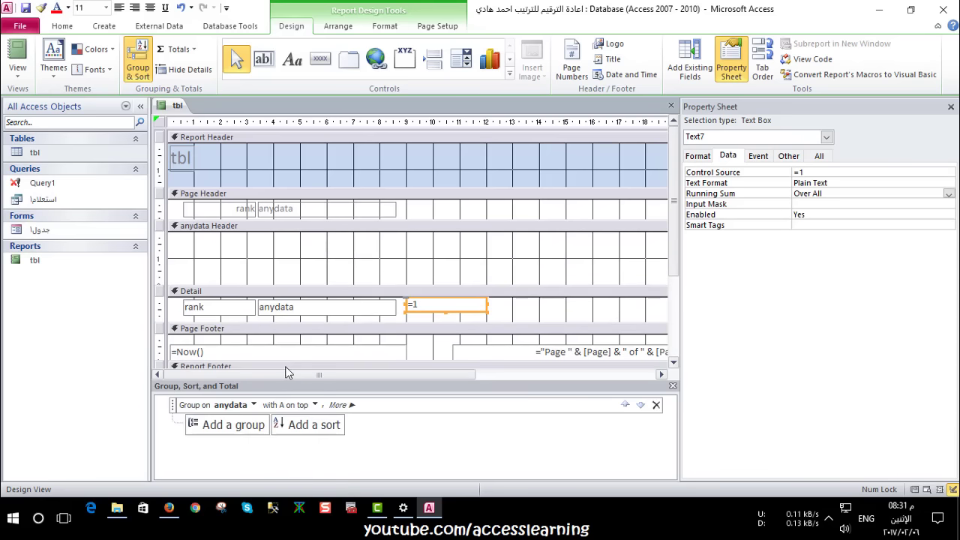
pyautogui.click(672, 385)
# Move the anydata box from Detail into the anydata Header
pyautogui.click(297, 310)
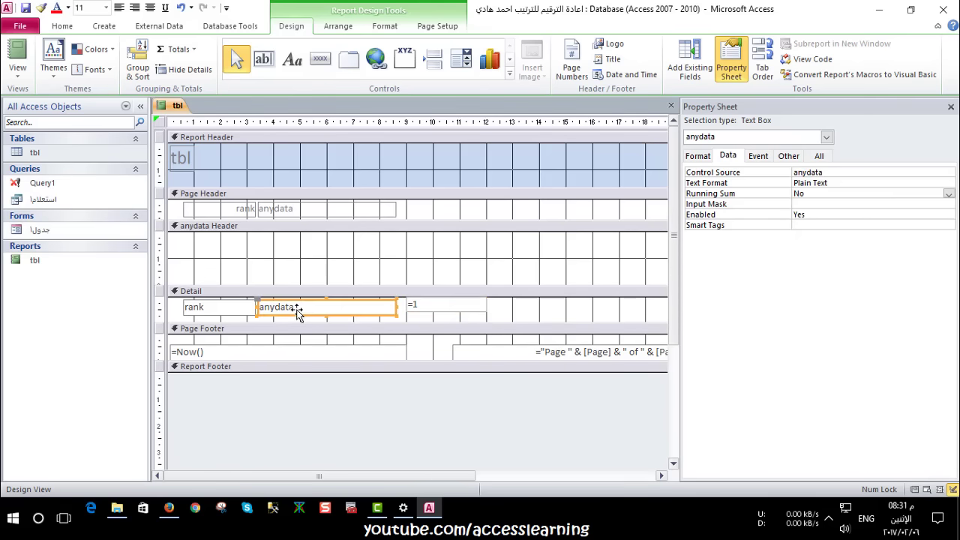
pyautogui.hotkey('ctrl', 'x')
pyautogui.click(223, 247)
pyautogui.hotkey('ctrl', 'v')
# Place the rank box just left of the =1 box in Detail
pyautogui.click(201, 305)
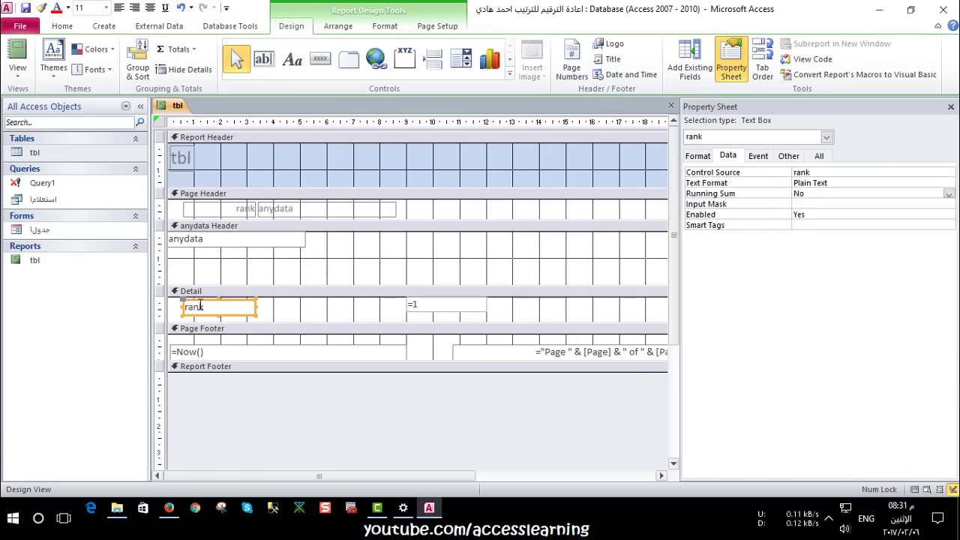
pyautogui.moveTo(200, 305); pyautogui.dragTo(347, 307)
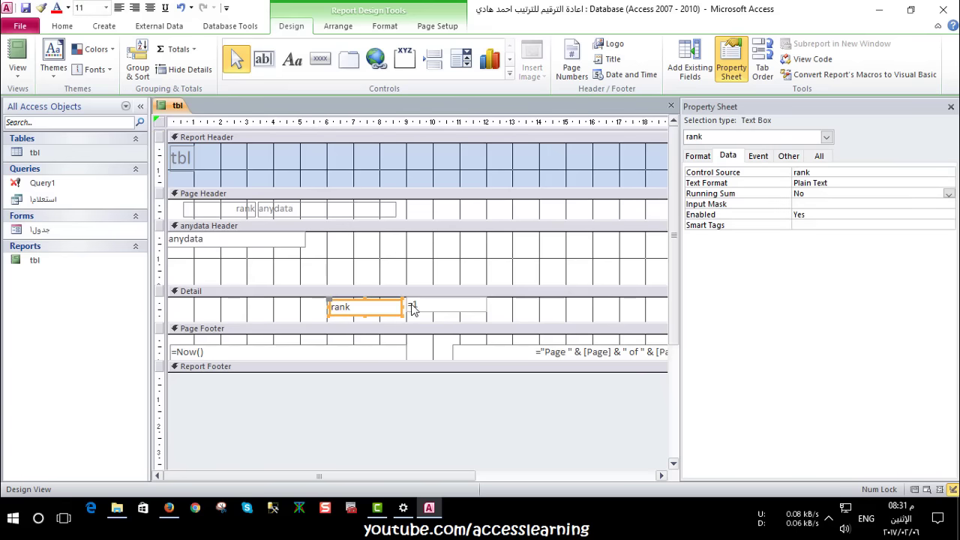
pyautogui.moveTo(409, 305); pyautogui.dragTo(427, 304)
pyautogui.moveTo(330, 307); pyautogui.dragTo(300, 253)
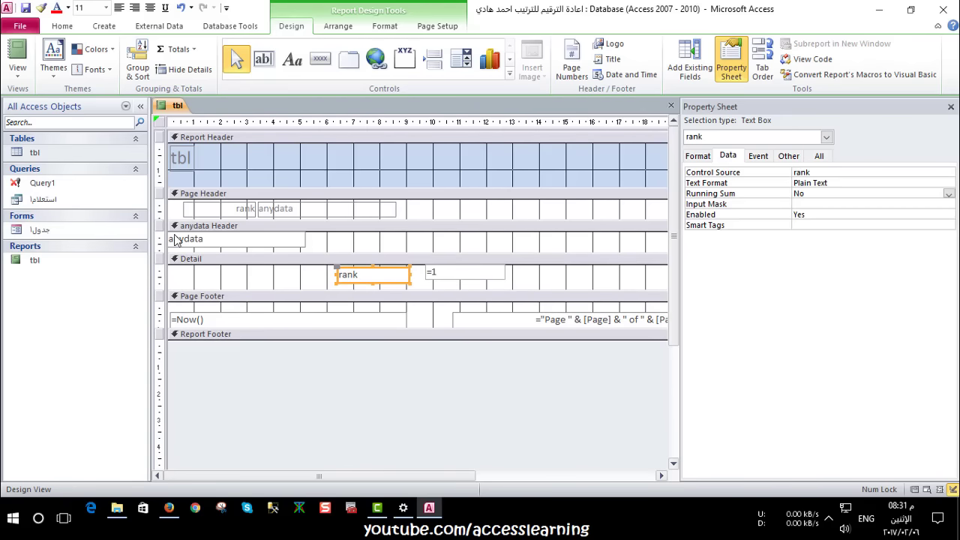
# In the tbl datasheet, give rows 1 and 2 the same anydata name and row 3 a different name
pyautogui.doubleClick(53, 152)
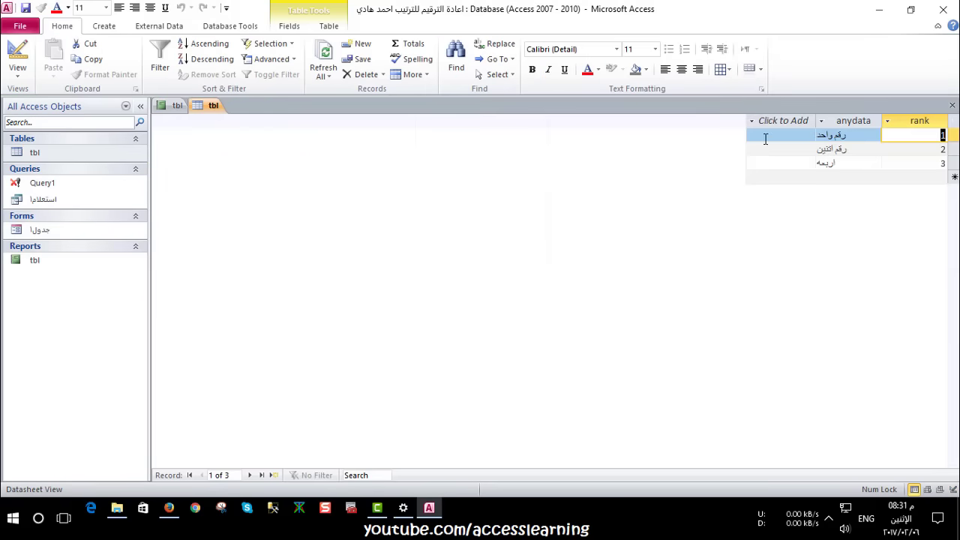
pyautogui.press('Tab')
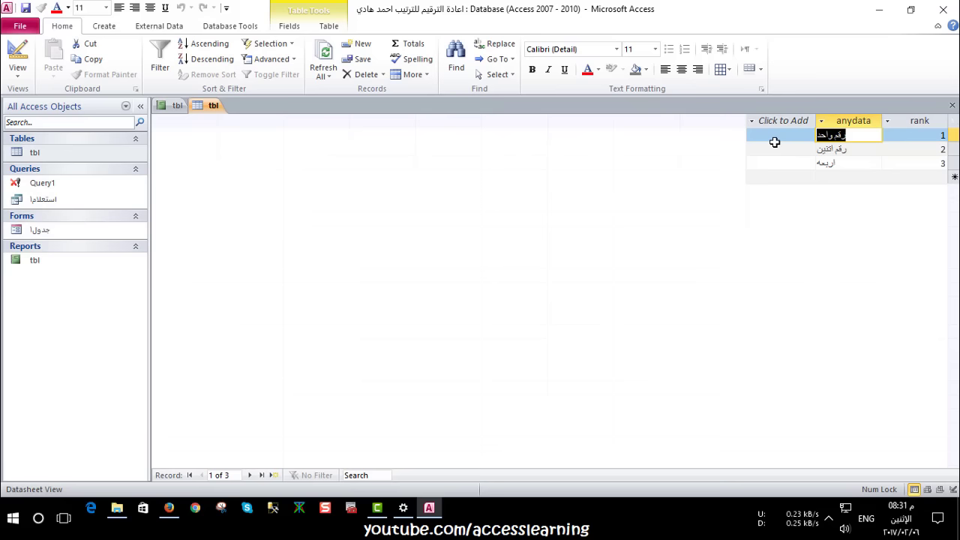
pyautogui.press('BackSpace')
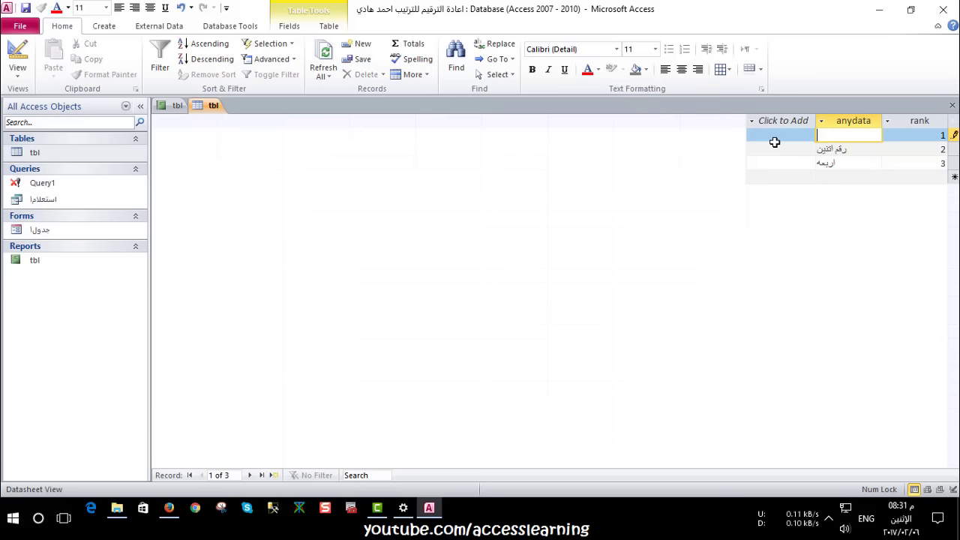
pyautogui.hotkey('alt', 'shift')
pyautogui.write('حسن')
pyautogui.press('Down')
pyautogui.write('حسن')
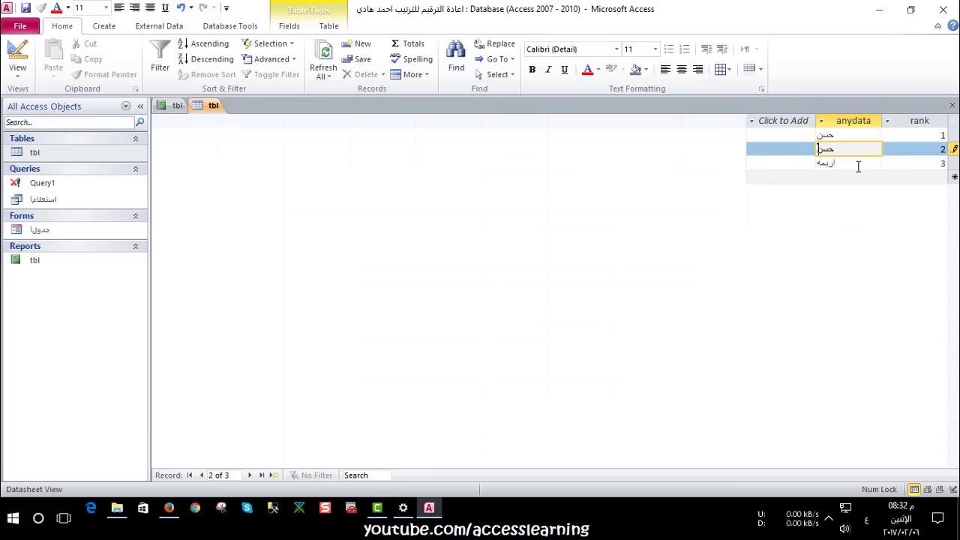
pyautogui.press('Down')
pyautogui.write('م')
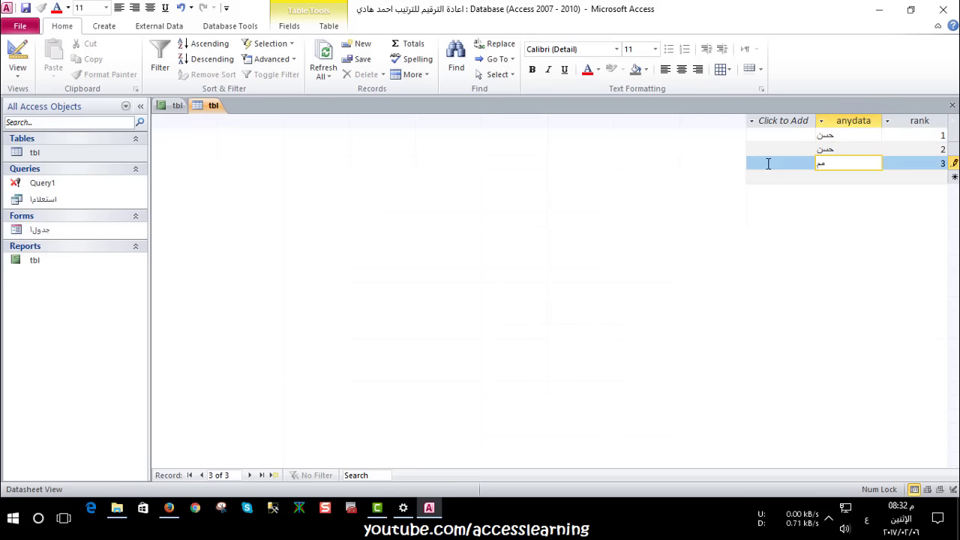
pyautogui.write('حمد')
# Close the tbl datasheet and preview the report, then return to Design View
pyautogui.click(953, 105)
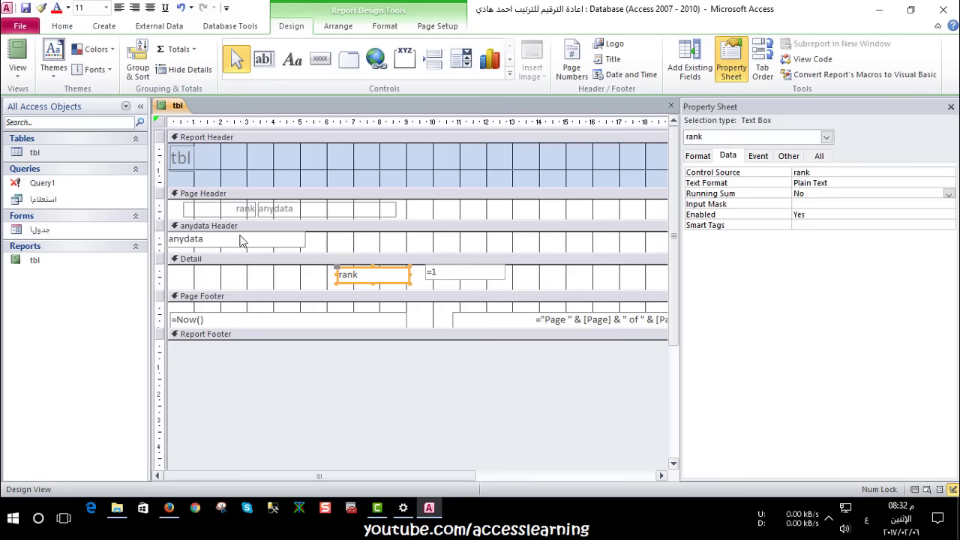
pyautogui.click(18, 67)
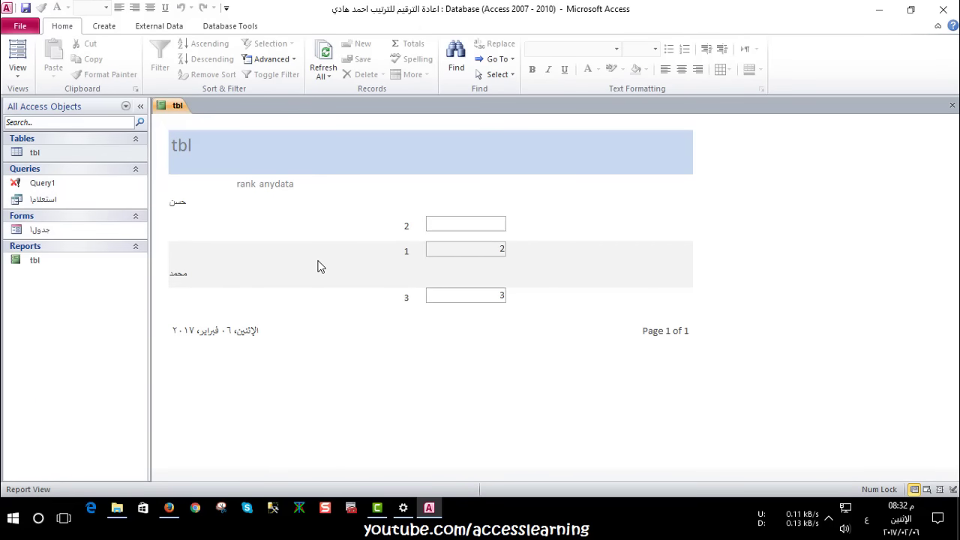
pyautogui.rightClick(324, 222)
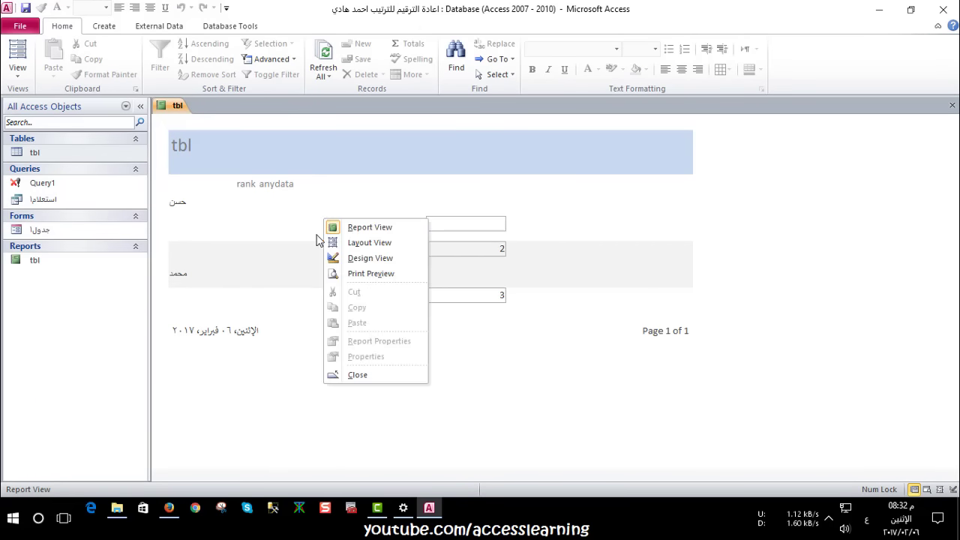
pyautogui.click(335, 259)
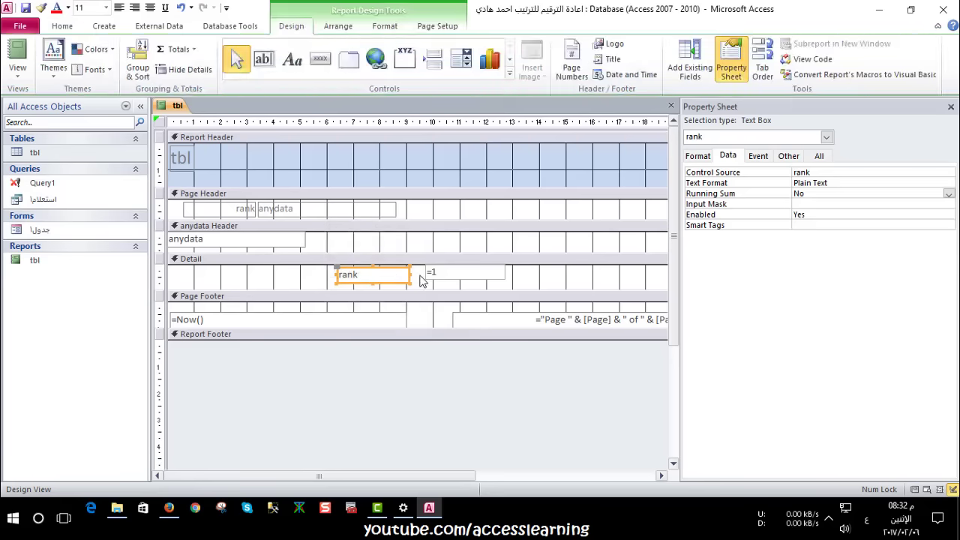
# Shorten the Detail section and preview the report, where the counter reads 1, 2, 3
pyautogui.click(453, 276)
pyautogui.moveTo(435, 288); pyautogui.dragTo(435, 282)
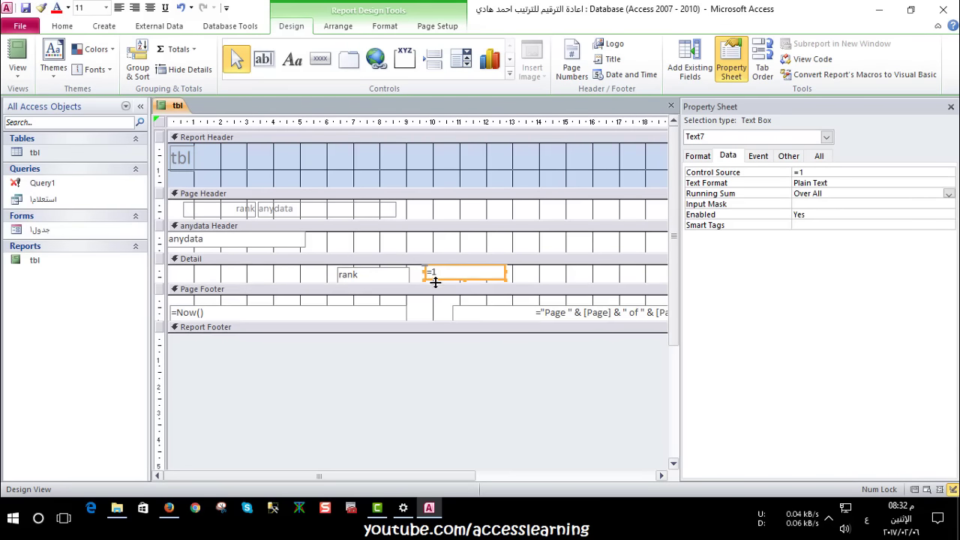
pyautogui.click(17, 54)
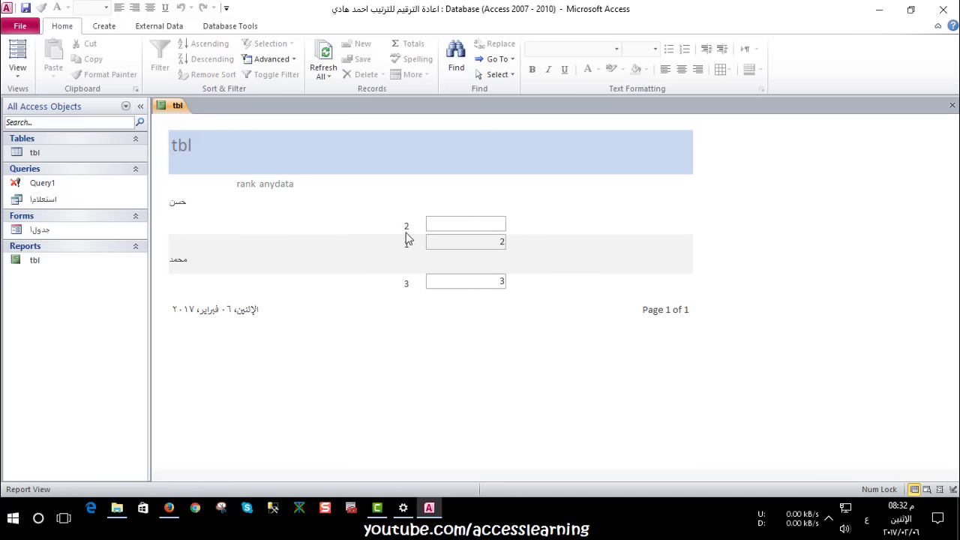
pyautogui.click(456, 224)
pyautogui.click(454, 241)
pyautogui.click(450, 282)
# Set Text7's Running Sum to Over Group and preview the report
pyautogui.rightClick(313, 203)
pyautogui.click(318, 239)
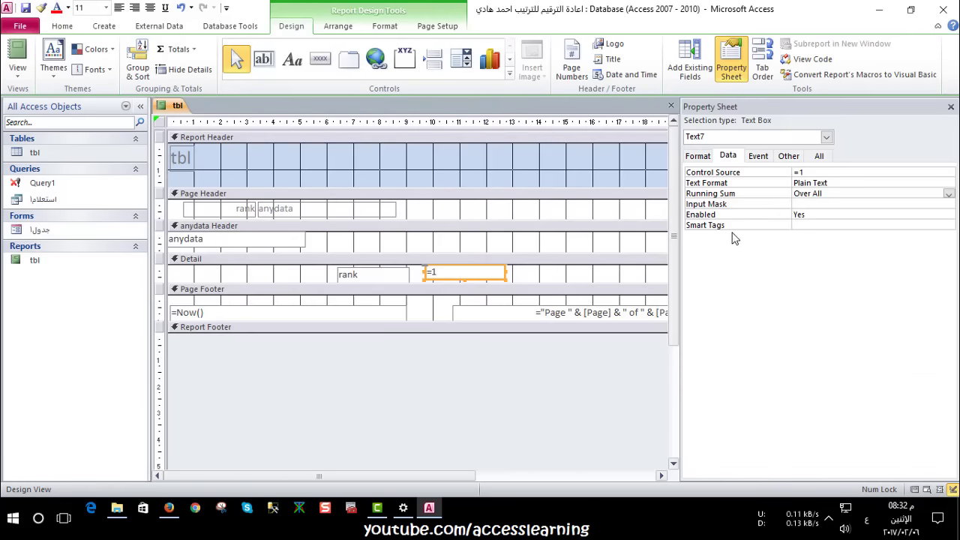
pyautogui.click(837, 193)
pyautogui.click(949, 194)
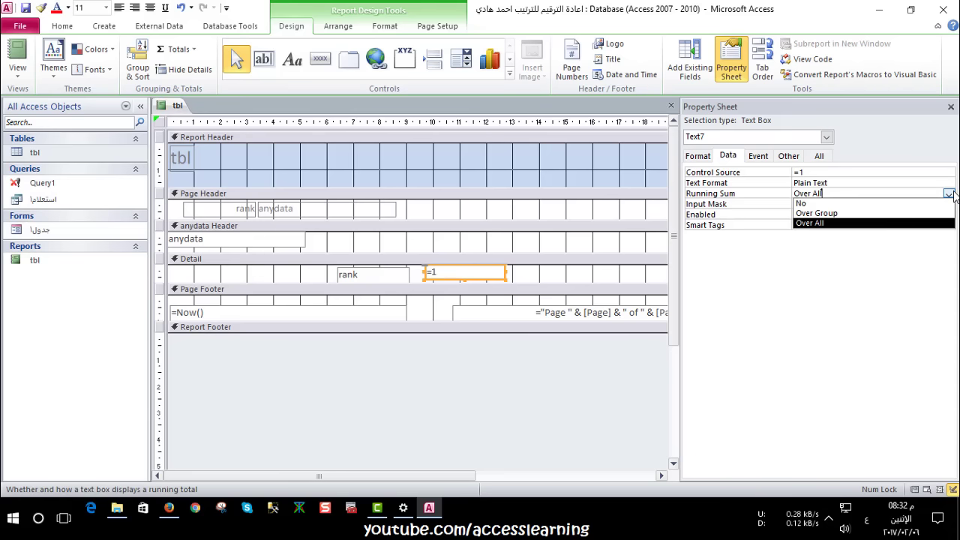
pyautogui.click(816, 213)
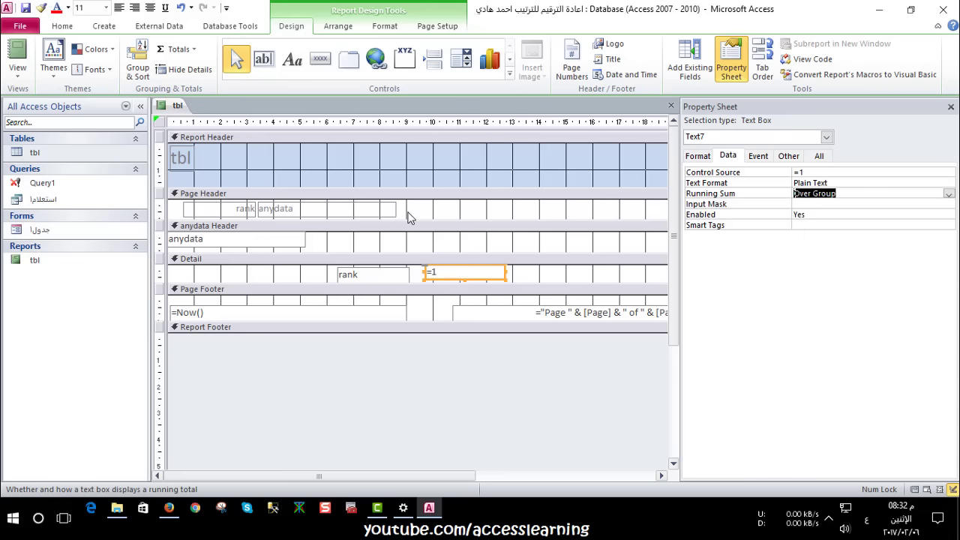
pyautogui.click(16, 49)
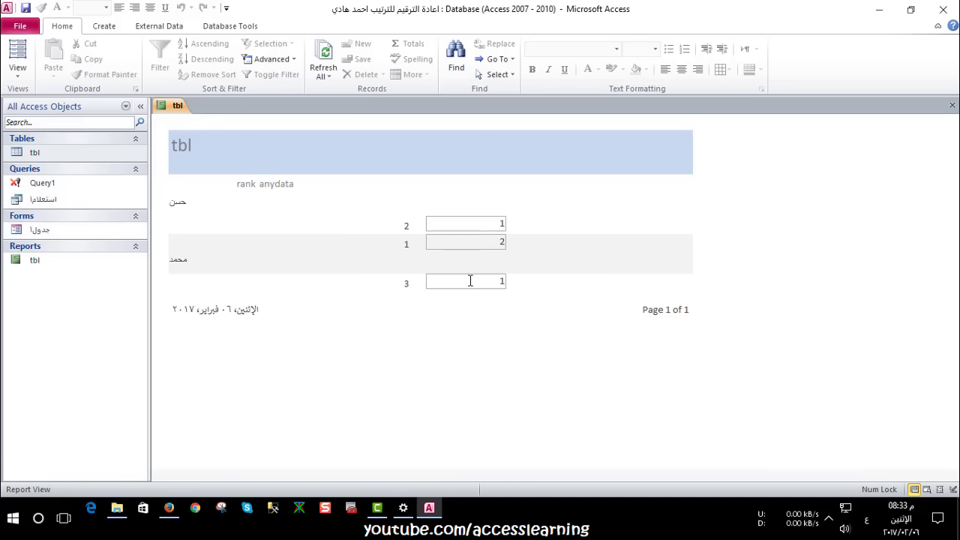
# Close the tbl report and exit Access
pyautogui.click(952, 106)
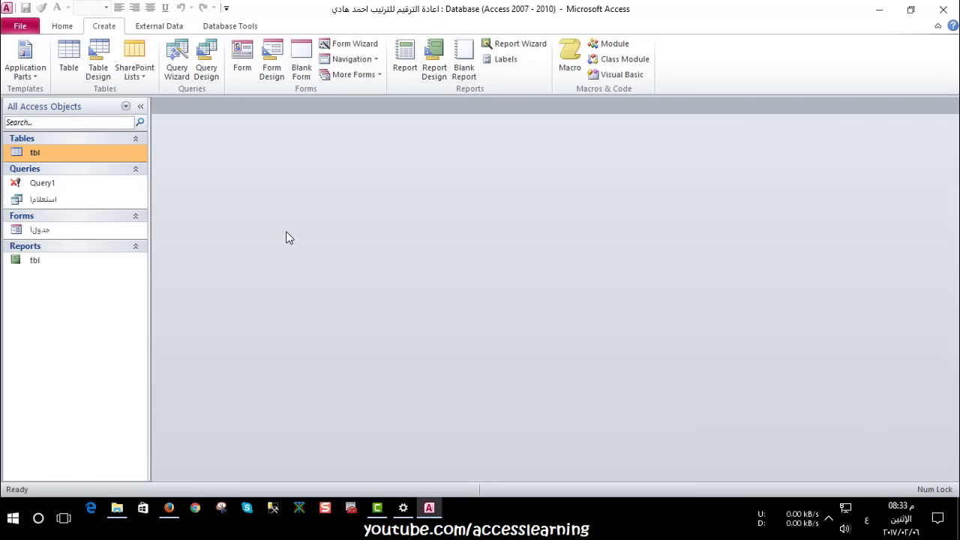
pyautogui.click(76, 199)
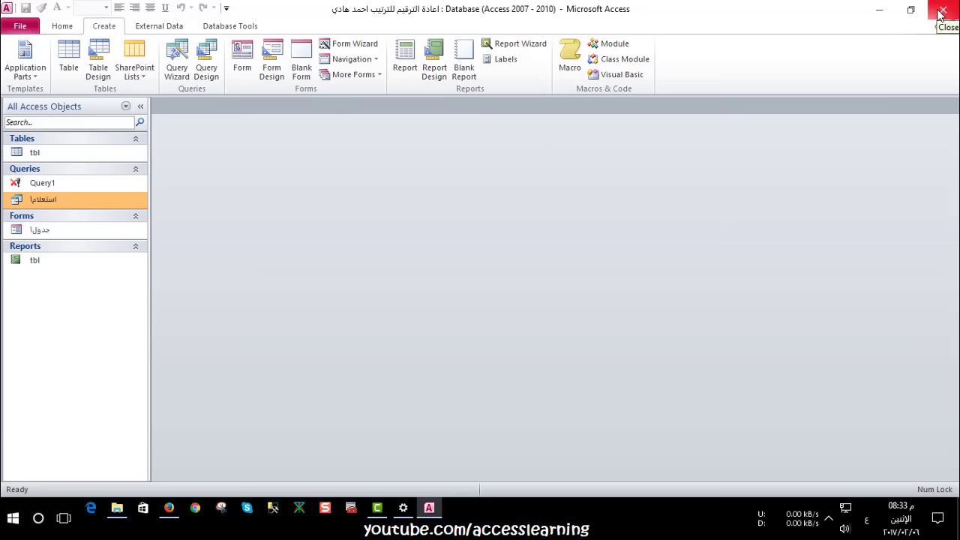
pyautogui.click(944, 9)
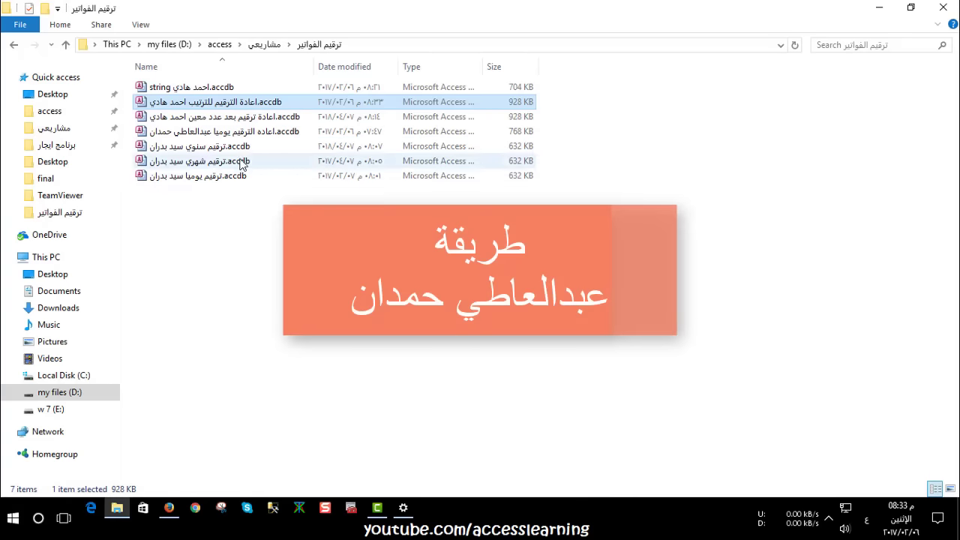
# Open the اعاده الترقيم يوميا database file from File Explorer
pyautogui.click(248, 133)
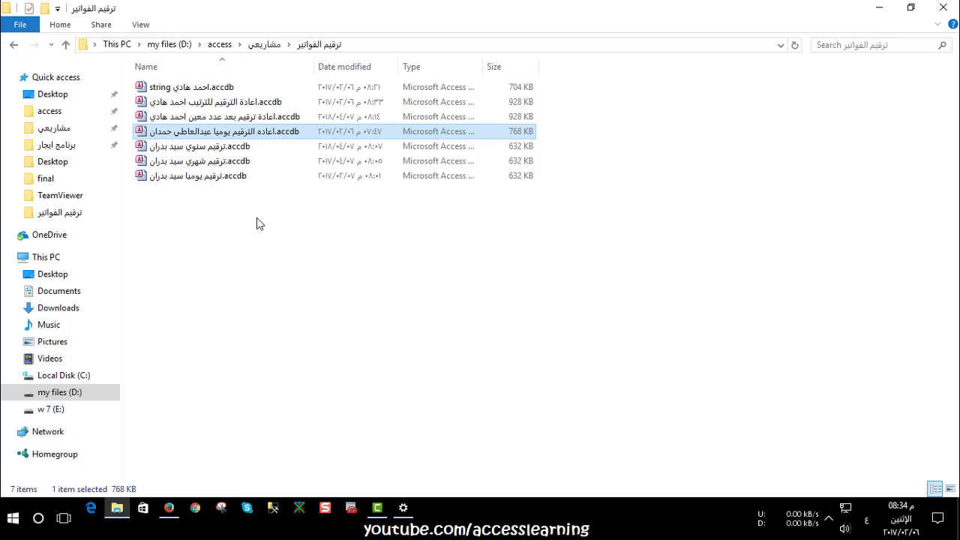
pyautogui.press('Up')
pyautogui.press('Down')
pyautogui.press('Return')
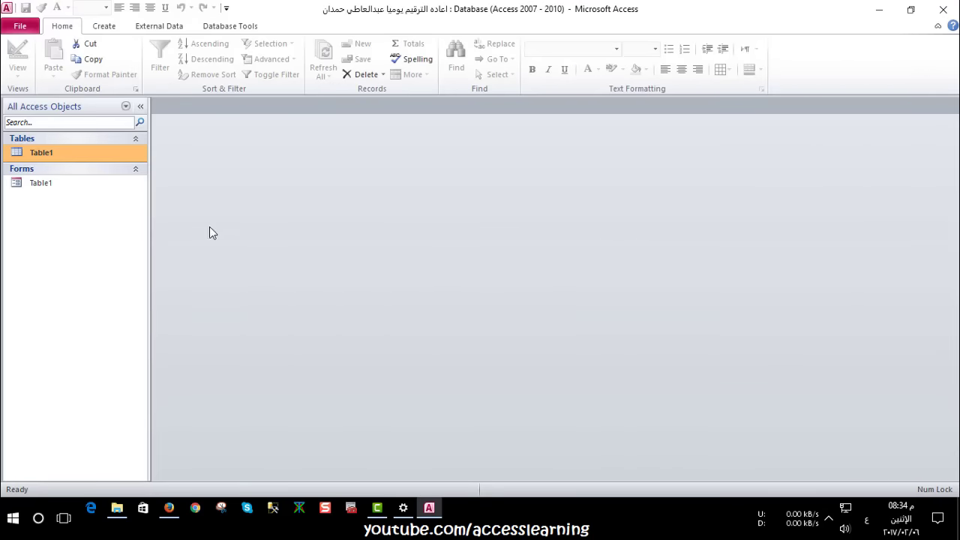
pyautogui.doubleClick(71, 153)
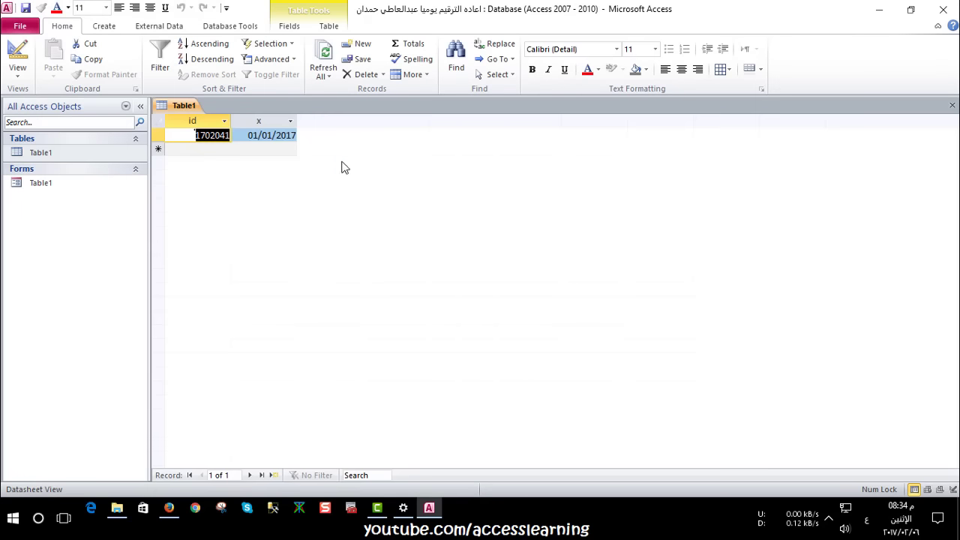
pyautogui.click(17, 49)
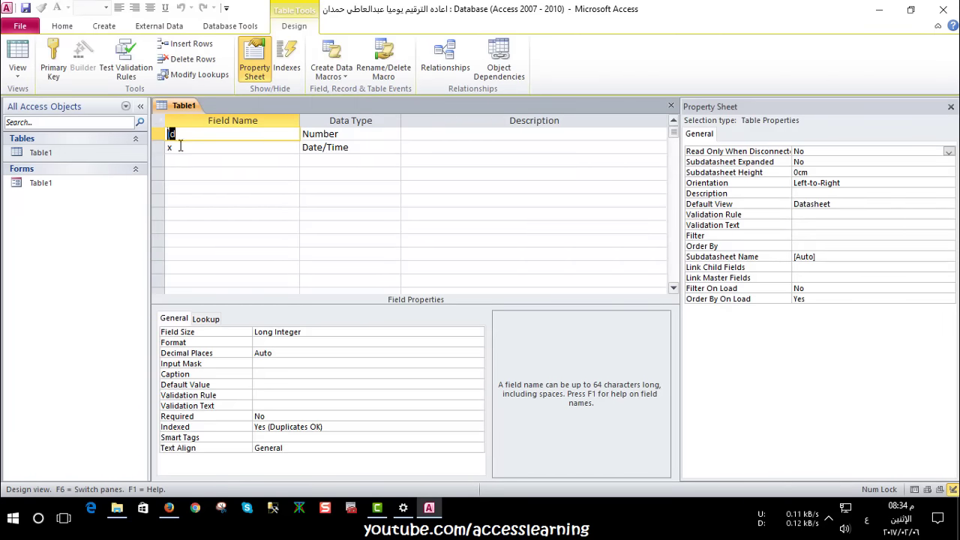
pyautogui.click(181, 147)
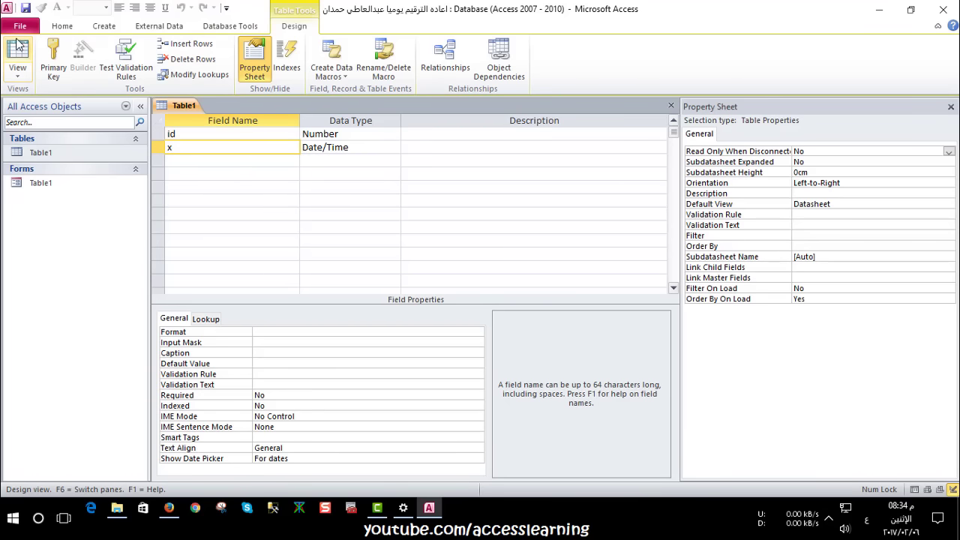
pyautogui.click(16, 49)
pyautogui.click(952, 107)
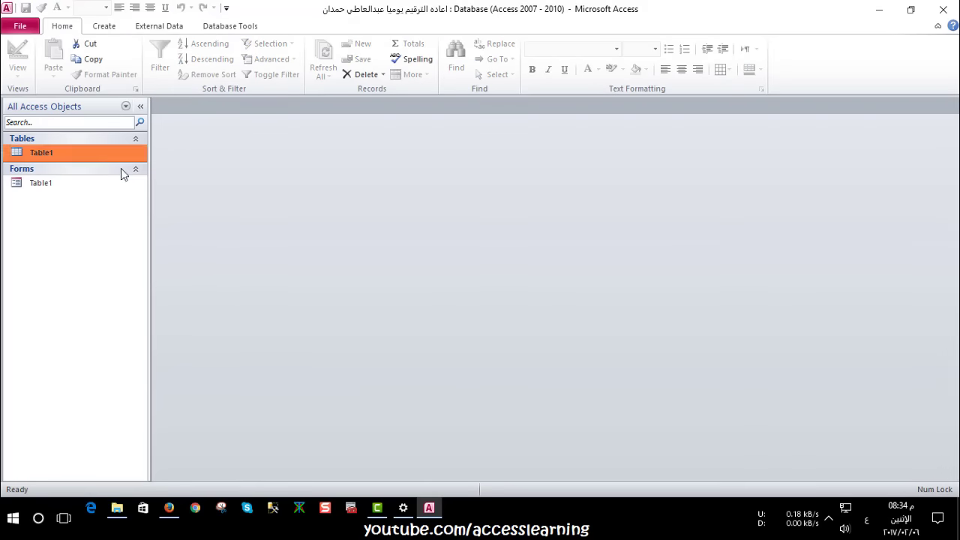
pyautogui.click(73, 183)
pyautogui.doubleClick(70, 185)
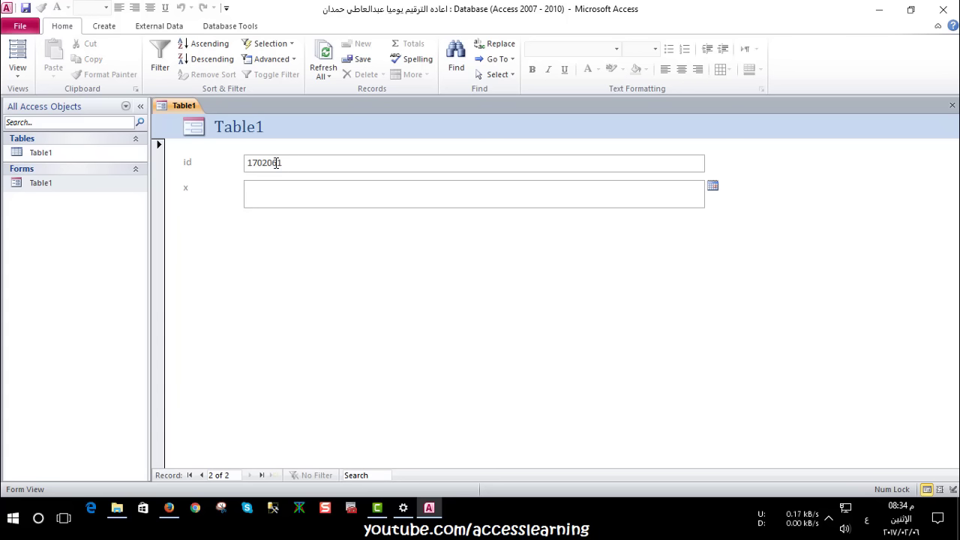
pyautogui.moveTo(274, 163); pyautogui.dragTo(269, 165)
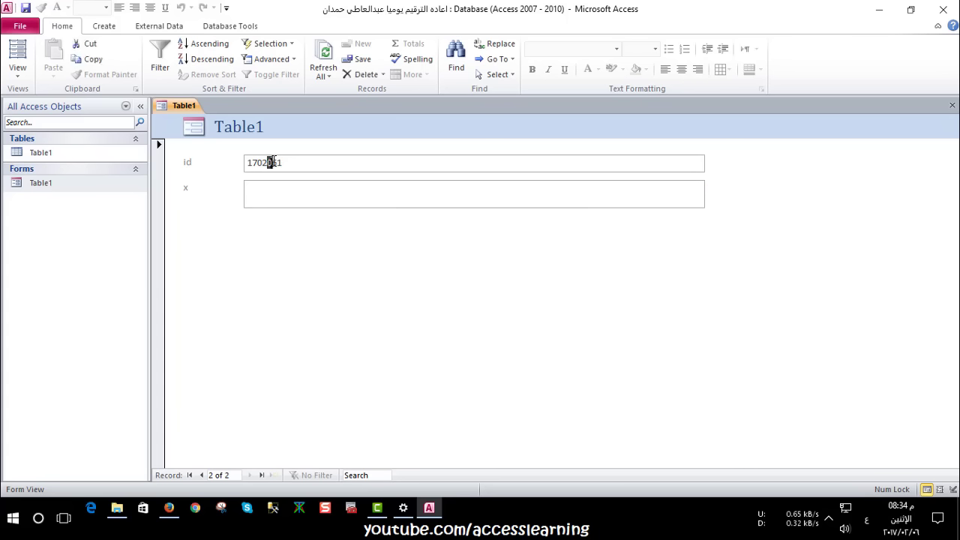
pyautogui.moveTo(269, 165); pyautogui.dragTo(276, 160)
pyautogui.moveTo(258, 165); pyautogui.dragTo(265, 164)
pyautogui.moveTo(254, 163)
pyautogui.mouseDown()
pyautogui.moveTo(243, 166)
pyautogui.moveTo(277, 162)
pyautogui.mouseUp()
pyautogui.click(294, 193)
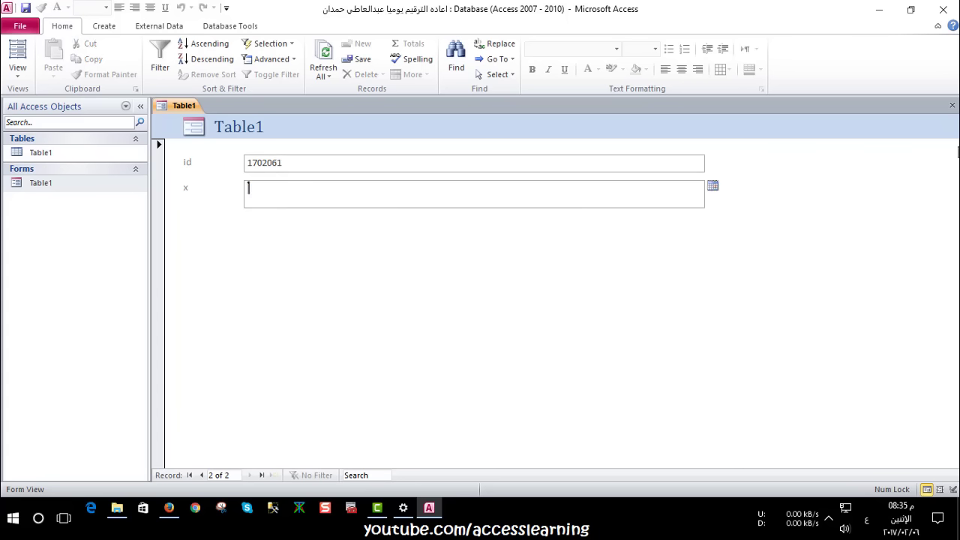
pyautogui.click(952, 105)
# Change Table1's x field to the Text data type and save the table
pyautogui.rightClick(105, 154)
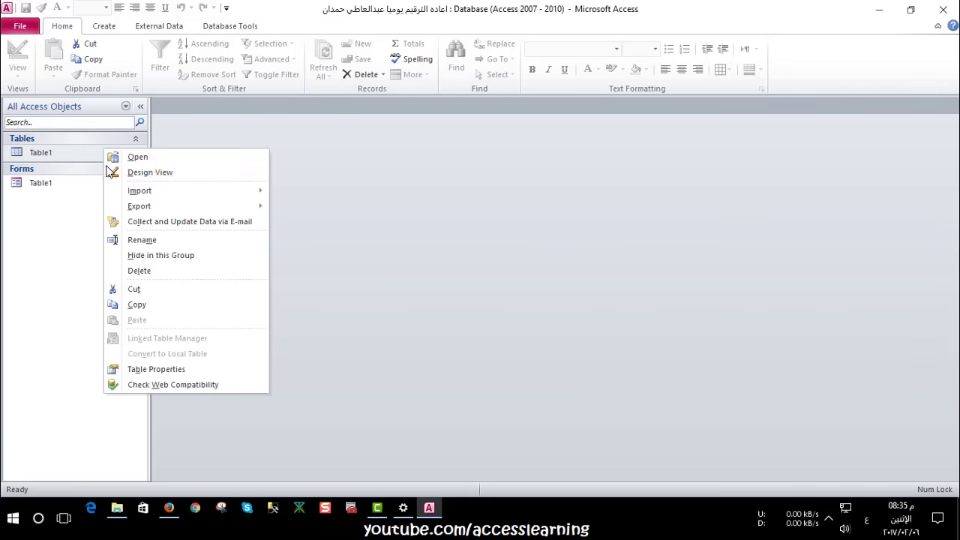
pyautogui.click(227, 166)
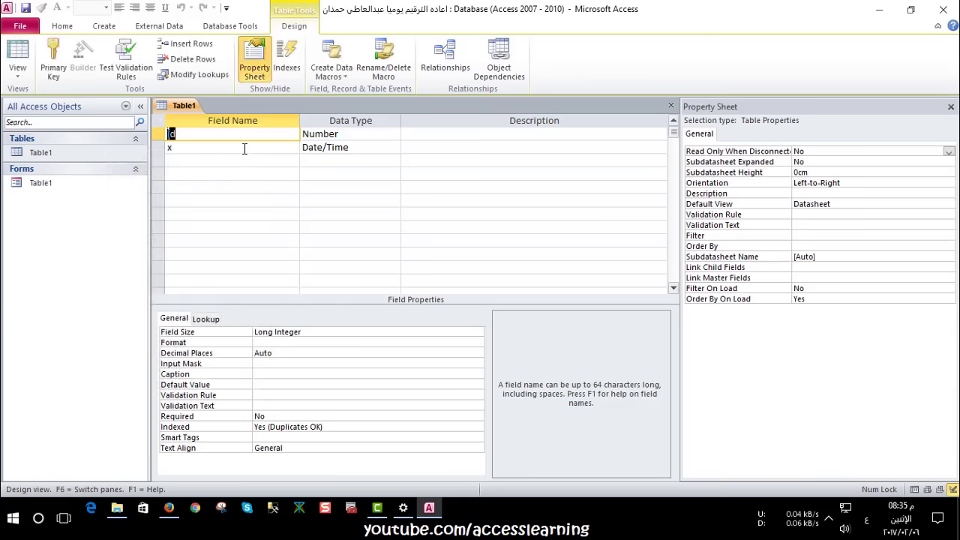
pyautogui.click(245, 148)
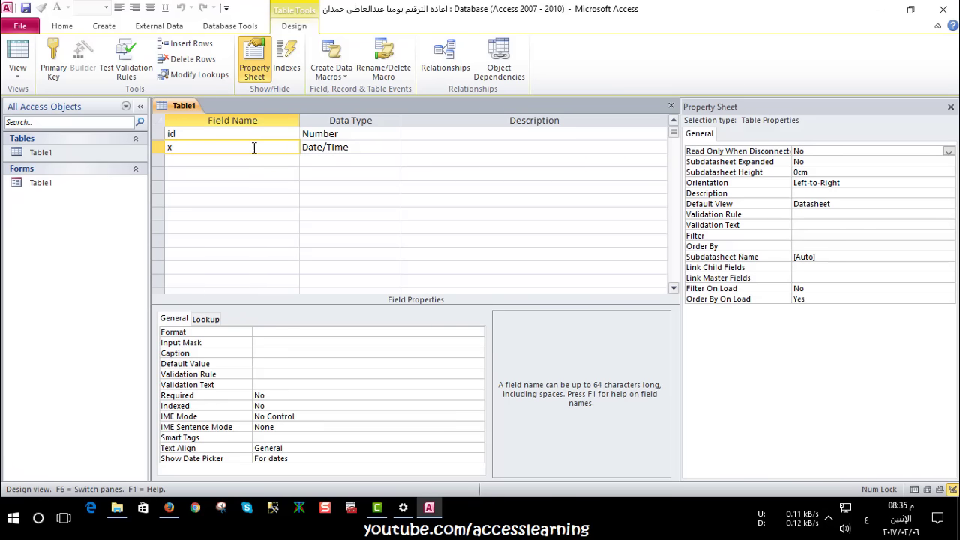
pyautogui.click(388, 148)
pyautogui.click(393, 148)
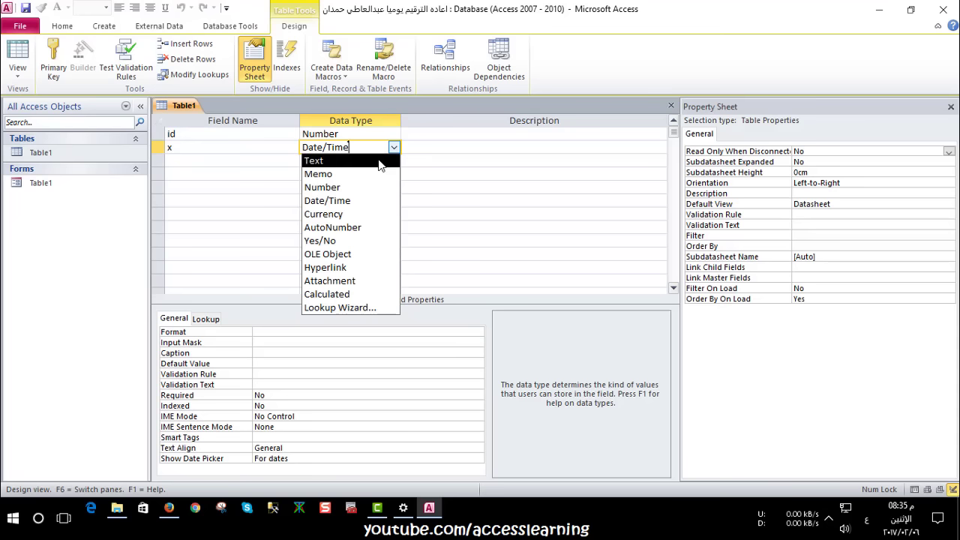
pyautogui.click(380, 162)
pyautogui.click(17, 51)
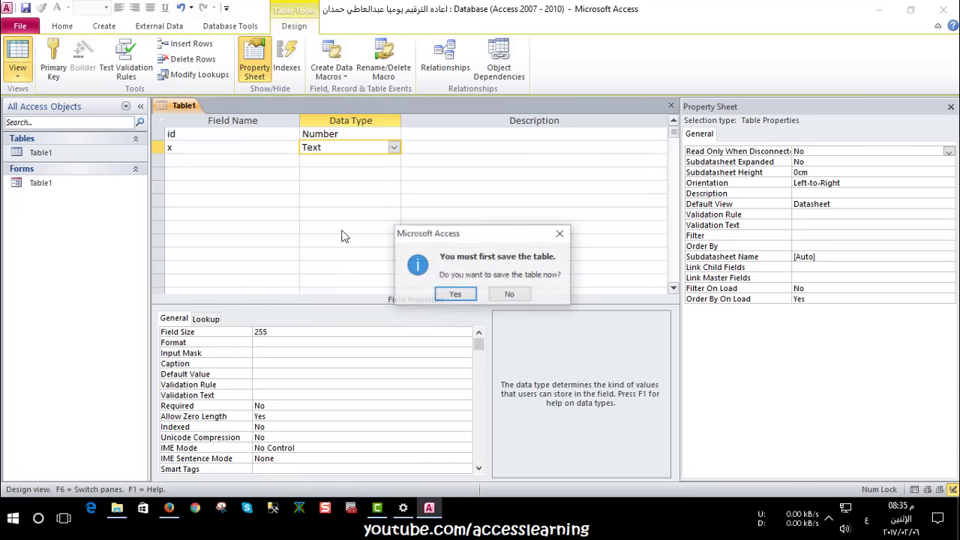
pyautogui.click(457, 294)
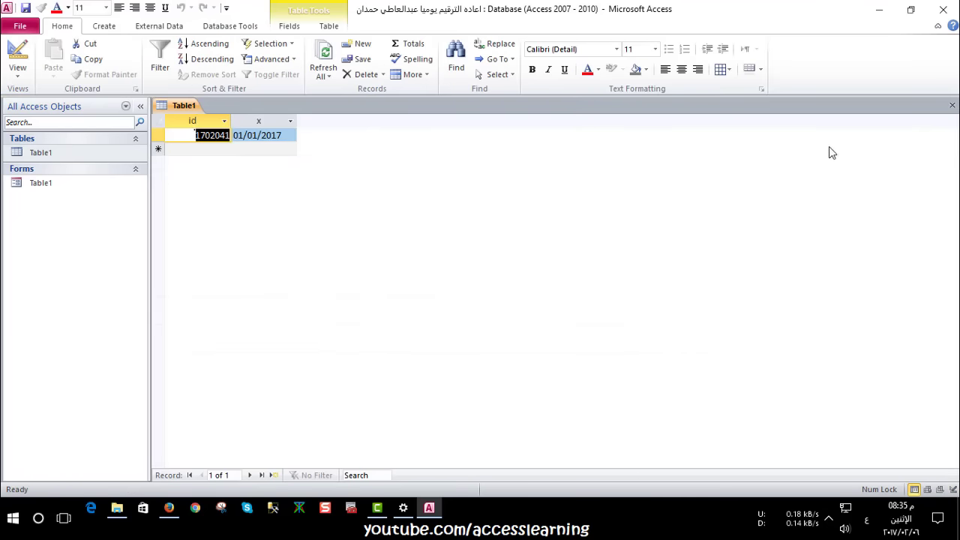
# Close and reopen the Table1 datasheet, then close it again
pyautogui.click(952, 105)
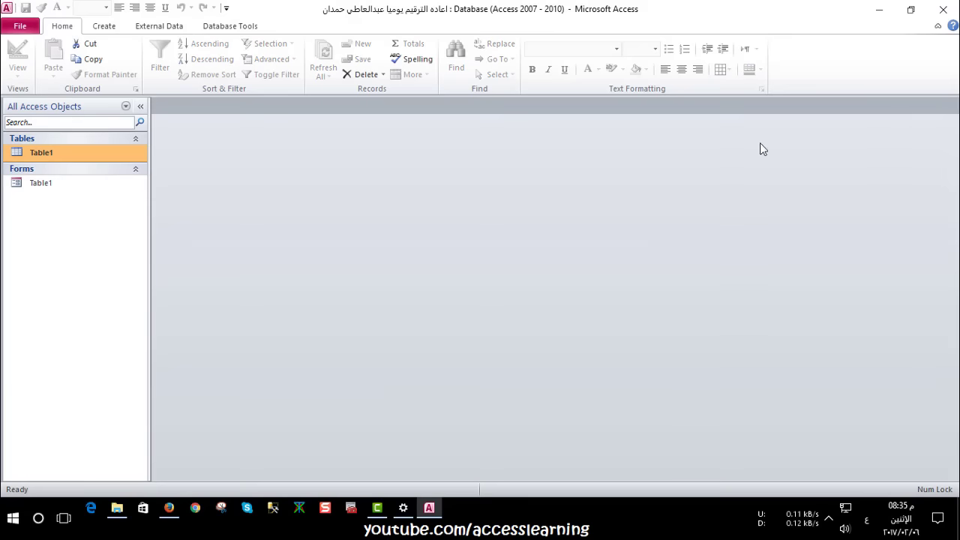
pyautogui.doubleClick(65, 154)
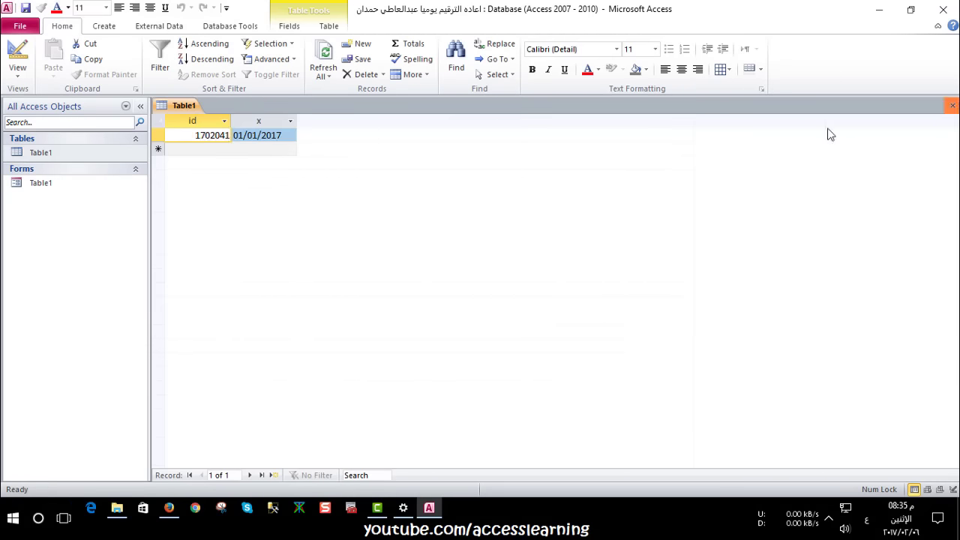
pyautogui.click(952, 105)
# Enter three names in the Table1 form, creating records 1702061 to 1702063
pyautogui.doubleClick(41, 182)
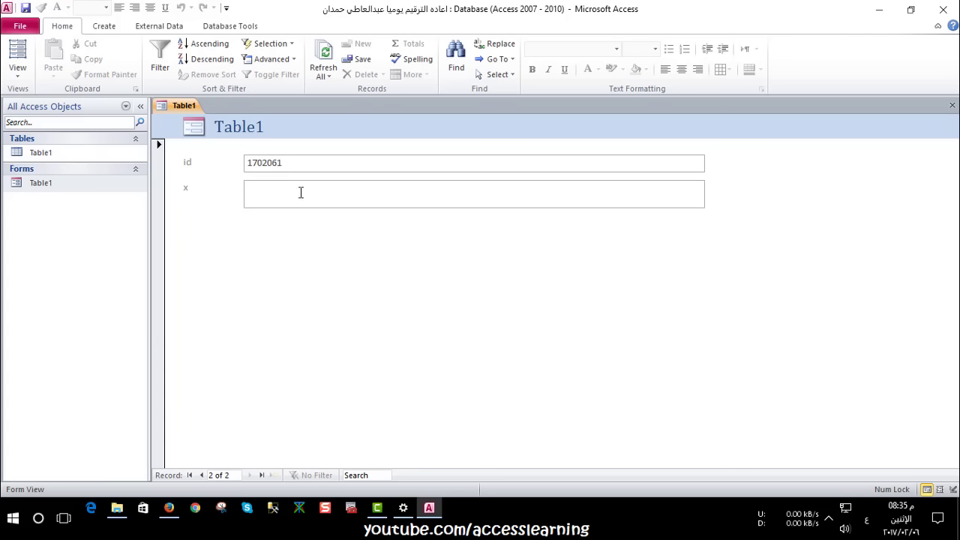
pyautogui.write('محمد')
pyautogui.click(275, 475)
pyautogui.write('علي')
pyautogui.click(275, 476)
pyautogui.write('محمود')
pyautogui.click(275, 474)
# Turn off automatic time, set the system date to 7 February 2017, and close the form
pyautogui.click(402, 510)
pyautogui.click(267, 133)
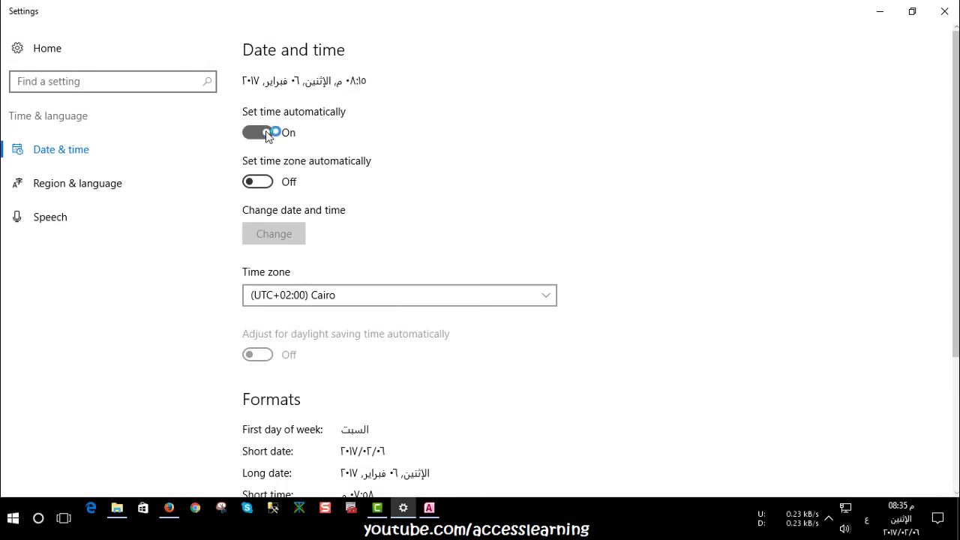
pyautogui.click(277, 234)
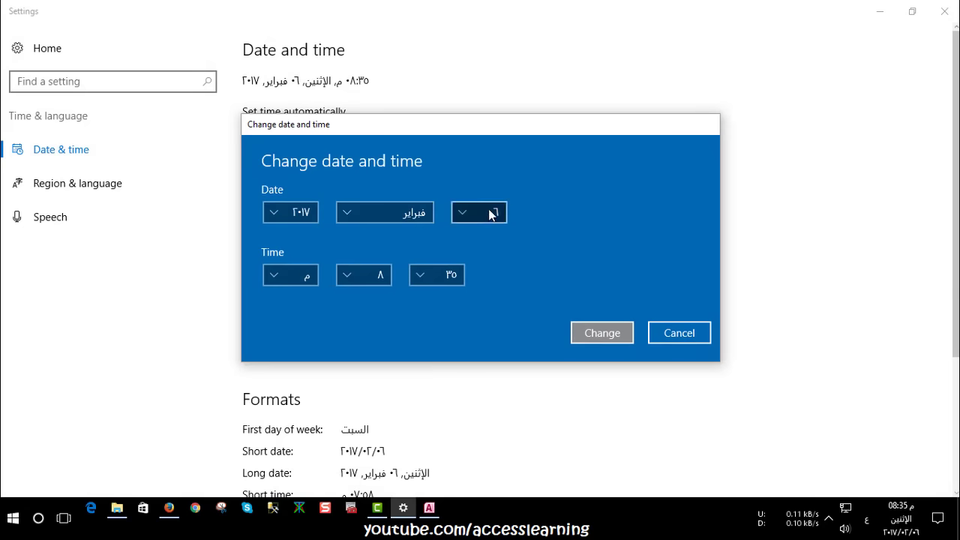
pyautogui.click(489, 212)
pyautogui.click(492, 236)
pyautogui.click(602, 332)
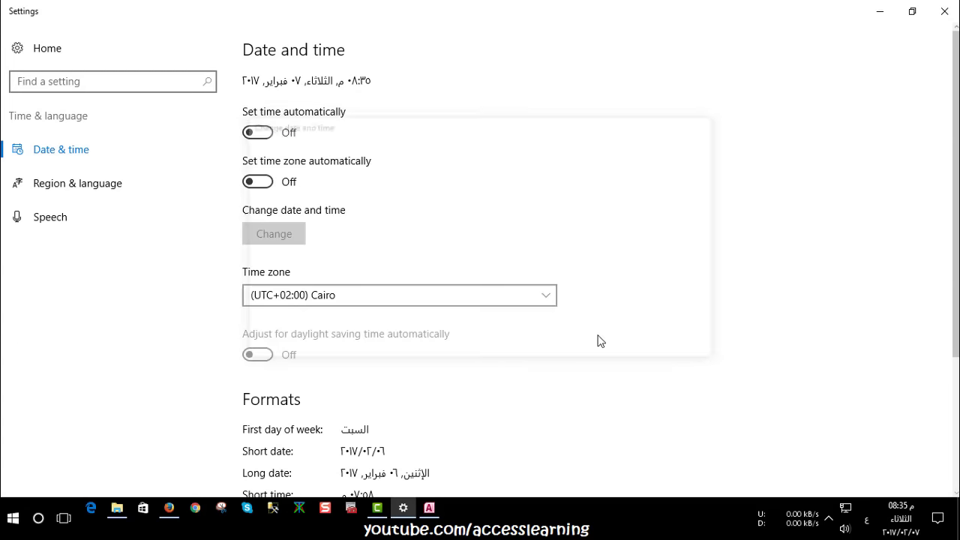
pyautogui.click(877, 10)
pyautogui.click(951, 107)
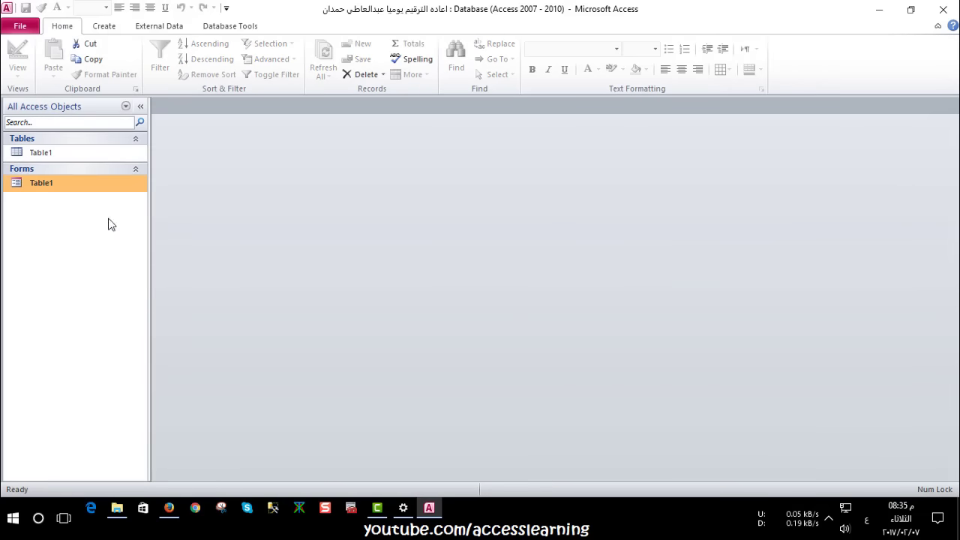
# Reopen the Table1 form and enter two names as records 1702071 and 1702072
pyautogui.doubleClick(73, 184)
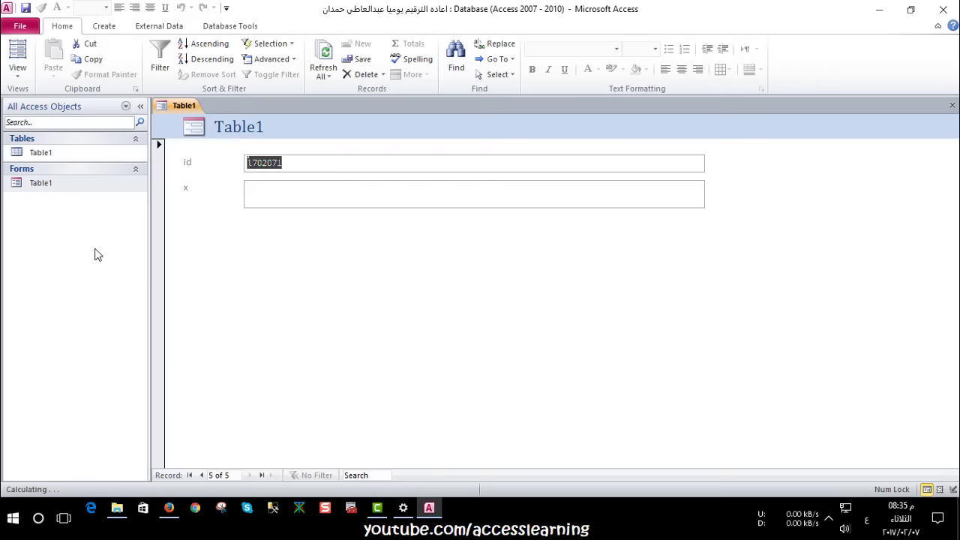
pyautogui.click(274, 189)
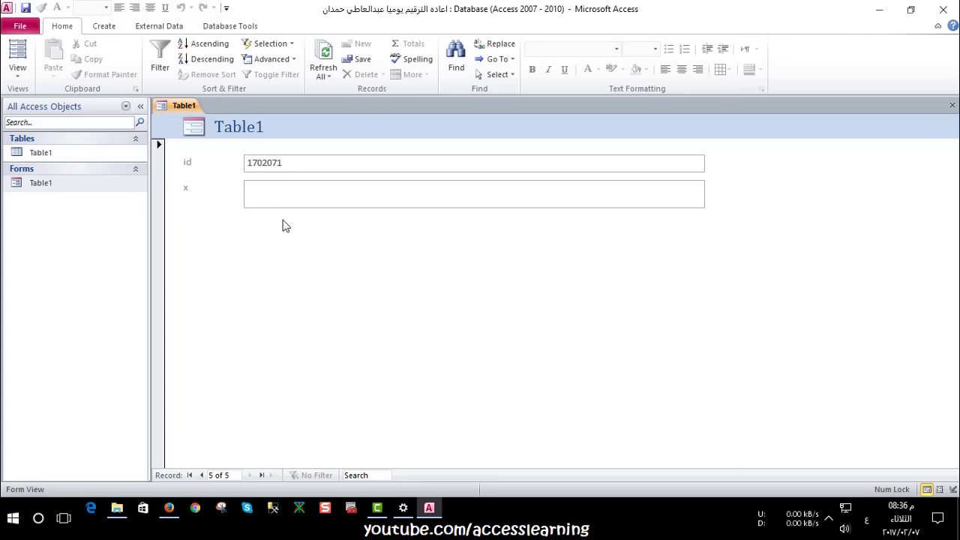
pyautogui.write('حمد')
pyautogui.click(273, 475)
pyautogui.write('حمد')
pyautogui.click(272, 475)
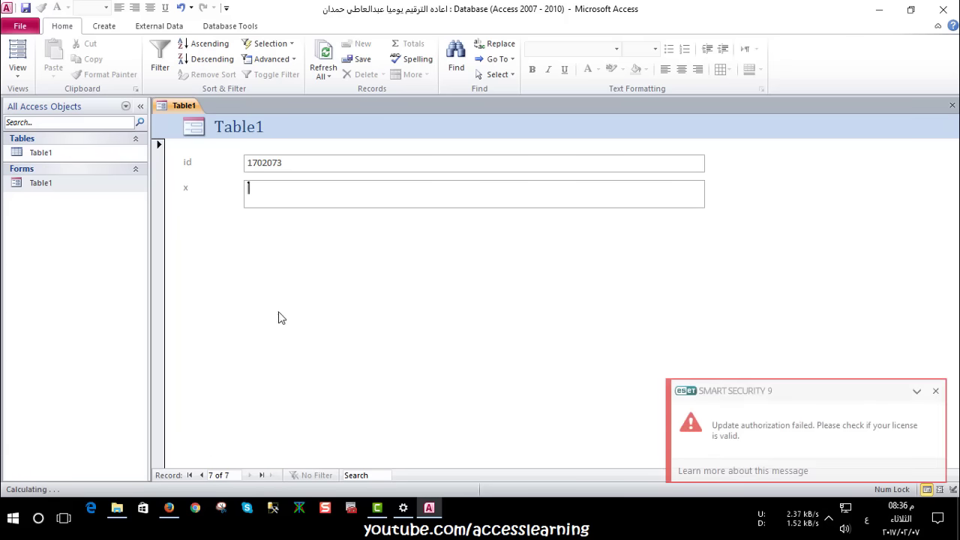
# Dismiss the antivirus popup, add two more names (1702073–1702074), and close the form
pyautogui.click(936, 391)
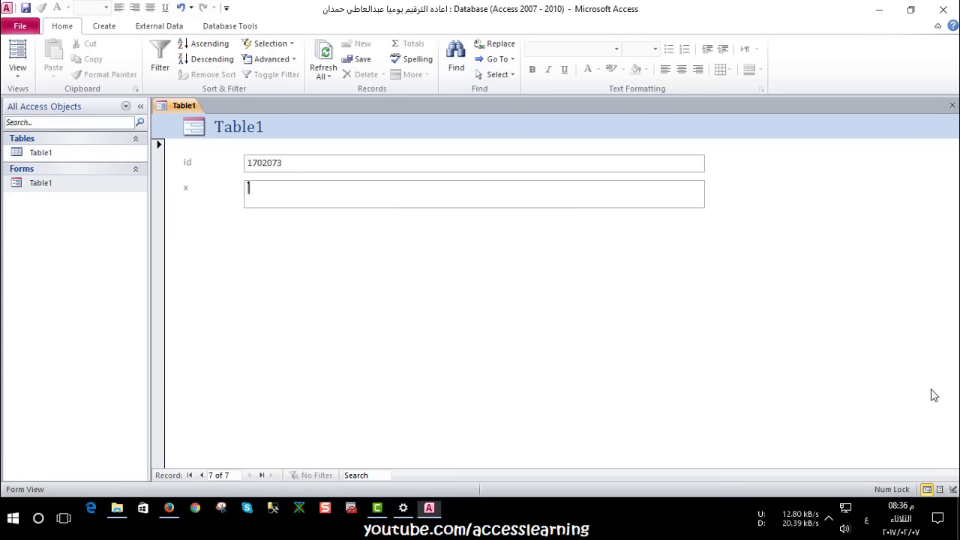
pyautogui.write('تسر')
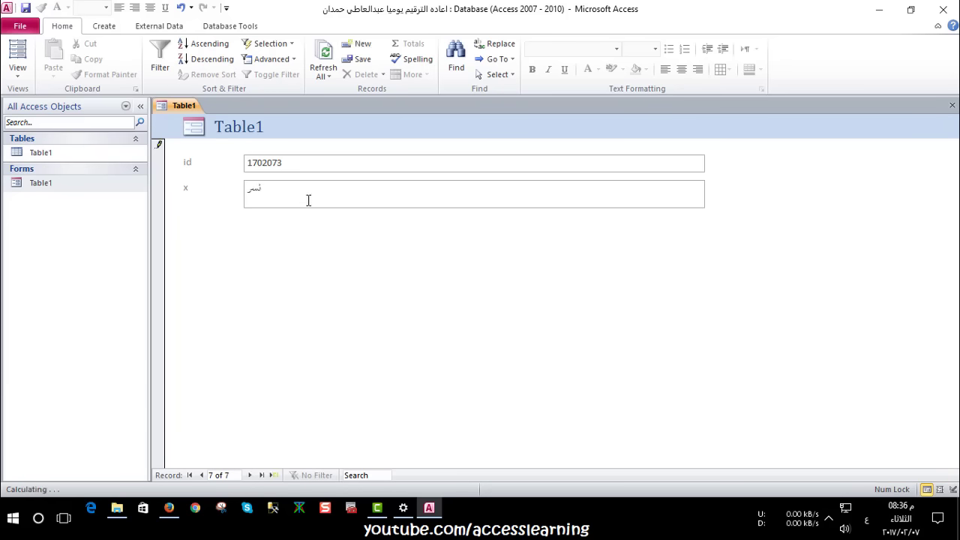
pyautogui.write('ين')
pyautogui.click(274, 475)
pyautogui.write('ع')
pyautogui.write('ن')
pyautogui.click(273, 475)
pyautogui.click(953, 105)
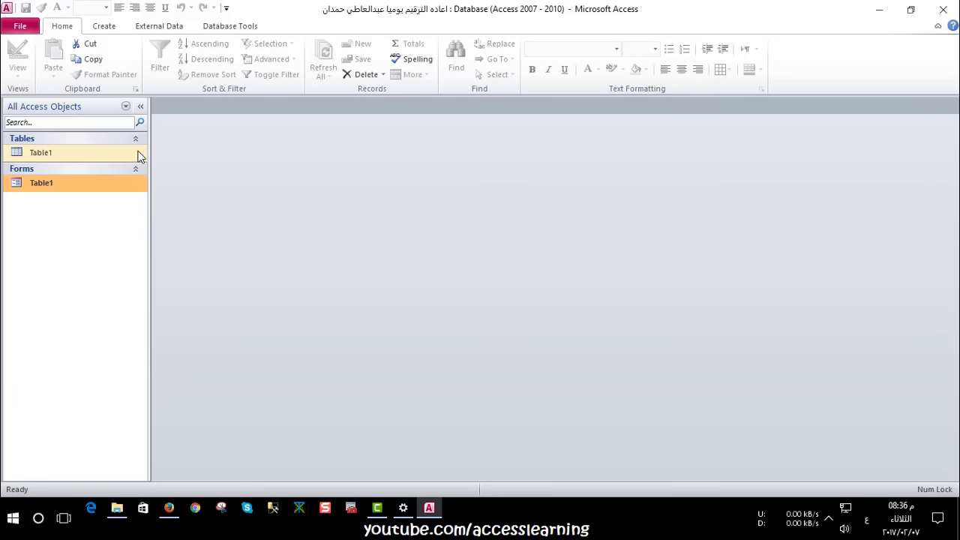
# Open Table1, set id as its primary key, and save the design
pyautogui.doubleClick(103, 152)
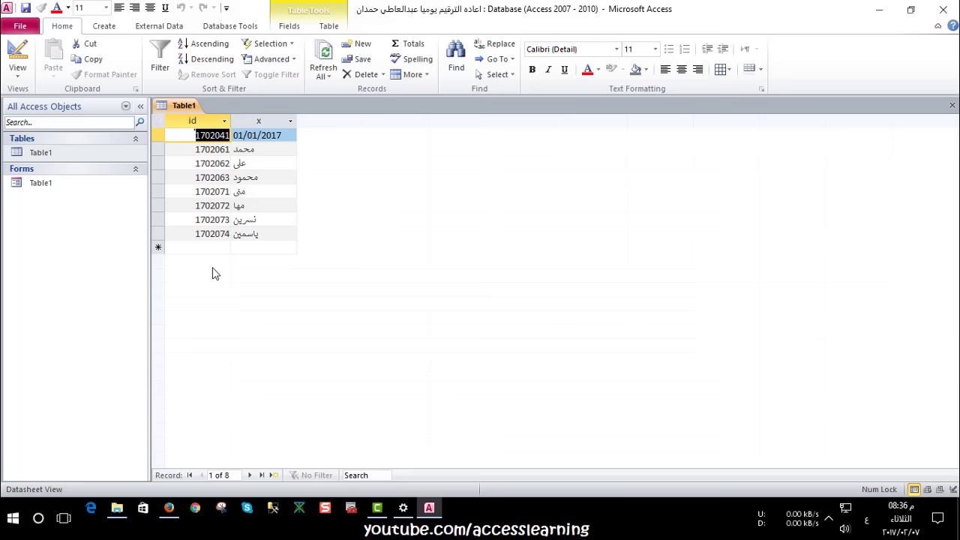
pyautogui.click(17, 60)
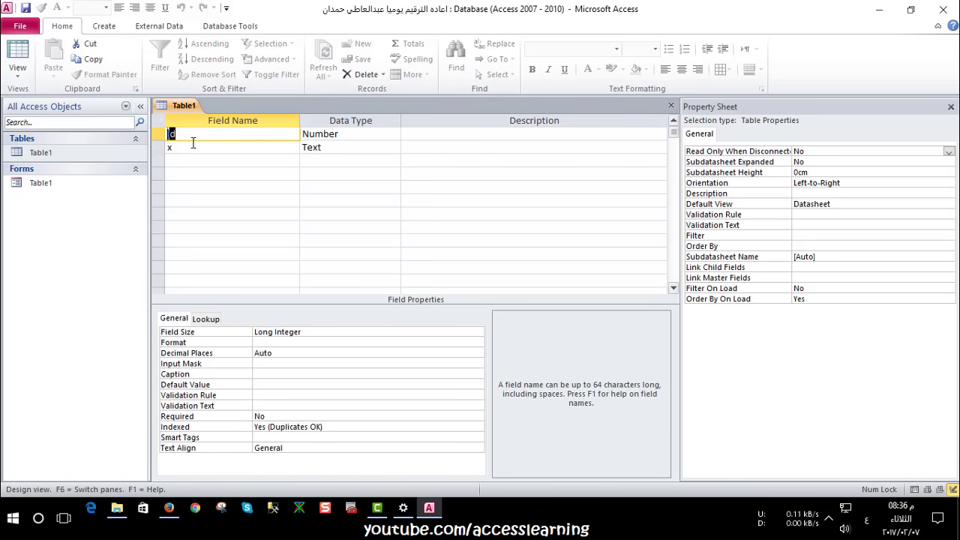
pyautogui.click(53, 60)
pyautogui.click(18, 60)
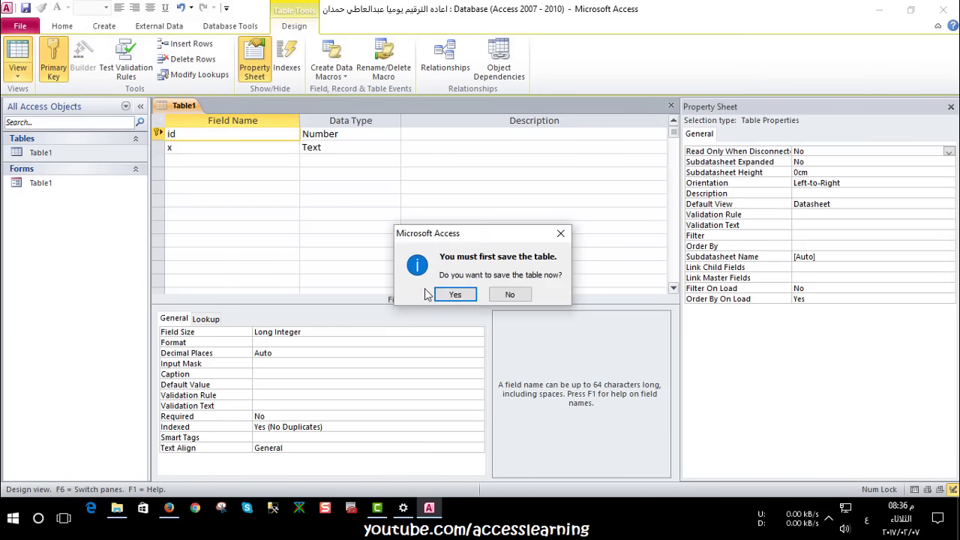
pyautogui.click(444, 294)
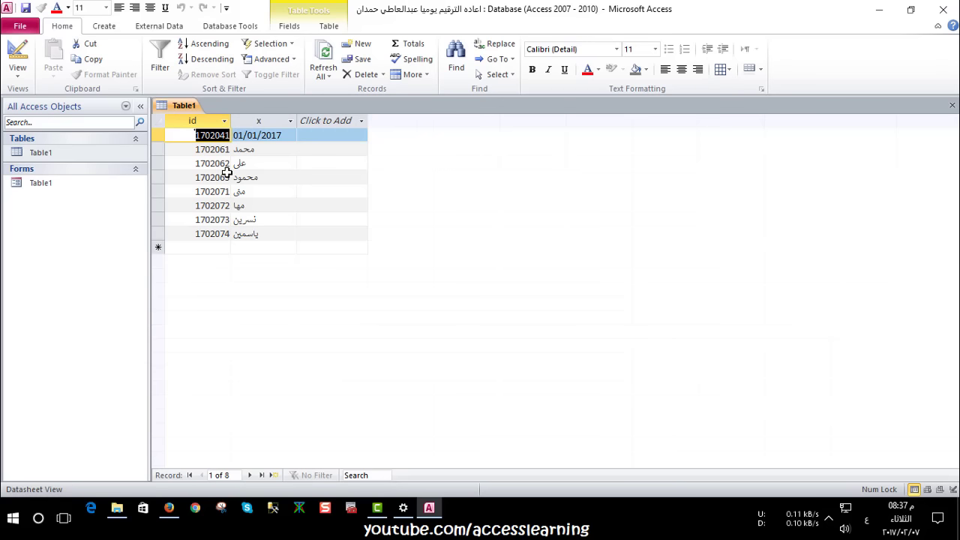
# Check the records, noting numbering restarts at 1702071, then close the table
pyautogui.click(223, 150)
pyautogui.click(221, 191)
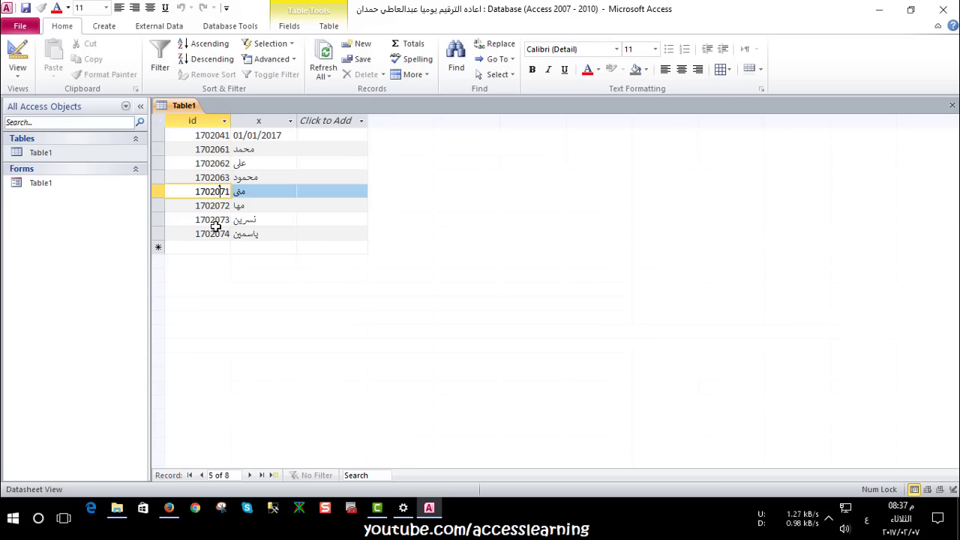
pyautogui.click(952, 106)
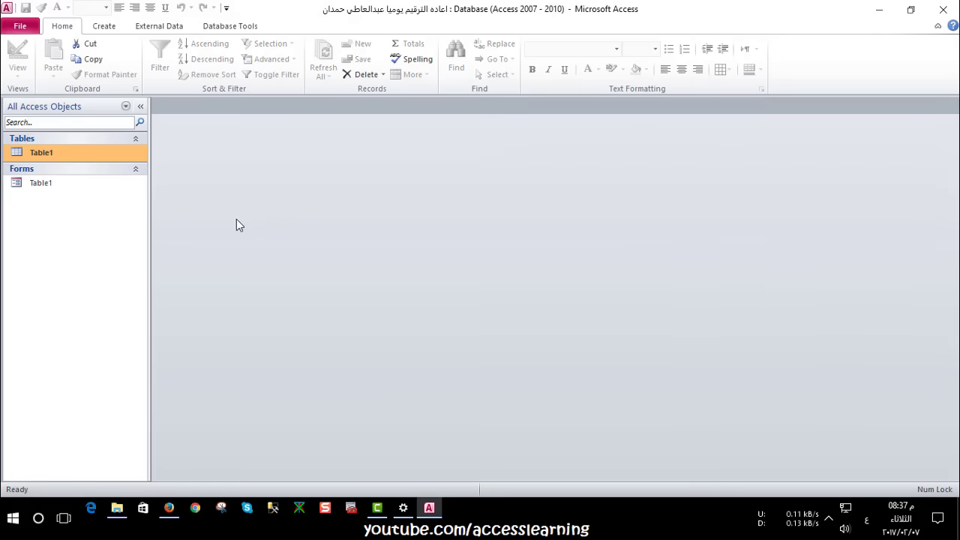
# Open the Table1 form in Design View and inspect Text8's Format(Date()) yymmdd expression
pyautogui.rightClick(60, 186)
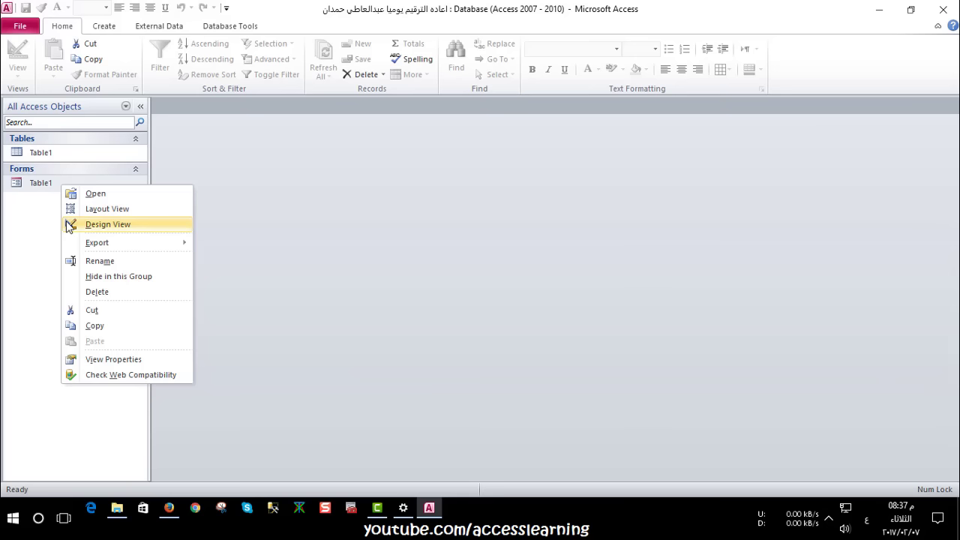
pyautogui.click(70, 226)
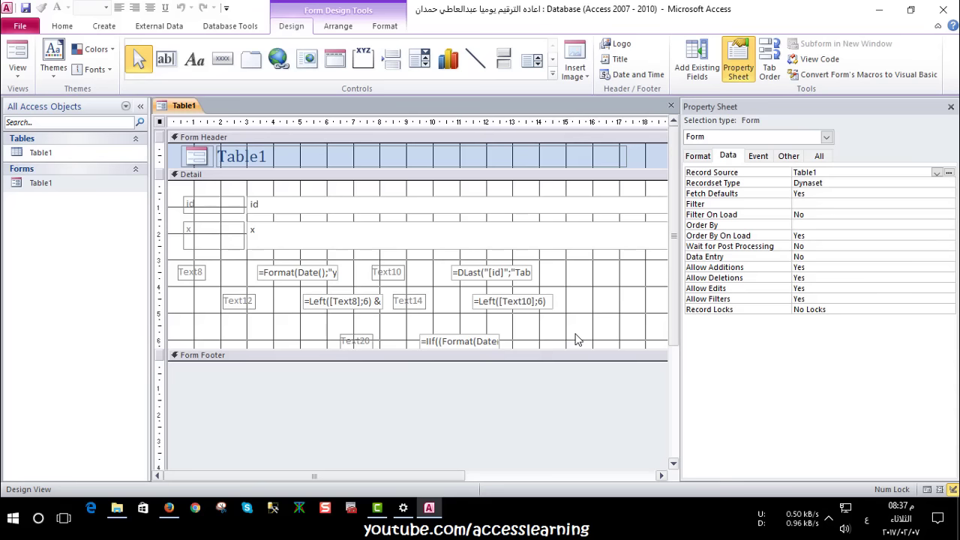
pyautogui.click(289, 276)
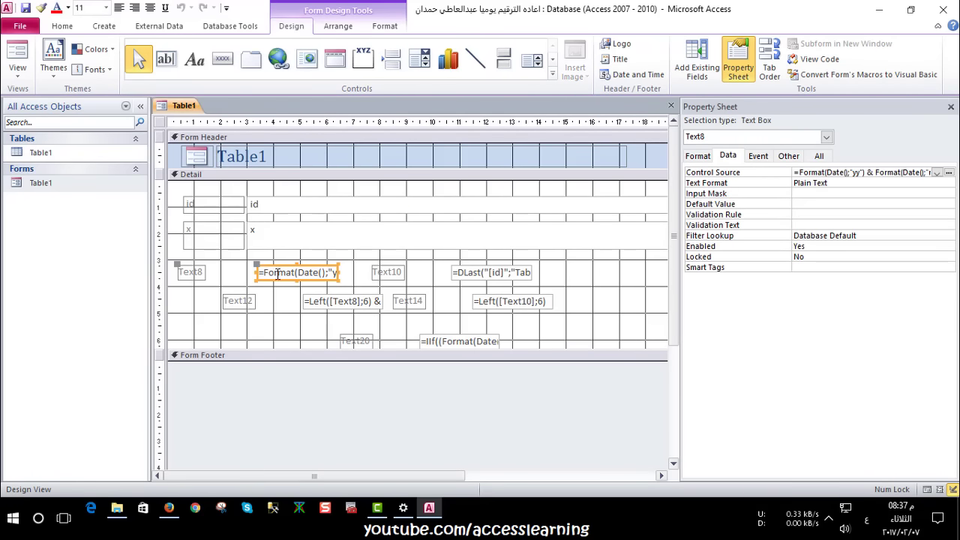
pyautogui.click(950, 173)
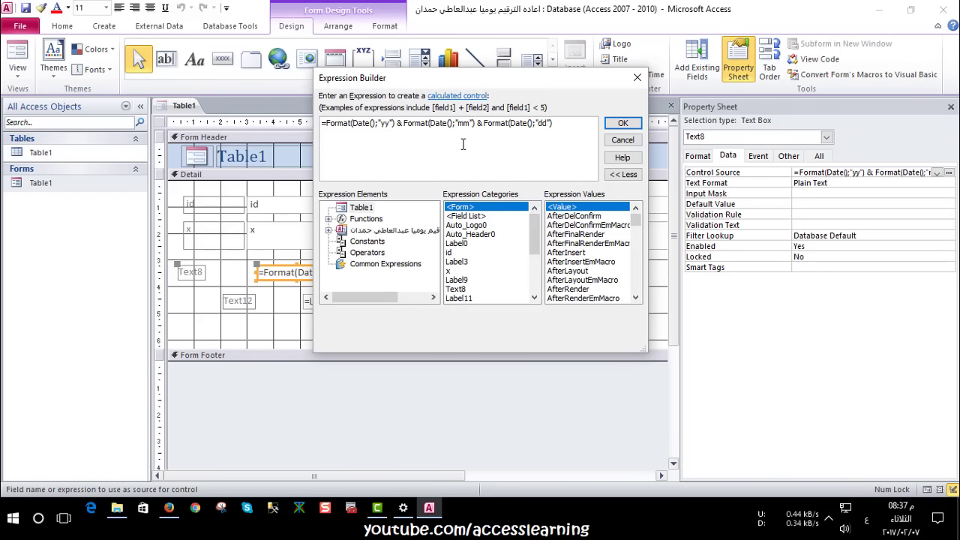
pyautogui.click(620, 140)
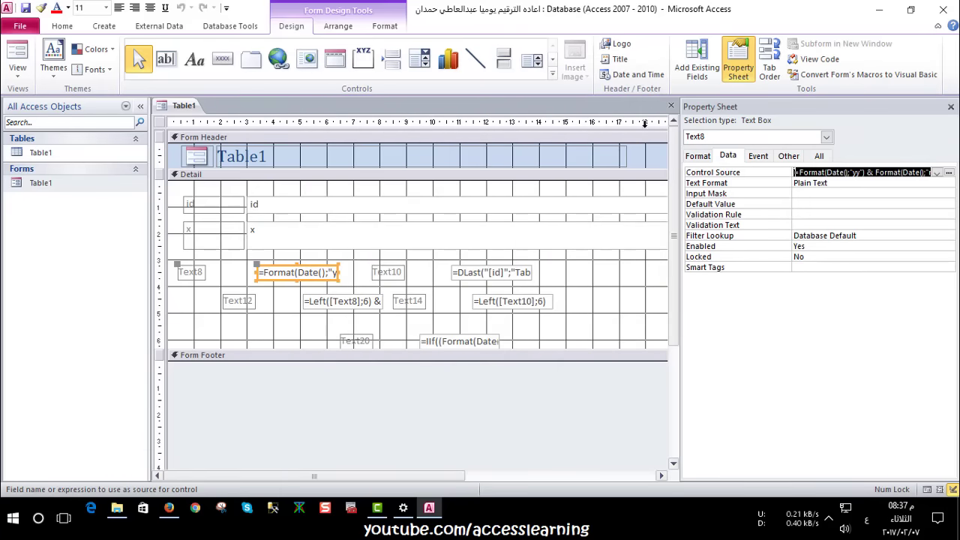
pyautogui.click(104, 25)
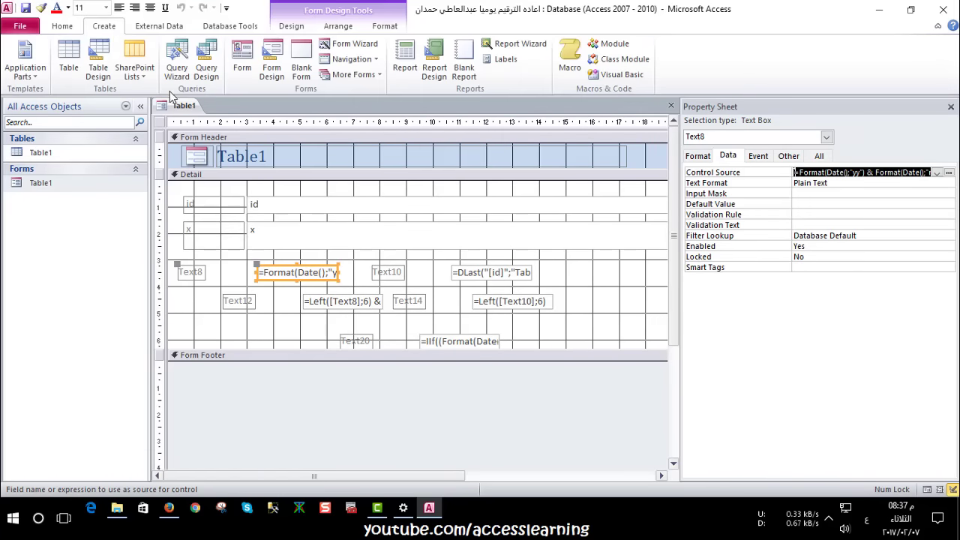
# Create a blank form with a text box whose Control Source is =Format(Date();"dd")
pyautogui.click(268, 63)
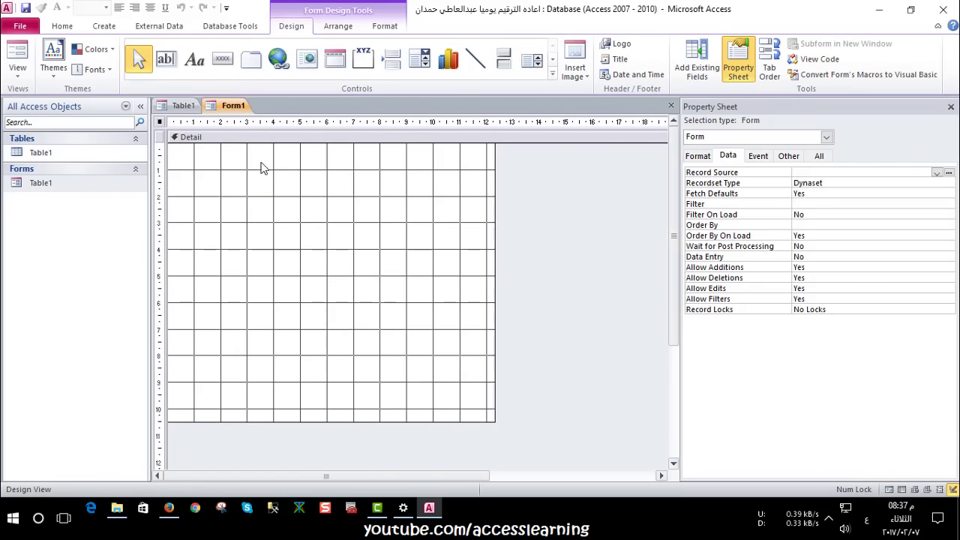
pyautogui.click(165, 59)
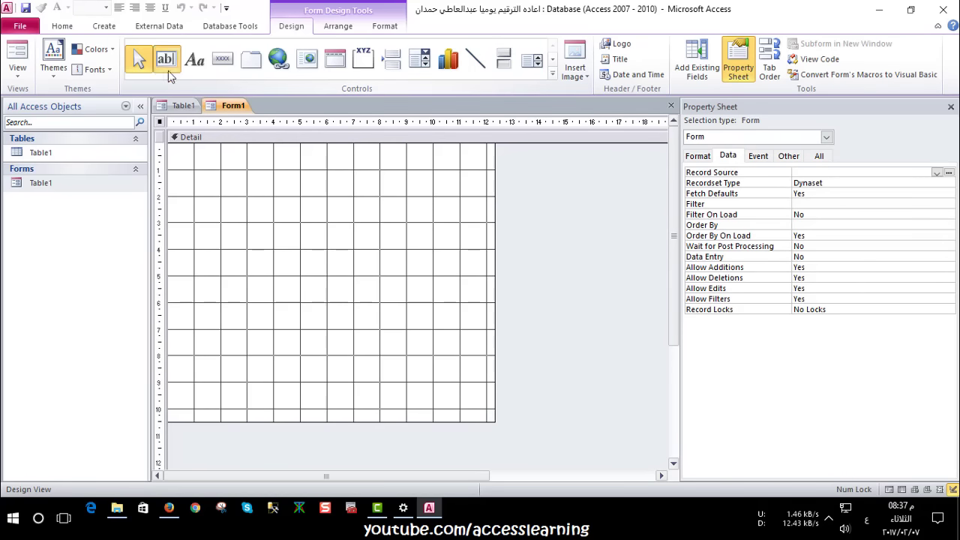
pyautogui.click(278, 198)
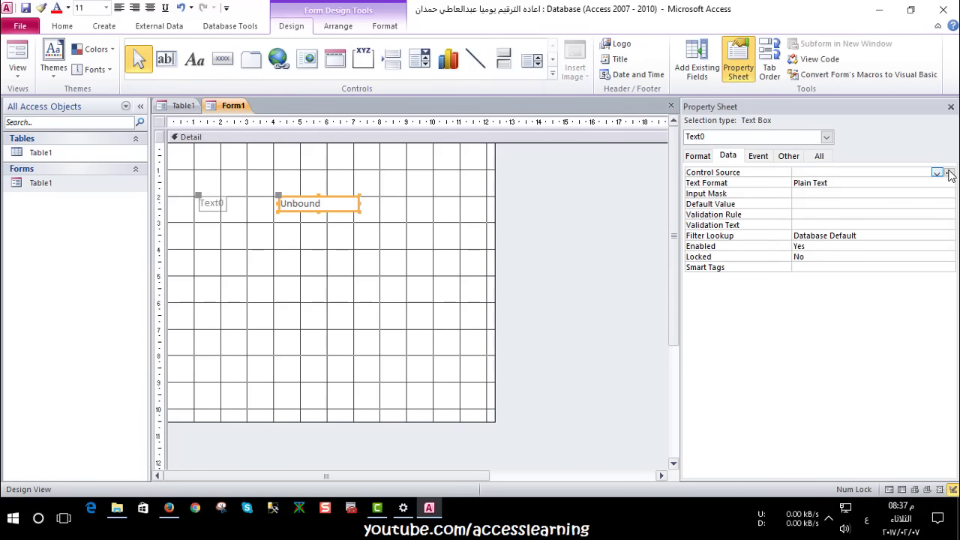
pyautogui.click(949, 172)
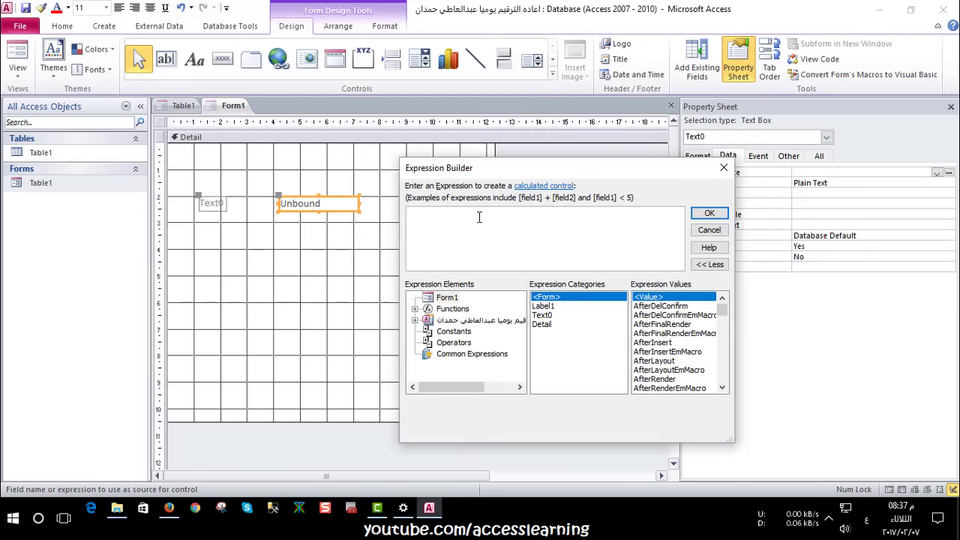
pyautogui.write('fo')
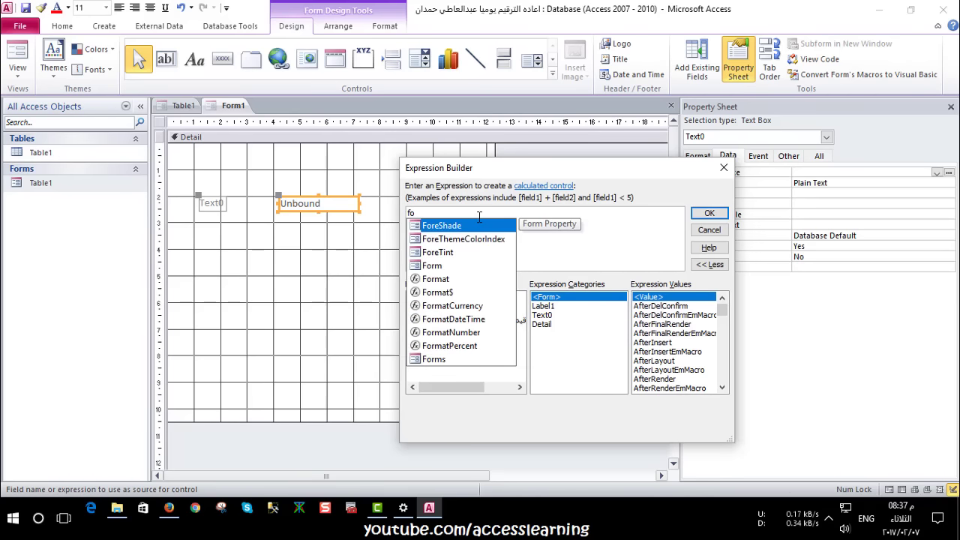
pyautogui.write('rmat')
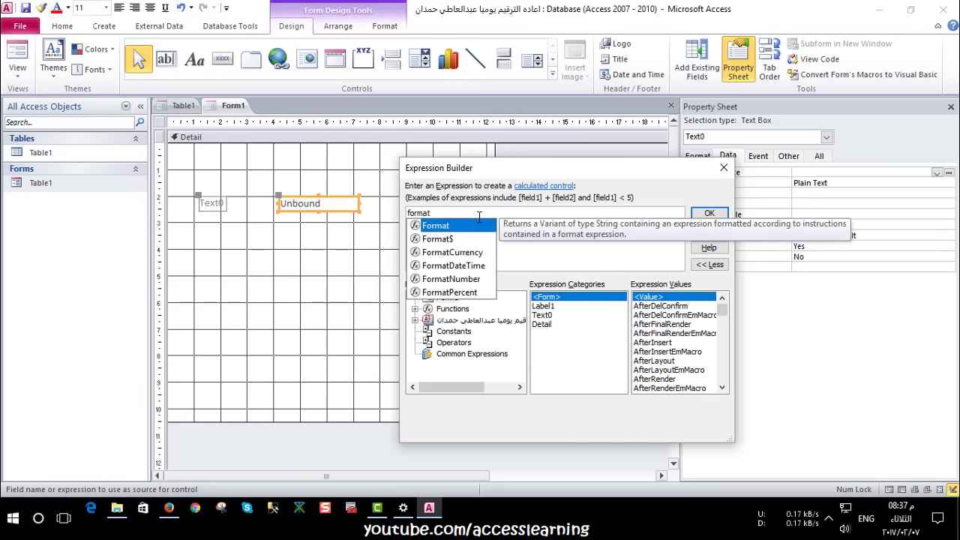
pyautogui.write('(')
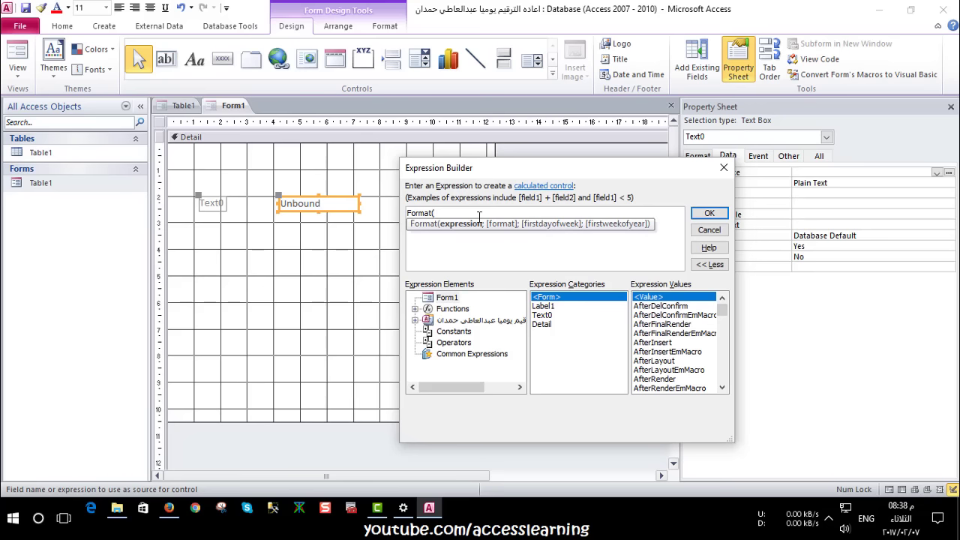
pyautogui.write('da')
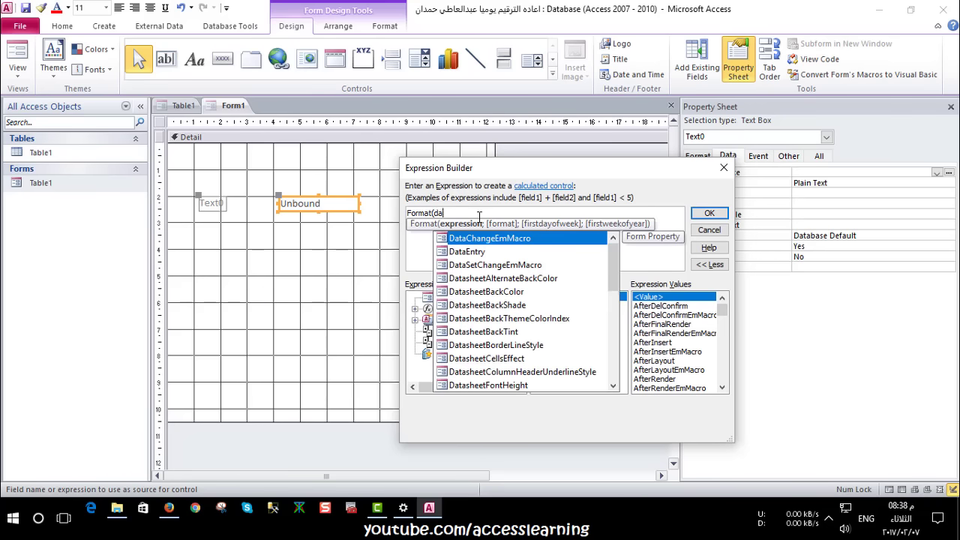
pyautogui.write('e(')
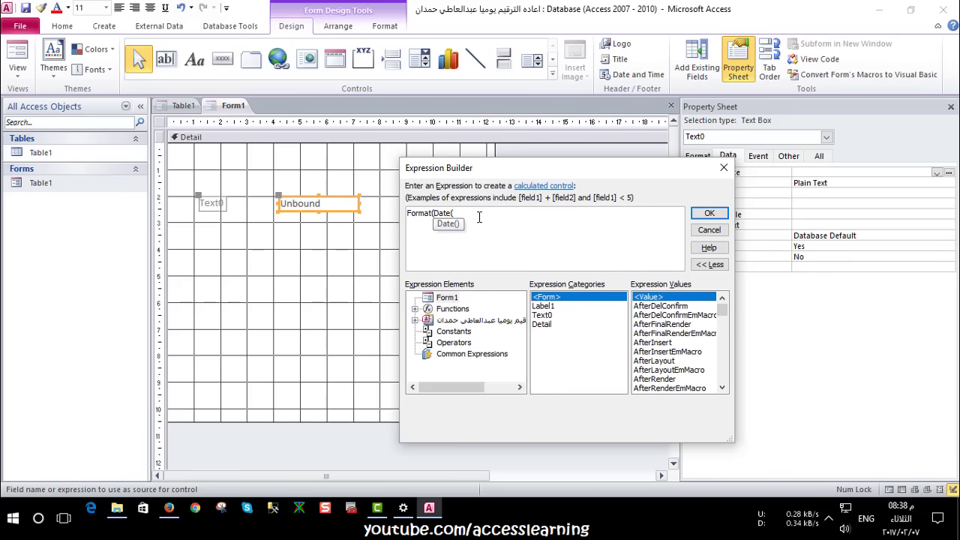
pyautogui.write(')')
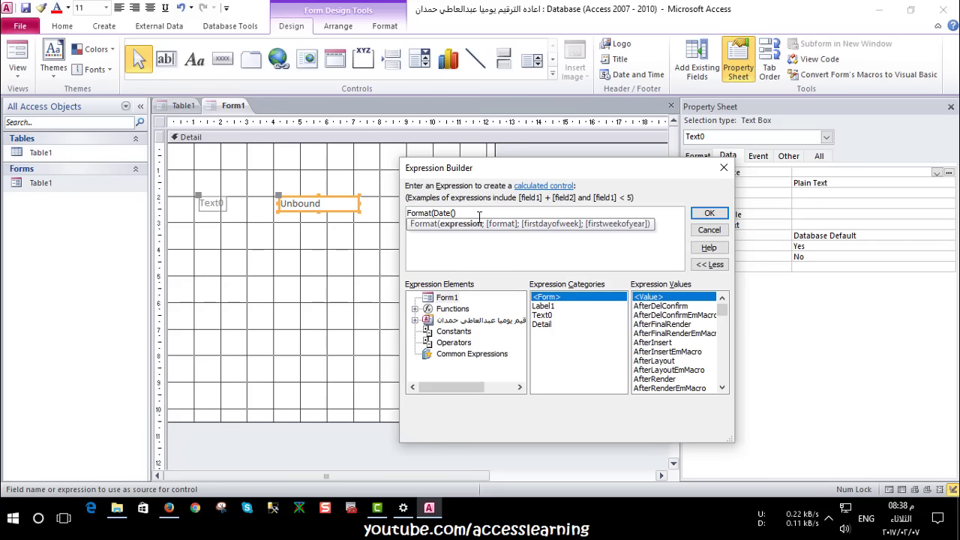
pyautogui.write(';')
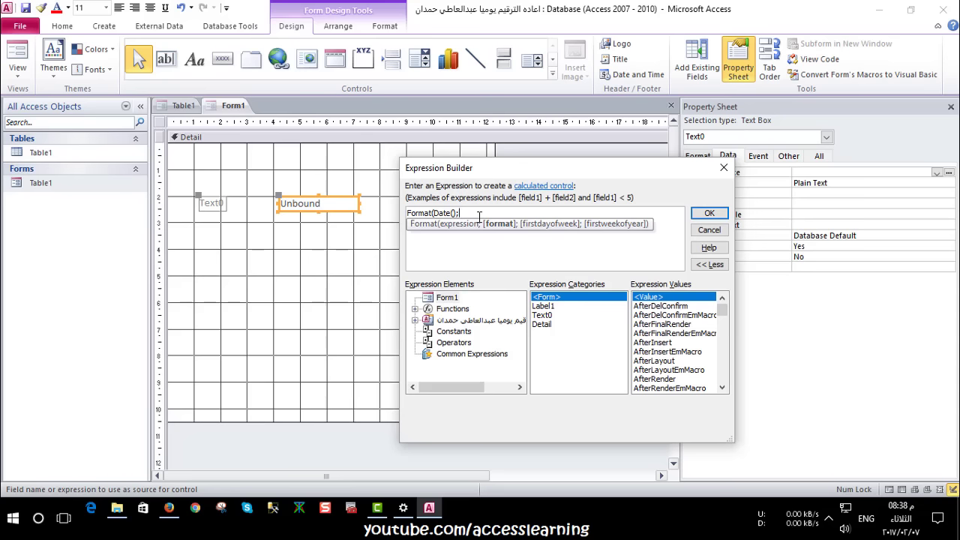
pyautogui.write('d')
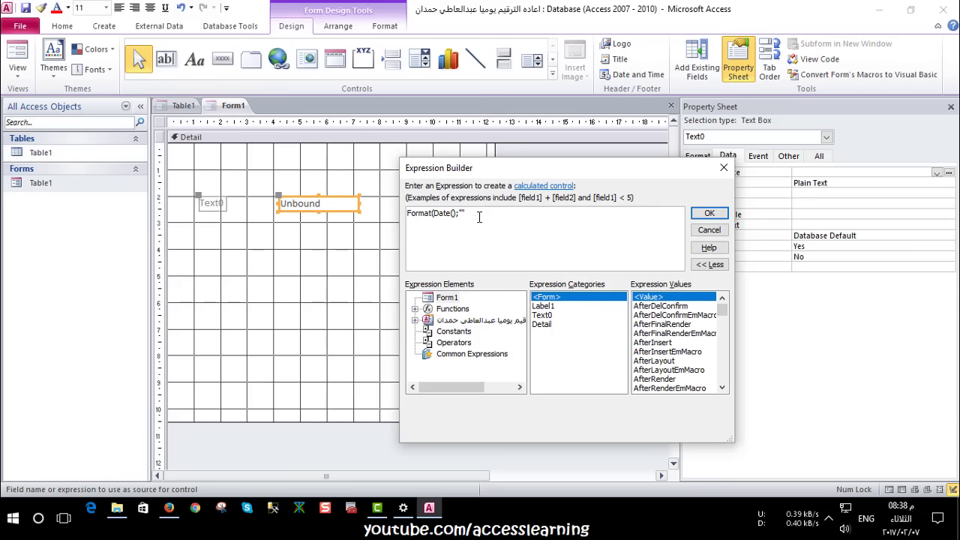
pyautogui.write('d')
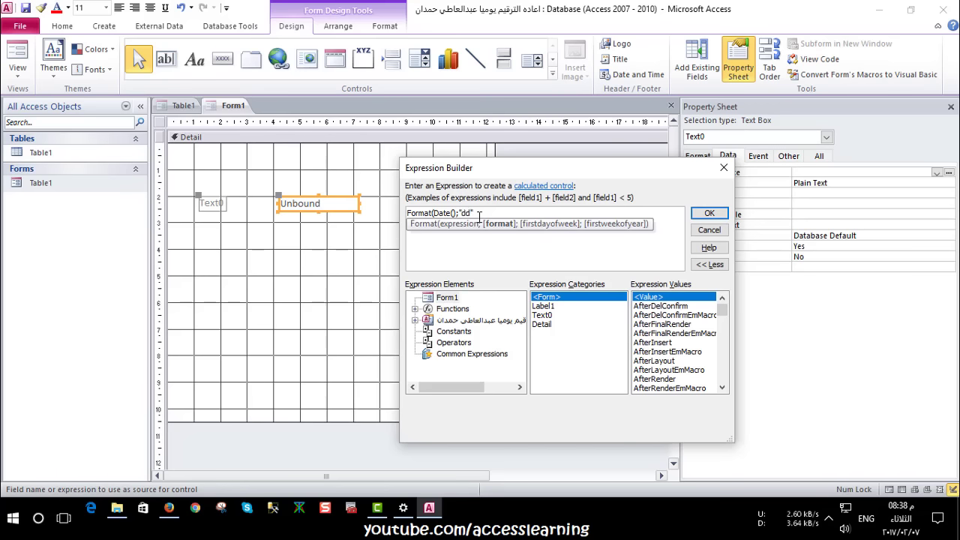
pyautogui.click(478, 216)
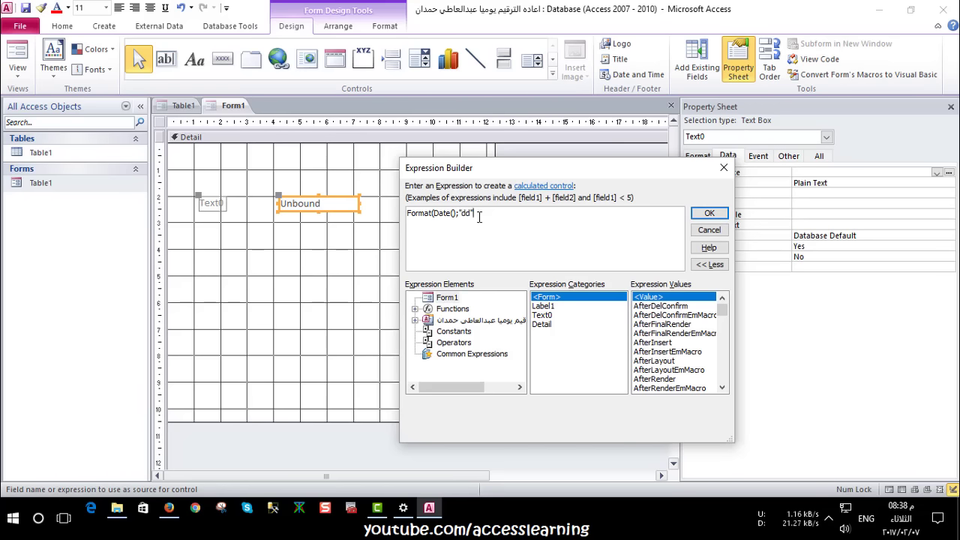
pyautogui.write(')')
pyautogui.click(708, 214)
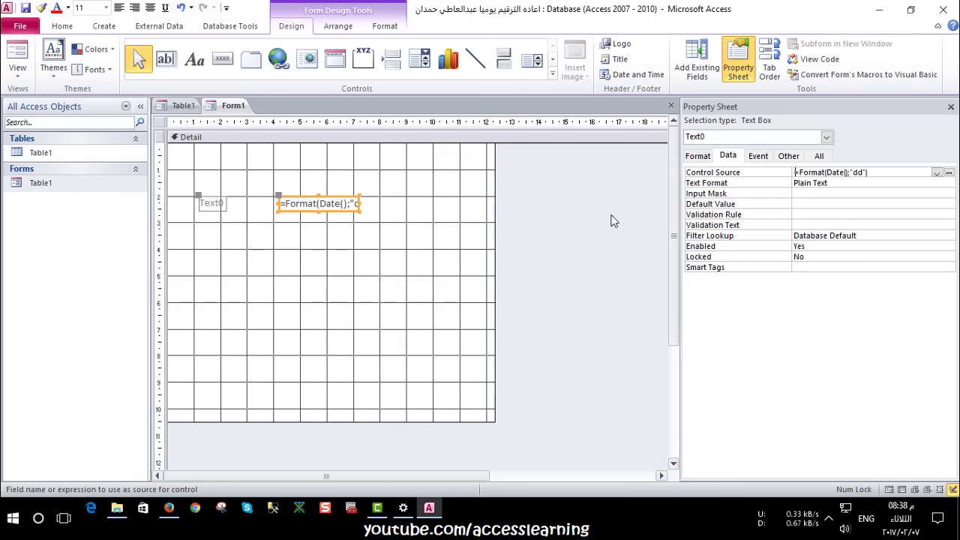
# Preview the "dd" result, then shorten the format to "d" and preview again
pyautogui.click(16, 51)
pyautogui.click(297, 177)
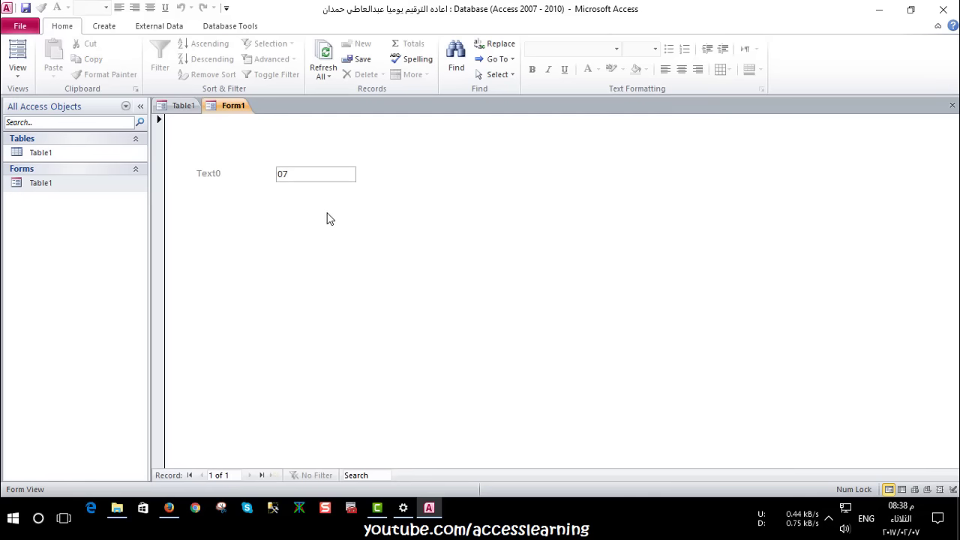
pyautogui.rightClick(324, 199)
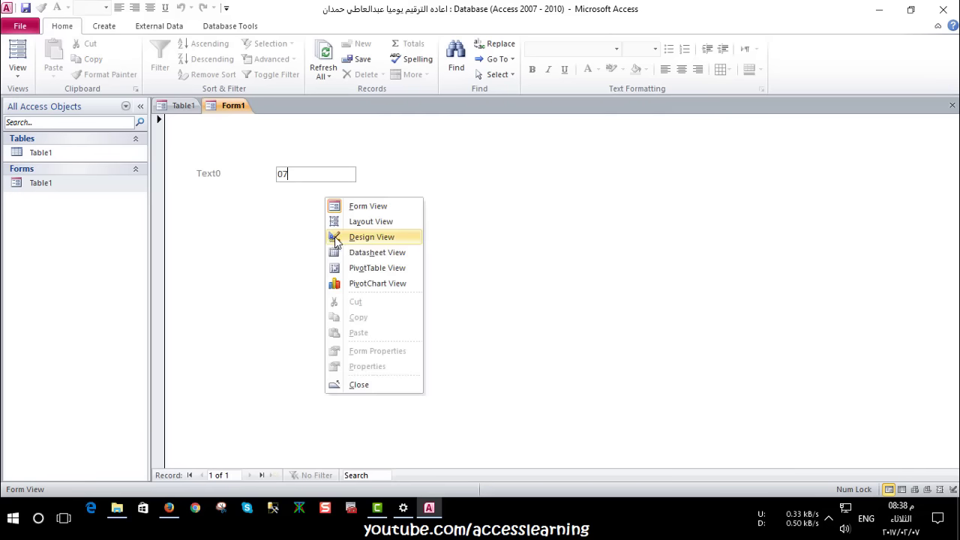
pyautogui.click(327, 237)
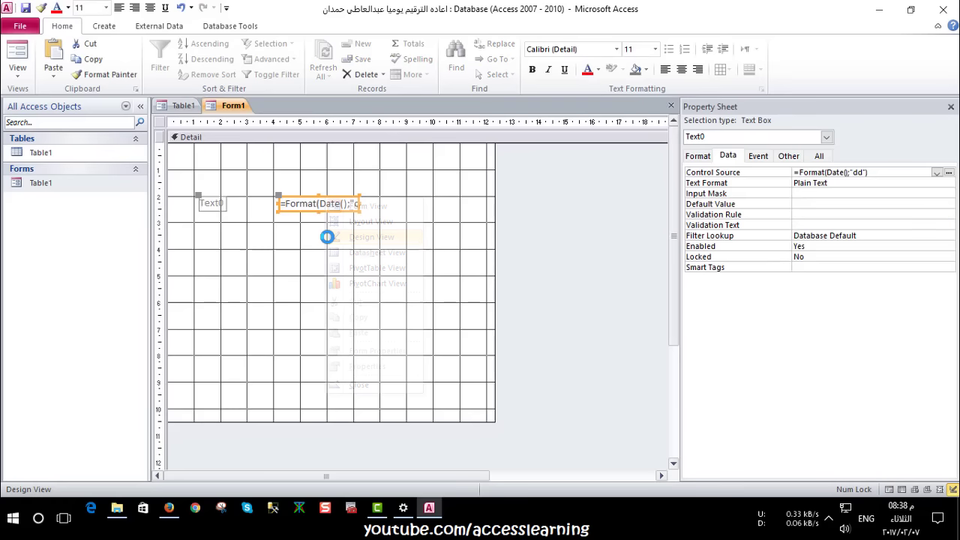
pyautogui.click(855, 173)
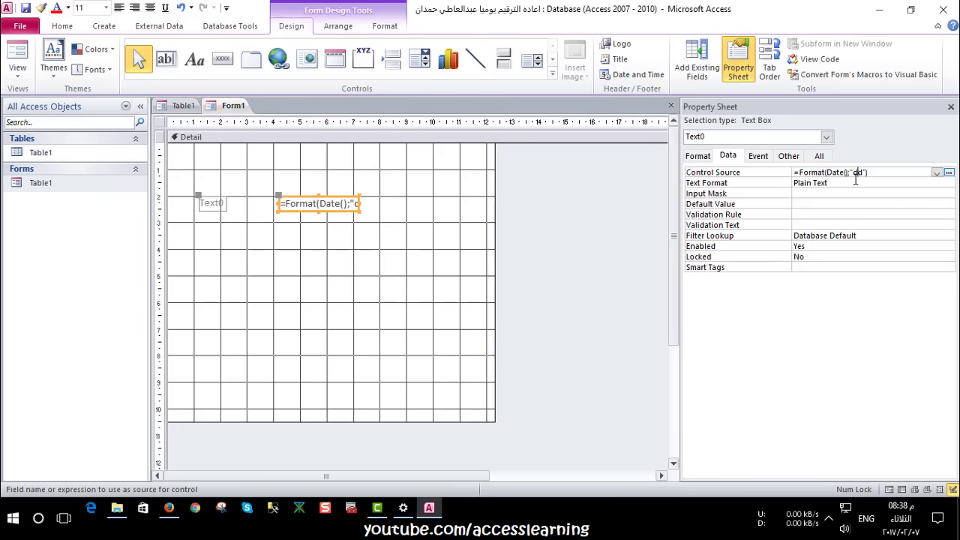
pyautogui.click(335, 274)
pyautogui.click(16, 50)
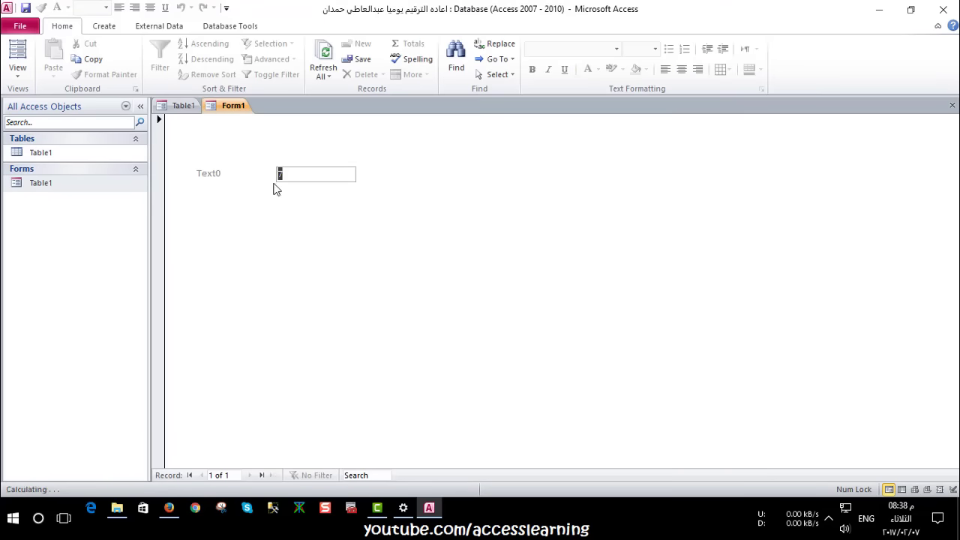
# Replace the day format code in Text0's expression and preview the new output
pyautogui.rightClick(301, 248)
pyautogui.click(320, 287)
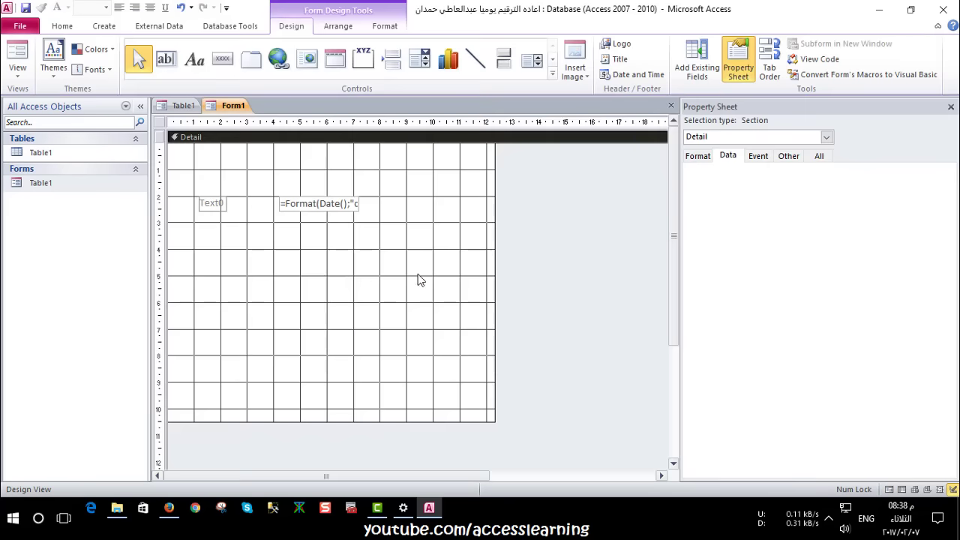
pyautogui.click(345, 207)
pyautogui.doubleClick(856, 172)
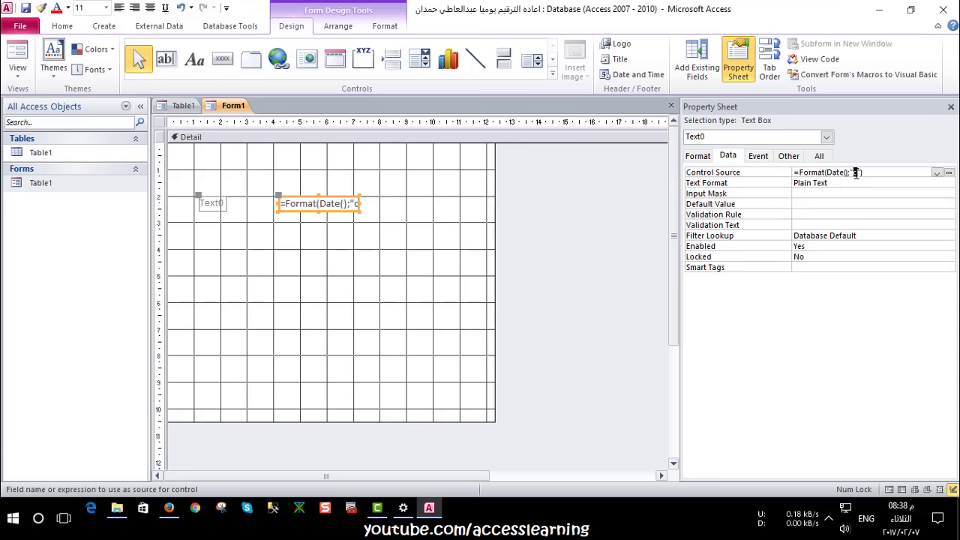
pyautogui.write('d')
pyautogui.click(399, 272)
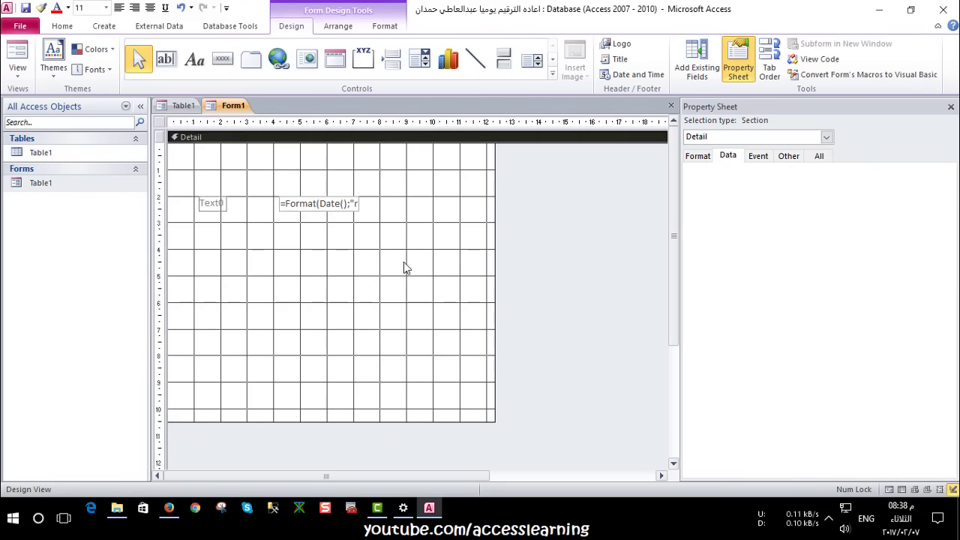
pyautogui.click(17, 60)
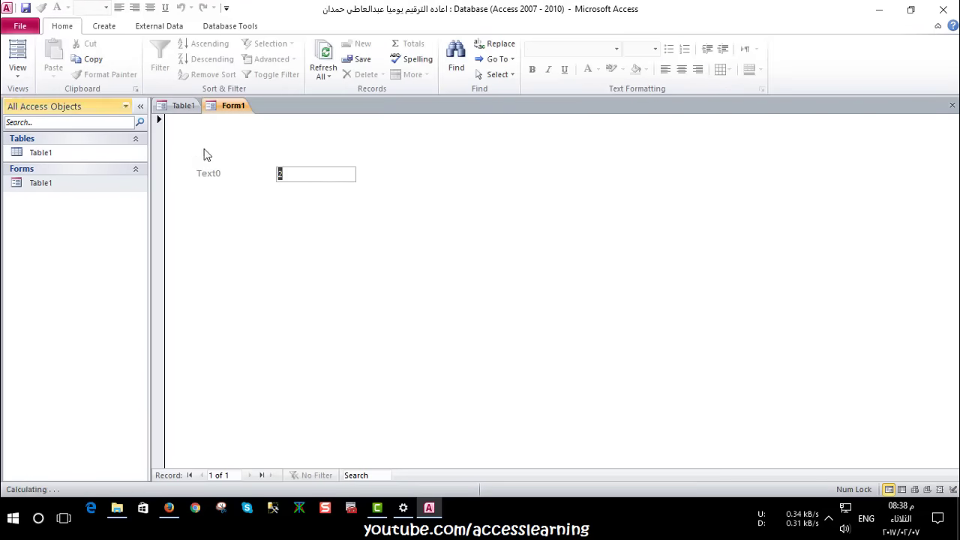
# Finalise the expression as =Format(Date();"mm") and confirm it shows month 02
pyautogui.rightClick(388, 174)
pyautogui.click(411, 211)
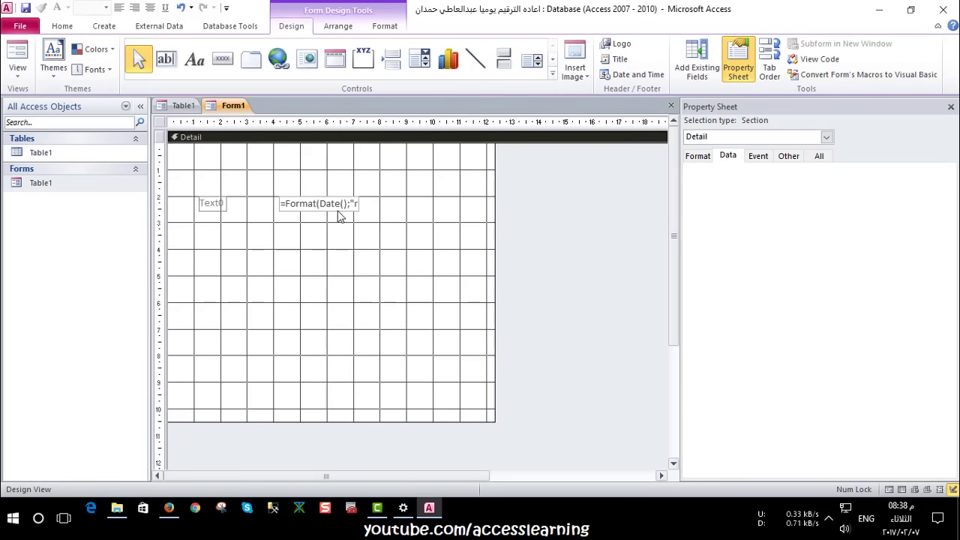
pyautogui.click(337, 210)
pyautogui.click(861, 173)
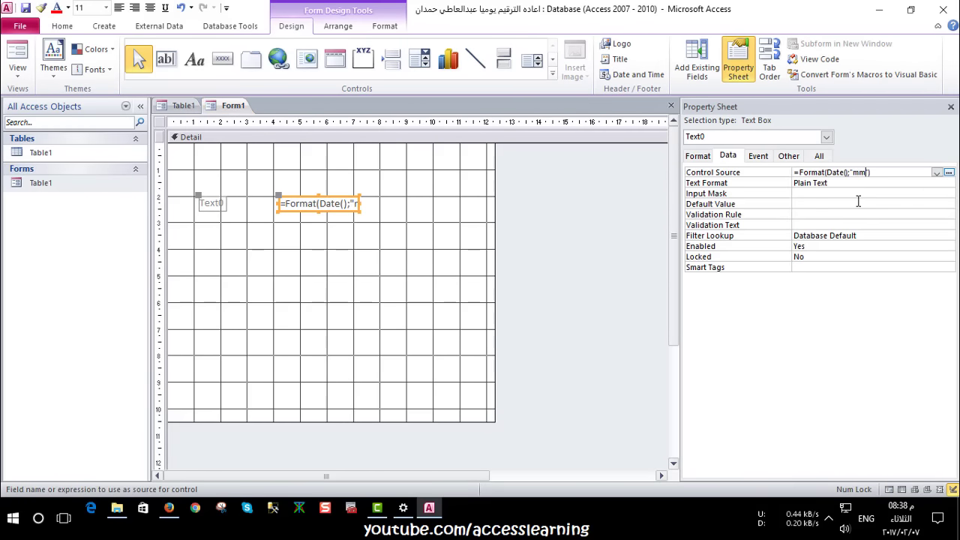
pyautogui.write('"')
pyautogui.click(18, 60)
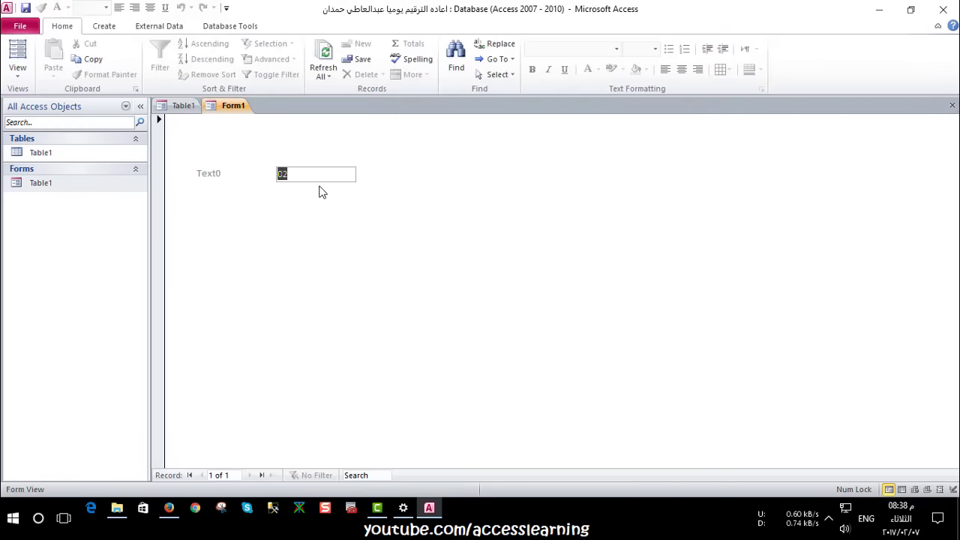
pyautogui.rightClick(299, 201)
pyautogui.click(330, 240)
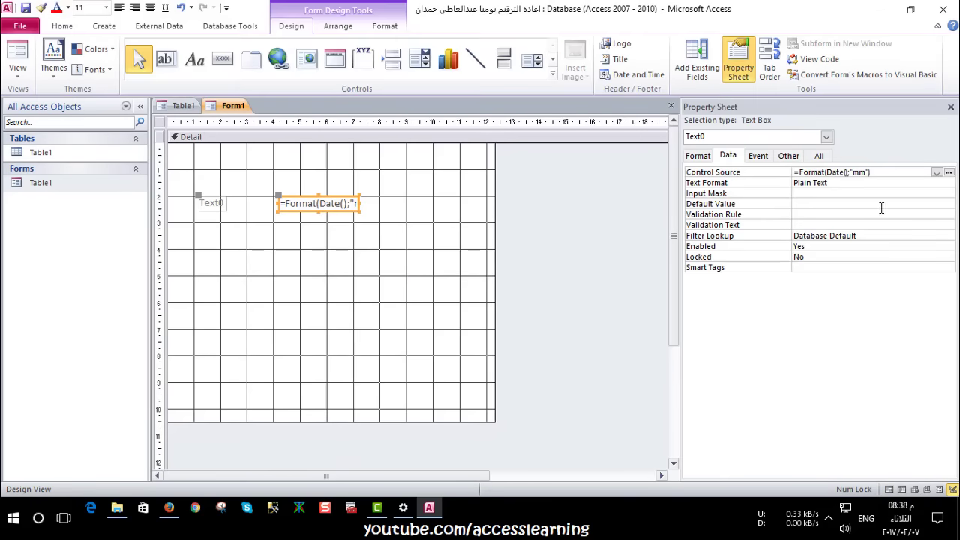
# Replace the month code with a year code and preview the four-digit year
pyautogui.click(866, 172)
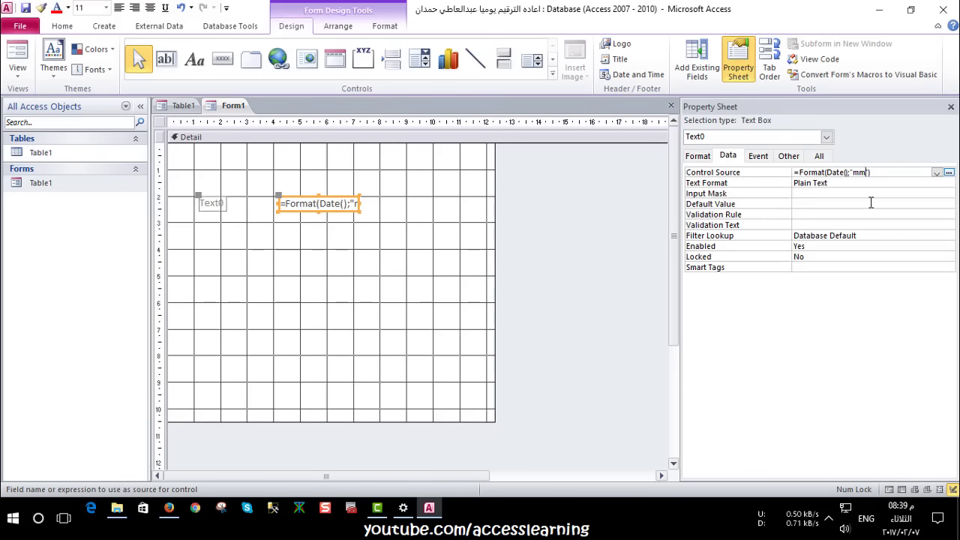
pyautogui.press('BackSpace')
pyautogui.press('BackSpace')
pyautogui.write('yyyy')
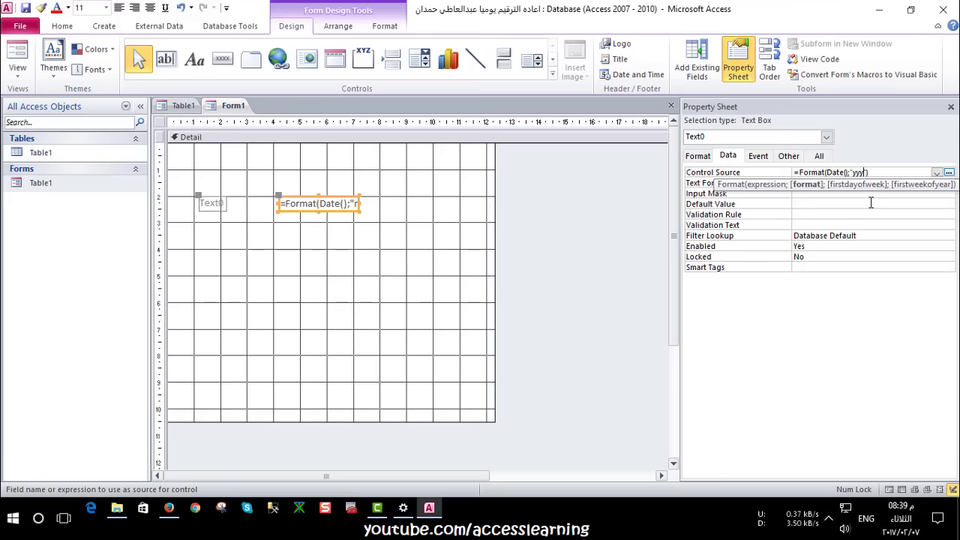
pyautogui.click(9, 54)
pyautogui.rightClick(286, 199)
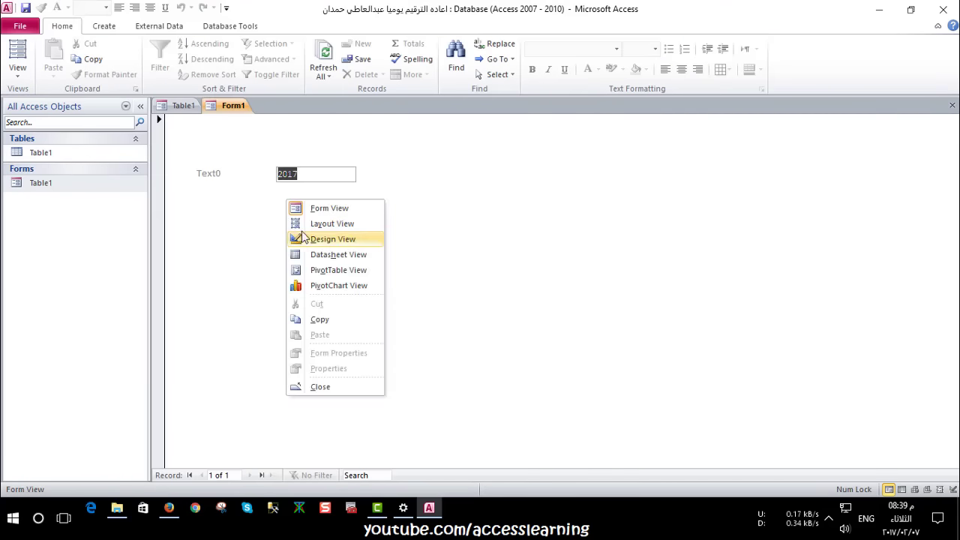
pyautogui.click(304, 239)
# Shorten the year format to two digits and preview the result
pyautogui.click(868, 174)
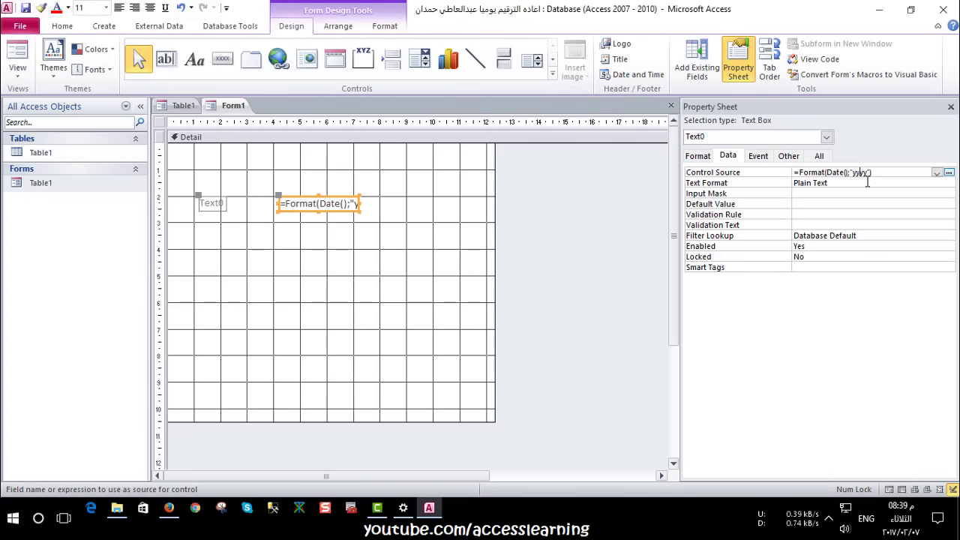
pyautogui.press('BackSpace')
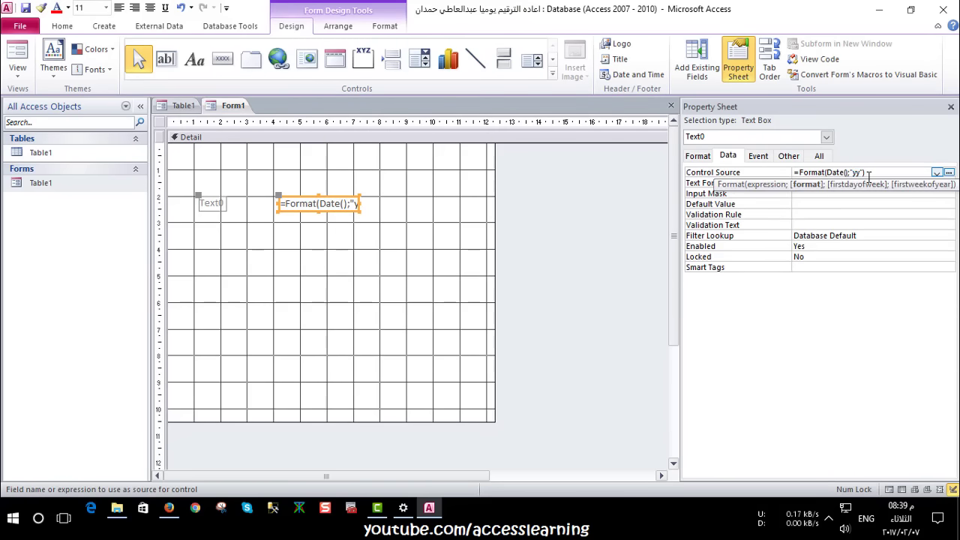
pyautogui.click(17, 54)
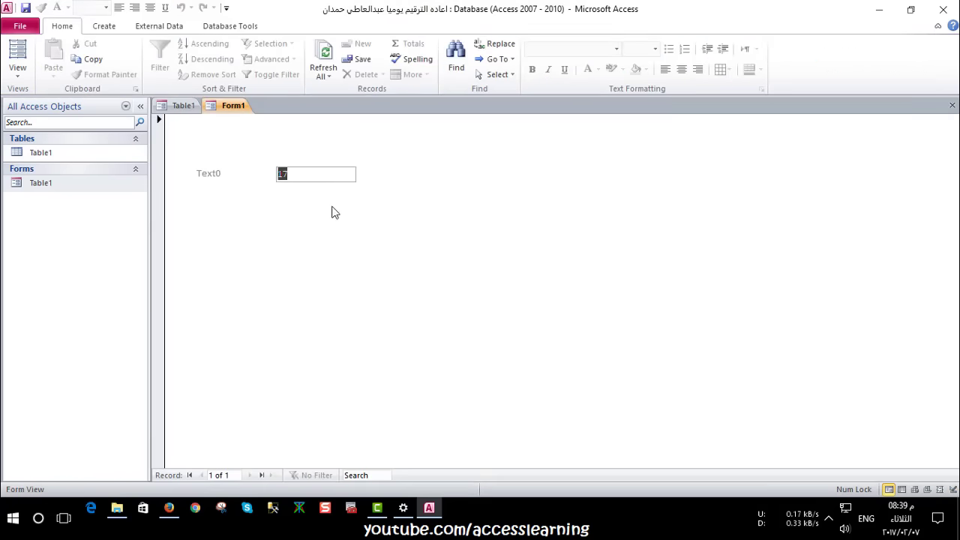
pyautogui.rightClick(344, 213)
pyautogui.click(368, 251)
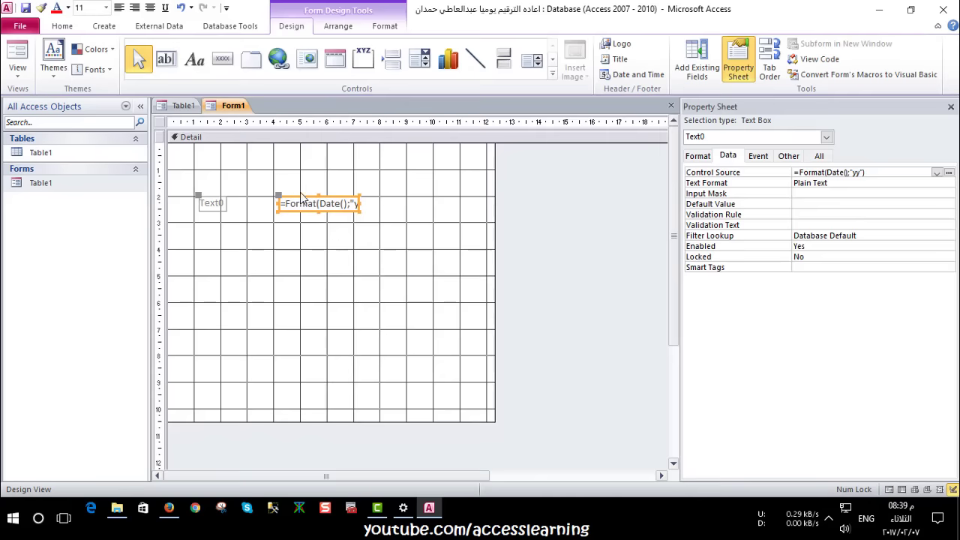
# Switch the format code to the month code "m" and preview the value
pyautogui.click(860, 172)
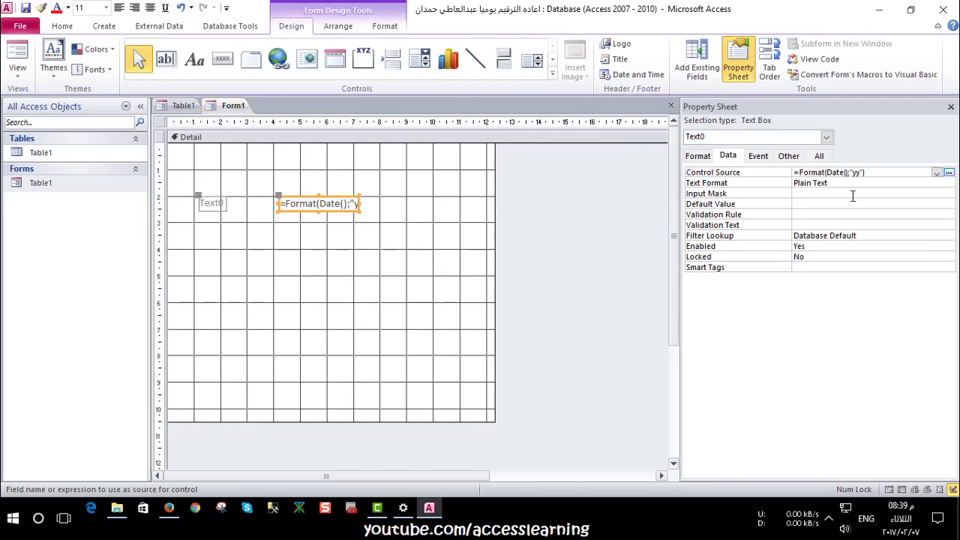
pyautogui.press('BackSpace')
pyautogui.press('BackSpace')
pyautogui.write('mmm')
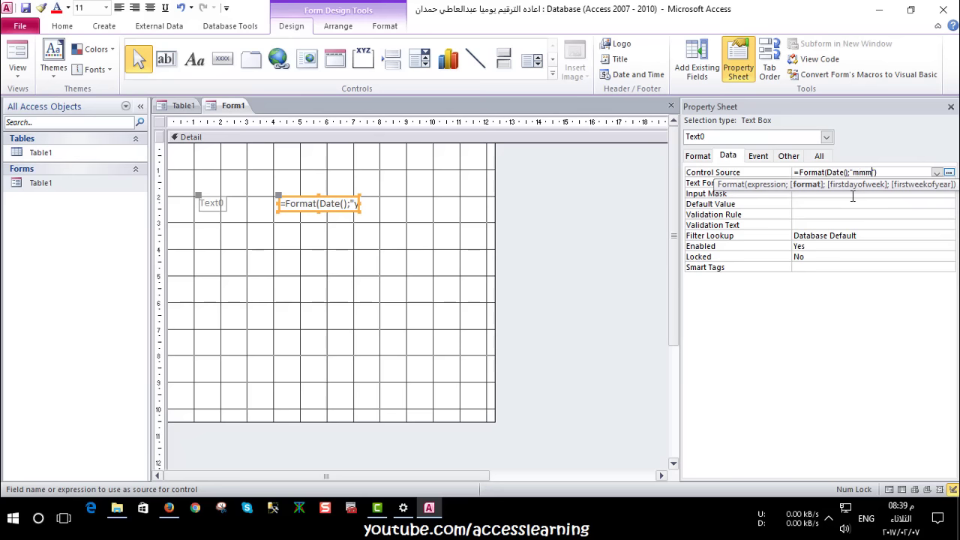
pyautogui.click(18, 56)
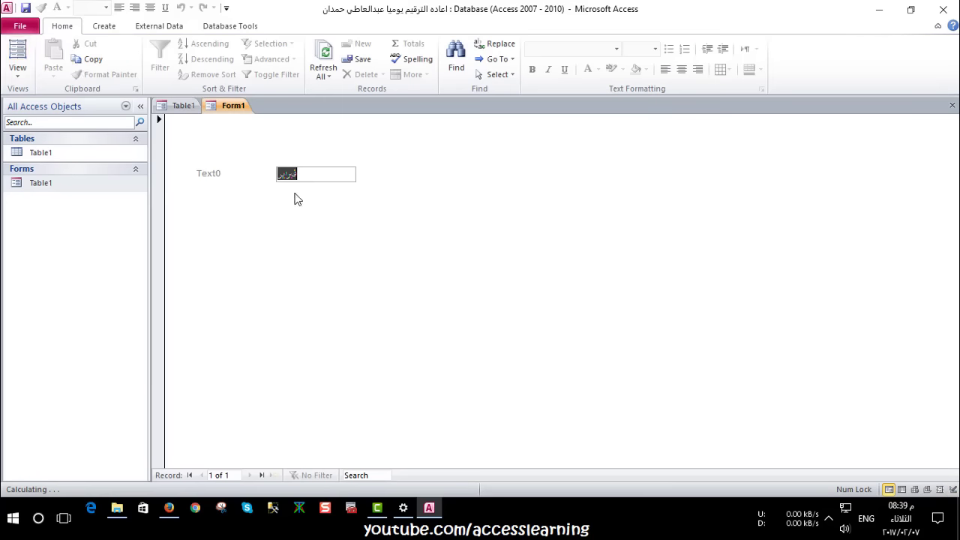
pyautogui.click(313, 172)
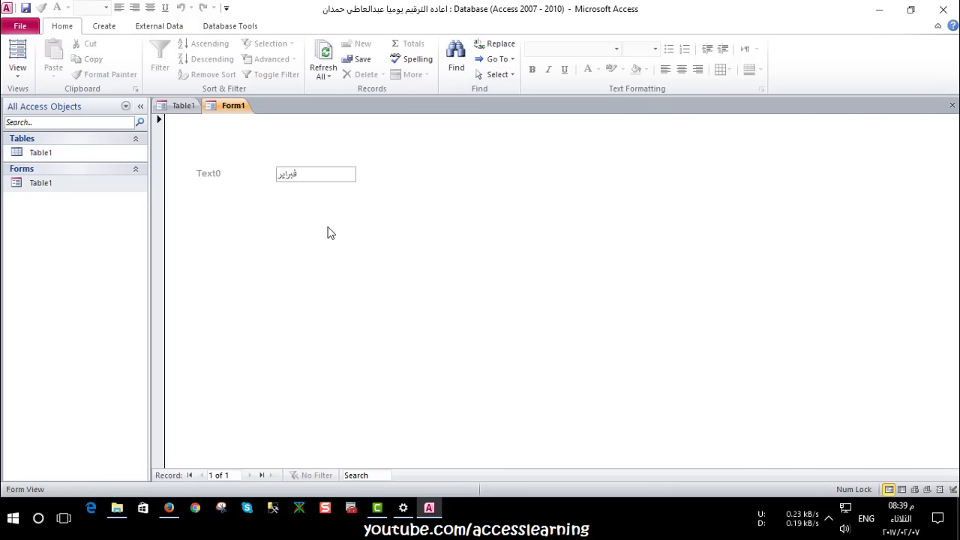
pyautogui.rightClick(290, 197)
pyautogui.click(304, 233)
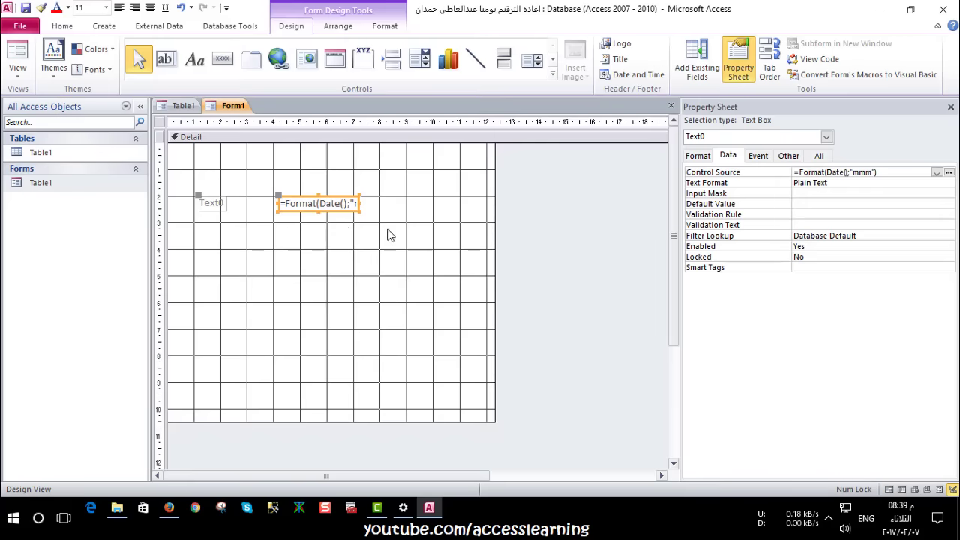
# Alter the format code once more and preview the output
pyautogui.click(869, 173)
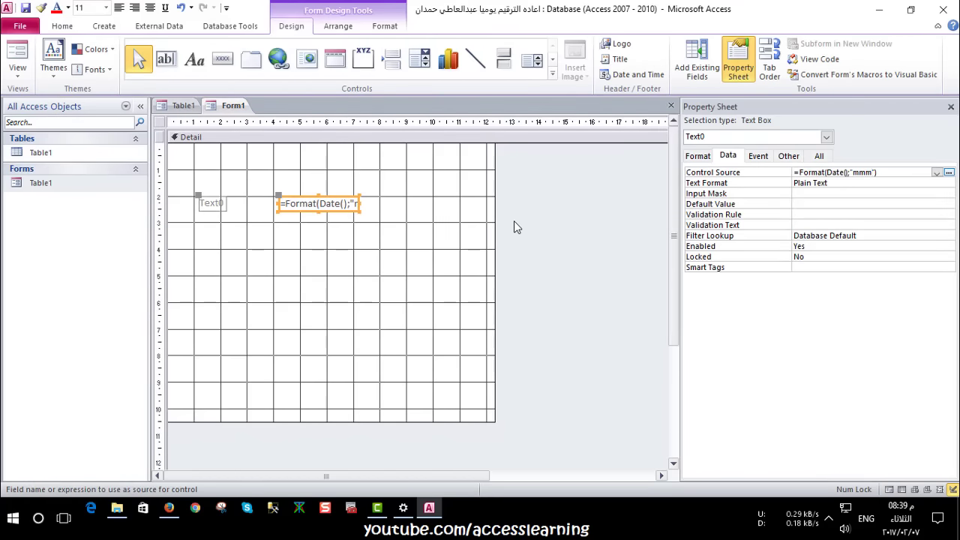
pyautogui.press('BackSpace')
pyautogui.press('BackSpace')
pyautogui.write('hh')
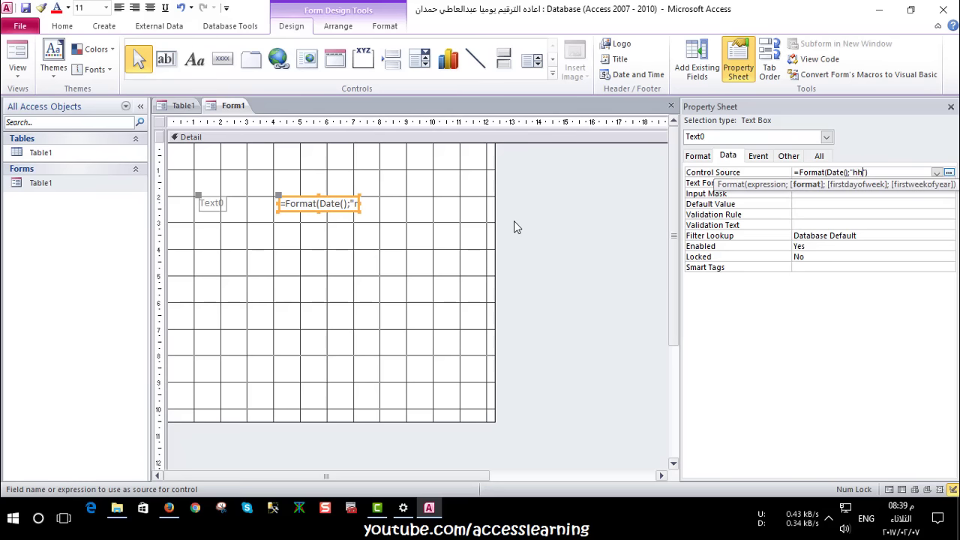
pyautogui.click(17, 54)
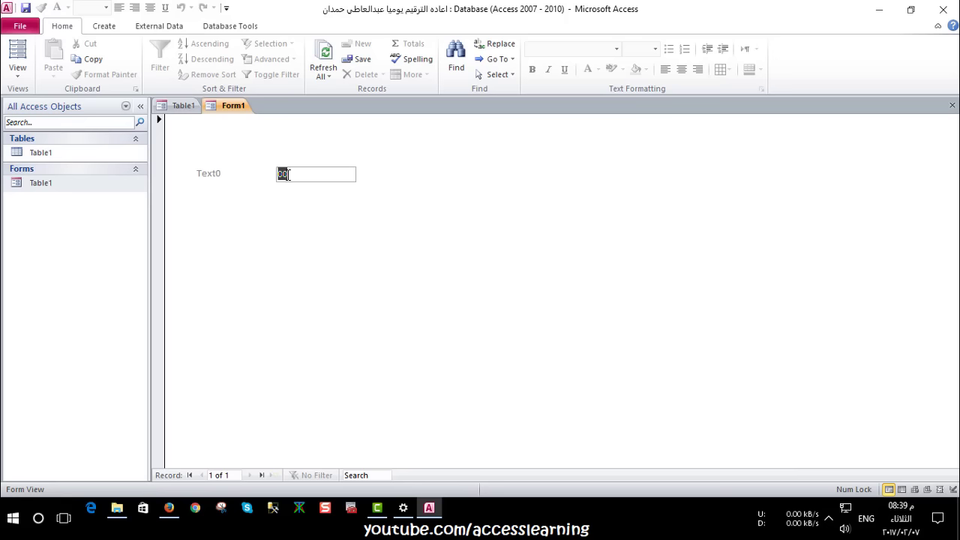
pyautogui.rightClick(241, 194)
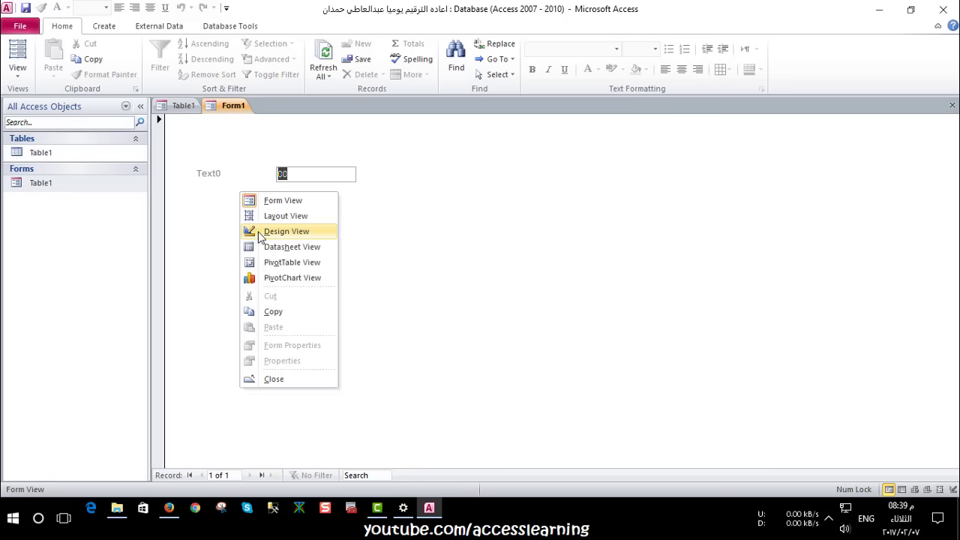
pyautogui.click(282, 231)
# Replace Date() with Now() in the expression and preview the hour value
pyautogui.click(949, 172)
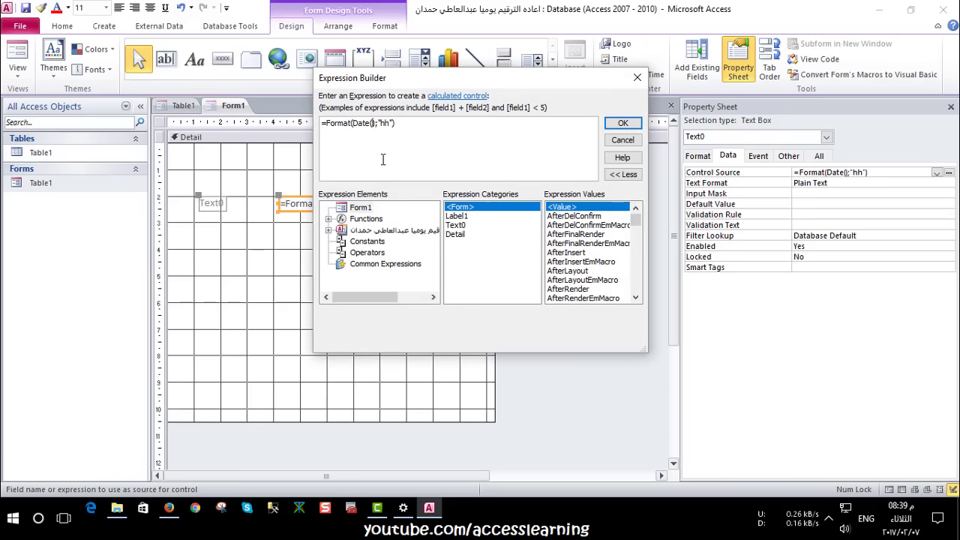
pyautogui.press('BackSpace')
pyautogui.press('BackSpace')
pyautogui.press('BackSpace')
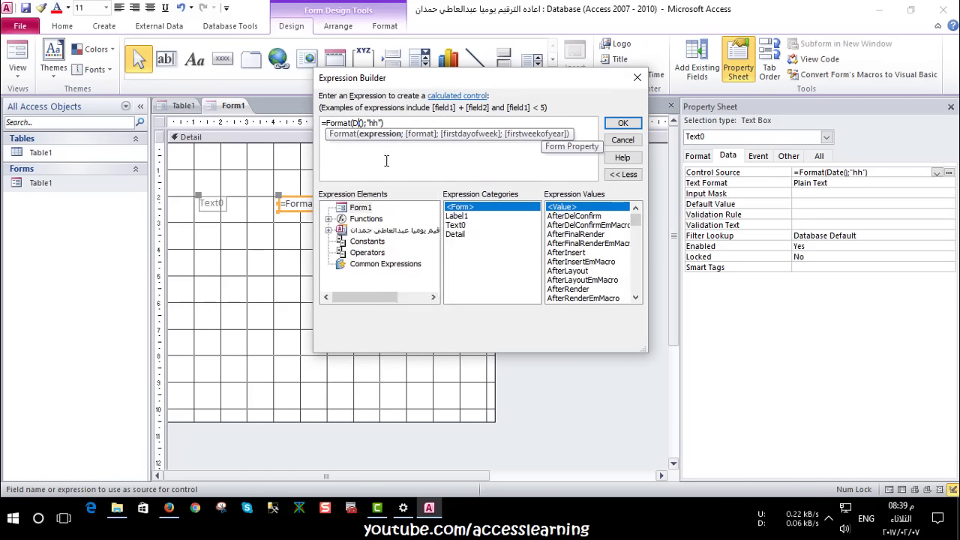
pyautogui.press('BackSpace')
pyautogui.write('now')
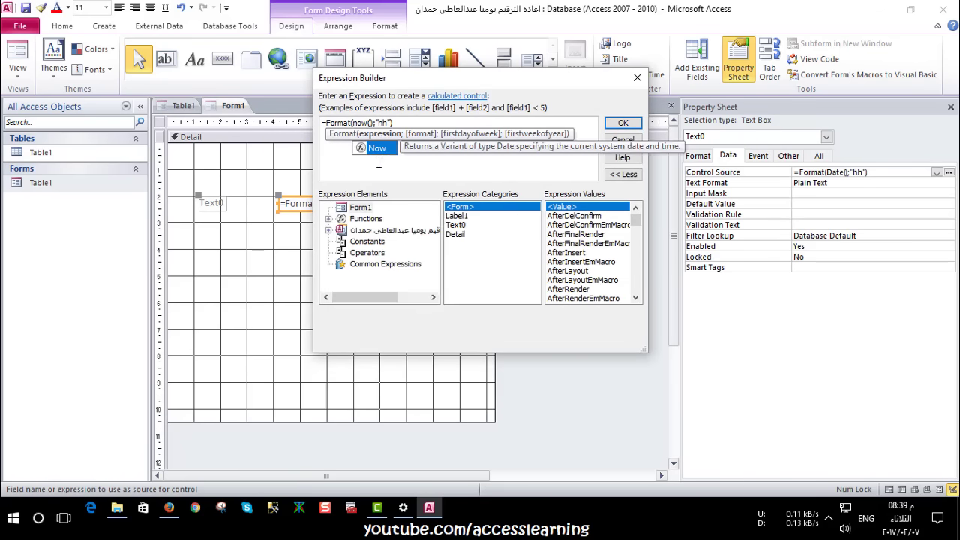
pyautogui.click(622, 123)
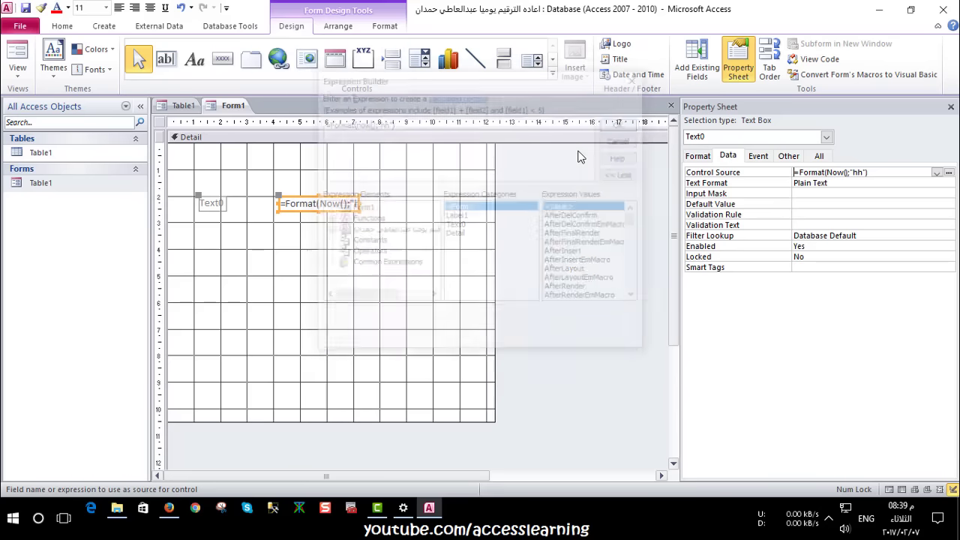
pyautogui.click(17, 56)
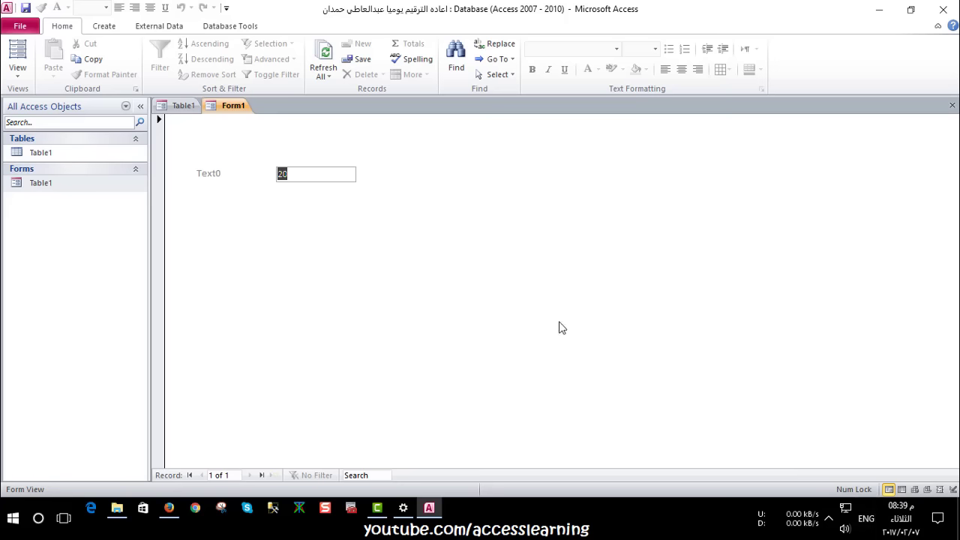
pyautogui.rightClick(491, 260)
pyautogui.click(516, 301)
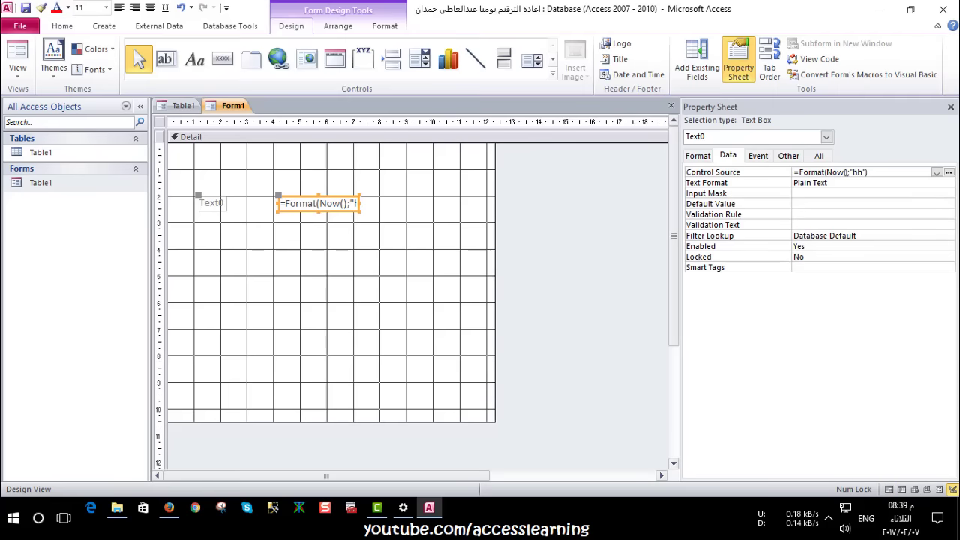
# Try the uppercase "H" hour code and preview the result
pyautogui.click(871, 176)
pyautogui.click(872, 178)
pyautogui.press('BackSpace')
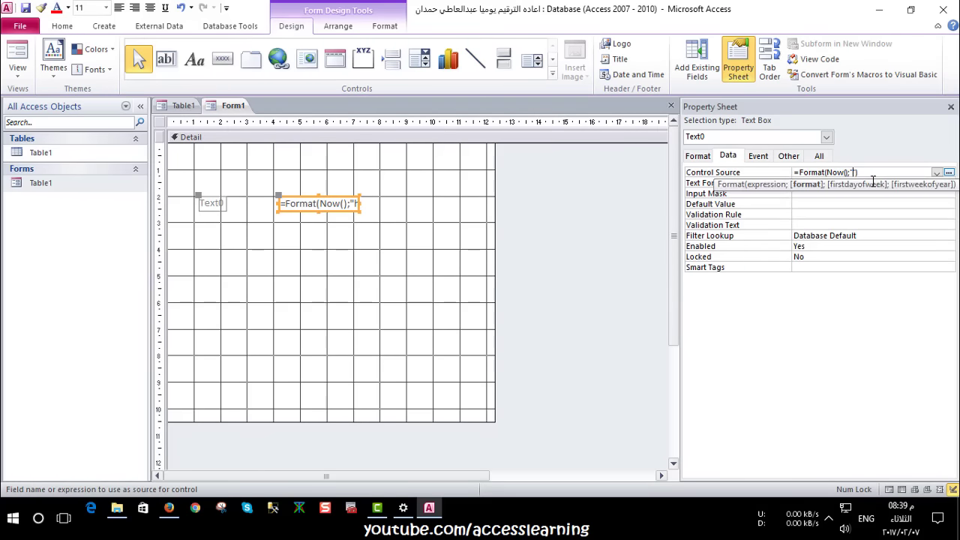
pyautogui.press('capslock')
pyautogui.write('HH')
pyautogui.click(11, 52)
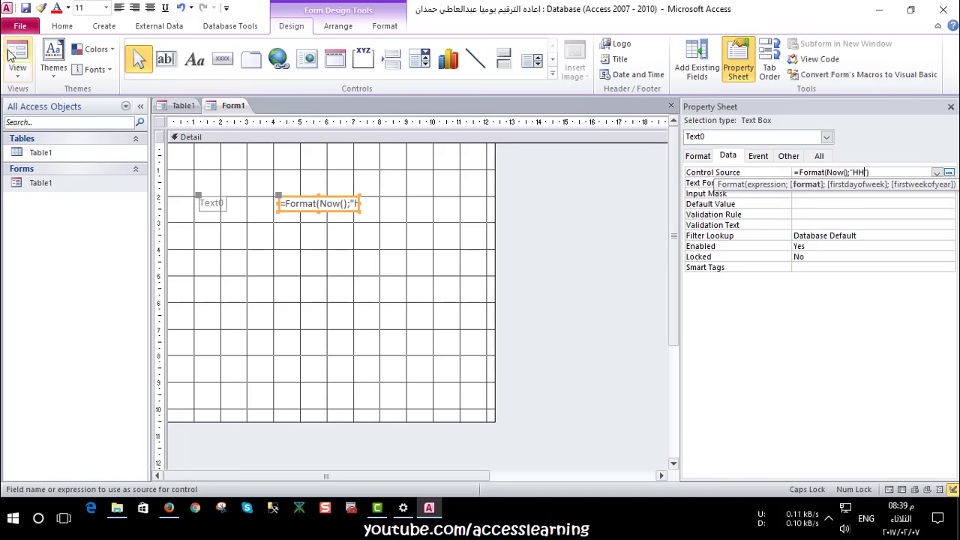
pyautogui.rightClick(322, 205)
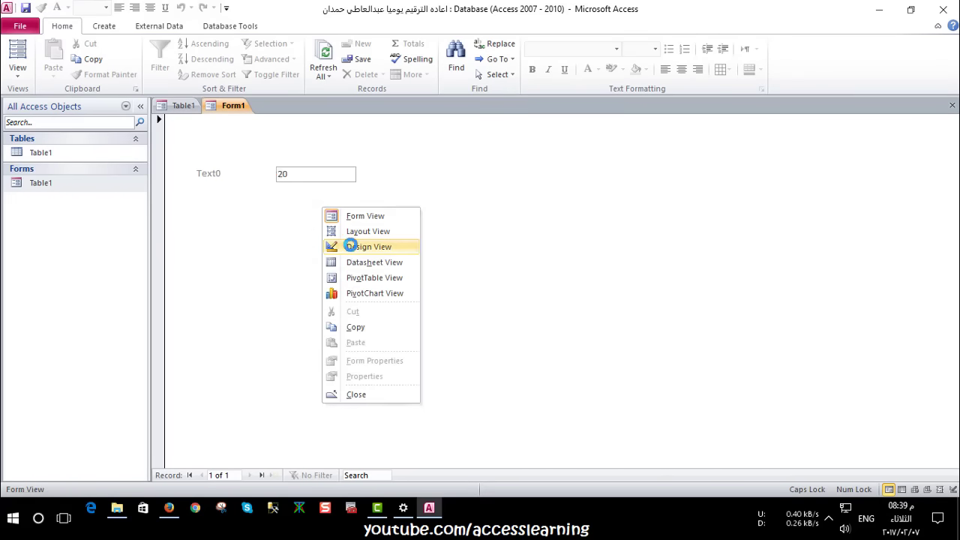
pyautogui.click(349, 247)
# Restore the lowercase "hh" code, clear it, and save the form as Form1
pyautogui.click(862, 172)
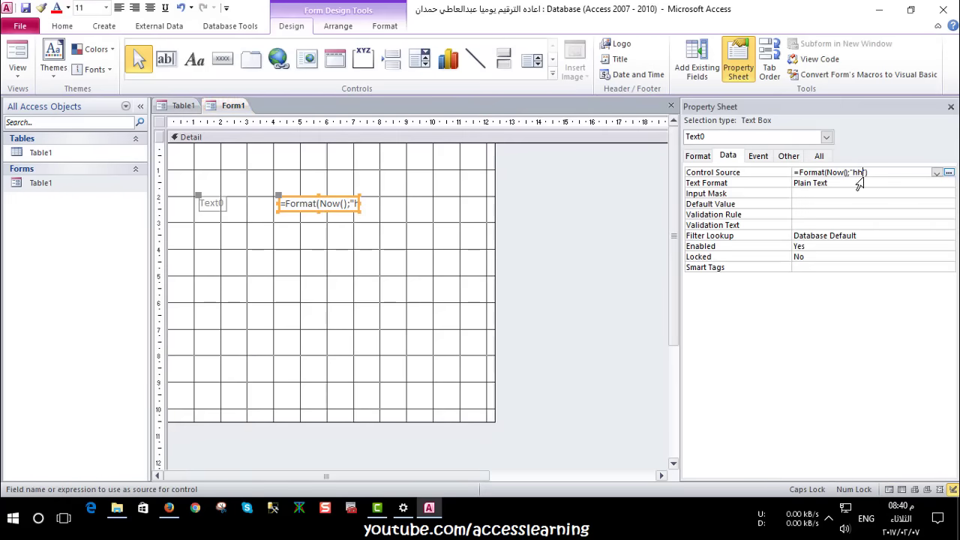
pyautogui.press('capslock')
pyautogui.write('hh')
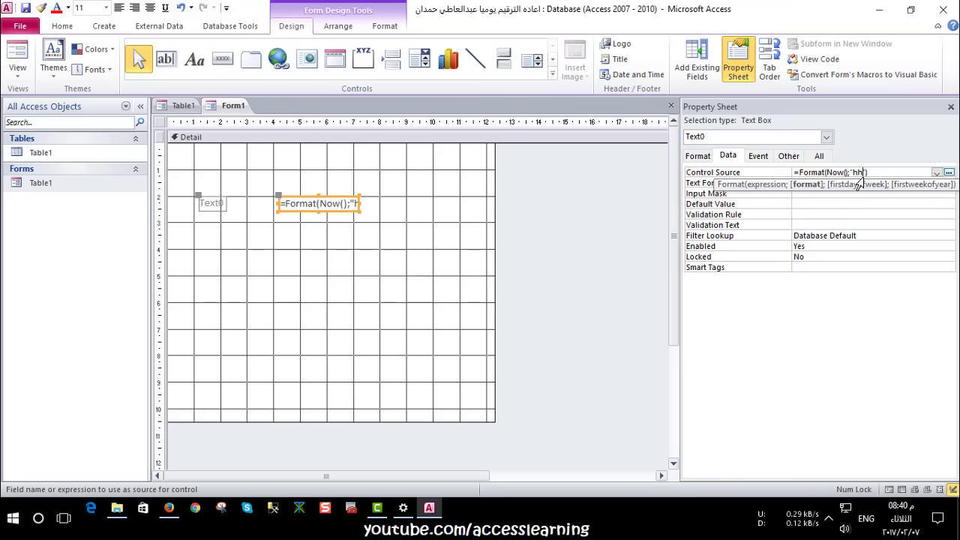
pyautogui.press('BackSpace')
pyautogui.press('capslock')
pyautogui.click(25, 7)
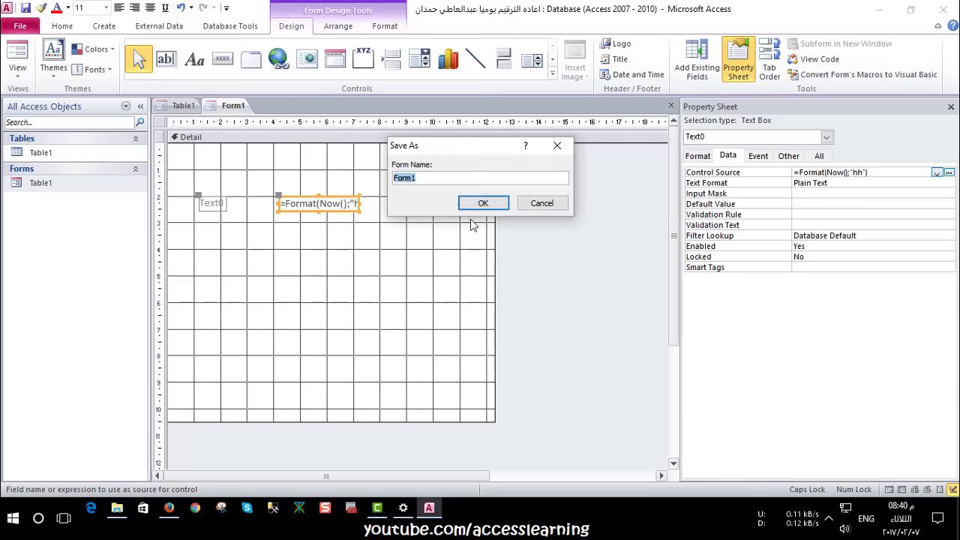
pyautogui.click(483, 203)
# Set the format code to "nn" with Now() so the form shows 40 minutes
pyautogui.click(17, 53)
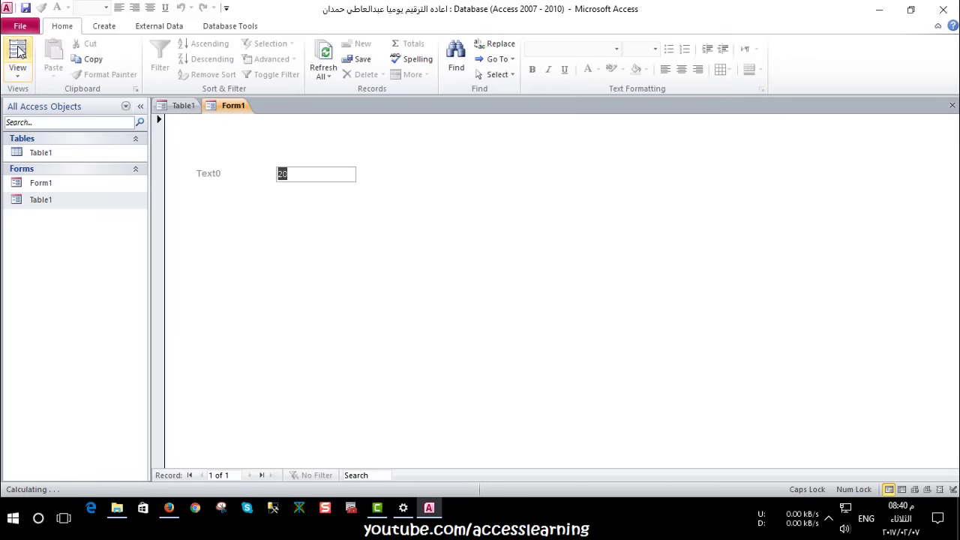
pyautogui.rightClick(389, 177)
pyautogui.click(396, 215)
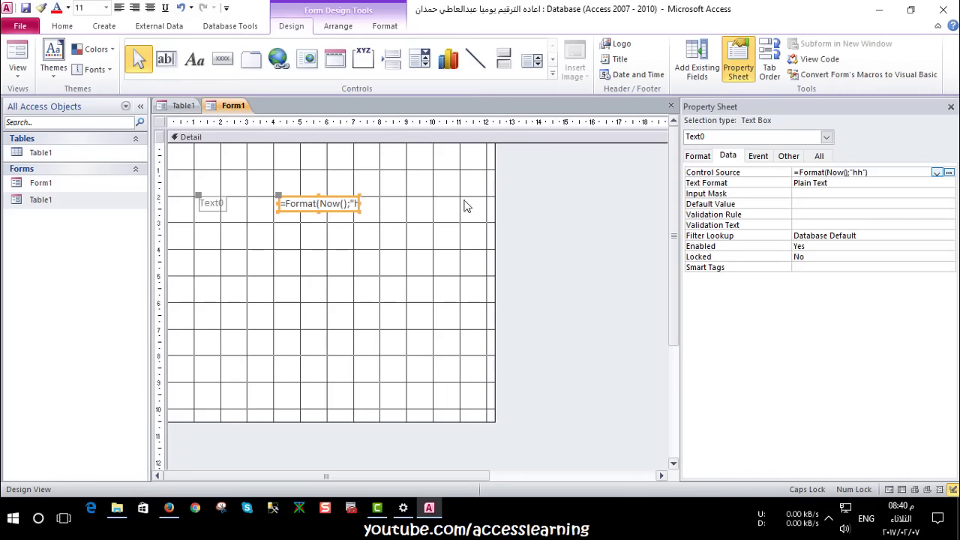
pyautogui.click(864, 172)
pyautogui.press('BackSpace')
pyautogui.press('BackSpace')
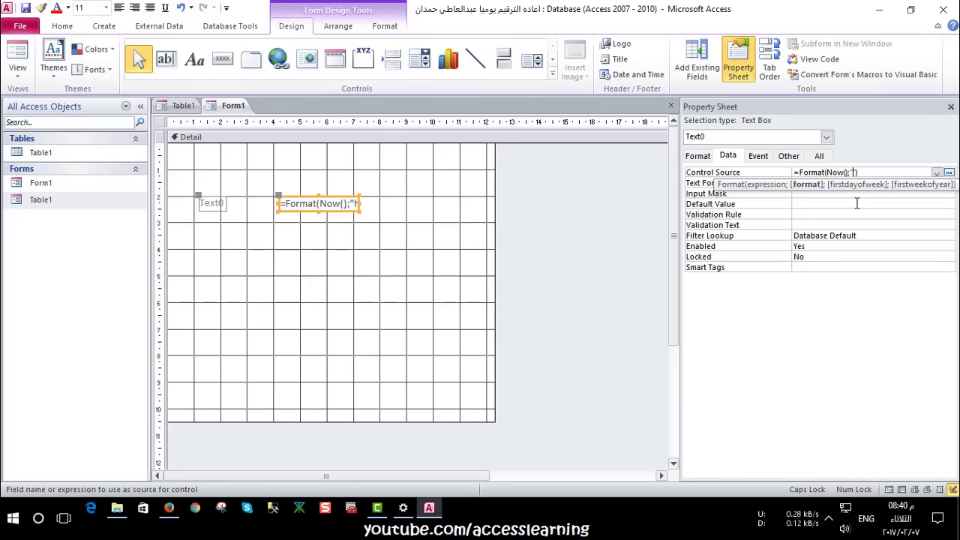
pyautogui.write('NN')
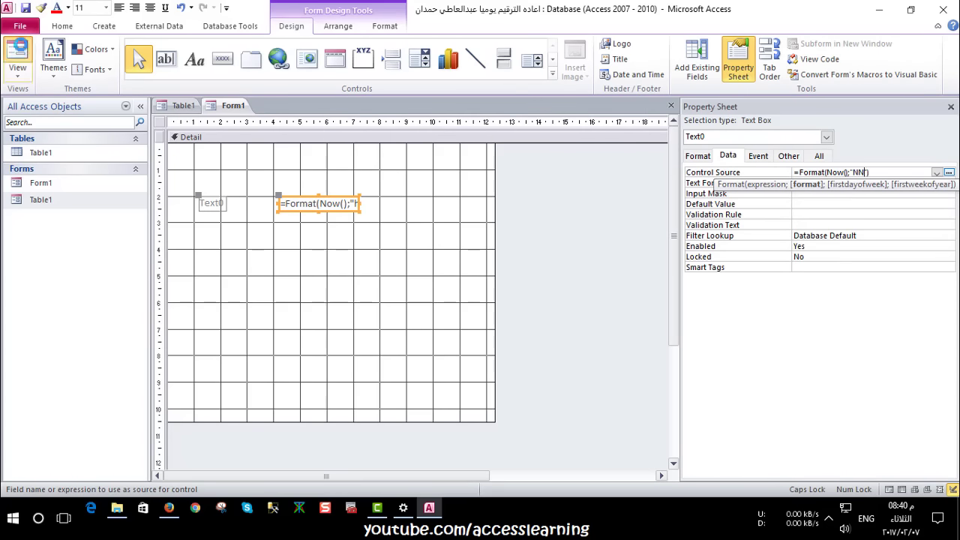
pyautogui.click(29, 52)
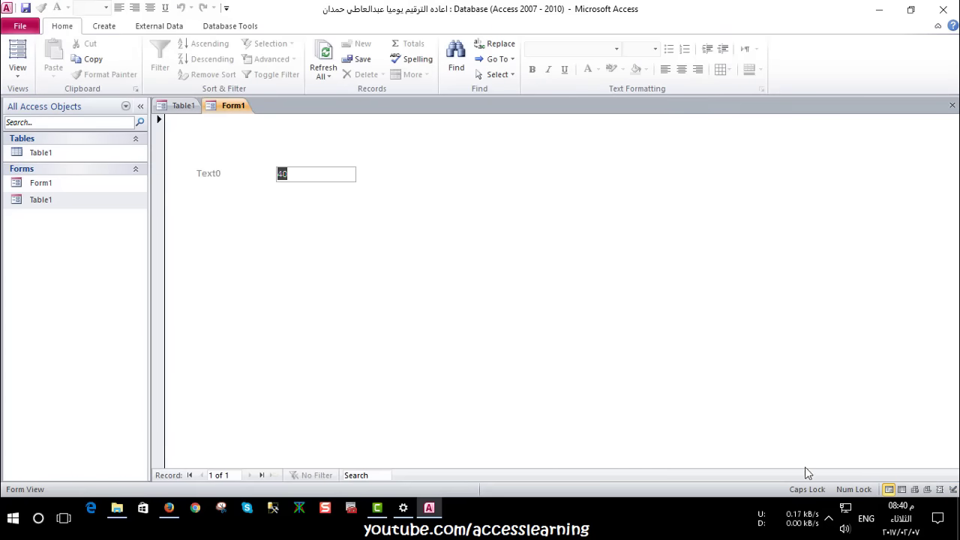
# Add the SS seconds code to Text0's Format expression and preview it in Form View
pyautogui.moveTo(907, 514)
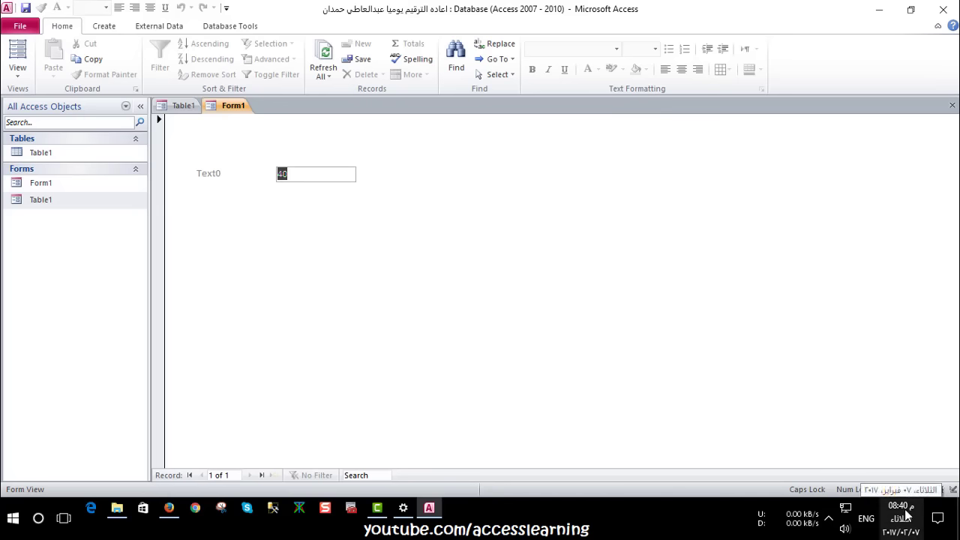
pyautogui.rightClick(232, 228)
pyautogui.click(255, 268)
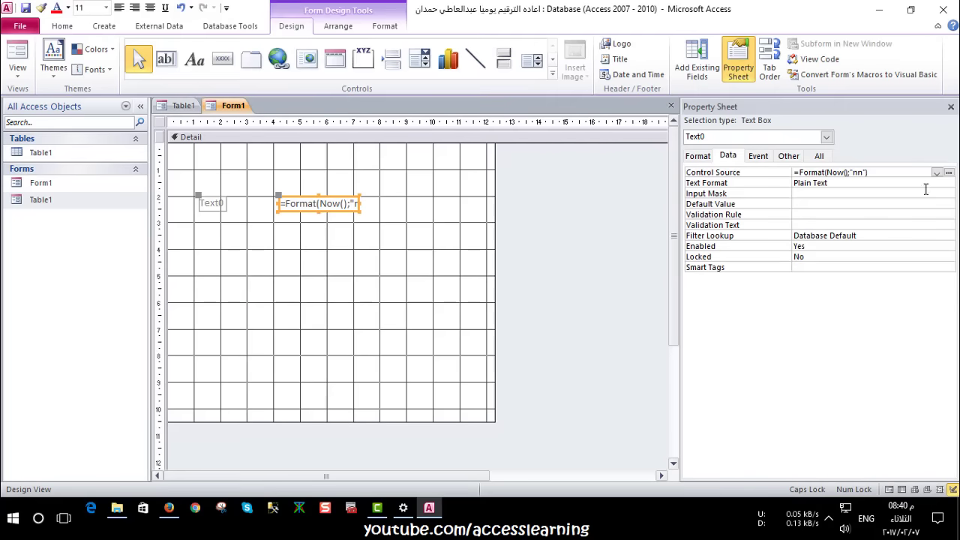
pyautogui.click(845, 174)
pyautogui.write('SS')
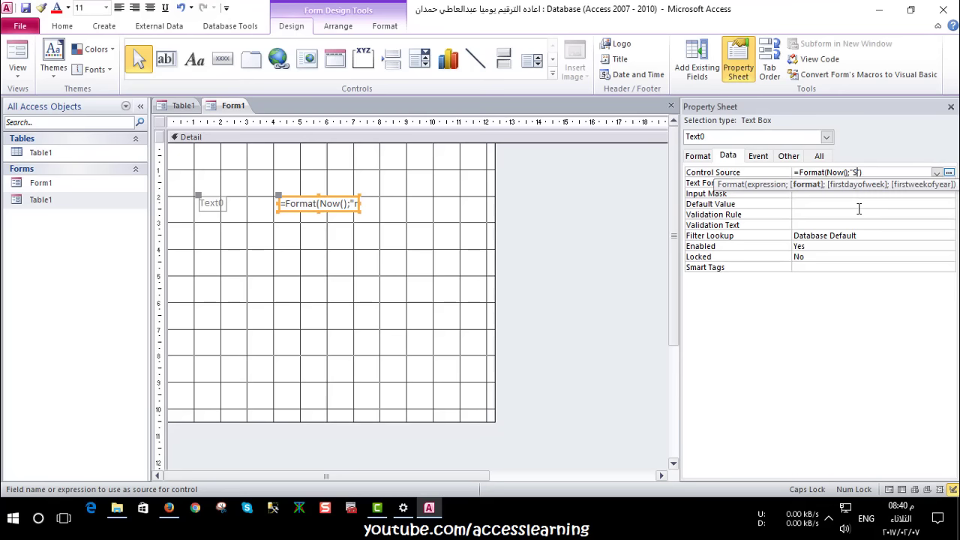
pyautogui.click(15, 81)
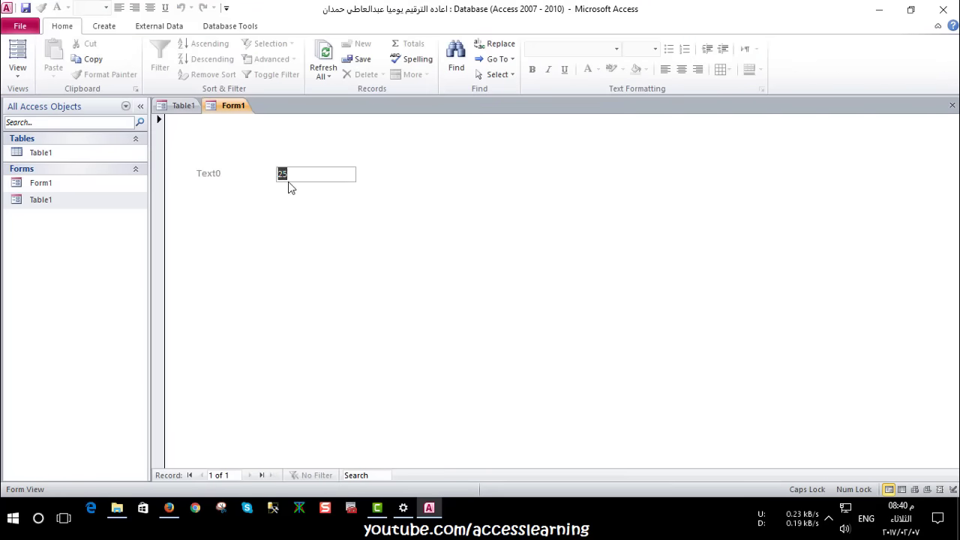
# Change Text0 to =Format(Now();"D/MM/YY"), preview 7/02/17, and close Form1
pyautogui.rightClick(248, 149)
pyautogui.click(289, 187)
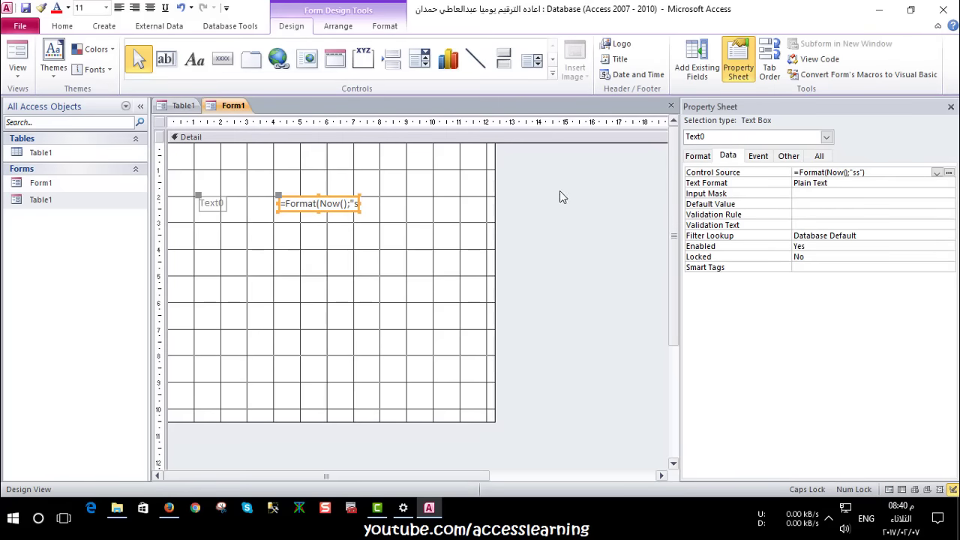
pyautogui.click(773, 177)
pyautogui.hotkey('ctrl', 'F2')
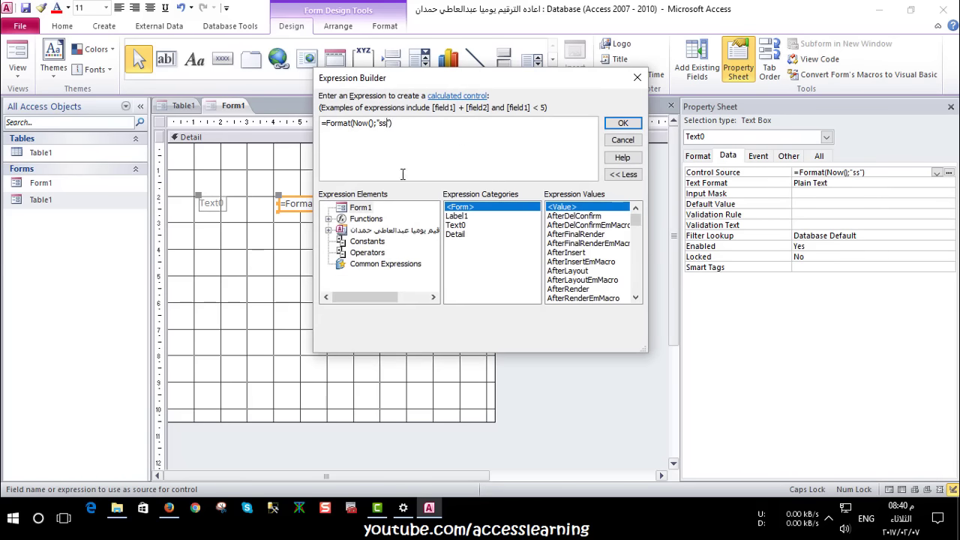
pyautogui.press('BackSpace')
pyautogui.press('BackSpace')
pyautogui.write('D/')
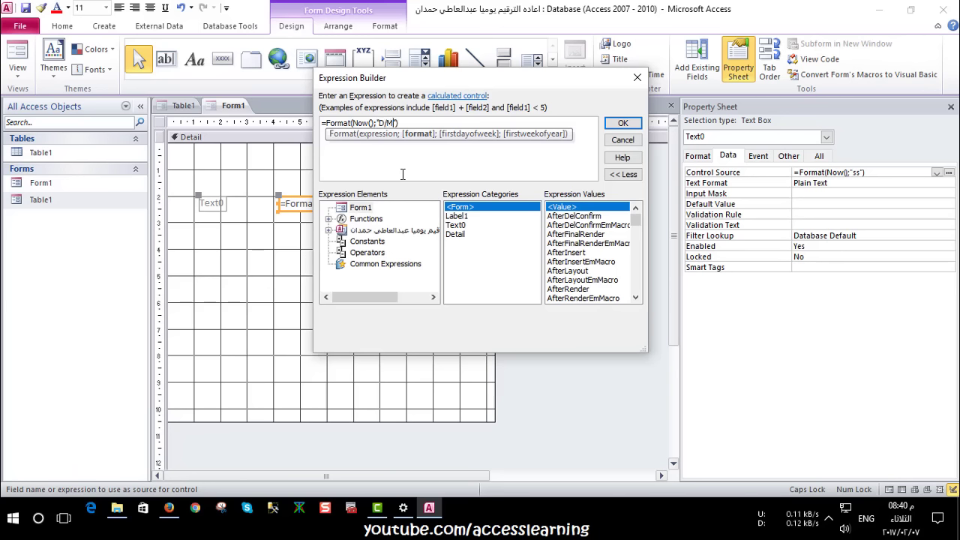
pyautogui.write('M/')
pyautogui.write('YY')
pyautogui.click(423, 155)
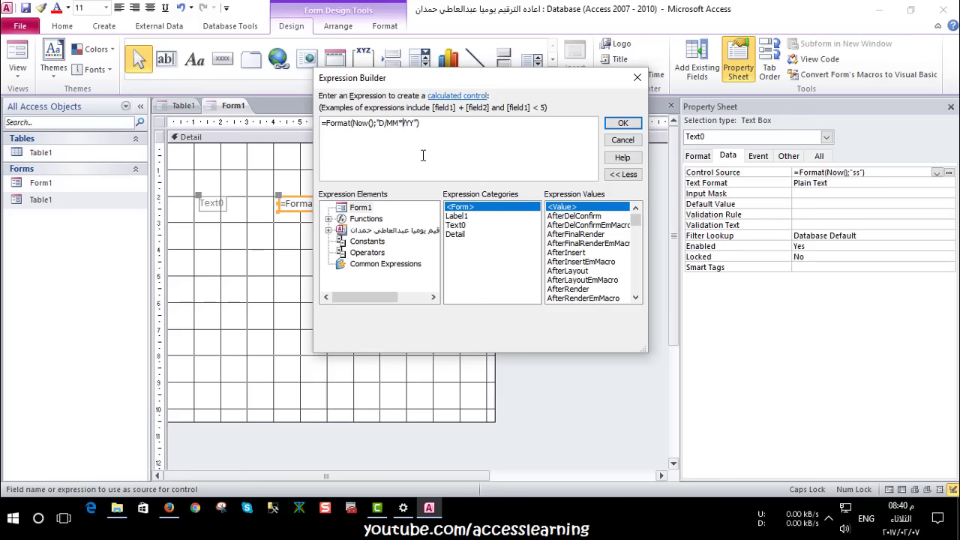
pyautogui.click(622, 123)
pyautogui.click(18, 56)
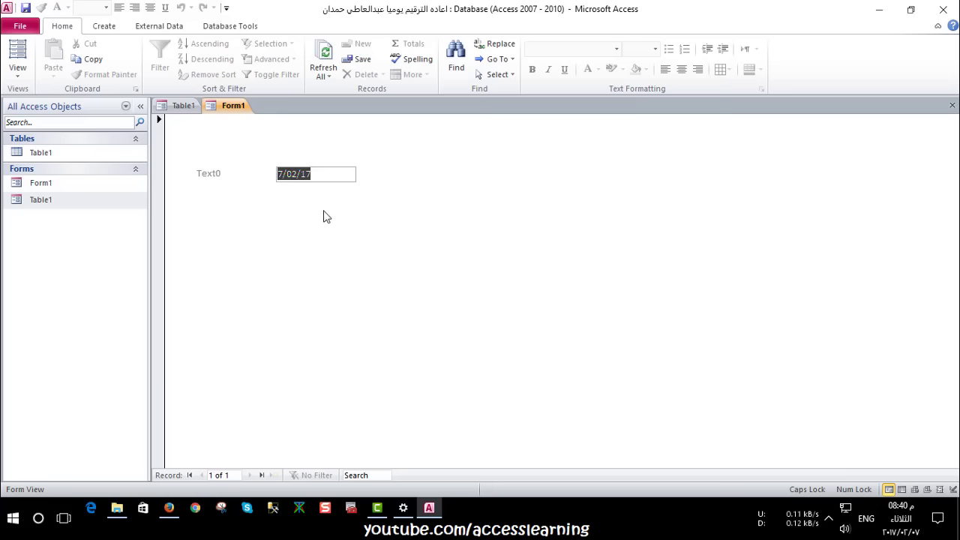
pyautogui.click(952, 105)
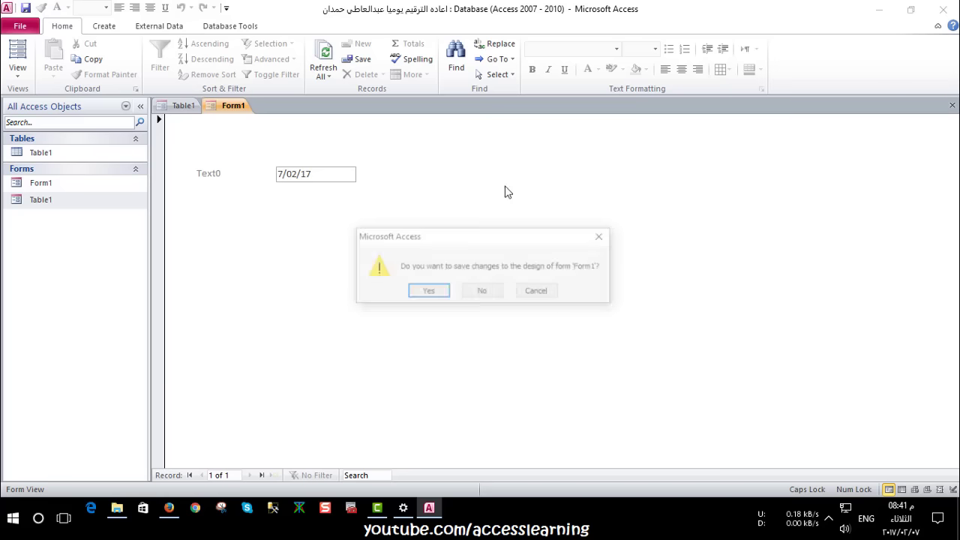
# Answer Form1's save prompt, then review Text8's Format yy, mm and dd parts in the Expression Builder unchanged
pyautogui.click(424, 293)
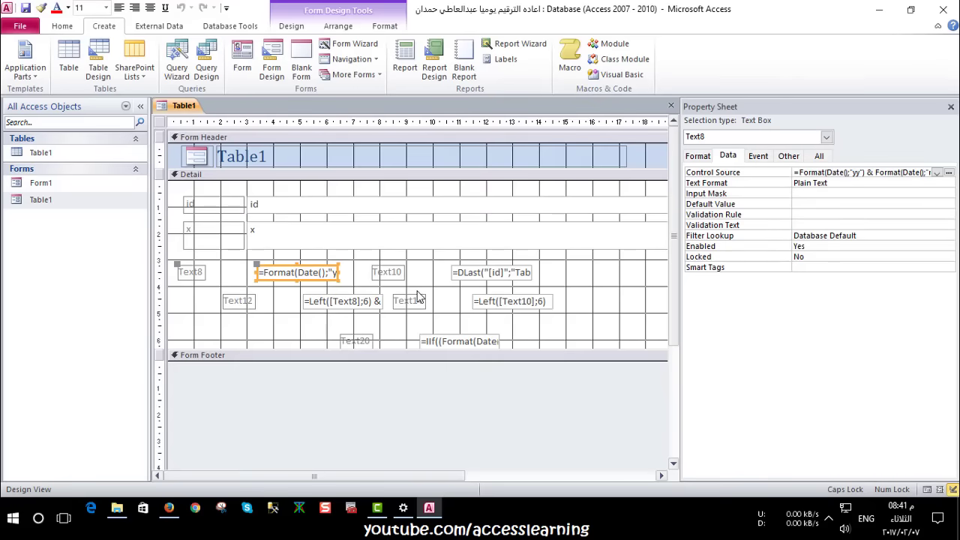
pyautogui.click(949, 172)
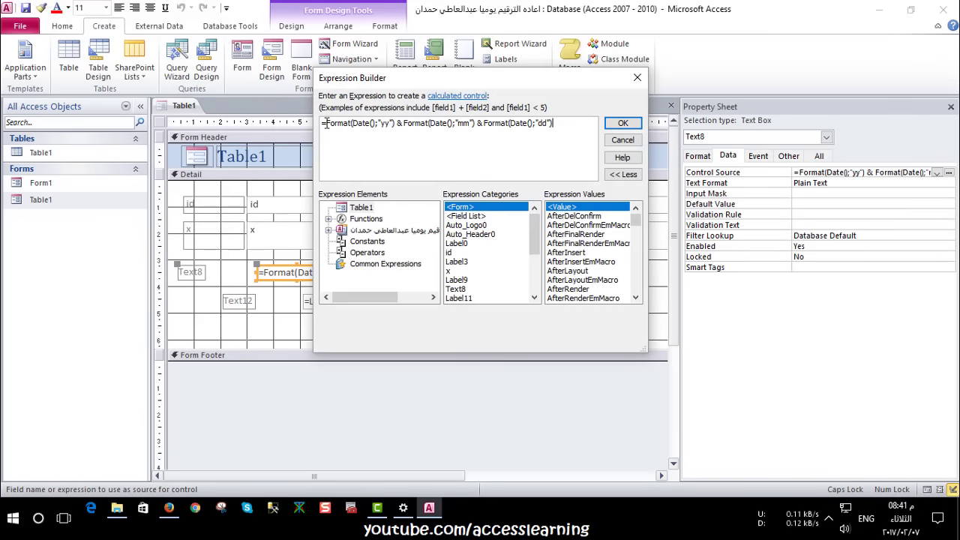
pyautogui.moveTo(326, 122); pyautogui.dragTo(398, 124)
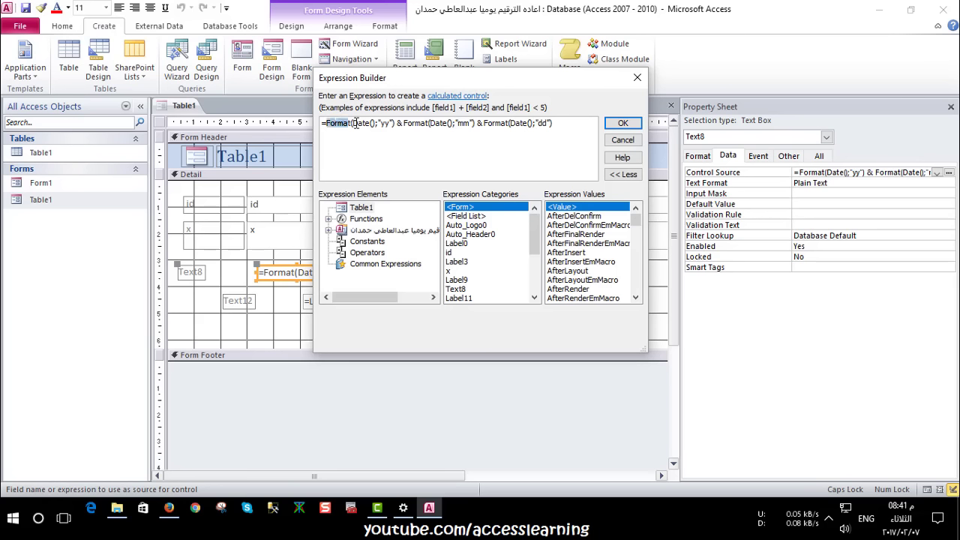
pyautogui.click(399, 122)
pyautogui.moveTo(403, 124); pyautogui.dragTo(476, 125)
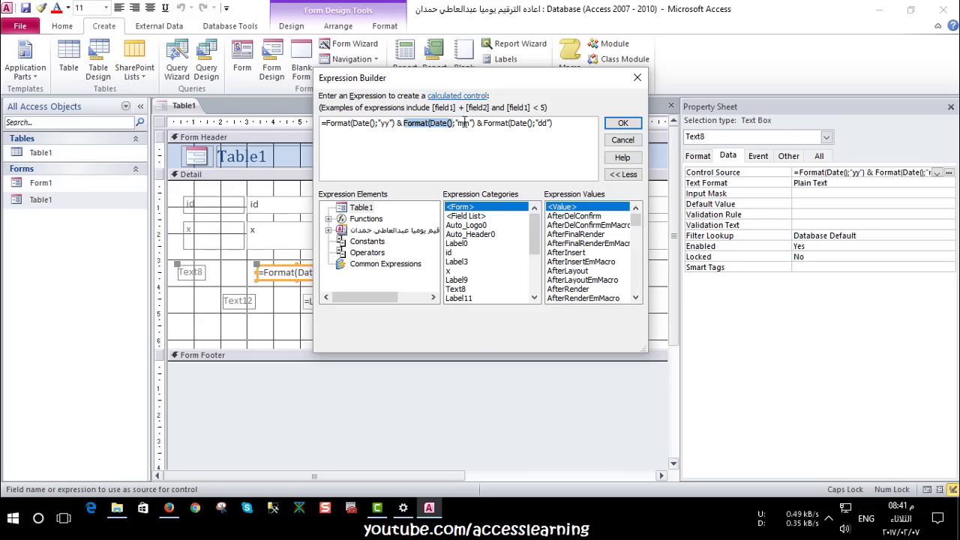
pyautogui.click(479, 125)
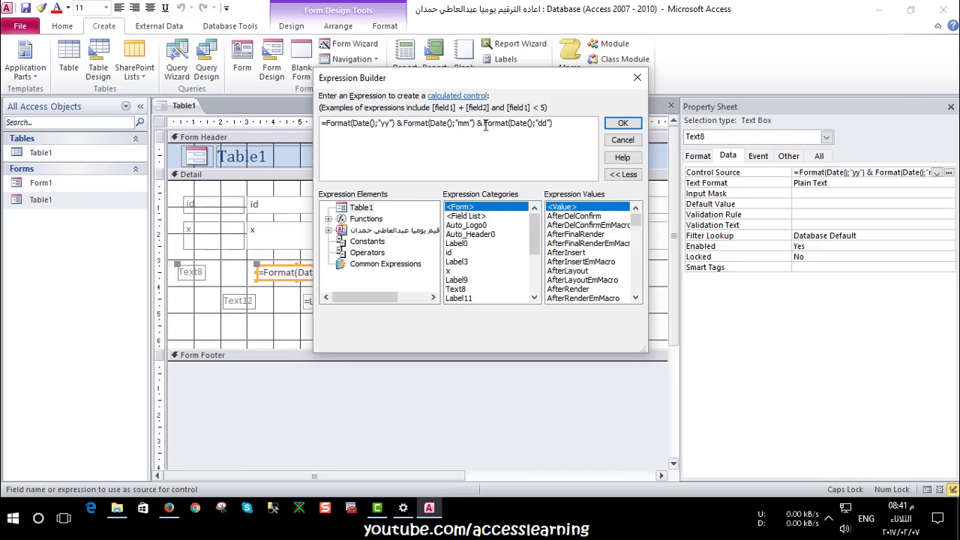
pyautogui.moveTo(484, 125); pyautogui.dragTo(557, 125)
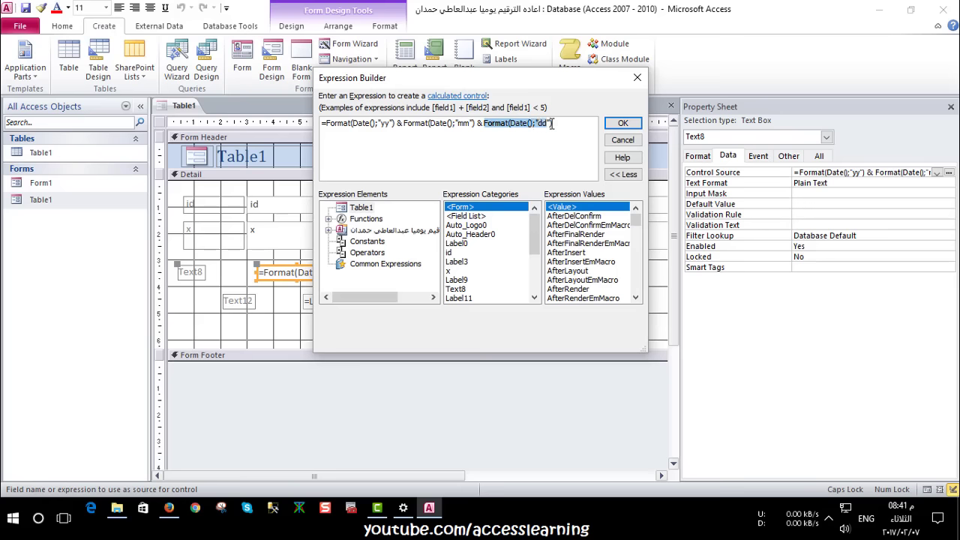
pyautogui.click(622, 123)
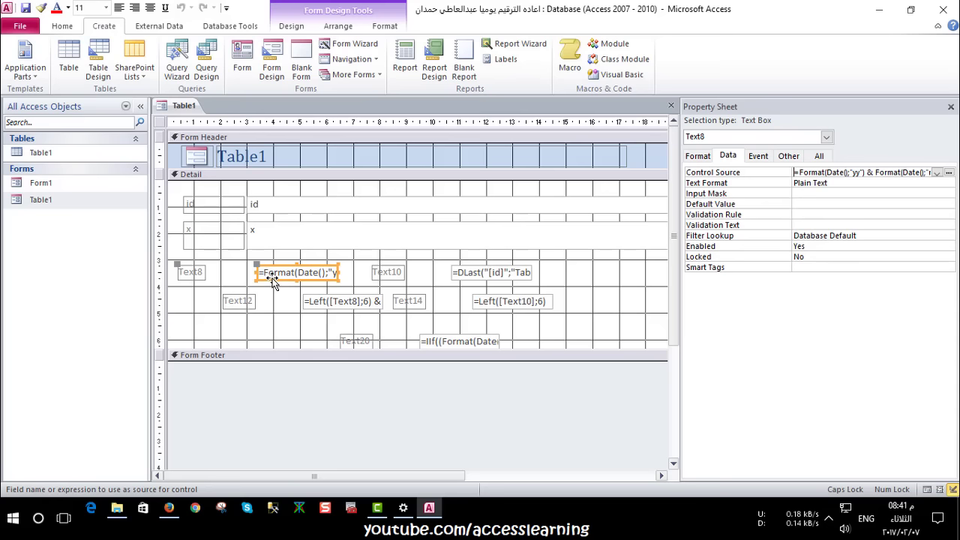
pyautogui.click(283, 276)
# Set Visible to Yes for Text8 and the other helper boxes, then show the form with values 170207 and 1702076
pyautogui.click(698, 155)
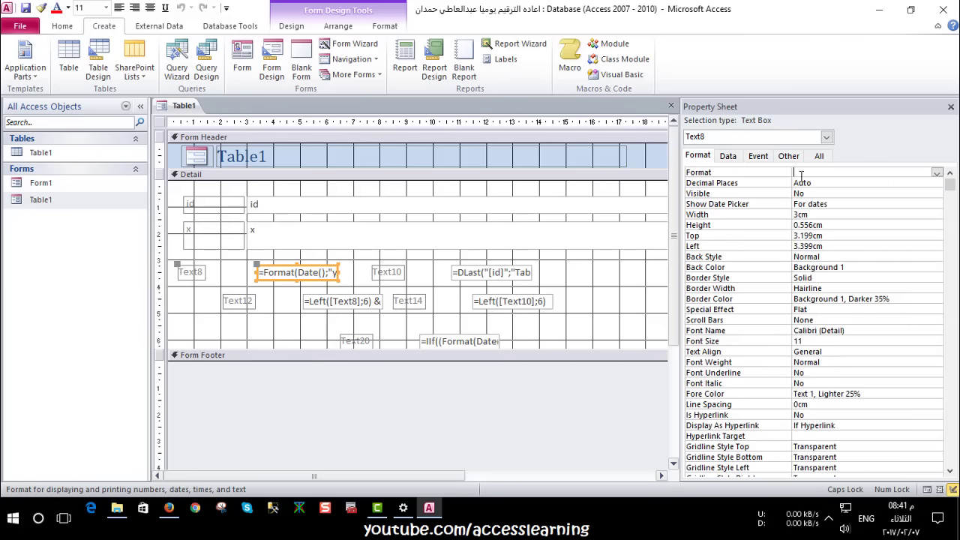
pyautogui.click(809, 193)
pyautogui.moveTo(588, 284); pyautogui.dragTo(529, 267)
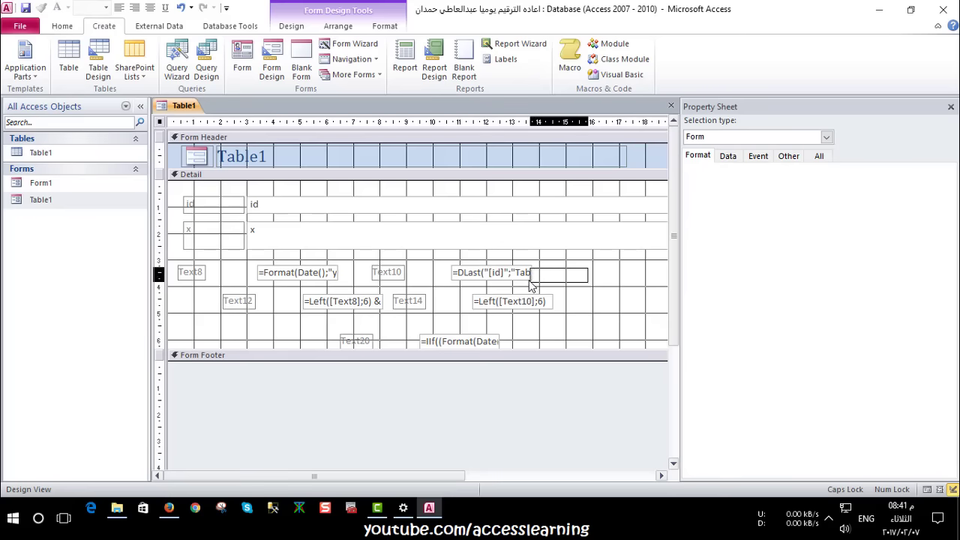
pyautogui.click(465, 343)
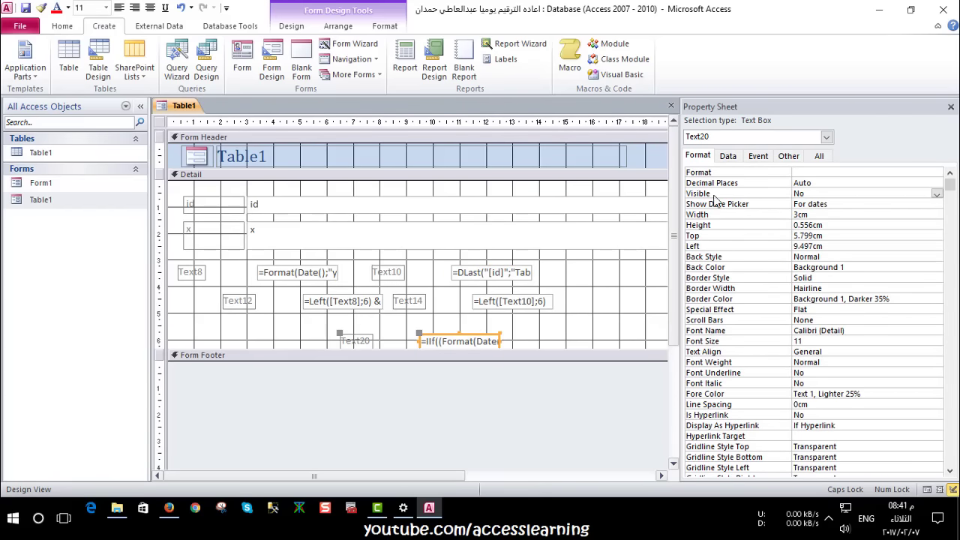
pyautogui.click(539, 301)
pyautogui.click(811, 193)
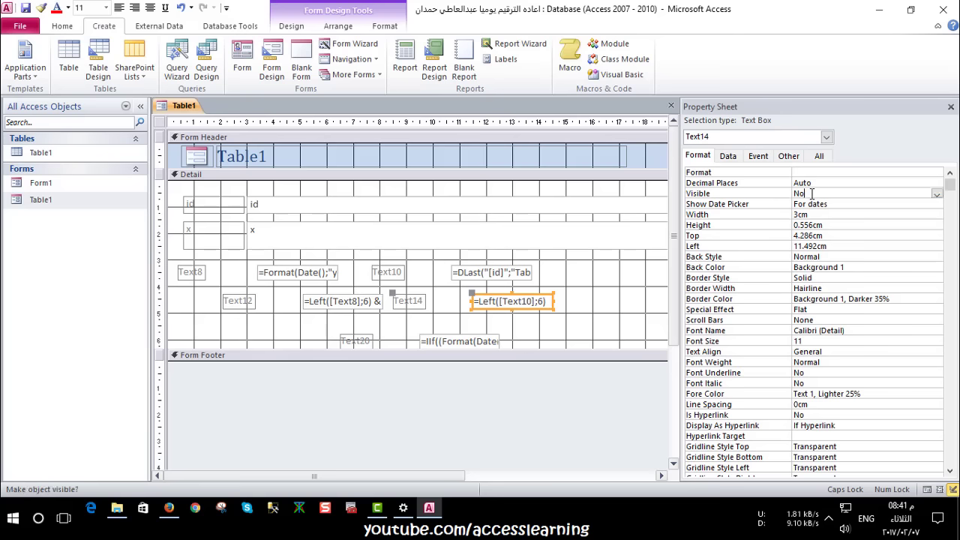
pyautogui.click(354, 303)
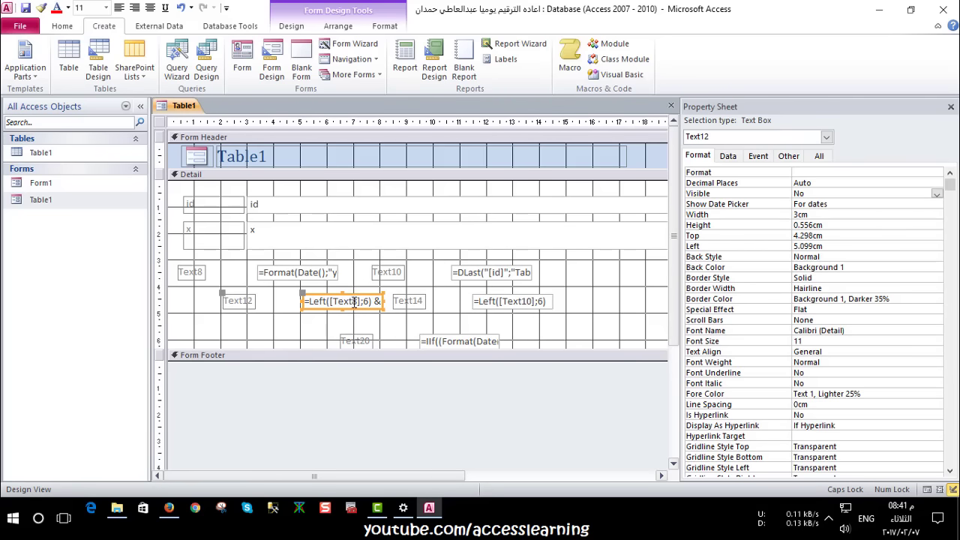
pyautogui.click(313, 275)
pyautogui.click(292, 25)
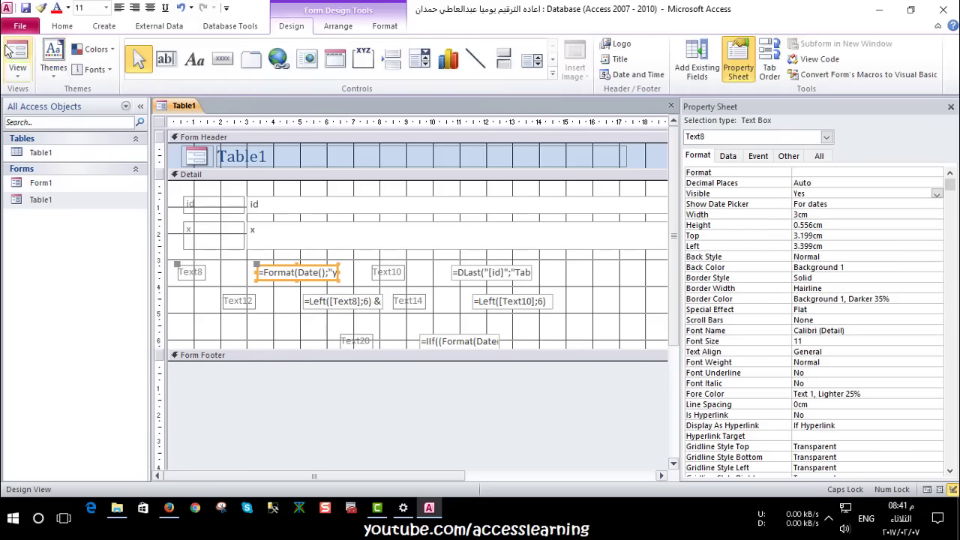
pyautogui.click(16, 54)
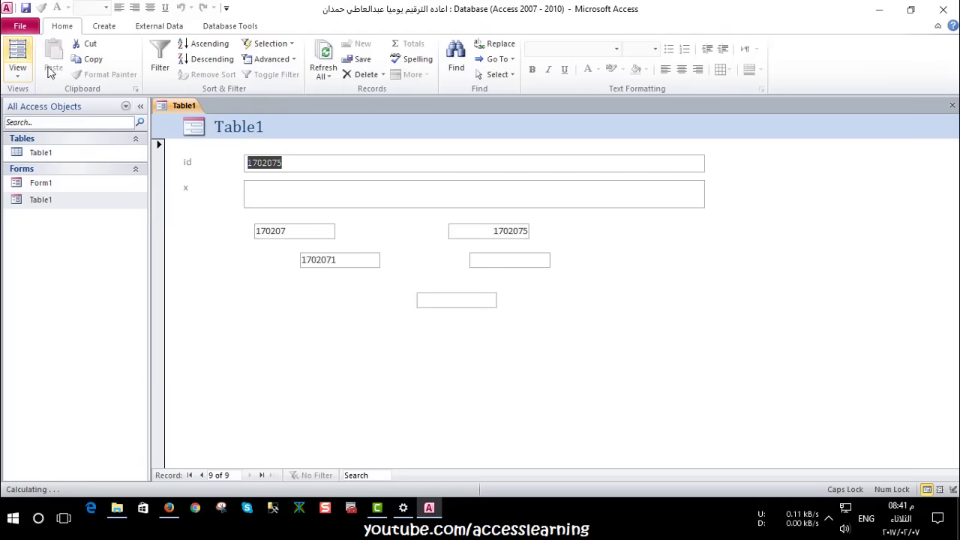
pyautogui.rightClick(230, 234)
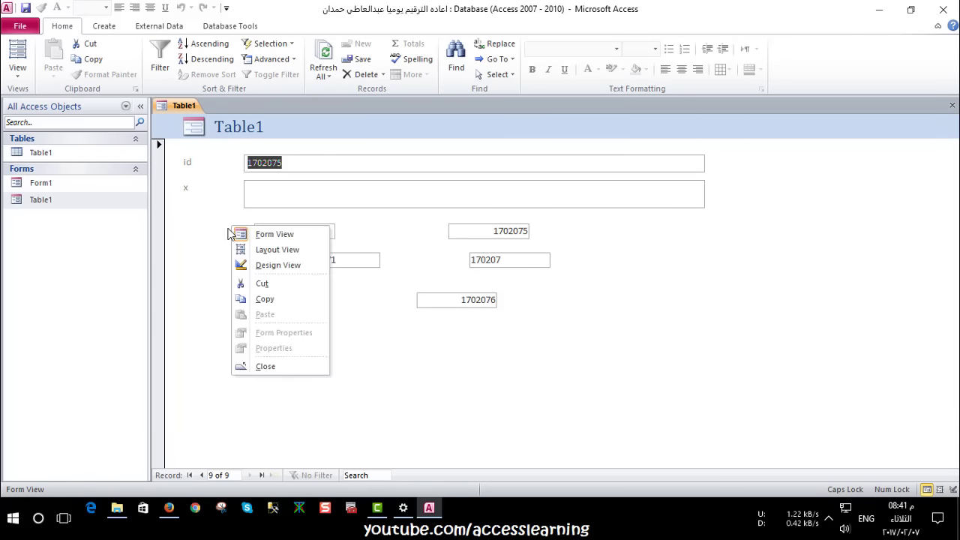
# Return to Design View and check Text12's Control Source =Left([Text8];6) & 1 on the Data tab
pyautogui.click(241, 266)
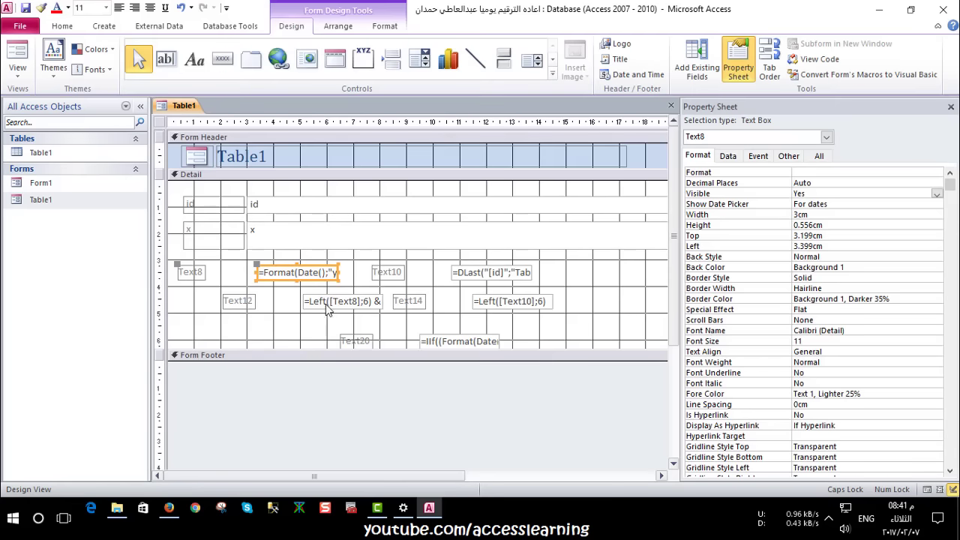
pyautogui.click(326, 304)
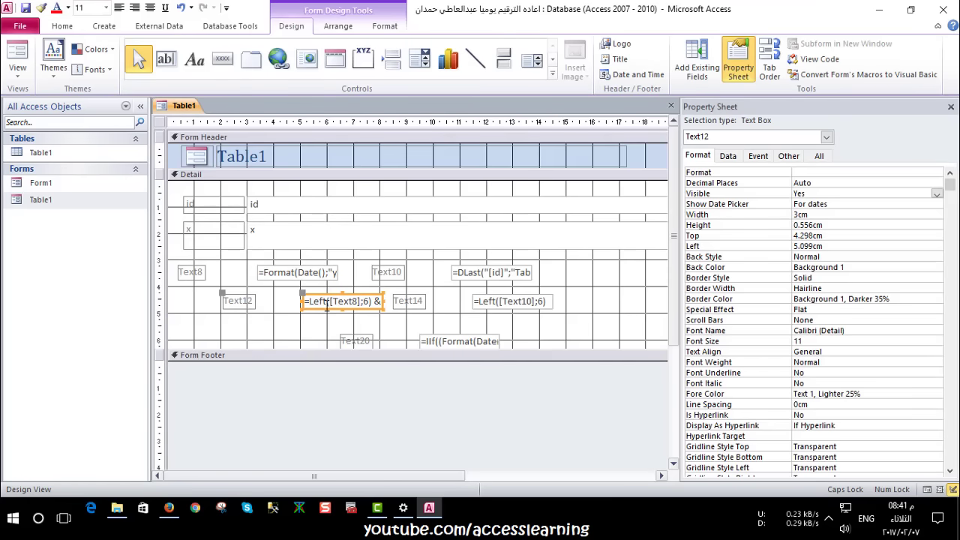
pyautogui.click(728, 155)
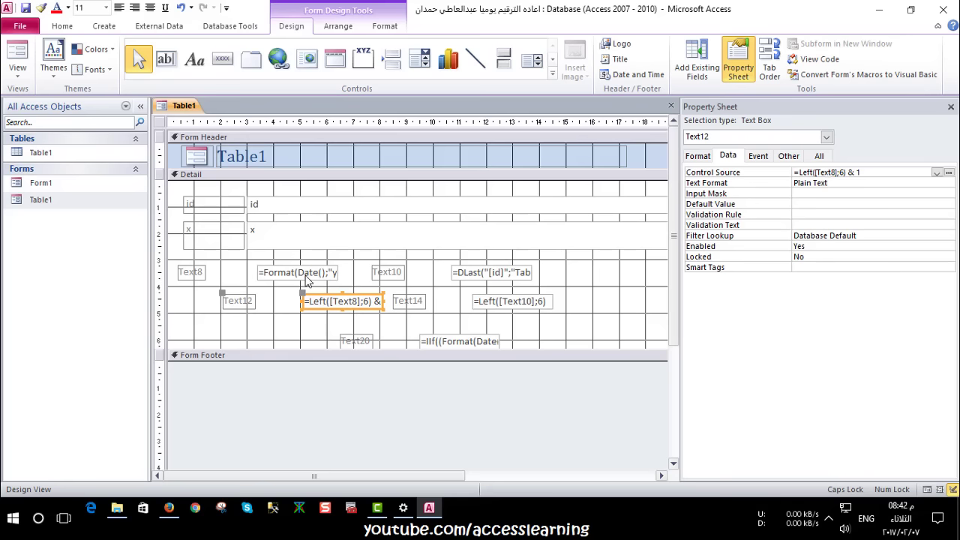
pyautogui.click(312, 276)
pyautogui.click(326, 302)
# Preview the form, select the whole 170207 helper value, then go back to Design View
pyautogui.click(17, 53)
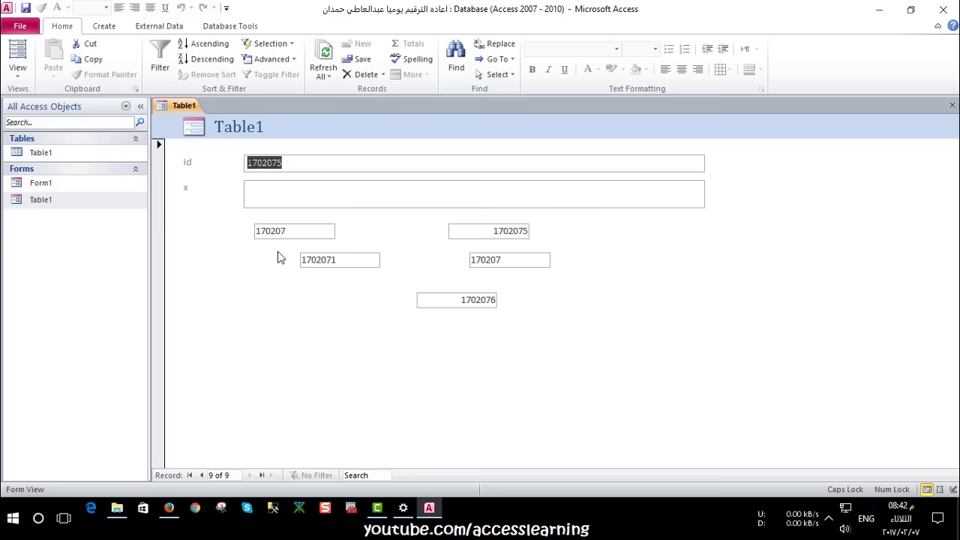
pyautogui.moveTo(296, 225); pyautogui.dragTo(230, 230)
pyautogui.rightClick(228, 224)
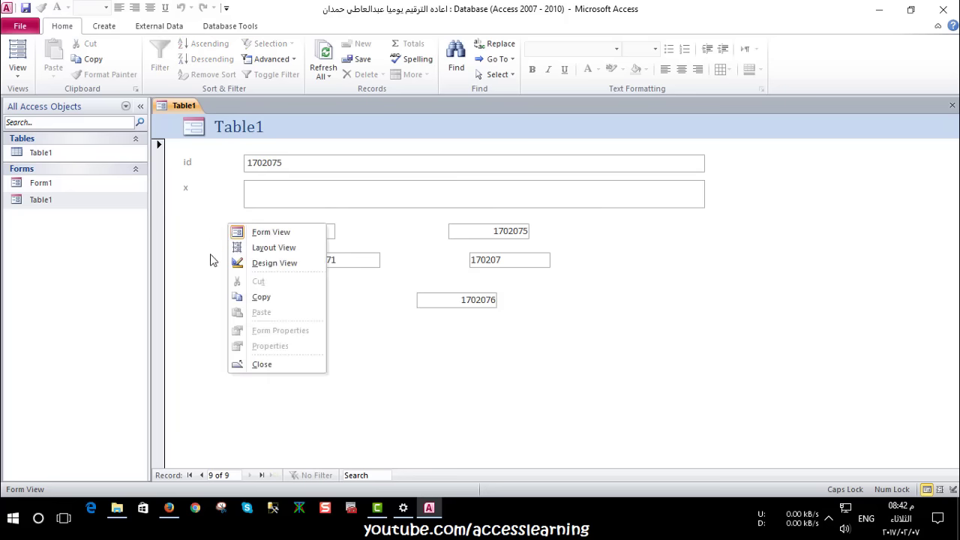
pyautogui.click(192, 232)
pyautogui.click(275, 233)
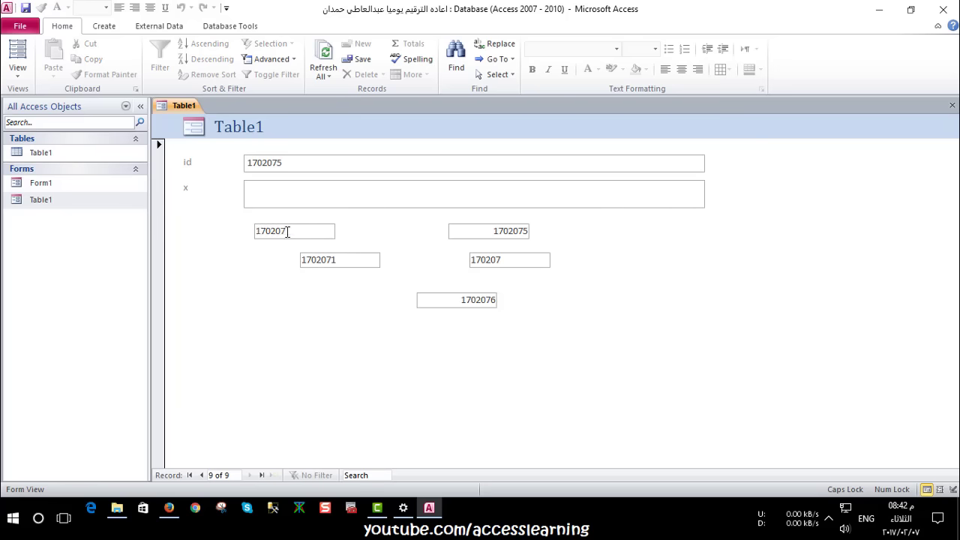
pyautogui.rightClick(221, 237)
pyautogui.click(194, 237)
pyautogui.press('End')
pyautogui.hotkey('shift', 'Home')
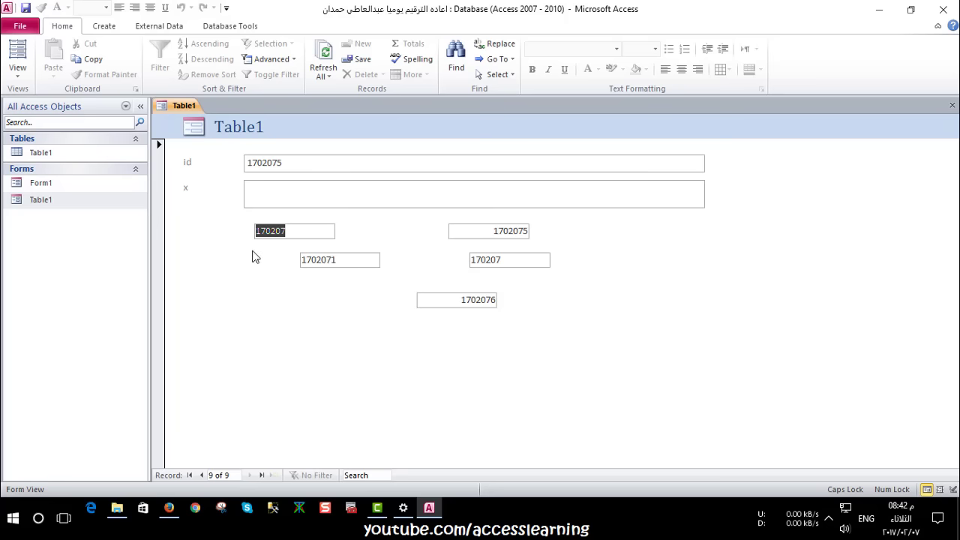
pyautogui.rightClick(245, 250)
pyautogui.click(270, 288)
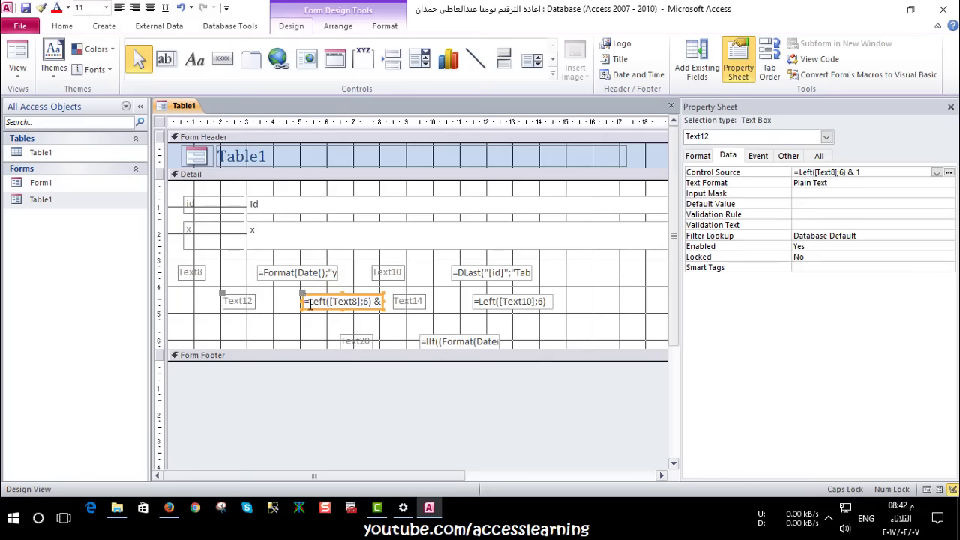
# Cut Text12's expression to =[Text8] & 1 and preview the resulting values in Form View
pyautogui.click(814, 173)
pyautogui.click(840, 174)
pyautogui.click(949, 173)
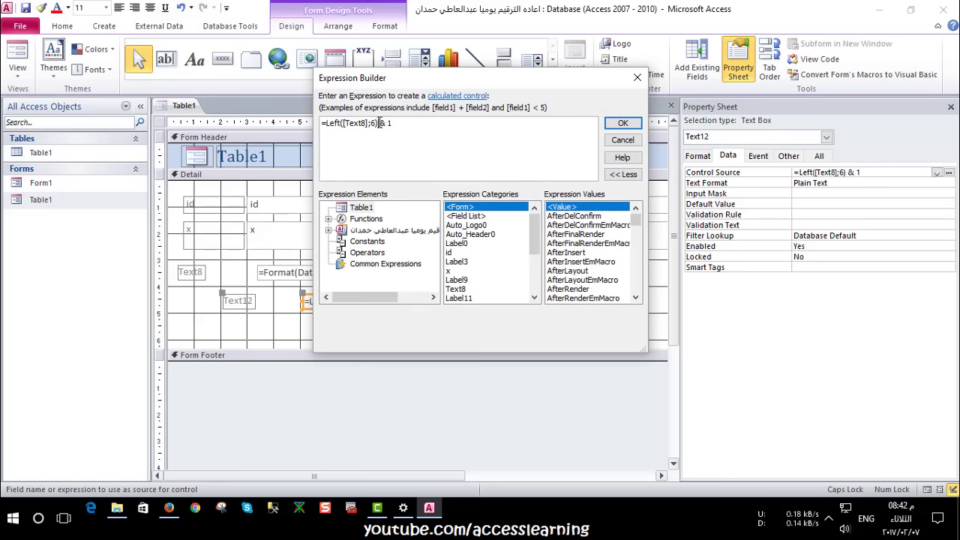
pyautogui.moveTo(379, 122); pyautogui.dragTo(326, 123)
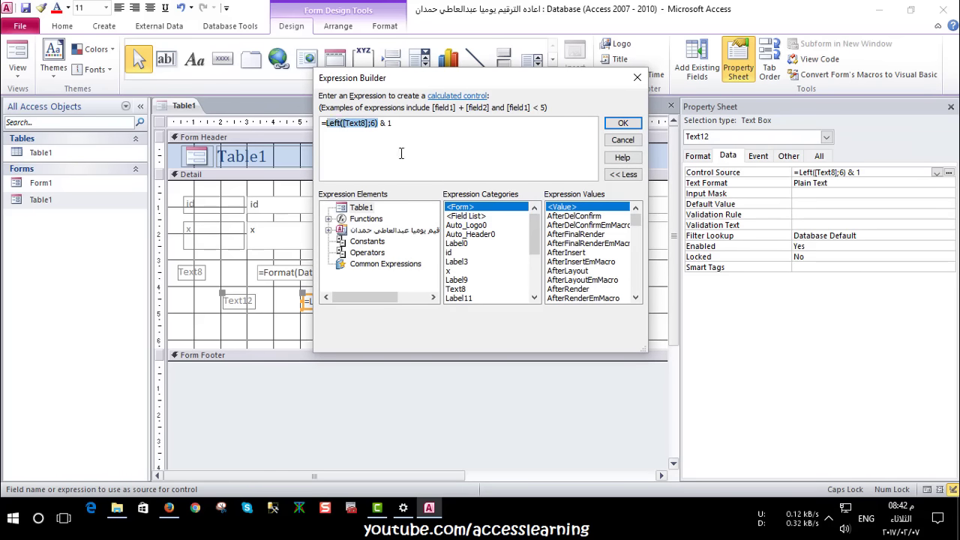
pyautogui.press('Delete')
pyautogui.write('TE')
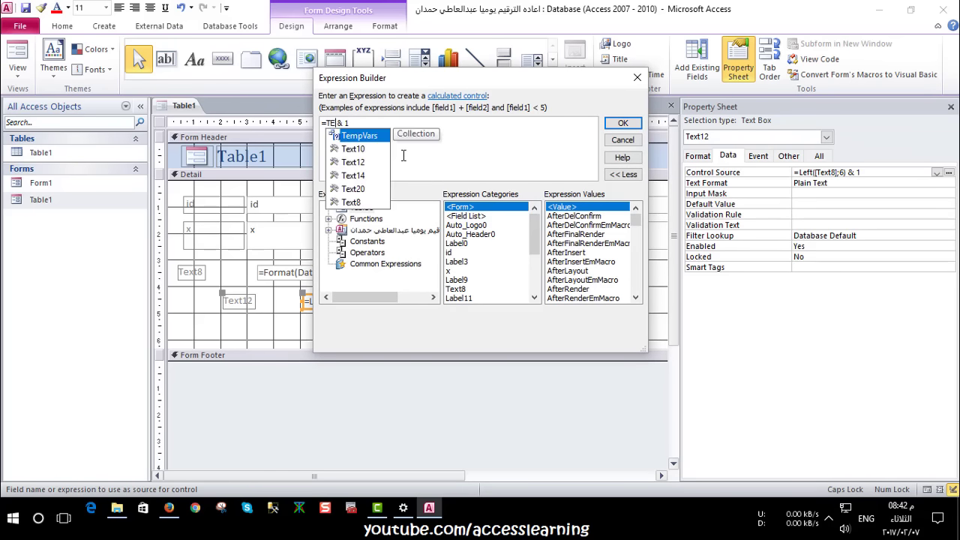
pyautogui.press('Down')
pyautogui.press('Down')
pyautogui.press('Down')
pyautogui.press('Down')
pyautogui.press('Down')
pyautogui.press('Tab')
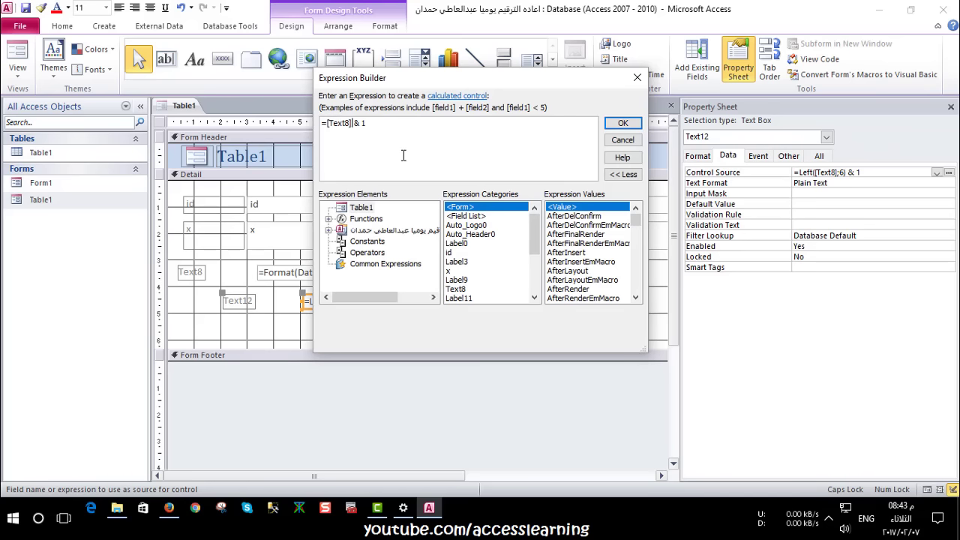
pyautogui.click(622, 123)
pyautogui.click(17, 58)
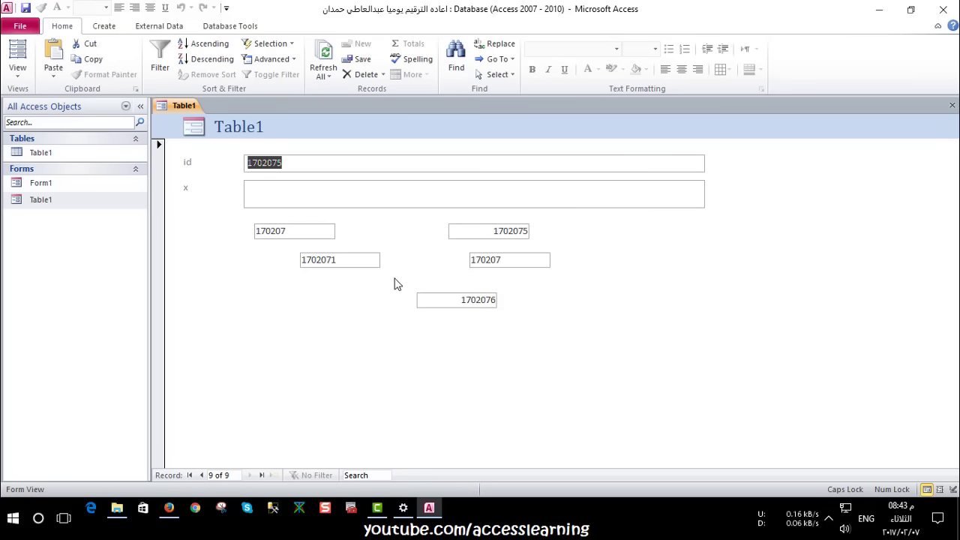
# Inspect the id value 1702075, then restore Text12's Control Source to =Left([Text8];6) & 1
pyautogui.rightClick(393, 235)
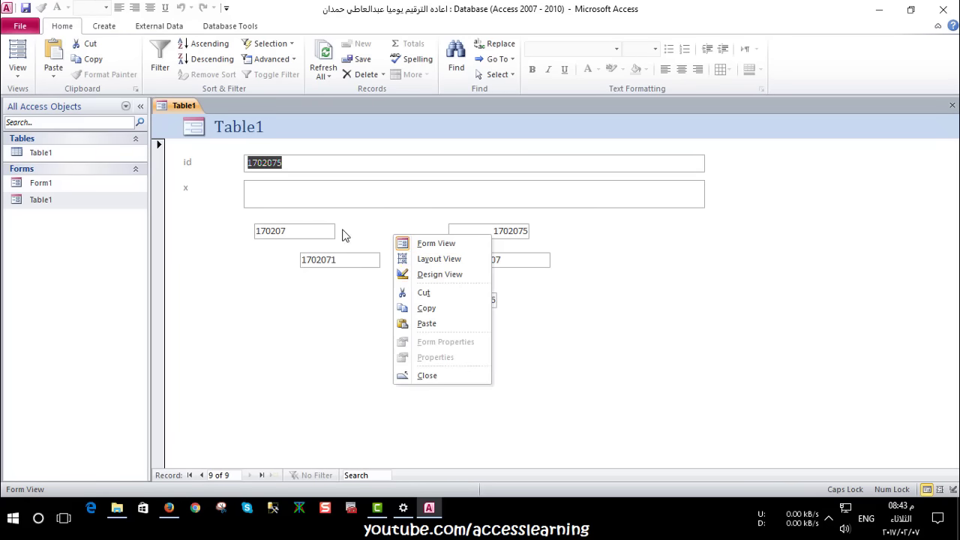
pyautogui.click(369, 234)
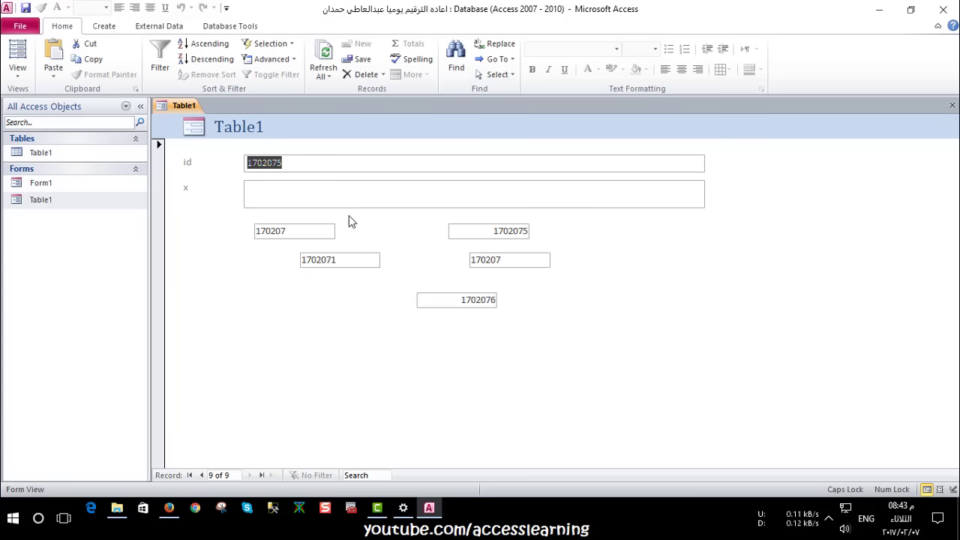
pyautogui.click(283, 167)
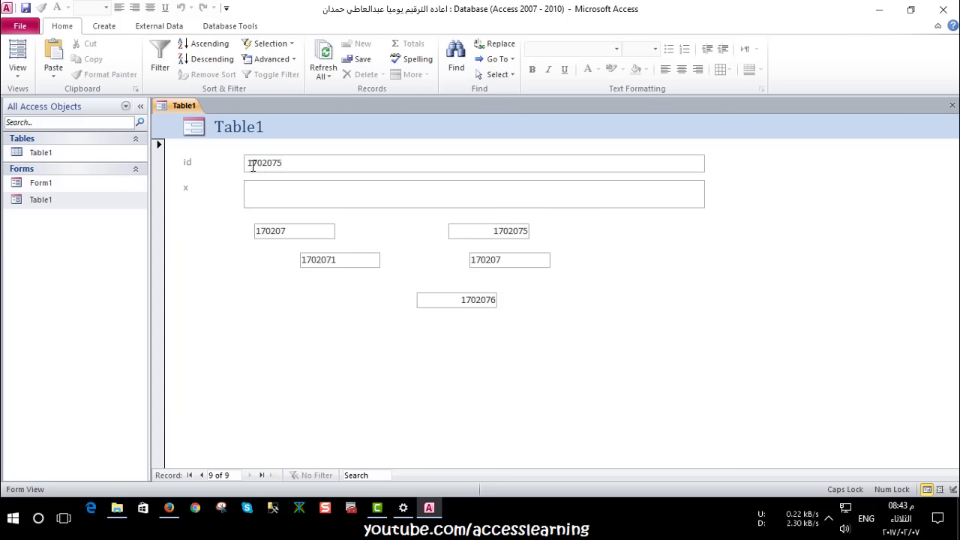
pyautogui.click(249, 163)
pyautogui.rightClick(345, 225)
pyautogui.click(357, 260)
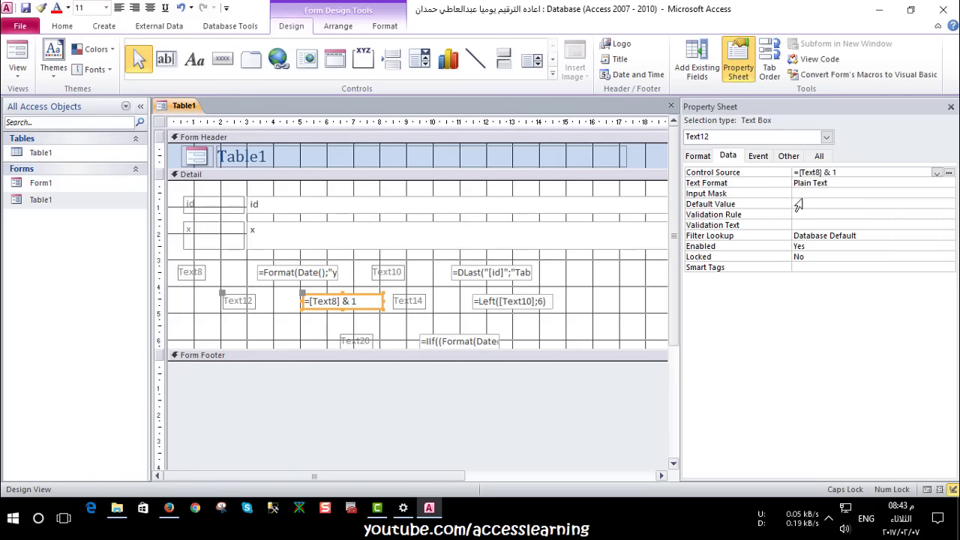
pyautogui.click(949, 173)
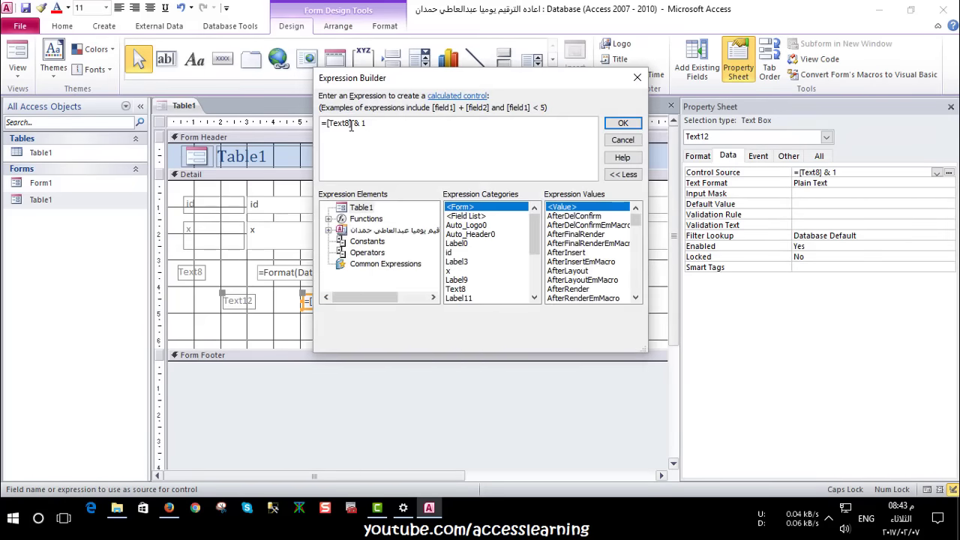
pyautogui.moveTo(351, 125); pyautogui.dragTo(325, 125)
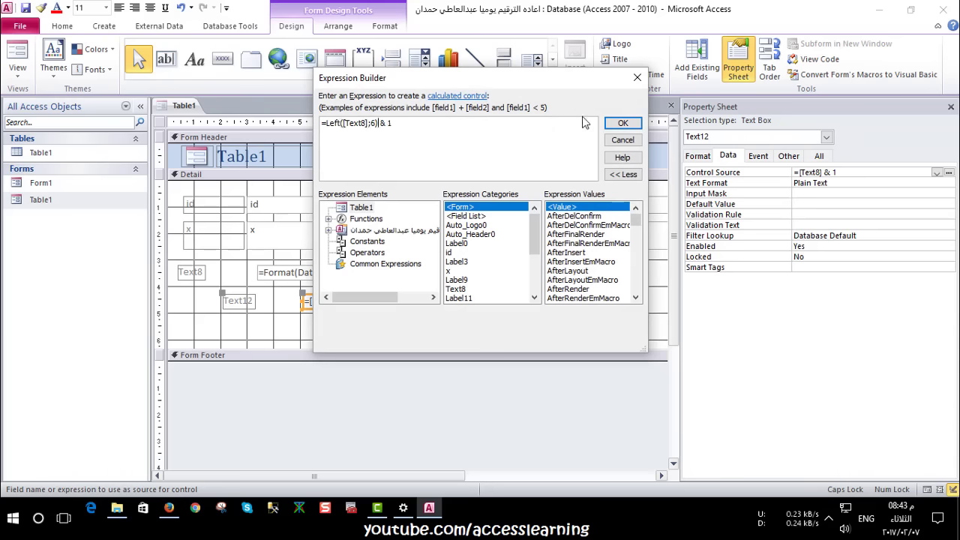
pyautogui.click(623, 123)
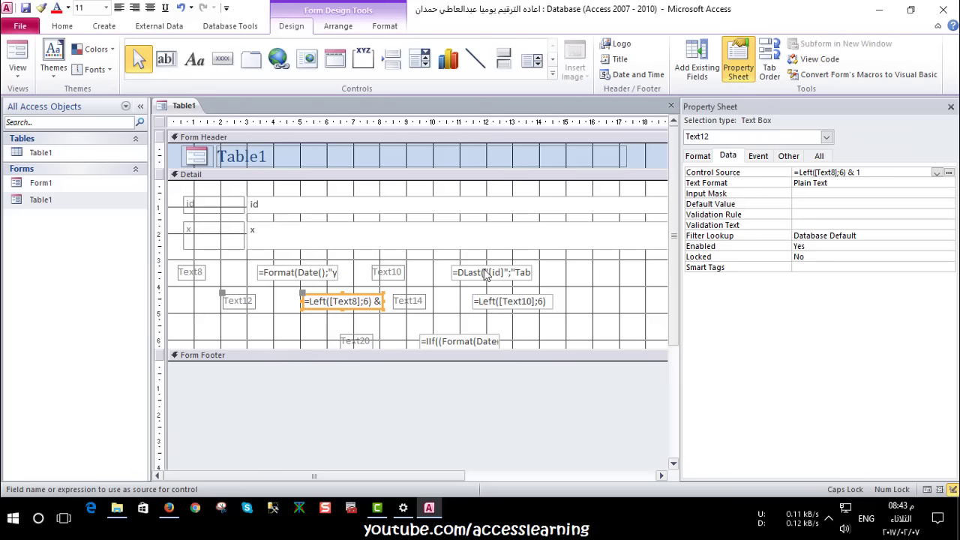
pyautogui.click(452, 209)
pyautogui.click(446, 237)
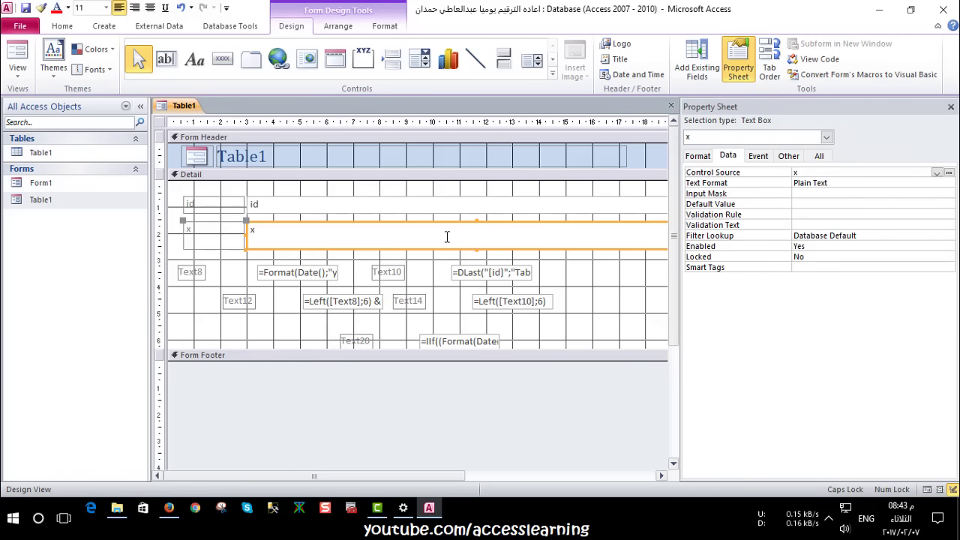
pyautogui.click(486, 274)
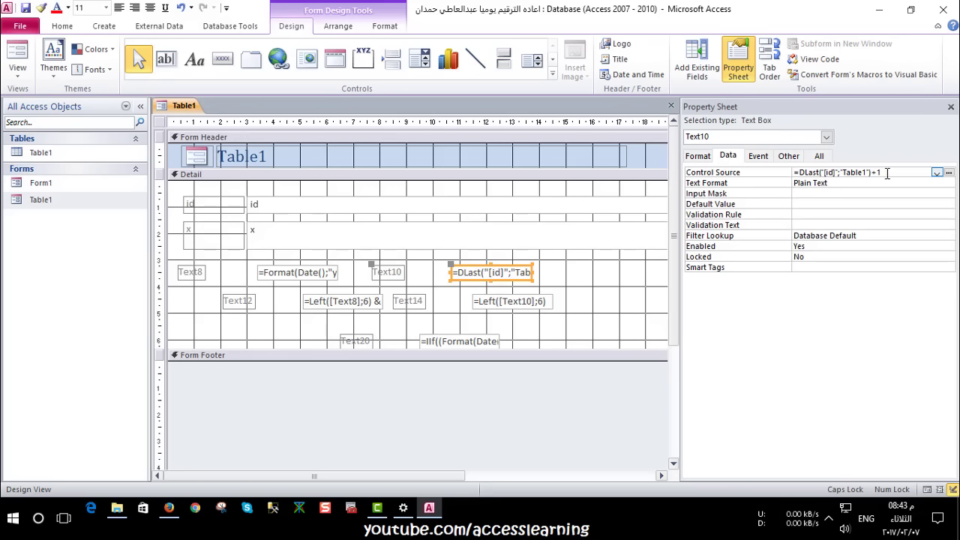
pyautogui.click(837, 172)
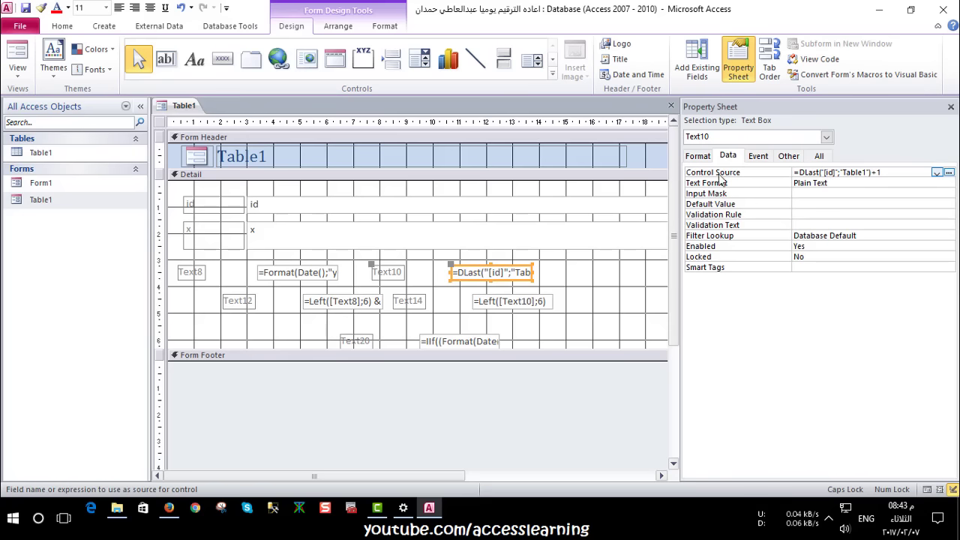
pyautogui.click(20, 51)
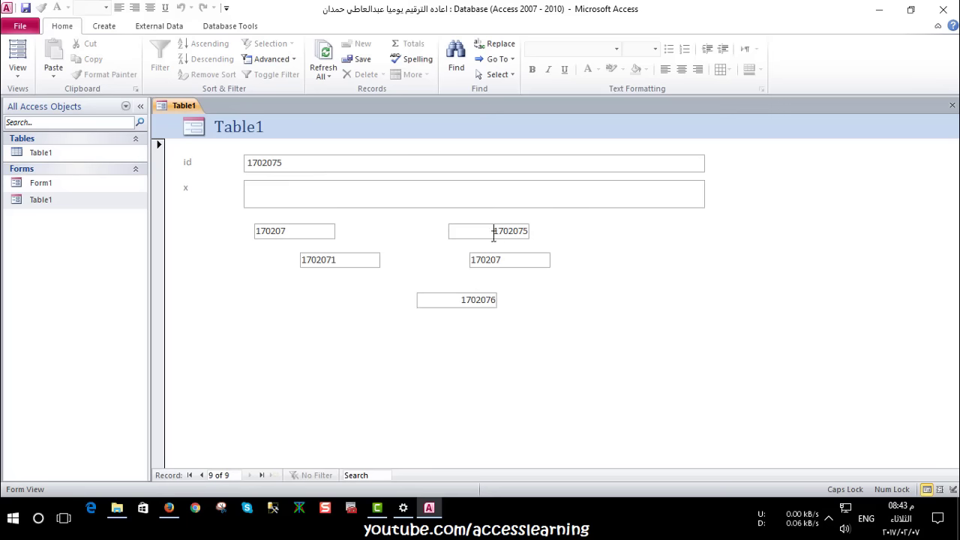
pyautogui.moveTo(494, 235); pyautogui.dragTo(575, 236)
pyautogui.click(517, 231)
pyautogui.rightClick(404, 229)
pyautogui.click(473, 263)
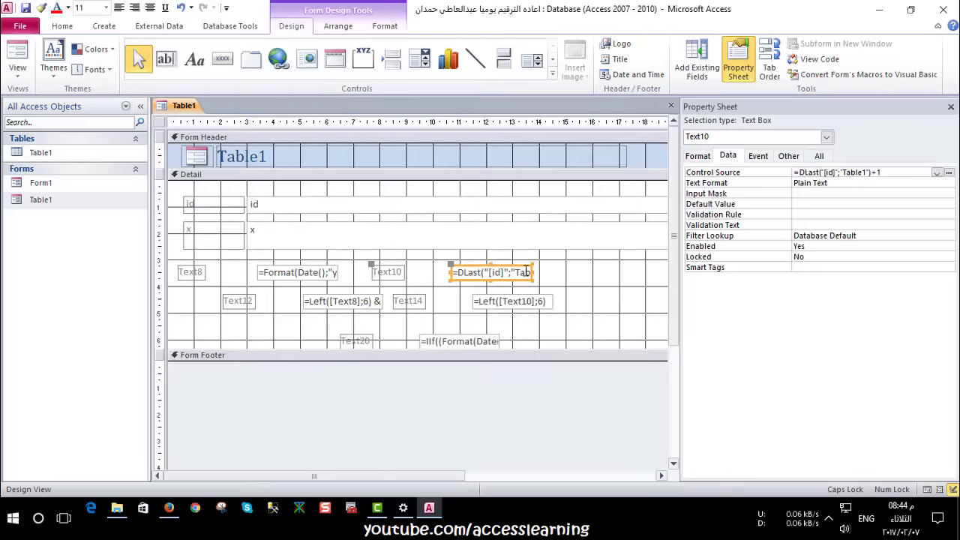
pyautogui.doubleClick(75, 153)
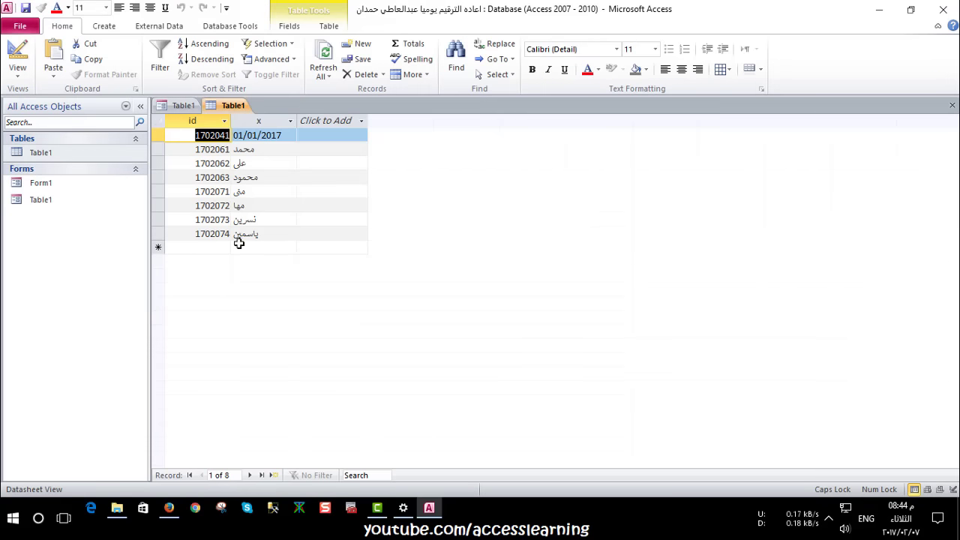
pyautogui.click(212, 234)
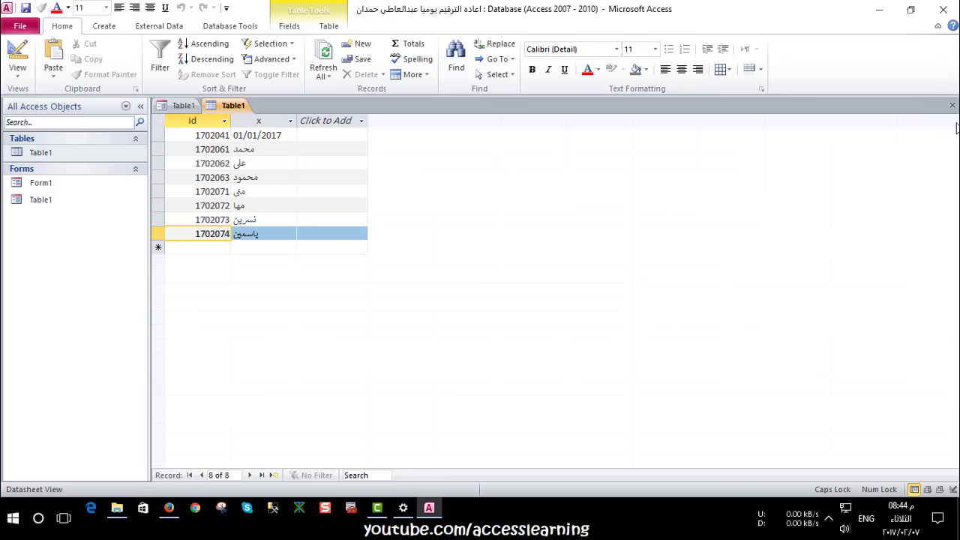
pyautogui.click(952, 105)
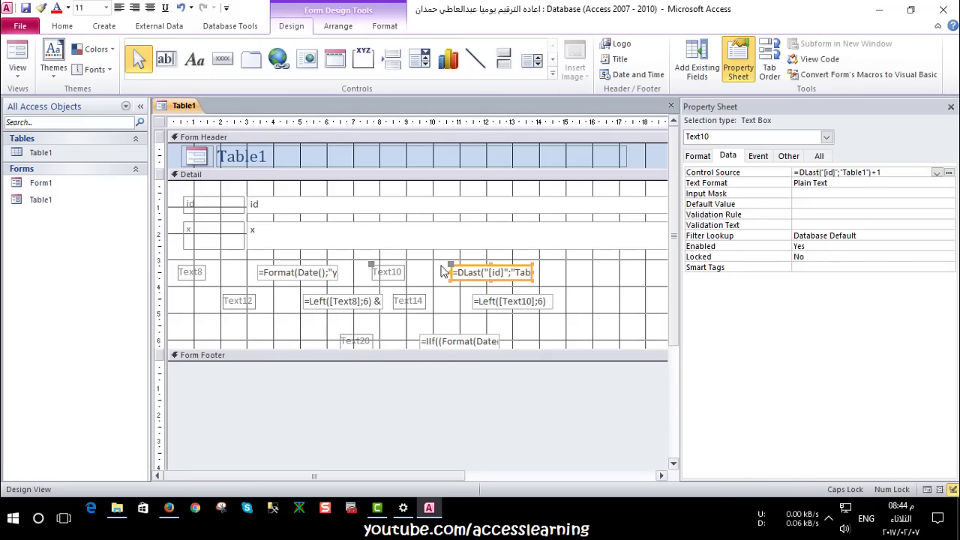
pyautogui.click(504, 308)
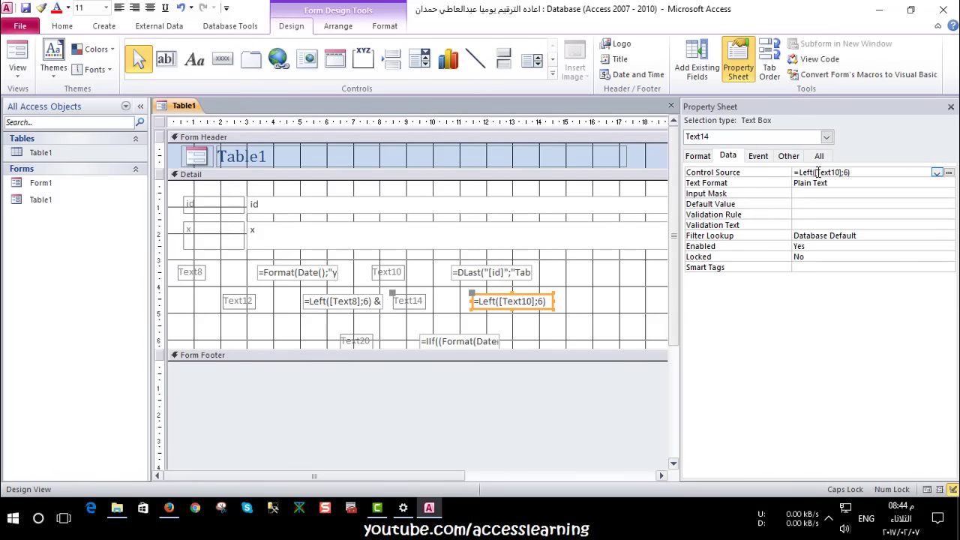
pyautogui.click(508, 276)
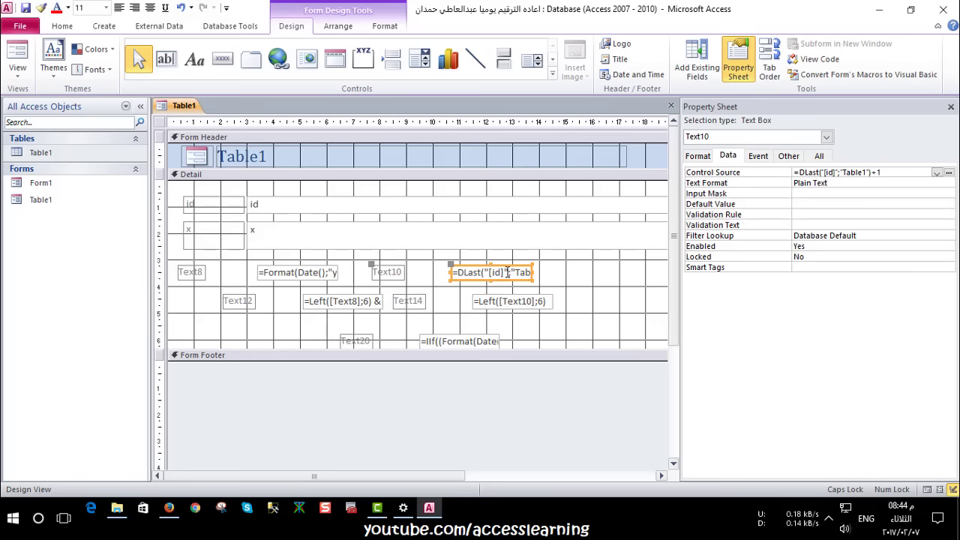
pyautogui.click(17, 57)
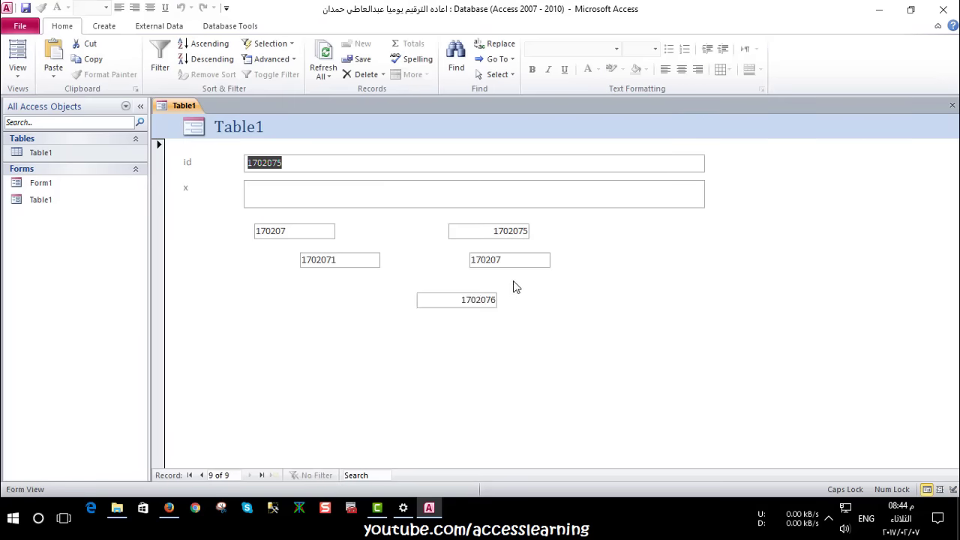
pyautogui.click(524, 230)
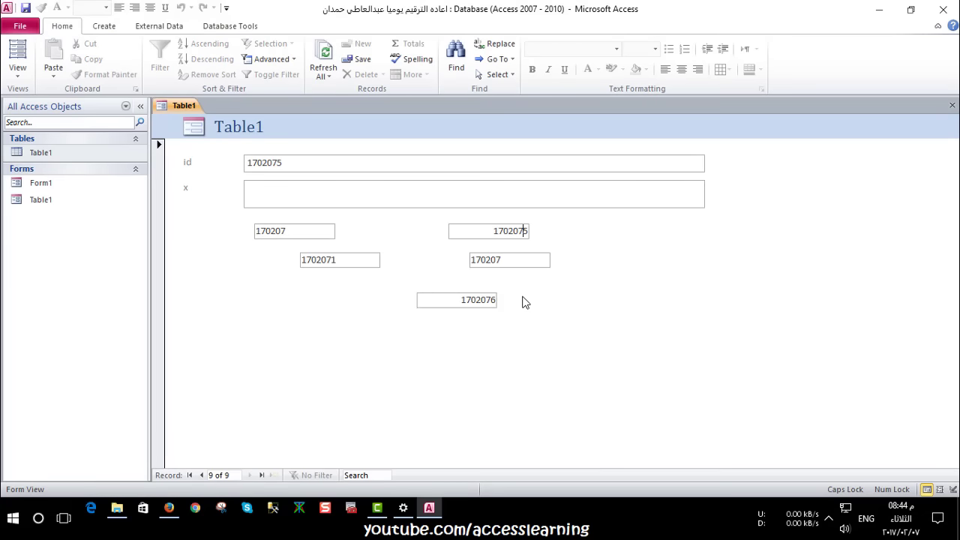
pyautogui.click(275, 231)
pyautogui.click(528, 231)
pyautogui.rightClick(417, 228)
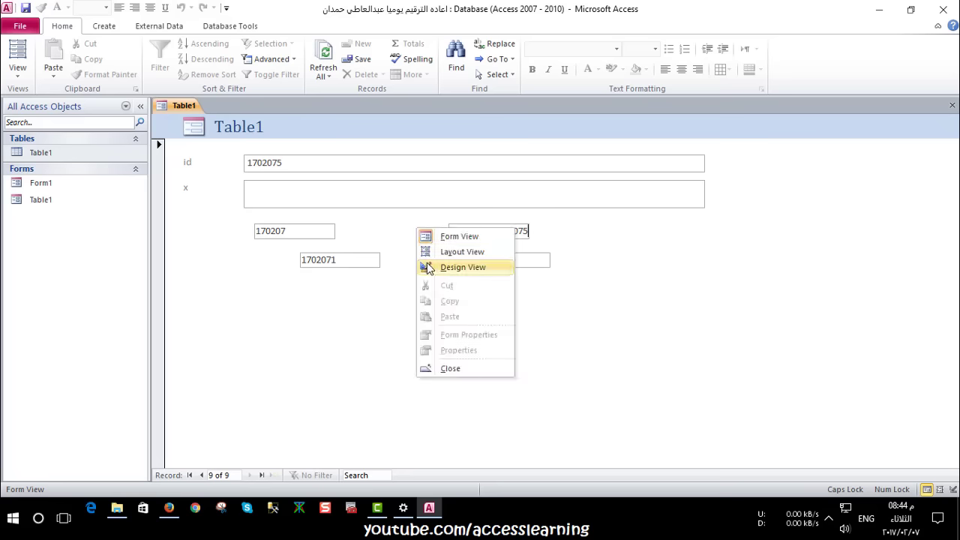
pyautogui.click(427, 268)
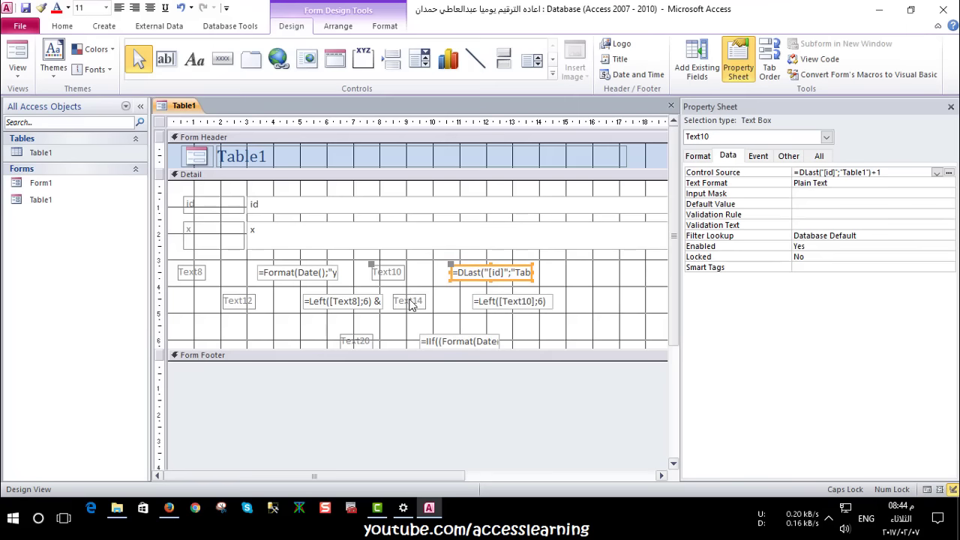
# Open Text20's IIf expression in the Expression Builder and highlight its yymmdd date comparison part
pyautogui.click(495, 327)
pyautogui.click(488, 341)
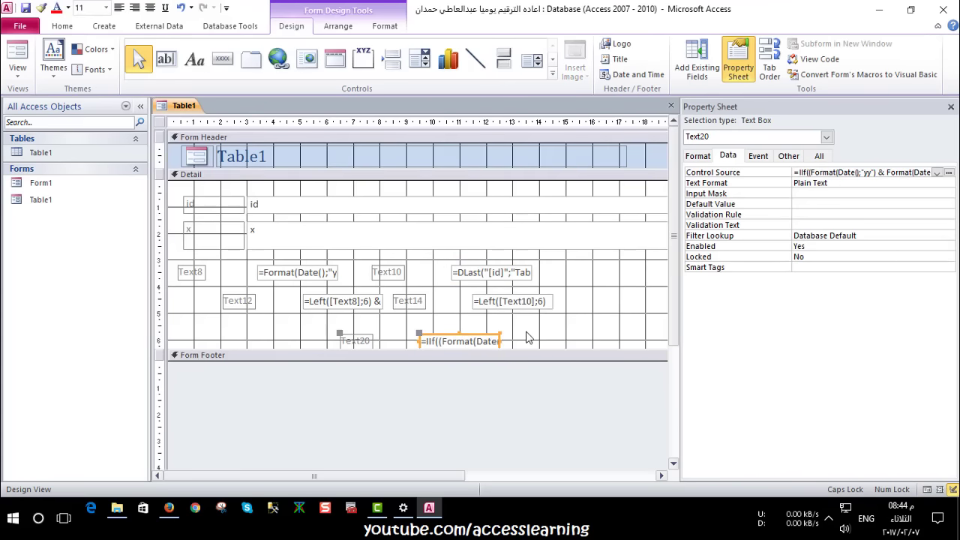
pyautogui.click(949, 172)
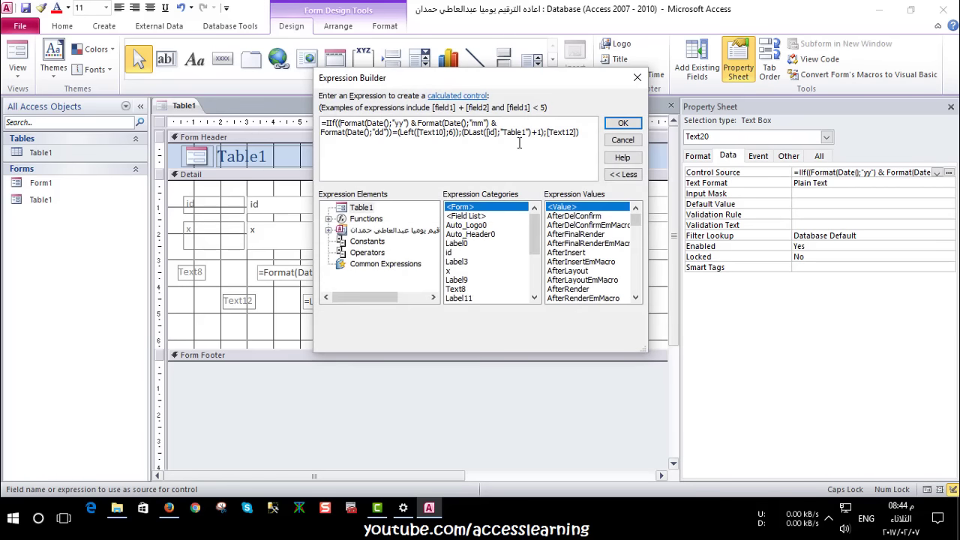
pyautogui.moveTo(489, 81)
pyautogui.mouseDown()
pyautogui.moveTo(709, 191)
pyautogui.moveTo(773, 189)
pyautogui.mouseUp()
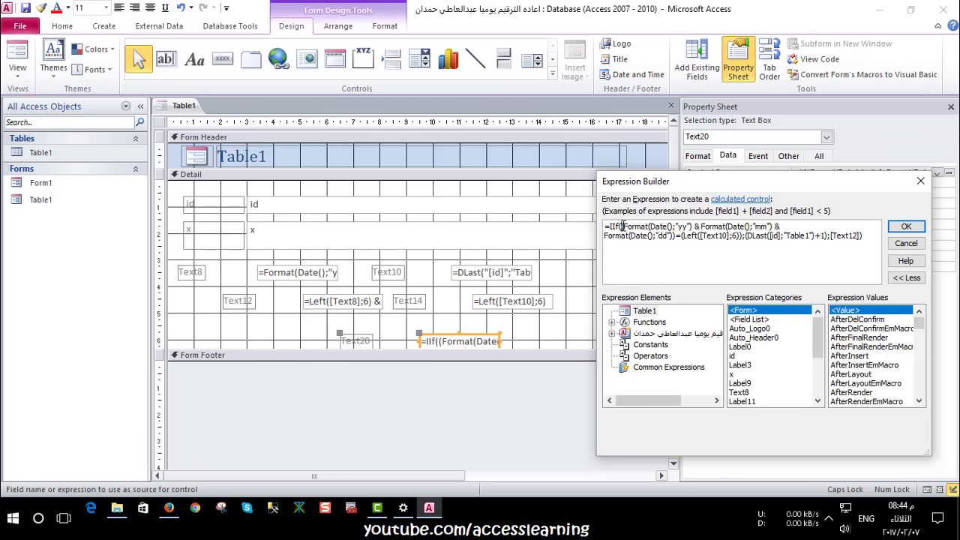
pyautogui.moveTo(622, 227); pyautogui.dragTo(675, 237)
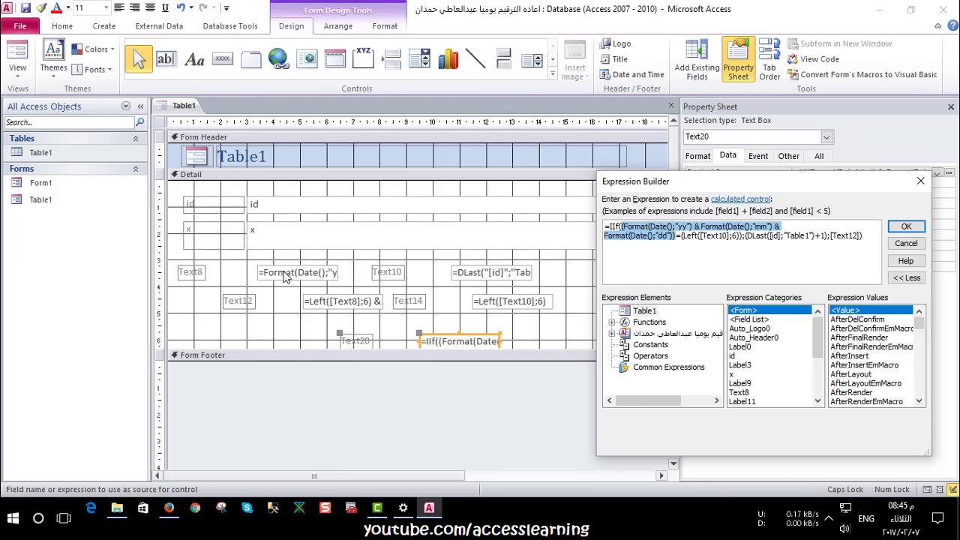
# Highlight the Left([Text10]) and DLast parts of Text20's IIf formula, then cancel the Expression Builder
pyautogui.click(680, 237)
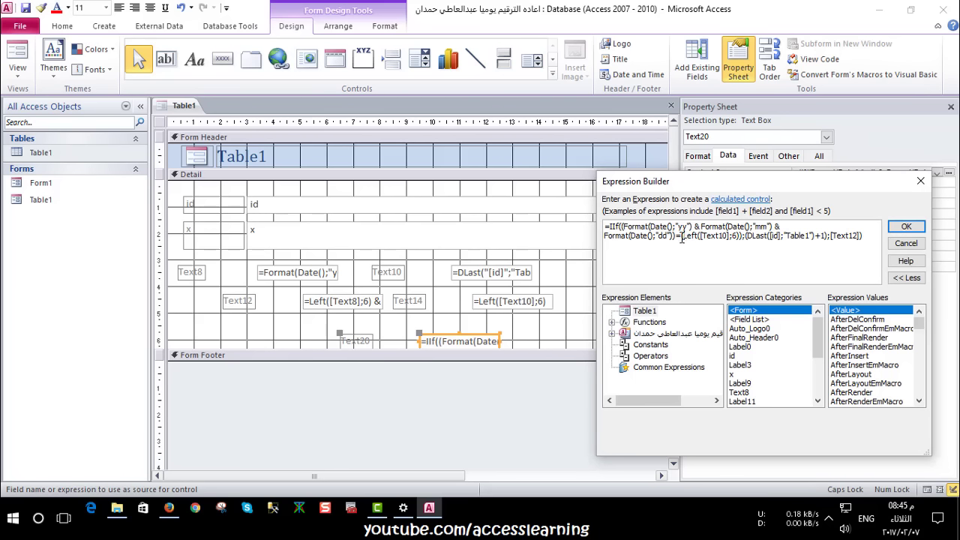
pyautogui.moveTo(682, 235); pyautogui.dragTo(733, 235)
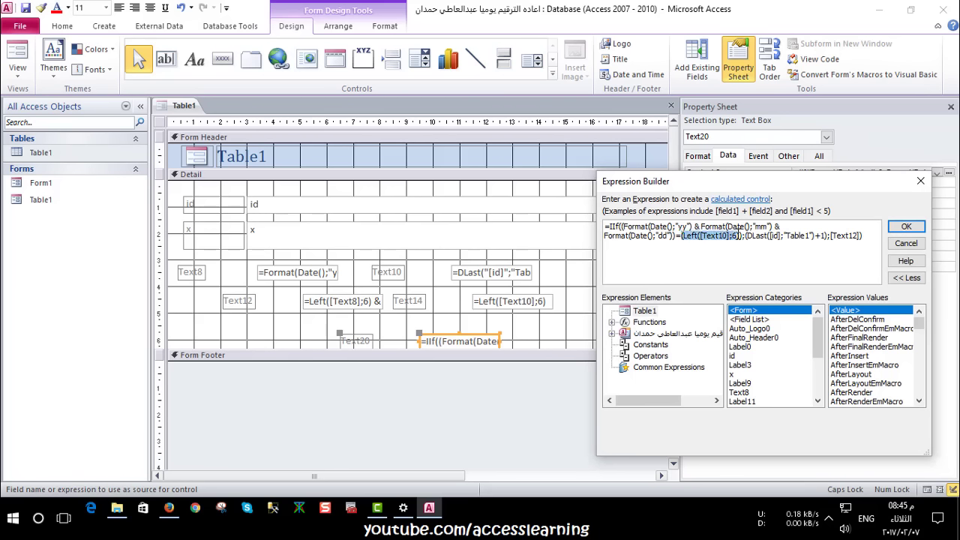
pyautogui.moveTo(736, 236); pyautogui.dragTo(742, 236)
pyautogui.moveTo(744, 236); pyautogui.dragTo(828, 236)
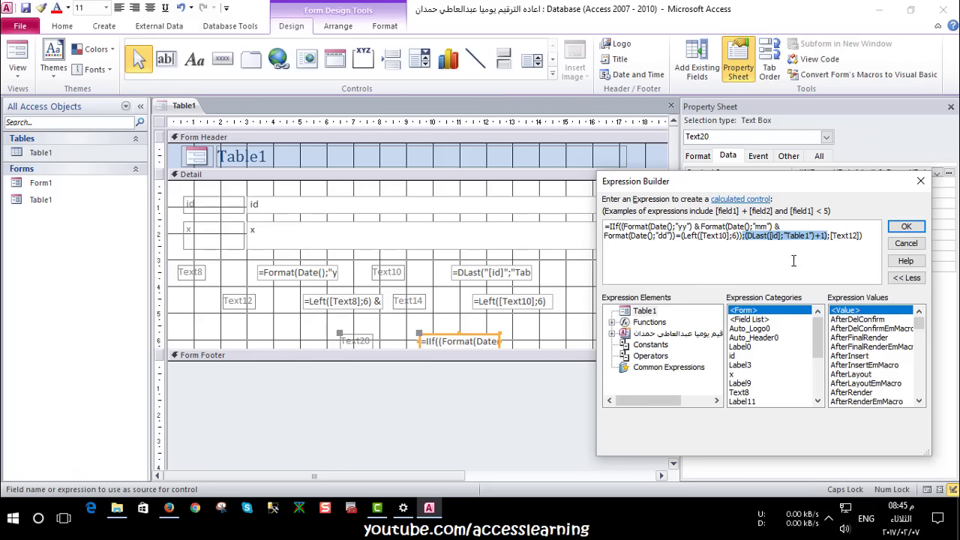
pyautogui.click(852, 235)
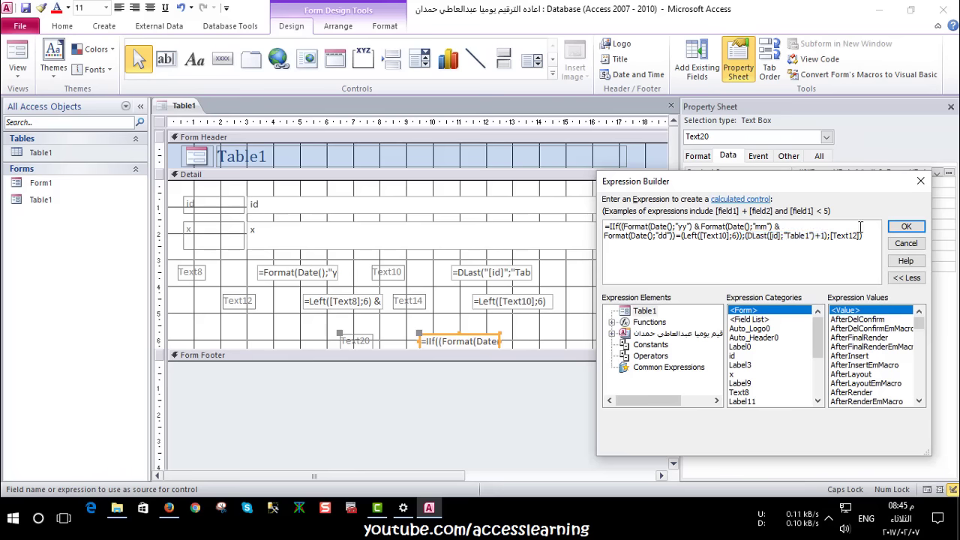
pyautogui.click(906, 244)
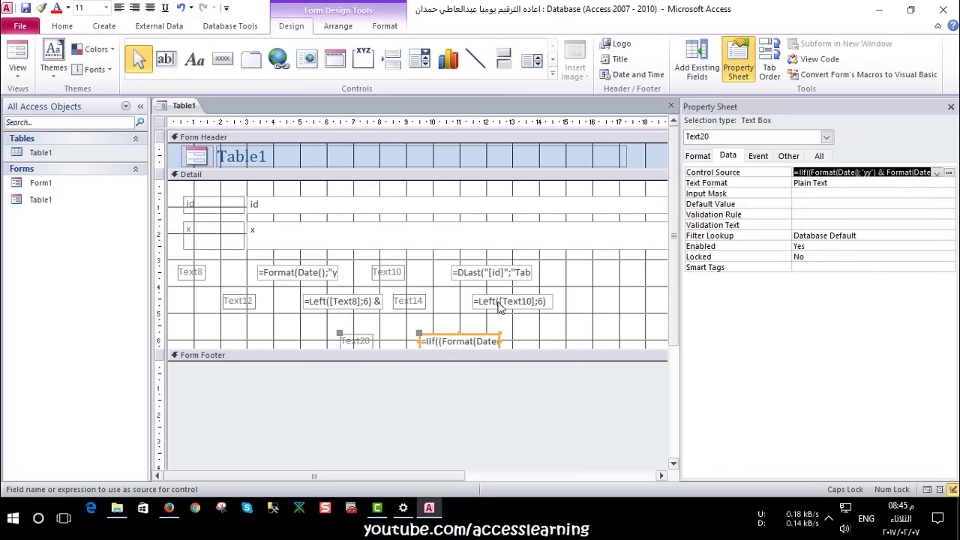
# Check the DLast, Left([Text10];6), Text12 and Format(Date()) helper boxes' formulas, then run Table1 in Form View
pyautogui.click(489, 276)
pyautogui.click(498, 306)
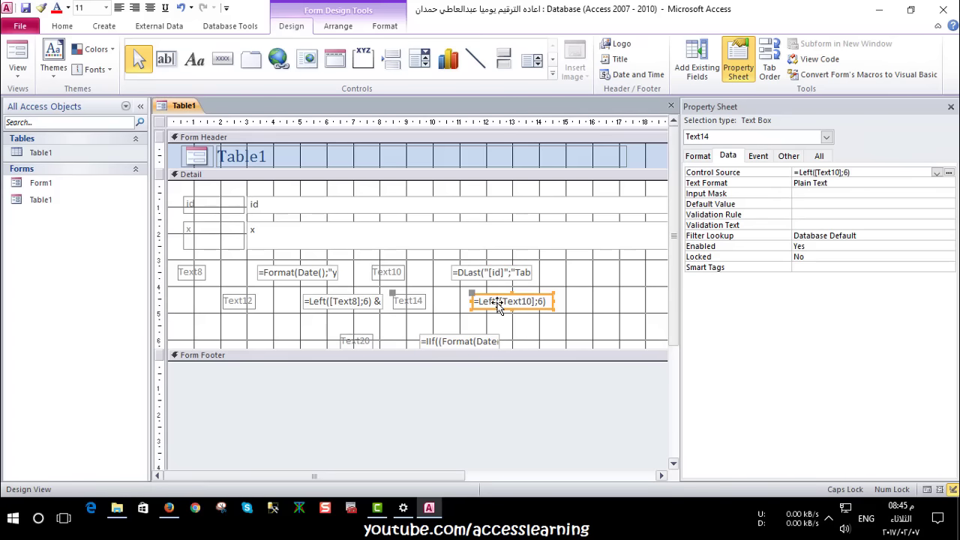
pyautogui.click(347, 306)
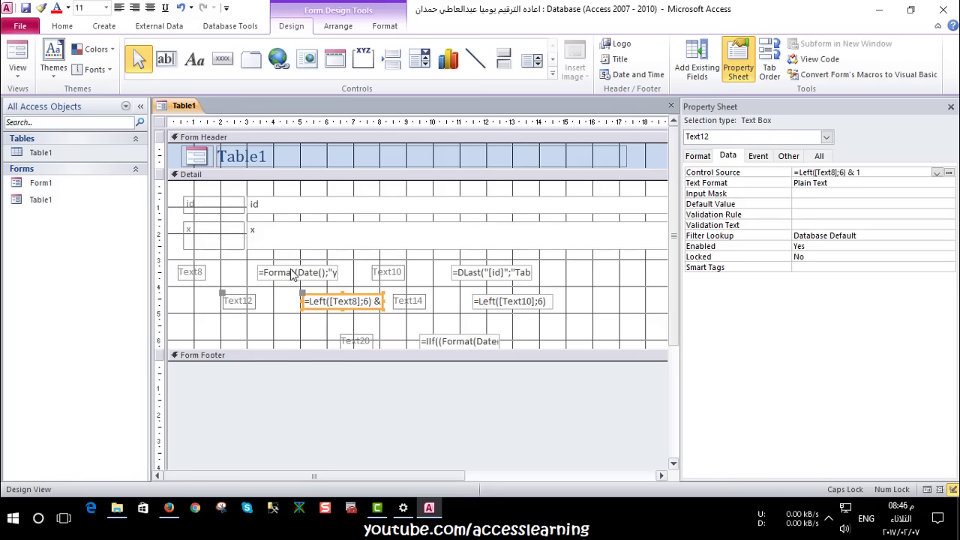
pyautogui.click(293, 274)
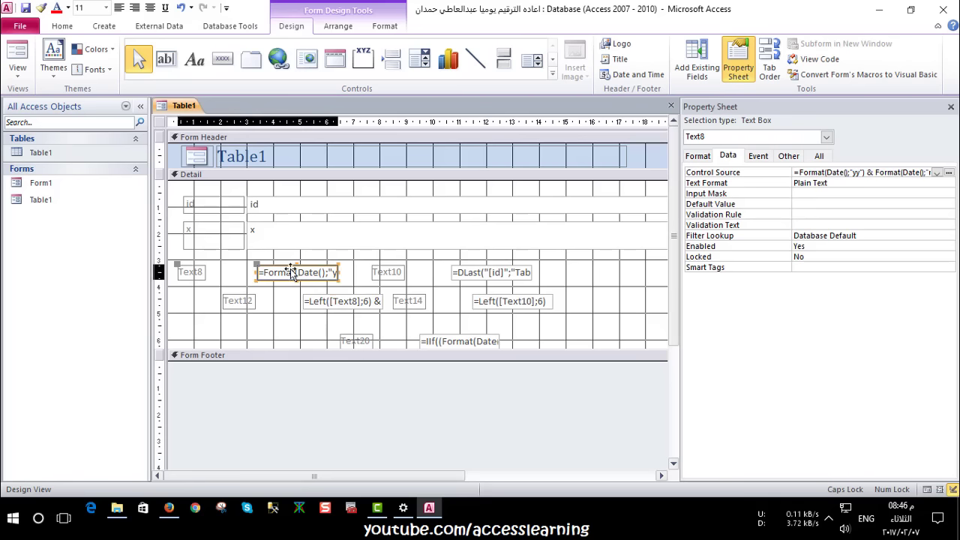
pyautogui.click(329, 301)
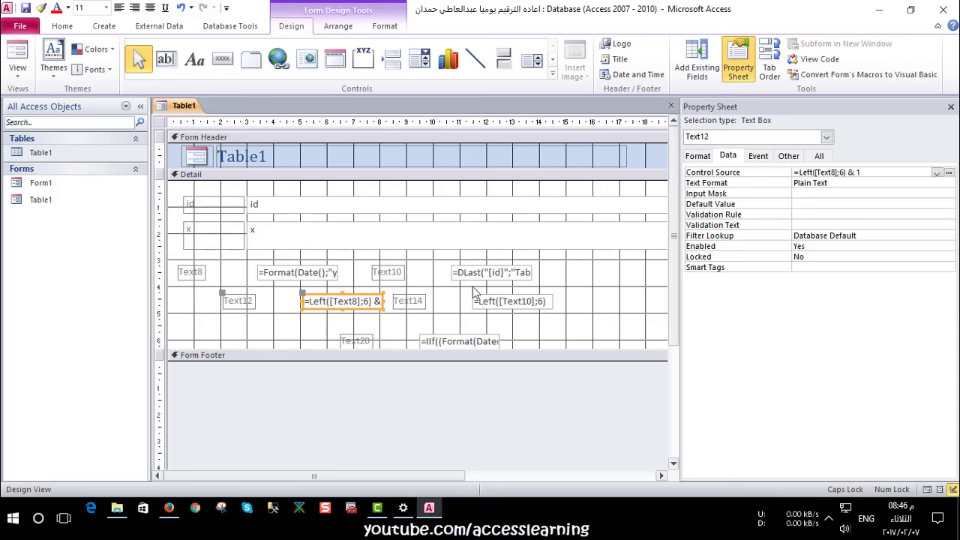
pyautogui.click(17, 56)
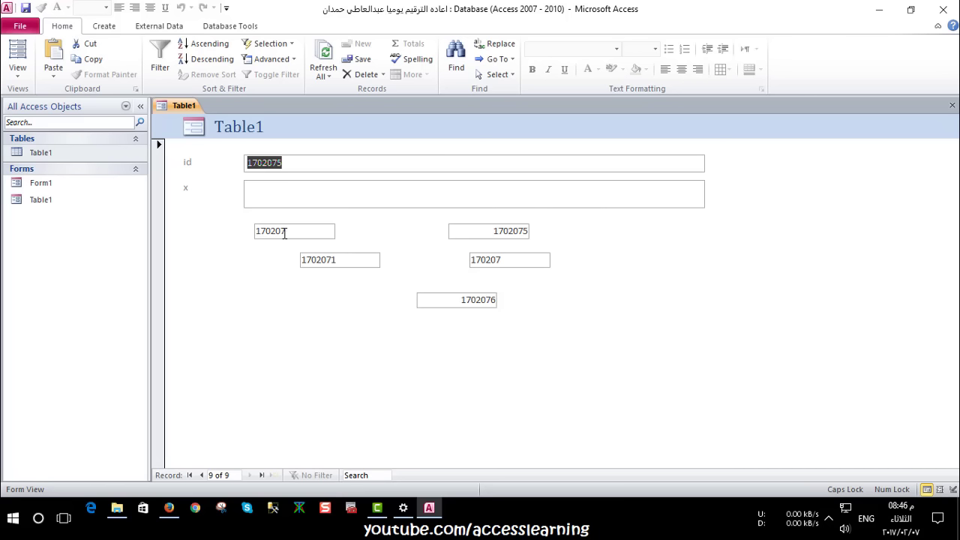
# Enter JJJ in the x field and start a new record
pyautogui.click(263, 187)
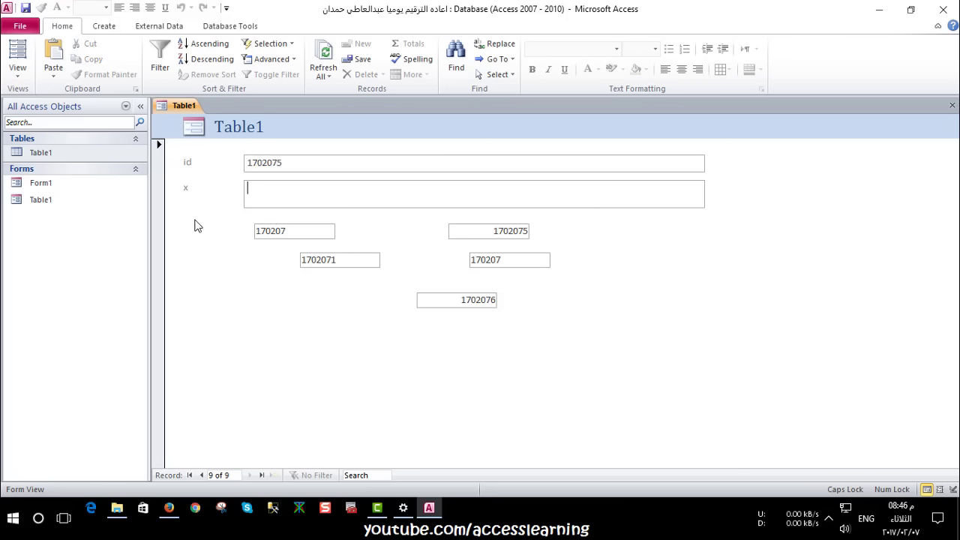
pyautogui.write('JJJ')
pyautogui.click(274, 475)
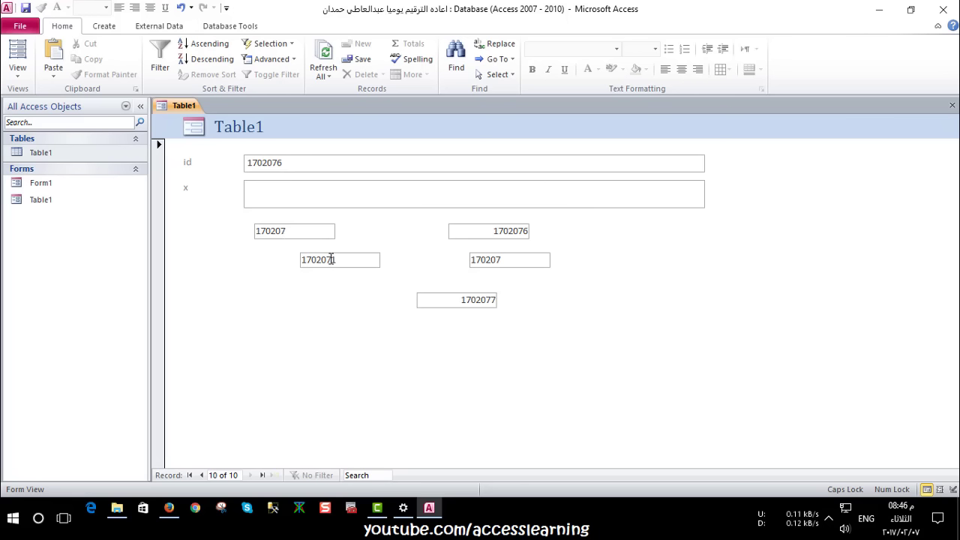
# Inspect the 1702071, 170207 and 1702076 calculated boxes, then close the Table1 form
pyautogui.click(328, 260)
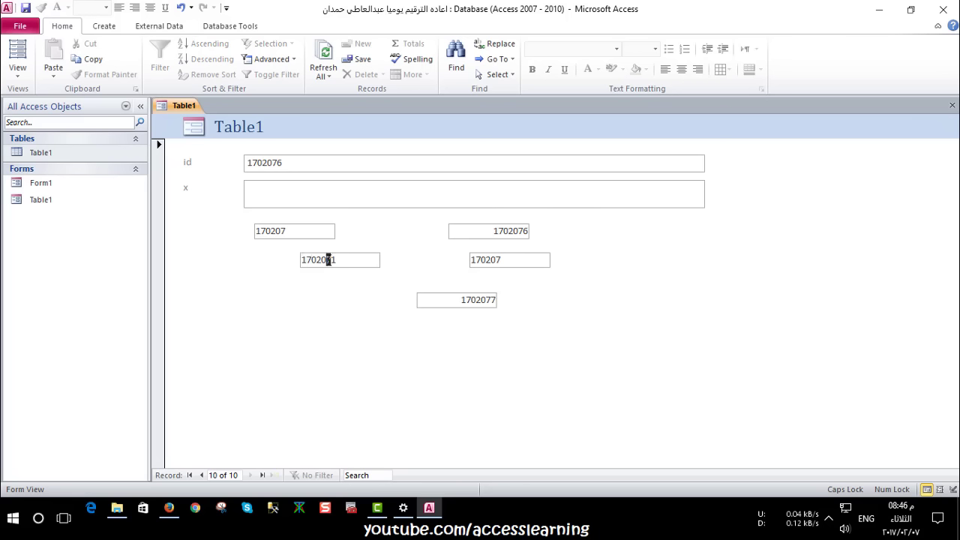
pyautogui.moveTo(328, 260)
pyautogui.mouseDown()
pyautogui.moveTo(285, 259)
pyautogui.moveTo(255, 232)
pyautogui.mouseUp()
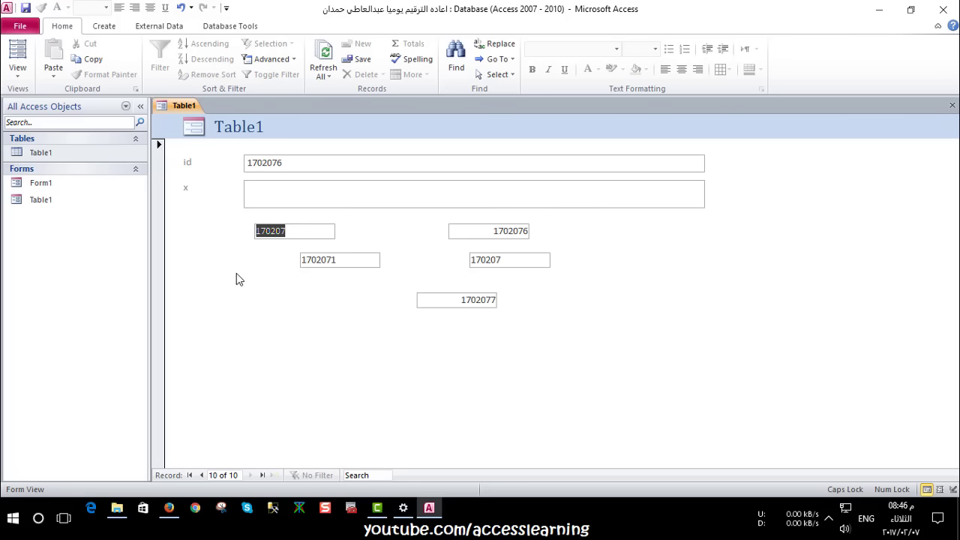
pyautogui.click(516, 265)
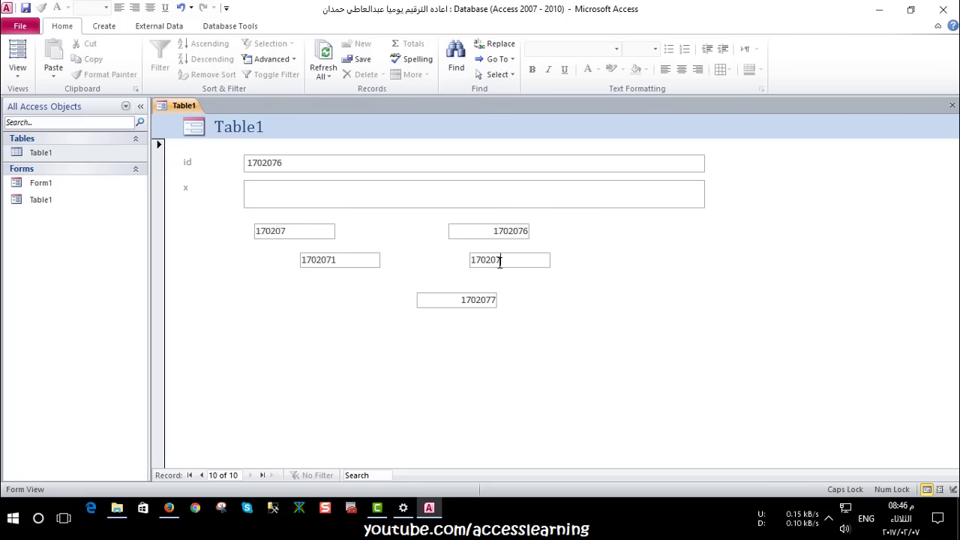
pyautogui.click(508, 231)
pyautogui.click(283, 192)
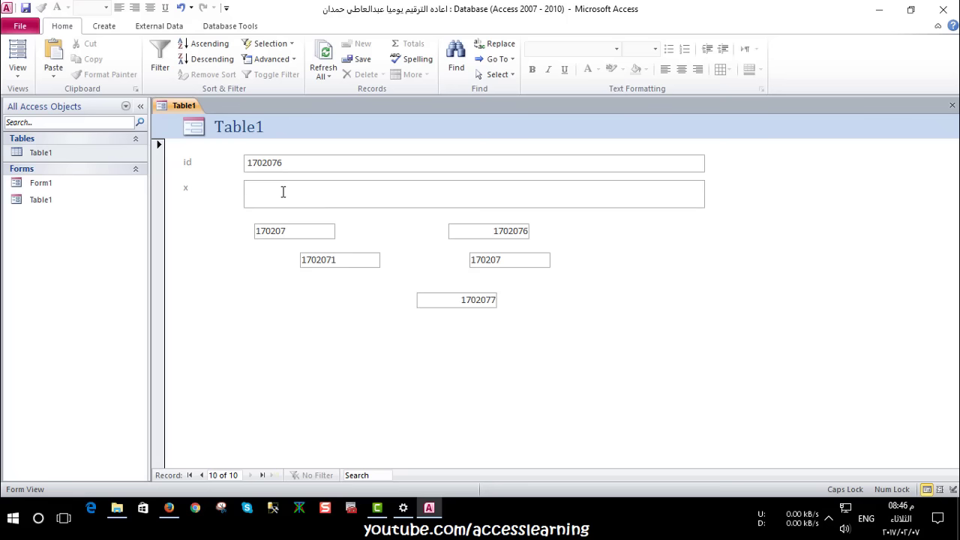
pyautogui.click(953, 106)
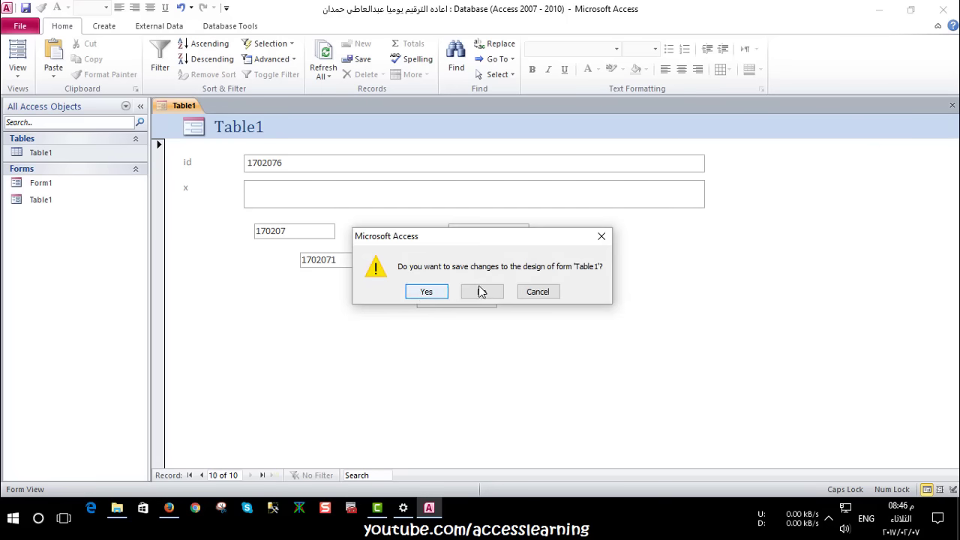
# Cancel closing and step back through the records to record 3 (id 1702062)
pyautogui.click(537, 294)
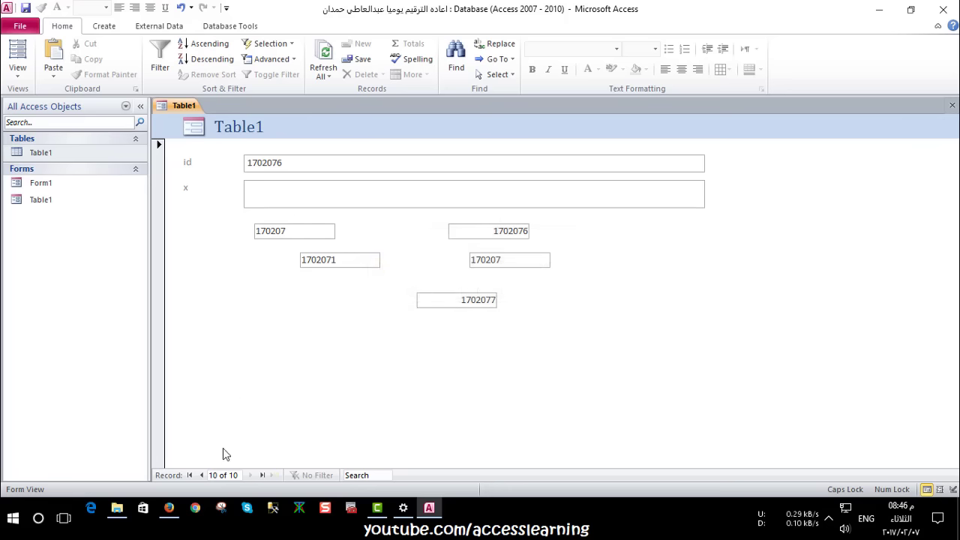
pyautogui.click(202, 475)
pyautogui.click(201, 475)
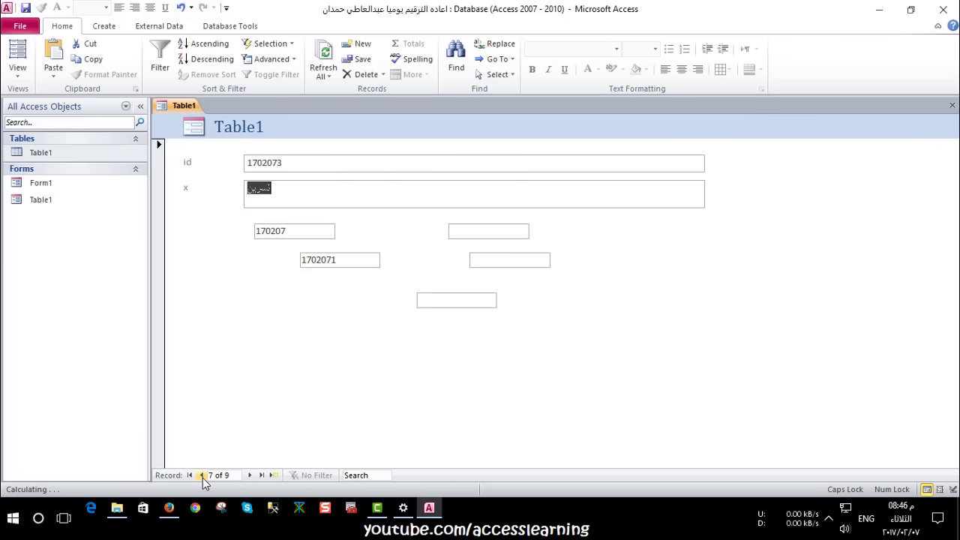
pyautogui.click(202, 474)
pyautogui.click(202, 475)
pyautogui.click(202, 475)
pyautogui.click(201, 475)
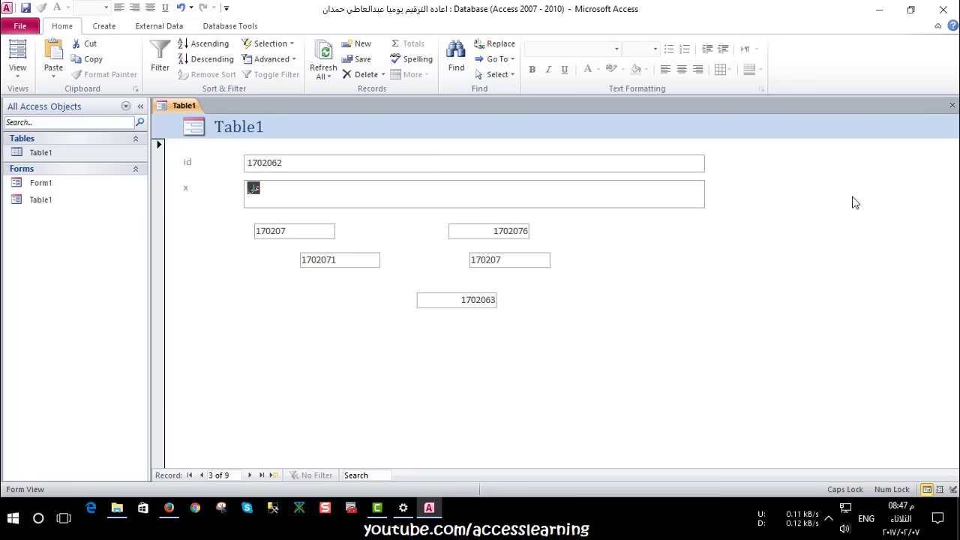
# Close the Table1 form without saving design changes
pyautogui.click(953, 105)
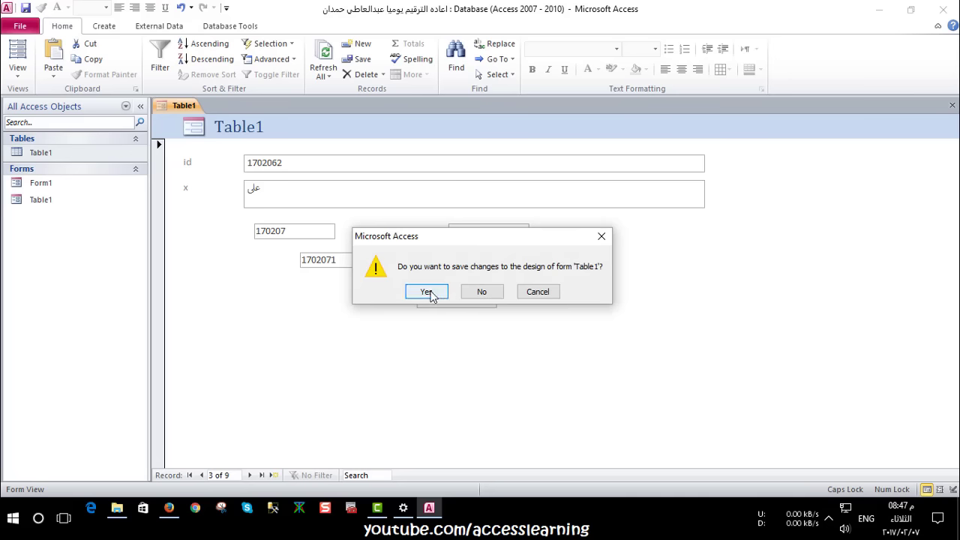
pyautogui.click(537, 292)
pyautogui.click(953, 105)
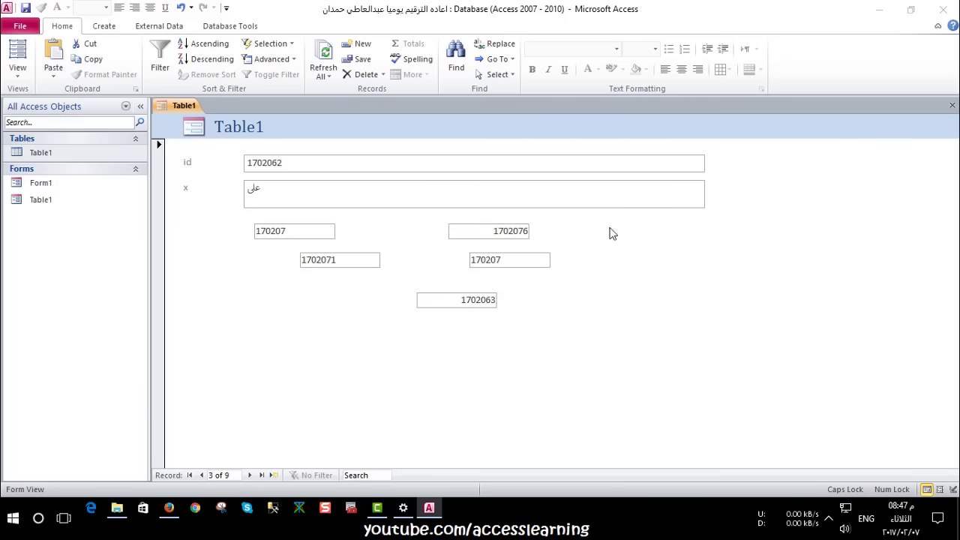
pyautogui.click(476, 292)
# Change the Windows system date to 6 February 2017 and return to Access
pyautogui.click(403, 507)
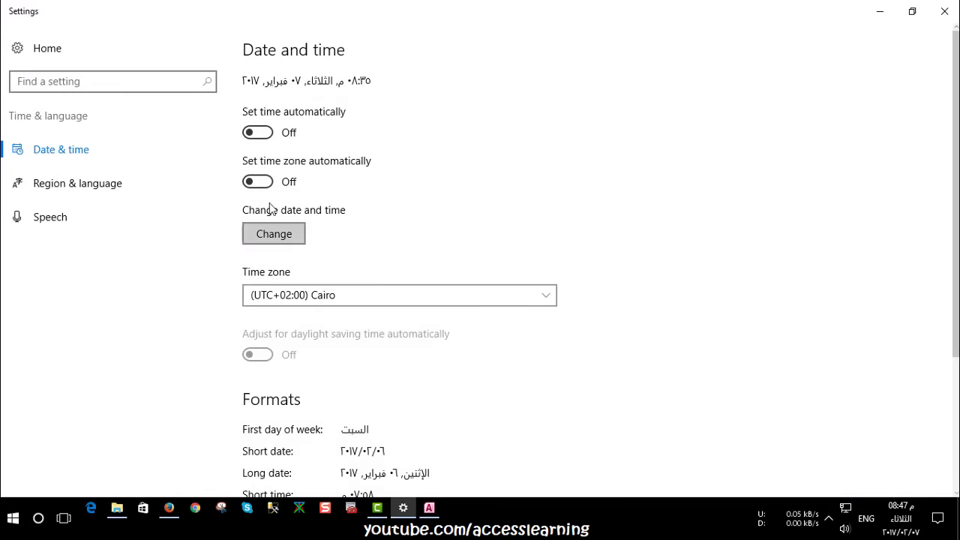
pyautogui.click(272, 231)
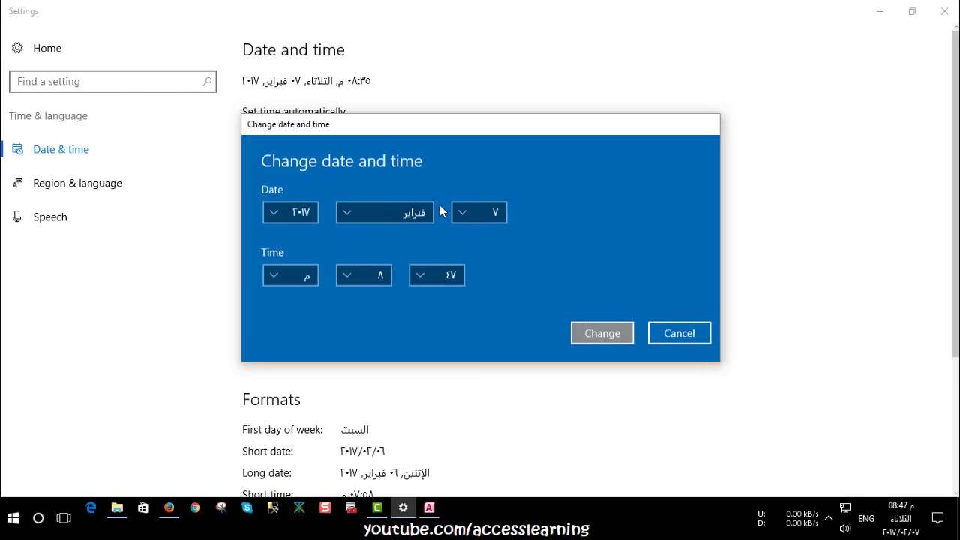
pyautogui.click(469, 213)
pyautogui.click(482, 194)
pyautogui.click(575, 328)
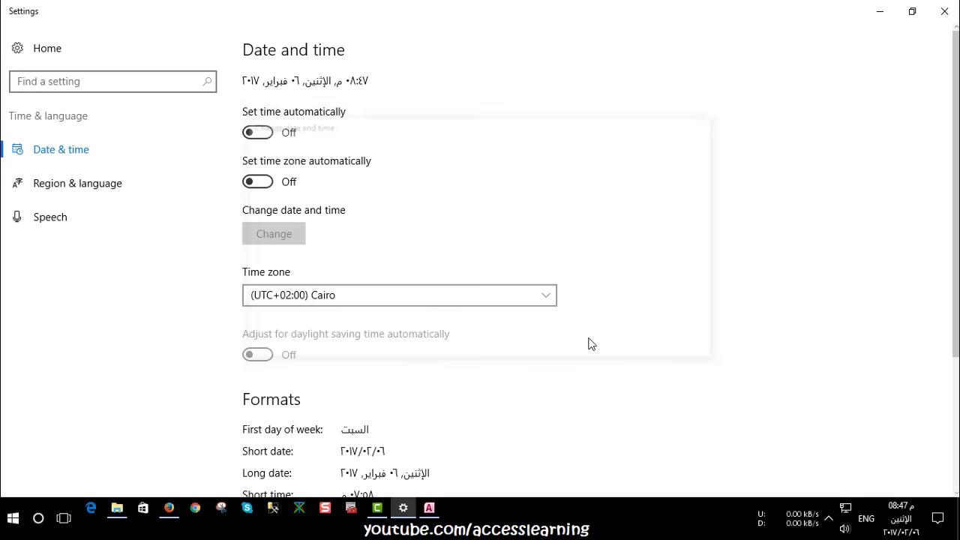
pyautogui.click(878, 9)
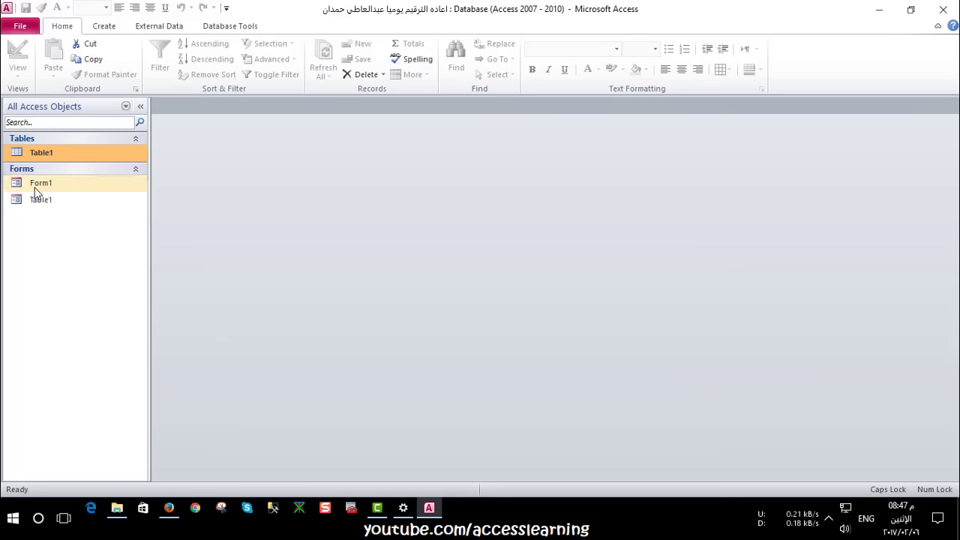
# Open the Table1 form from the navigation pane
pyautogui.click(52, 186)
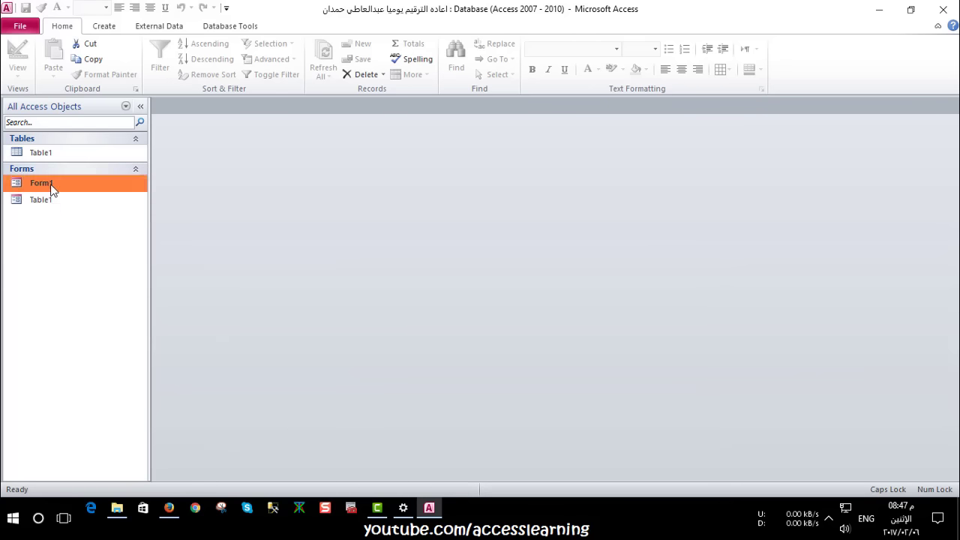
pyautogui.click(51, 204)
pyautogui.doubleClick(49, 204)
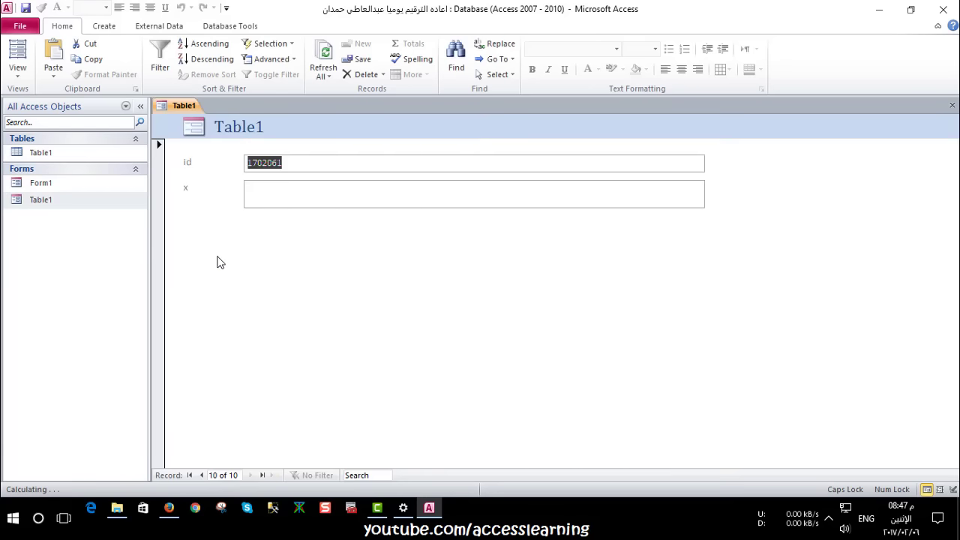
# Enter XXX in x, dismiss the duplicate-value error, replace it with ZZ, and open the Table1 table
pyautogui.click(274, 196)
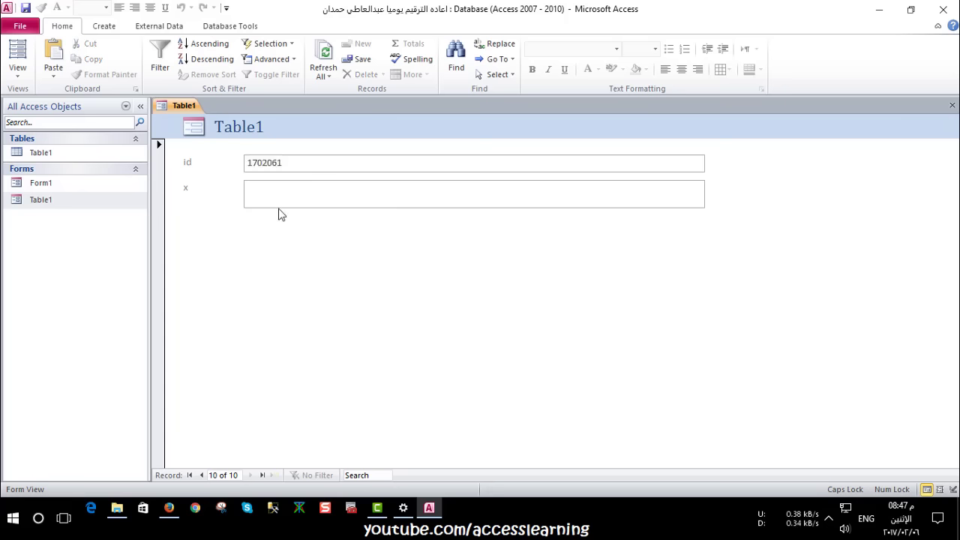
pyautogui.write('X')
pyautogui.write('XX')
pyautogui.click(274, 475)
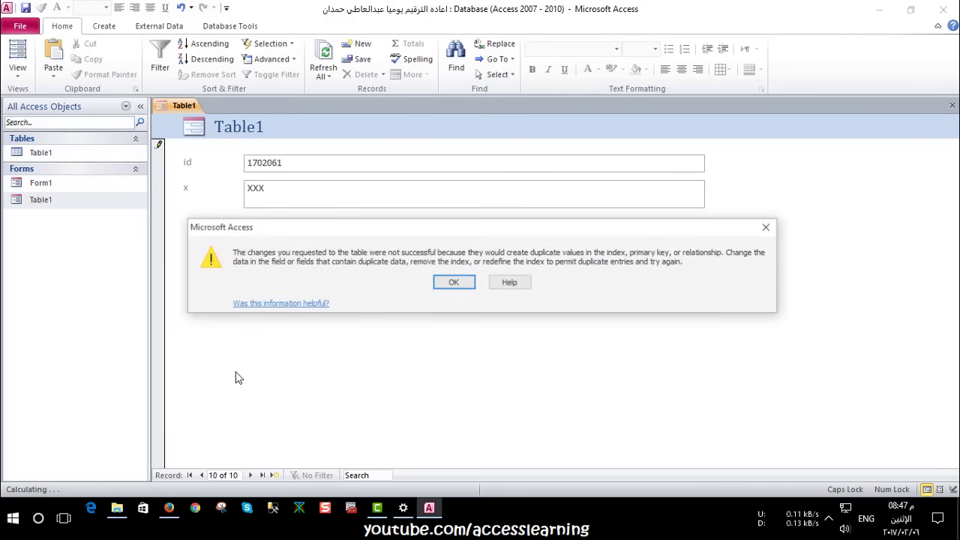
pyautogui.click(451, 285)
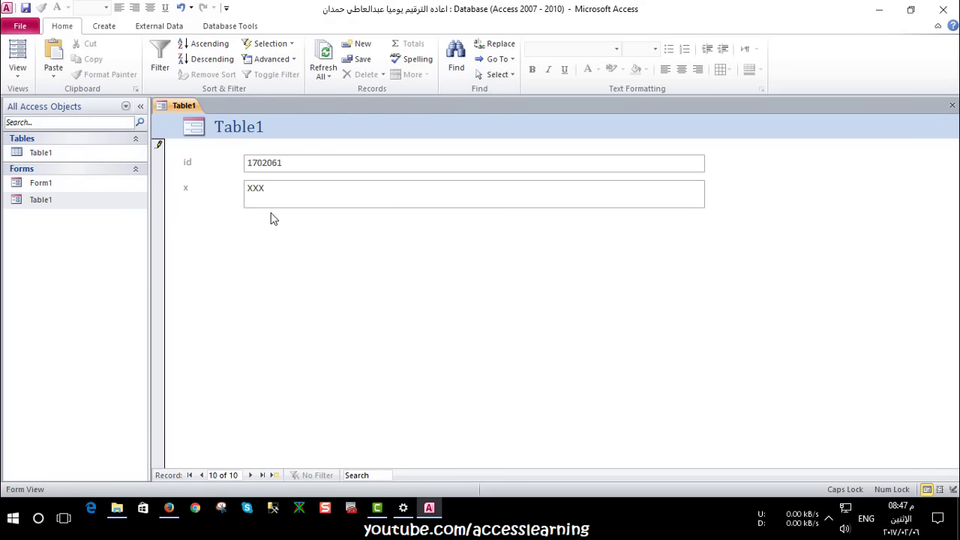
pyautogui.press('BackSpace')
pyautogui.write('ZZ')
pyautogui.click(282, 163)
pyautogui.doubleClick(95, 149)
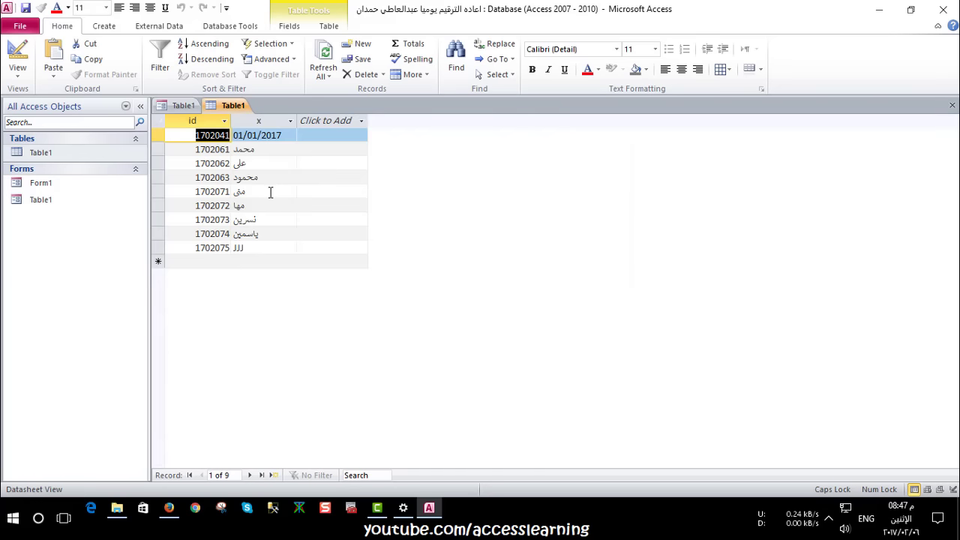
pyautogui.click(219, 150)
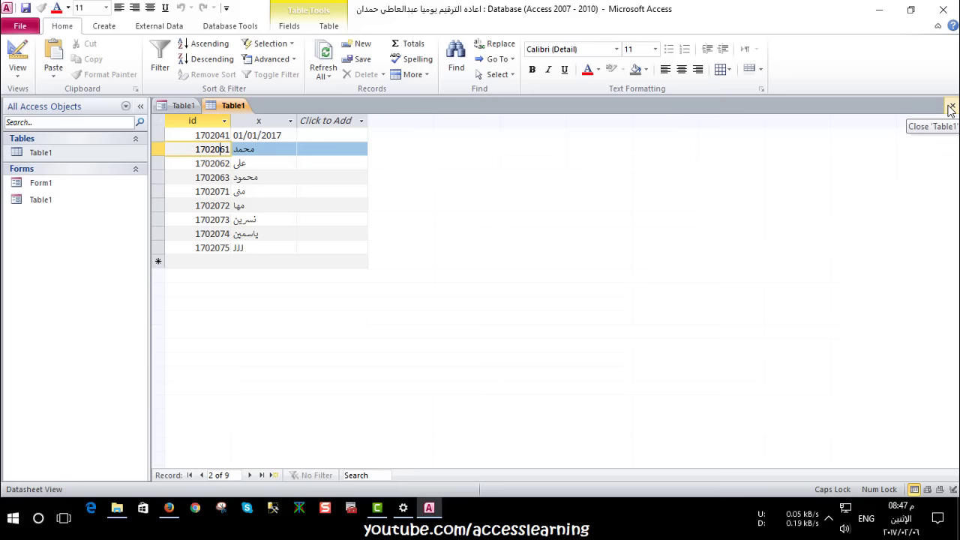
pyautogui.click(949, 108)
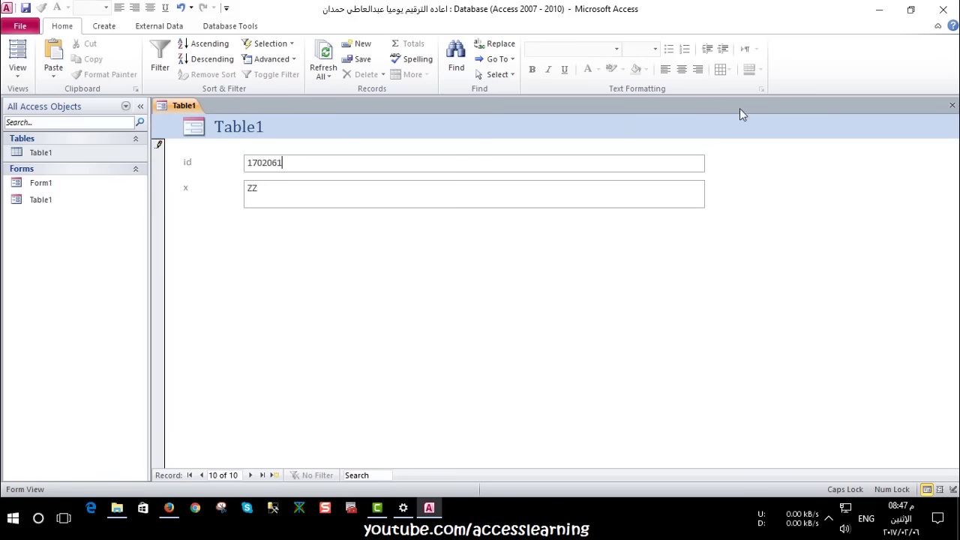
# Type 20 in the id field, then select the id box in Design View to inspect its Default Value
pyautogui.rightClick(328, 136)
pyautogui.click(300, 162)
pyautogui.write('20')
pyautogui.rightClick(207, 187)
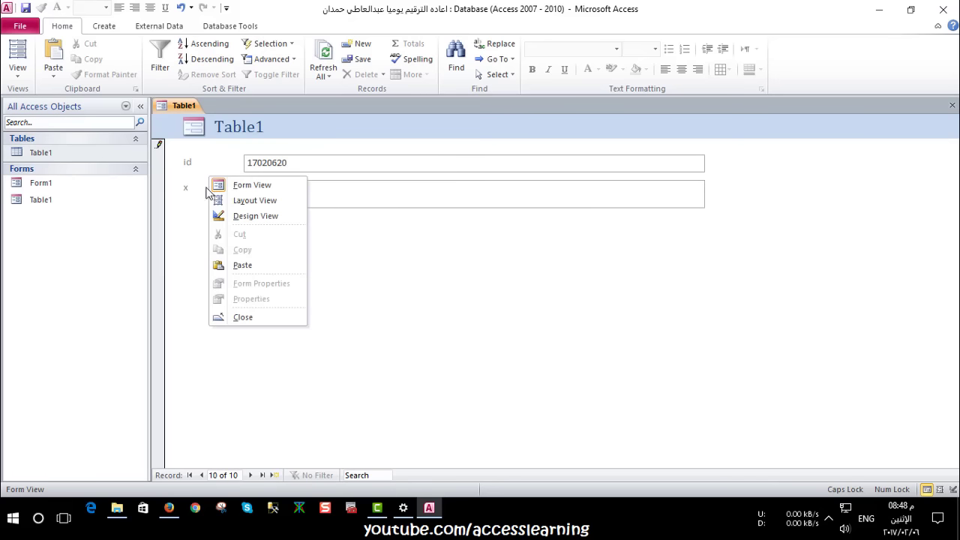
pyautogui.click(225, 216)
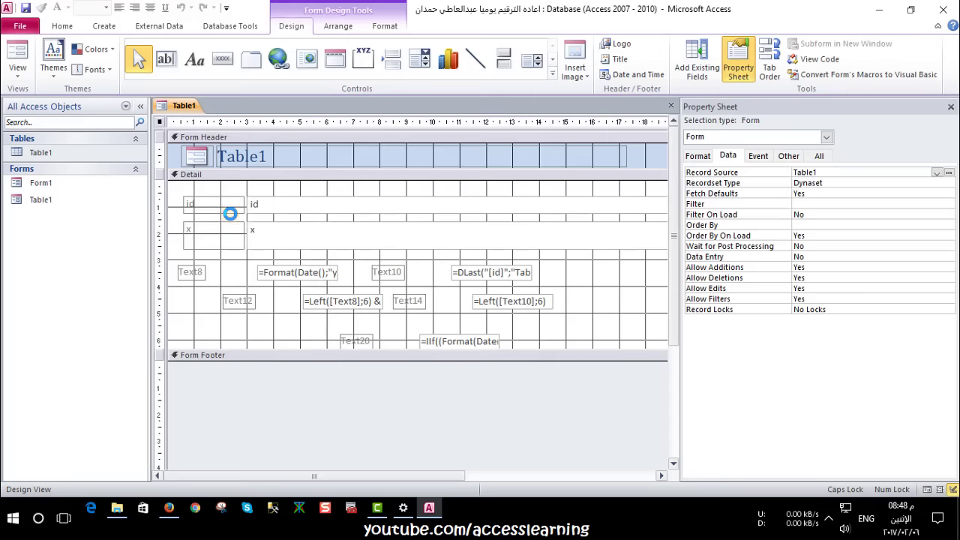
pyautogui.click(293, 210)
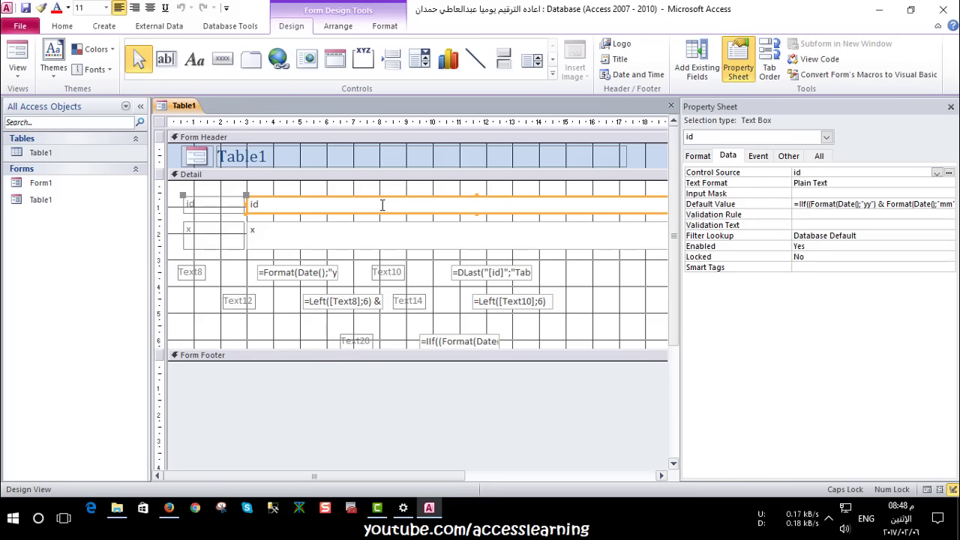
# Set the calculated text boxes below the fields to Visible and view their values in Form View
pyautogui.click(18, 57)
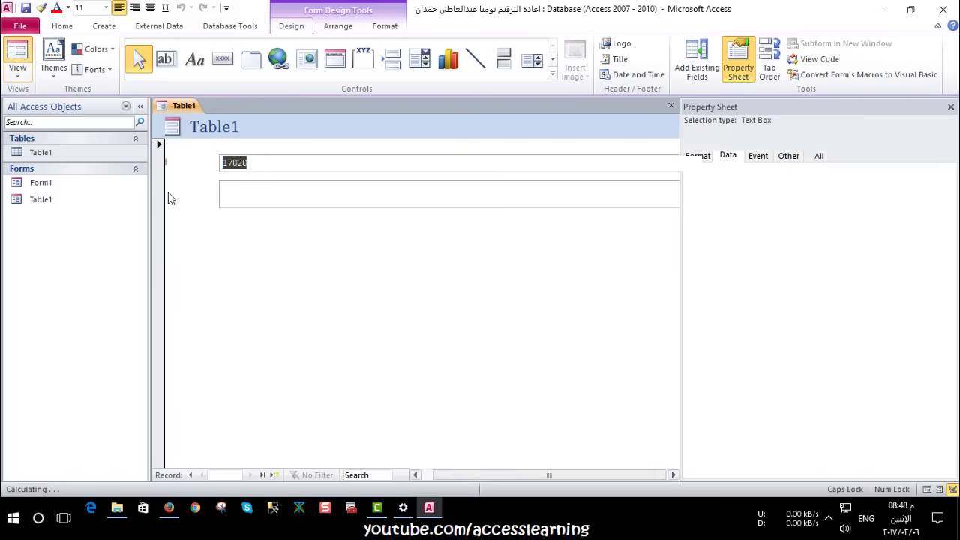
pyautogui.rightClick(260, 225)
pyautogui.click(306, 265)
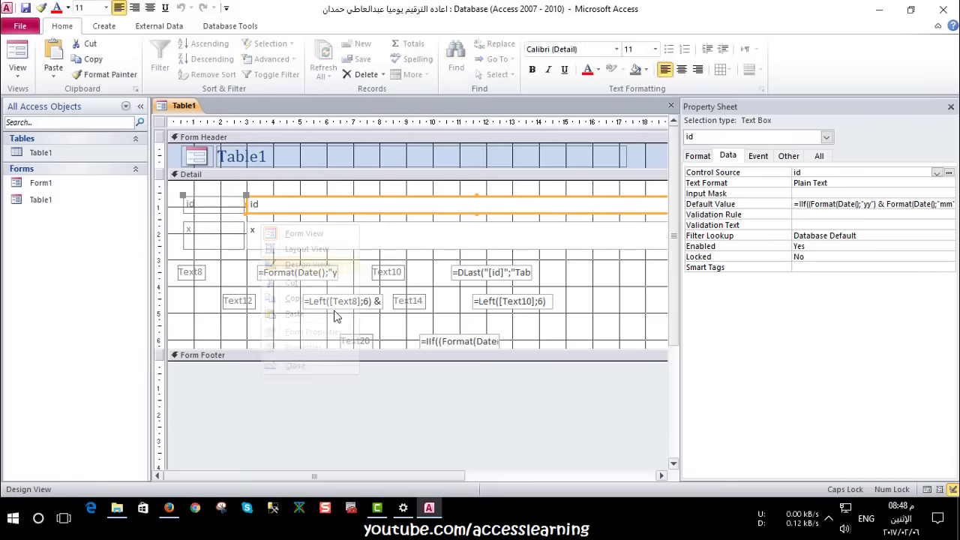
pyautogui.moveTo(566, 264); pyautogui.dragTo(261, 344)
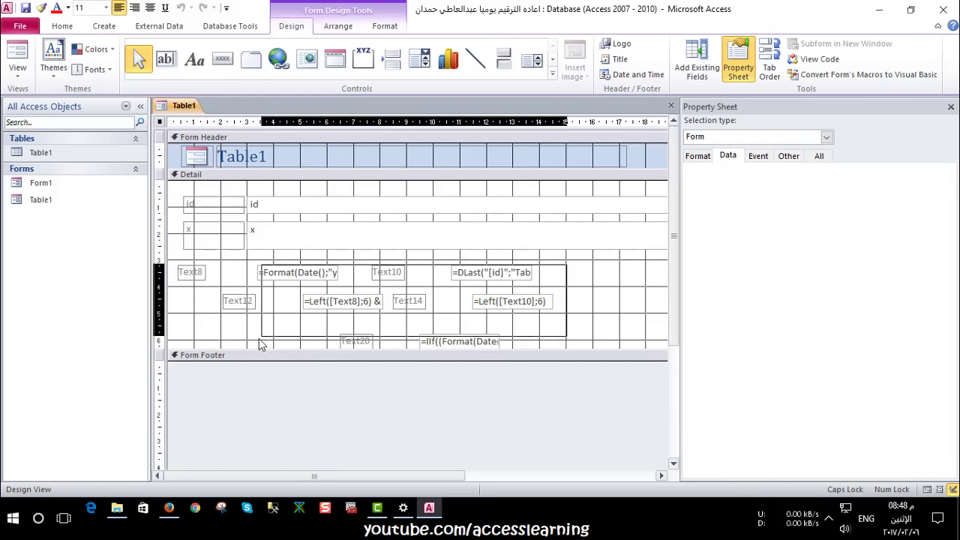
pyautogui.click(697, 156)
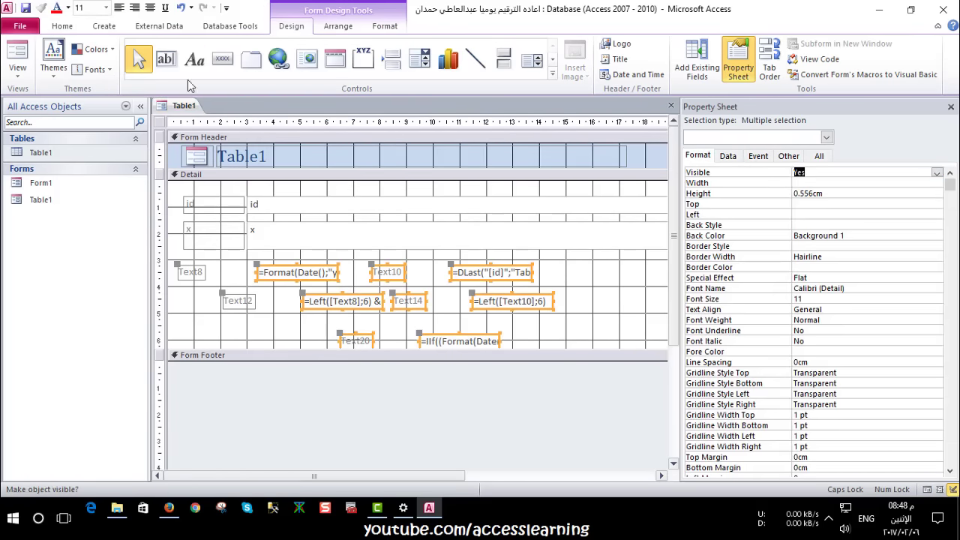
pyautogui.click(17, 56)
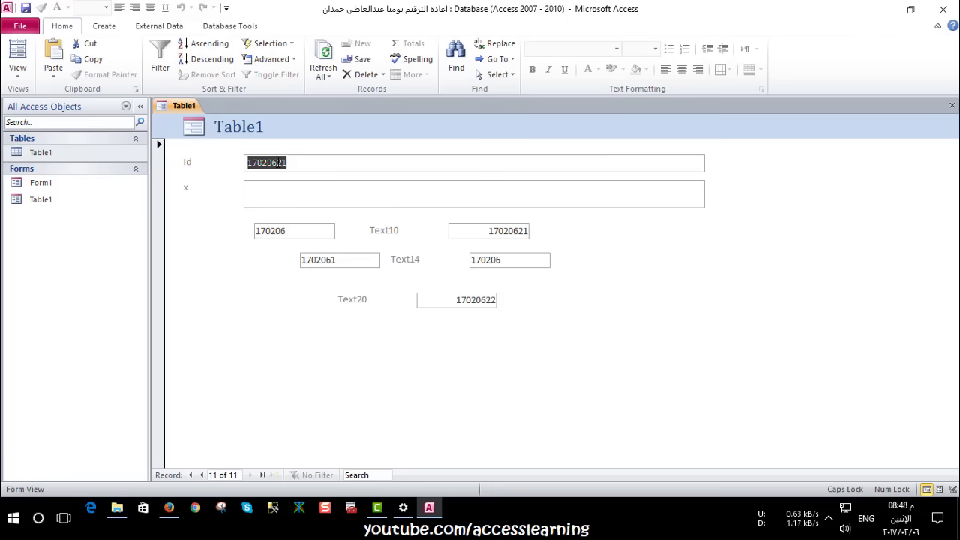
# Switch Table1 back to Design View and select the =Format(Date()) Text8 box
pyautogui.moveTo(277, 162); pyautogui.dragTo(242, 162)
pyautogui.rightClick(591, 228)
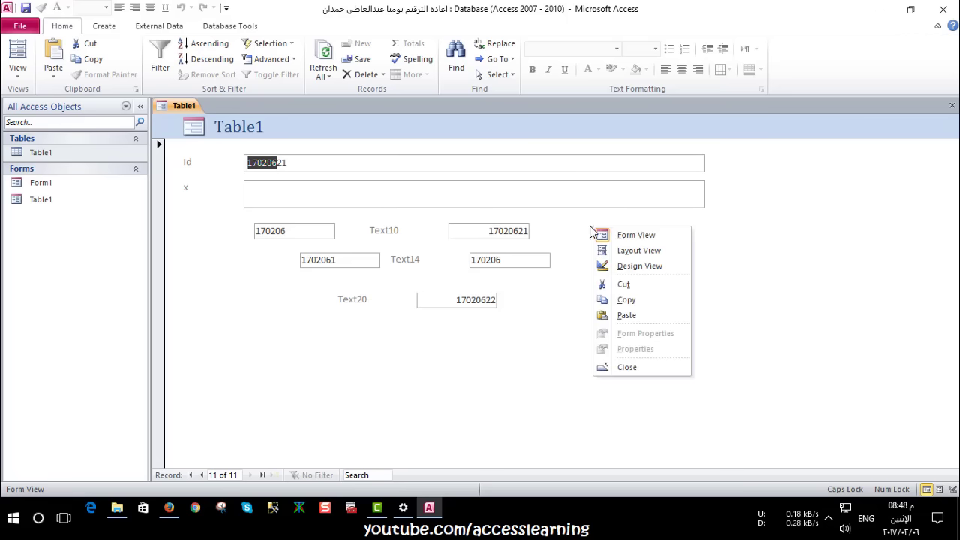
pyautogui.click(614, 262)
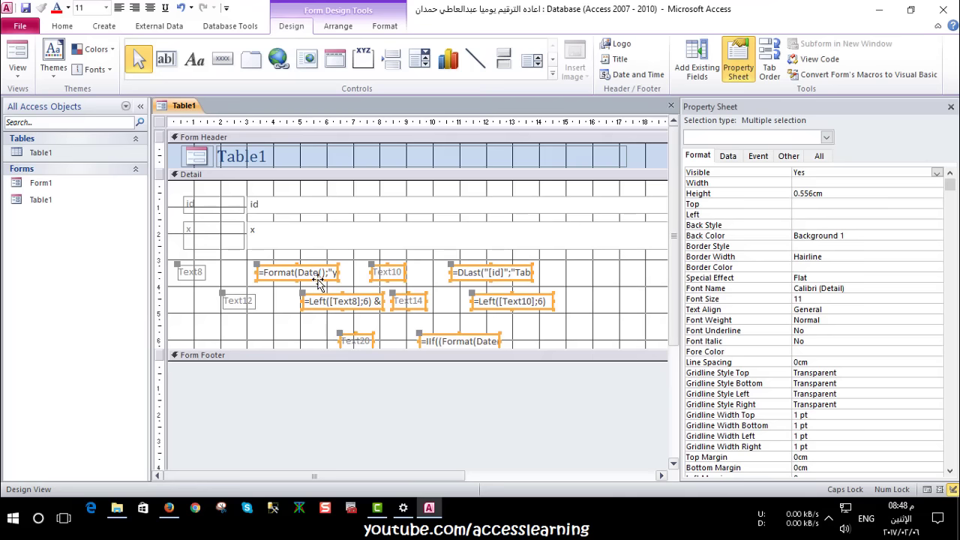
pyautogui.click(274, 305)
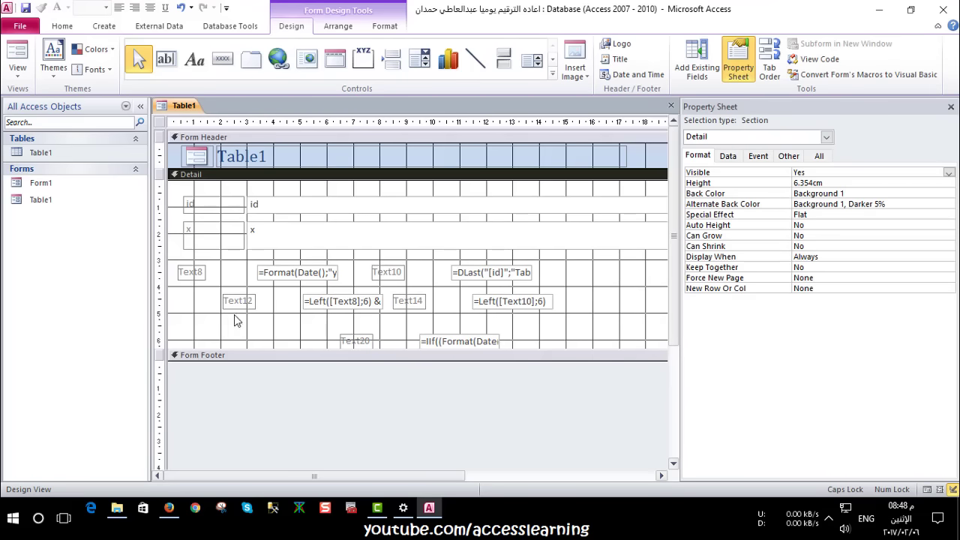
pyautogui.click(283, 275)
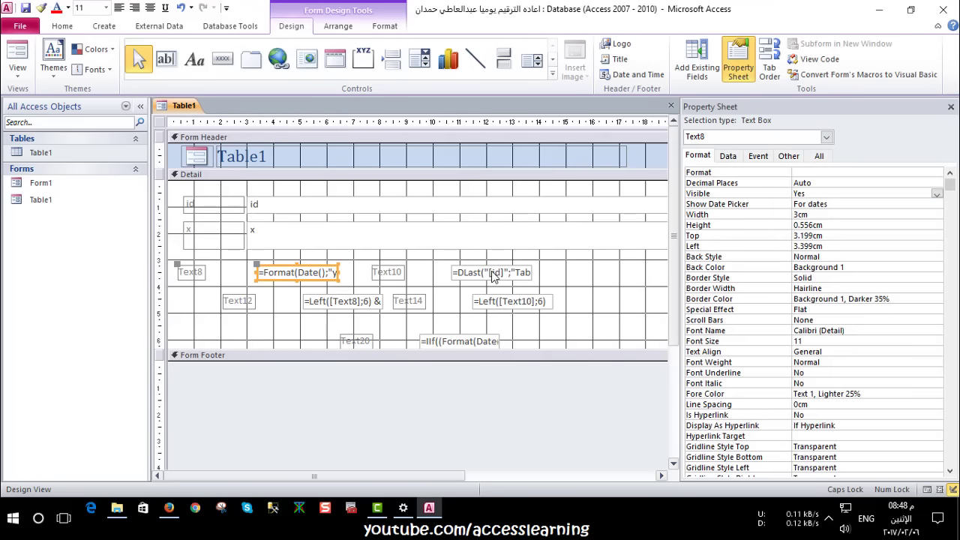
# Delete & Format(Date();"dd") from Text8's Control Source, leaving only the yy and mm parts
pyautogui.click(726, 159)
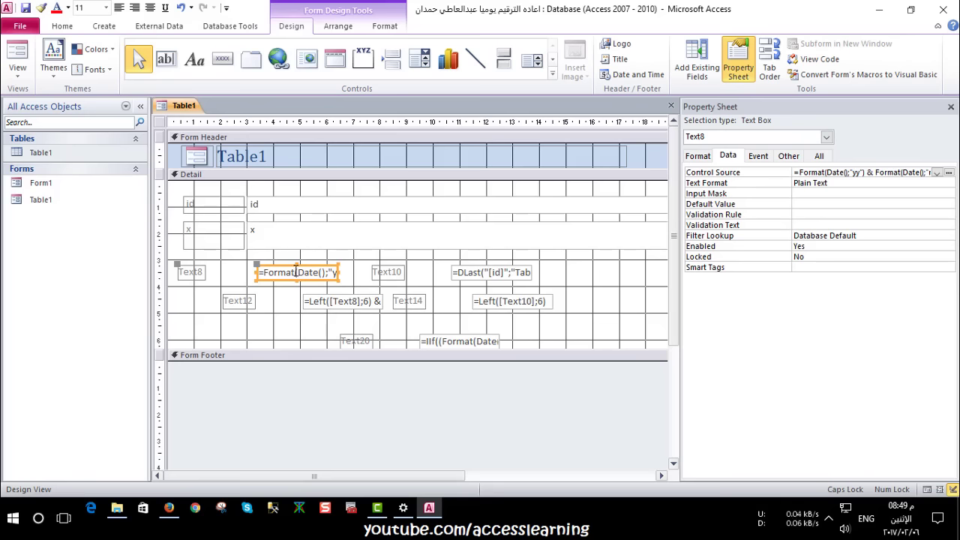
pyautogui.click(949, 172)
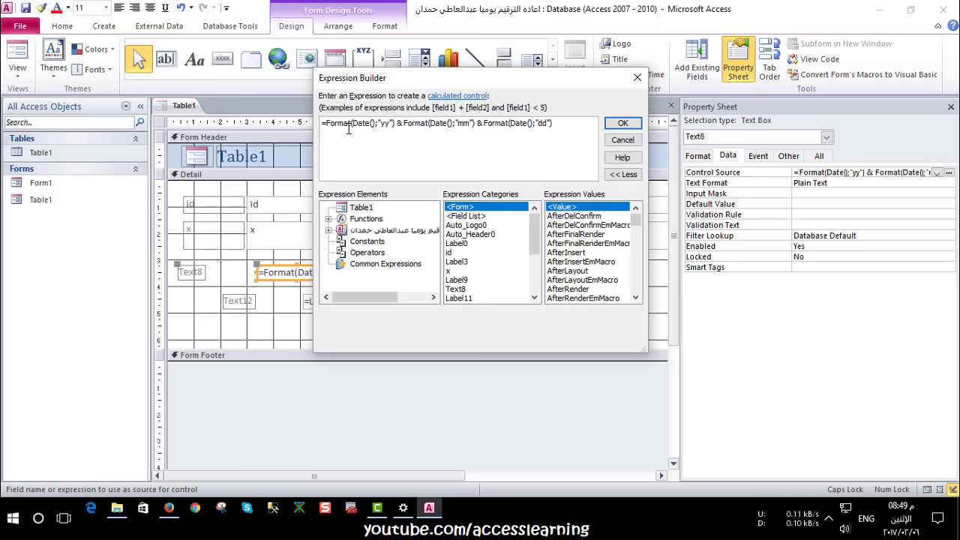
pyautogui.moveTo(478, 124); pyautogui.dragTo(570, 123)
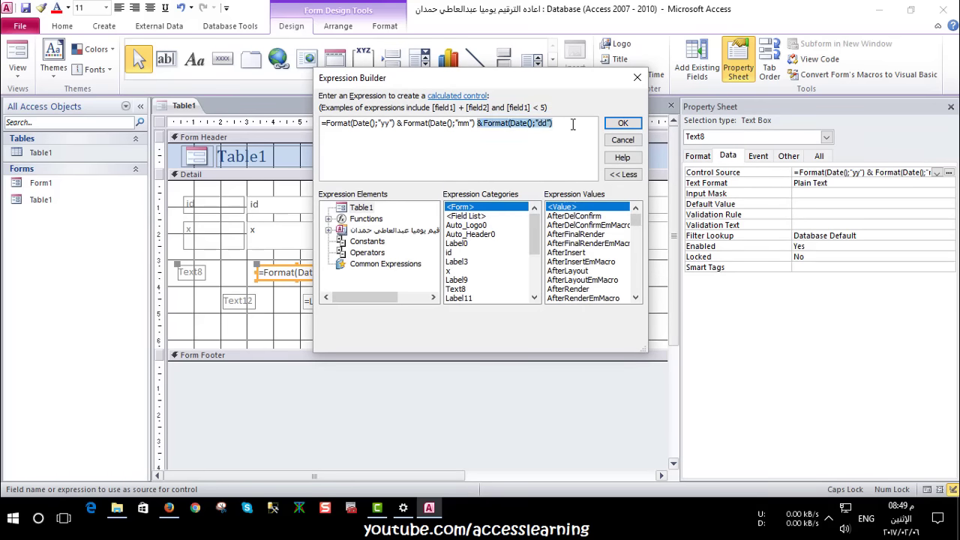
pyautogui.press('Delete')
pyautogui.press('BackSpace')
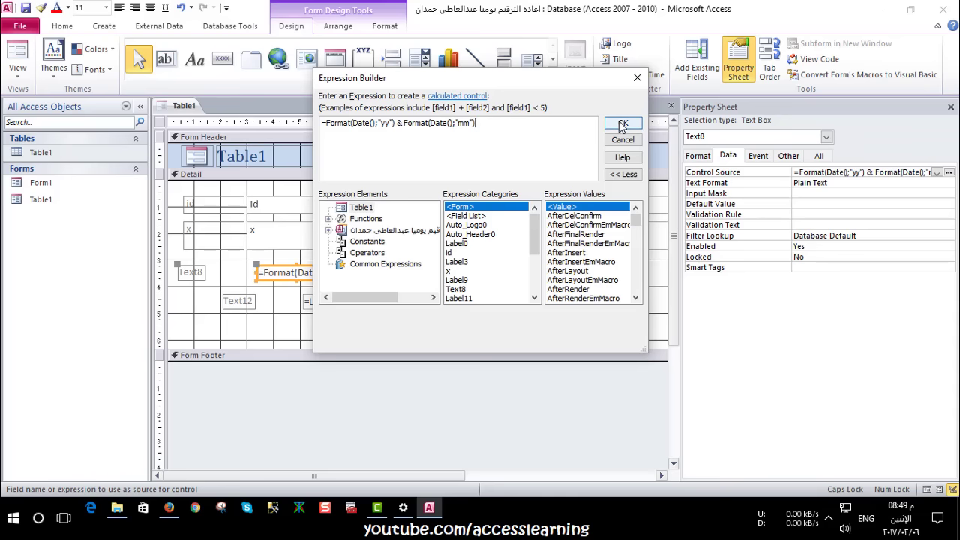
pyautogui.click(622, 125)
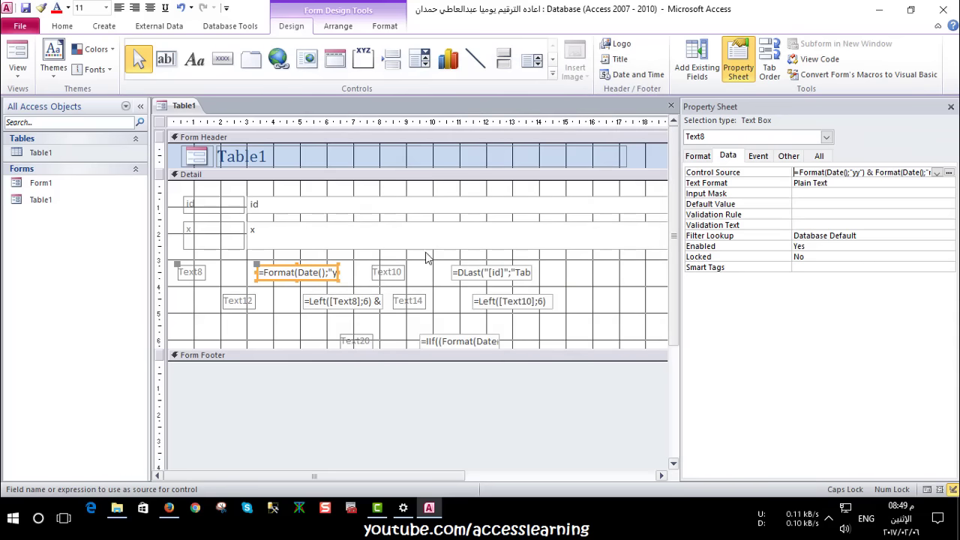
pyautogui.click(362, 308)
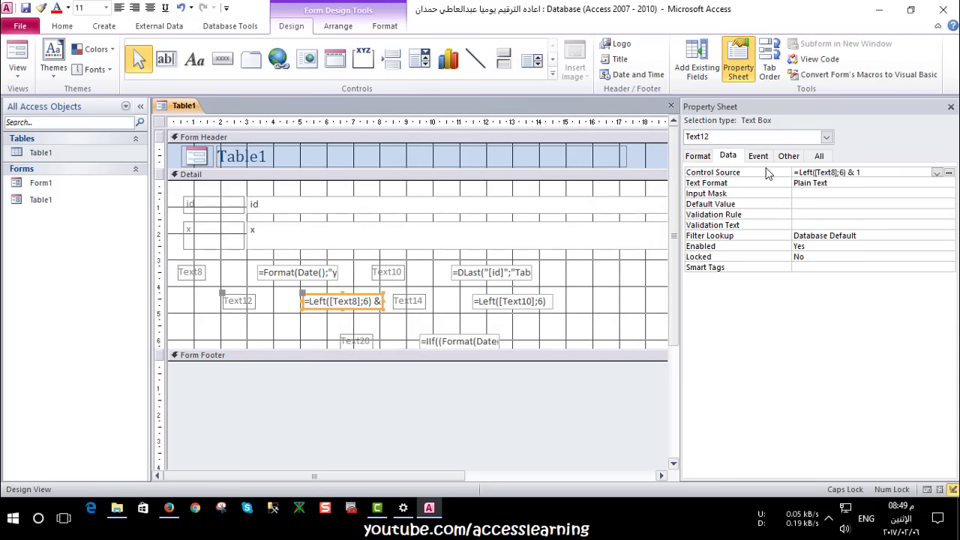
# Commit Text12's formula and shorten Text14's expression to =Left([Text10];4)
pyautogui.click(842, 173)
pyautogui.write('4')
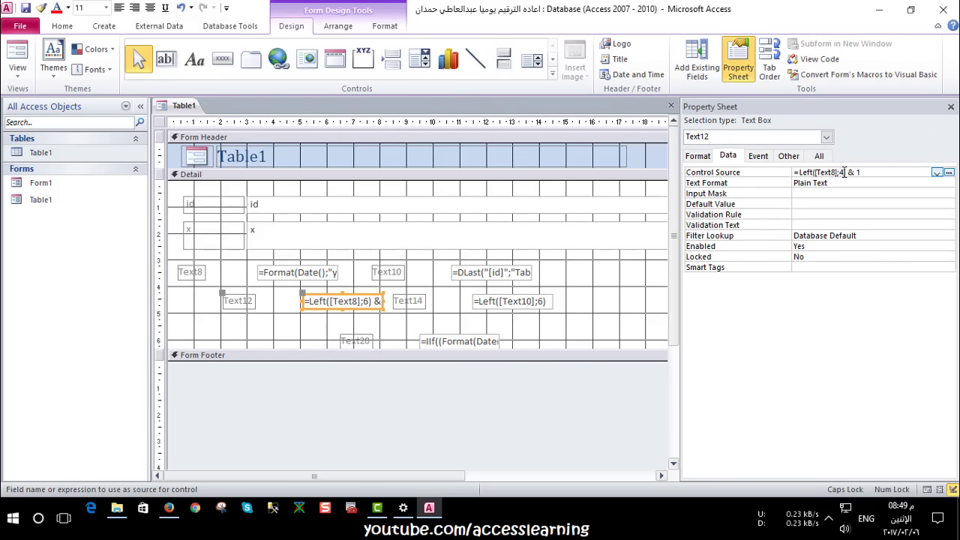
pyautogui.click(385, 332)
pyautogui.click(524, 297)
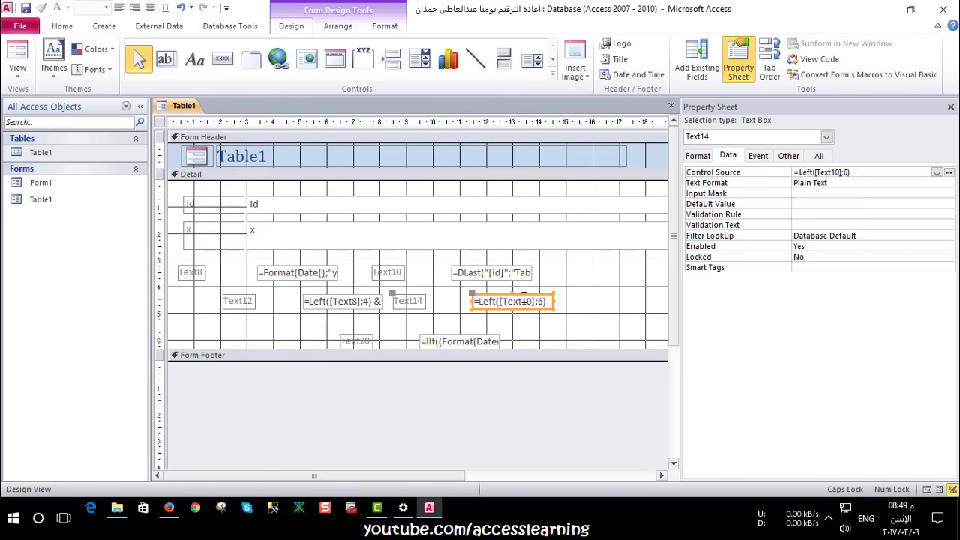
pyautogui.doubleClick(846, 173)
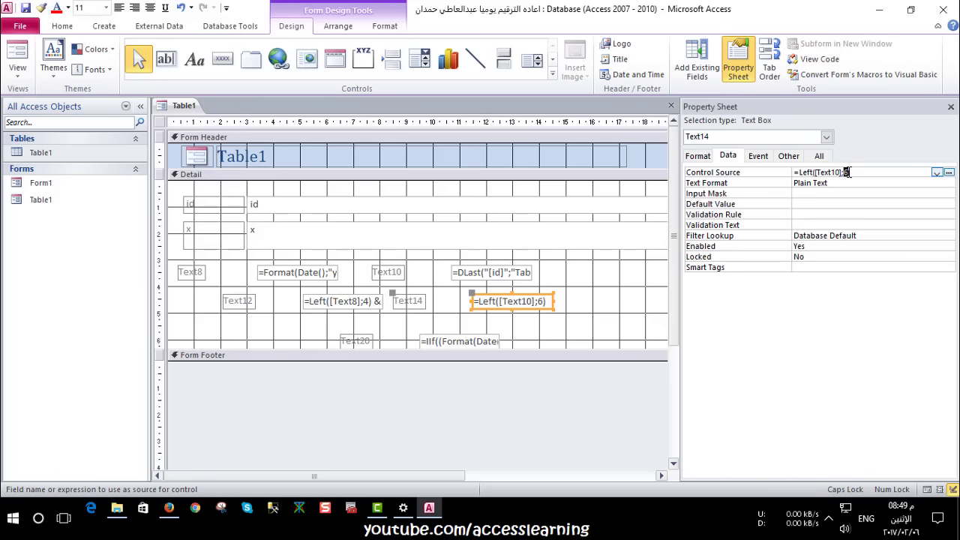
pyautogui.write('4')
pyautogui.click(520, 322)
# Delete & Format(Date();"dd") from Text20's IIf expression, then close the form design
pyautogui.click(431, 340)
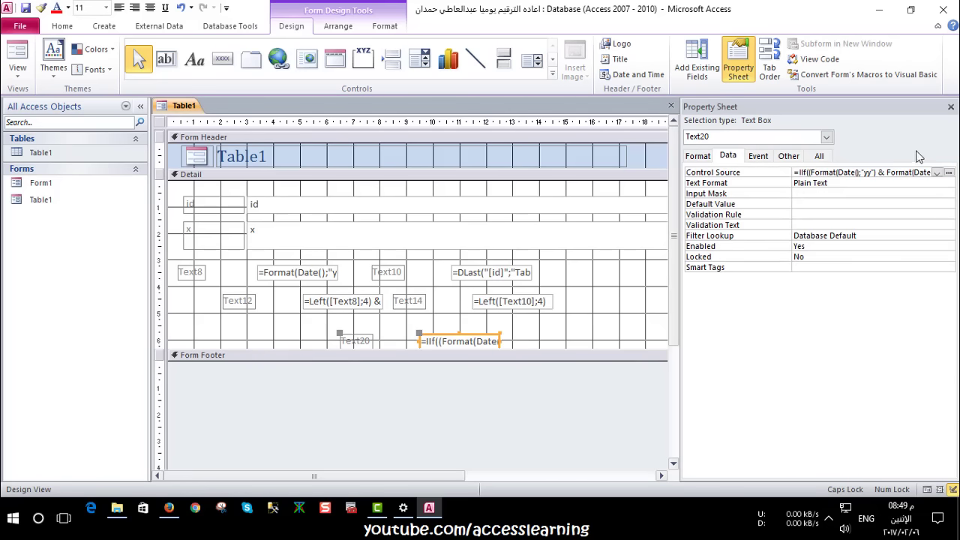
pyautogui.click(949, 173)
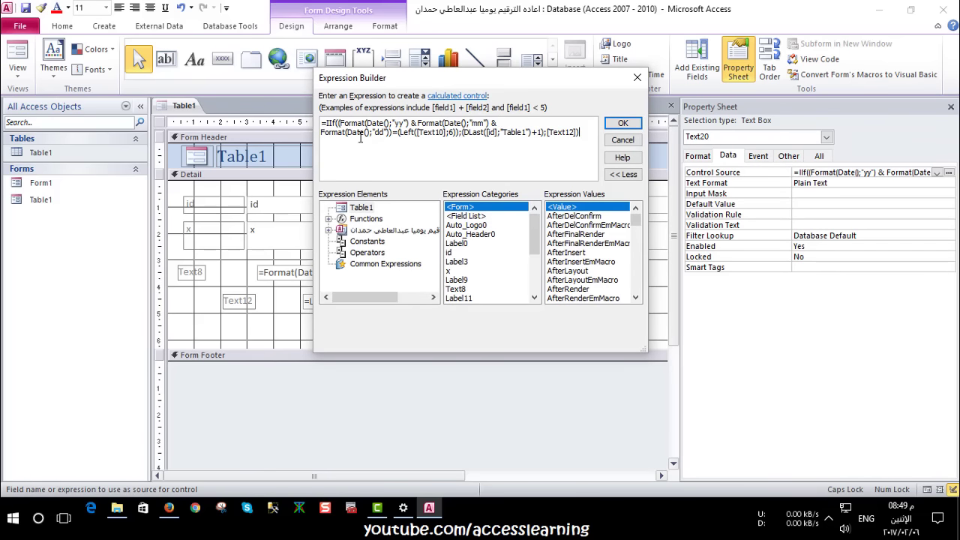
pyautogui.moveTo(493, 122); pyautogui.dragTo(388, 133)
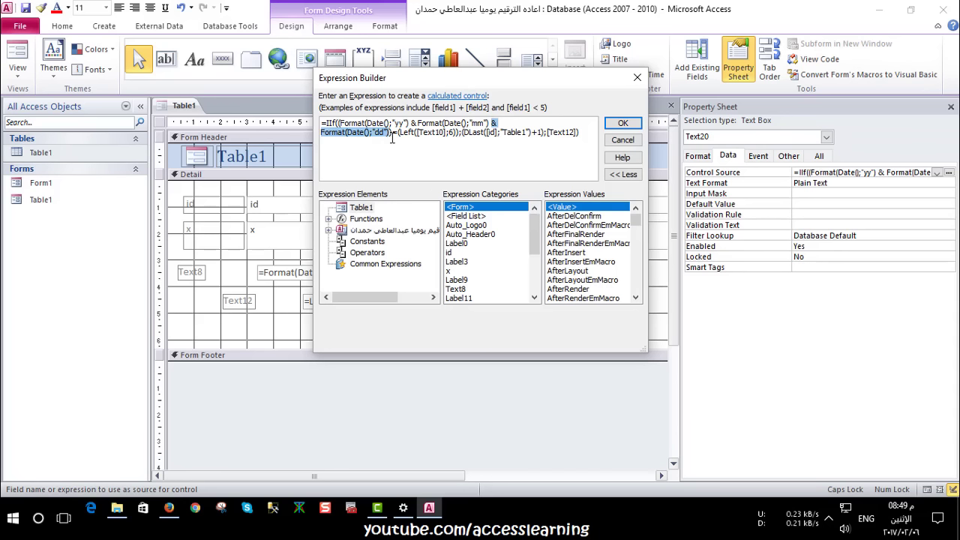
pyautogui.press('BackSpace')
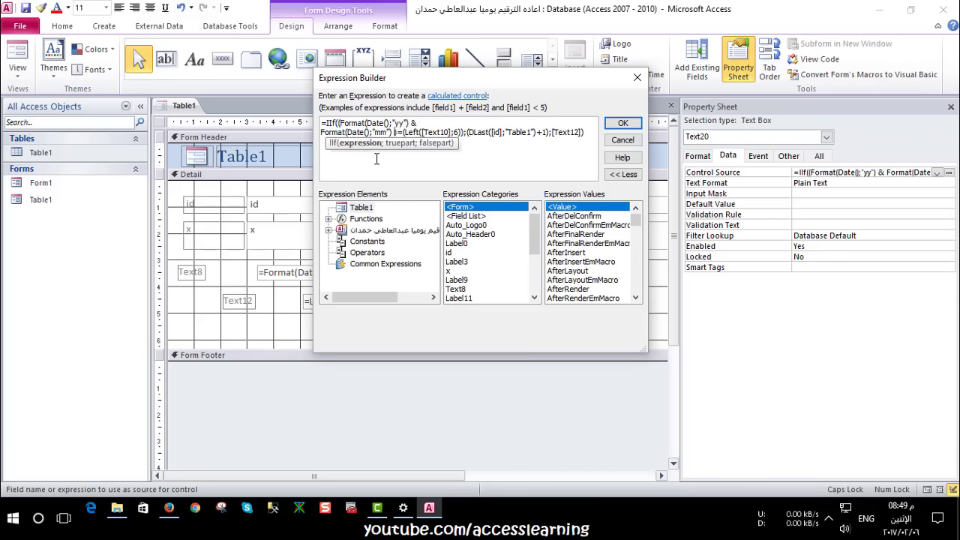
pyautogui.click(601, 139)
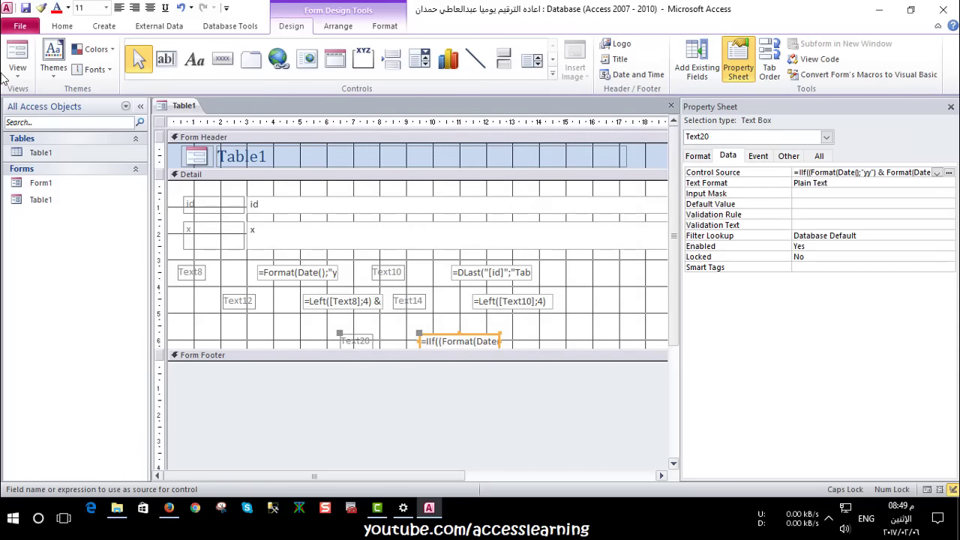
pyautogui.click(672, 111)
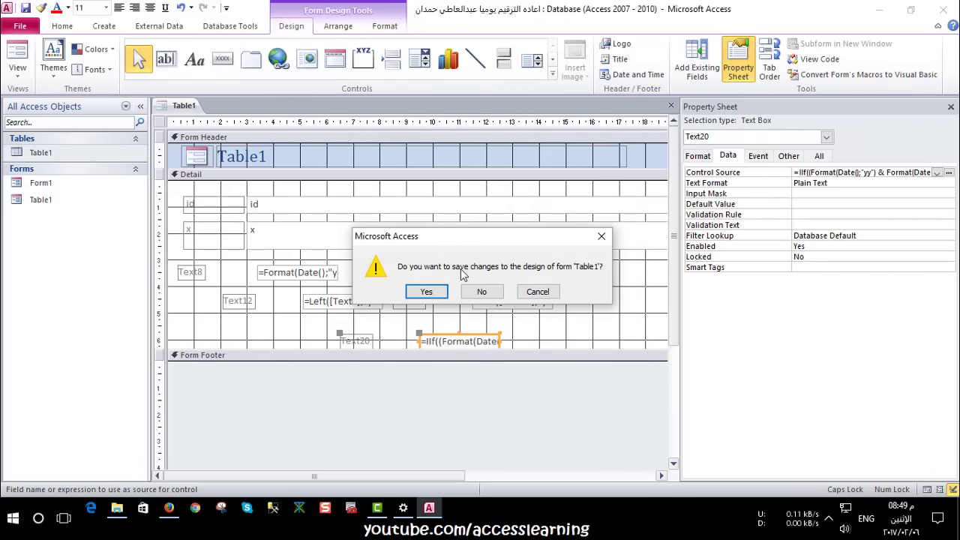
# Save the form design changes and briefly view Form1 before closing it
pyautogui.click(426, 292)
pyautogui.click(60, 161)
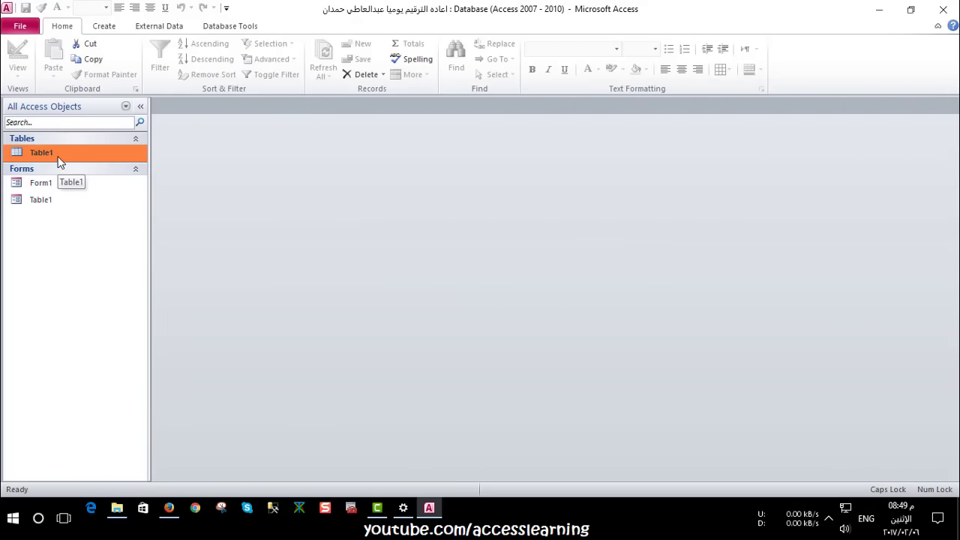
pyautogui.doubleClick(57, 187)
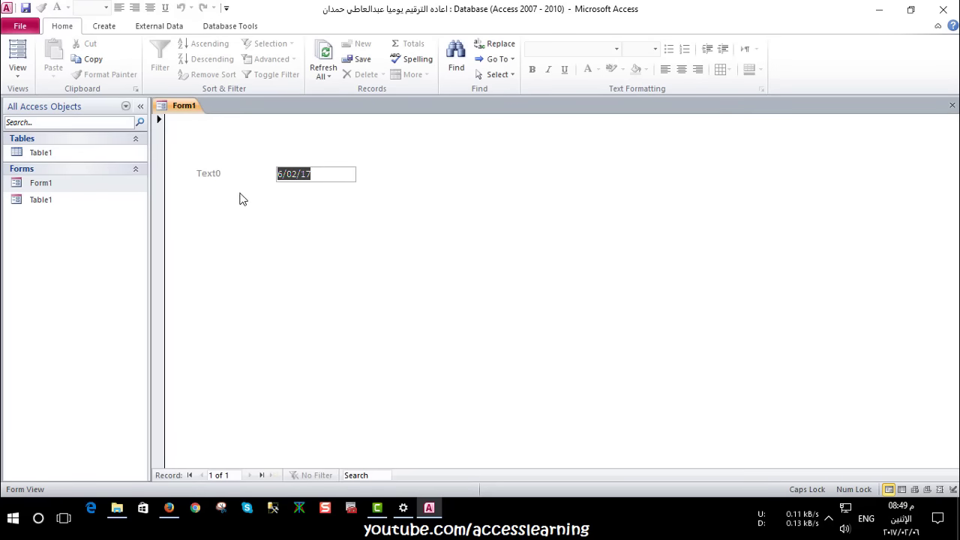
pyautogui.rightClick(242, 197)
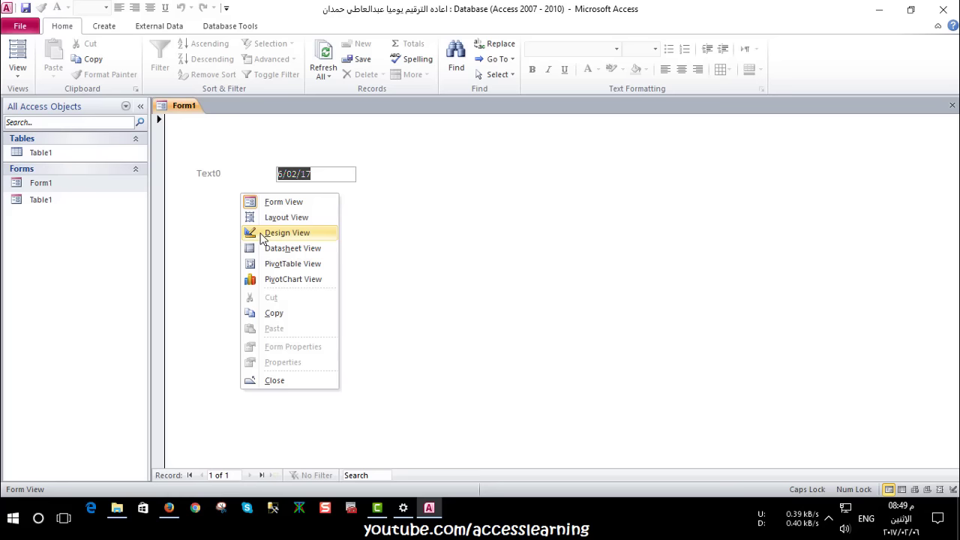
pyautogui.click(952, 105)
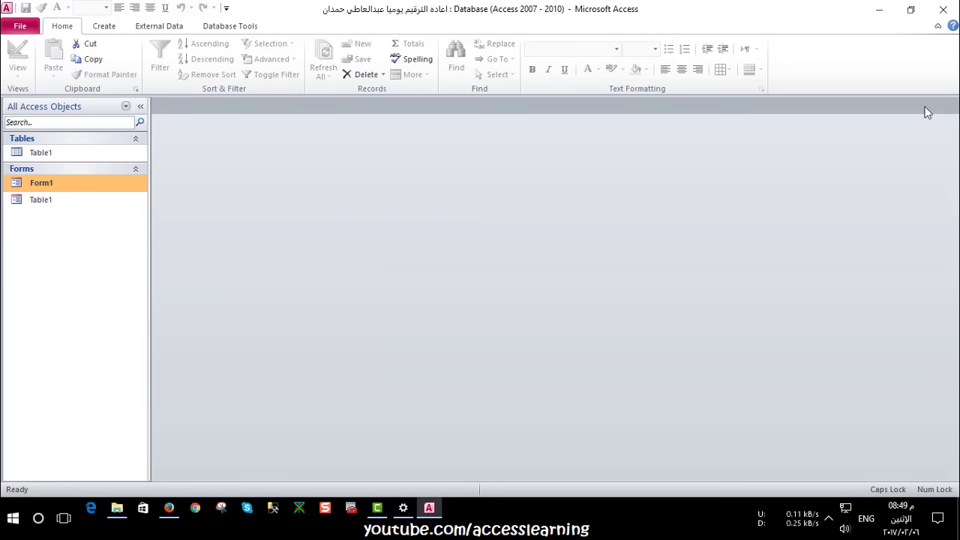
# Add records 'xxX' and 'dd' in the Table1 form, then close it
pyautogui.doubleClick(68, 204)
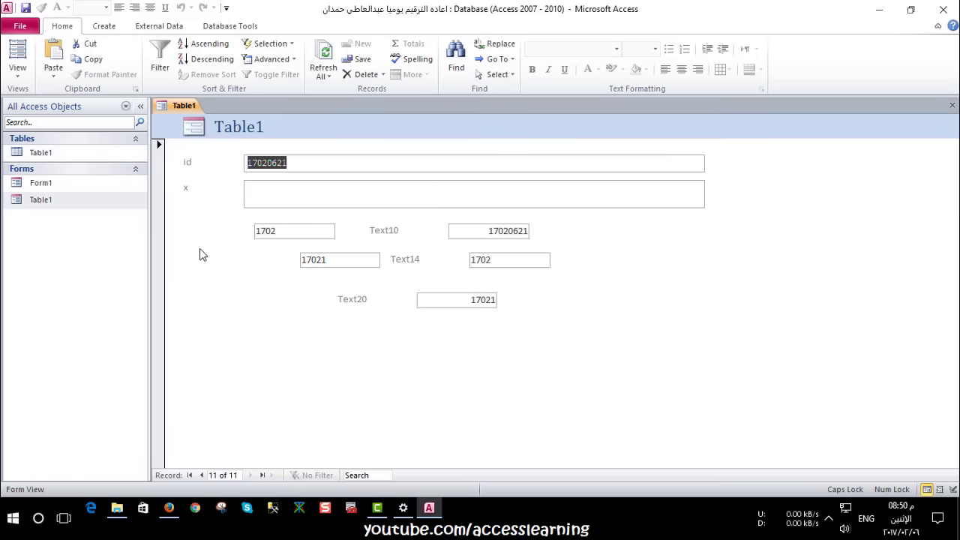
pyautogui.click(284, 198)
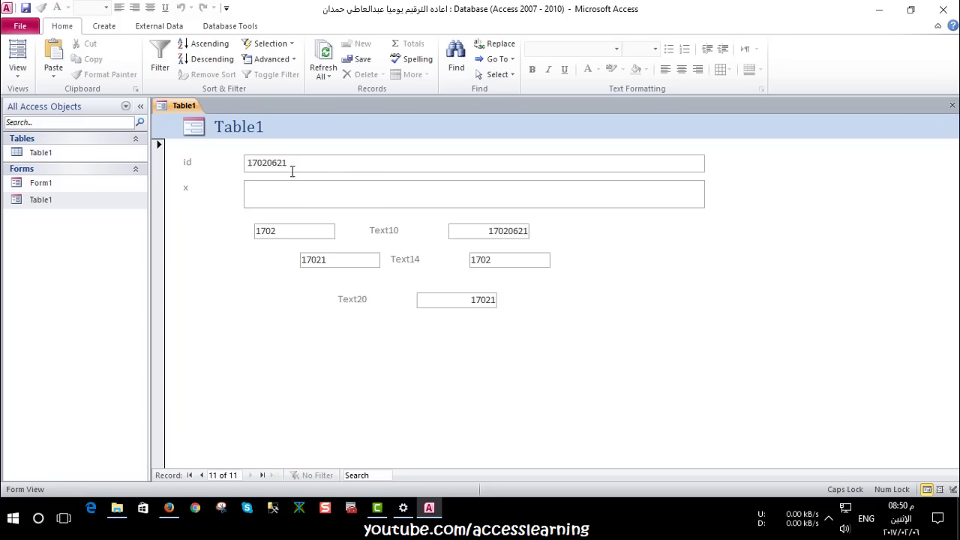
pyautogui.write('xxX')
pyautogui.click(273, 475)
pyautogui.write('dd')
pyautogui.click(273, 475)
pyautogui.click(952, 105)
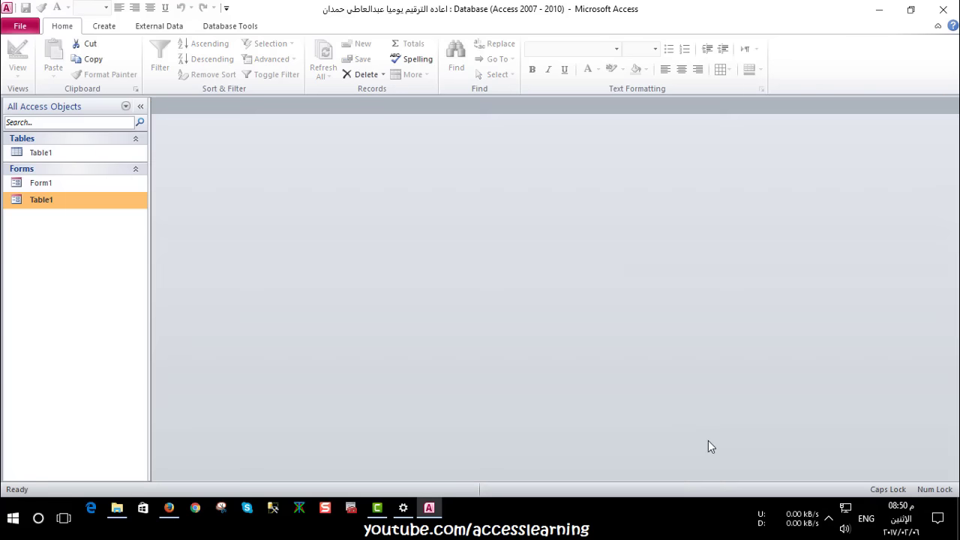
# Move the Windows date to the 7th and reopen the Table1 form
pyautogui.click(402, 508)
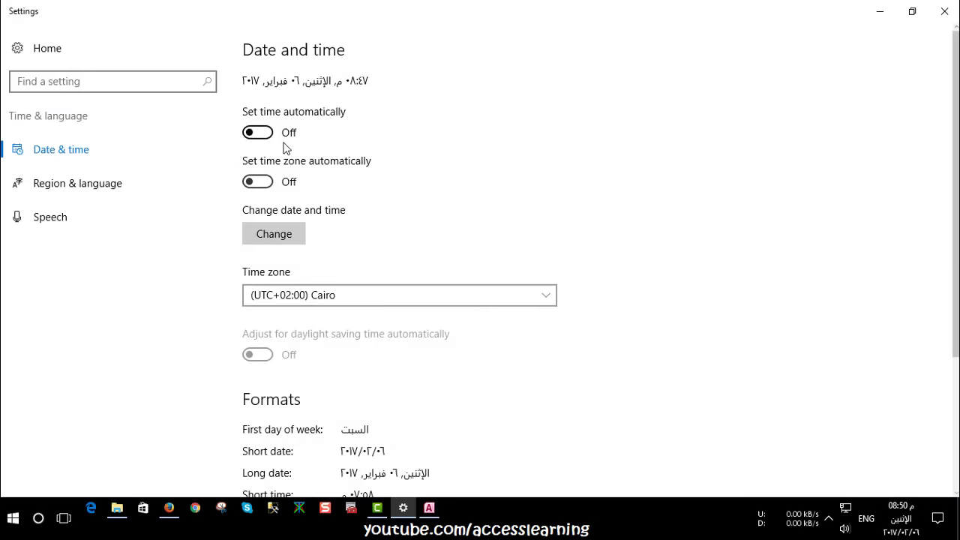
pyautogui.click(275, 233)
pyautogui.click(469, 213)
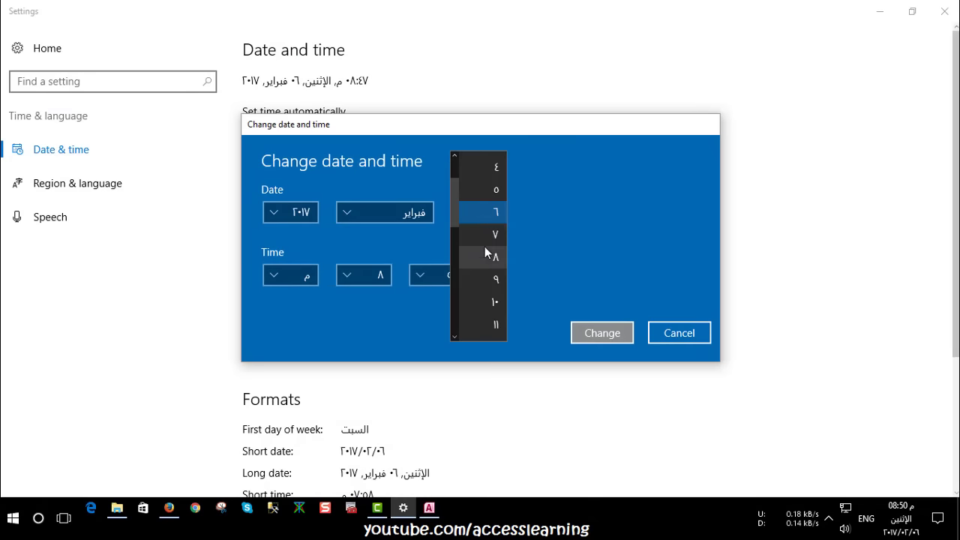
pyautogui.click(492, 235)
pyautogui.click(589, 332)
pyautogui.click(880, 11)
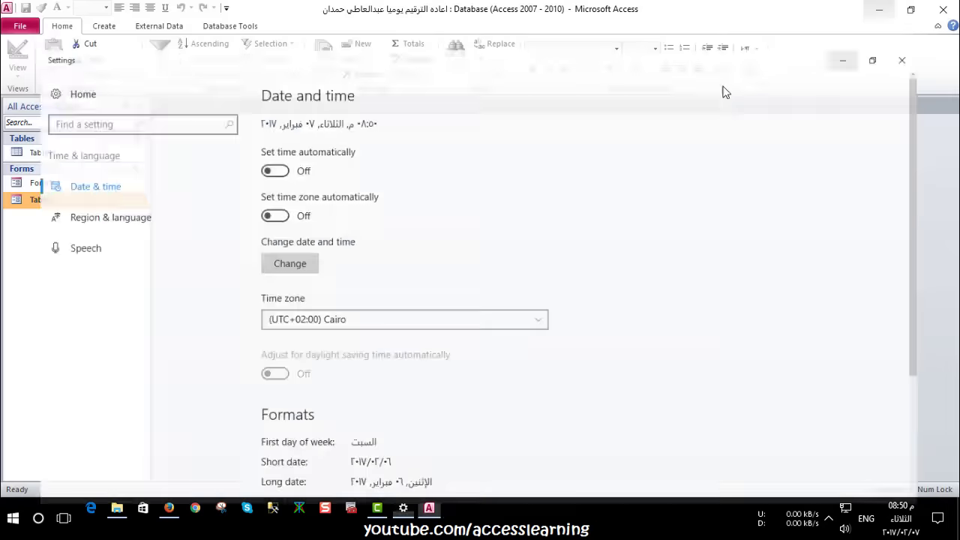
pyautogui.doubleClick(75, 199)
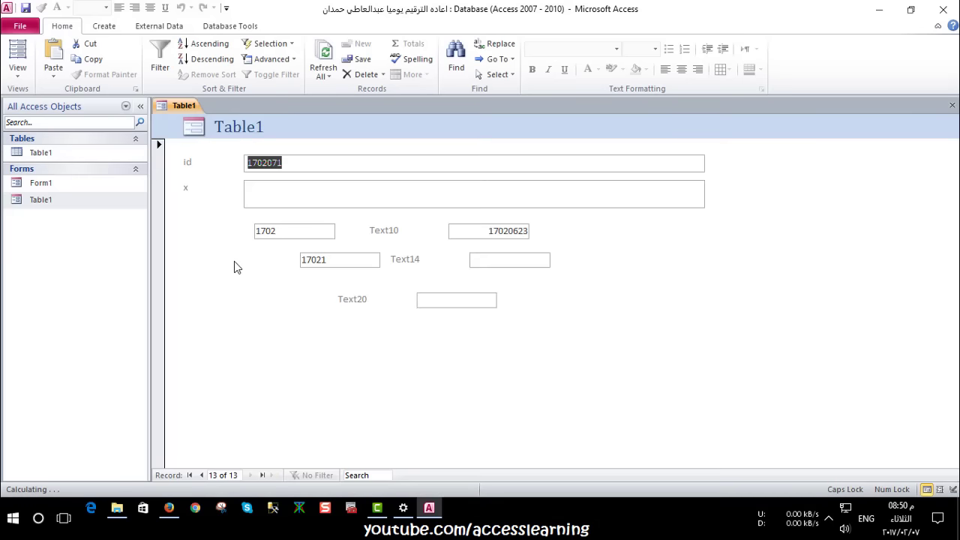
# Enter X as a new record, appending 11 to make its id 170207111 and avoid the duplicate
pyautogui.click(276, 192)
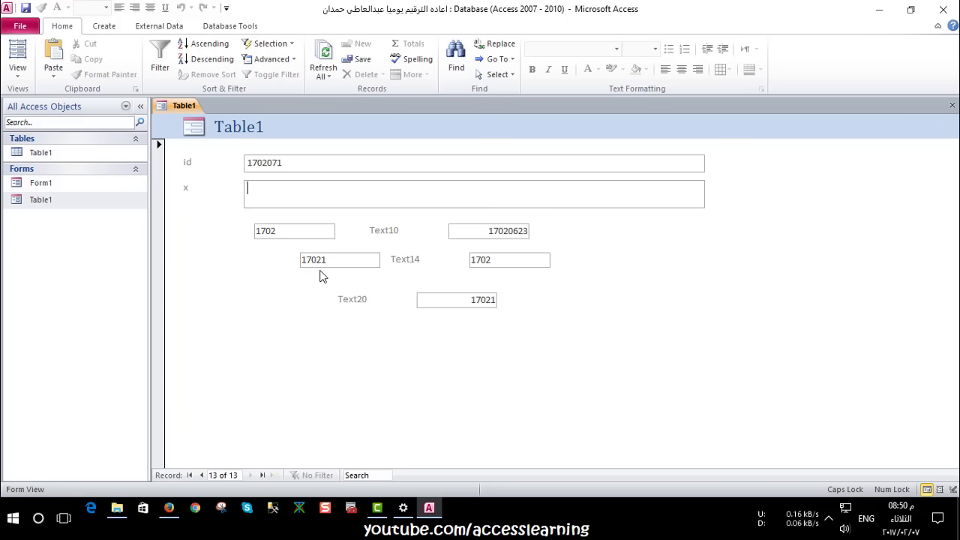
pyautogui.write('X')
pyautogui.click(273, 475)
pyautogui.click(456, 284)
pyautogui.write('11')
pyautogui.press('Tab')
# Switch the Table1 form to Design View
pyautogui.rightClick(222, 191)
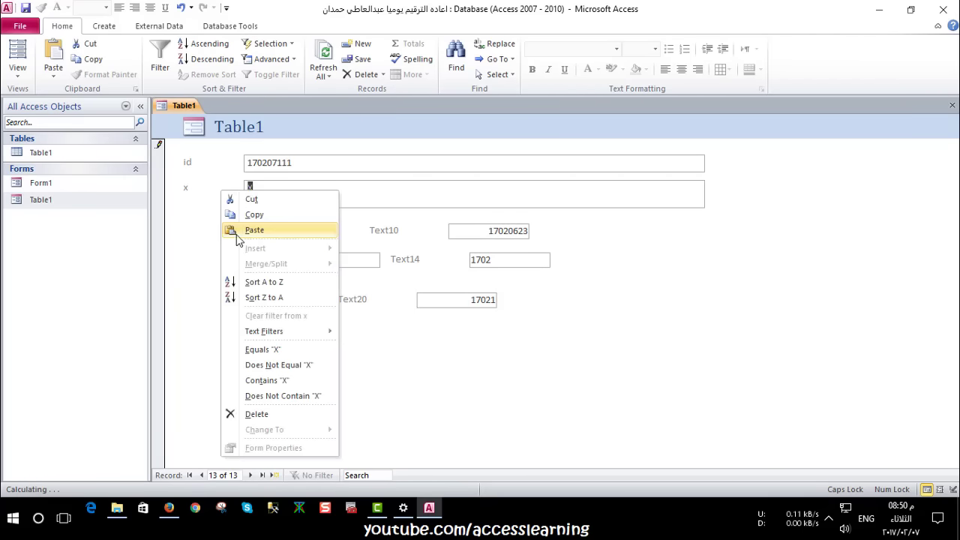
pyautogui.rightClick(199, 163)
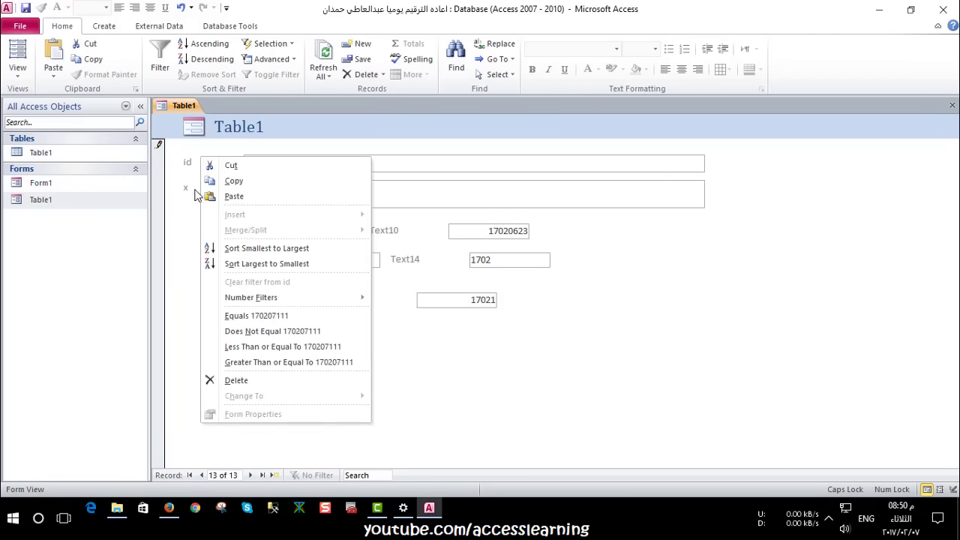
pyautogui.rightClick(243, 129)
pyautogui.click(251, 168)
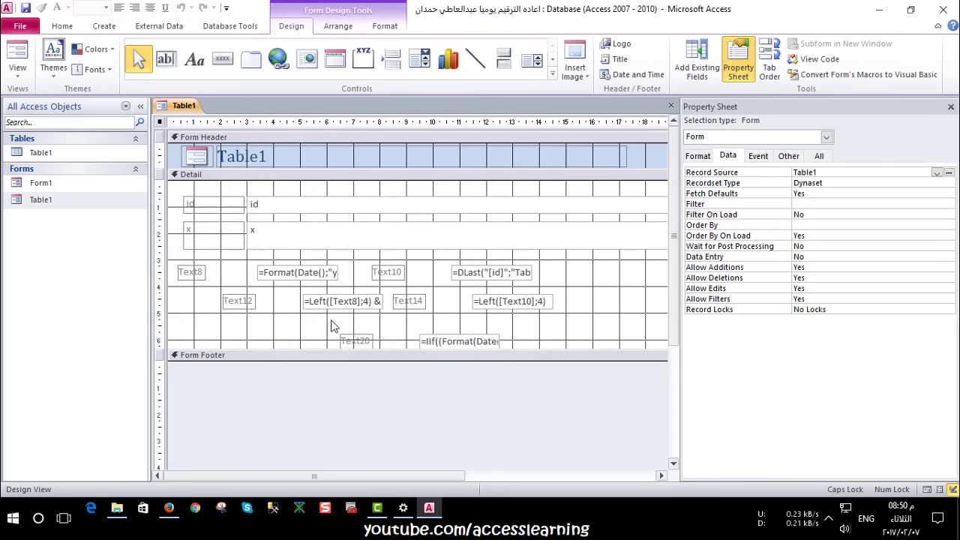
# Open the Table1 table to check the saved ids, then return to the design
pyautogui.click(310, 278)
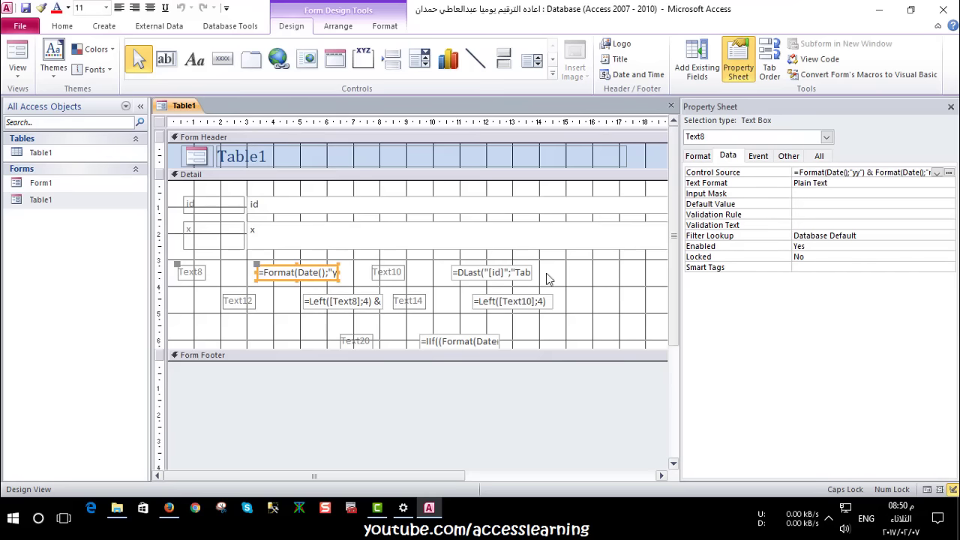
pyautogui.click(353, 304)
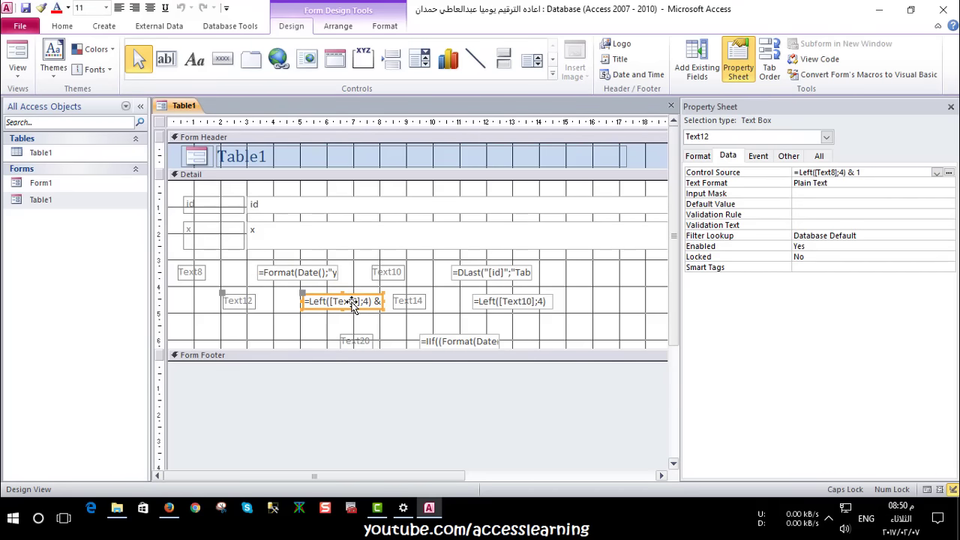
pyautogui.click(353, 302)
pyautogui.doubleClick(78, 150)
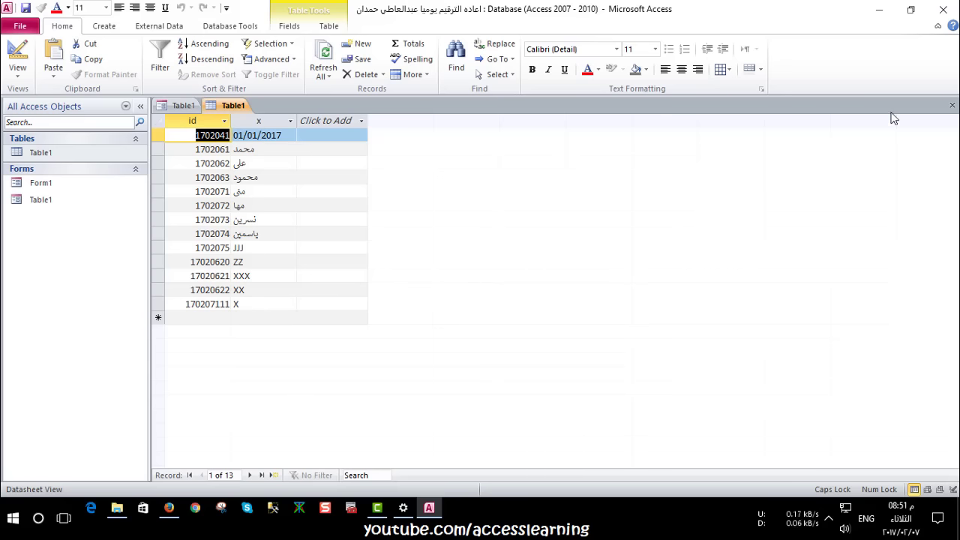
pyautogui.click(952, 105)
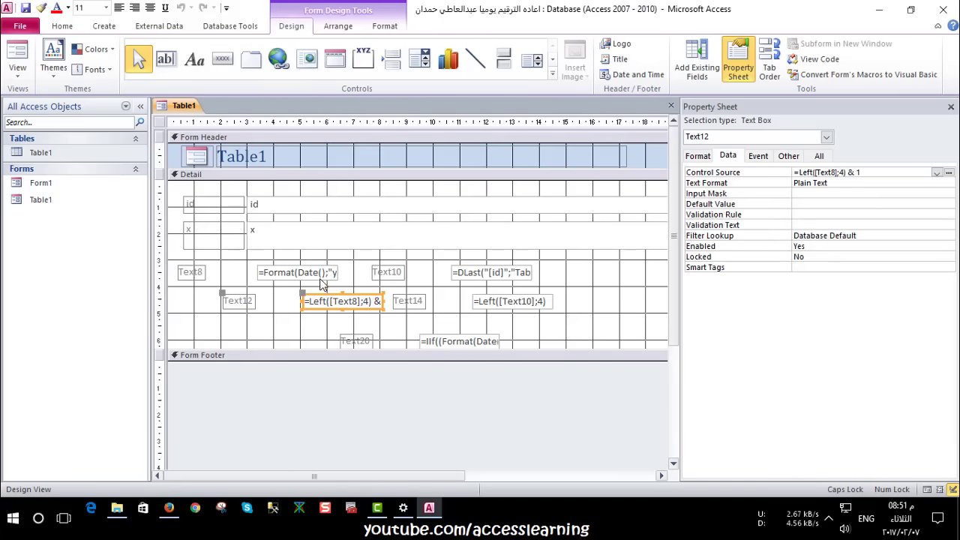
# Review the Text8, Text20, DLast counter and Left([Text10];4) expressions, then switch to Form View
pyautogui.click(320, 274)
pyautogui.click(949, 172)
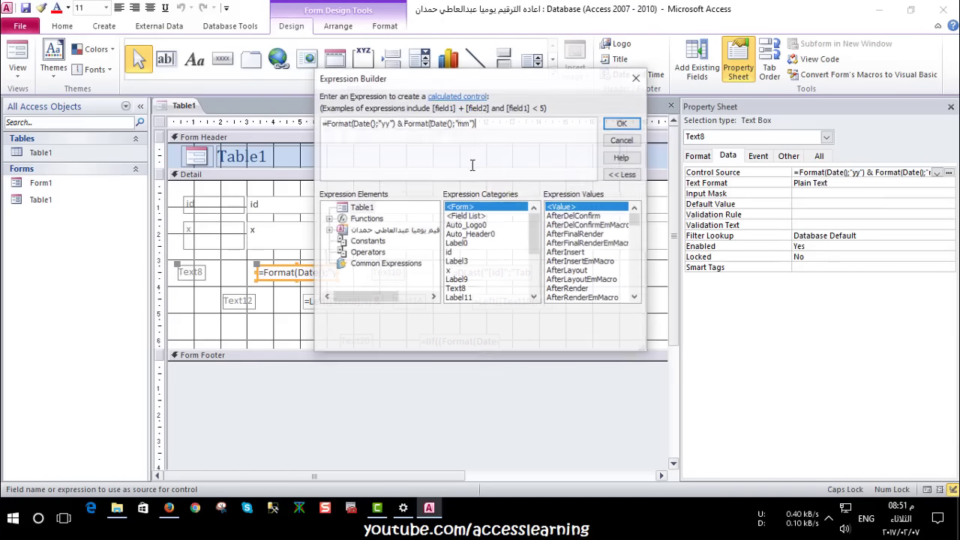
pyautogui.click(623, 123)
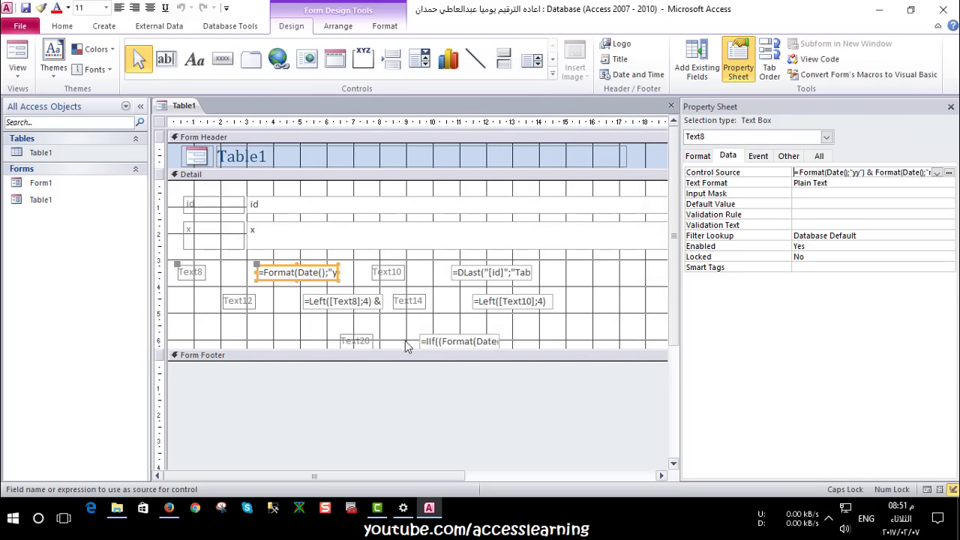
pyautogui.click(437, 341)
pyautogui.click(949, 172)
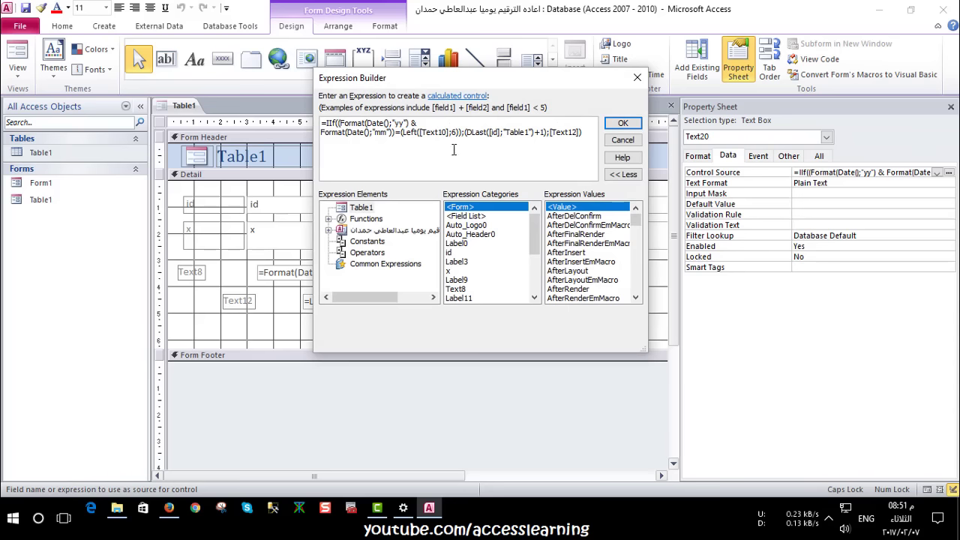
pyautogui.click(622, 123)
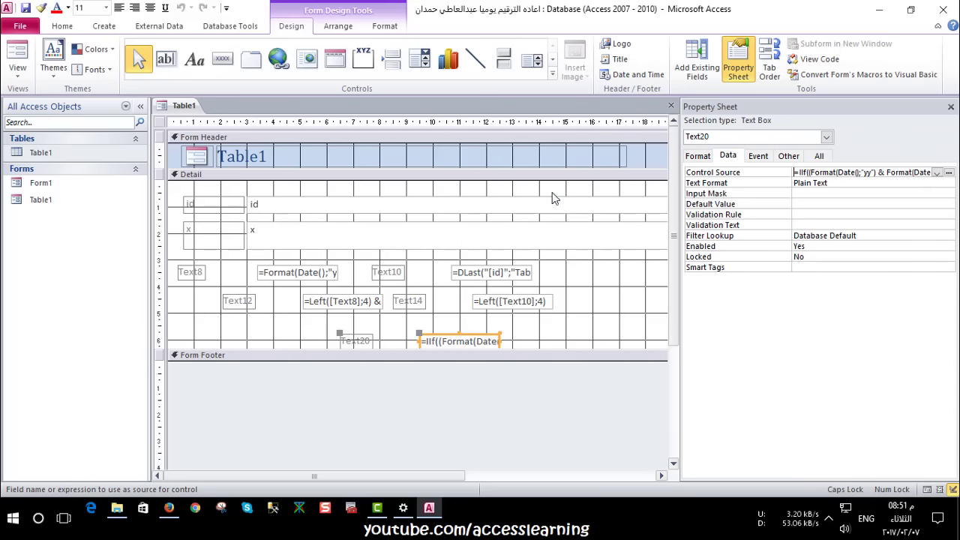
pyautogui.click(487, 274)
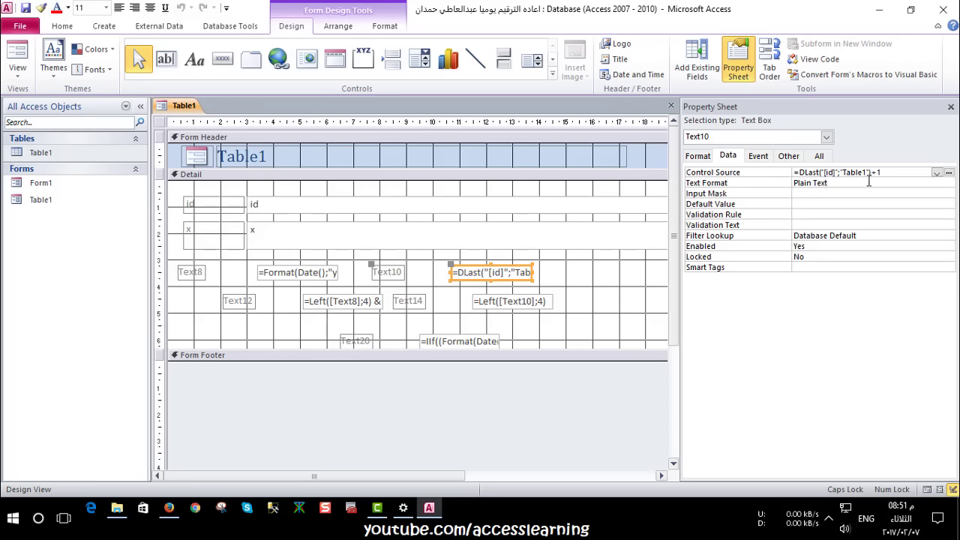
pyautogui.click(495, 308)
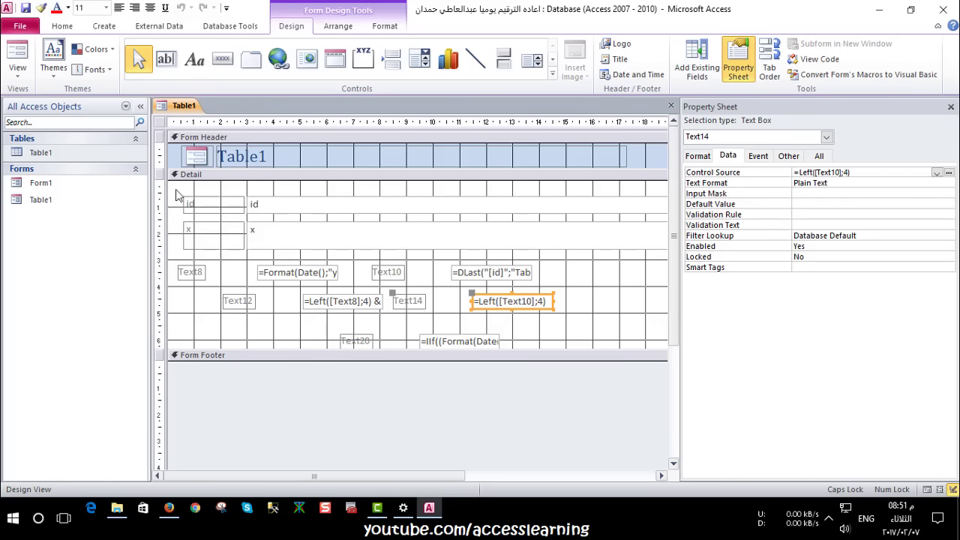
pyautogui.click(17, 56)
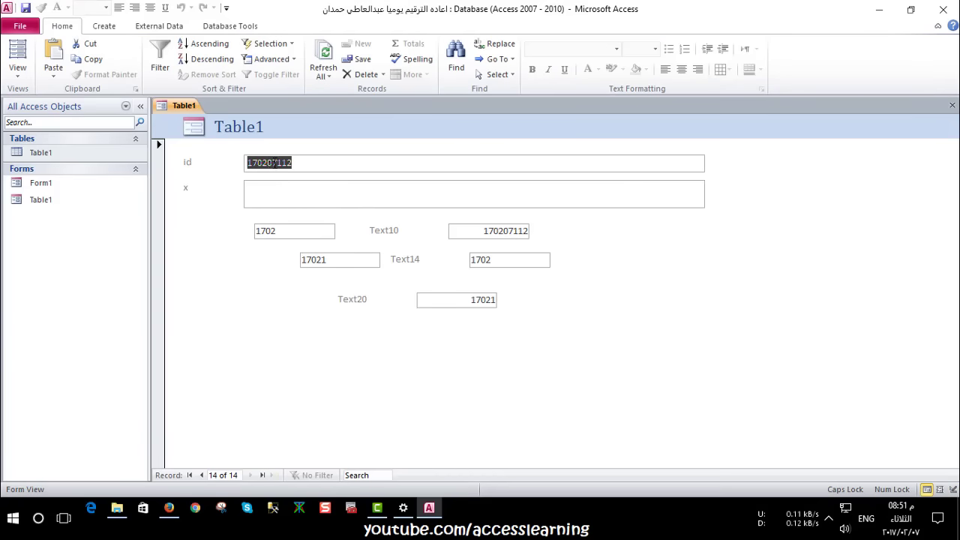
# Check the stored records in the Table1 datasheet and return to the form
pyautogui.doubleClick(39, 153)
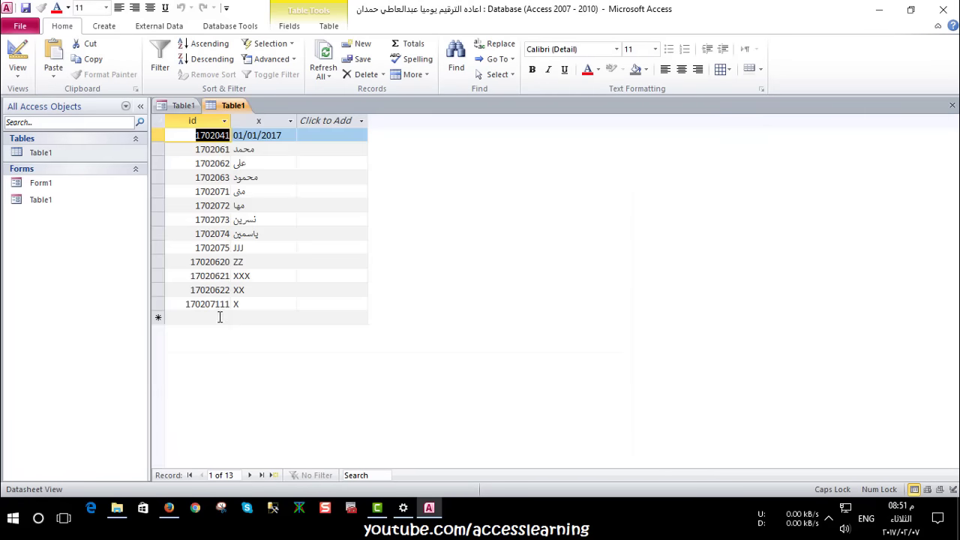
pyautogui.click(953, 105)
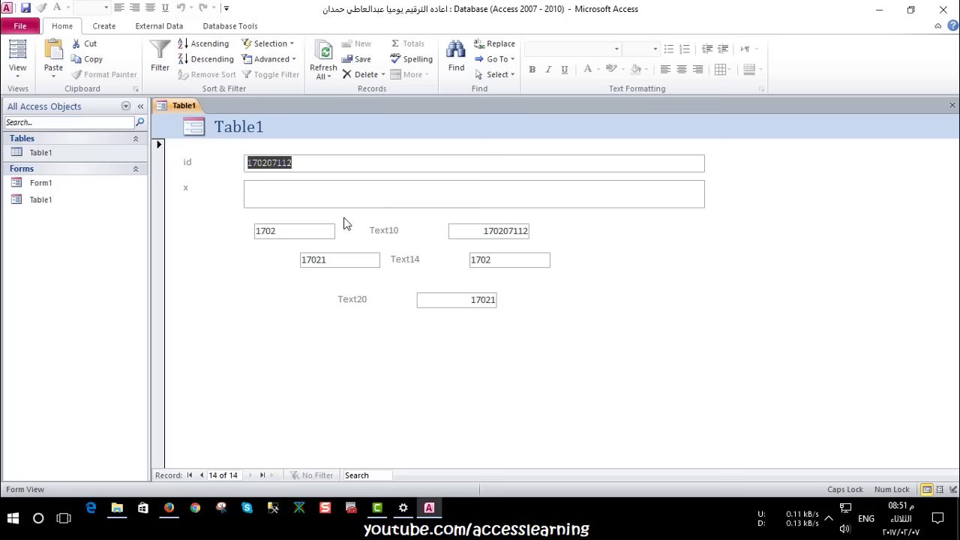
pyautogui.rightClick(203, 182)
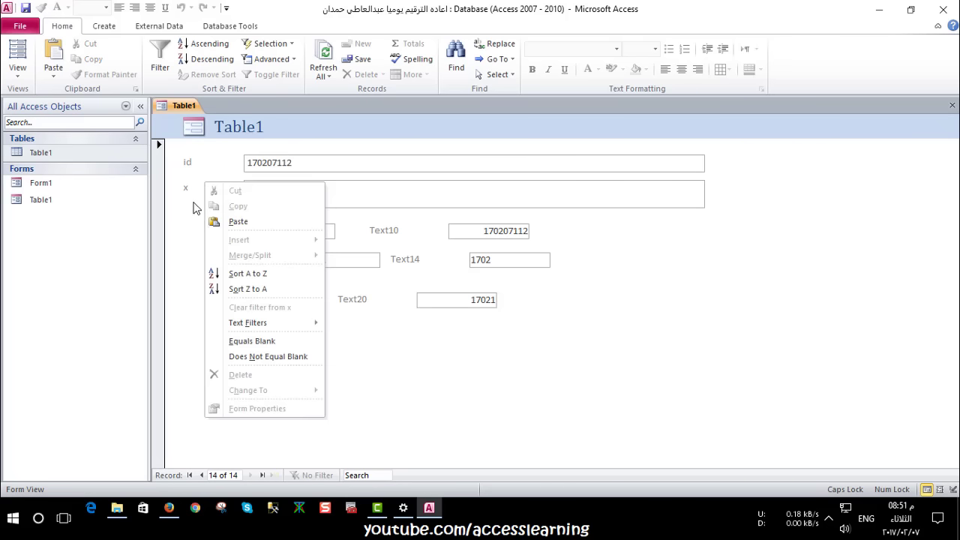
pyautogui.click(208, 141)
pyautogui.rightClick(208, 141)
pyautogui.rightClick(183, 149)
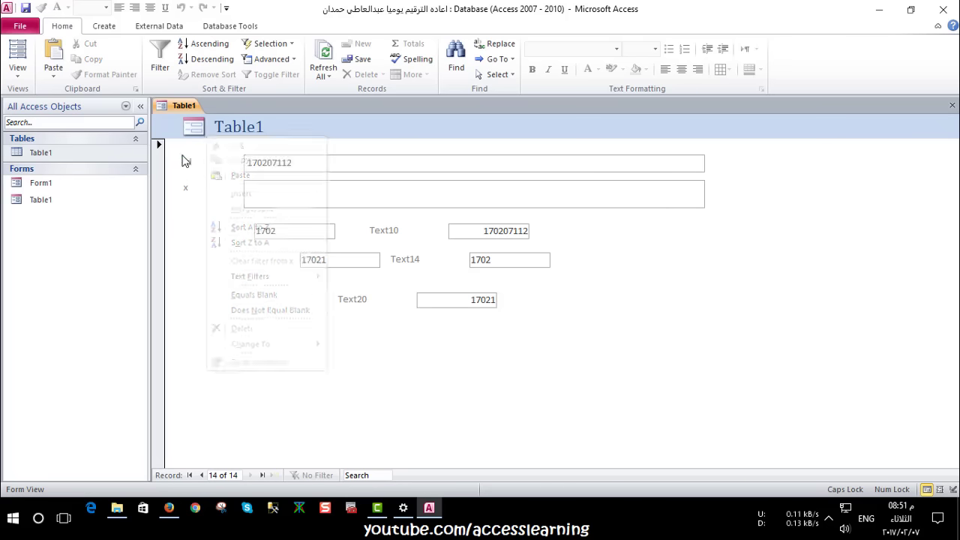
pyautogui.press('Escape')
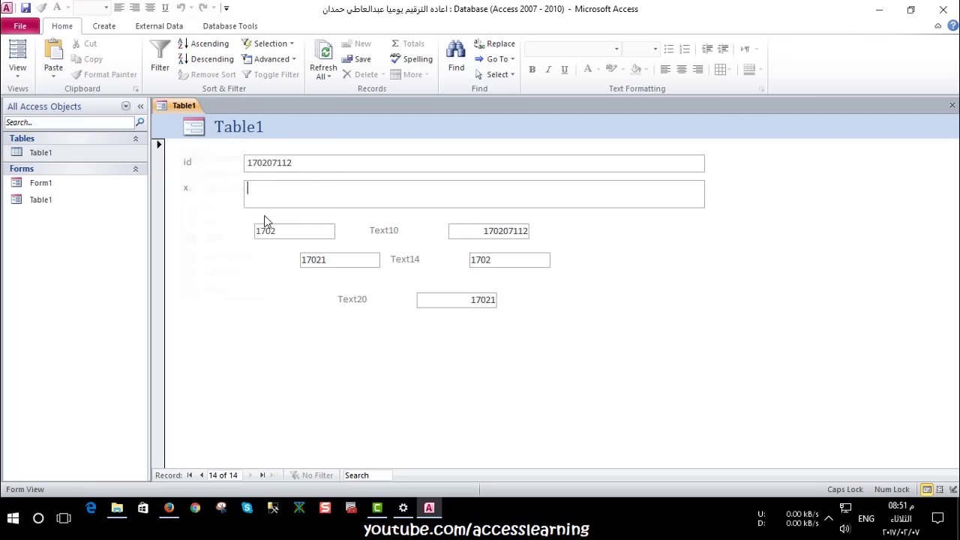
# Switch the Table1 form to Design View and select the id text box
pyautogui.rightClick(213, 205)
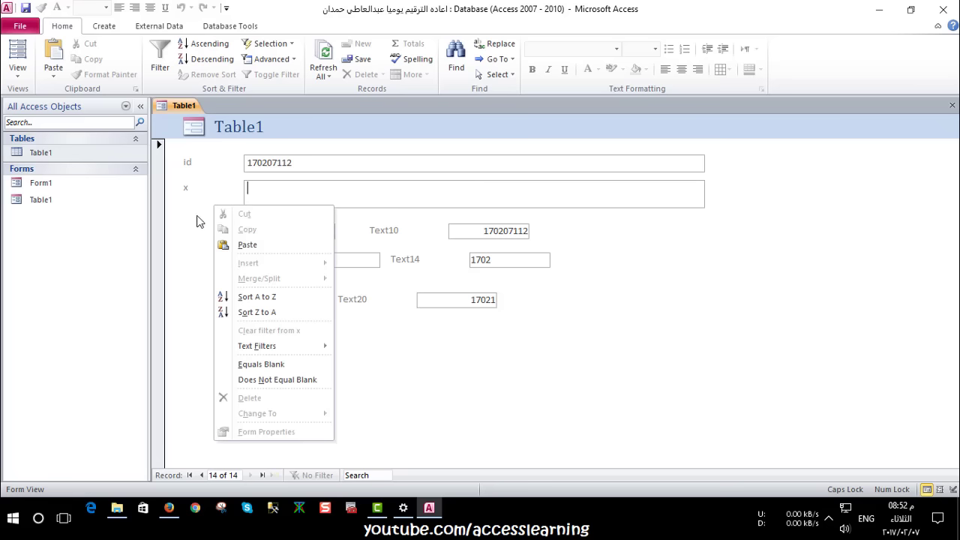
pyautogui.rightClick(189, 191)
pyautogui.rightClick(213, 162)
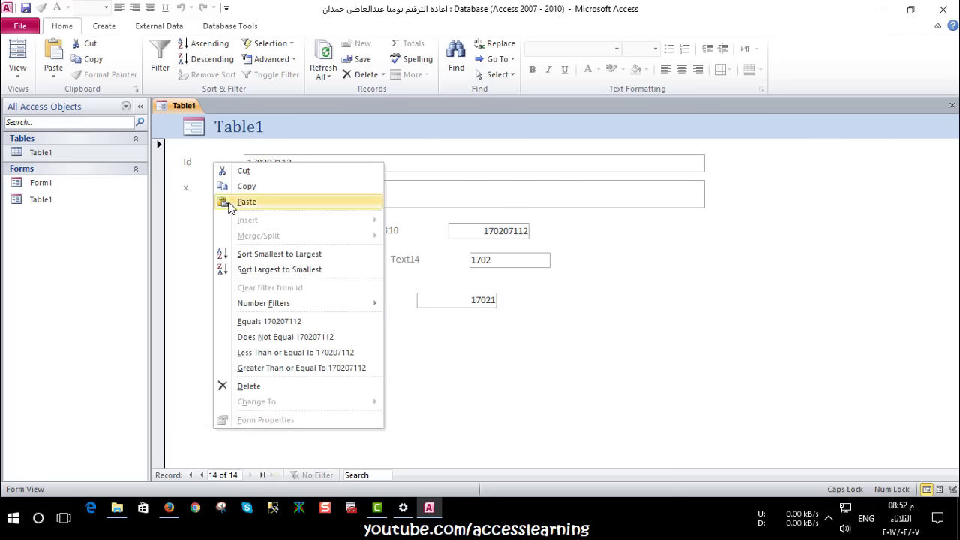
pyautogui.rightClick(309, 142)
pyautogui.click(321, 176)
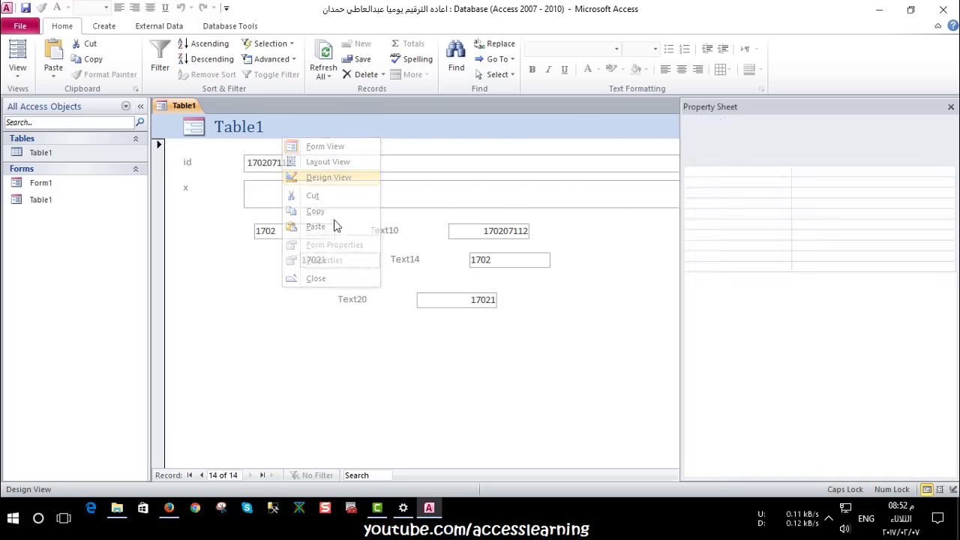
pyautogui.click(456, 204)
# In the id default value, change 6 to 4, delete both & Format(Date();"dd") parts, then view the form
pyautogui.click(907, 204)
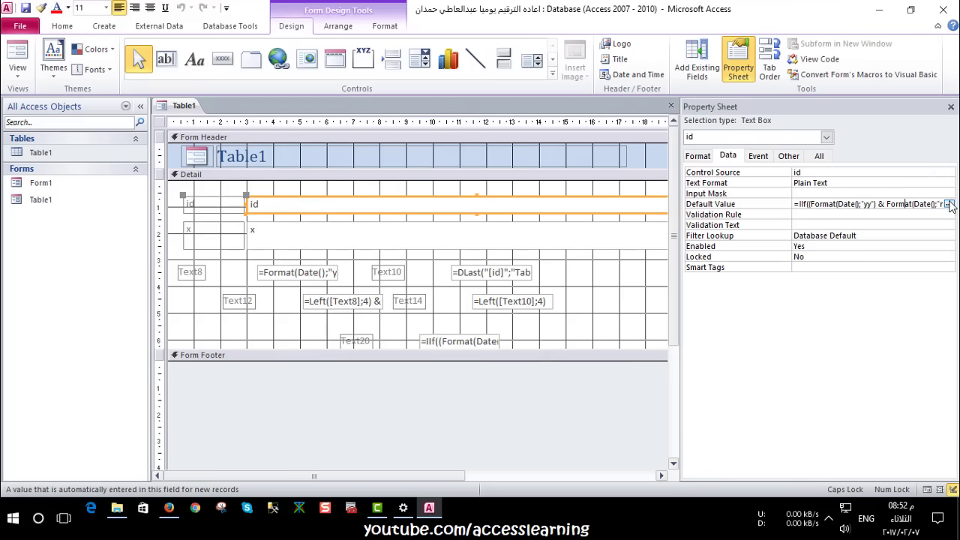
pyautogui.click(949, 204)
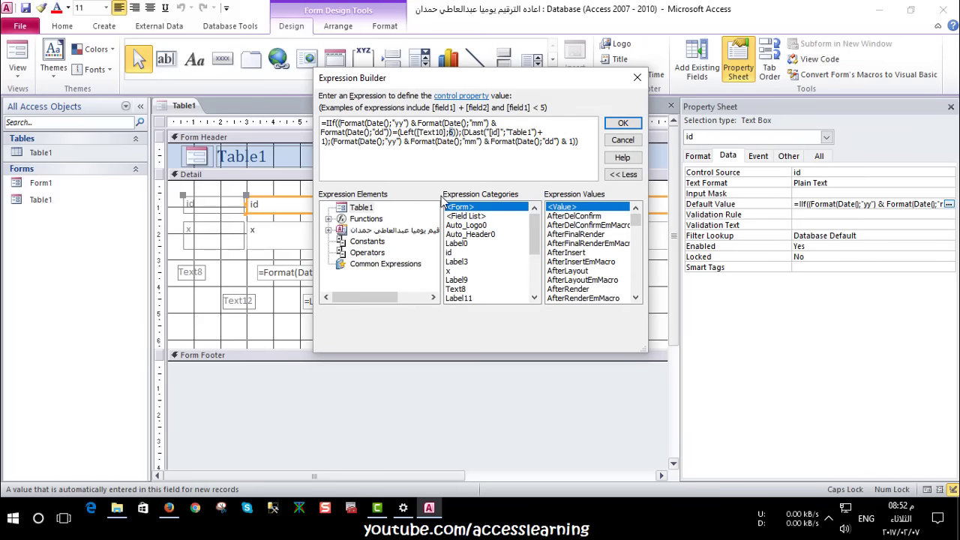
pyautogui.write('4')
pyautogui.moveTo(485, 145); pyautogui.dragTo(565, 142)
pyautogui.press('Delete')
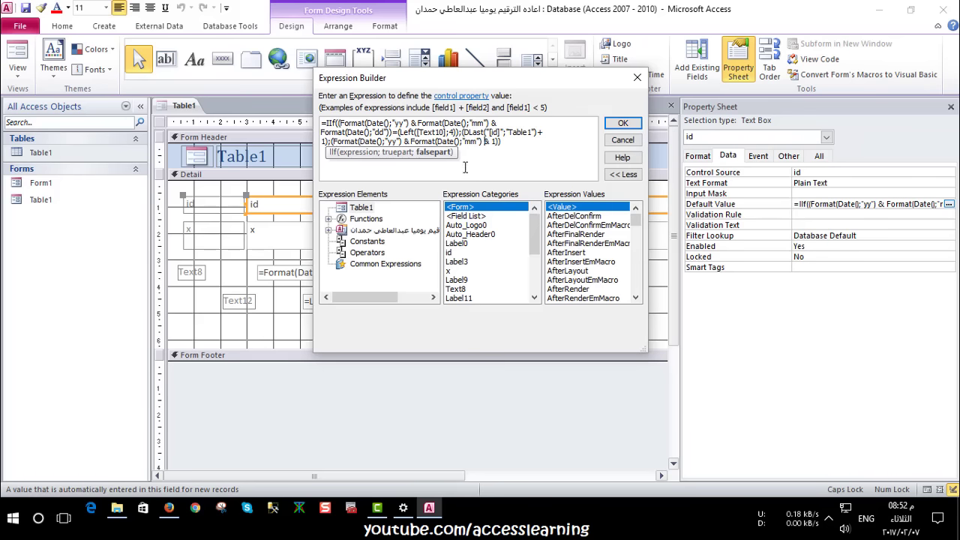
pyautogui.moveTo(497, 122)
pyautogui.mouseDown()
pyautogui.moveTo(348, 131)
pyautogui.moveTo(388, 135)
pyautogui.mouseUp()
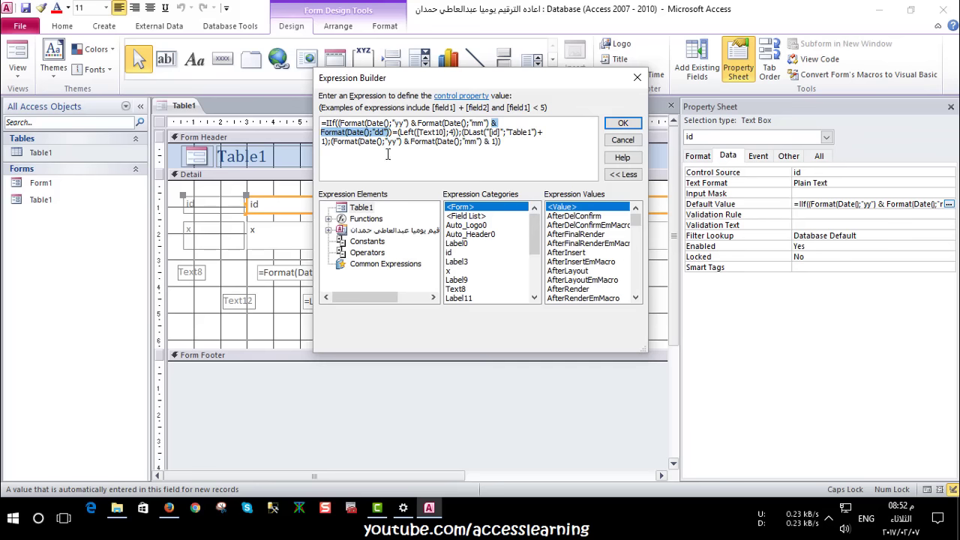
pyautogui.press('Delete')
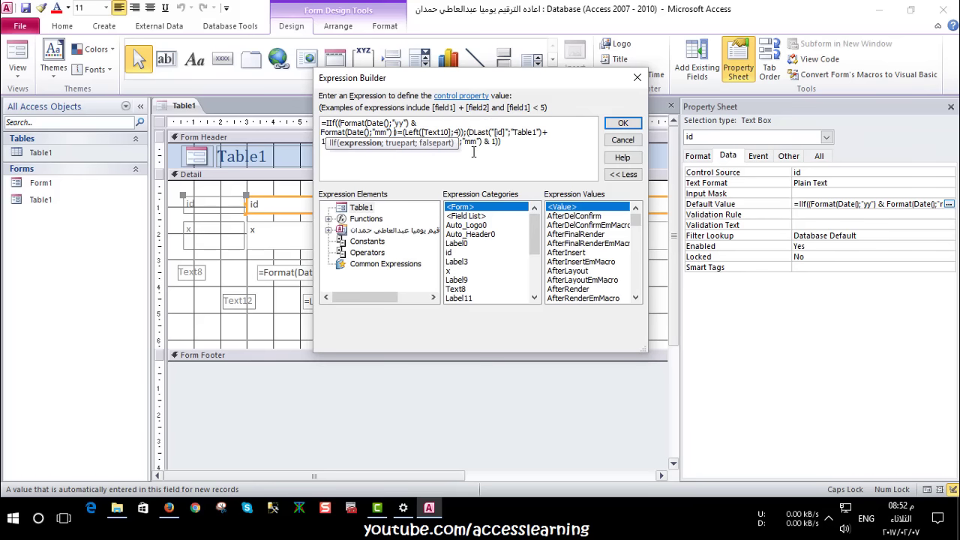
pyautogui.press('BackSpace')
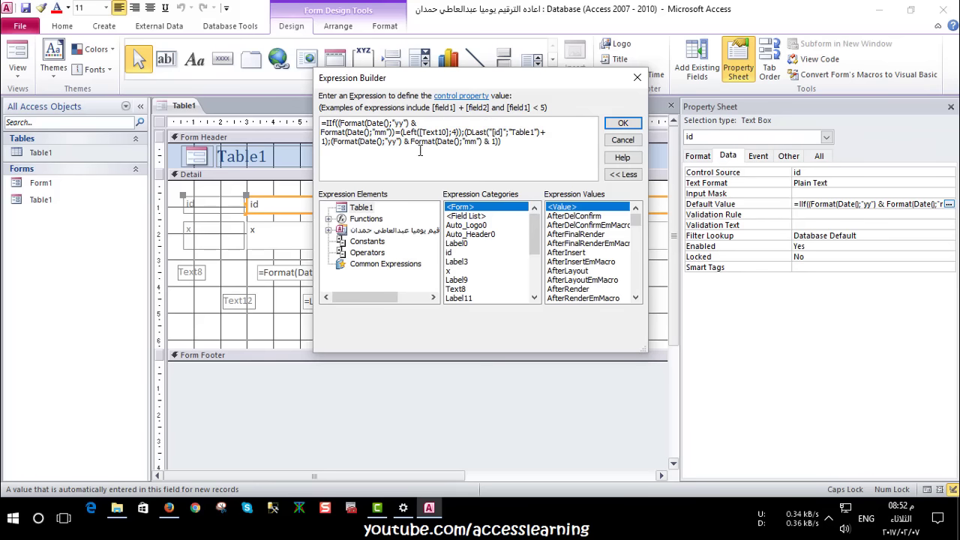
pyautogui.click(468, 146)
pyautogui.click(623, 122)
pyautogui.click(398, 420)
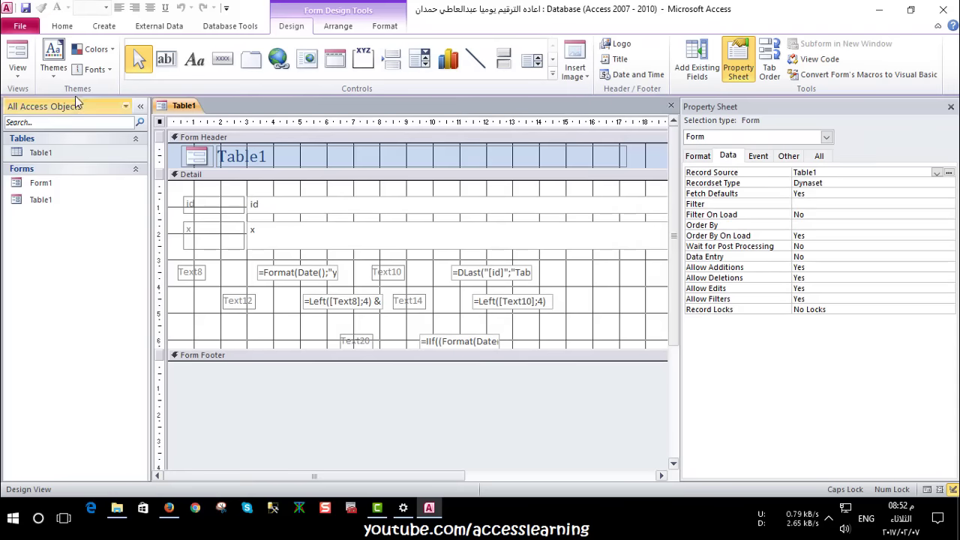
pyautogui.click(17, 60)
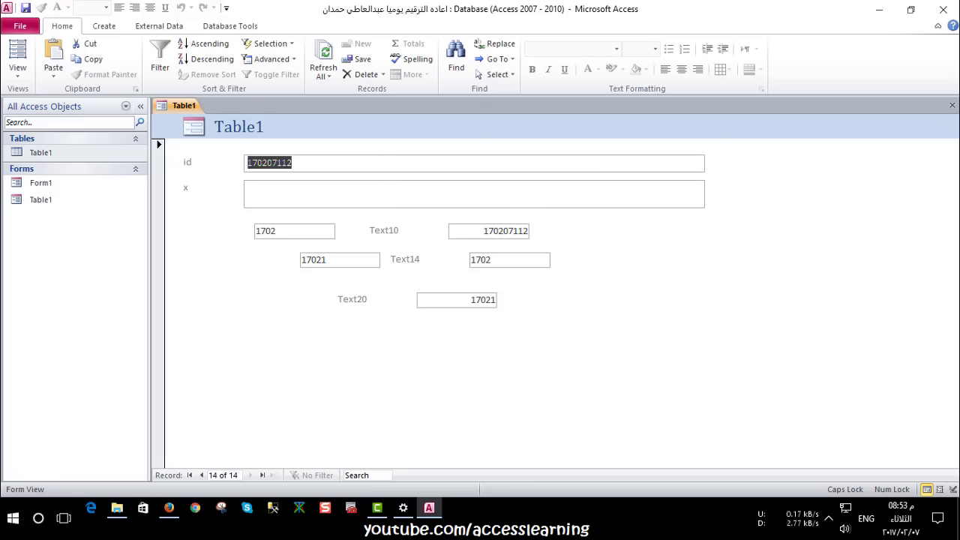
# Save the form design and delete all 13 records from the Table1 table
pyautogui.click(951, 106)
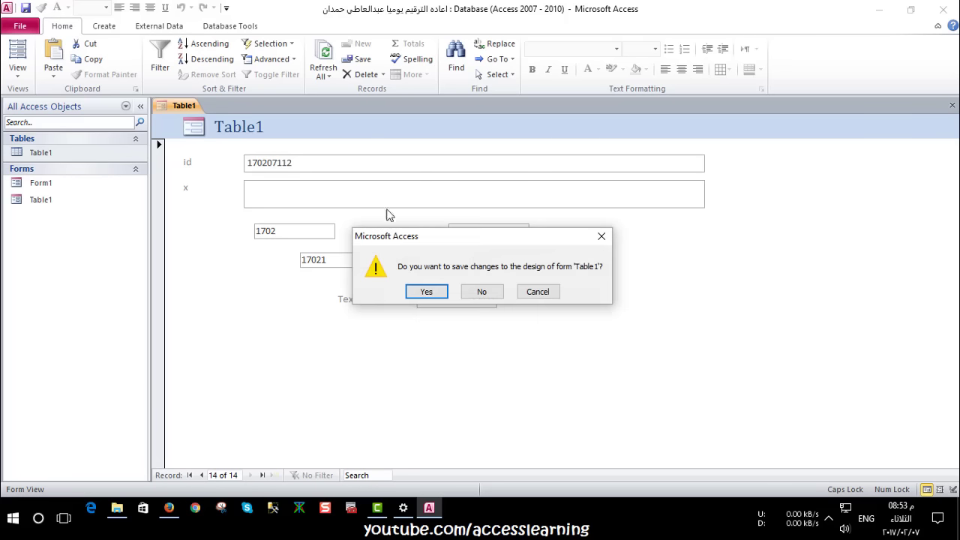
pyautogui.click(433, 293)
pyautogui.doubleClick(82, 152)
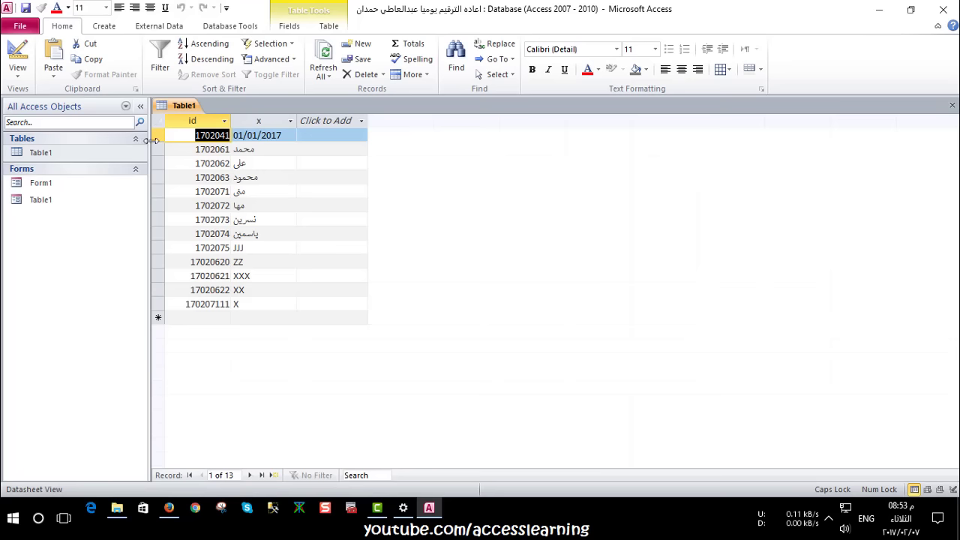
pyautogui.moveTo(157, 135); pyautogui.dragTo(161, 305)
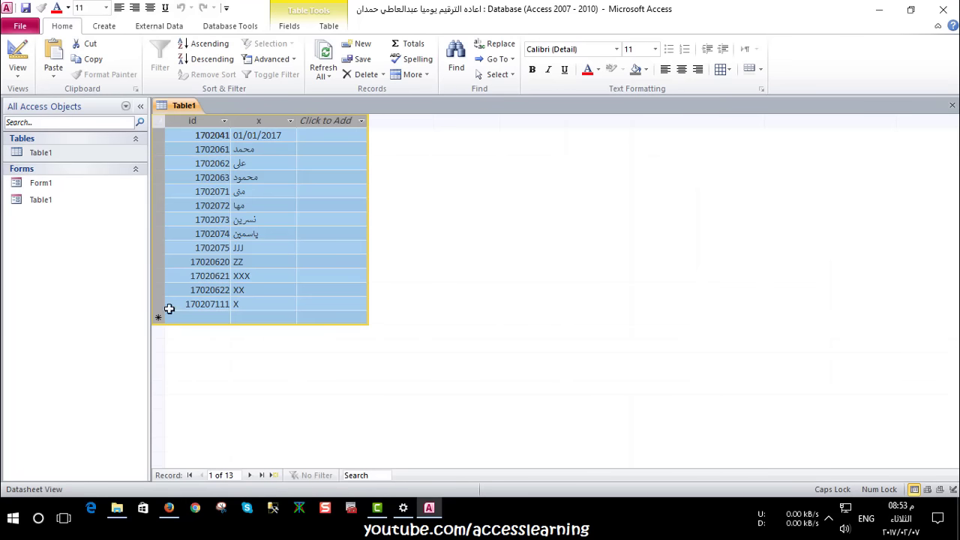
pyautogui.press('Delete')
pyautogui.click(458, 300)
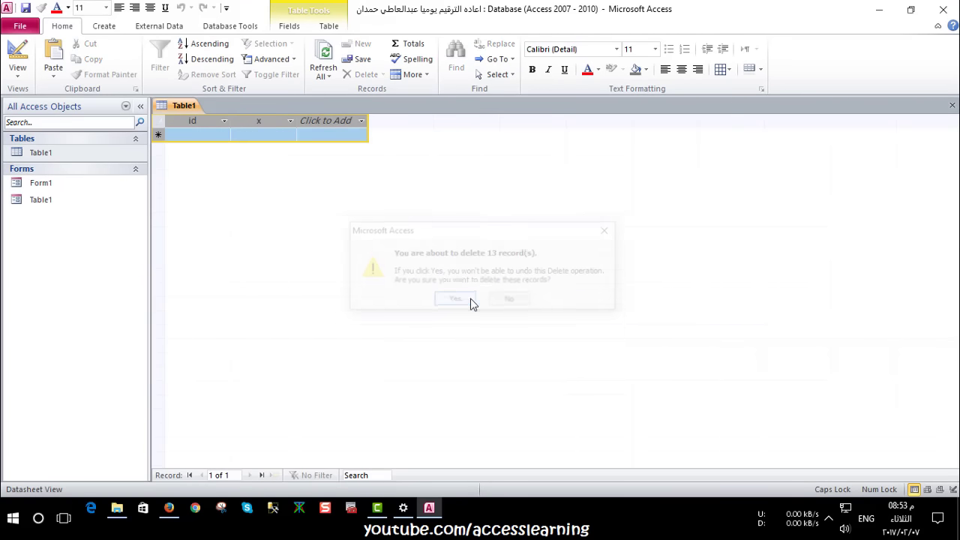
pyautogui.click(952, 105)
# Add records 500 and 555 in the Table1 form, then close it
pyautogui.doubleClick(45, 201)
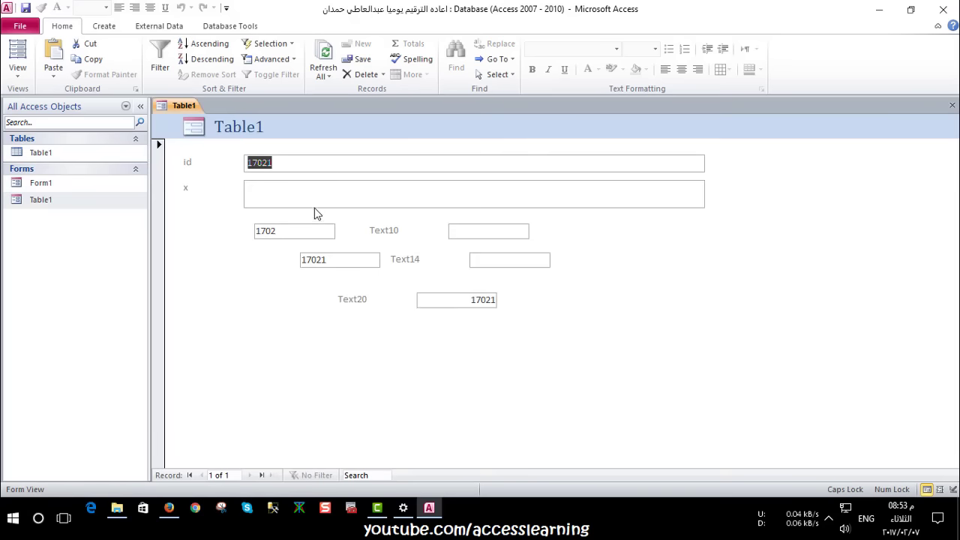
pyautogui.click(274, 196)
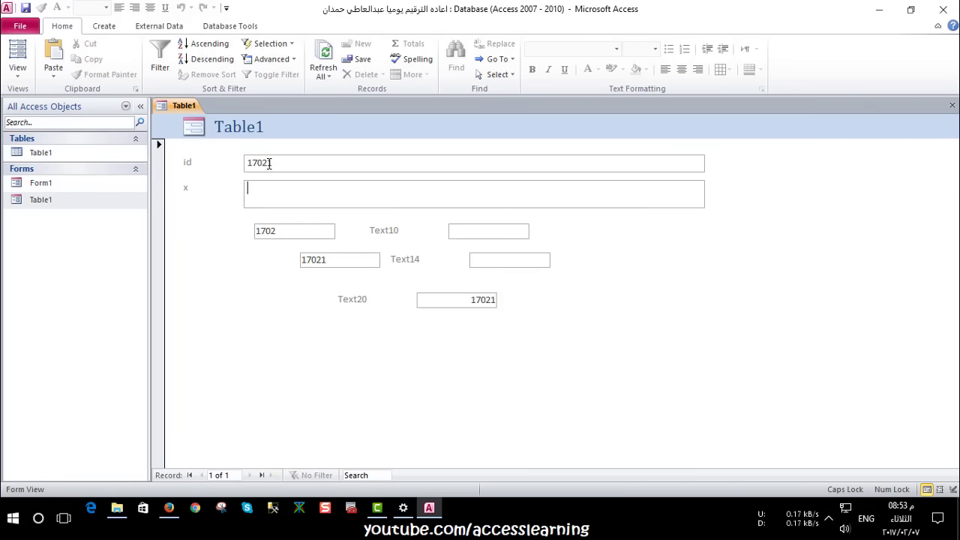
pyautogui.write('50')
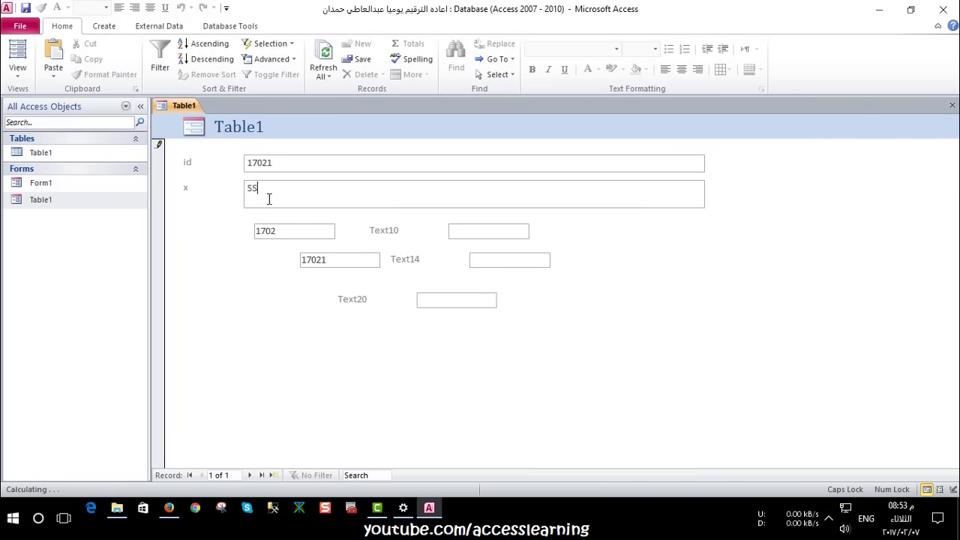
pyautogui.write('0')
pyautogui.click(268, 475)
pyautogui.write('5')
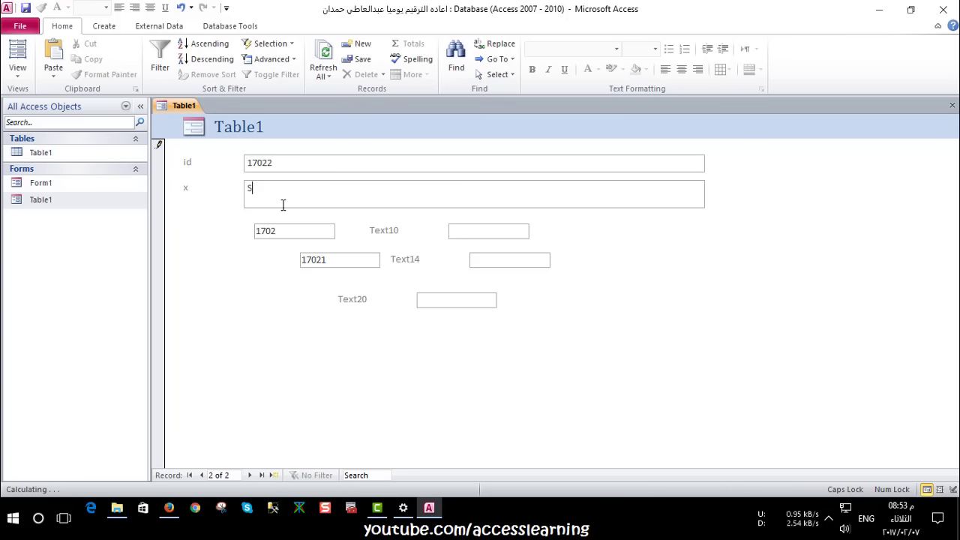
pyautogui.write('55')
pyautogui.click(272, 476)
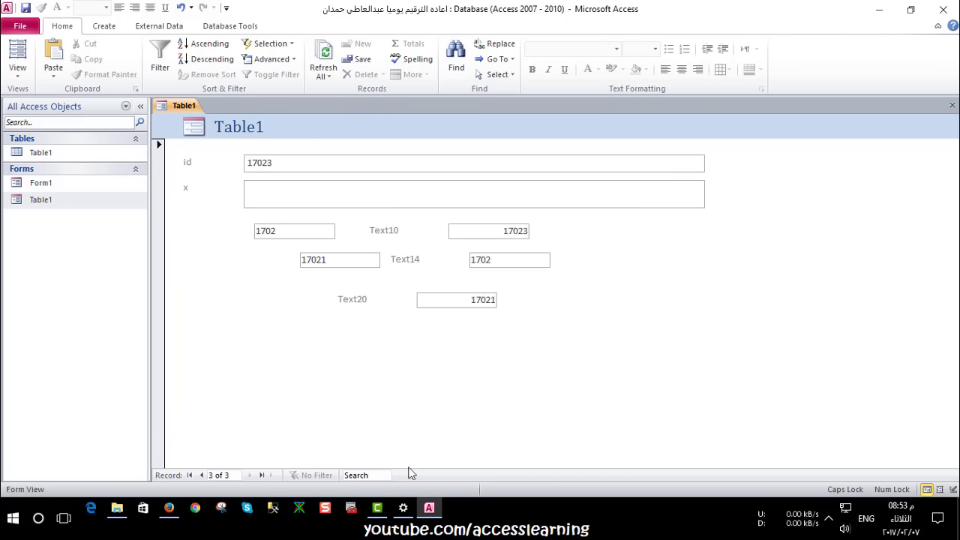
pyautogui.click(953, 105)
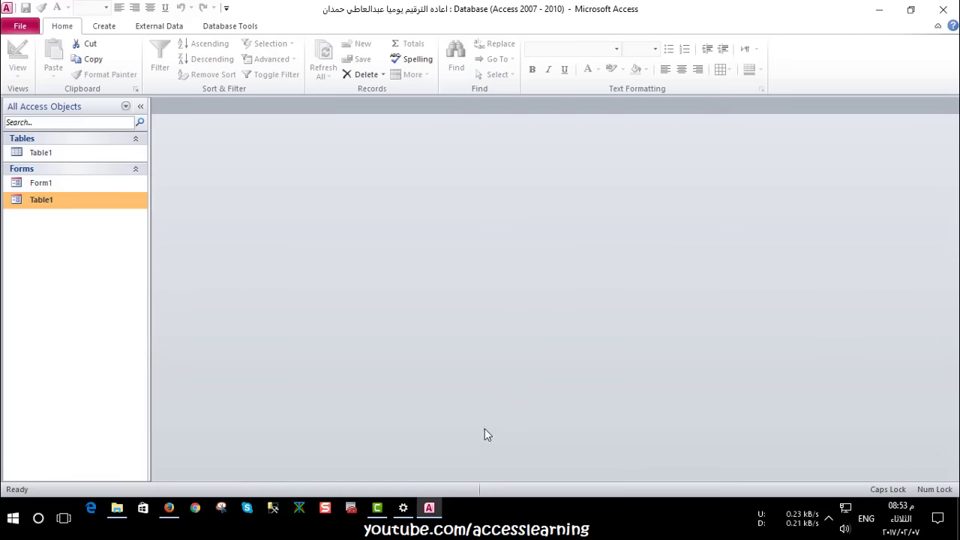
# Change the Windows date to 7 March 2017 and return to Access
pyautogui.click(405, 509)
pyautogui.click(277, 233)
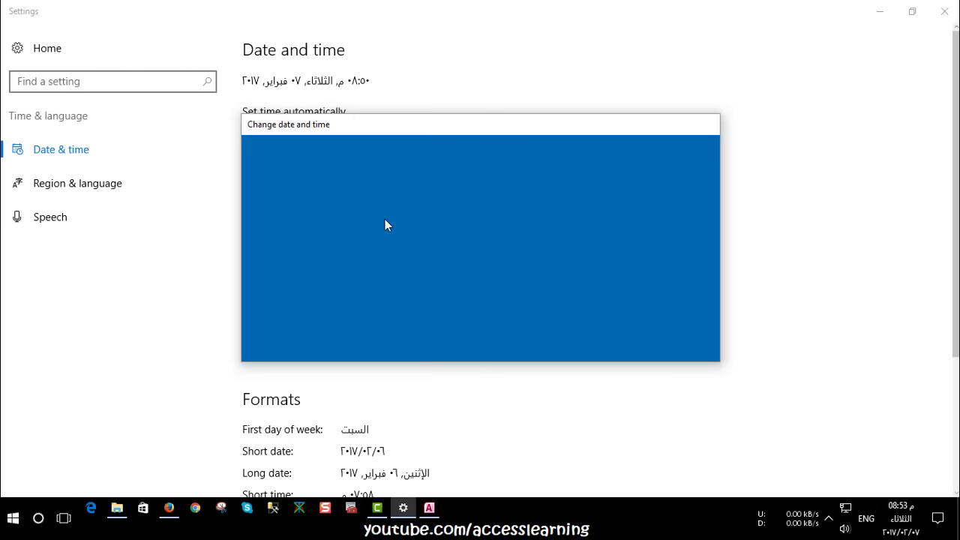
pyautogui.click(401, 220)
pyautogui.click(406, 241)
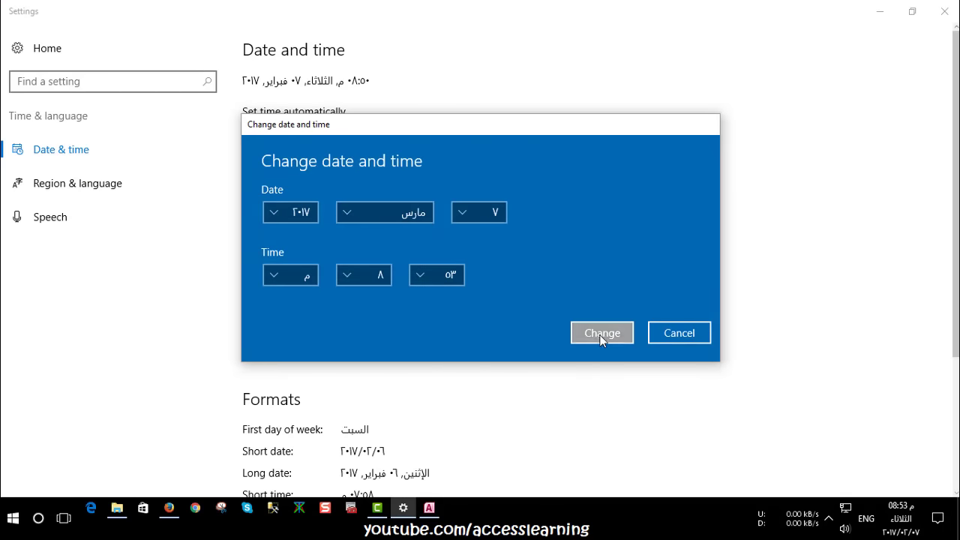
pyautogui.click(600, 335)
pyautogui.click(880, 12)
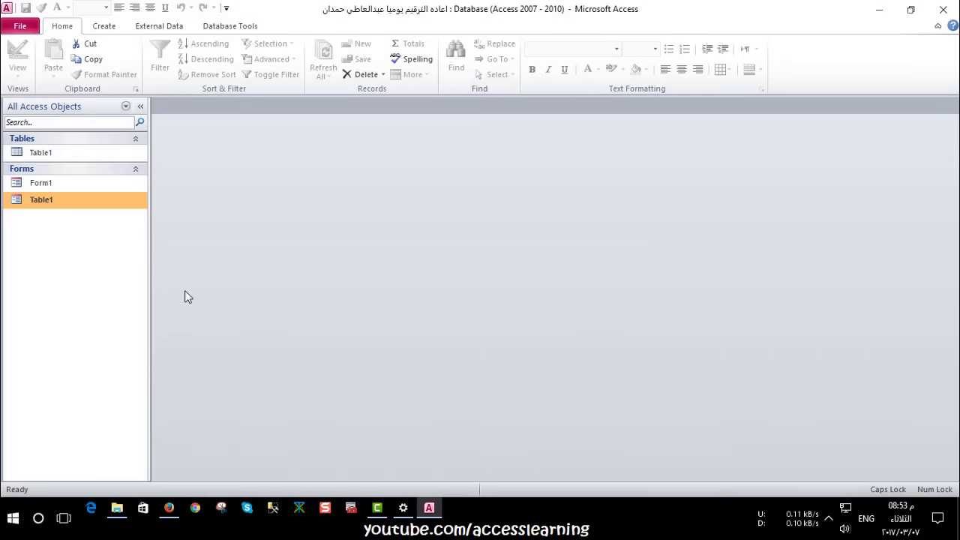
# Enter SSS in two new Table1 form records, ids 17031 and 17032, then close the form
pyautogui.doubleClick(35, 203)
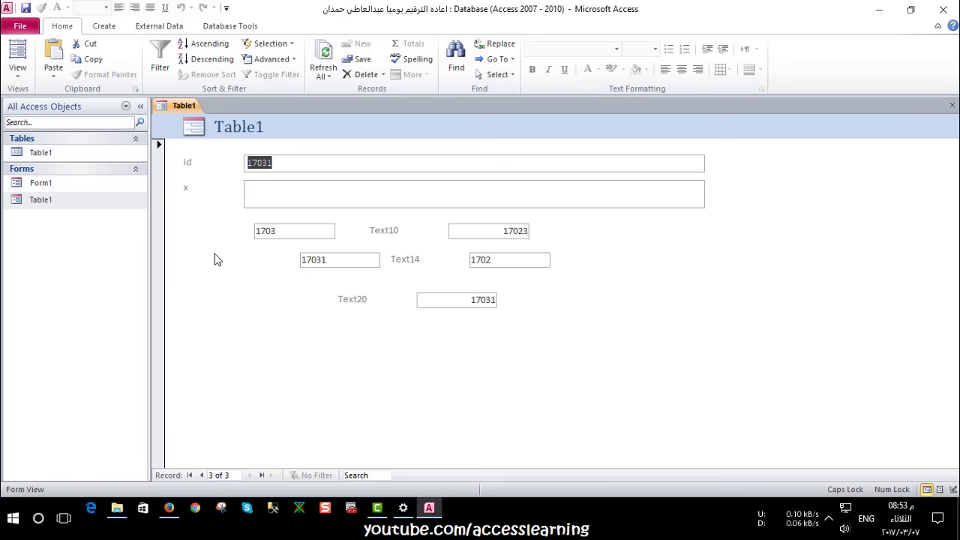
pyautogui.click(271, 188)
pyautogui.write('SSS')
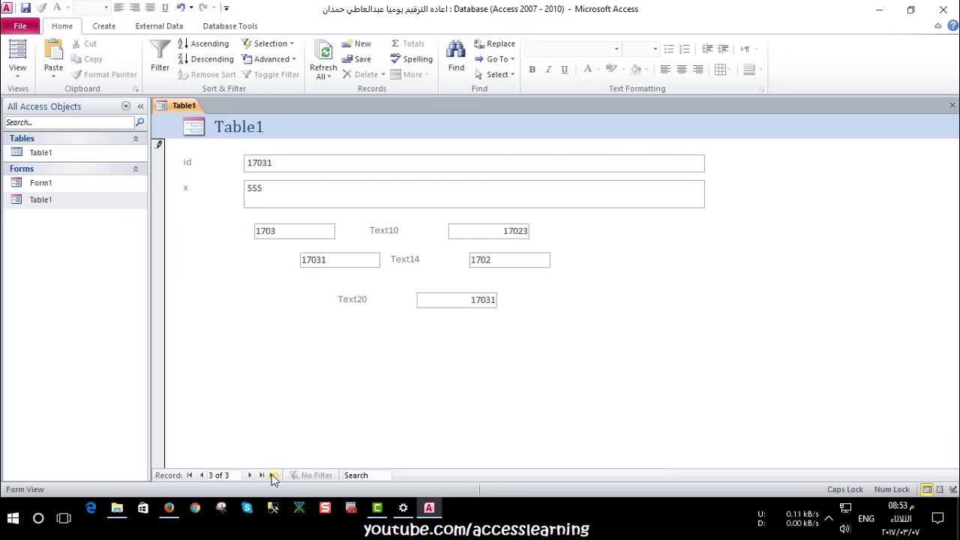
pyautogui.click(275, 475)
pyautogui.click(274, 197)
pyautogui.write('SSS')
pyautogui.click(275, 475)
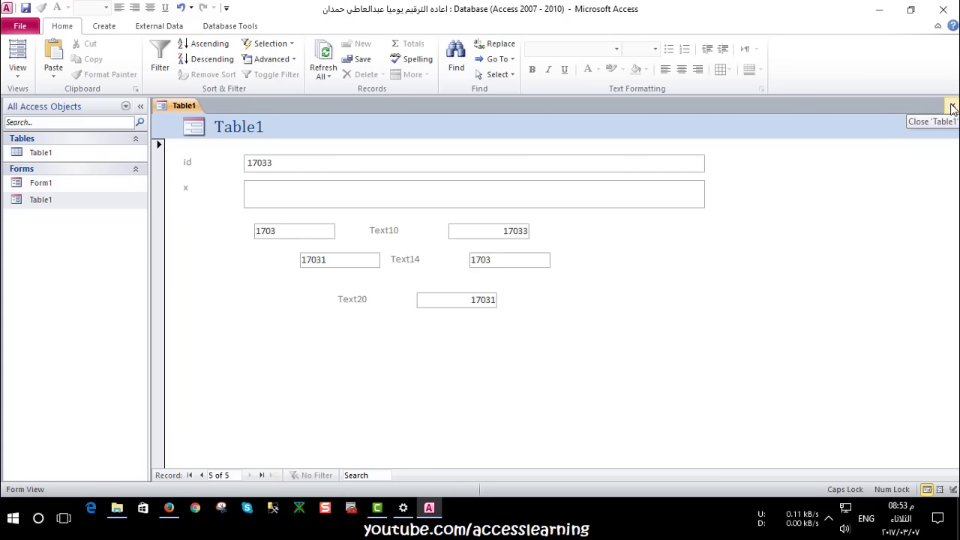
pyautogui.click(952, 107)
# Set the Windows date back to 7 February 2017 and close Settings
pyautogui.click(403, 508)
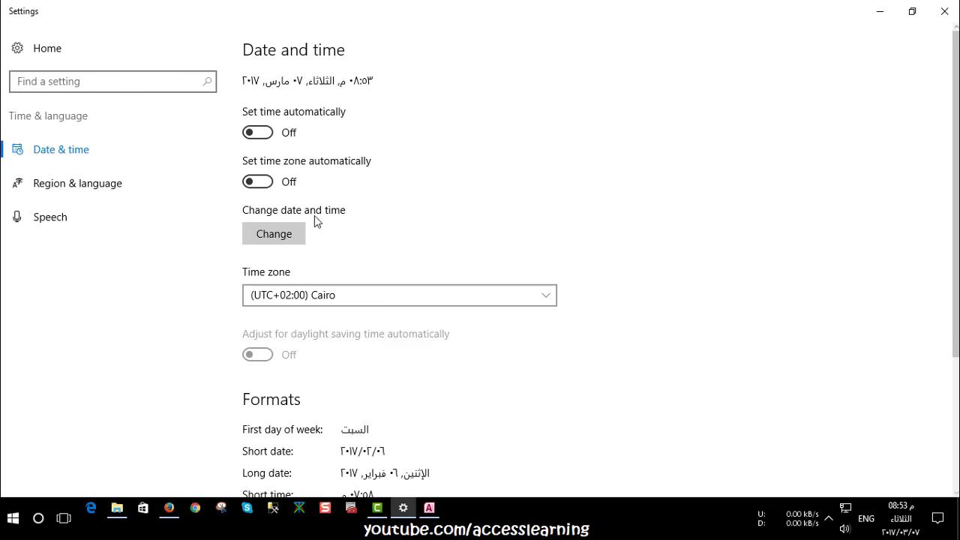
pyautogui.click(281, 235)
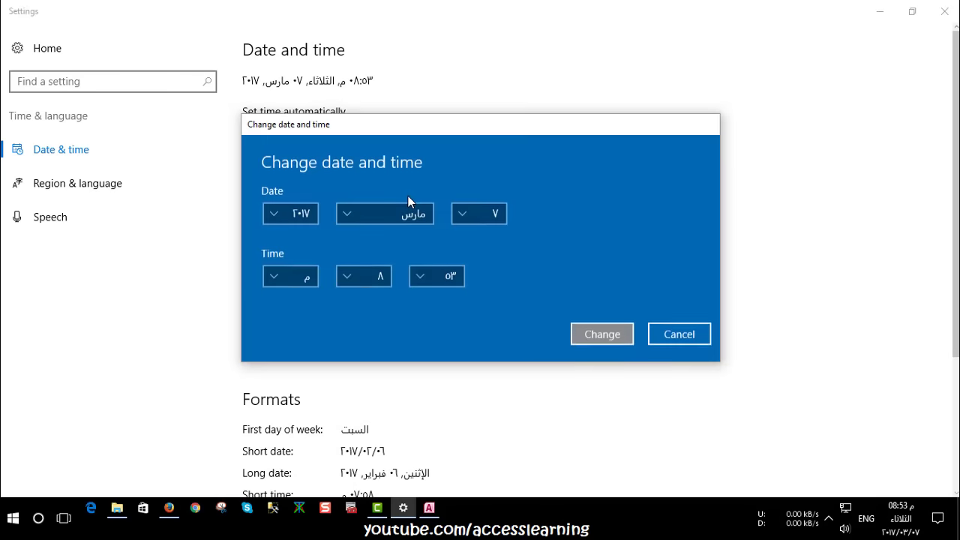
pyautogui.click(409, 214)
pyautogui.click(410, 192)
pyautogui.click(599, 332)
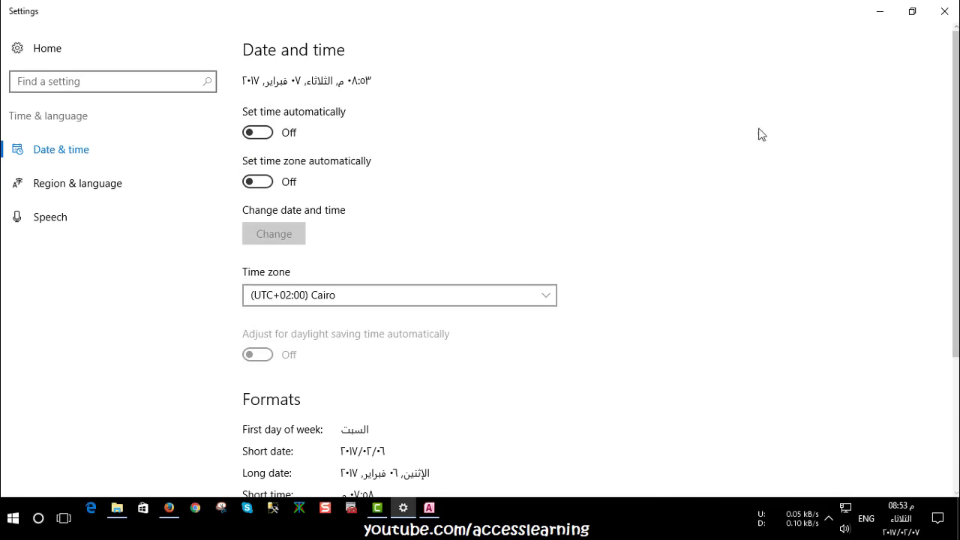
pyautogui.click(937, 18)
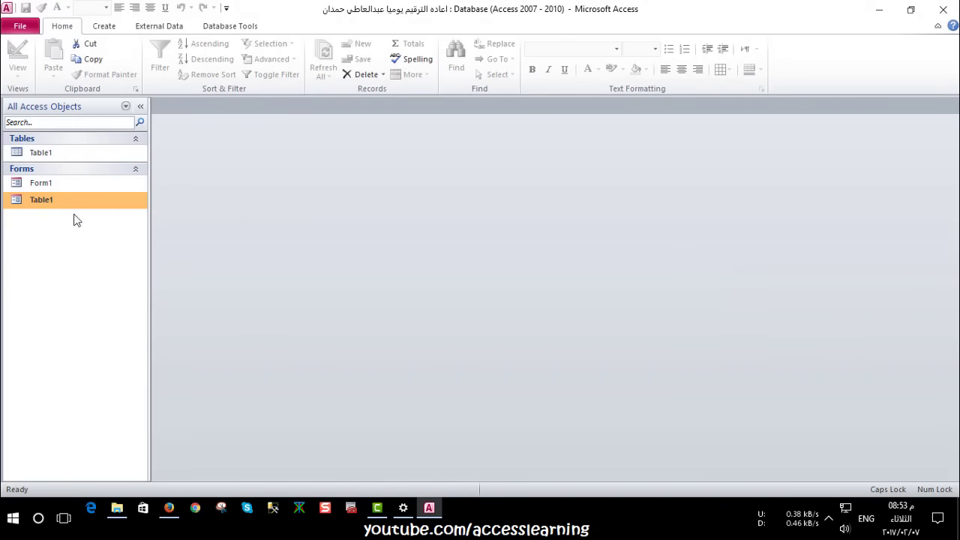
pyautogui.doubleClick(47, 204)
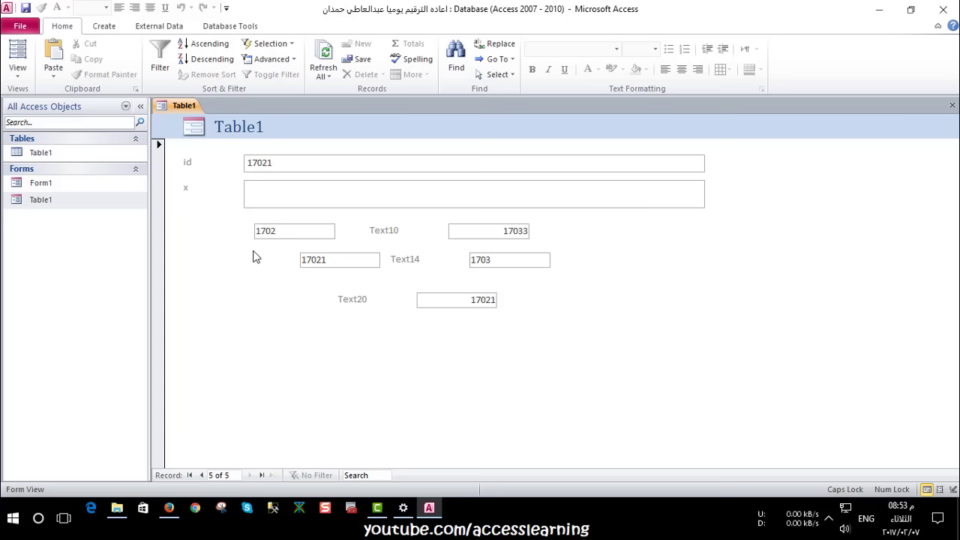
pyautogui.doubleClick(85, 153)
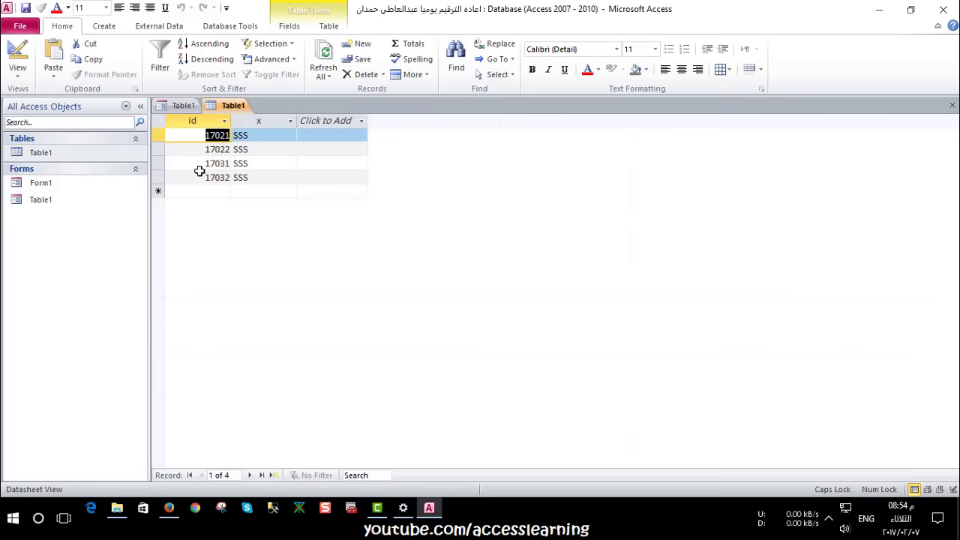
pyautogui.click(208, 178)
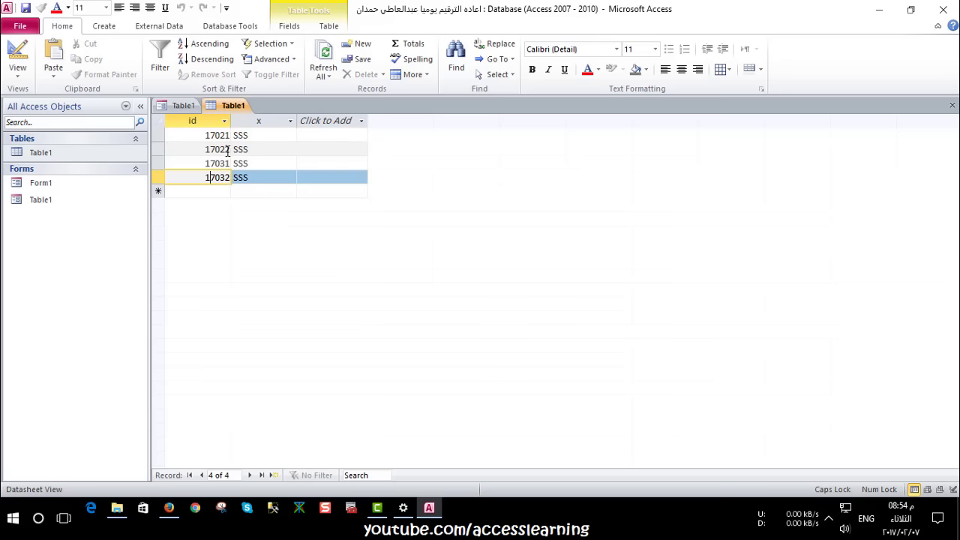
pyautogui.click(219, 149)
pyautogui.click(952, 105)
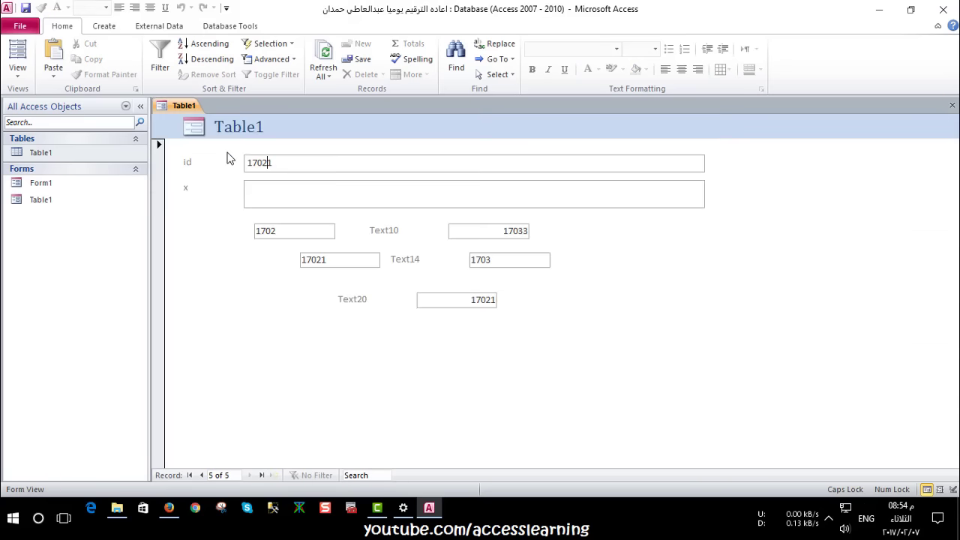
pyautogui.click(260, 194)
pyautogui.click(951, 106)
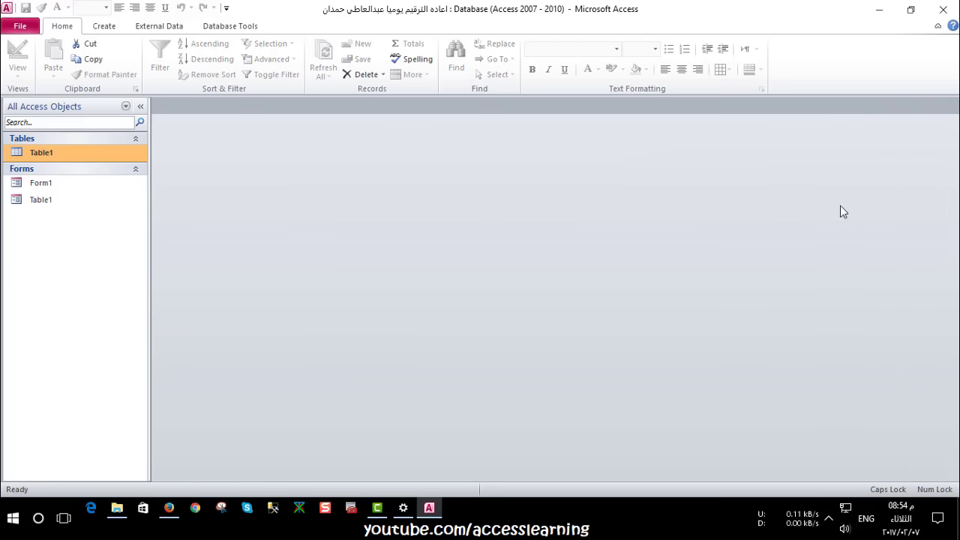
# Close Access and select the daily and monthly numbering database files in the folder
pyautogui.click(947, 17)
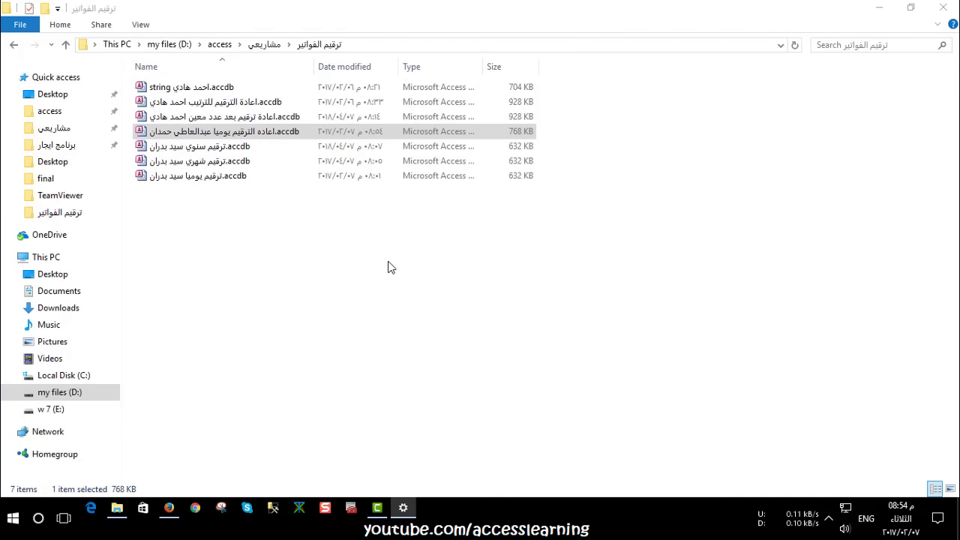
pyautogui.click(164, 182)
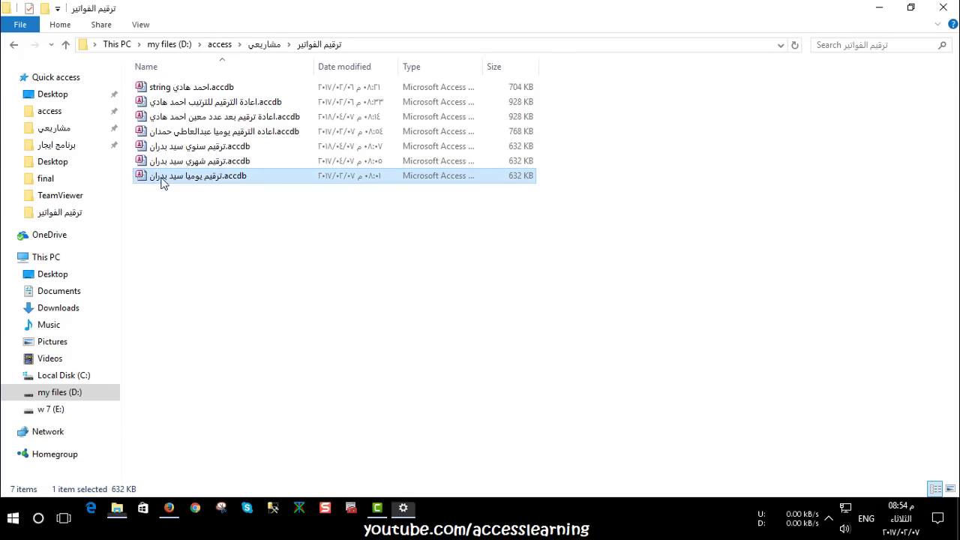
pyautogui.click(175, 160)
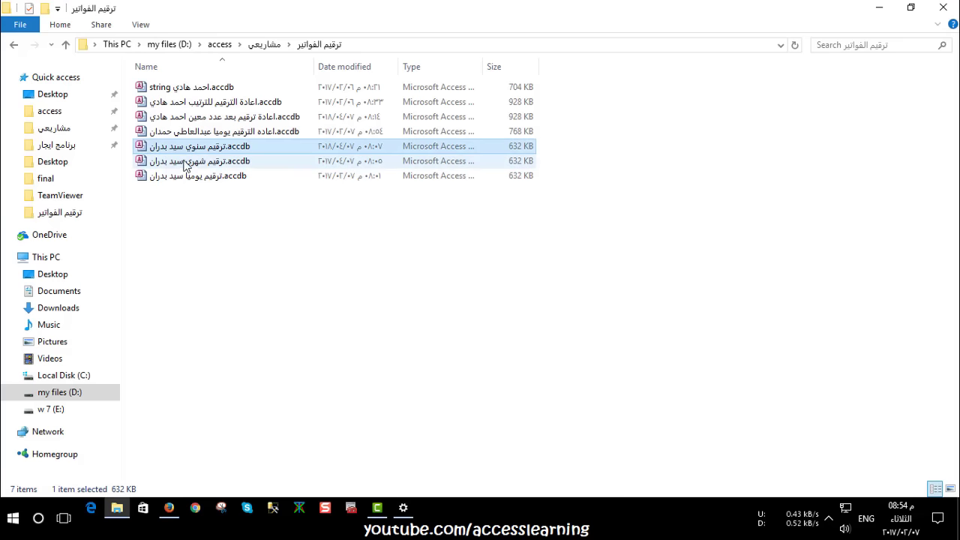
pyautogui.click(160, 177)
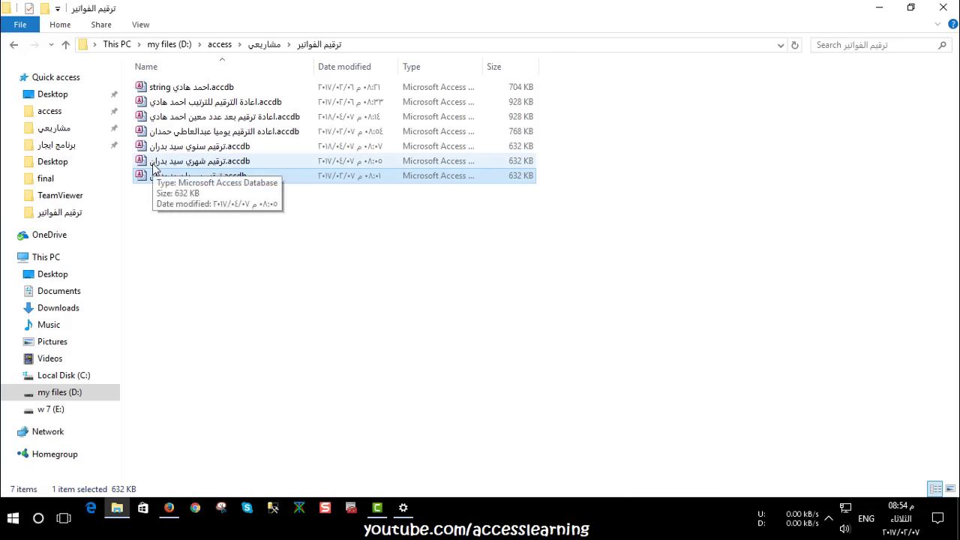
pyautogui.doubleClick(196, 161)
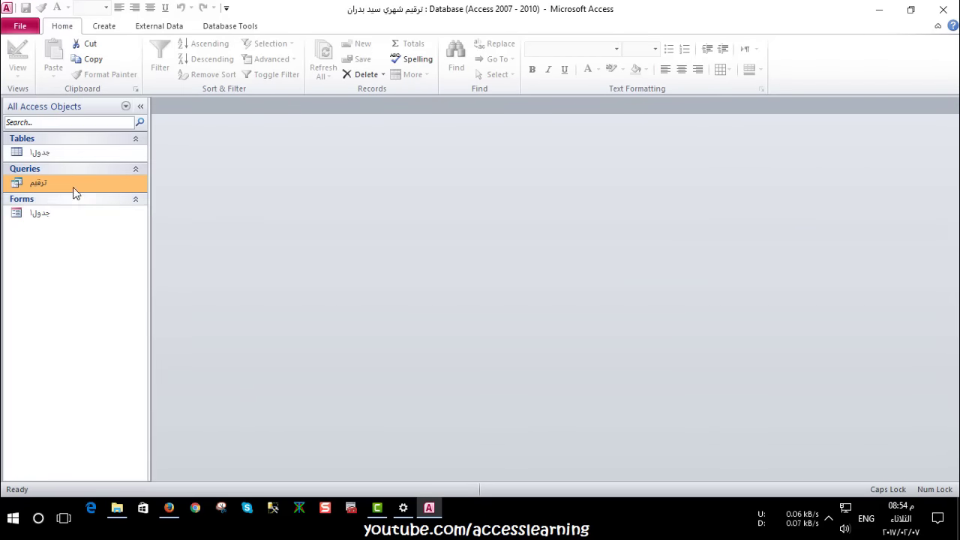
pyautogui.doubleClick(73, 154)
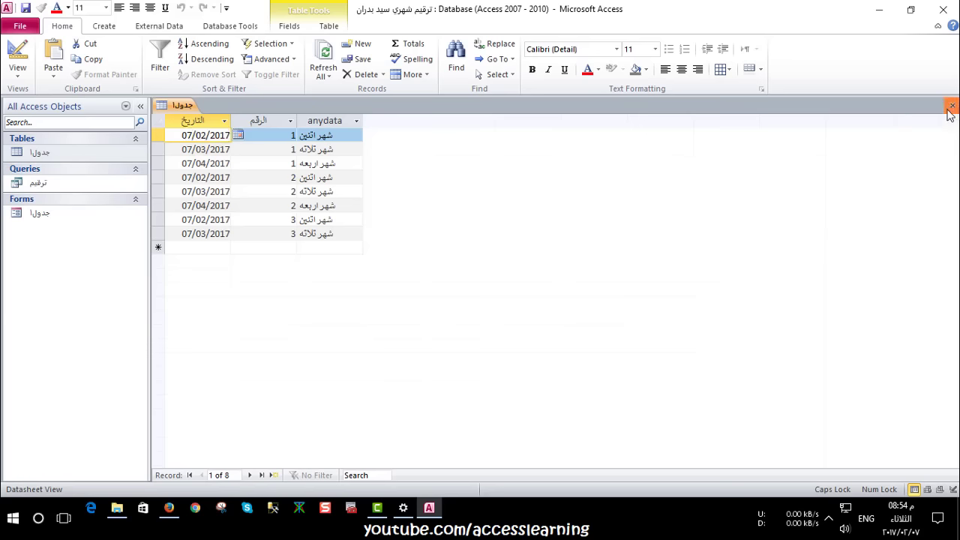
pyautogui.click(952, 110)
pyautogui.doubleClick(54, 215)
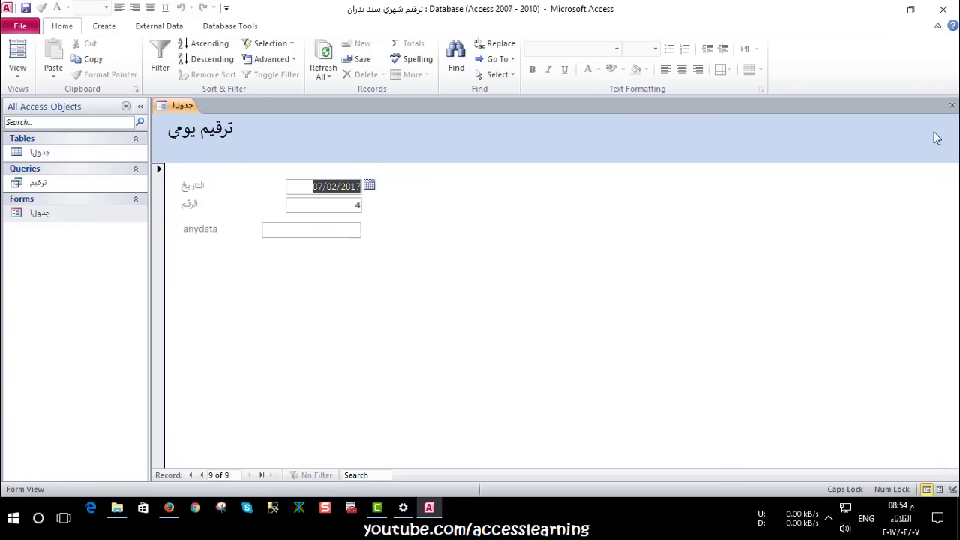
pyautogui.click(951, 110)
pyautogui.click(944, 9)
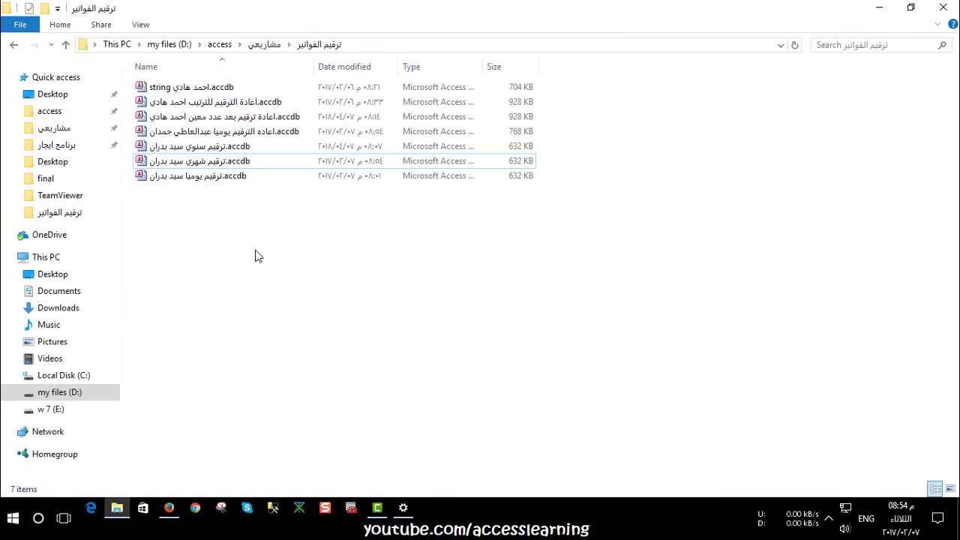